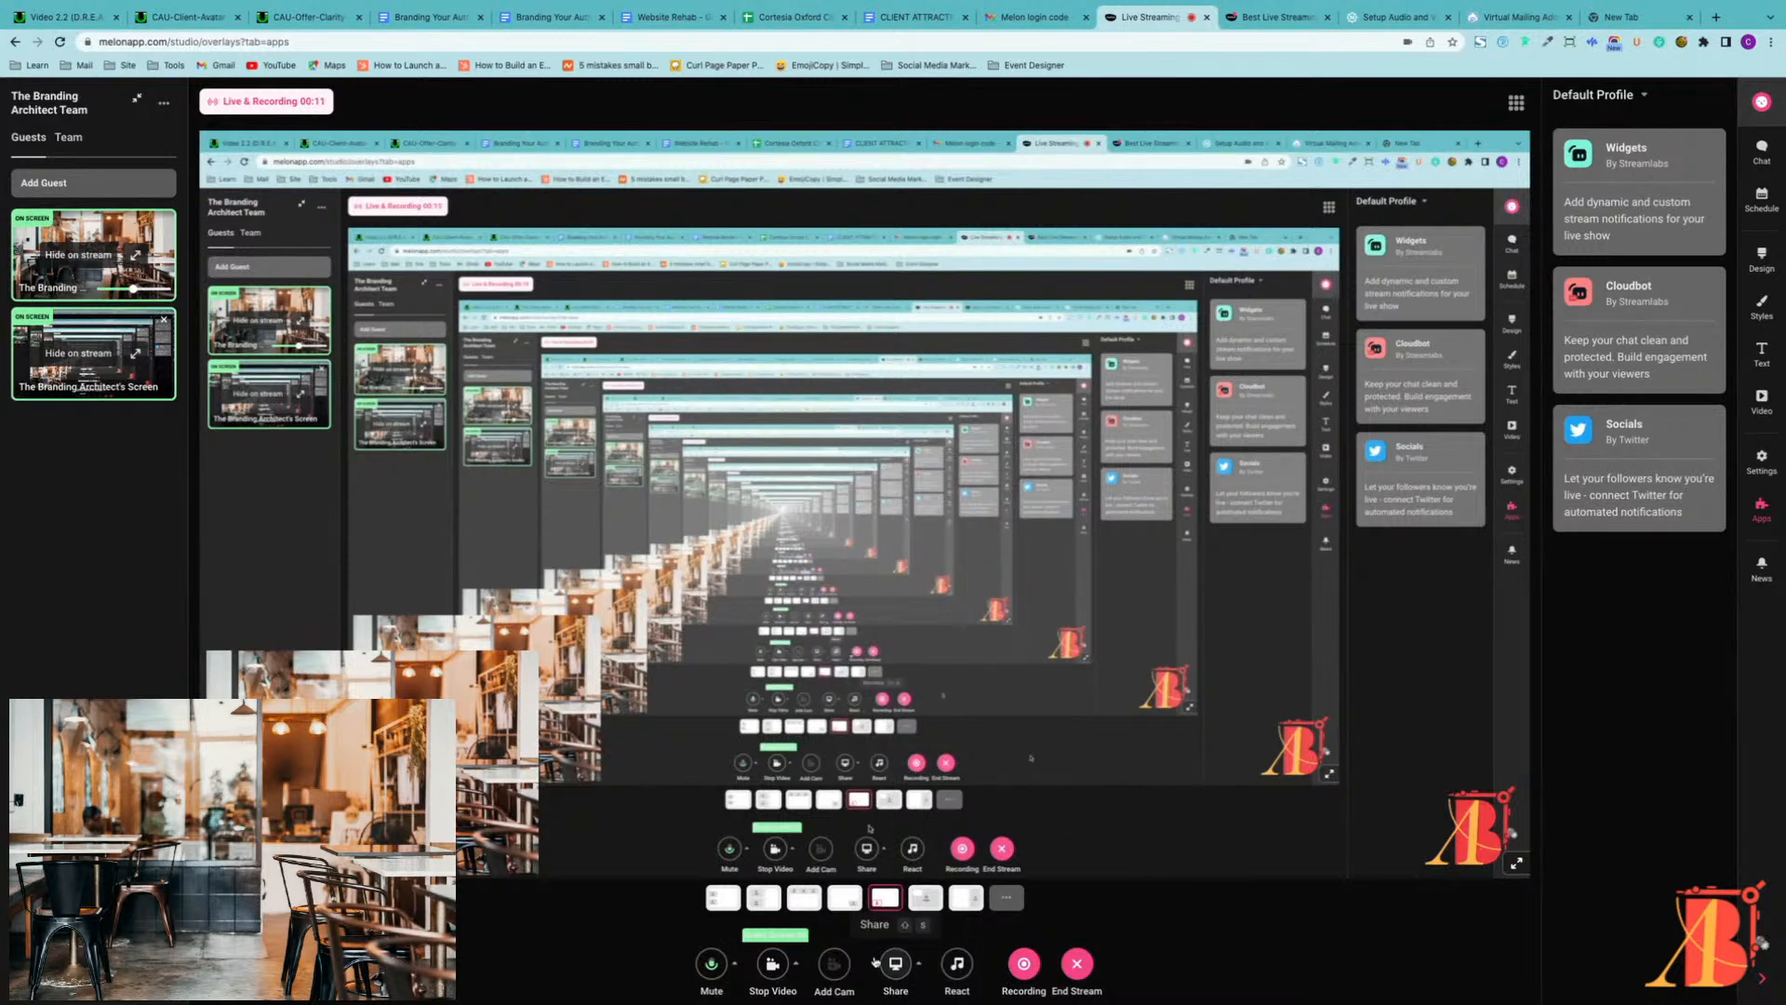
Step: Switch to Canva with the untitled Facebook cover design and deselect its red page
{"action": "mouse_move", "coordinate": [1121, 1000]}
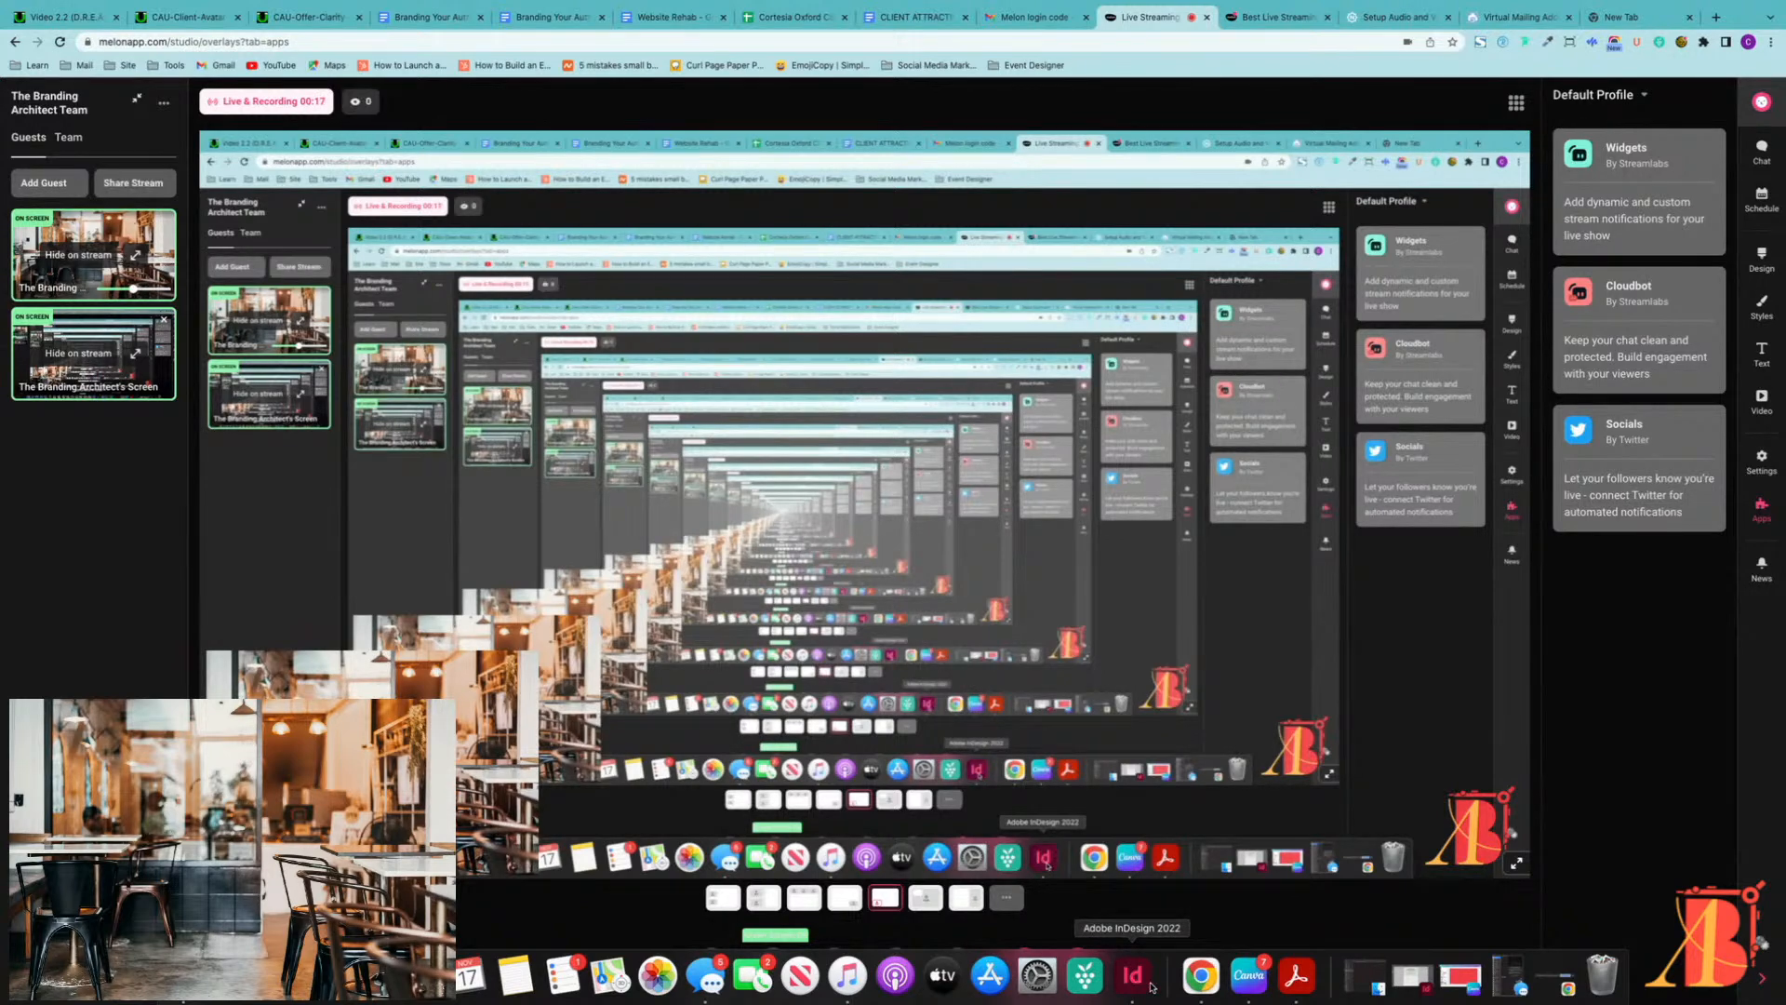
{"action": "left_click", "coordinate": [1249, 976]}
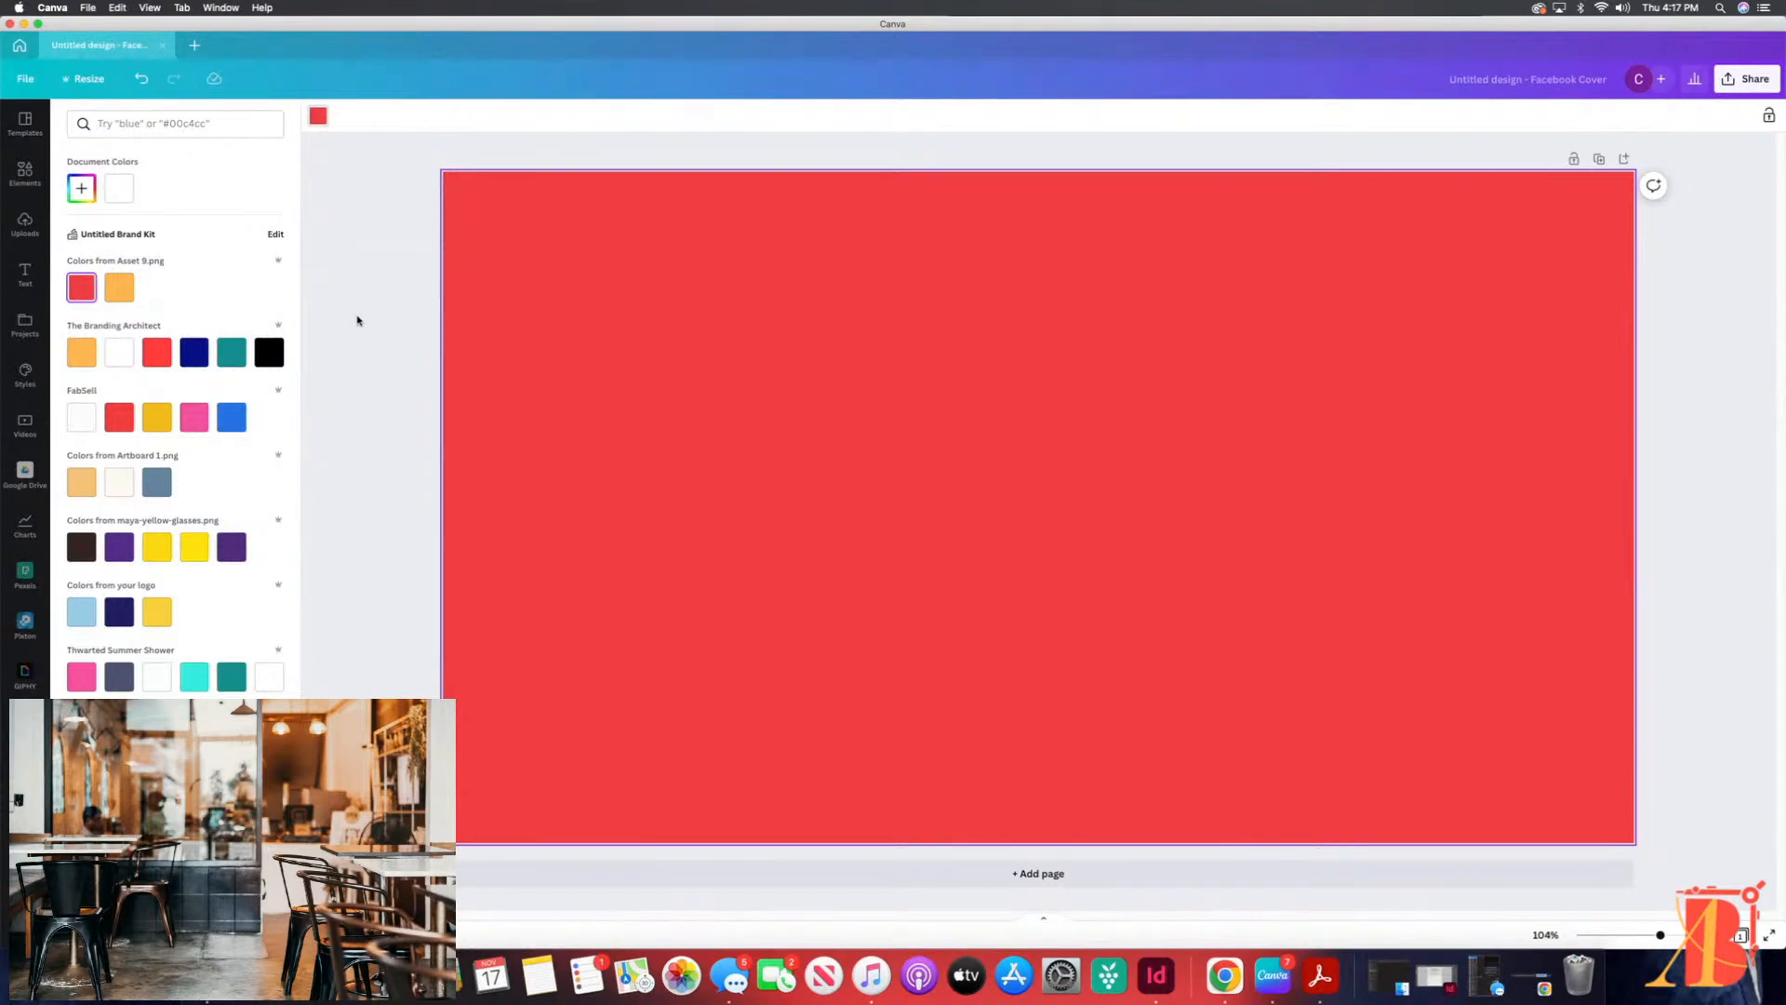
{"action": "left_click", "coordinate": [343, 315]}
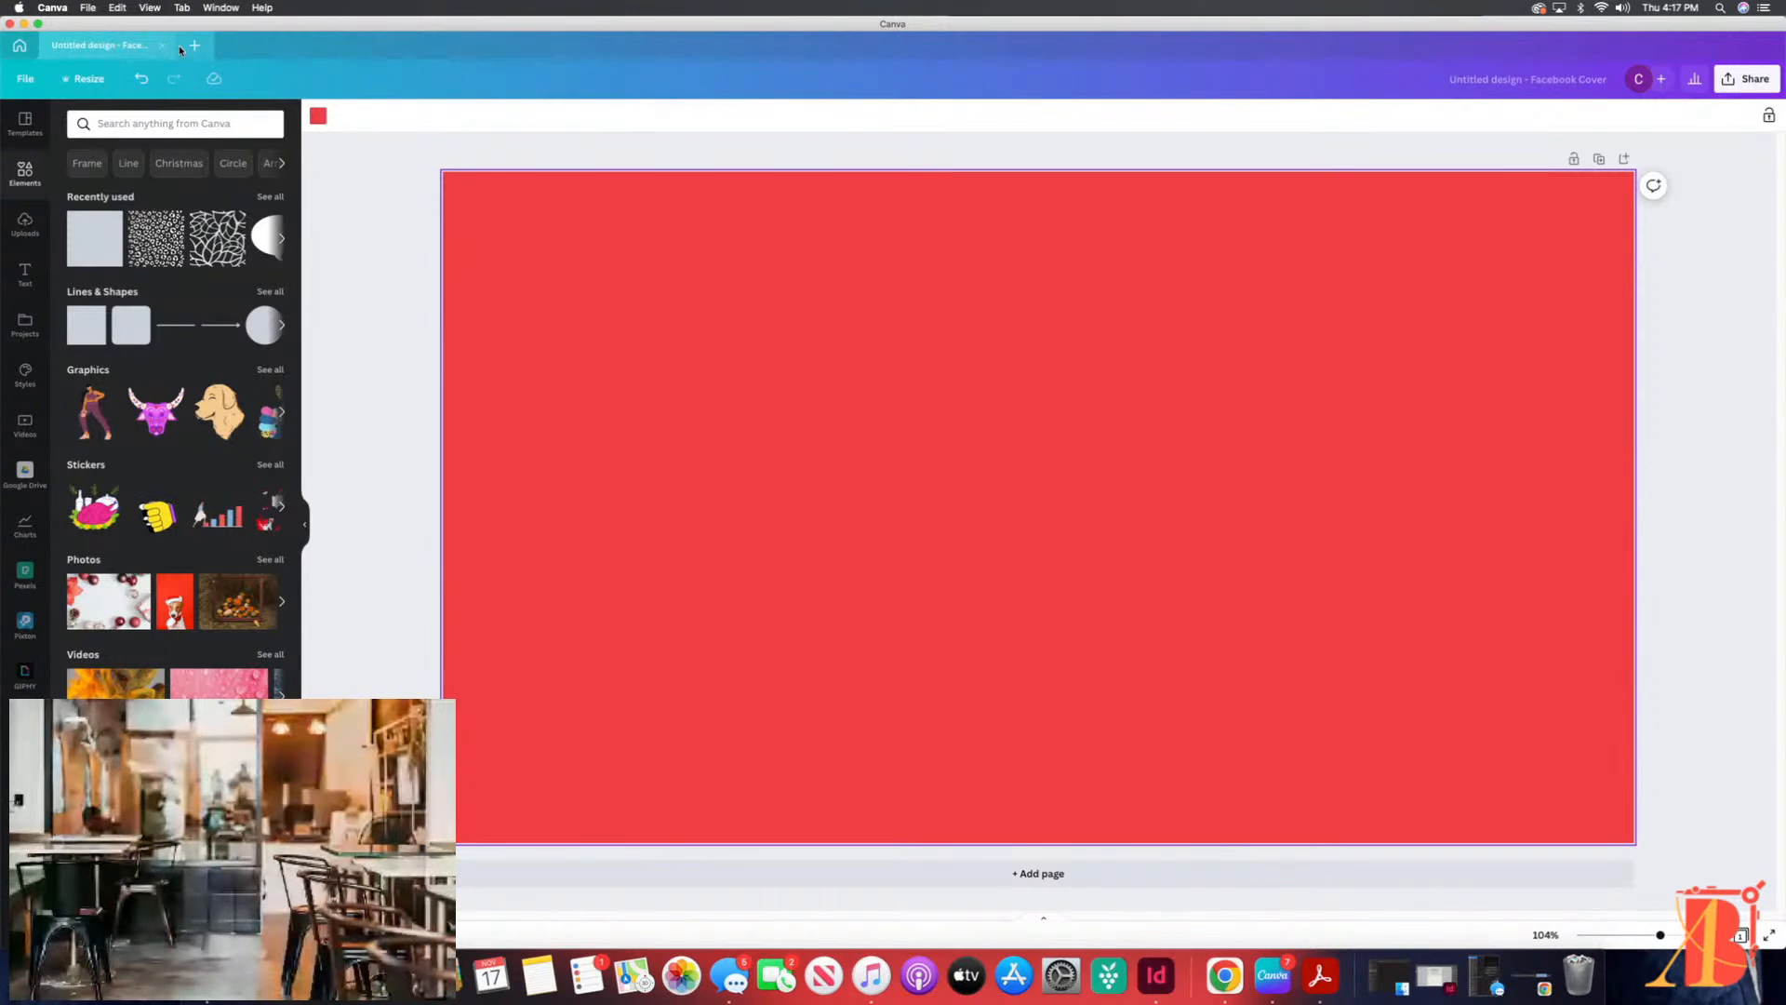
{"action": "left_click", "coordinate": [380, 384]}
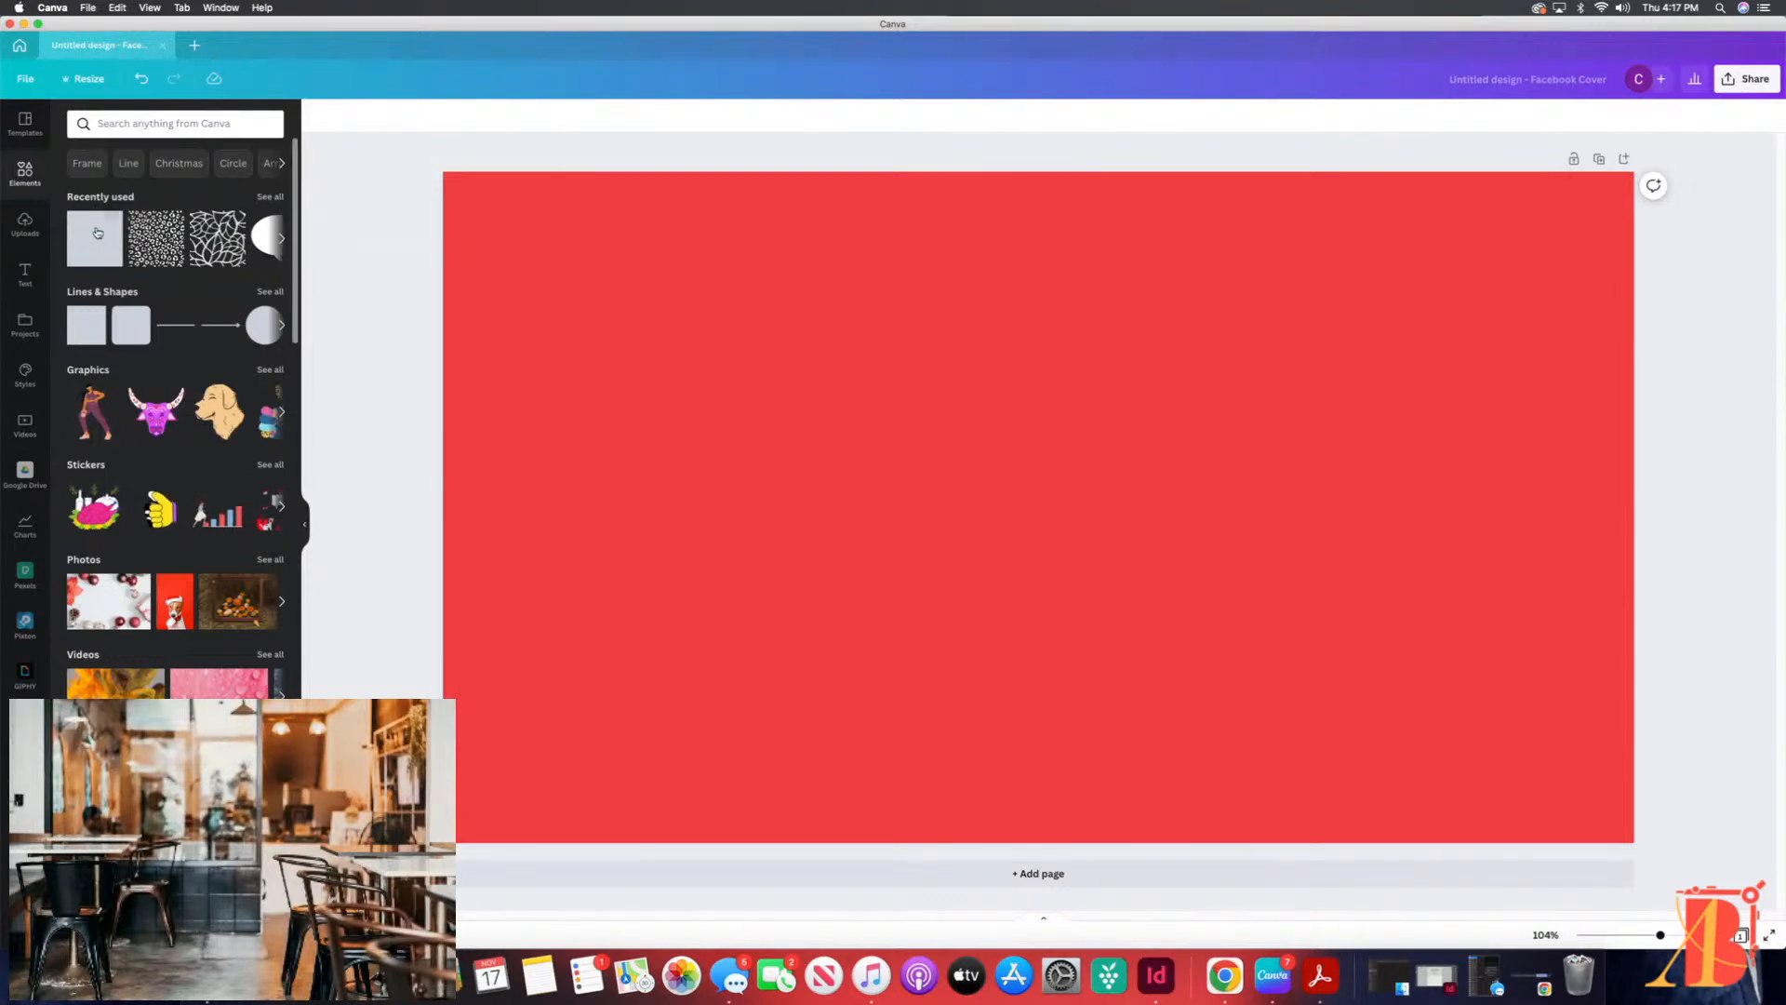
{"action": "left_click", "coordinate": [150, 126]}
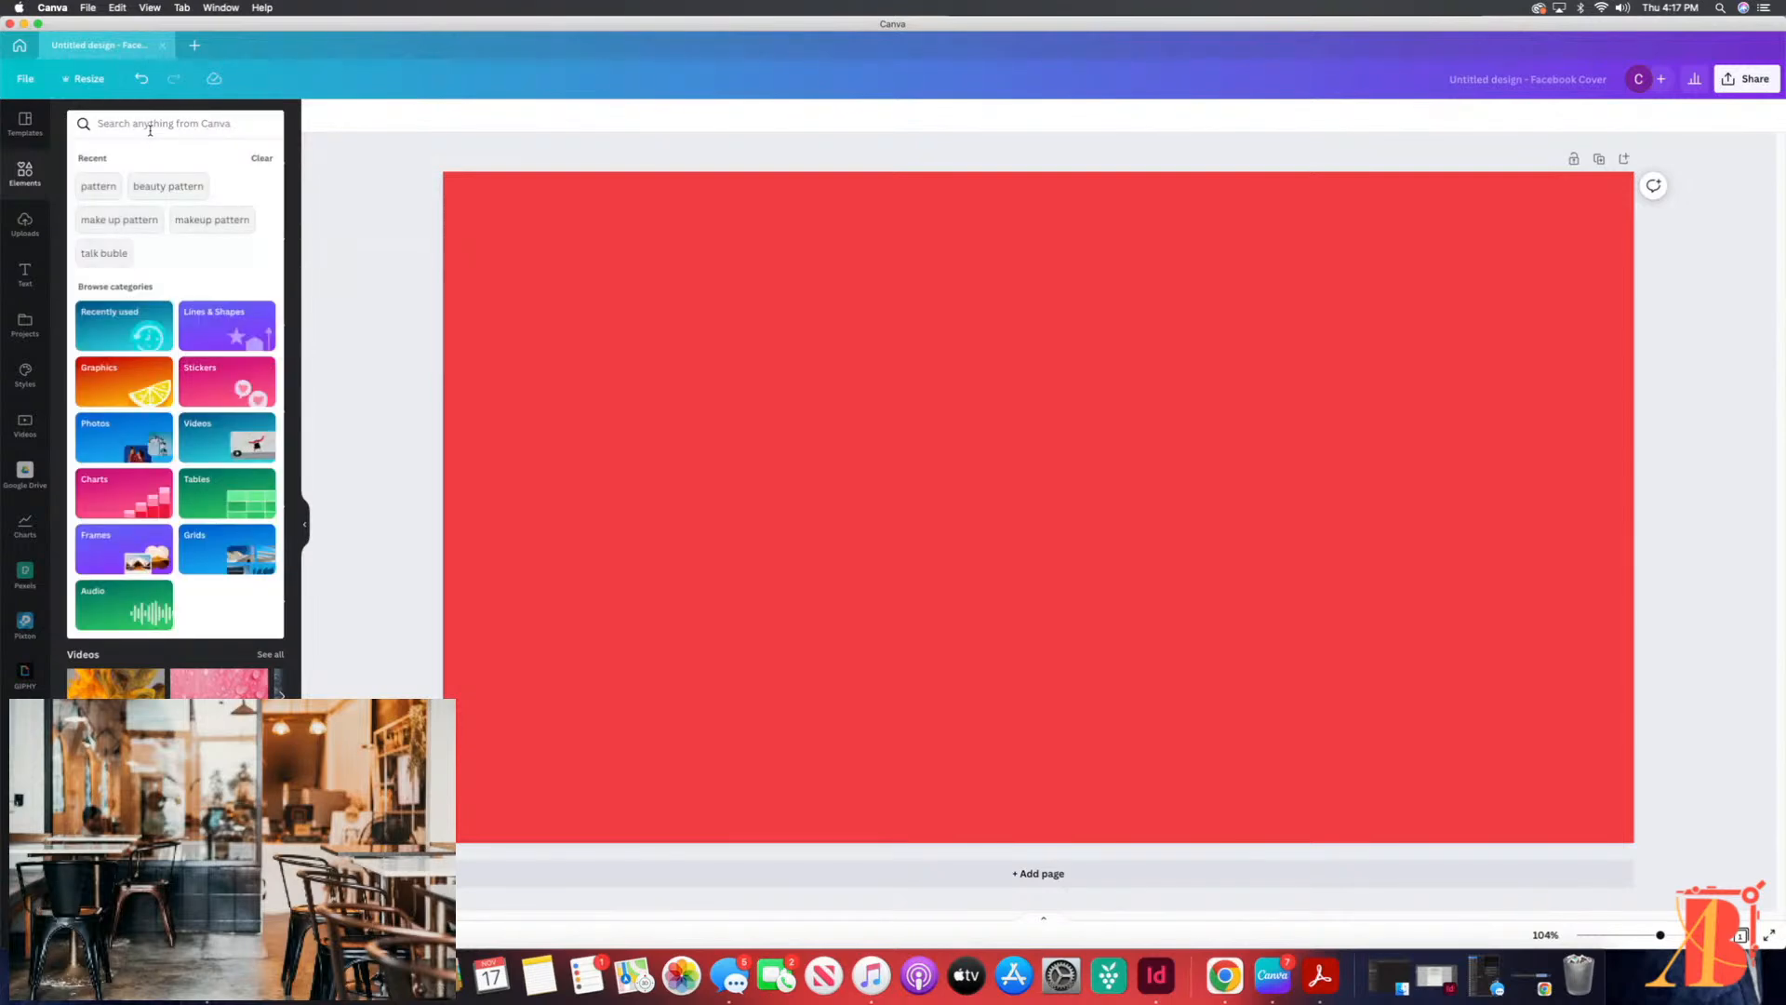
{"action": "left_click", "coordinate": [379, 177]}
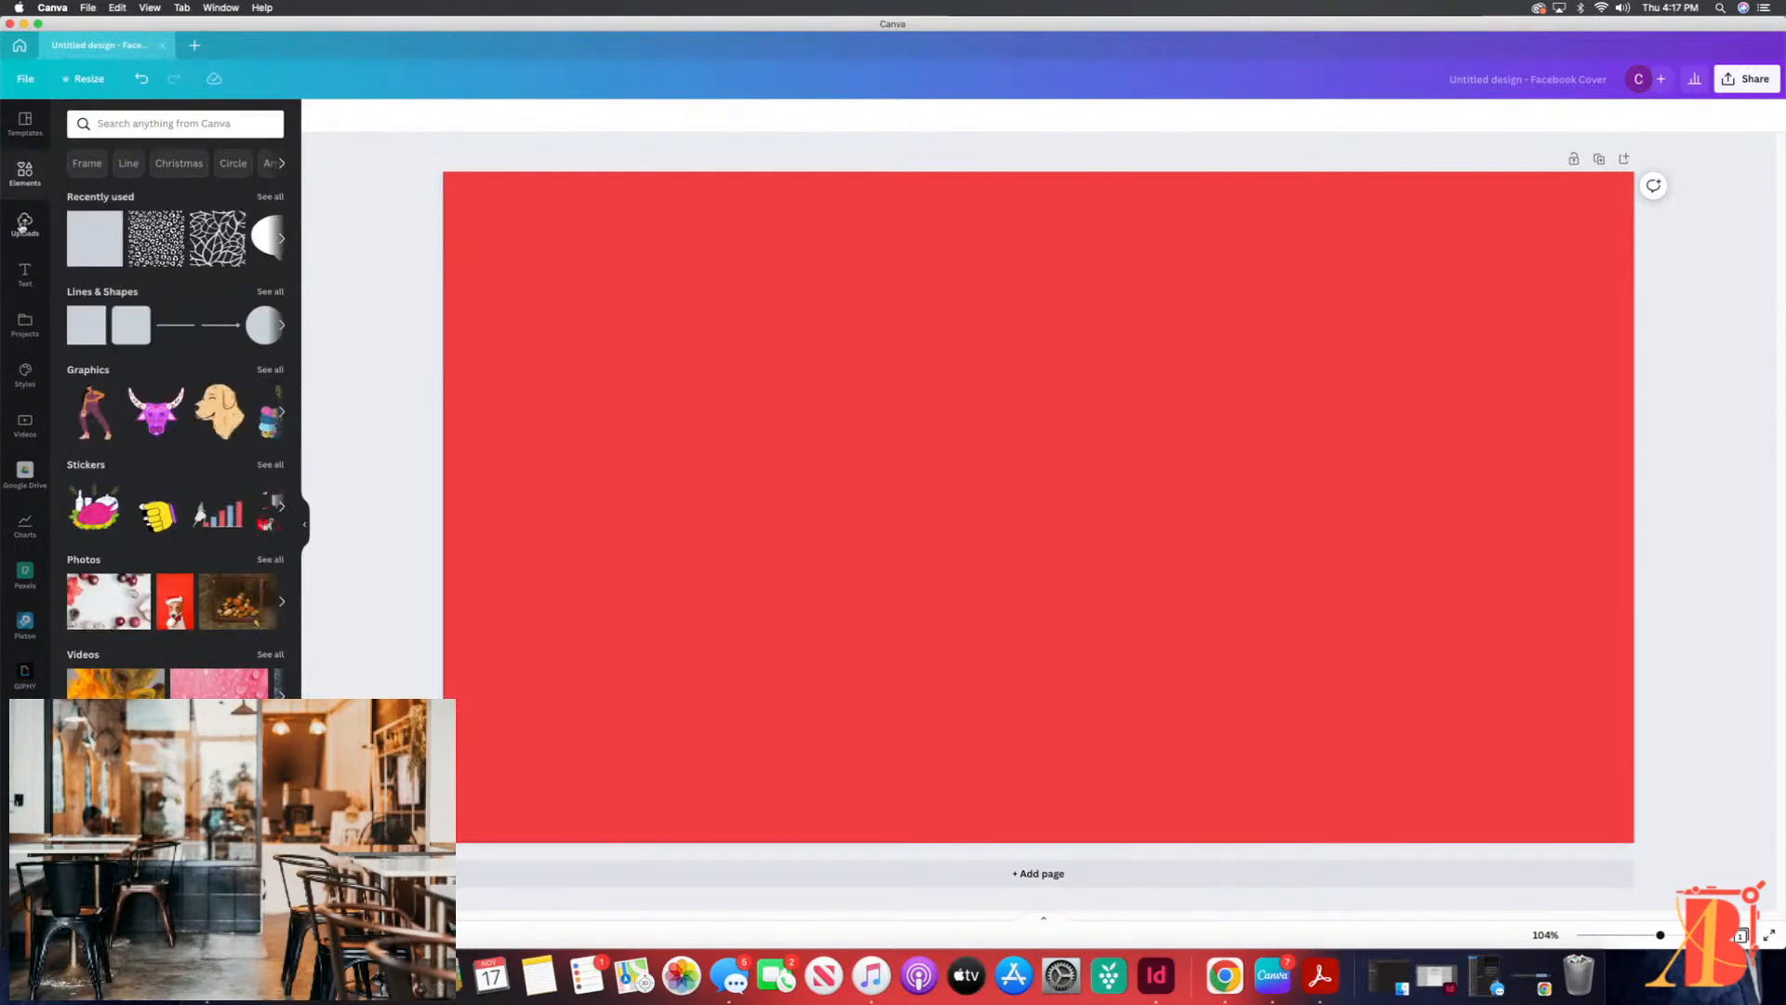
{"action": "left_click", "coordinate": [39, 240]}
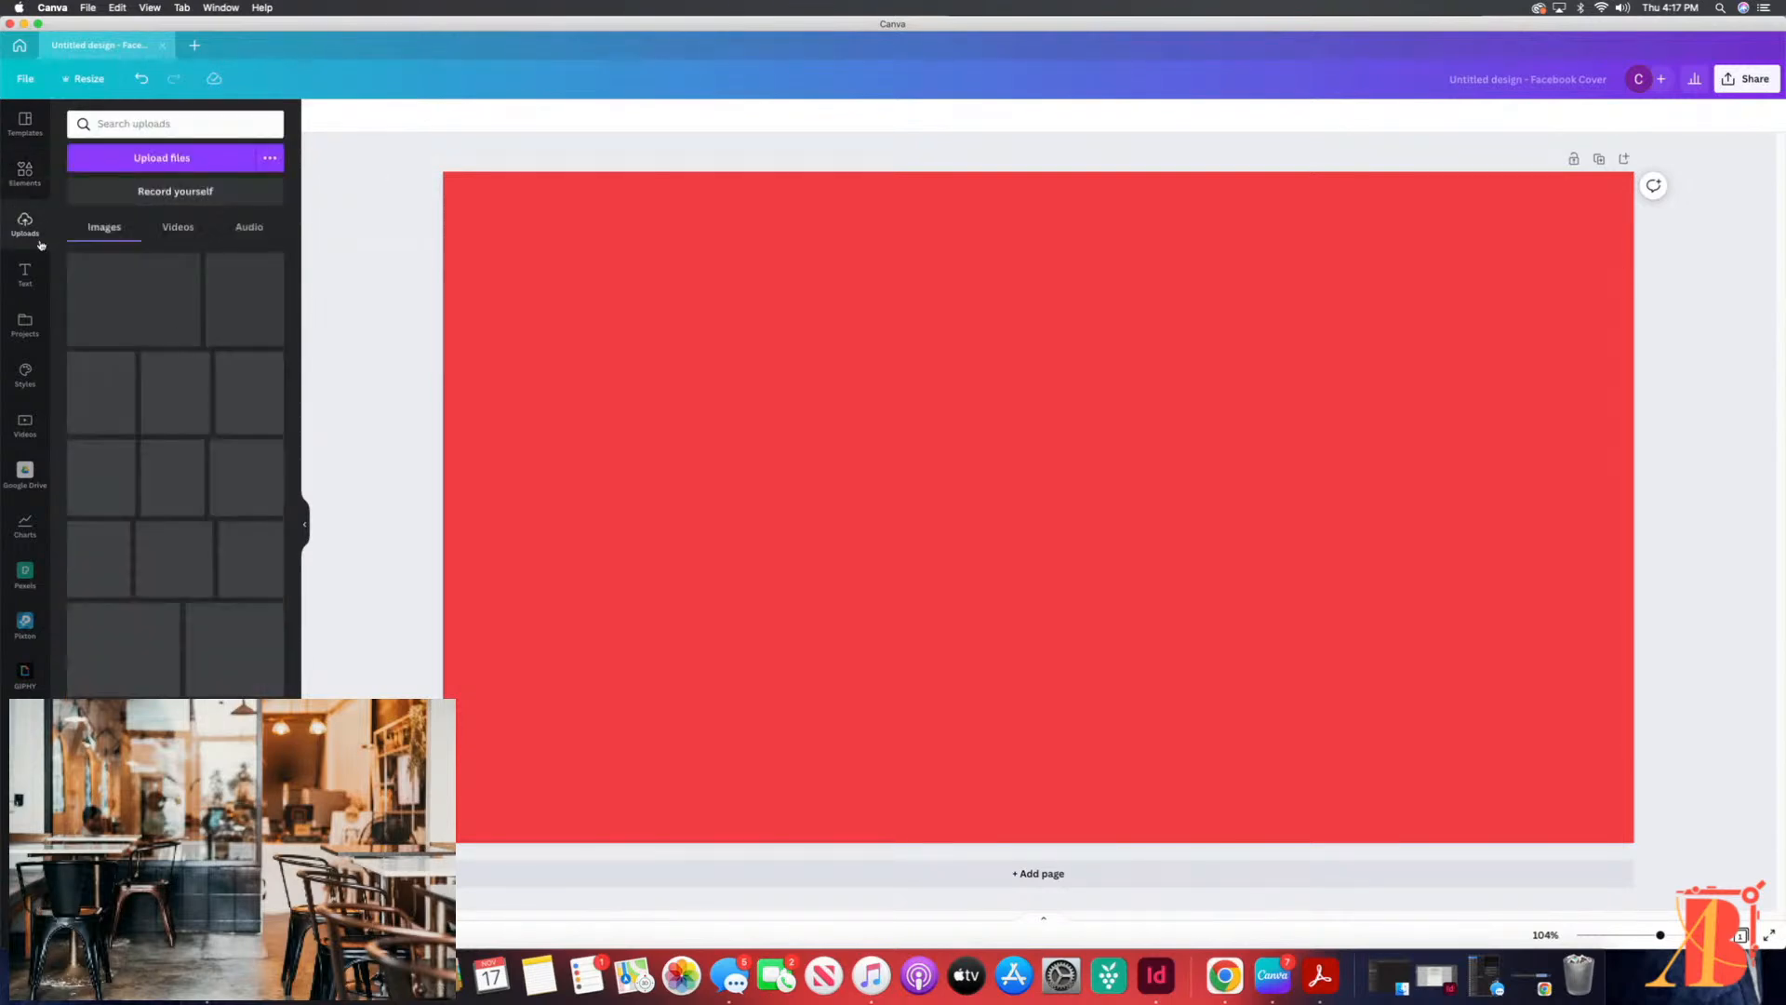
{"action": "left_click", "coordinate": [21, 627]}
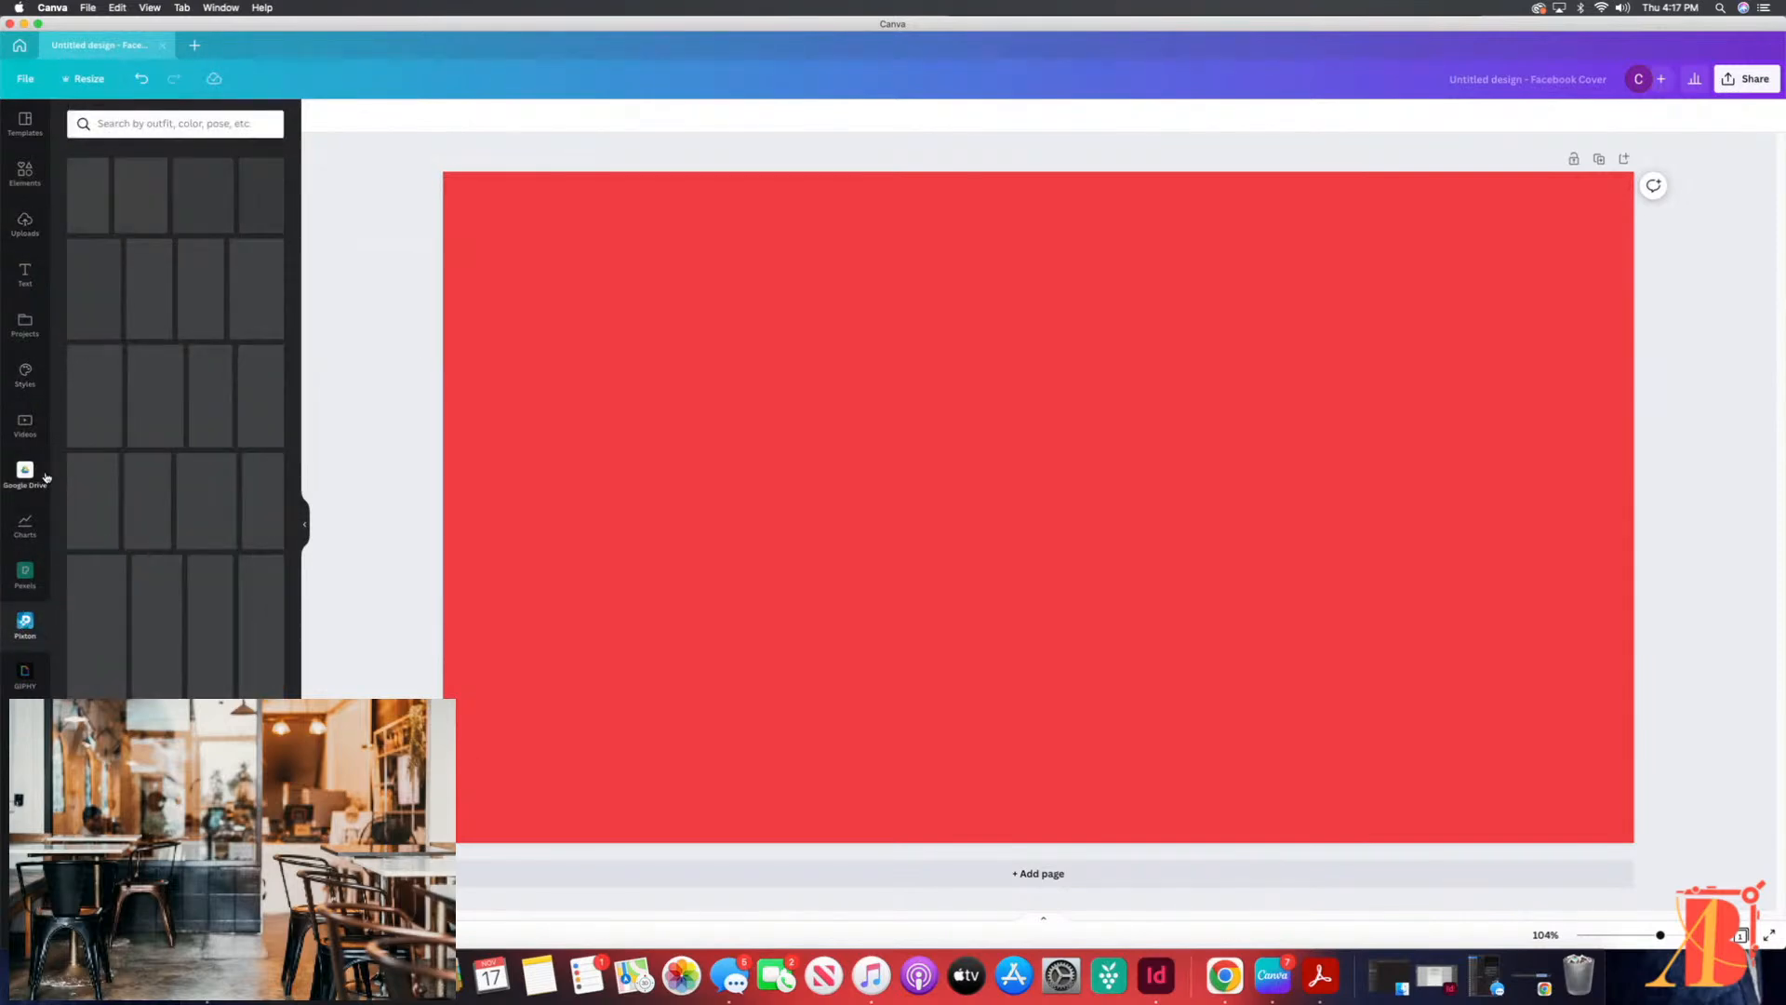
Step: Search Pexels for "black woman" and add the photo of the smiling woman in a pink blazer to the cover
{"action": "left_click", "coordinate": [19, 576]}
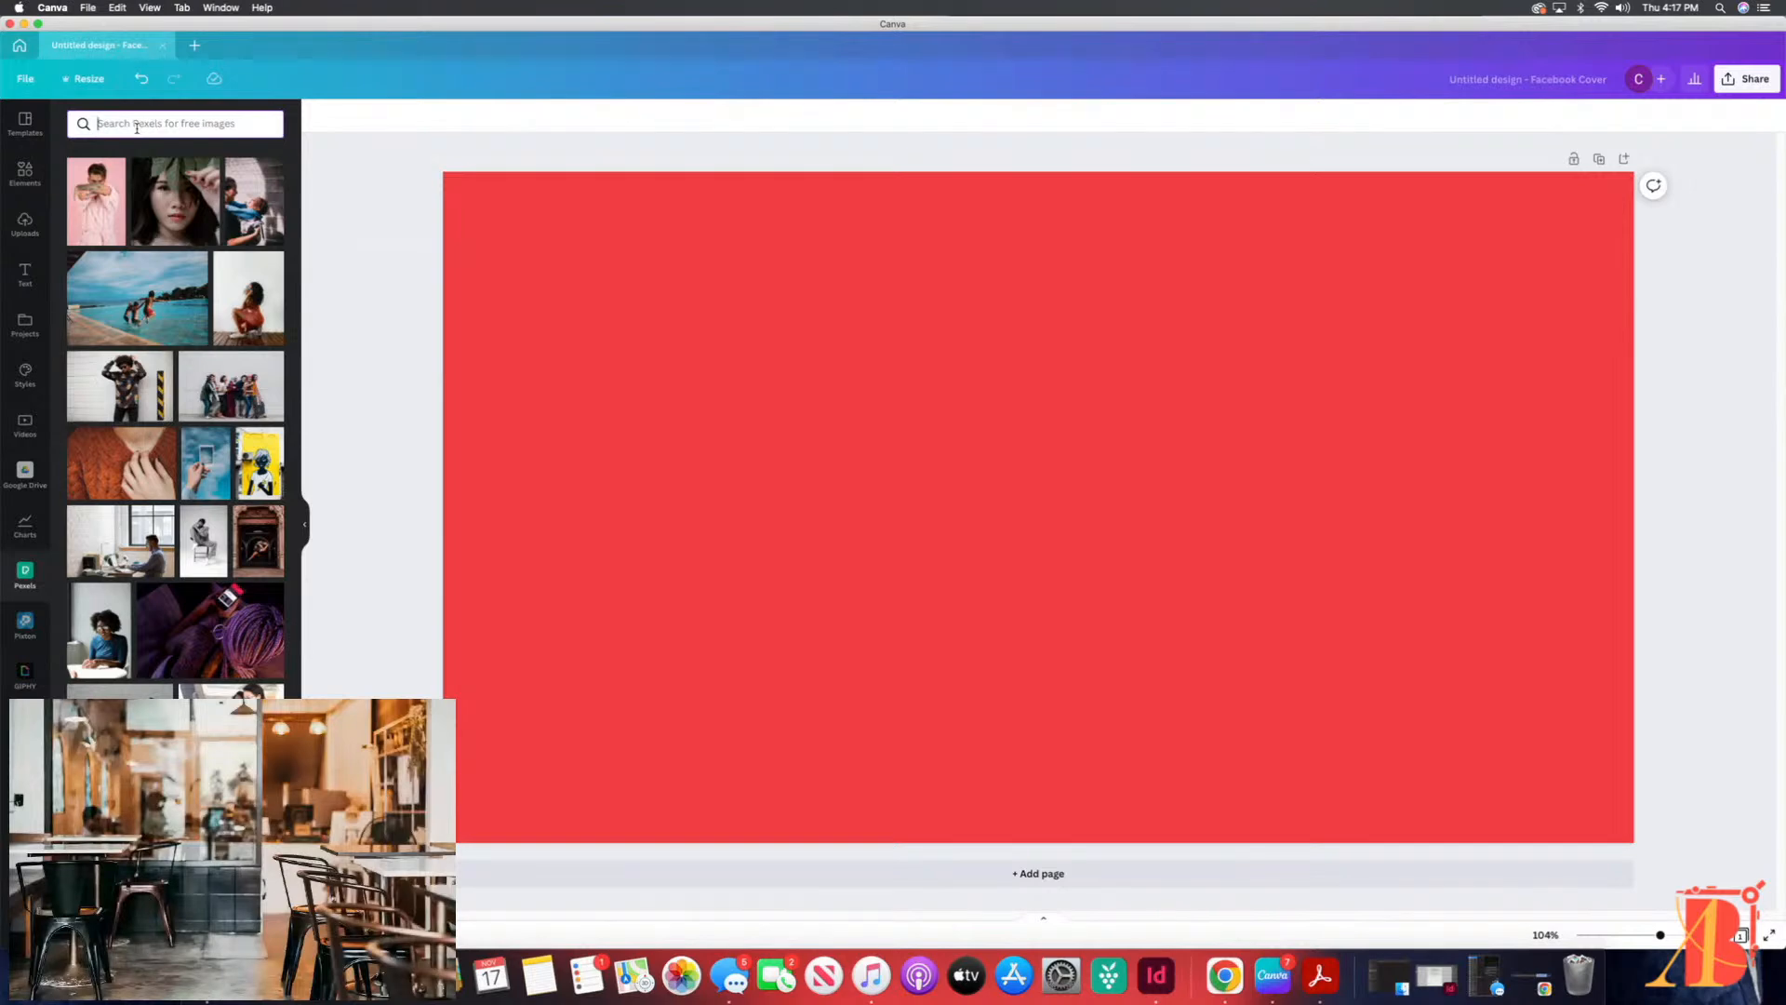
{"action": "left_click", "coordinate": [137, 127]}
{"action": "type", "text": "c"}
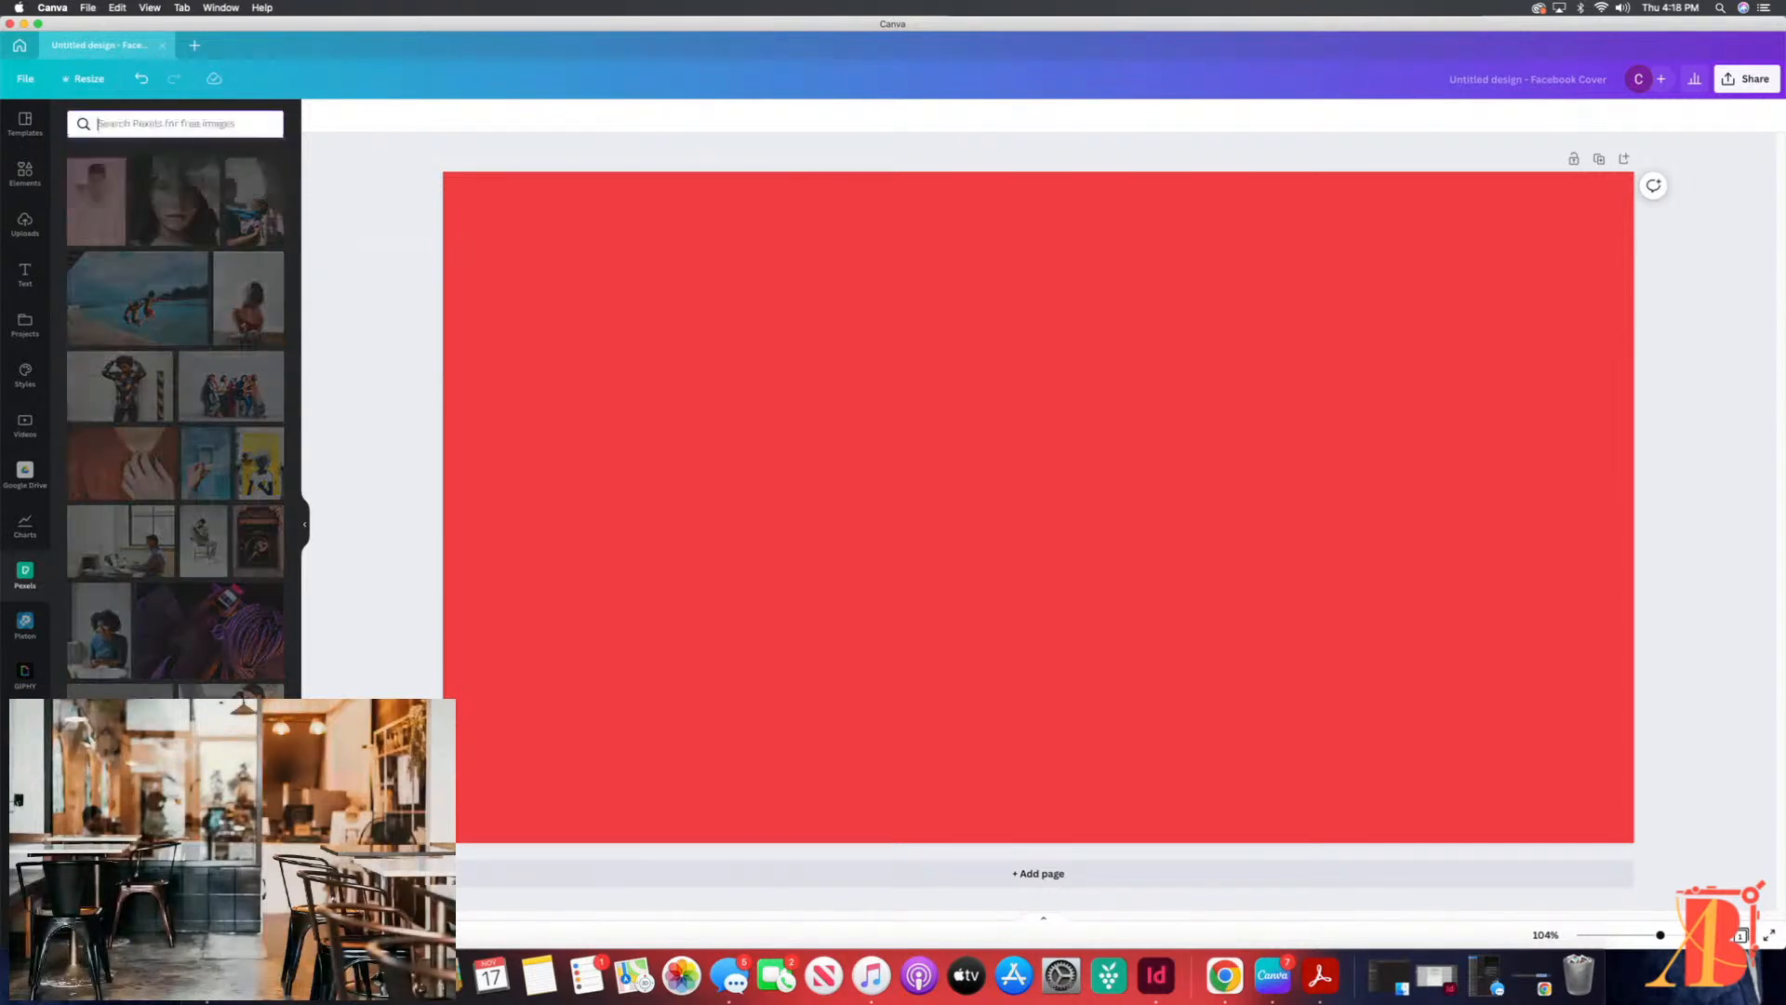
{"action": "type", "text": "lac"}
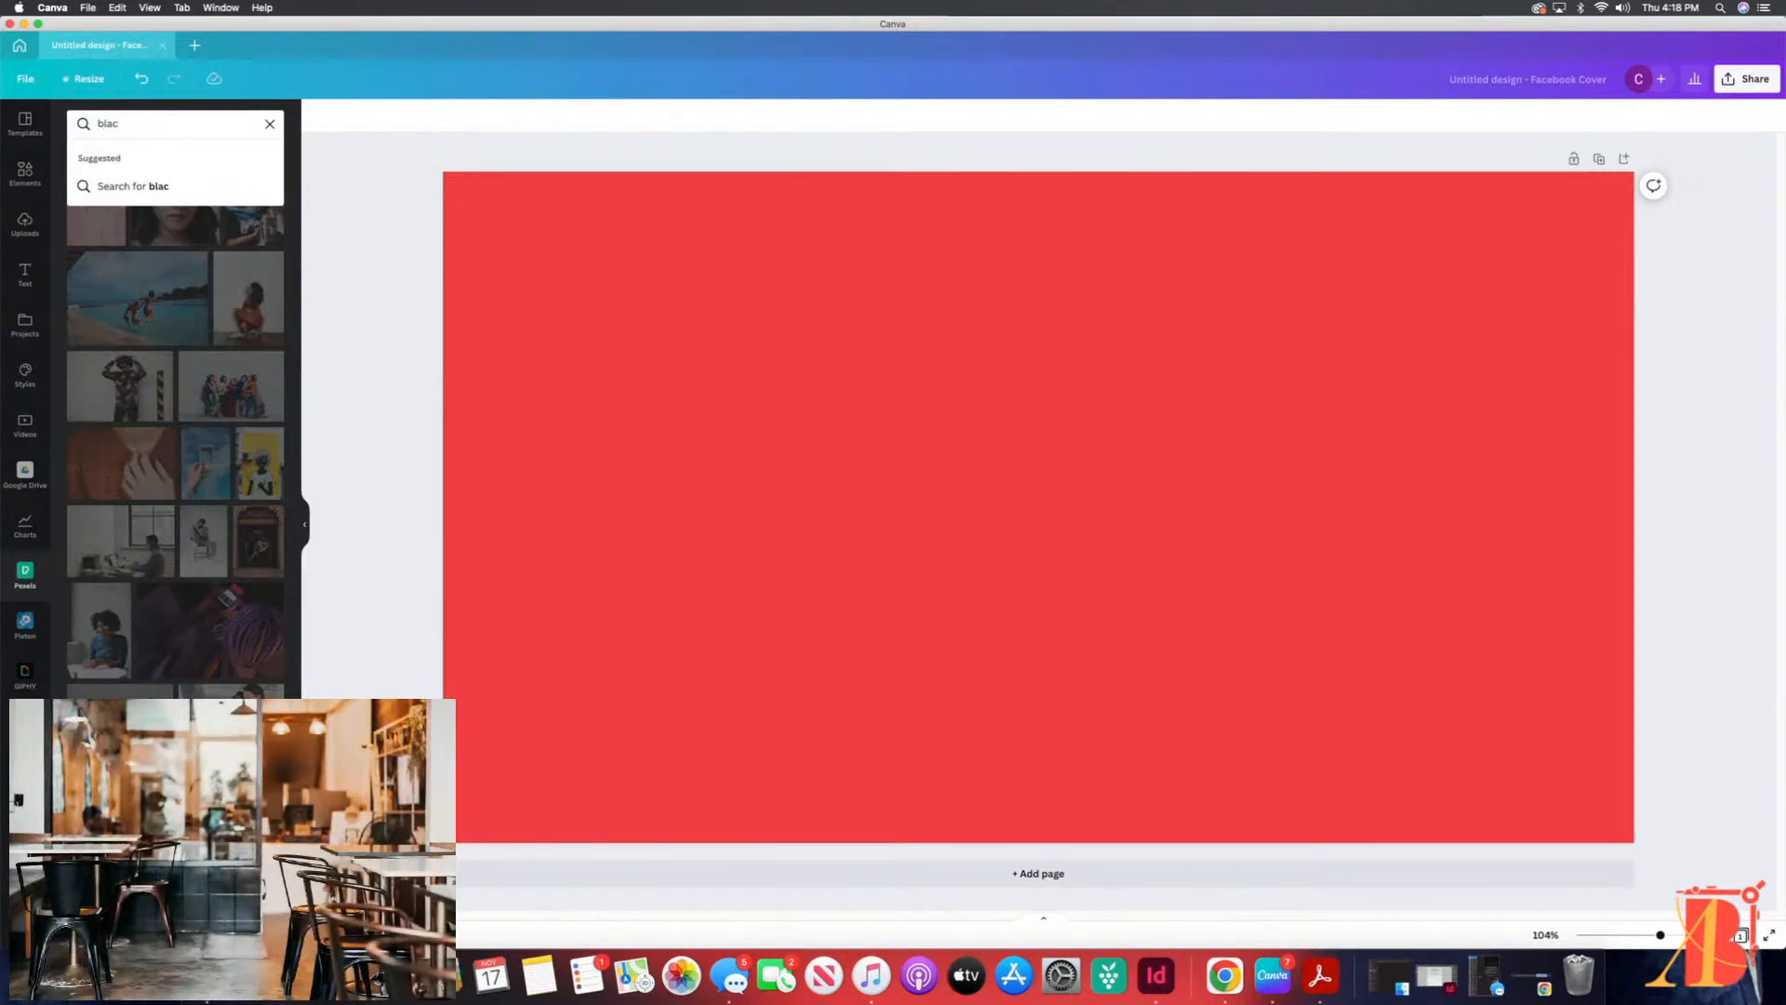
{"action": "type", "text": "k woman"}
{"action": "key", "text": "Return"}
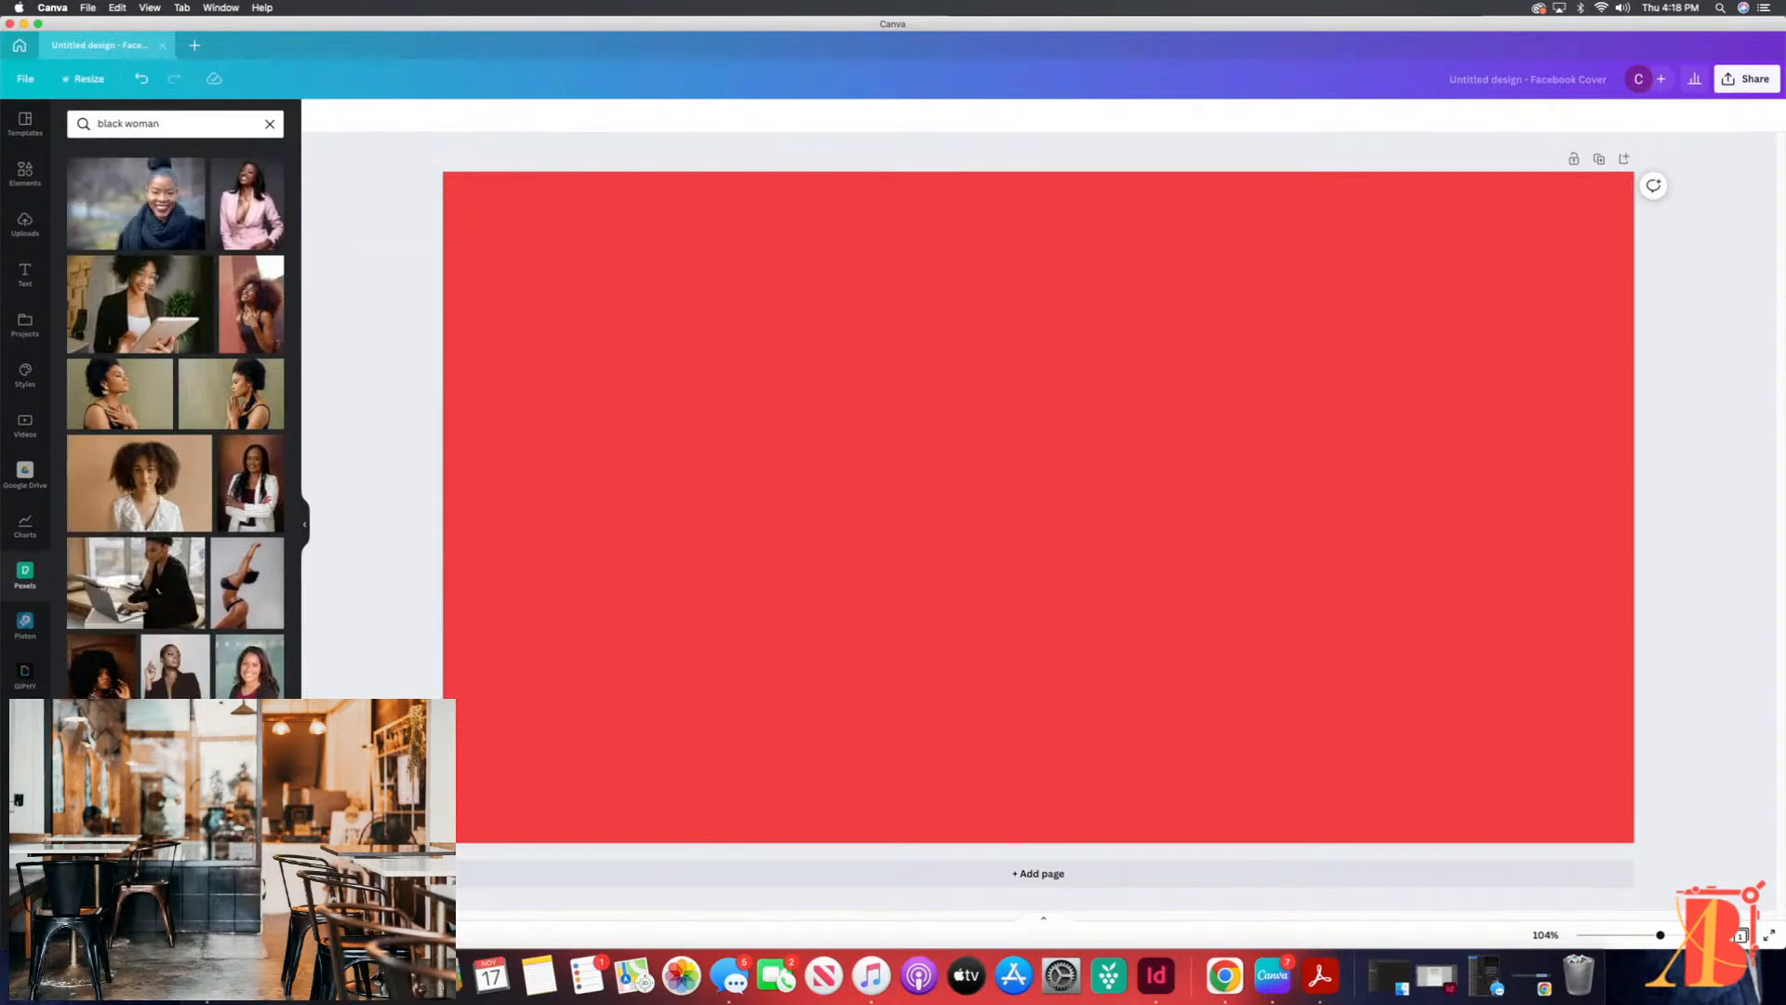
{"action": "scroll", "coordinate": [255, 216], "scroll_direction": "down", "scroll_amount": 1}
{"action": "left_click", "coordinate": [255, 215]}
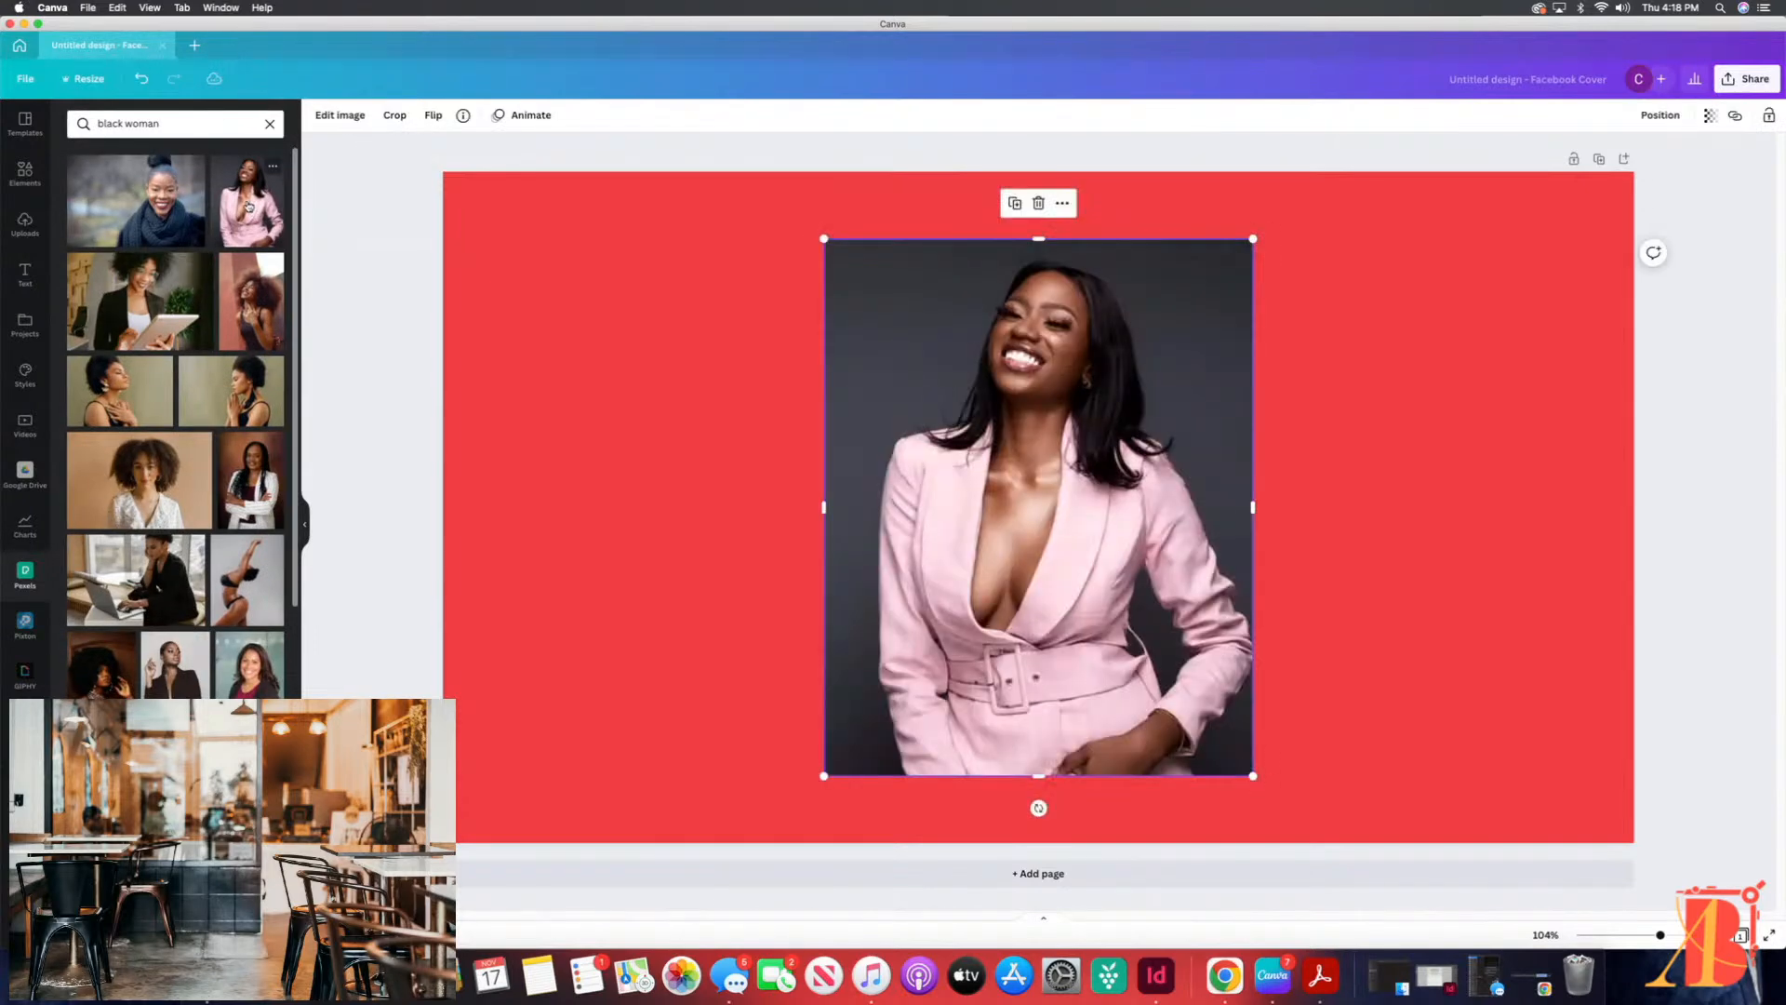
Step: Try orange for the cover background, and set it to teal from The Branding Architect palette
{"action": "left_click", "coordinate": [638, 392]}
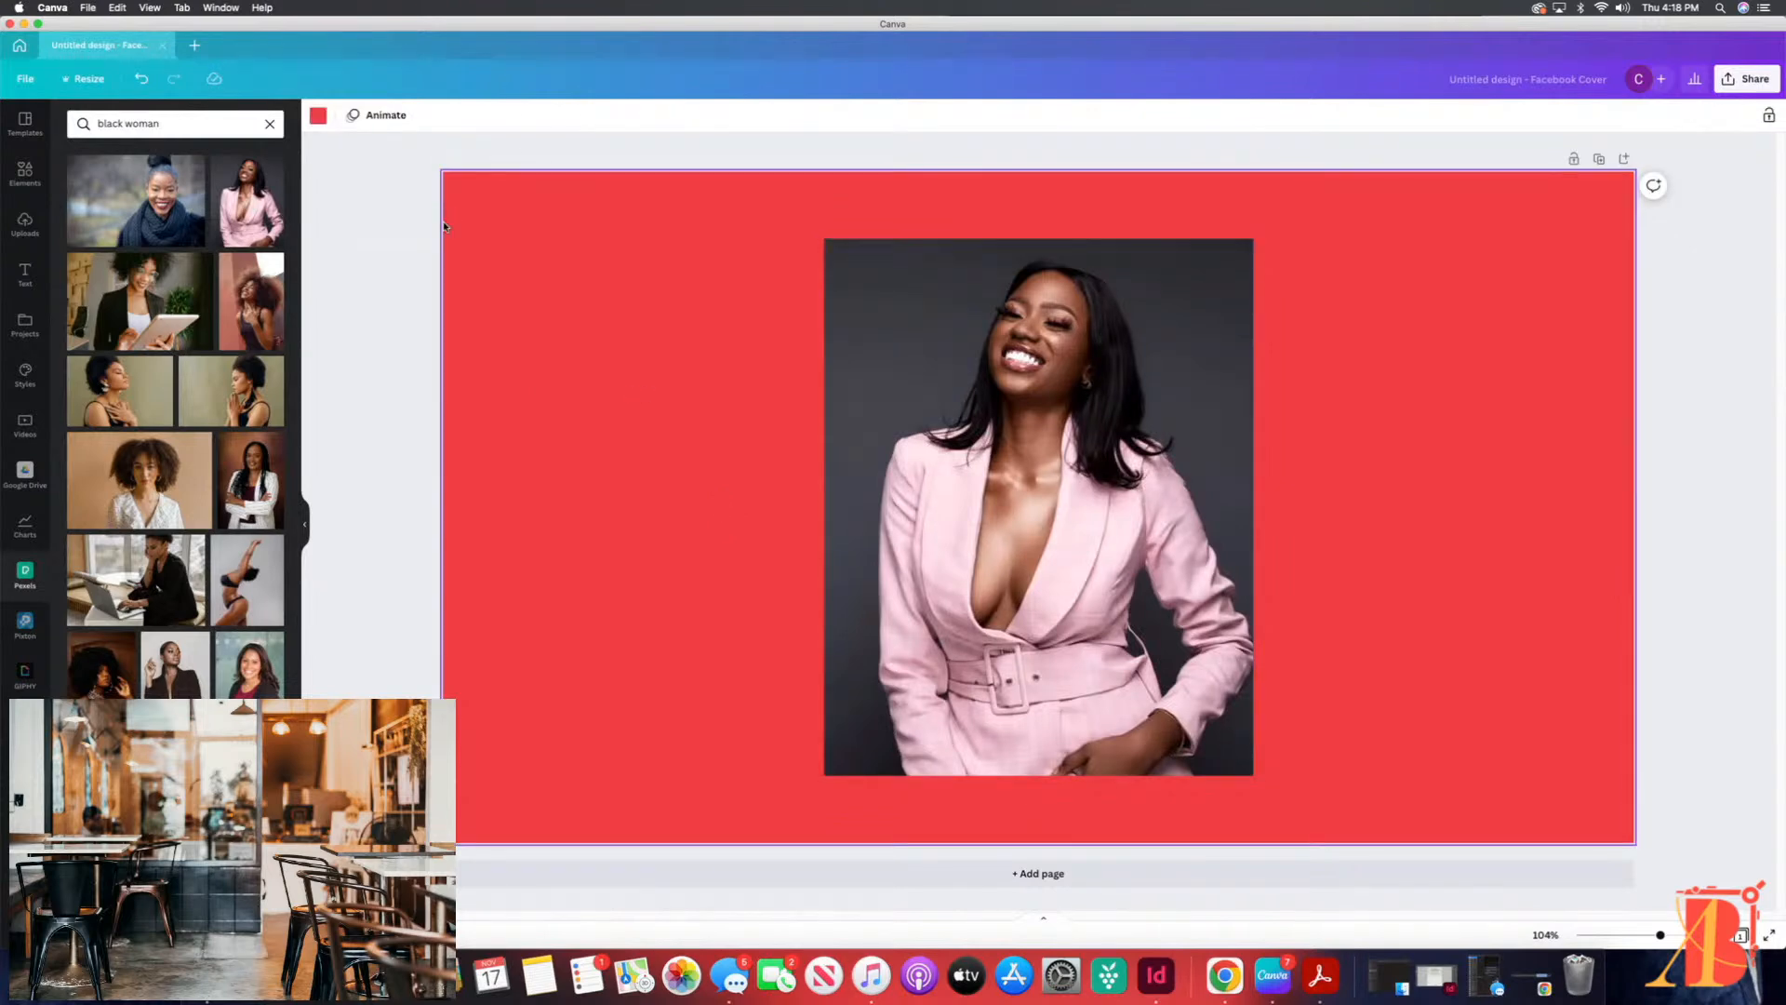
{"action": "left_click", "coordinate": [320, 115]}
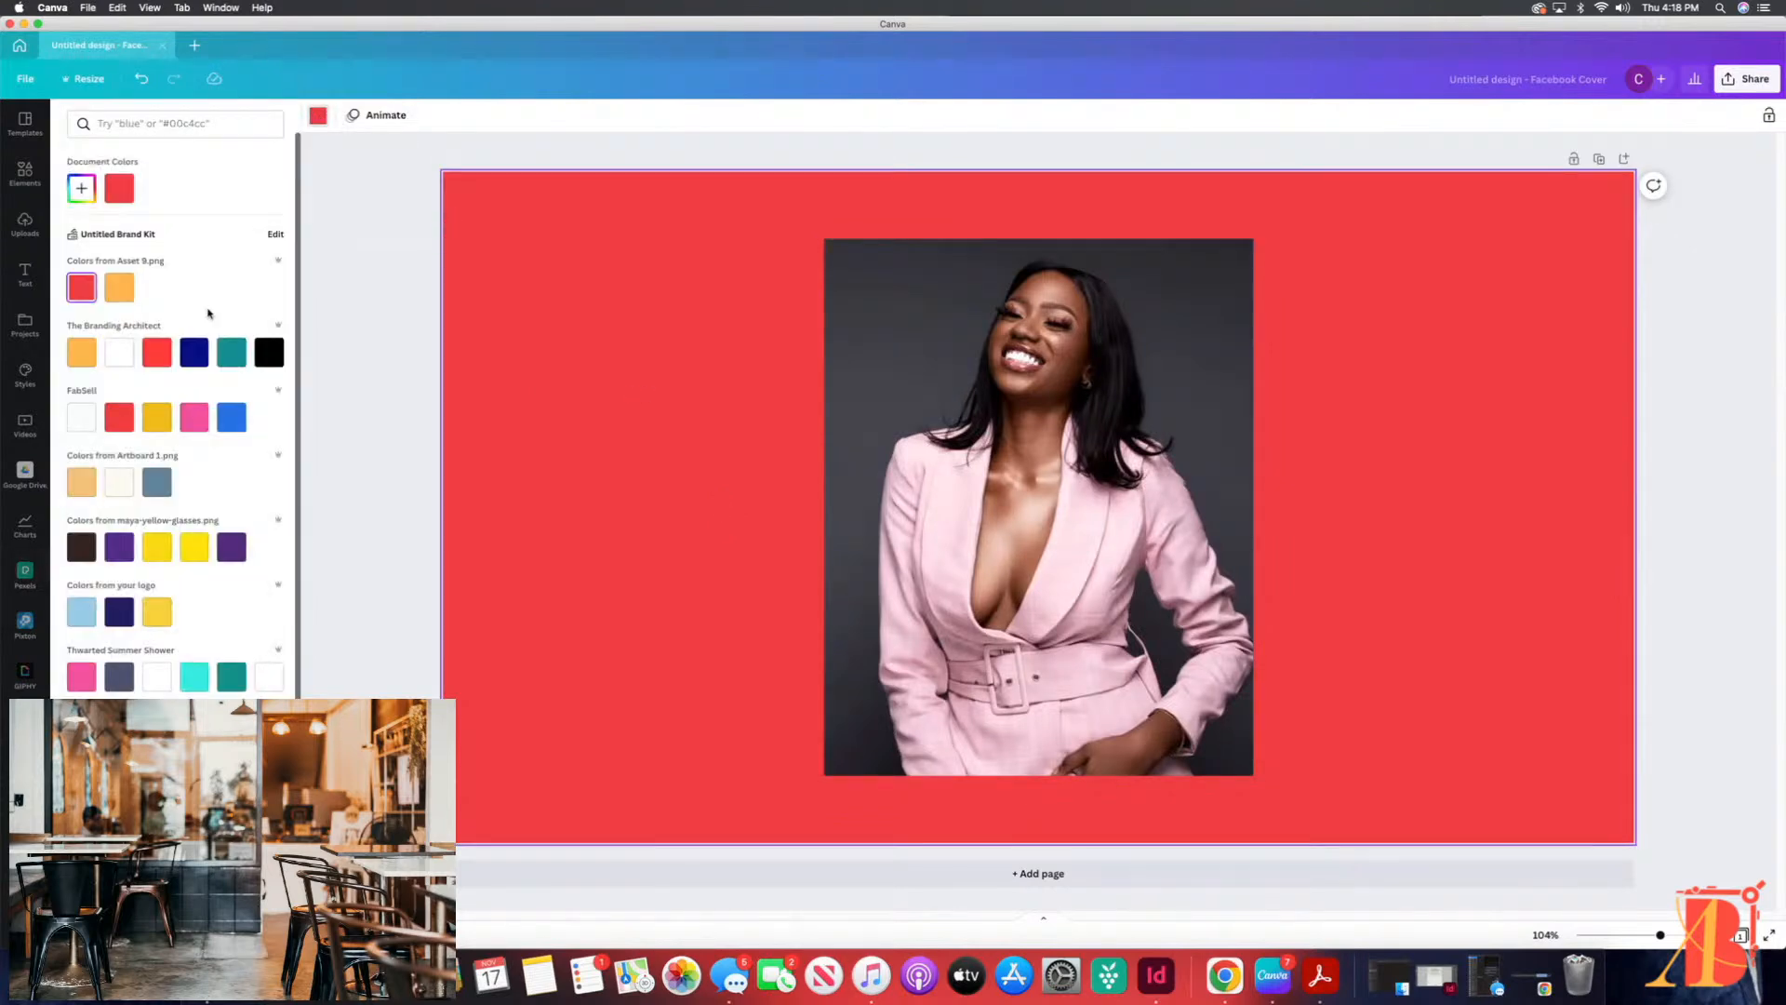
{"action": "left_click", "coordinate": [116, 289]}
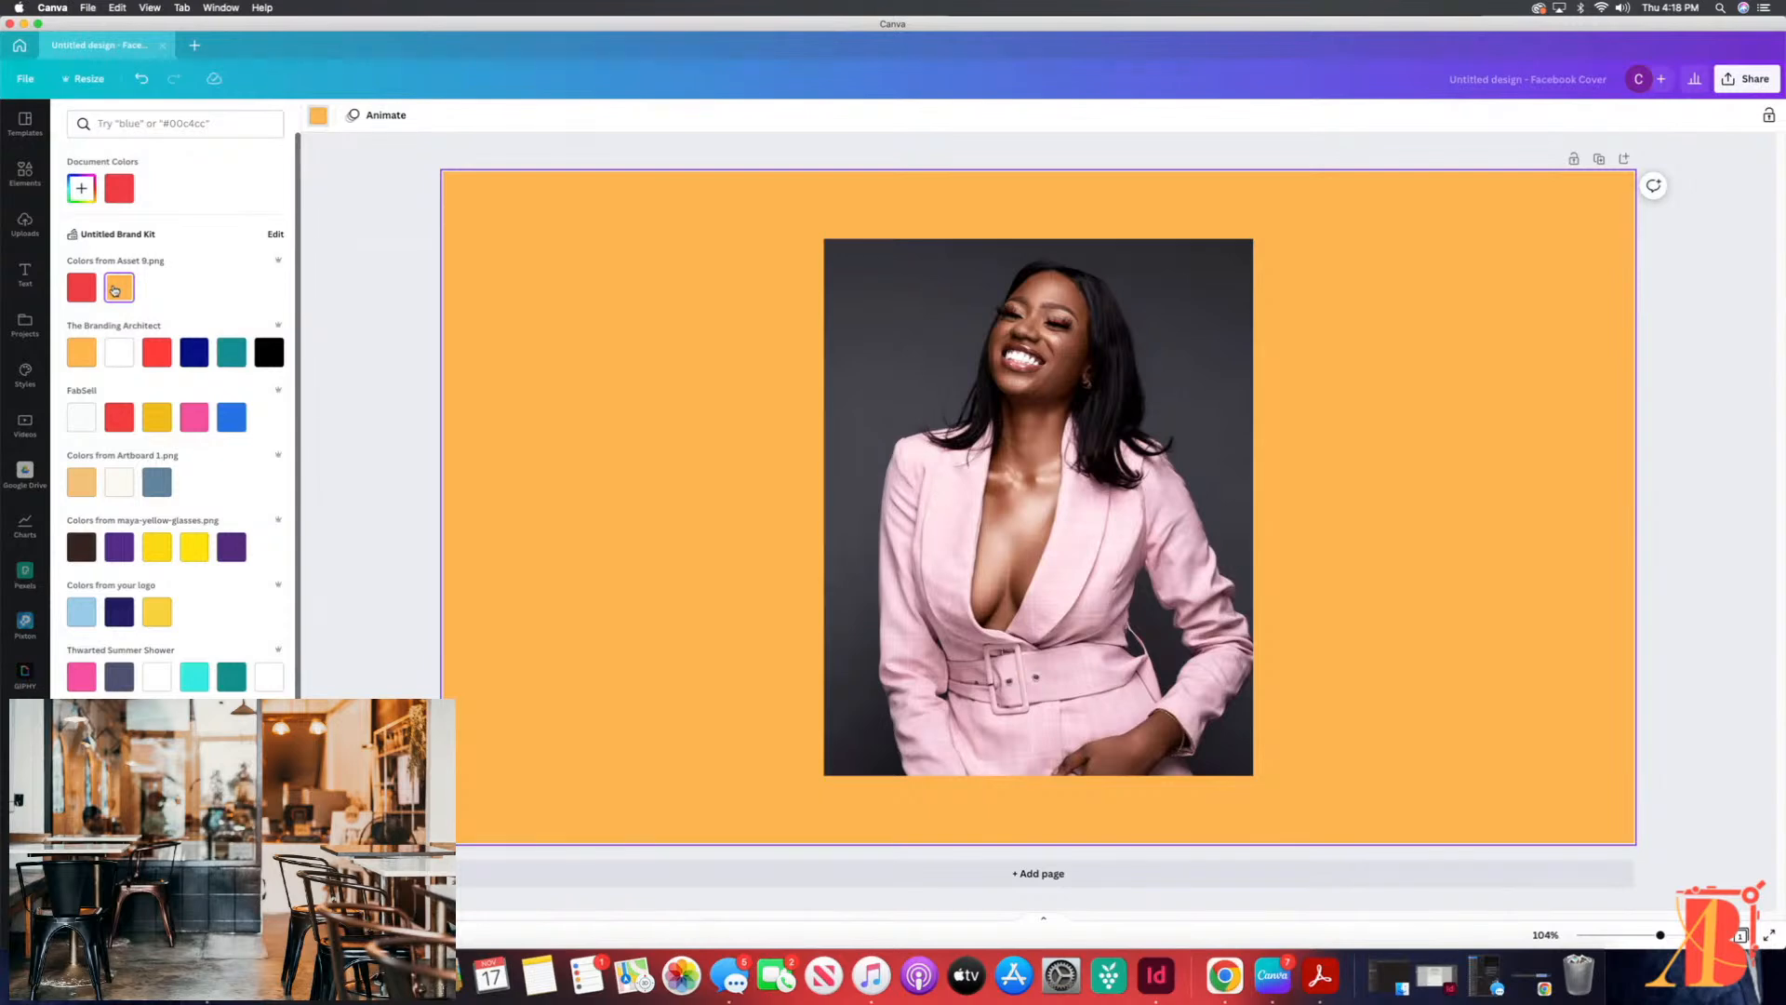
{"action": "left_click", "coordinate": [230, 354]}
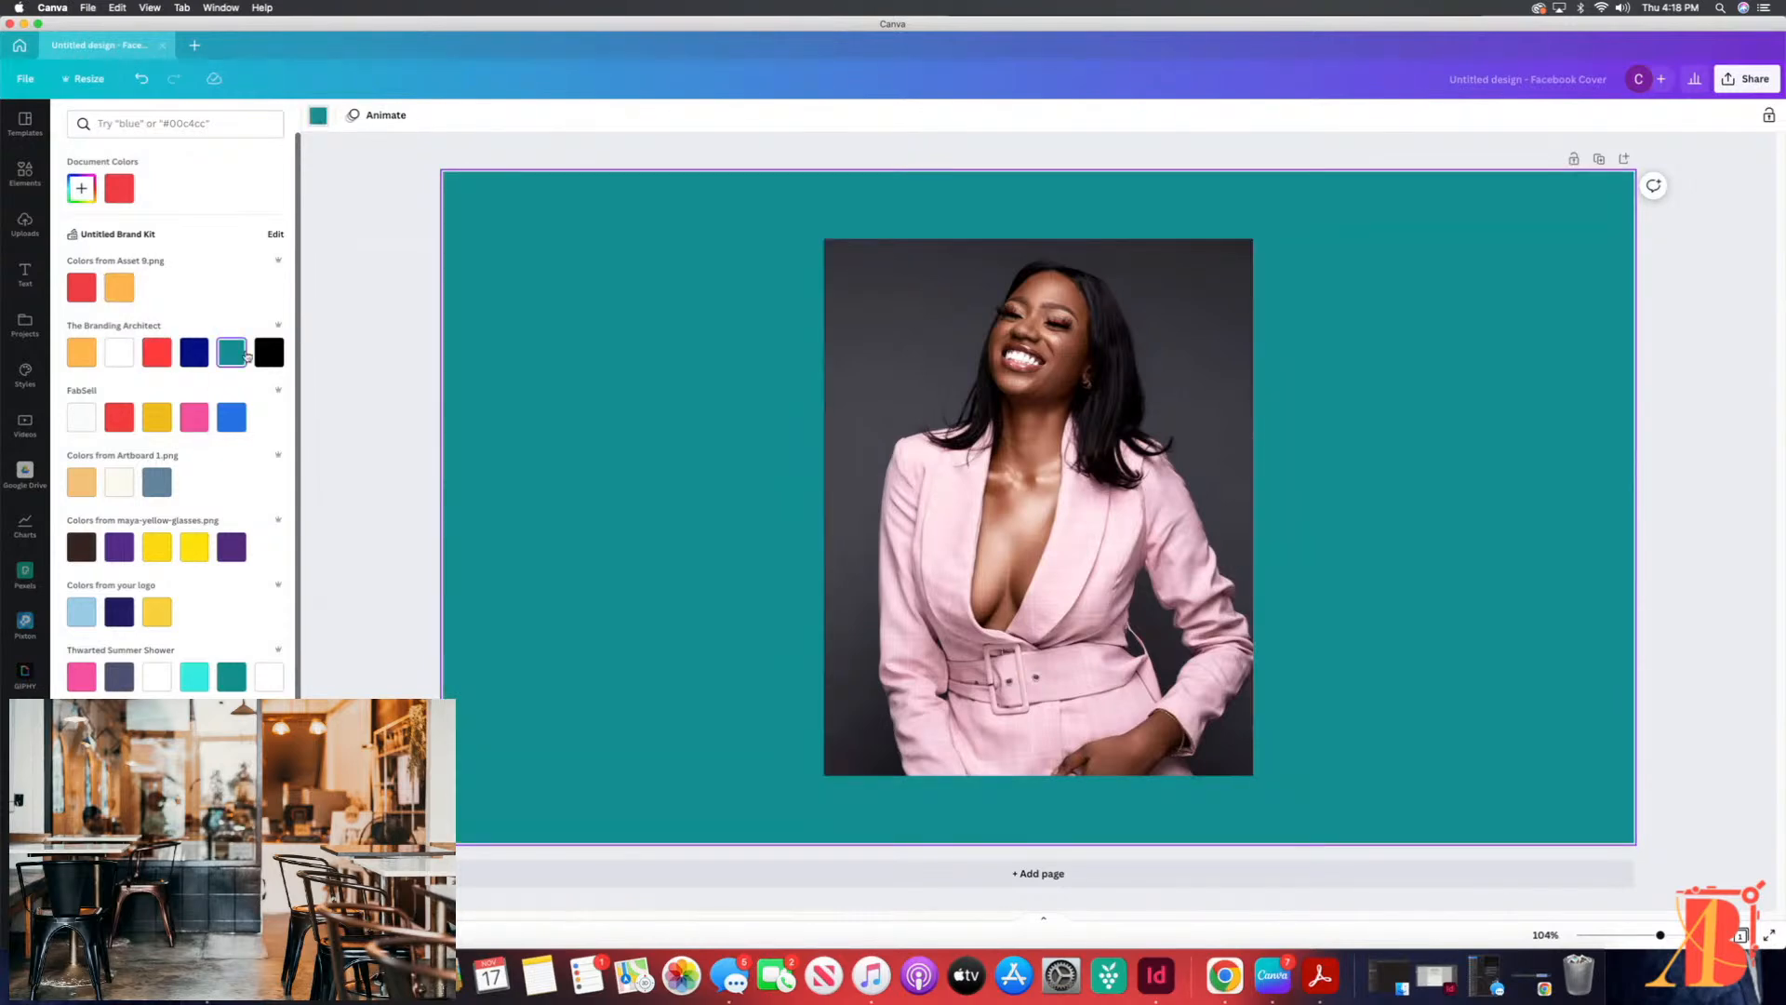
Step: Remove the background from the photo of the woman with the Background Remover
{"action": "left_click", "coordinate": [1015, 398]}
{"action": "left_click_drag", "start_coordinate": [1015, 398], "coordinate": [1013, 412]}
{"action": "left_click", "coordinate": [340, 114]}
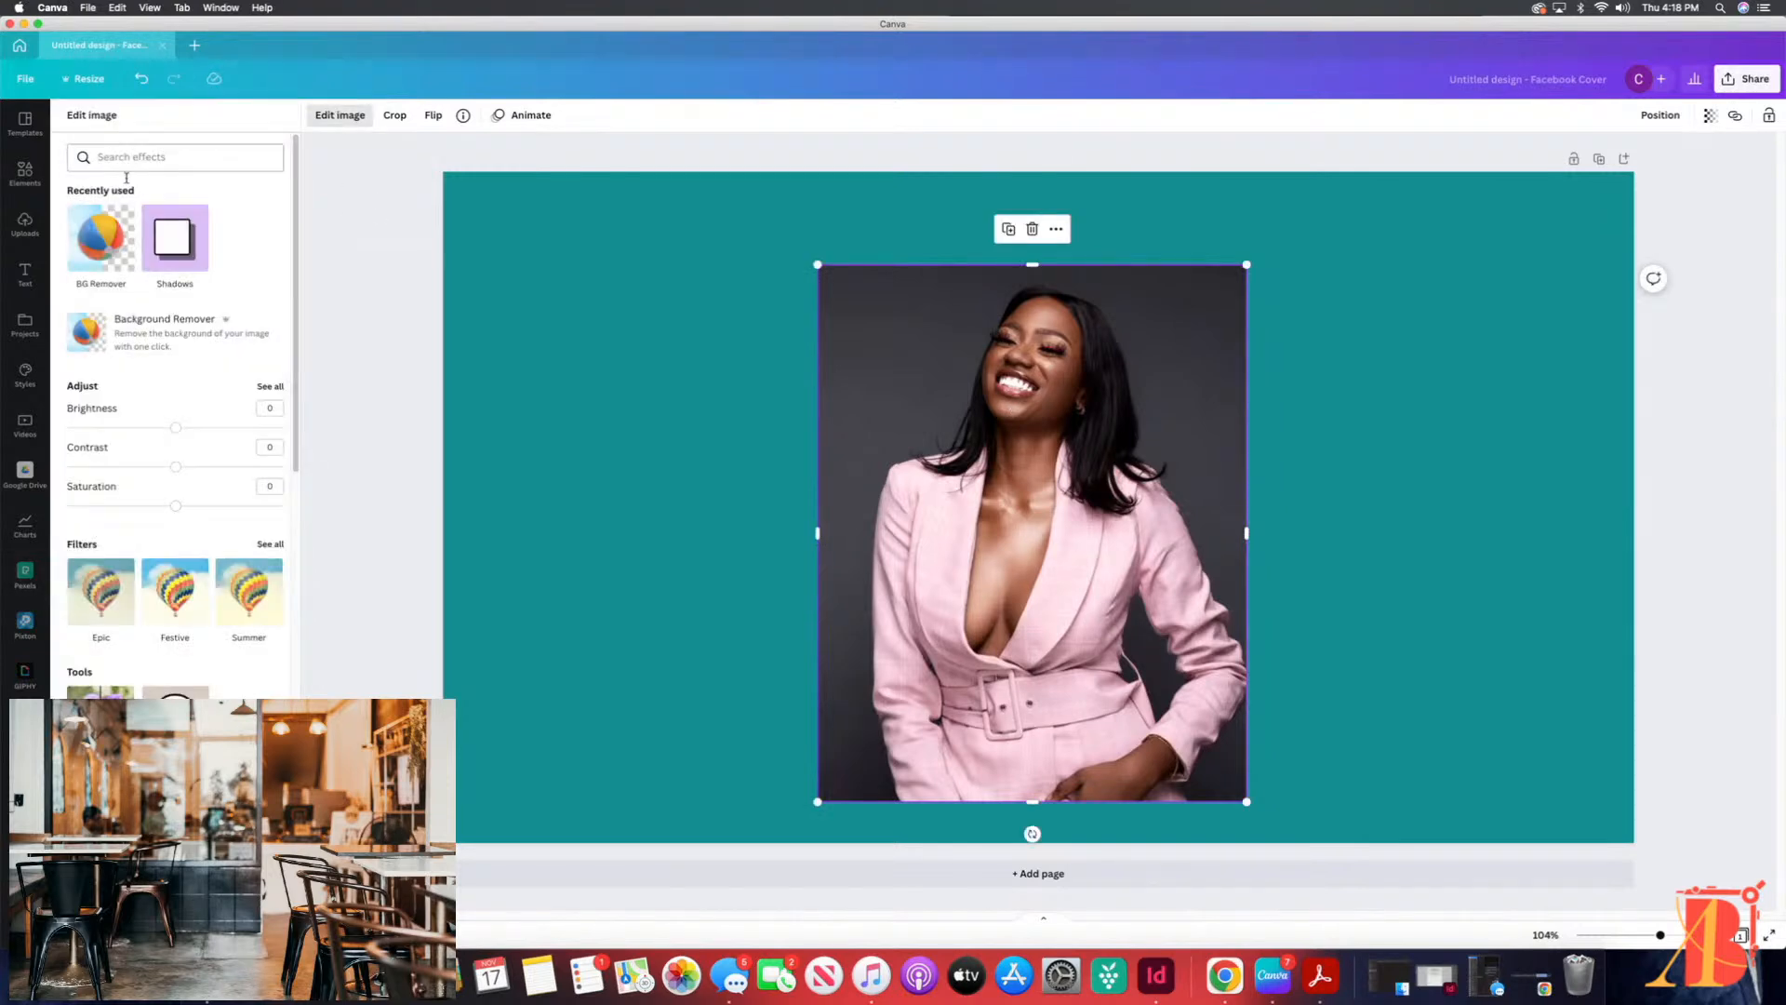
{"action": "left_click", "coordinate": [86, 258]}
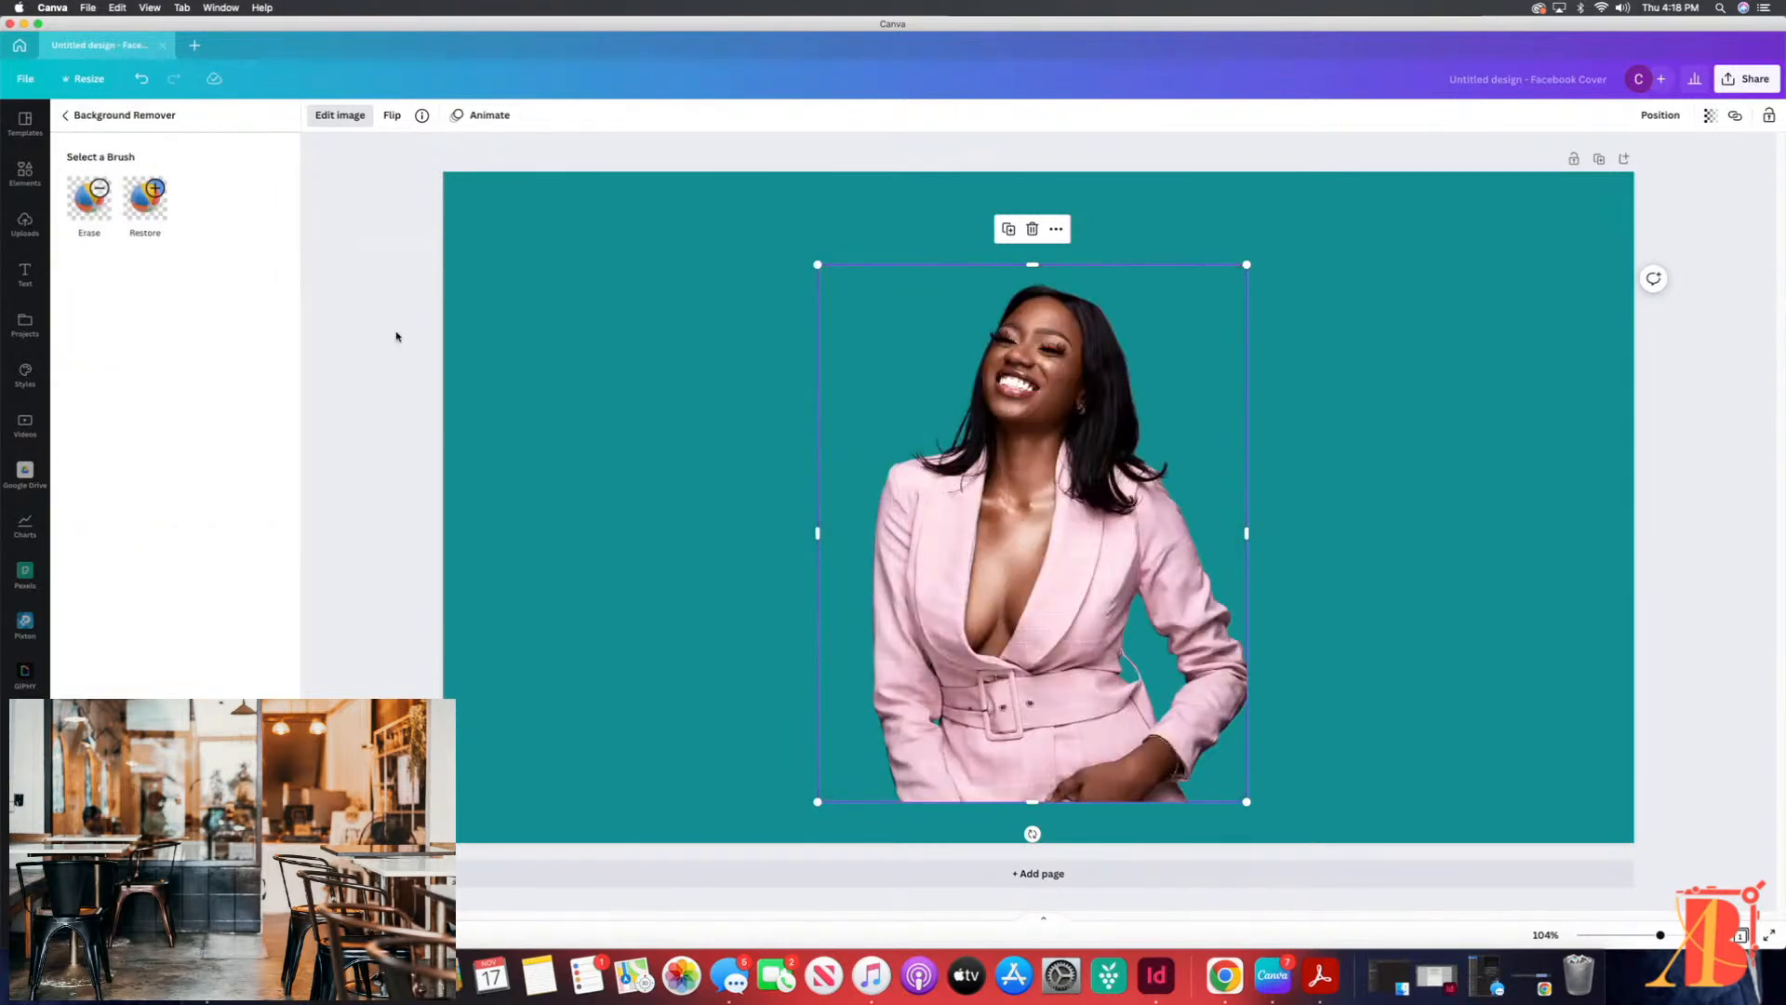
Step: Move the cut-out woman to the right side of the cover and enlarge the photo to the full page height
{"action": "left_click_drag", "start_coordinate": [1040, 535], "coordinate": [1369, 566]}
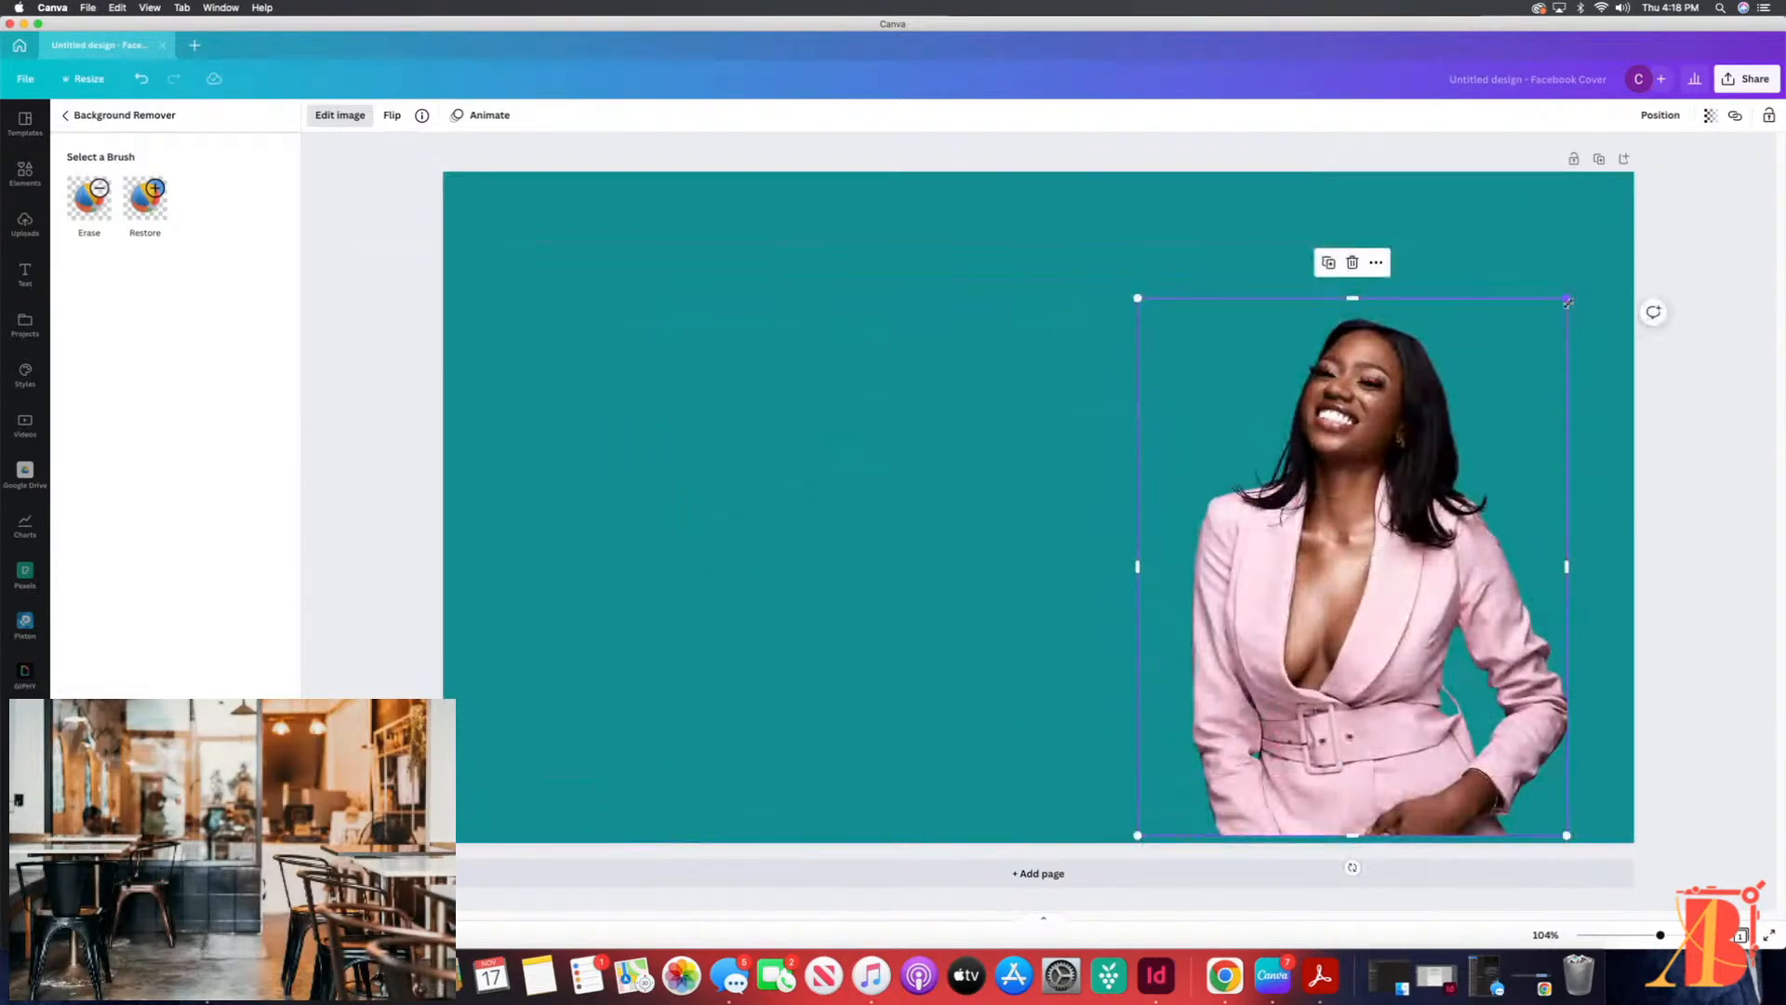
{"action": "left_click_drag", "start_coordinate": [1566, 298], "coordinate": [1640, 192]}
{"action": "left_click_drag", "start_coordinate": [1410, 503], "coordinate": [1409, 511]}
{"action": "left_click_drag", "start_coordinate": [1137, 204], "coordinate": [1102, 177]}
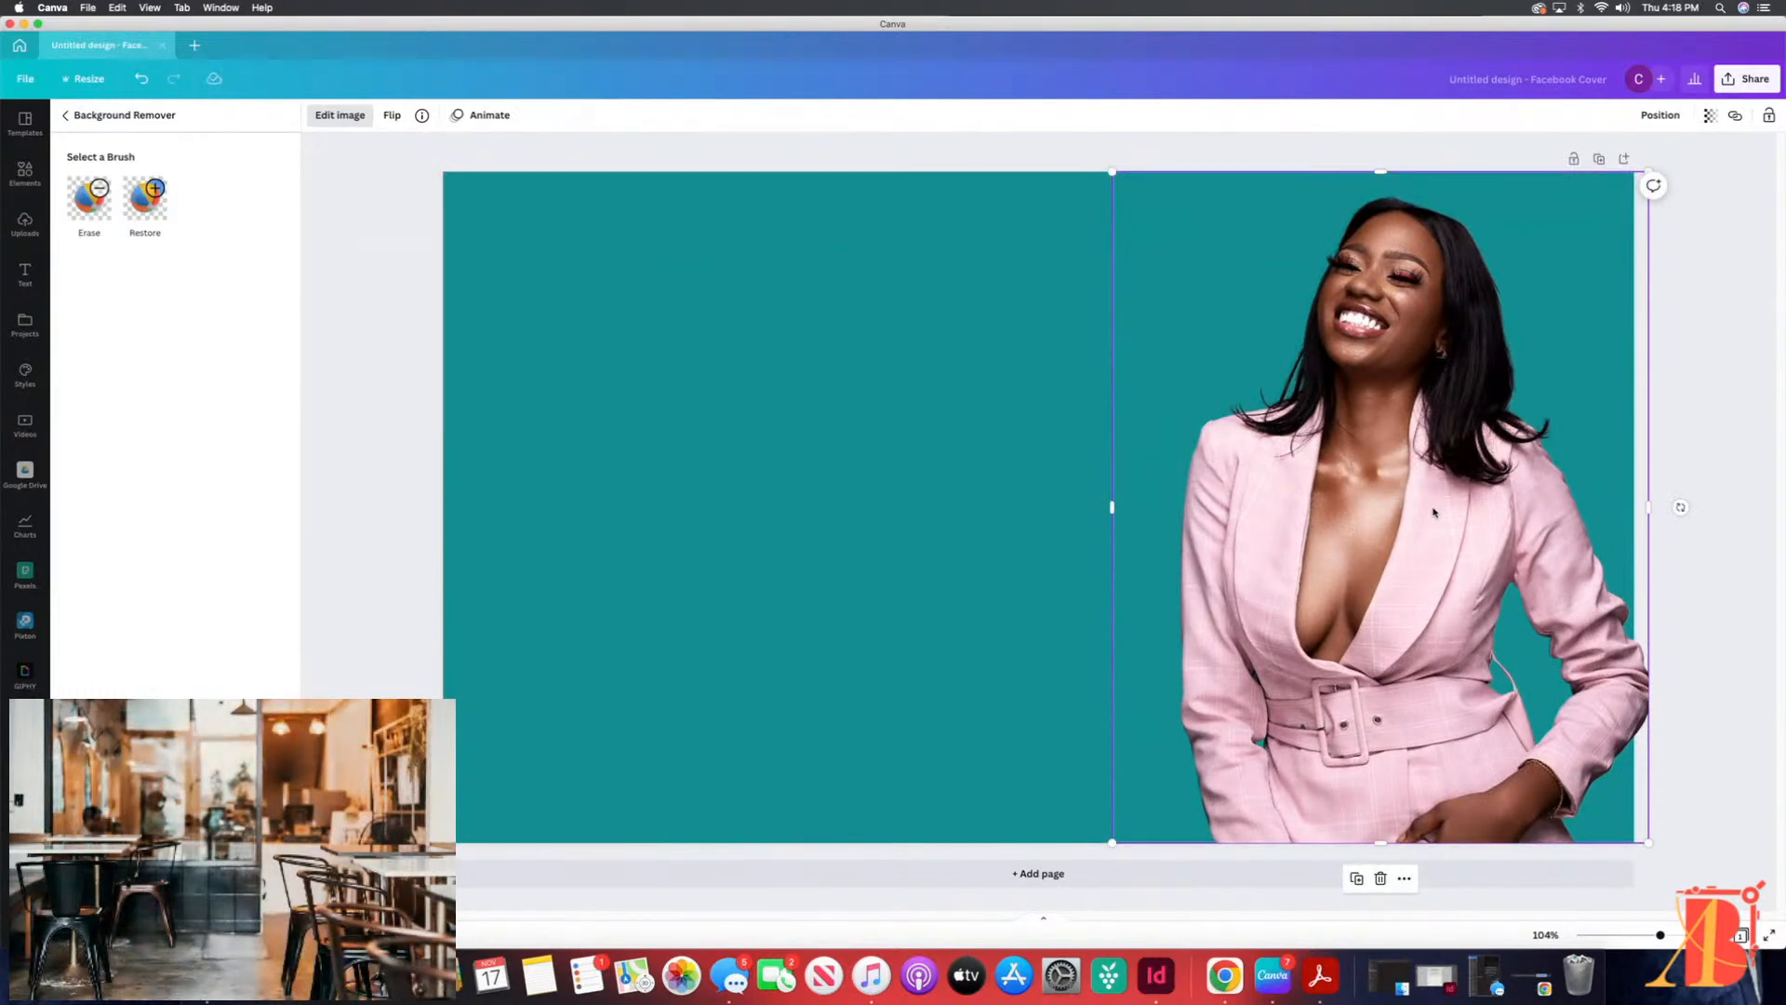
Step: Try black for the cover background, and set it to dark blue from The Branding Architect palette
{"action": "left_click", "coordinate": [770, 407]}
{"action": "left_click", "coordinate": [562, 355]}
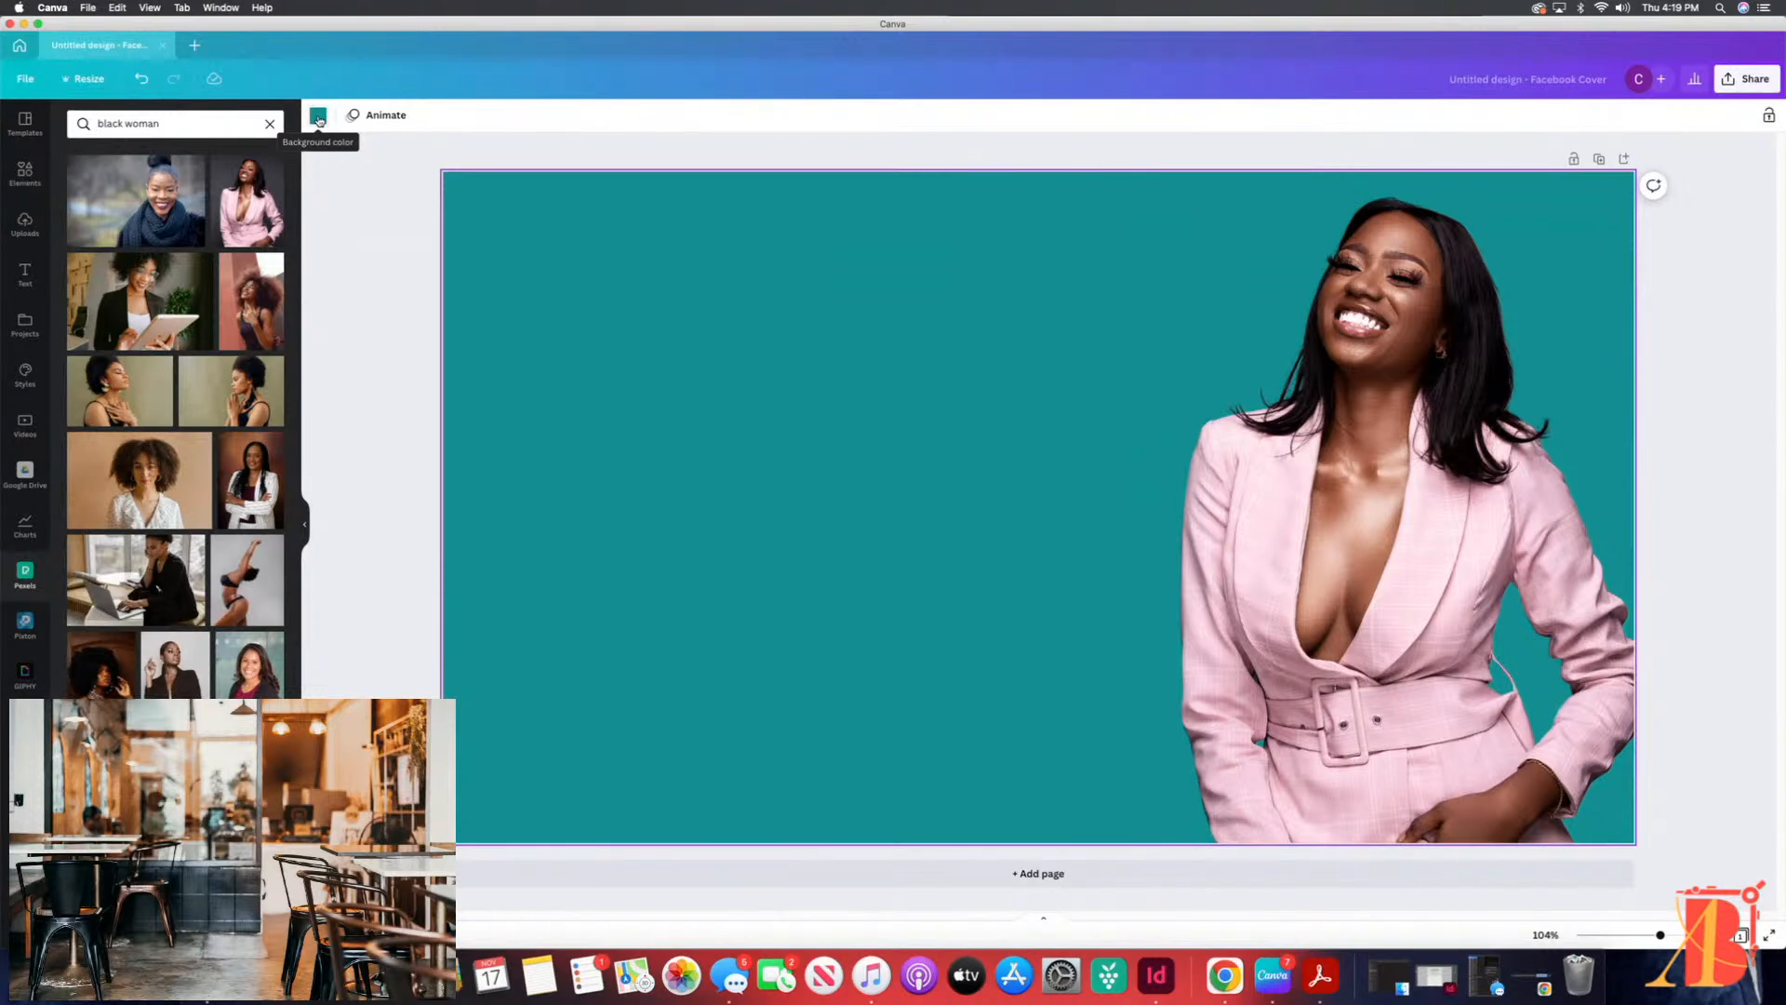
{"action": "left_click", "coordinate": [318, 116]}
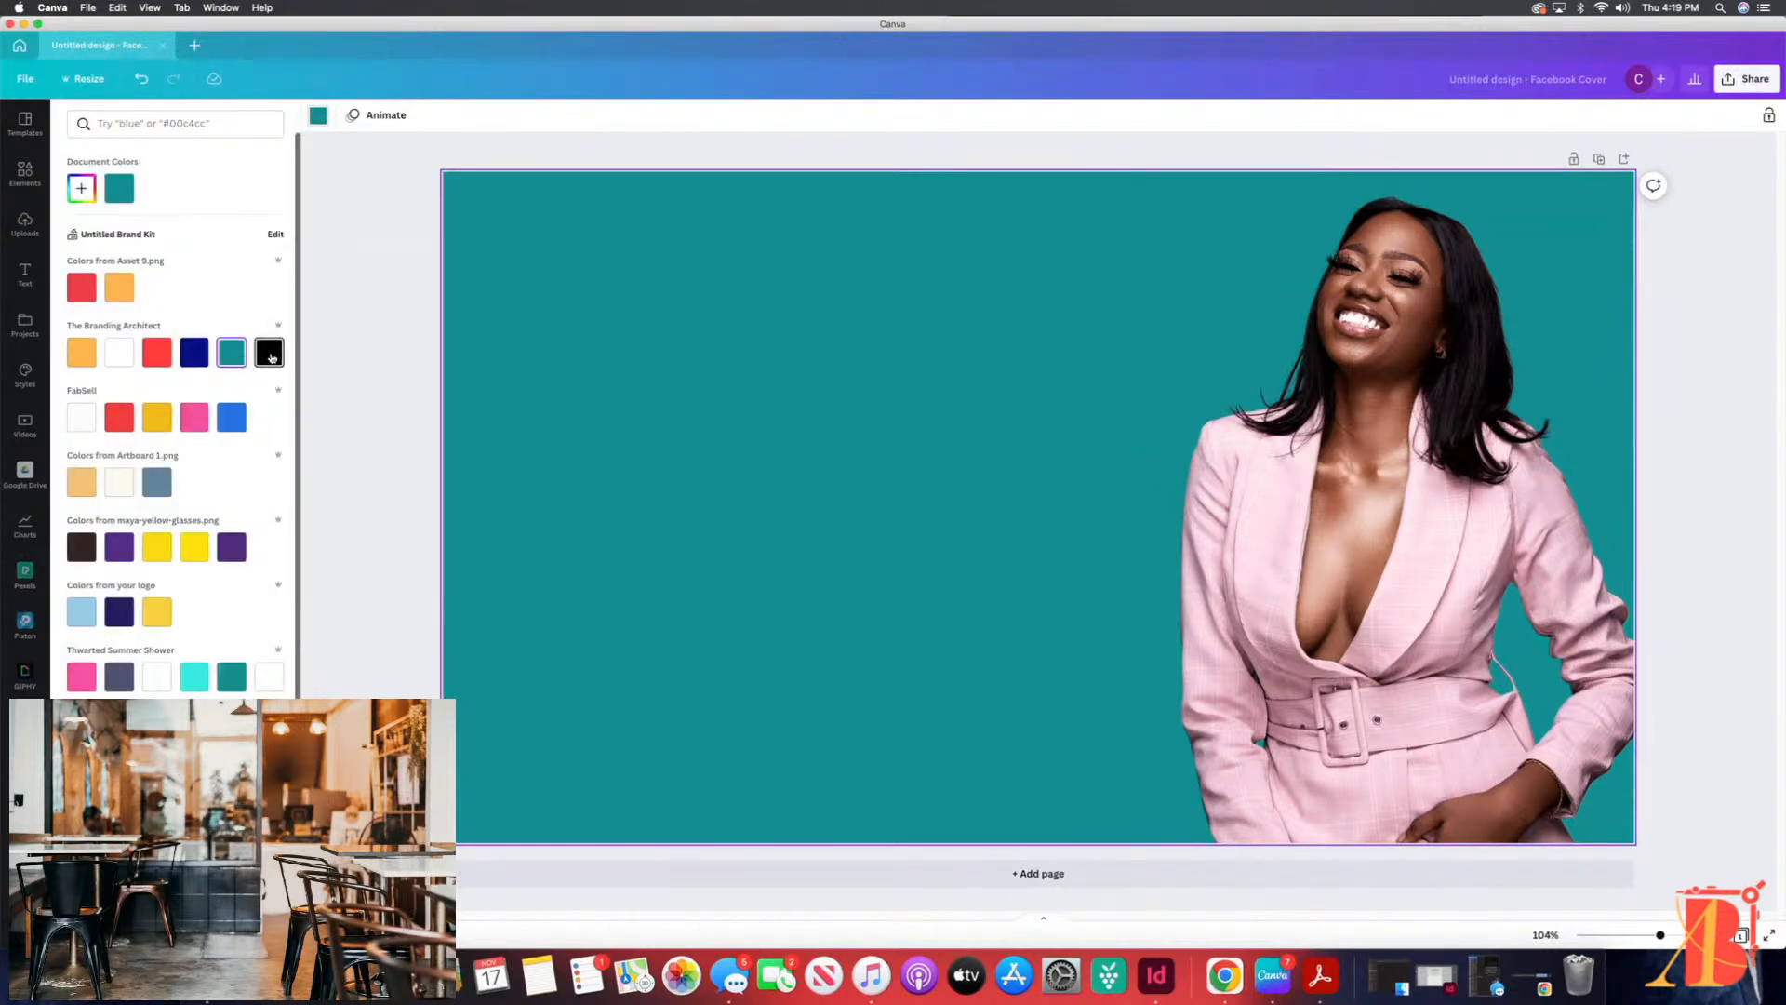
{"action": "left_click", "coordinate": [270, 354]}
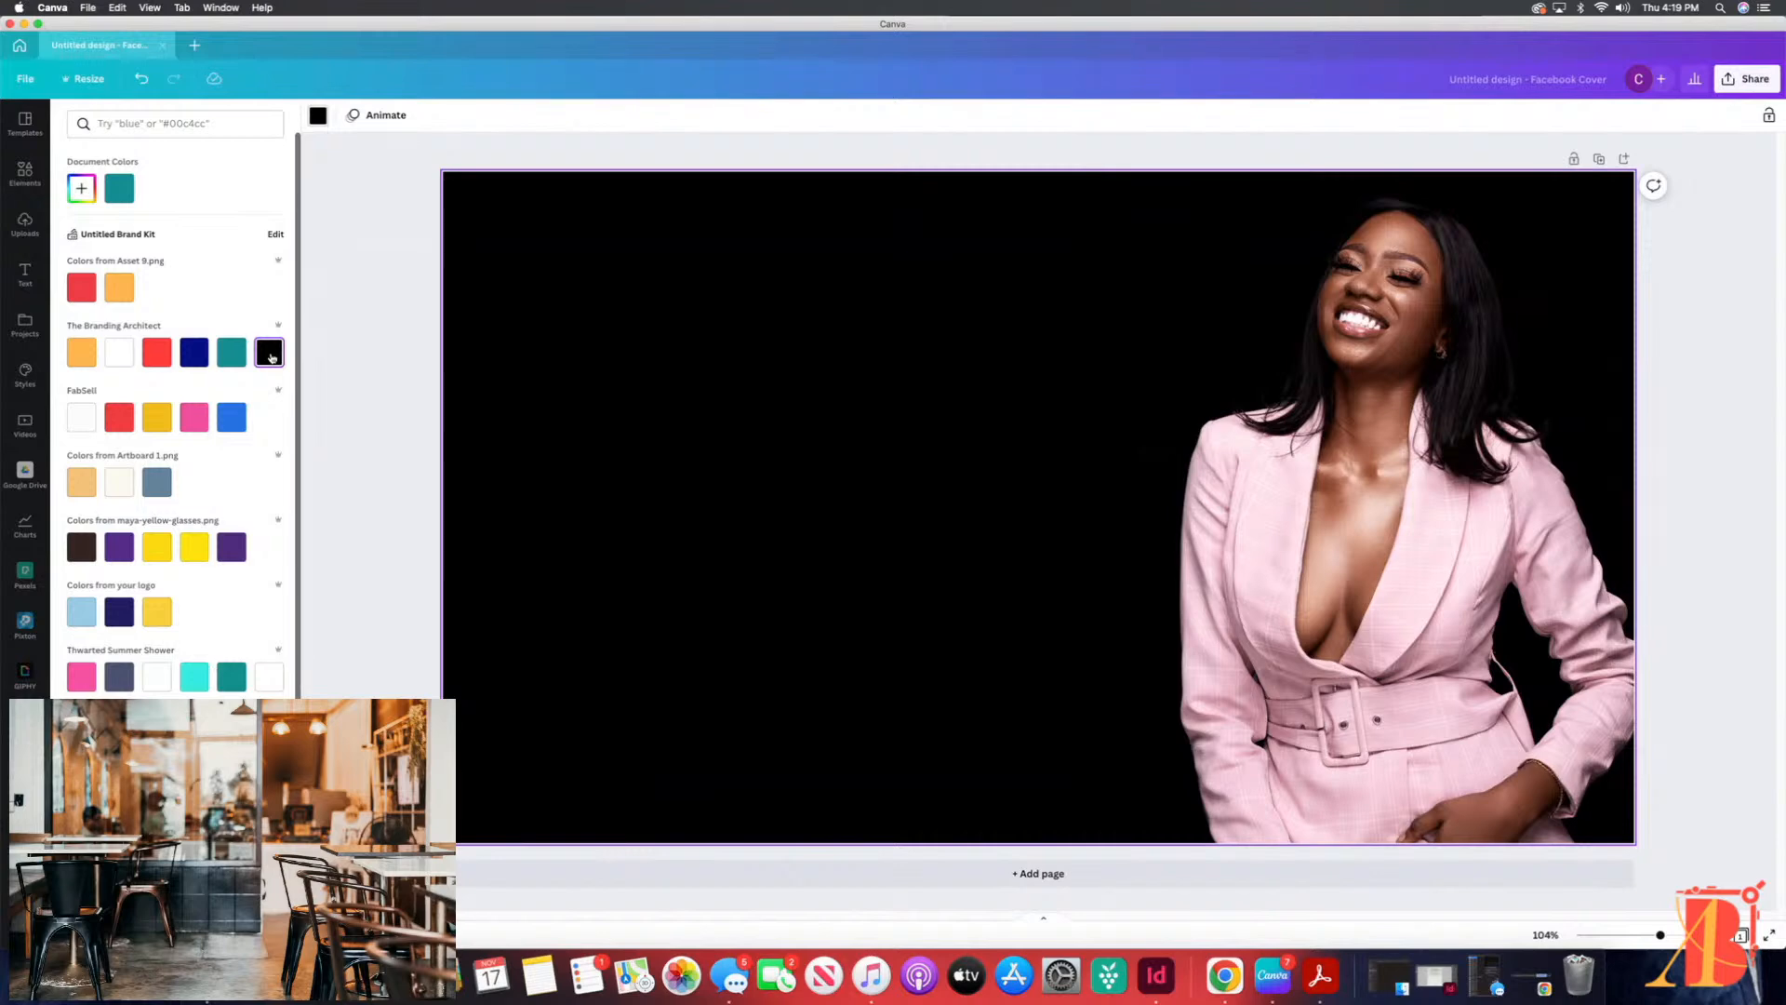
{"action": "left_click", "coordinate": [193, 354]}
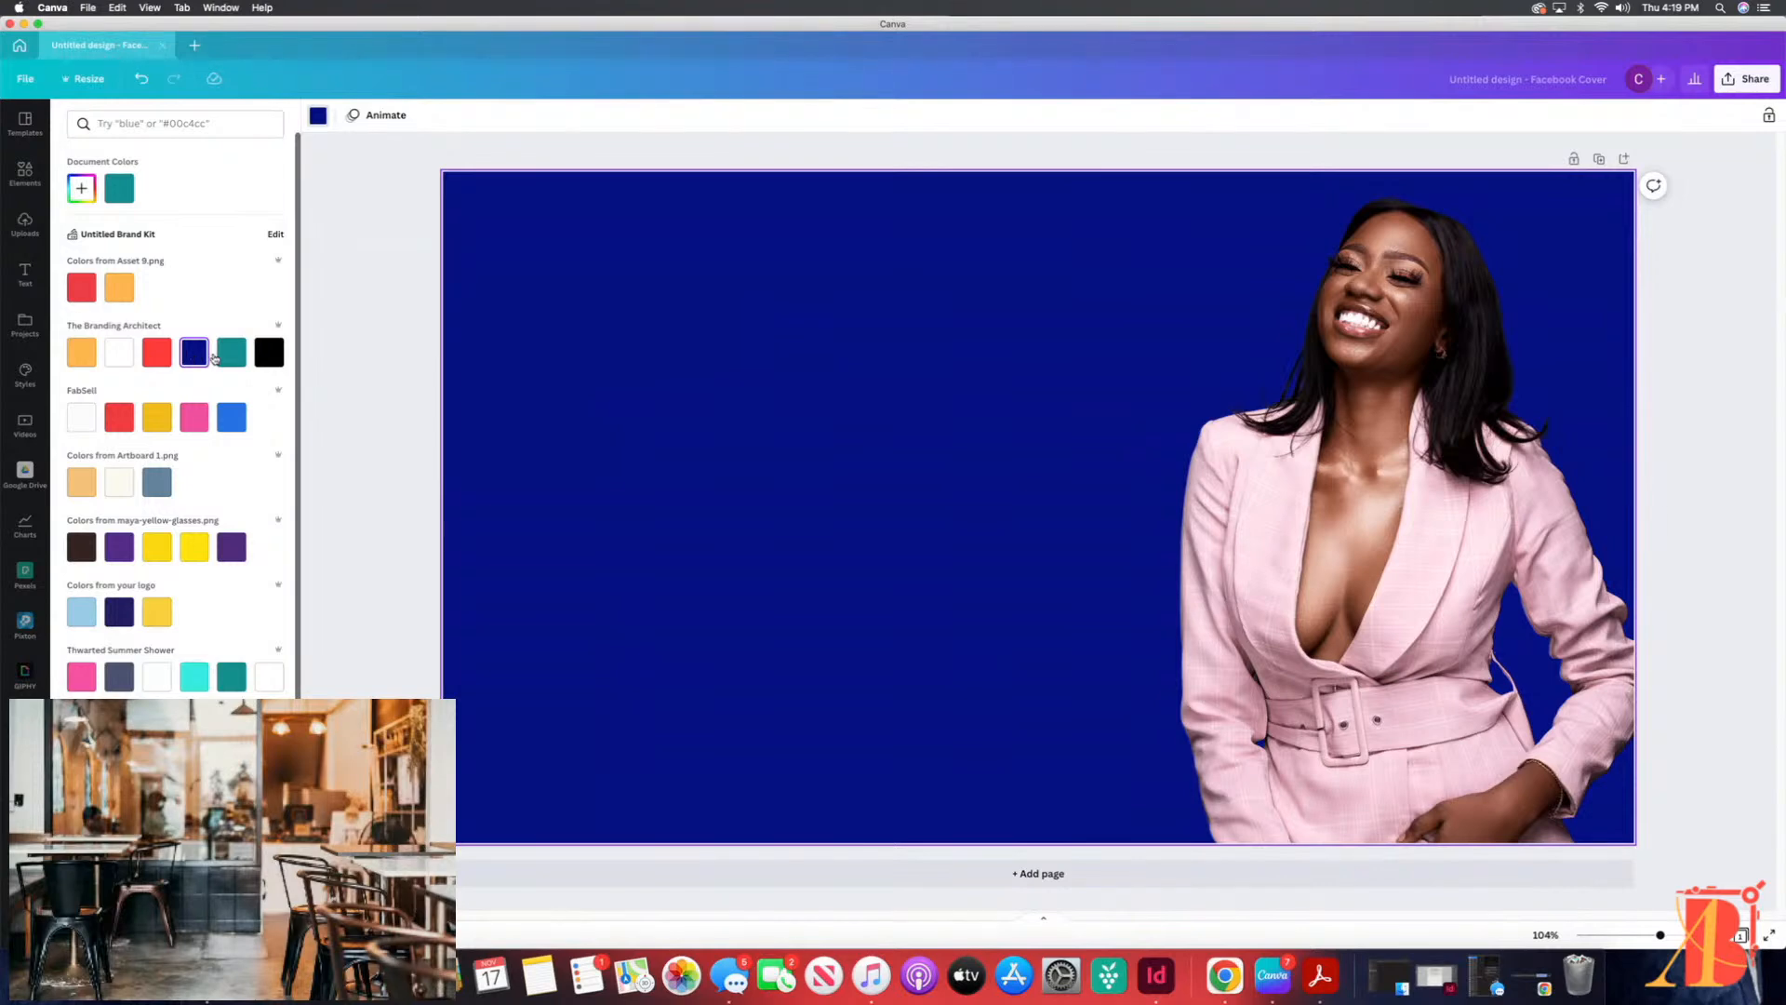
{"action": "left_click", "coordinate": [1677, 299]}
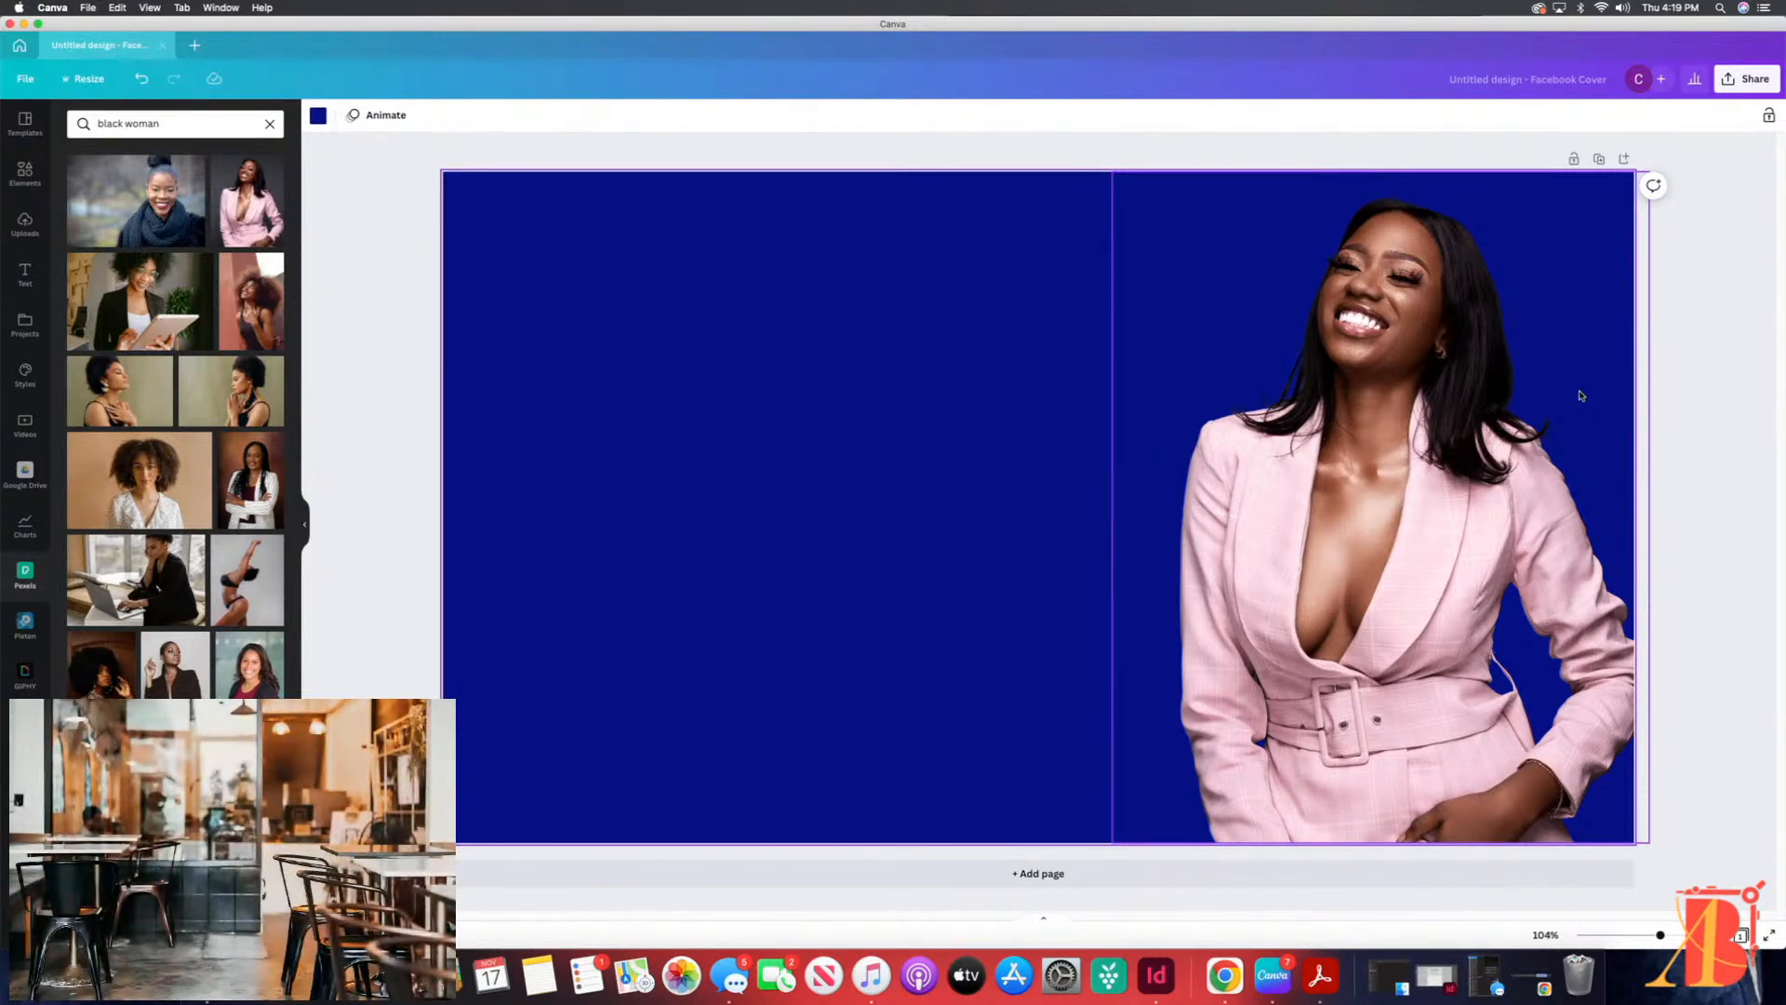
{"action": "left_click", "coordinate": [392, 255]}
{"action": "left_click", "coordinate": [571, 255]}
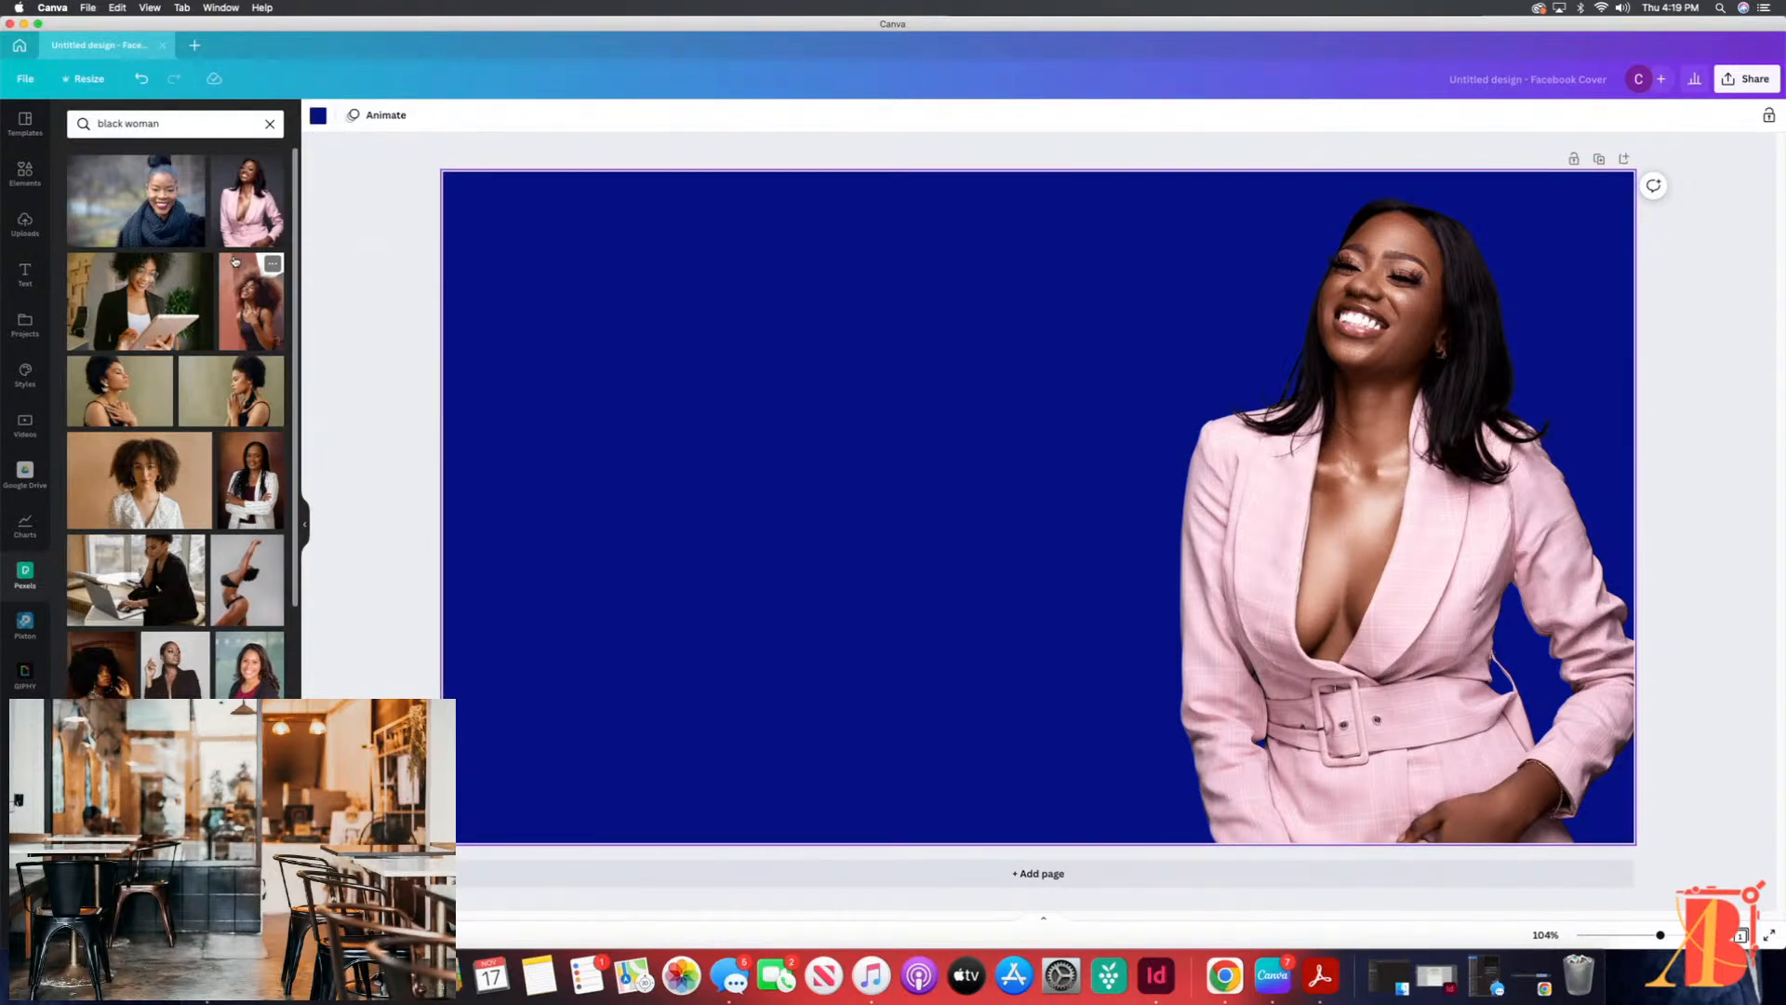
{"action": "left_click", "coordinate": [360, 300]}
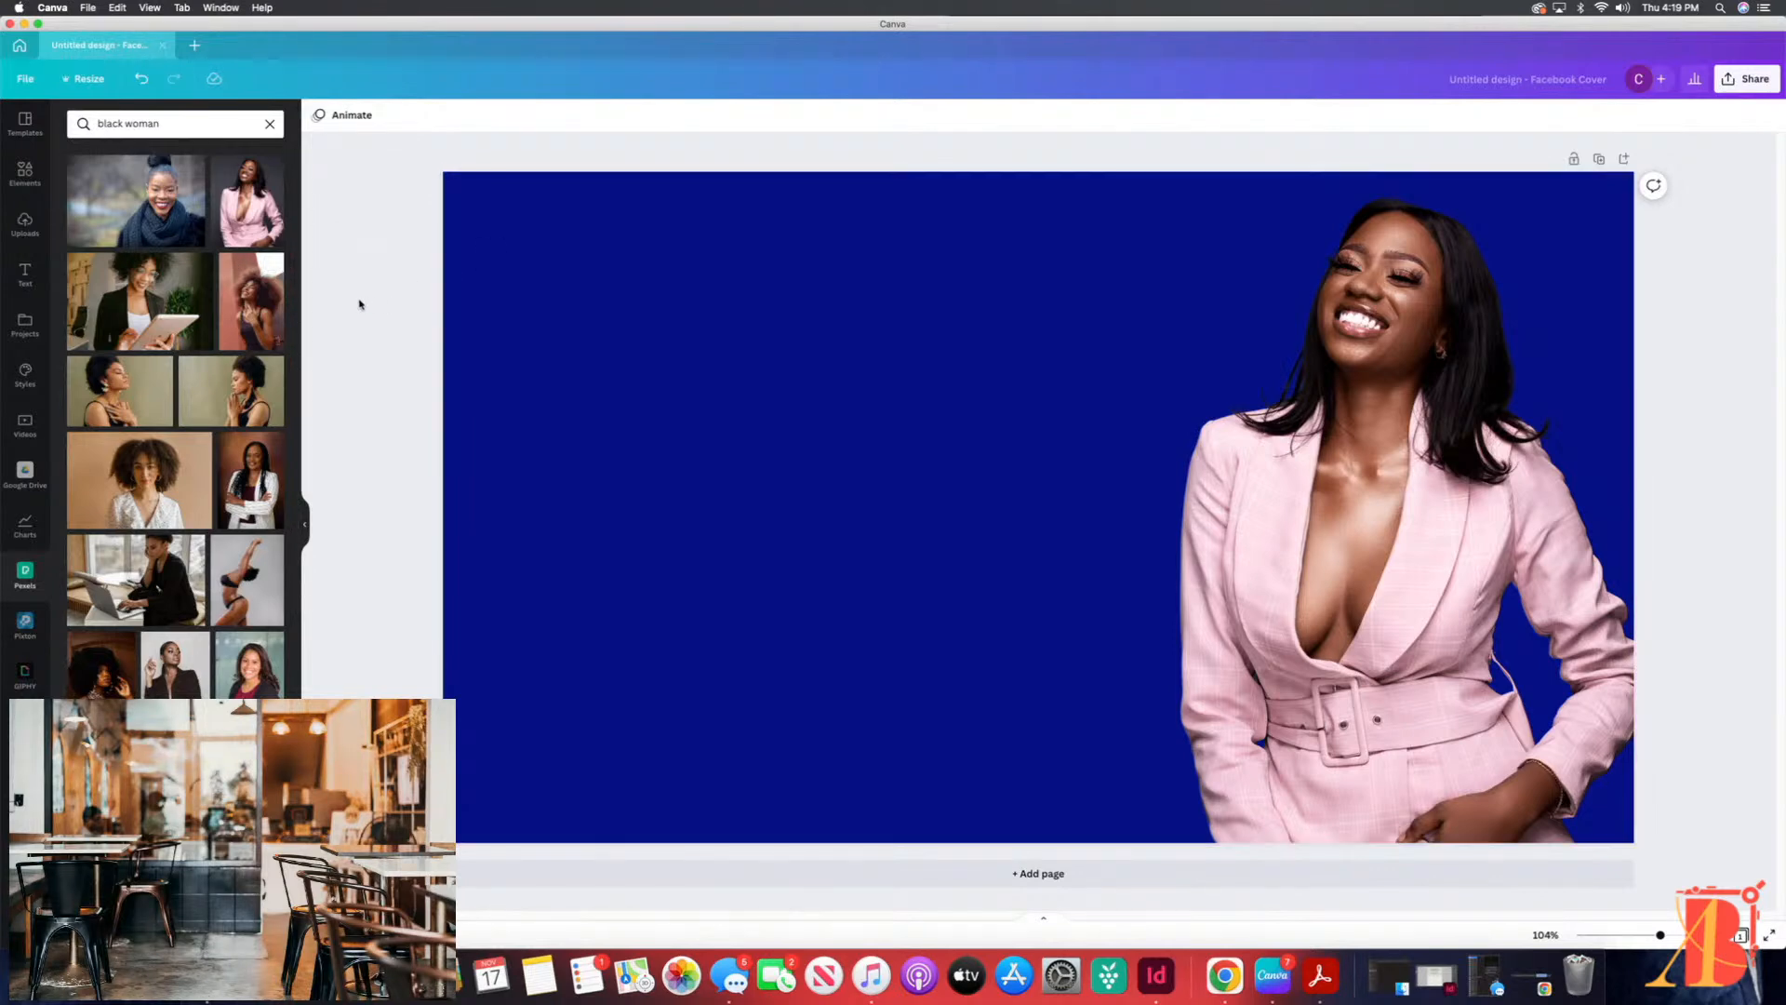
{"action": "left_click", "coordinate": [600, 280]}
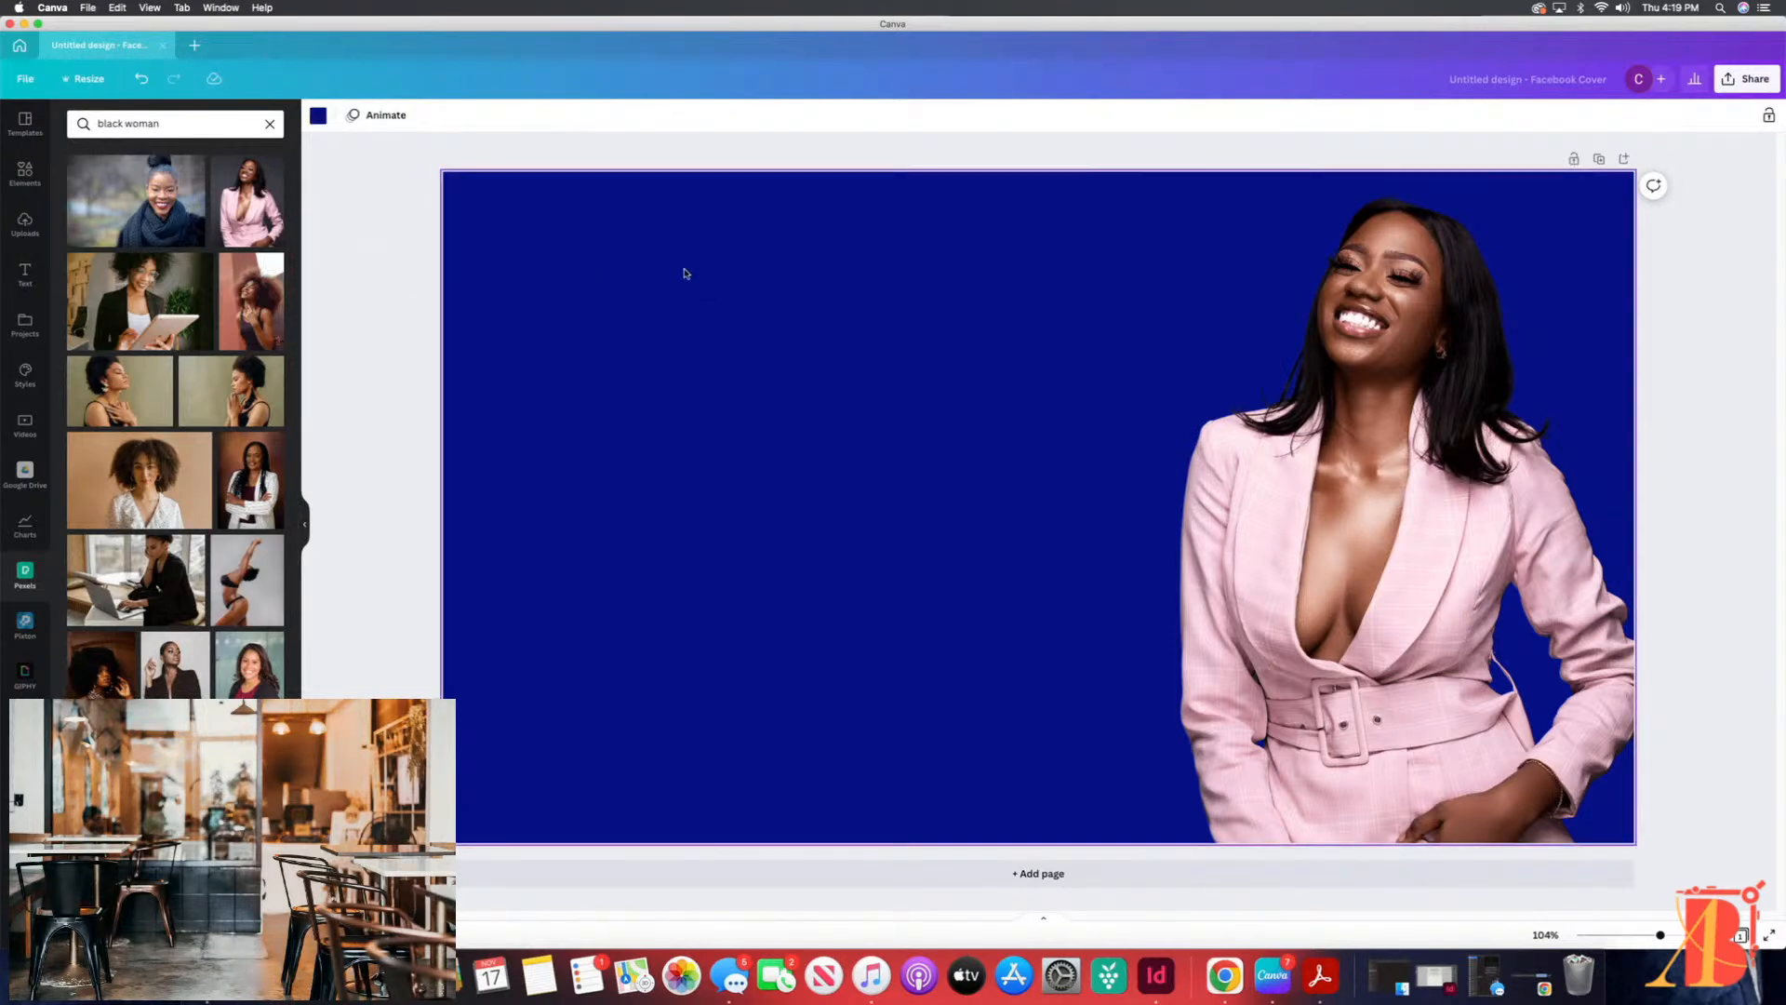
Step: Align the woman's photo with the cover's right edge and crop the empty margins on its left and top sides
{"action": "left_click_drag", "start_coordinate": [1391, 406], "coordinate": [1371, 409]}
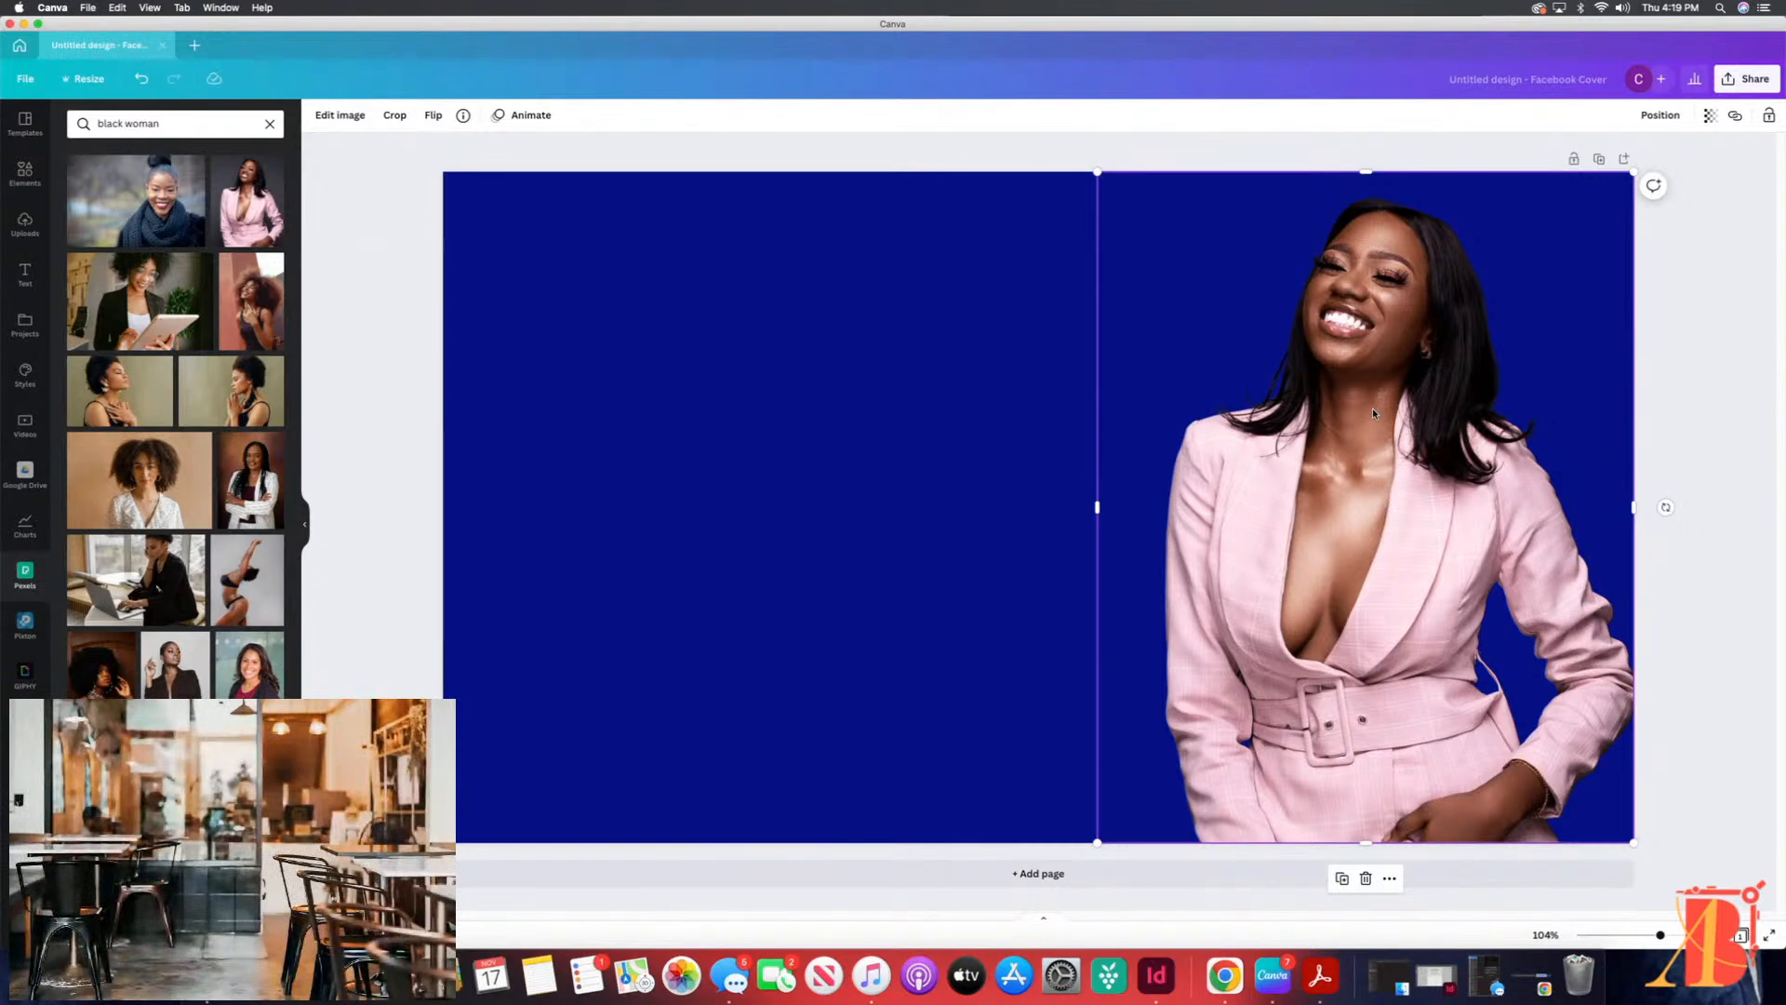
{"action": "left_click", "coordinate": [804, 435]}
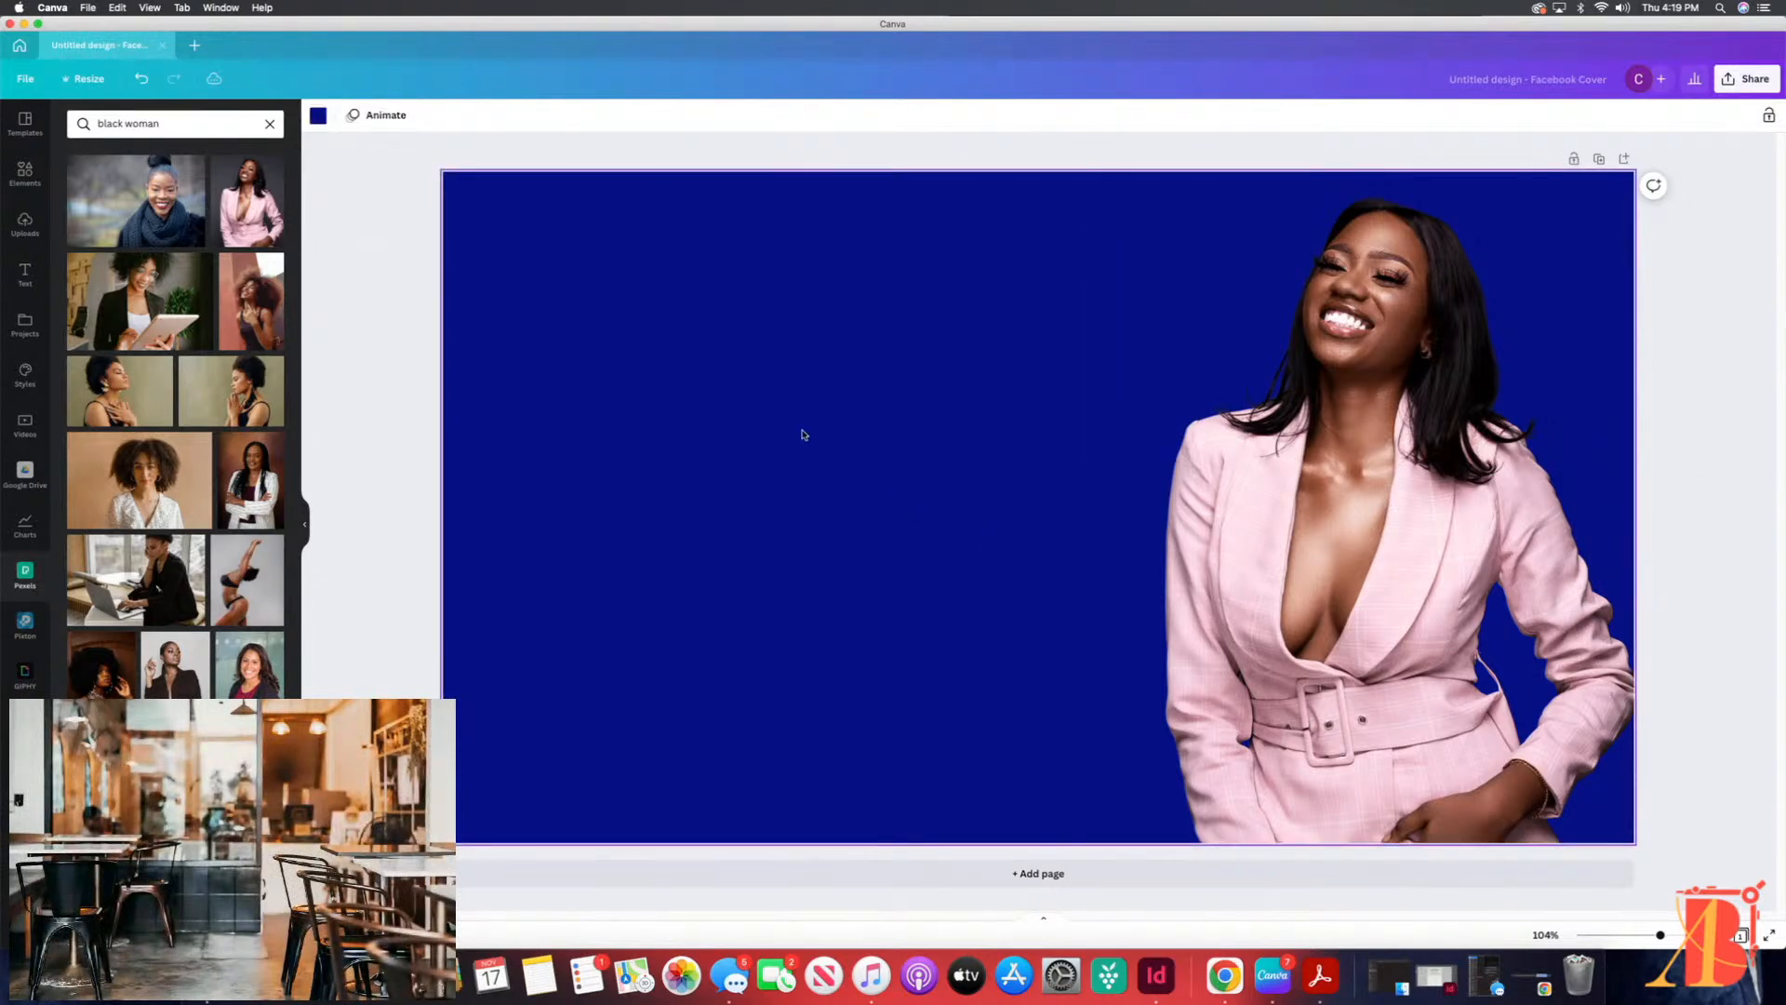
{"action": "left_click", "coordinate": [1358, 493]}
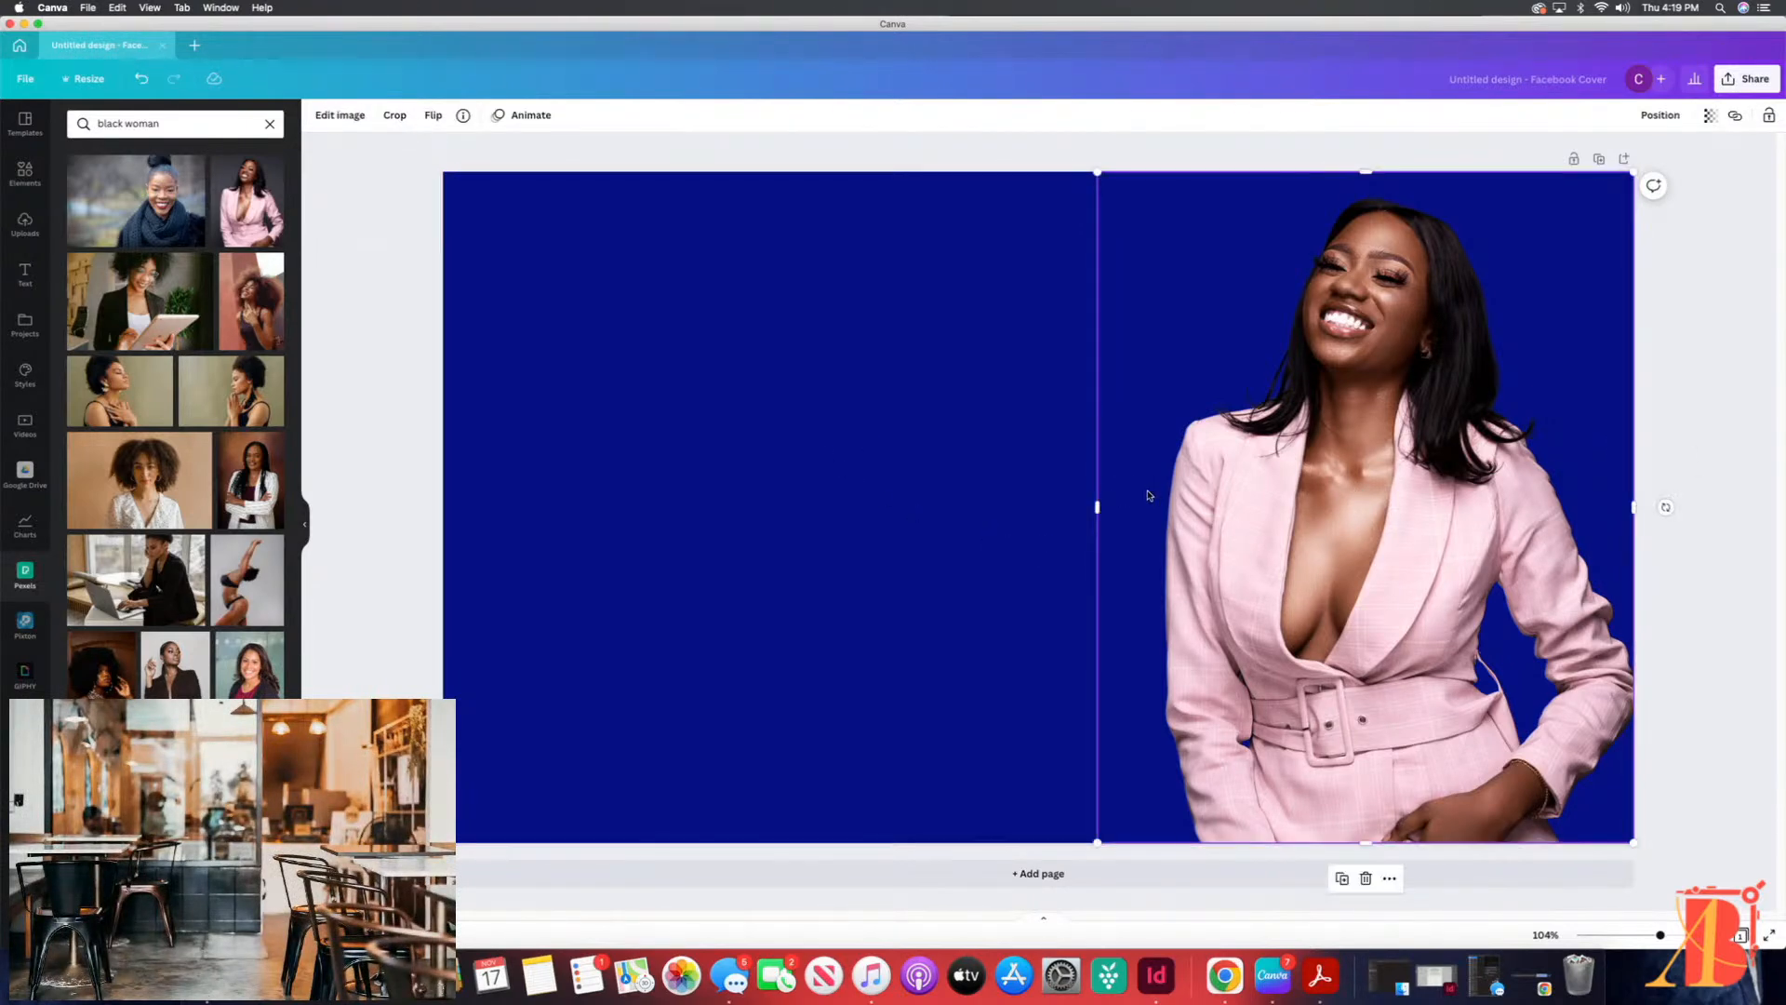
{"action": "left_click_drag", "start_coordinate": [1098, 506], "coordinate": [1140, 511]}
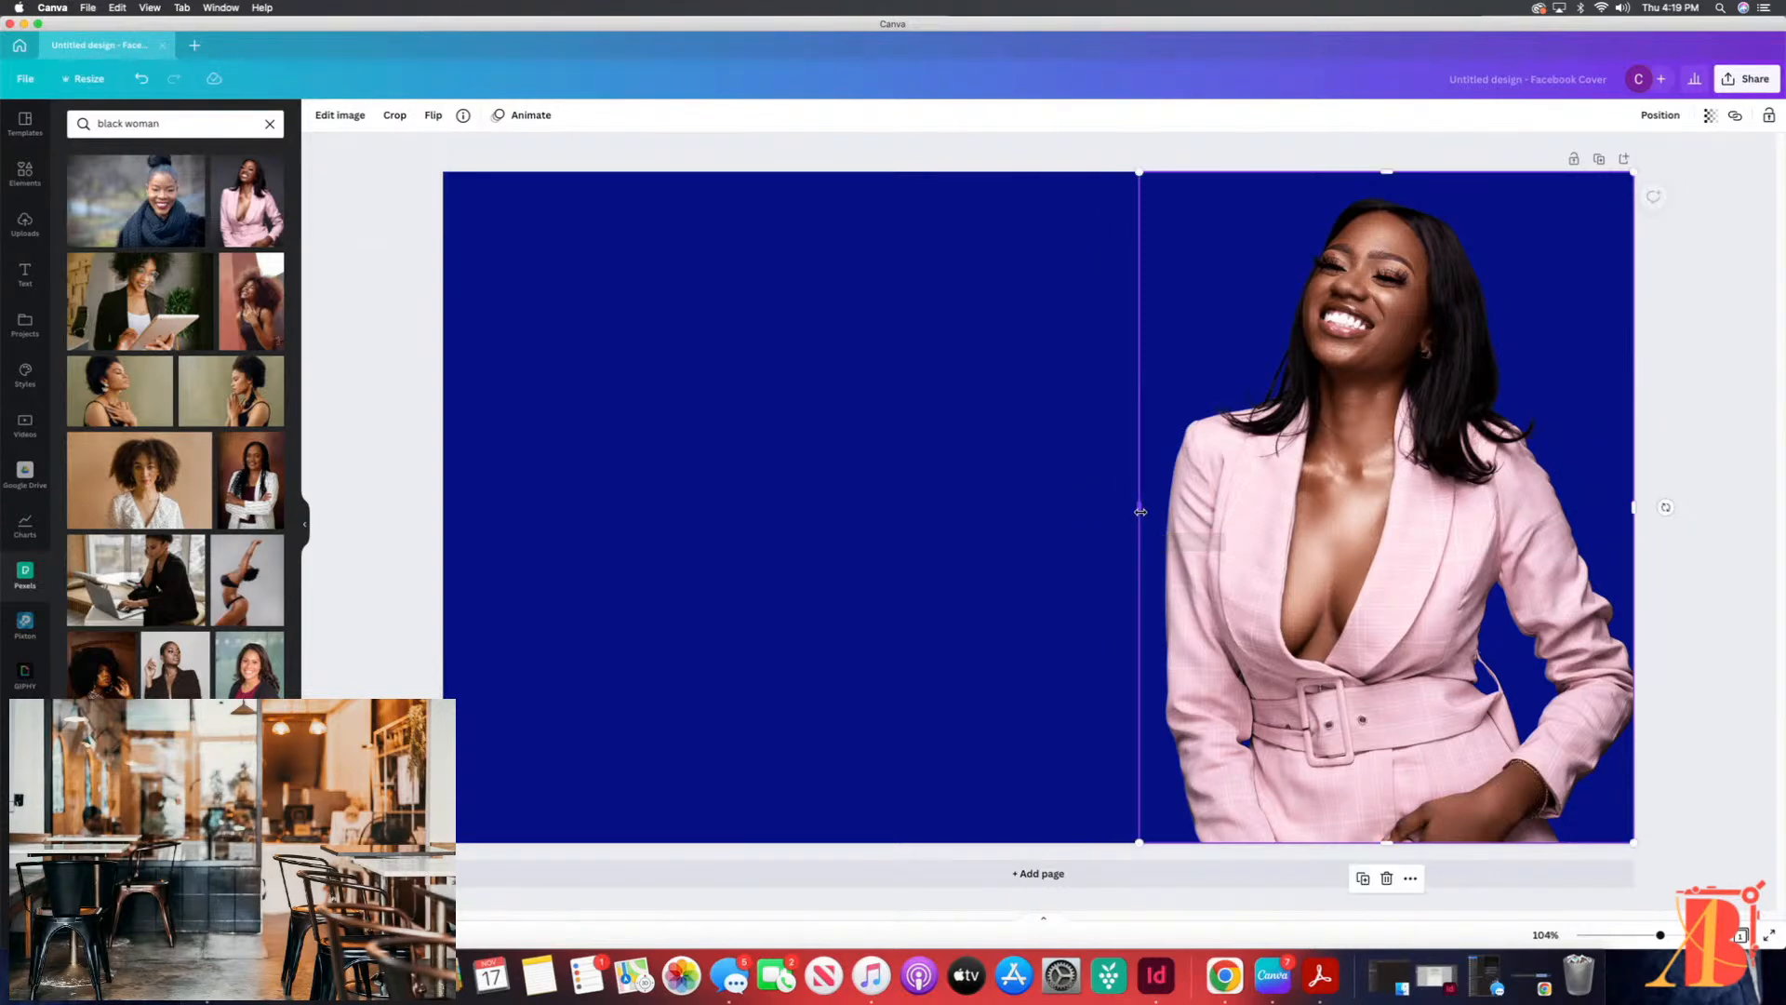
{"action": "left_click_drag", "start_coordinate": [1137, 172], "coordinate": [1134, 178]}
{"action": "left_click_drag", "start_coordinate": [1385, 172], "coordinate": [1385, 195]}
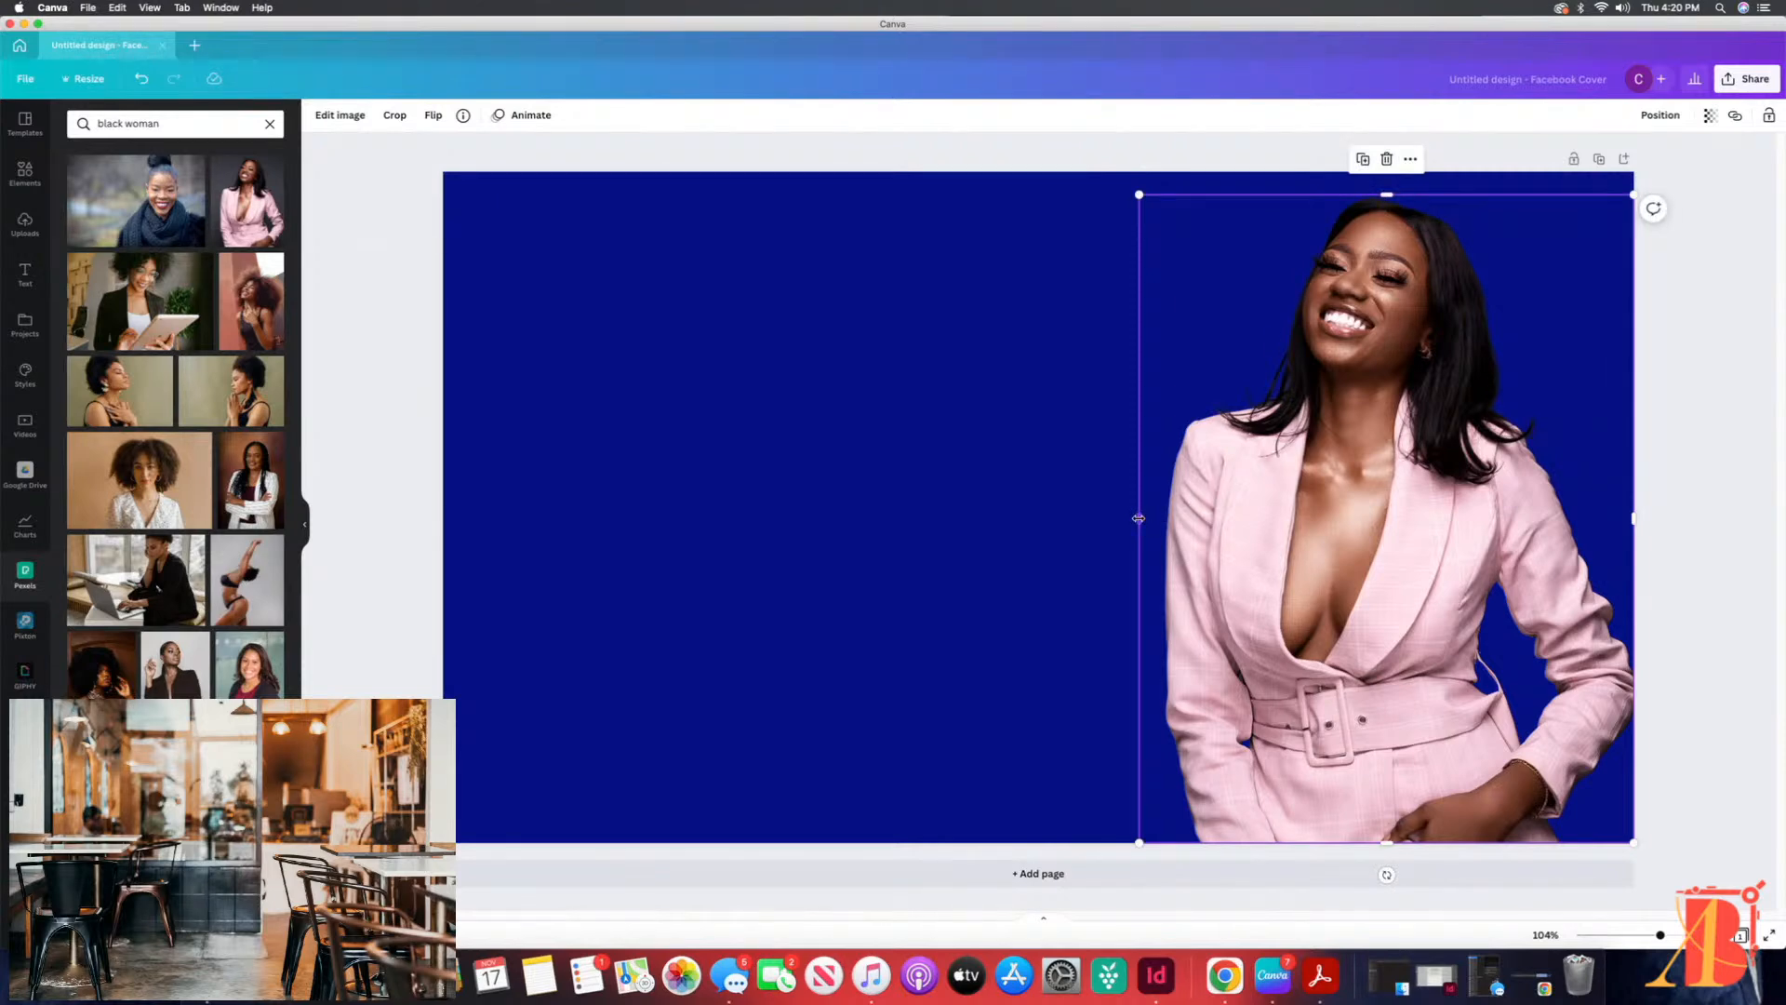
{"action": "left_click", "coordinate": [1046, 289]}
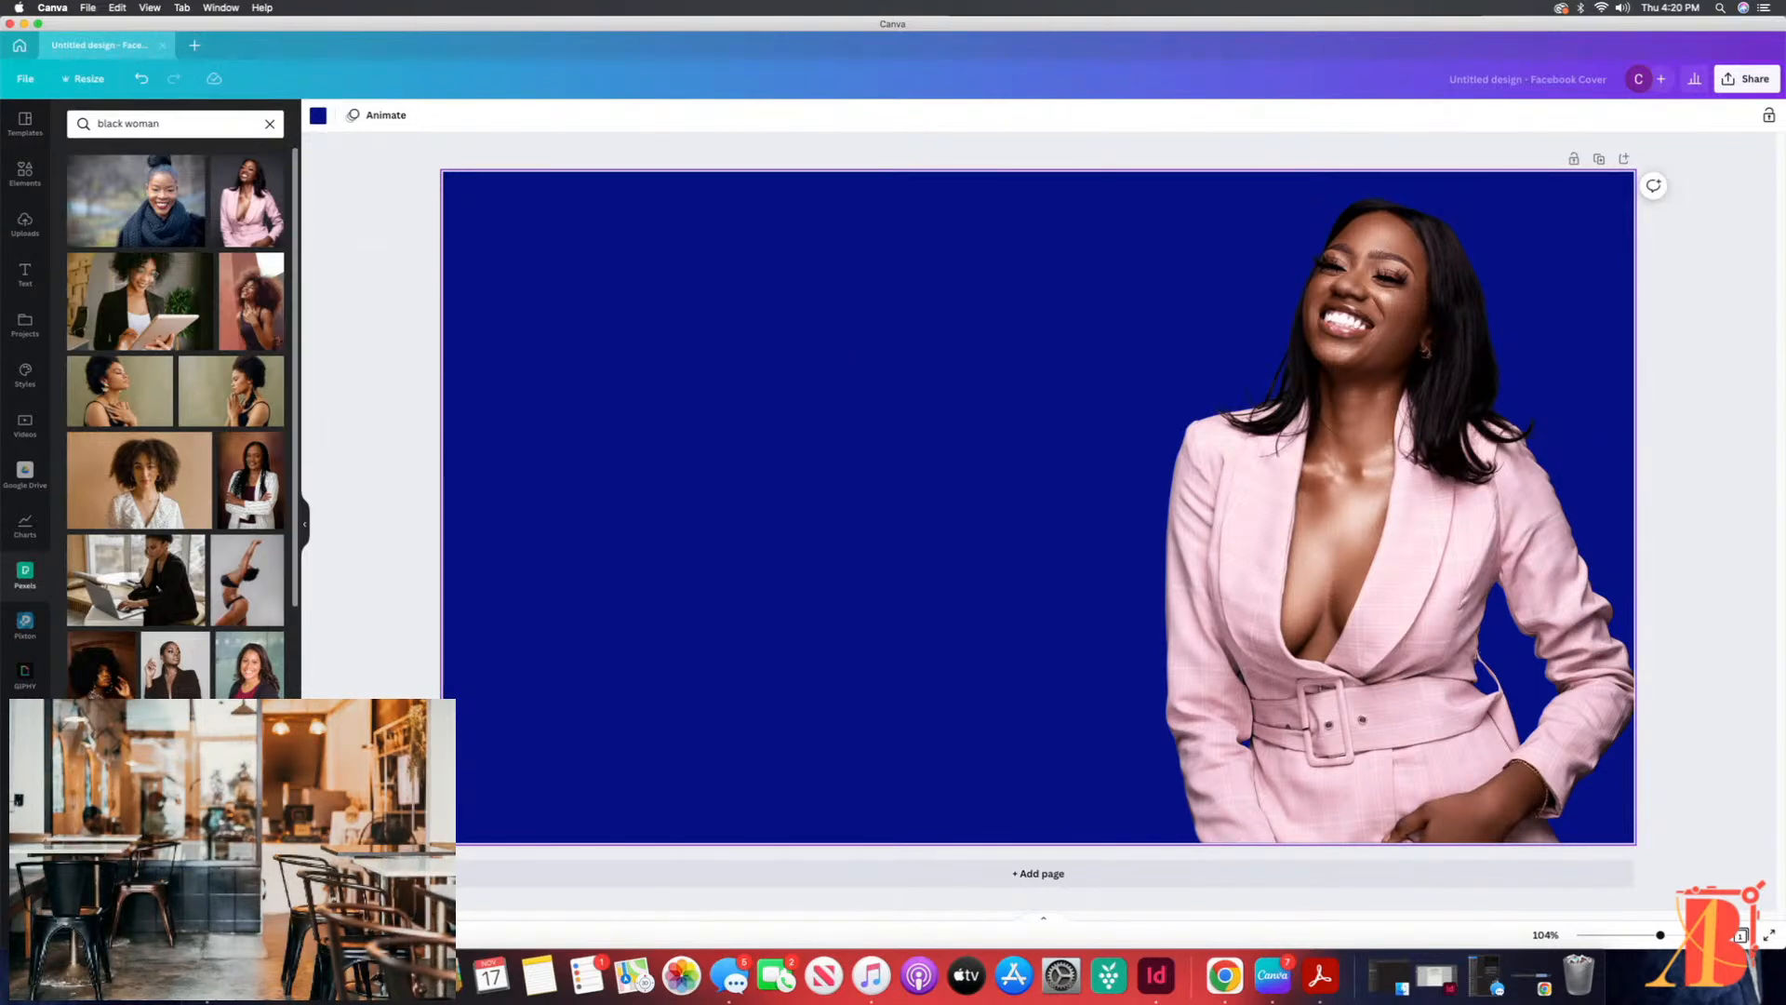
{"action": "scroll", "coordinate": [158, 588], "scroll_direction": "down", "scroll_amount": 5}
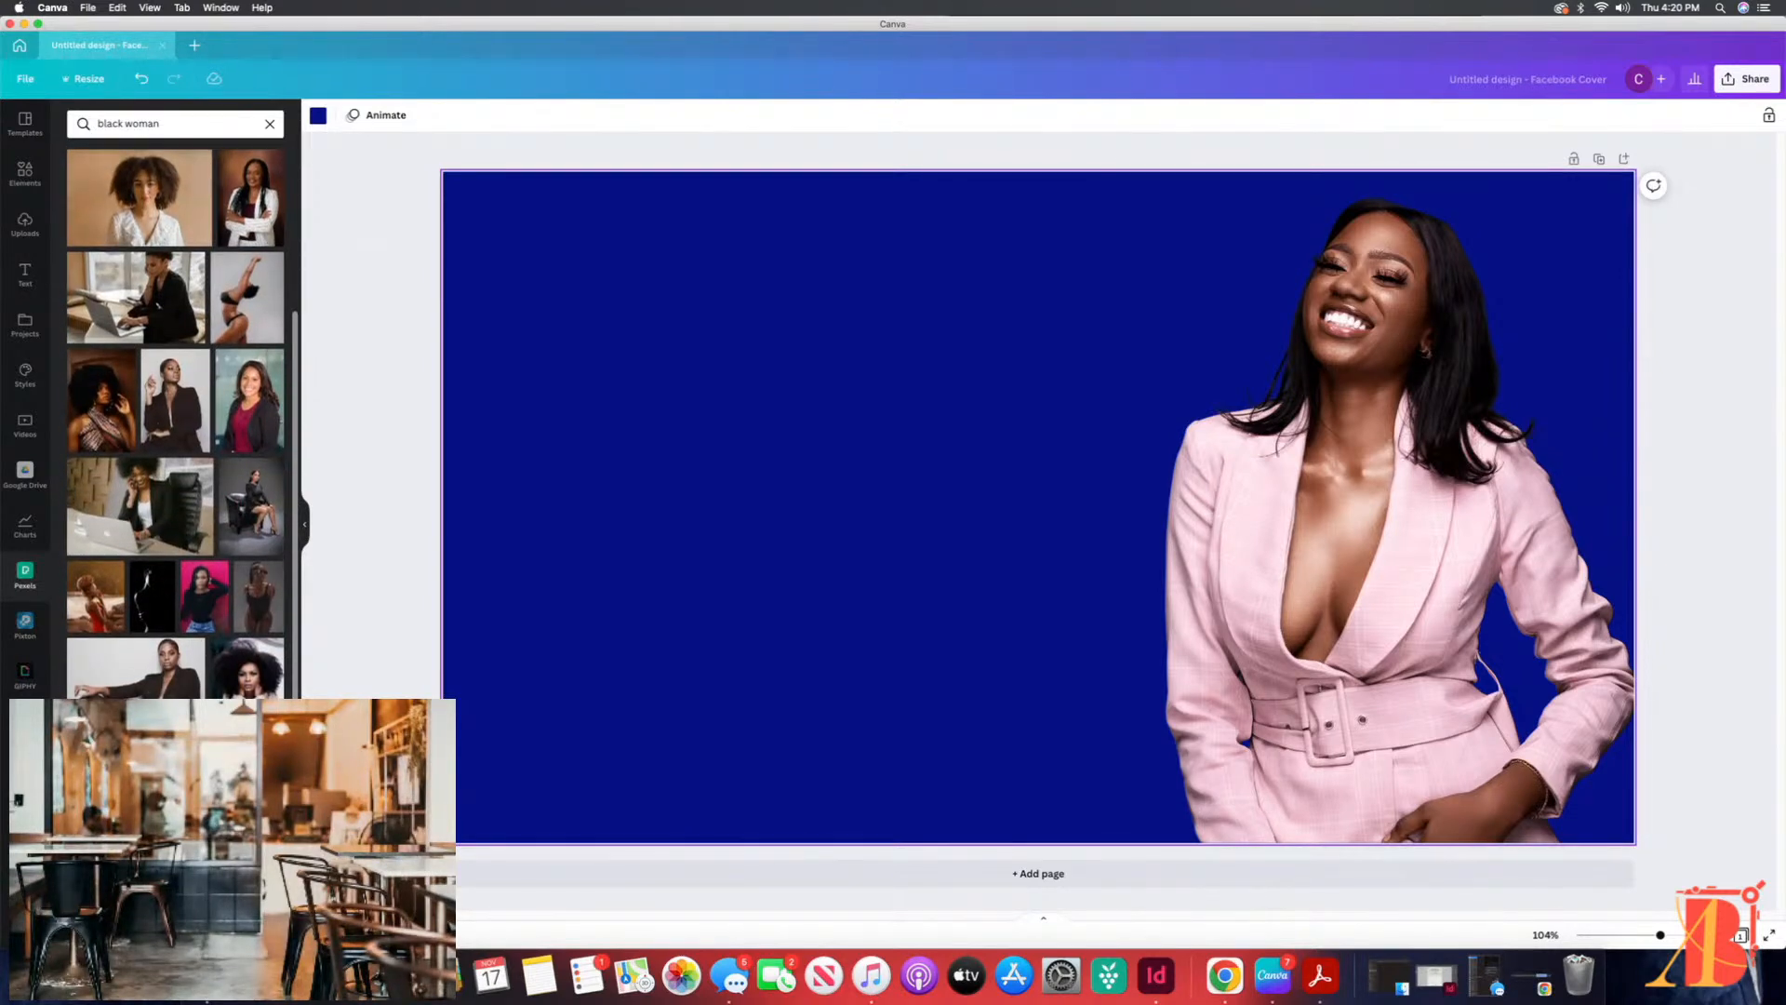
{"action": "scroll", "coordinate": [175, 422], "scroll_direction": "up", "scroll_amount": 3}
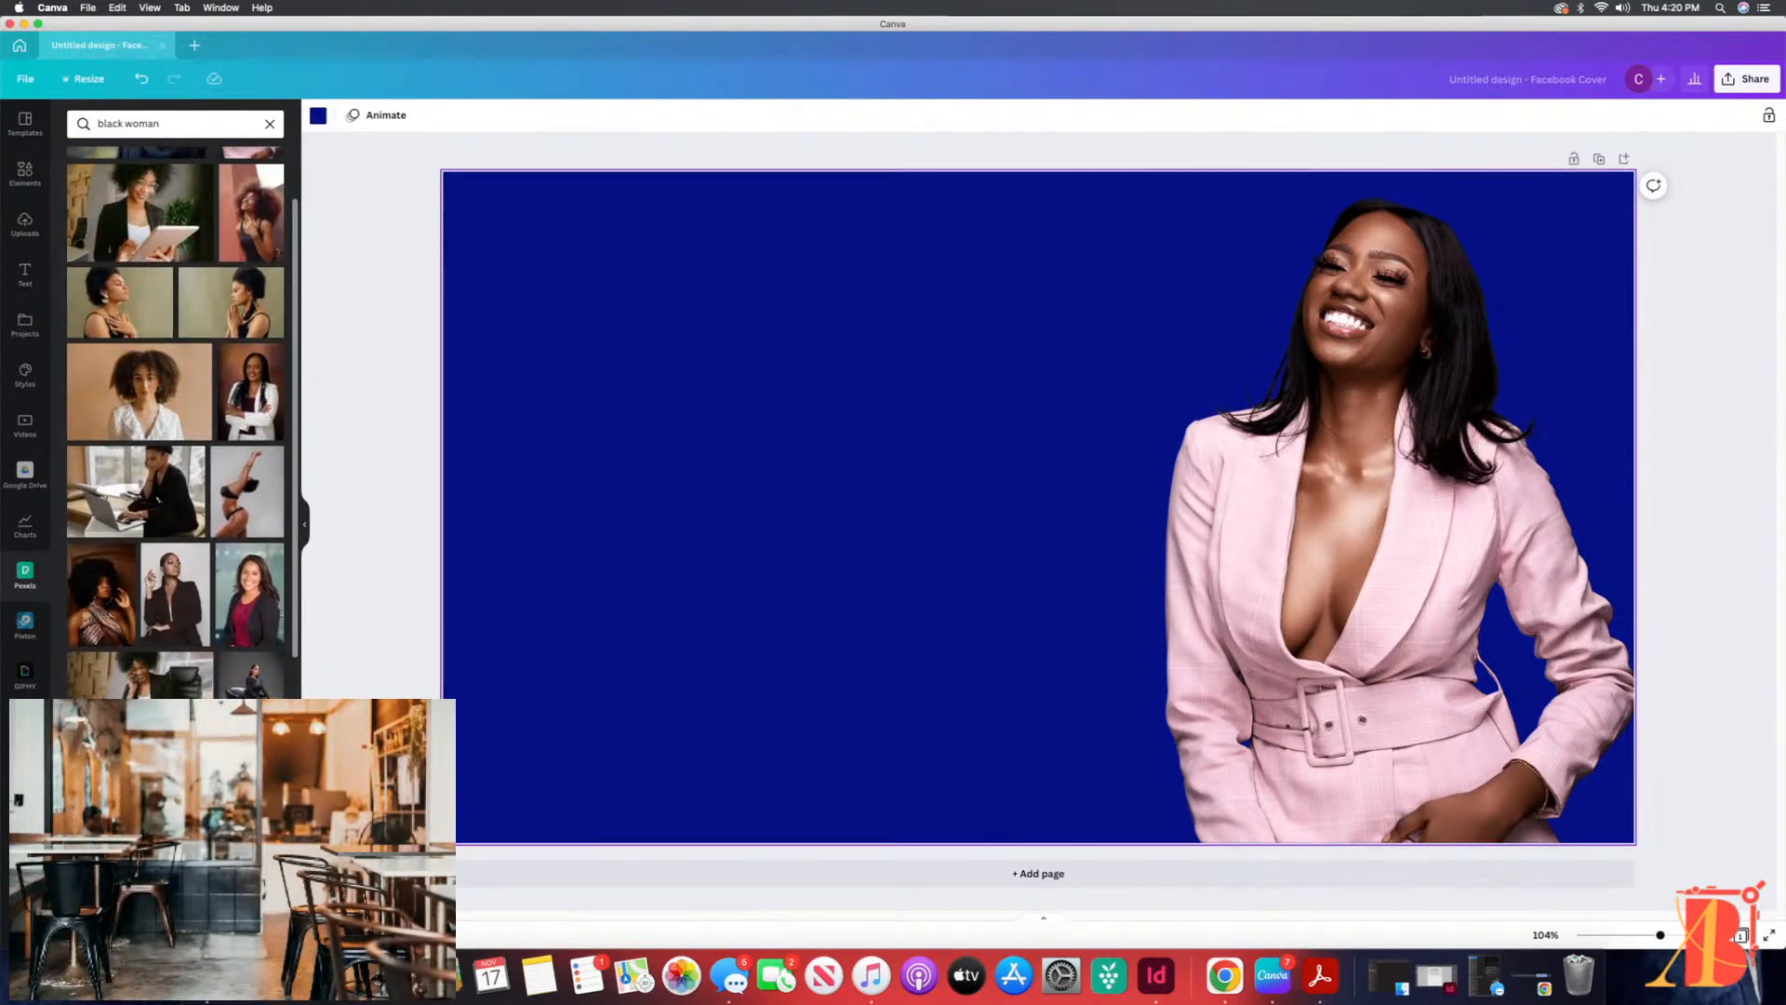
{"action": "scroll", "coordinate": [175, 422], "scroll_direction": "up", "scroll_amount": 2}
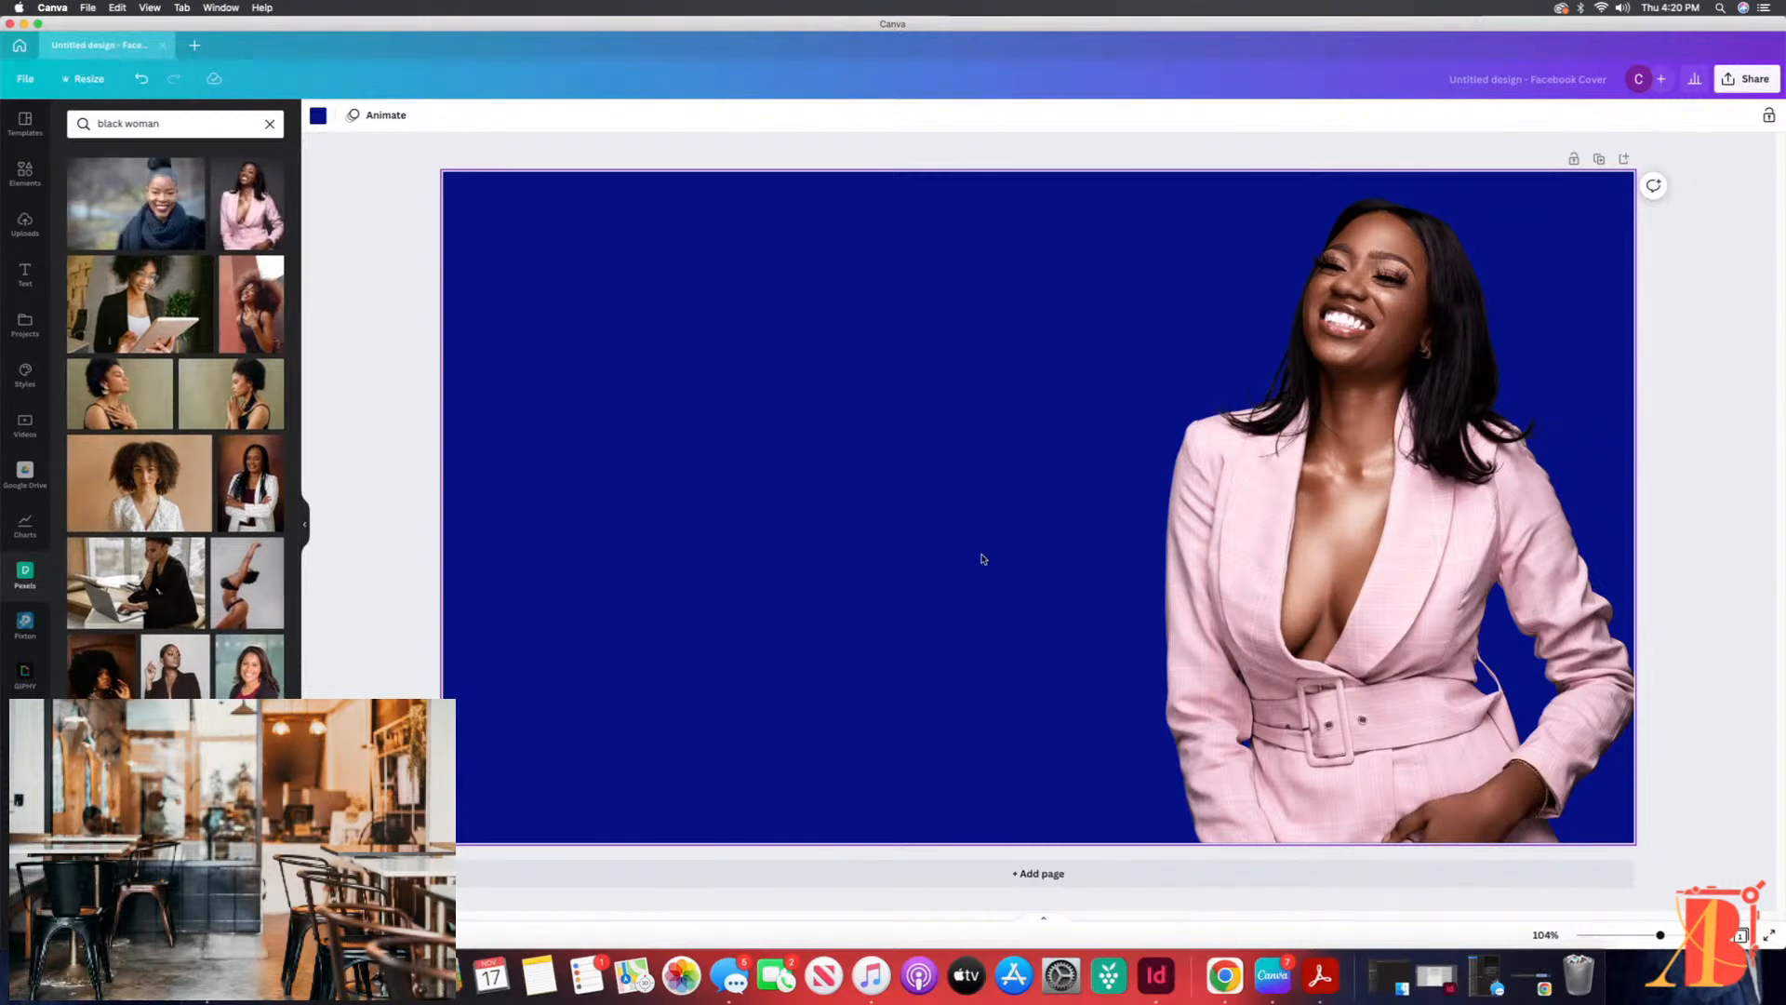
Step: Try enlarging the woman's photo so that it fills the full height of the cover
{"action": "left_click", "coordinate": [1384, 402]}
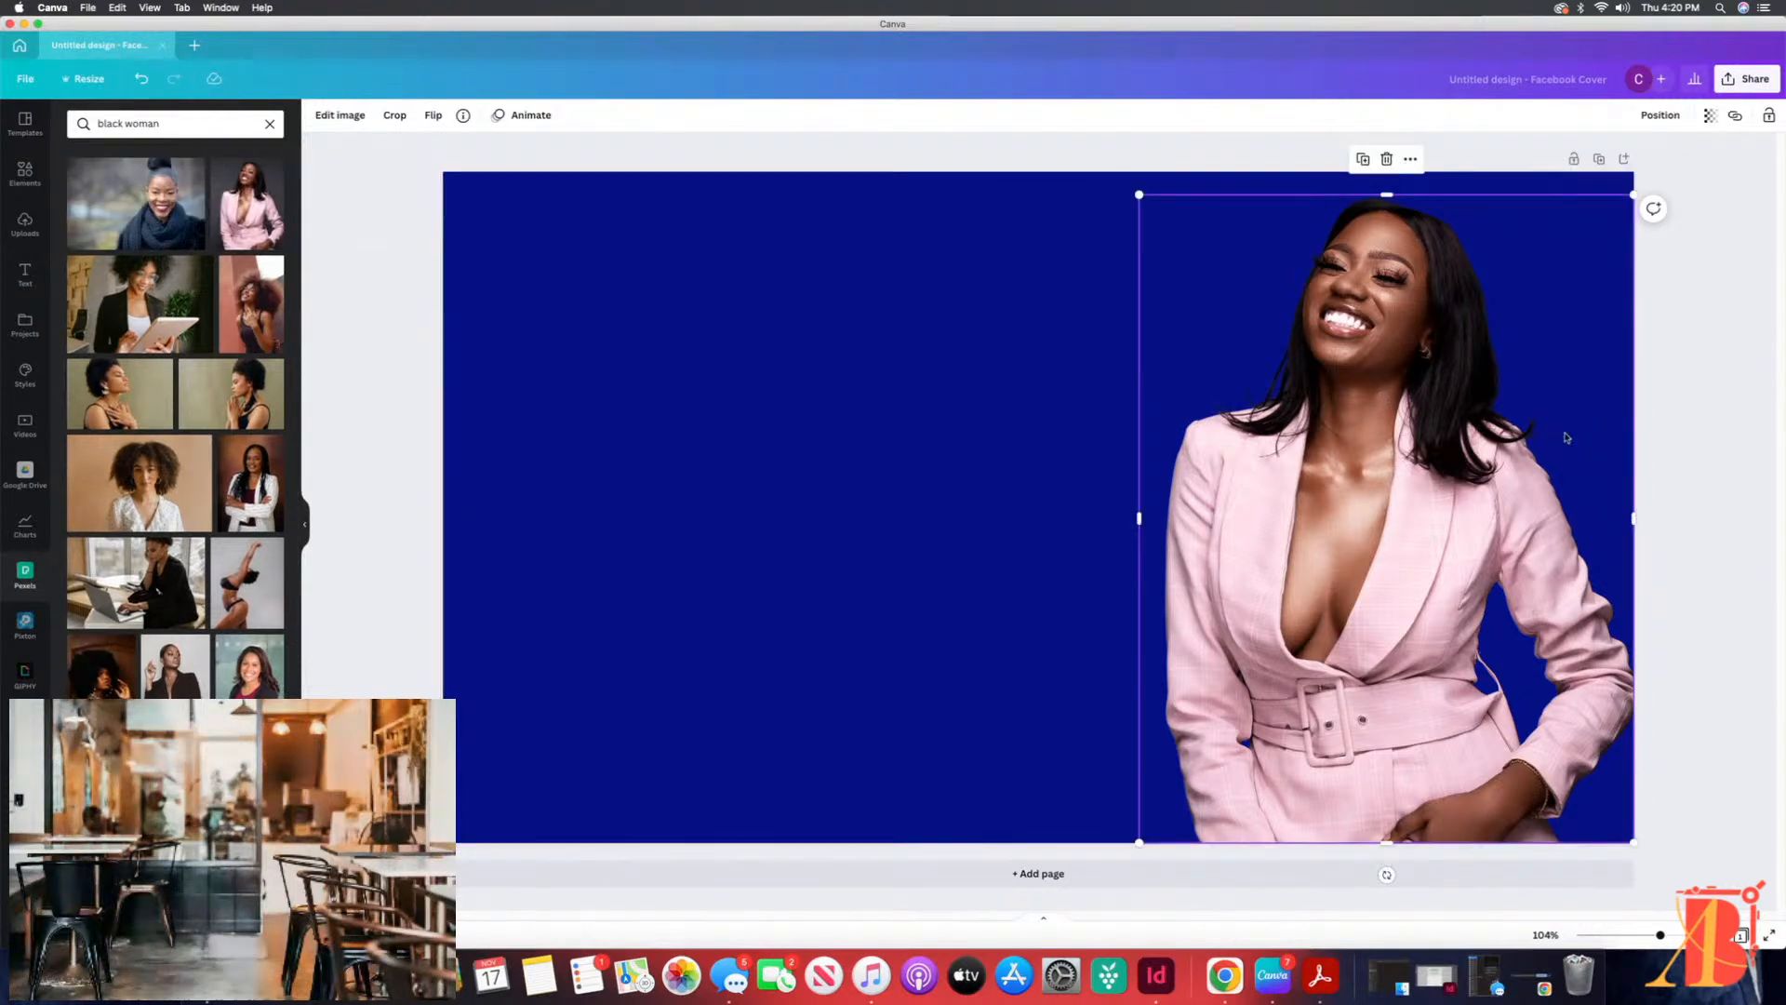
{"action": "left_click", "coordinate": [1728, 428]}
{"action": "left_click", "coordinate": [1157, 267]}
{"action": "left_click_drag", "start_coordinate": [1137, 196], "coordinate": [1117, 184]}
{"action": "left_click_drag", "start_coordinate": [1113, 181], "coordinate": [1112, 181]}
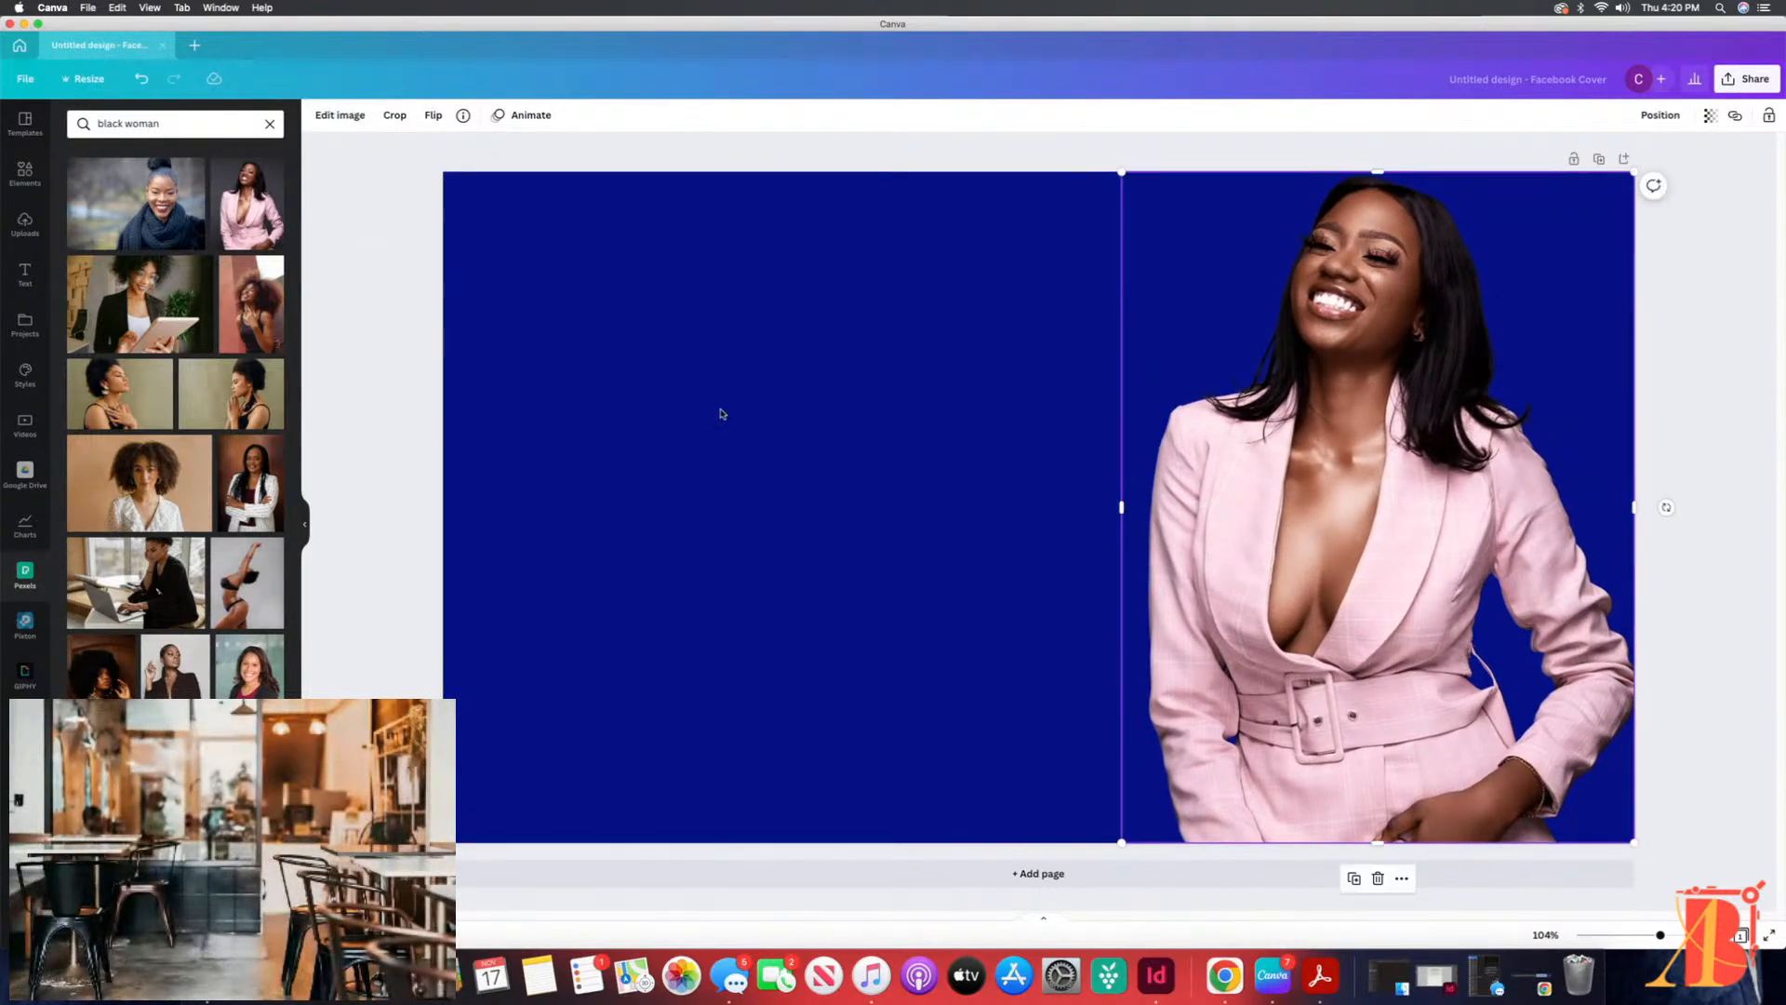
Step: Scale the woman's photo down from its upper-left corner to leave space above her head, keeping it anchored in the cover's lower-right corner
{"action": "left_click", "coordinate": [397, 231]}
{"action": "left_click", "coordinate": [1490, 508]}
{"action": "left_click_drag", "start_coordinate": [1121, 170], "coordinate": [1154, 243]}
{"action": "left_click", "coordinate": [949, 272]}
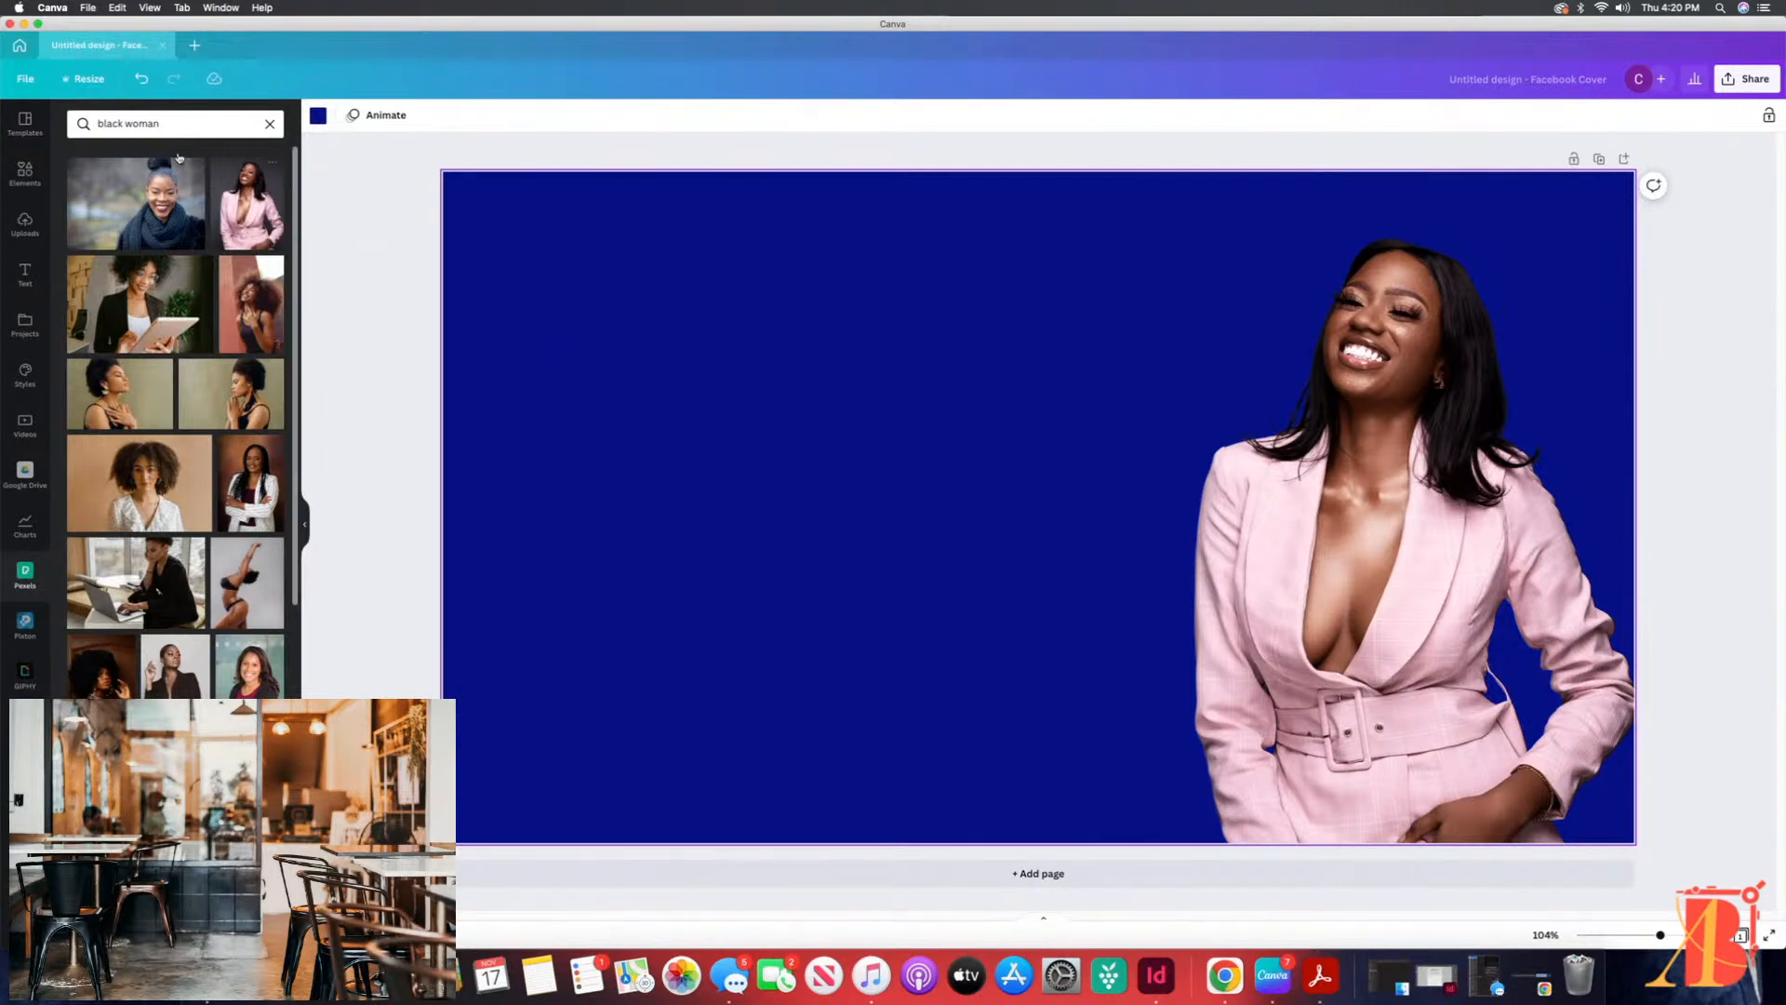
Step: Show the rulers and guides and the margins on the cover
{"action": "left_click", "coordinate": [28, 82]}
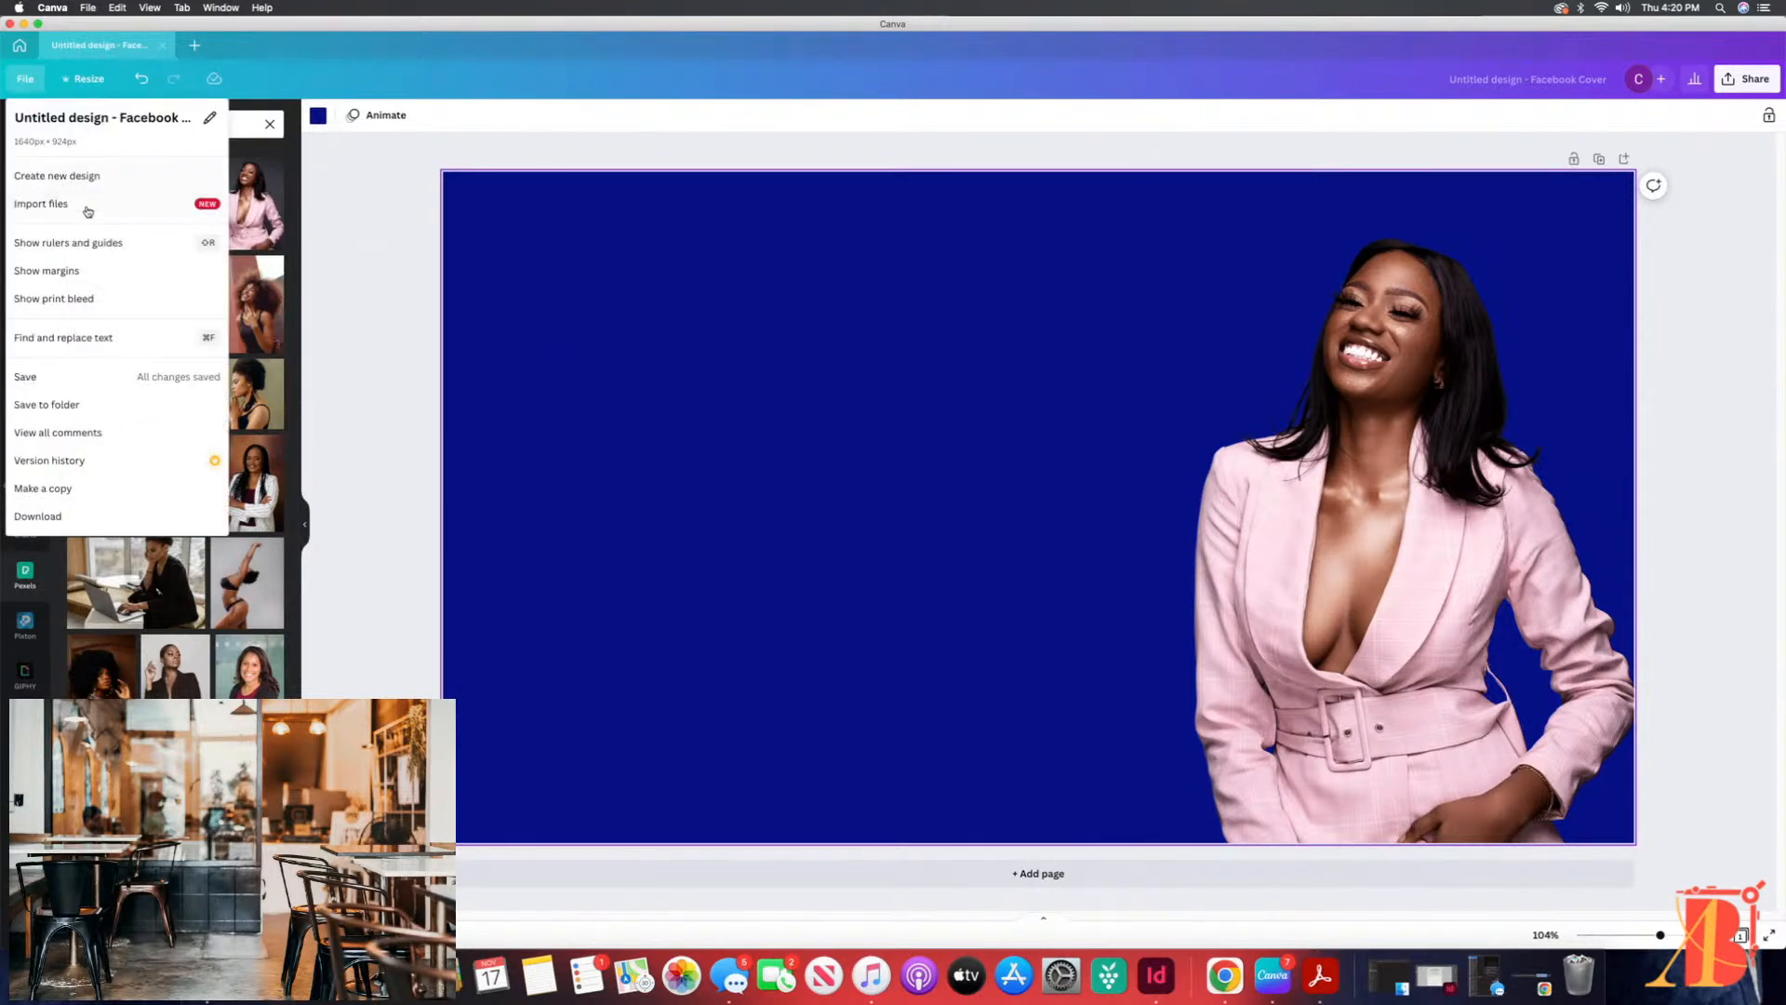
{"action": "left_click", "coordinate": [79, 243]}
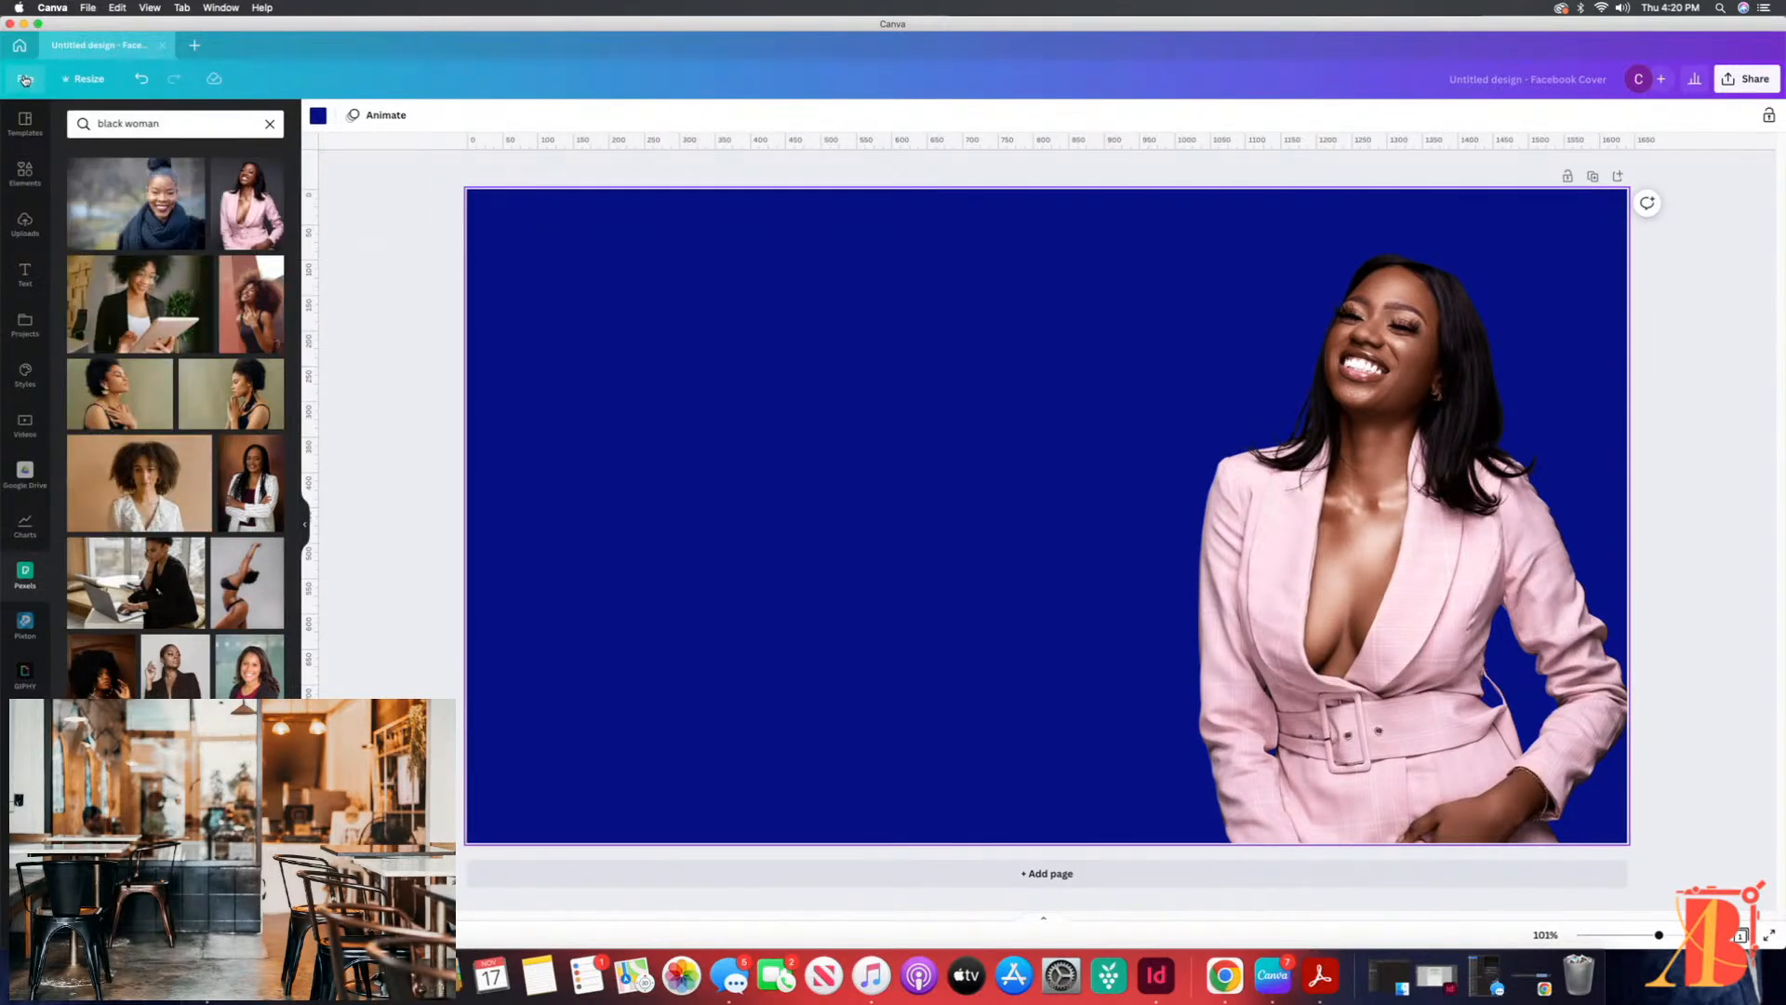
{"action": "left_click", "coordinate": [25, 80]}
{"action": "left_click", "coordinate": [65, 273]}
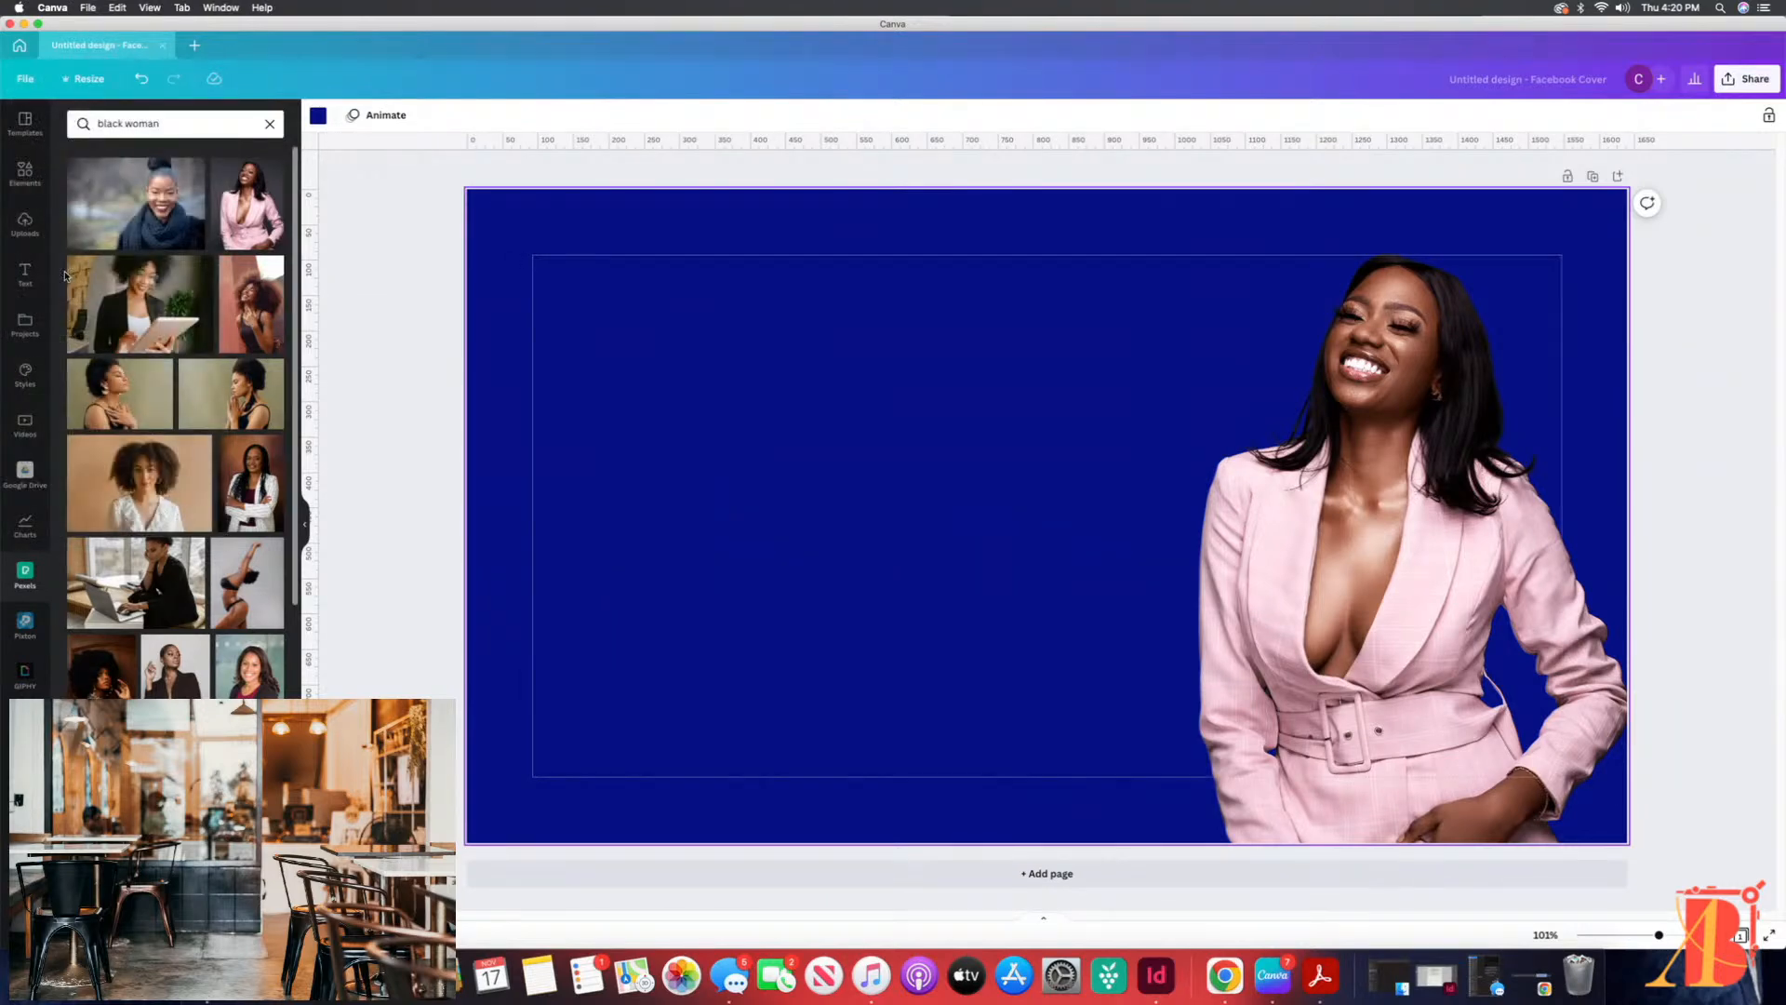
Step: Show the print bleed around the cover and hide it again
{"action": "left_click", "coordinate": [25, 80]}
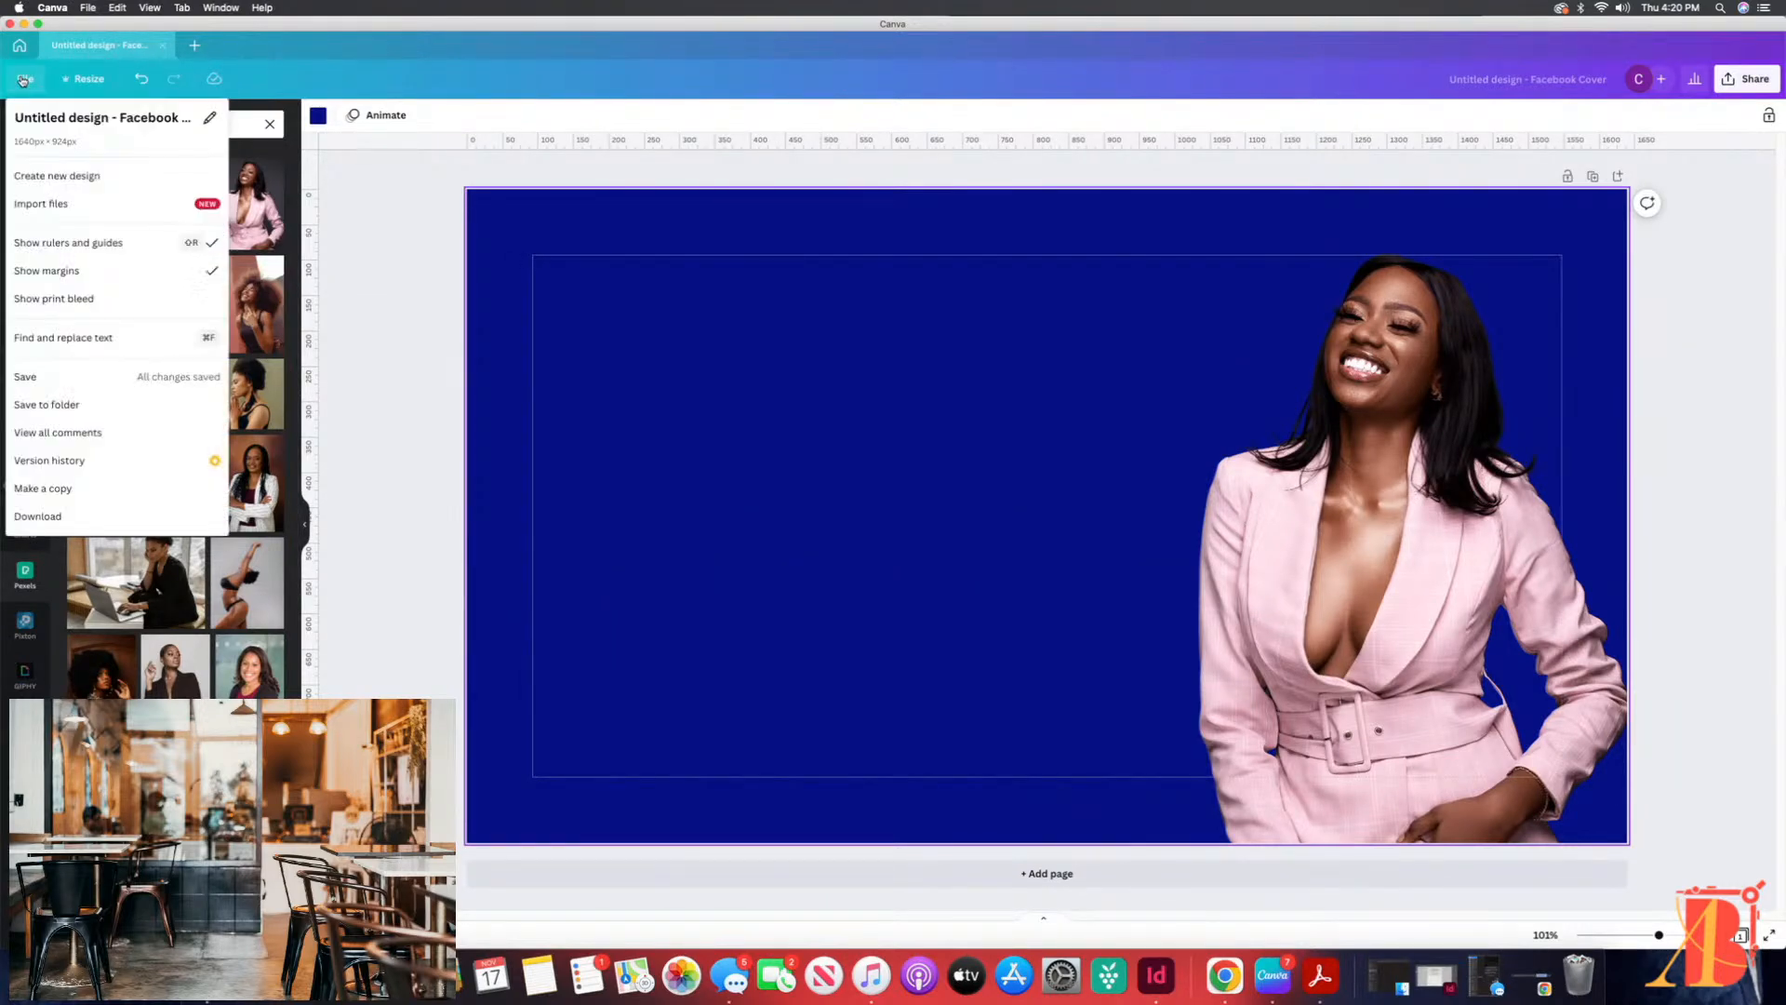
{"action": "left_click", "coordinate": [65, 297]}
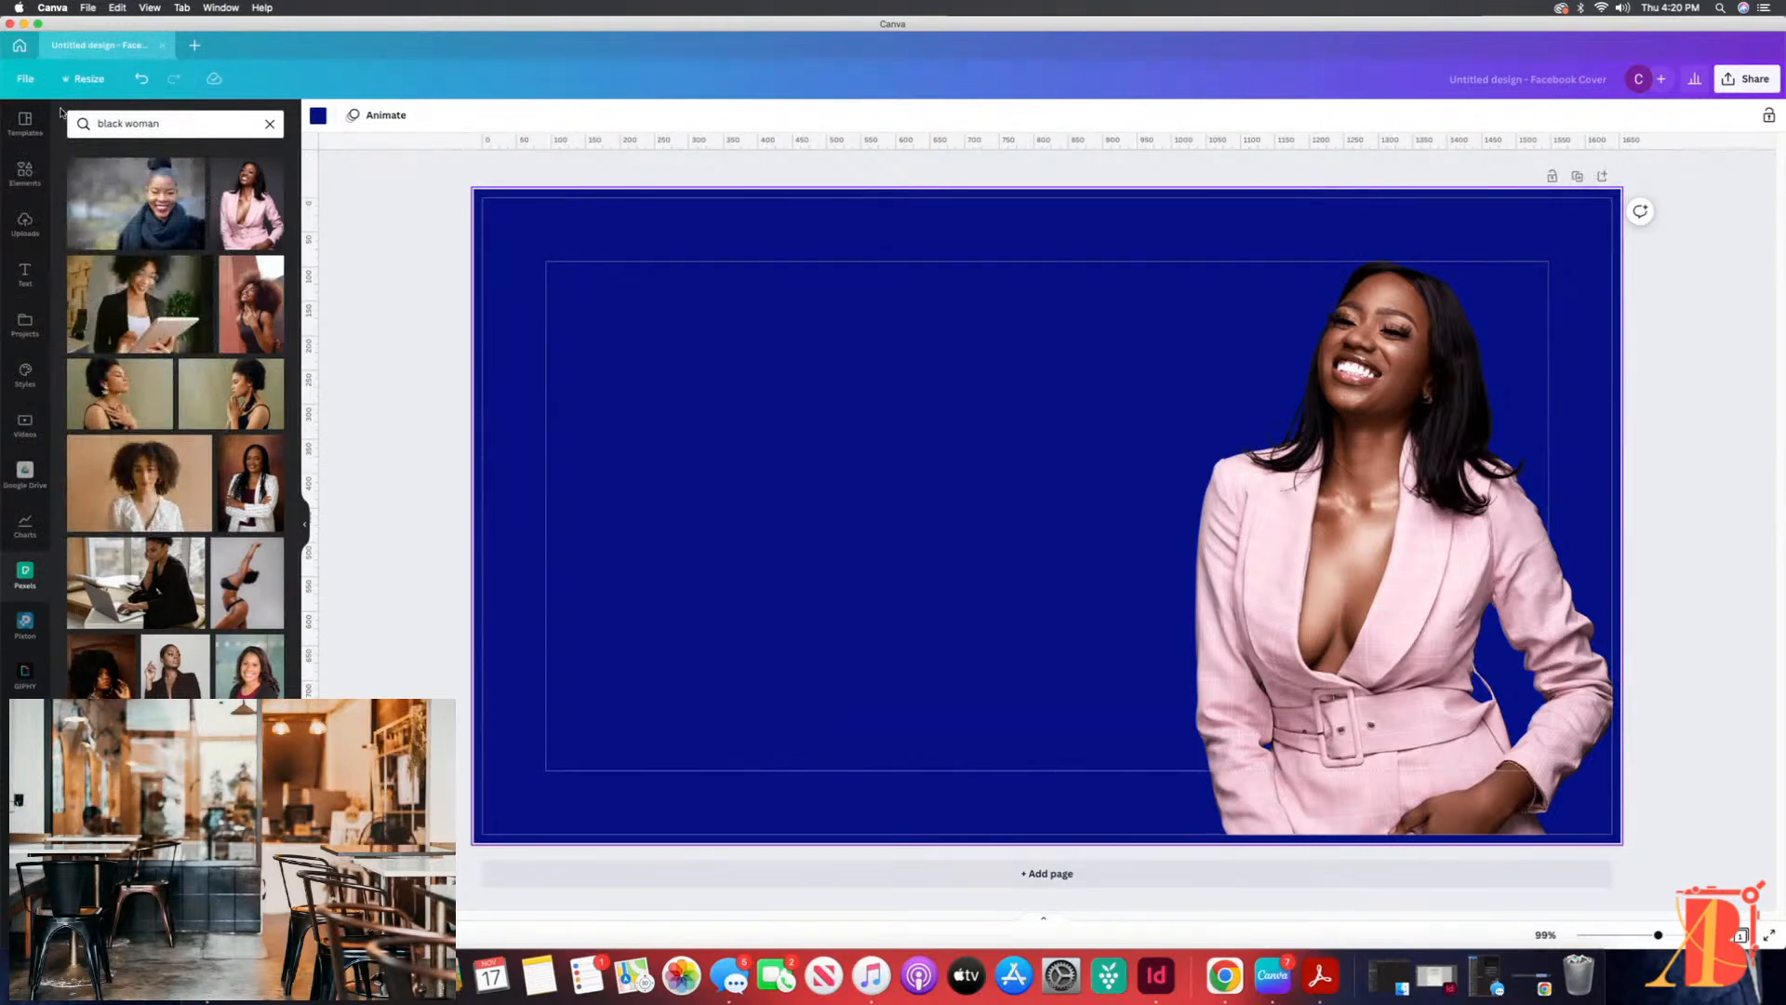
{"action": "left_click", "coordinate": [17, 75]}
{"action": "left_click", "coordinate": [69, 297]}
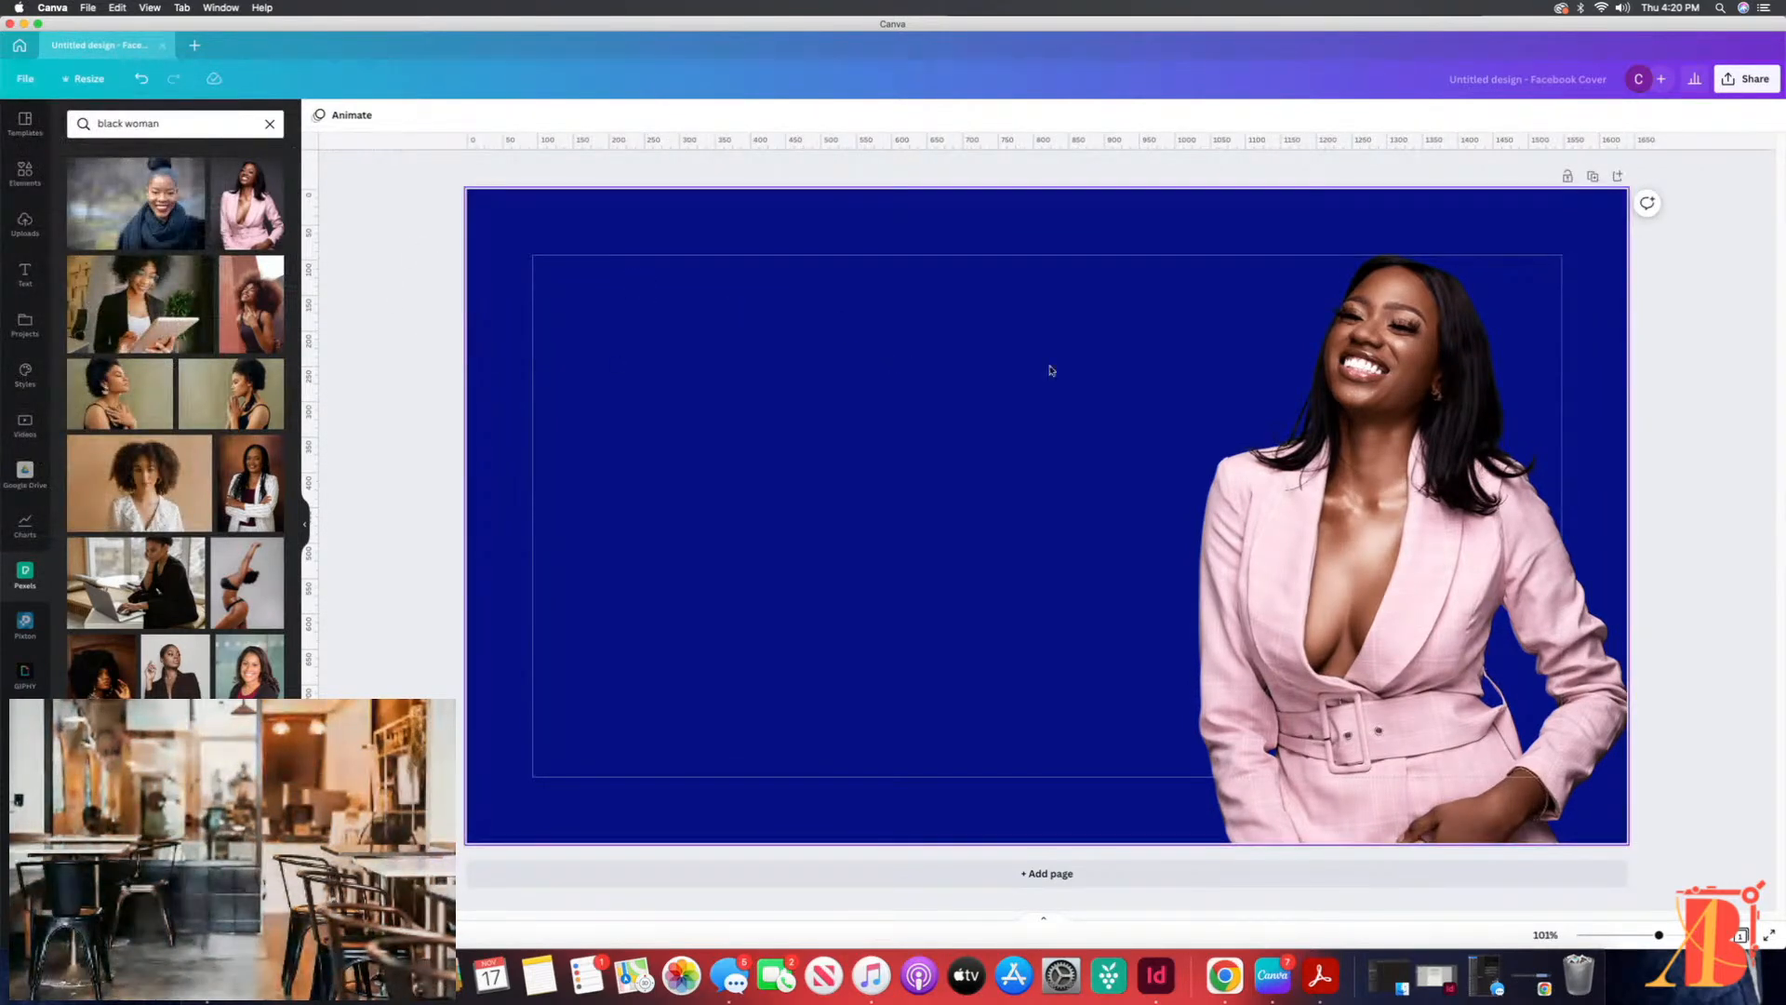
{"action": "left_click", "coordinate": [1348, 407]}
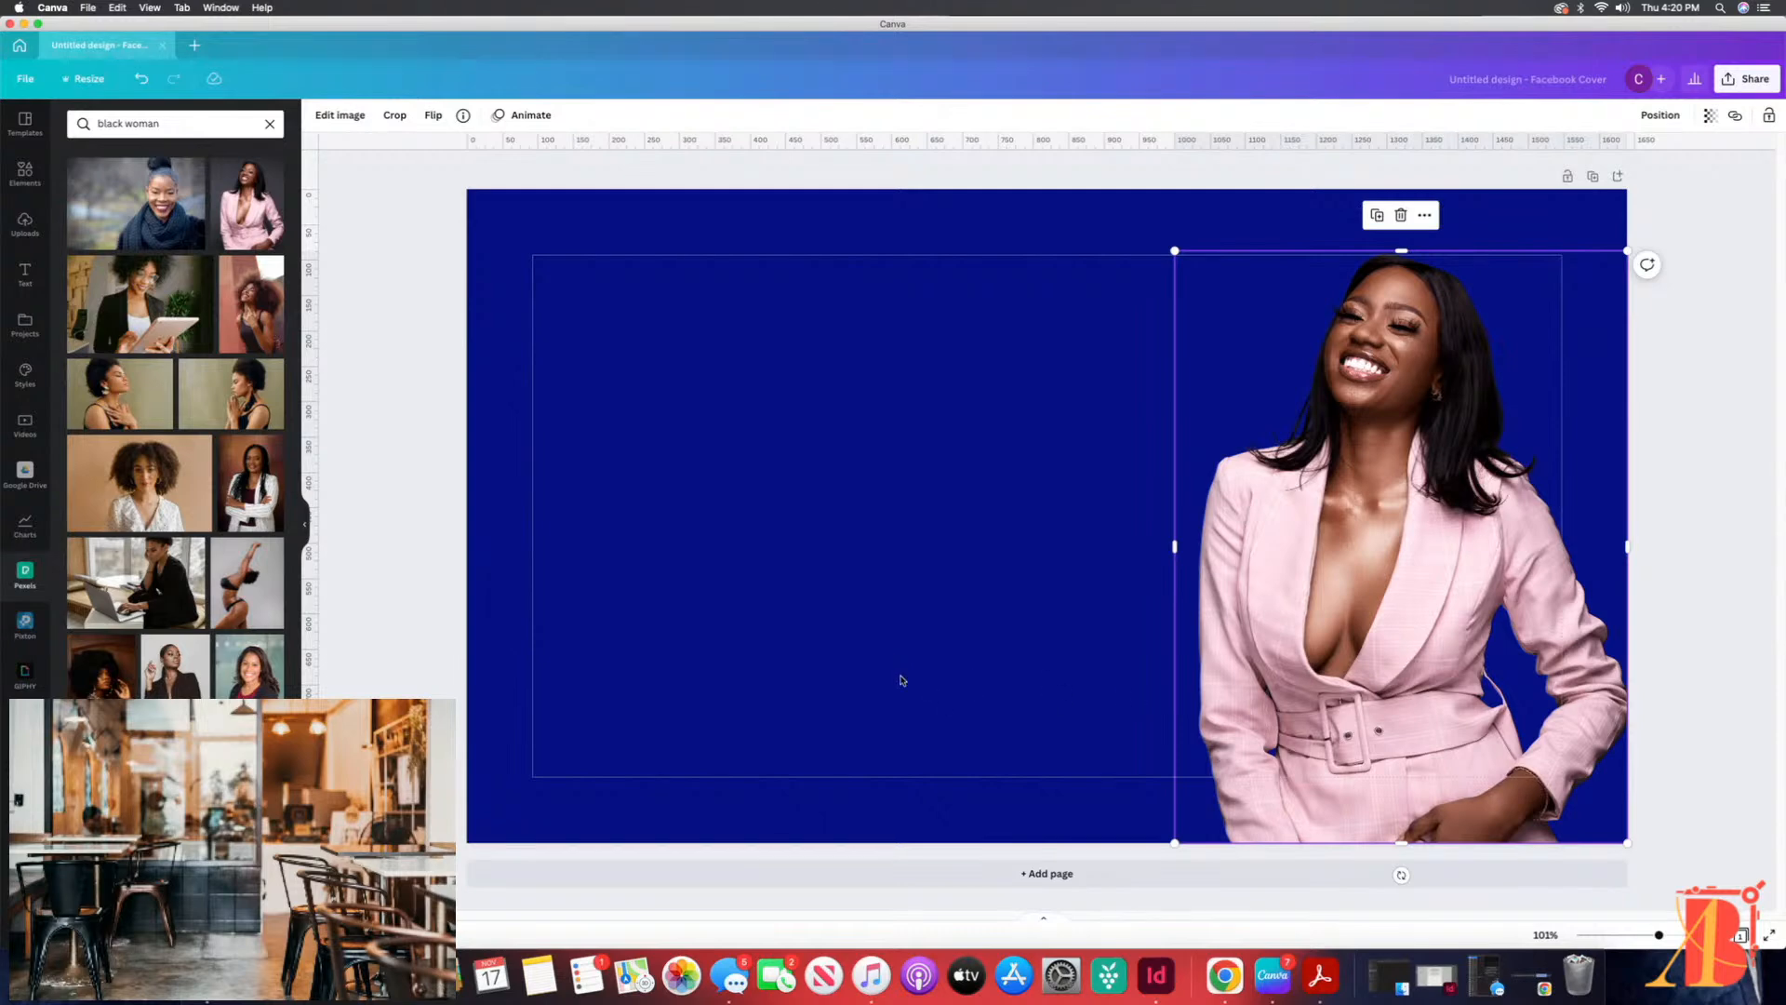
{"action": "left_click", "coordinate": [423, 596]}
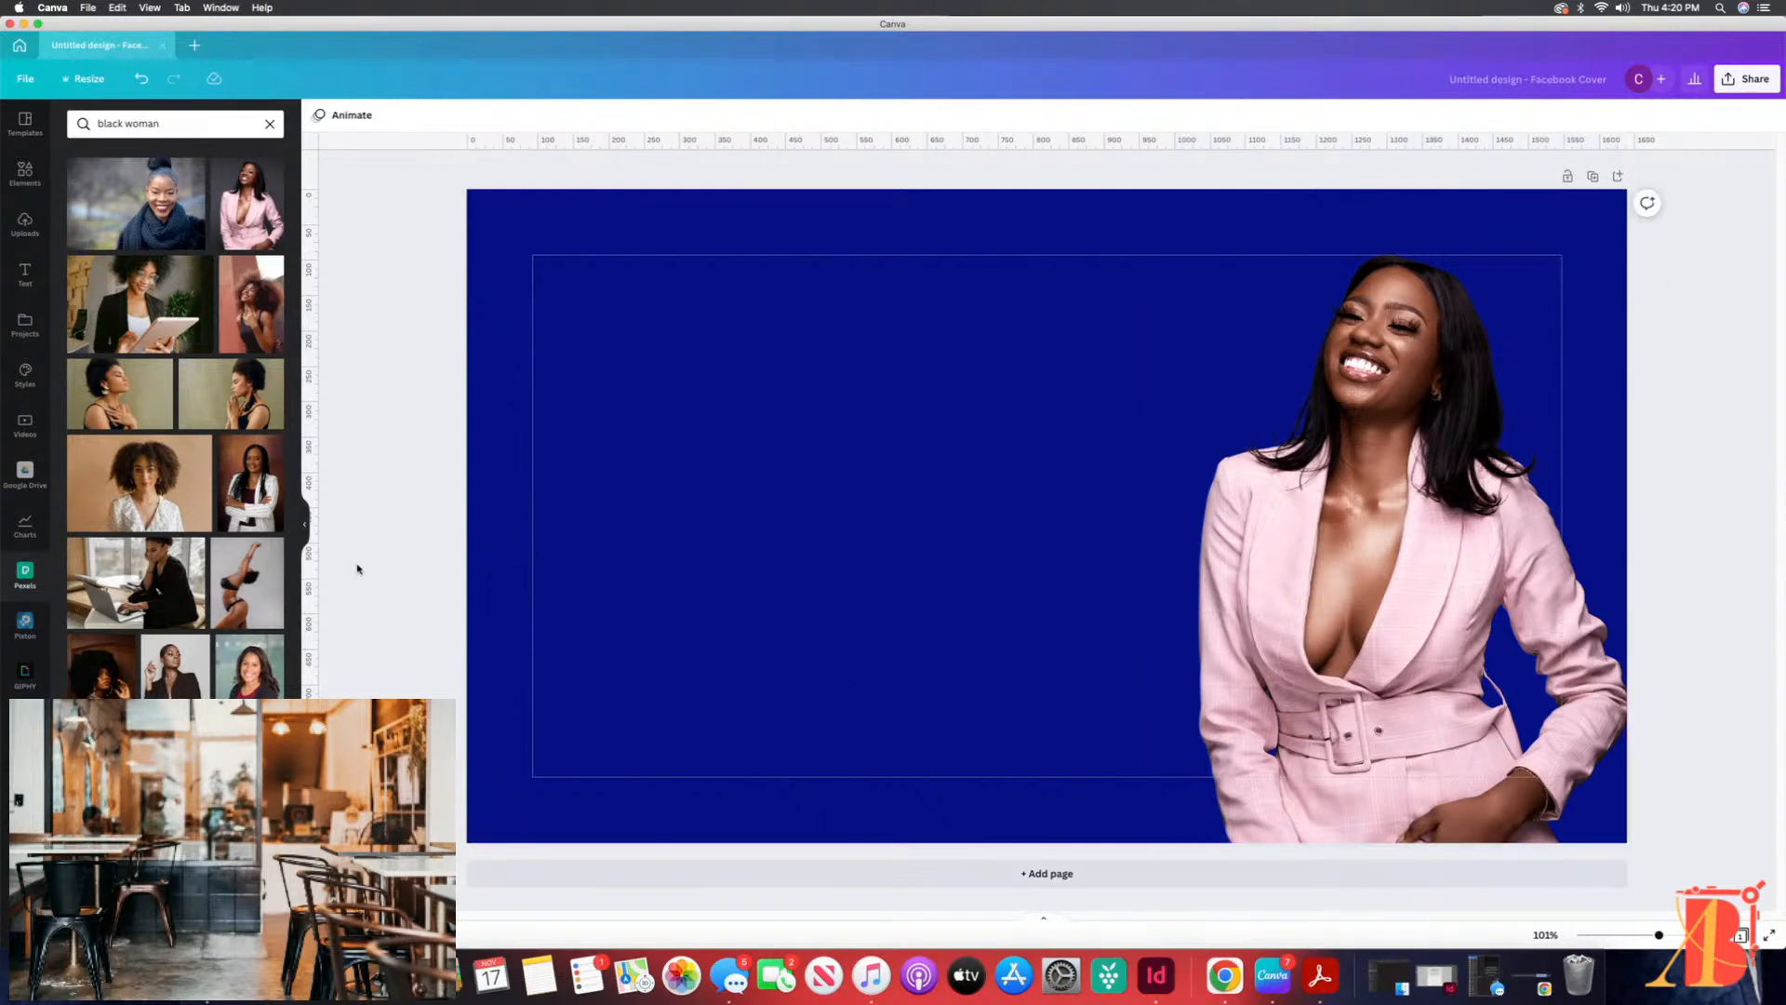
Step: Add a circle shape to the cover, enlarge it, and place it on the lower-left side, running past the bottom edge
{"action": "left_click", "coordinate": [25, 173]}
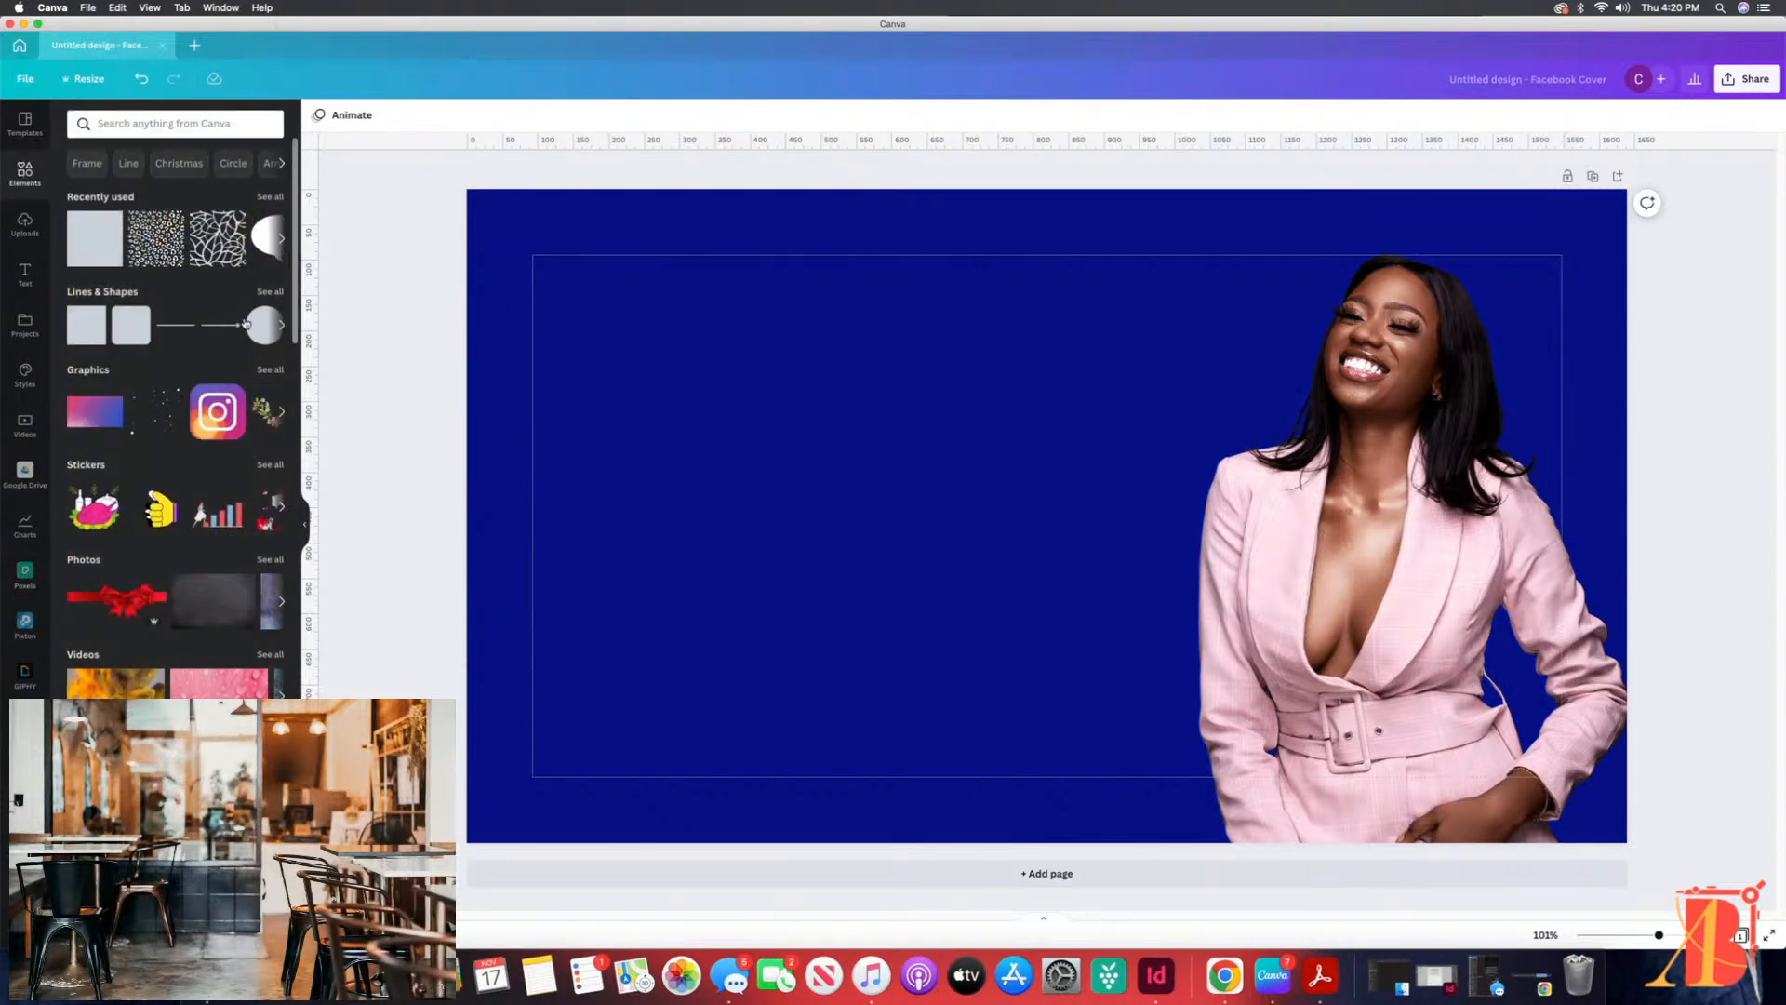
{"action": "left_click", "coordinate": [270, 292]}
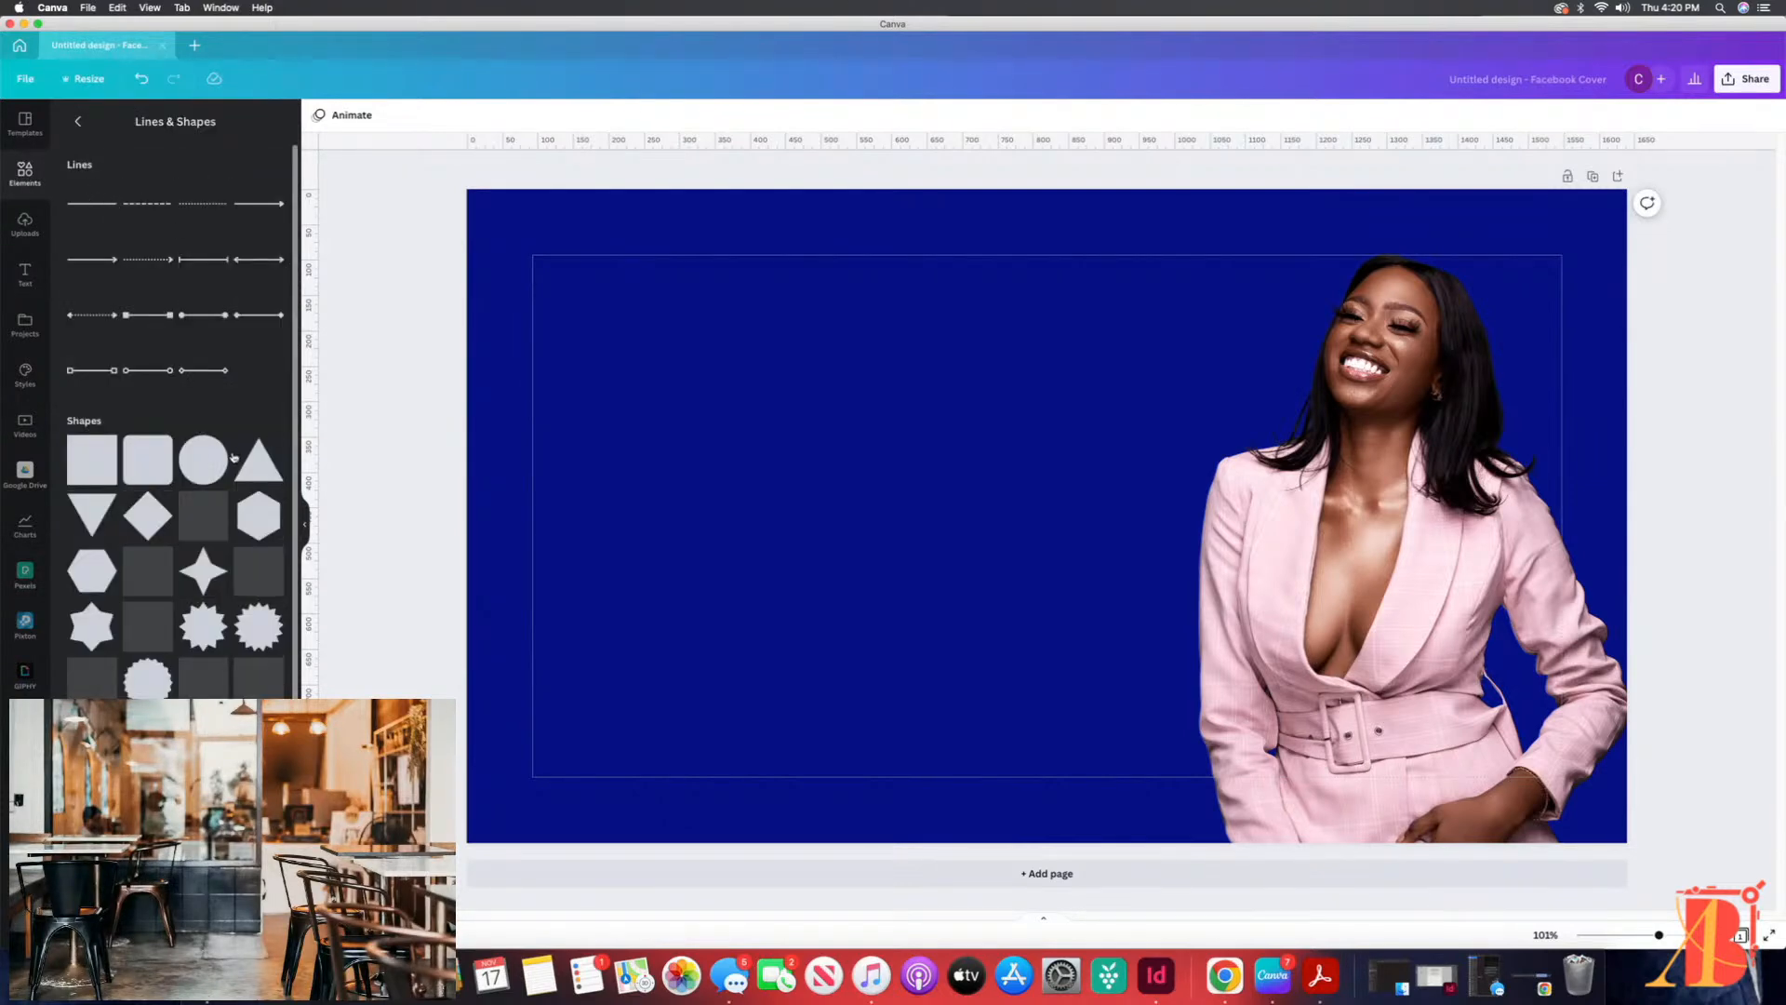
{"action": "left_click", "coordinate": [205, 455]}
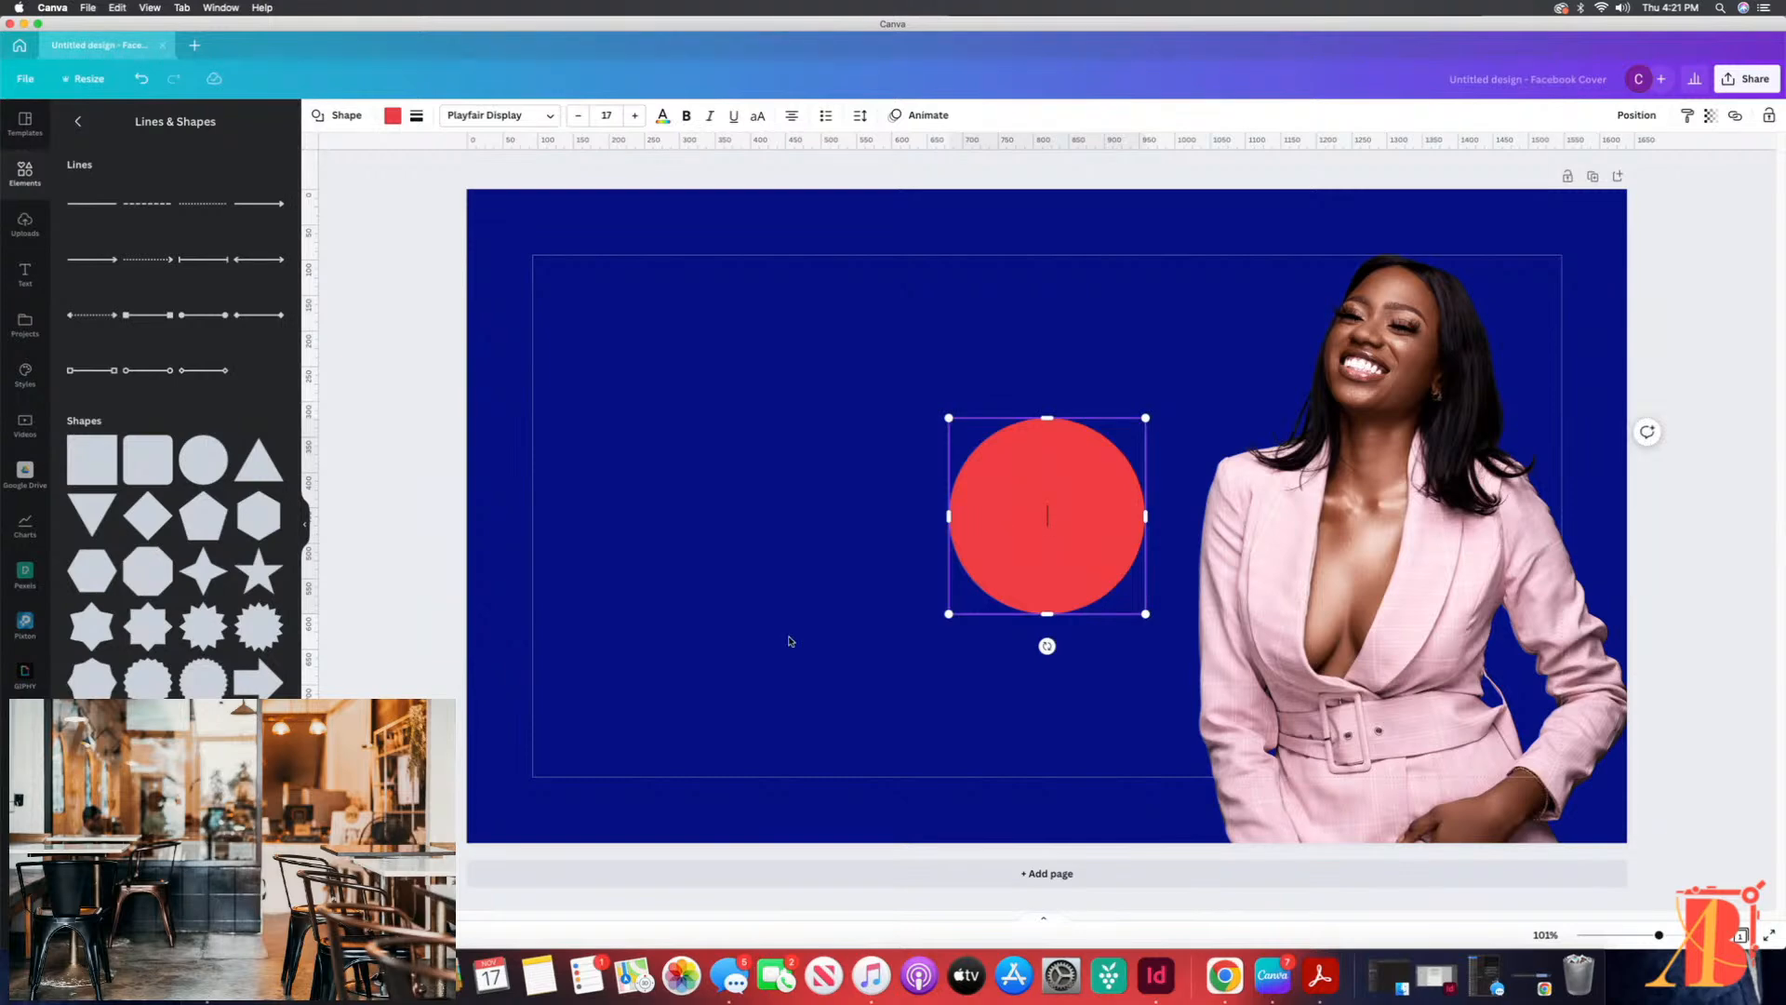
{"action": "left_click_drag", "start_coordinate": [1019, 549], "coordinate": [549, 836]}
{"action": "left_click_drag", "start_coordinate": [671, 709], "coordinate": [930, 456]}
{"action": "left_click_drag", "start_coordinate": [816, 651], "coordinate": [833, 733]}
{"action": "left_click_drag", "start_coordinate": [946, 531], "coordinate": [960, 515]}
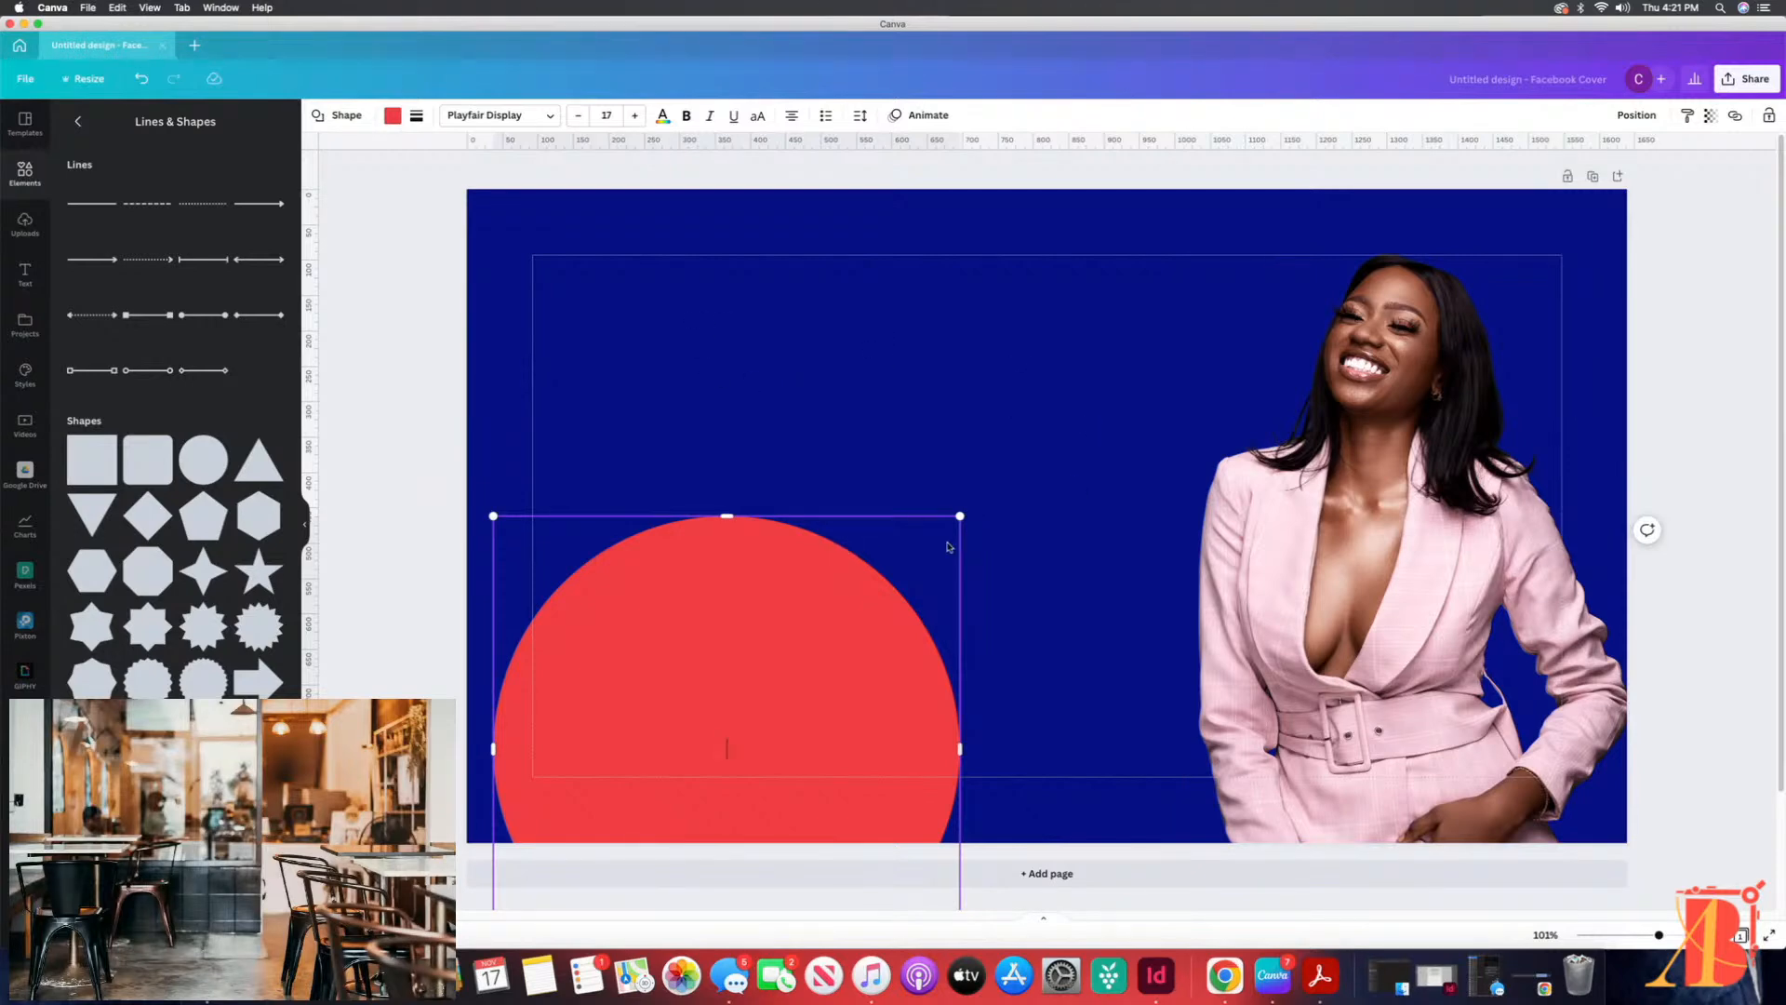
Step: Move the circle to the cover's upper-left corner so only its lower-right part stays on the page
{"action": "left_click_drag", "start_coordinate": [739, 653], "coordinate": [482, 123]}
{"action": "left_click_drag", "start_coordinate": [657, 374], "coordinate": [491, 215]}
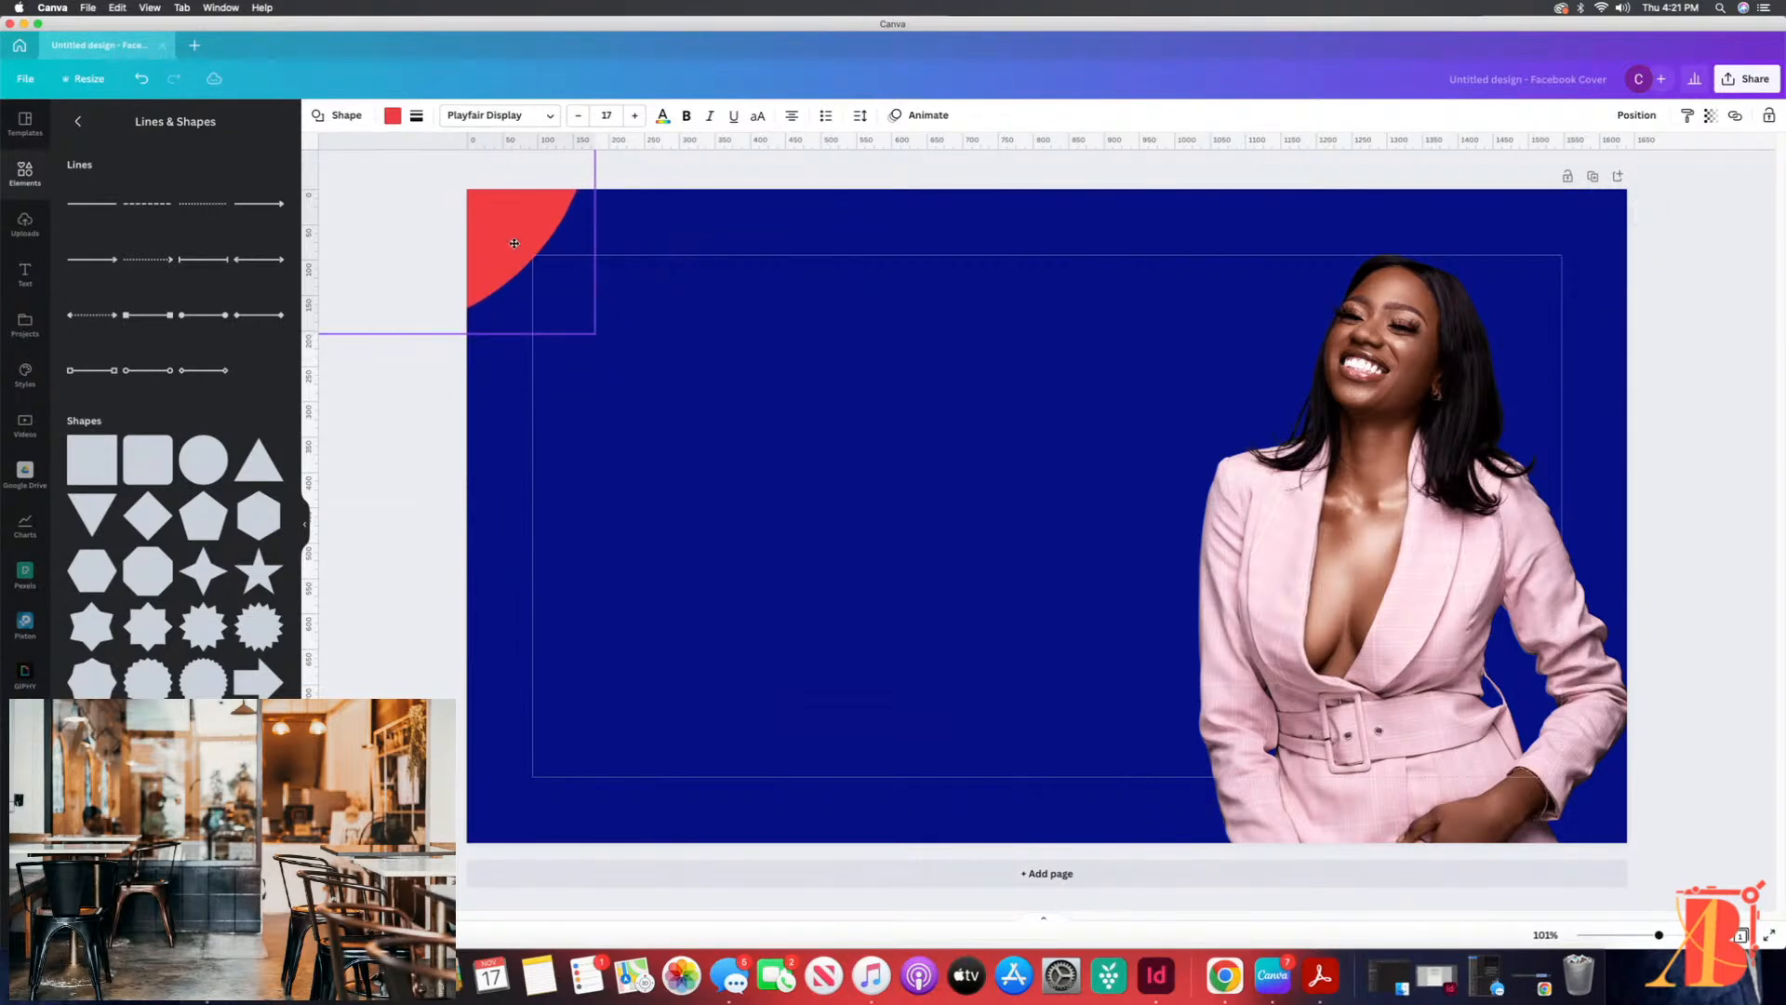
{"action": "left_click_drag", "start_coordinate": [509, 243], "coordinate": [514, 246]}
{"action": "left_click", "coordinate": [661, 382]}
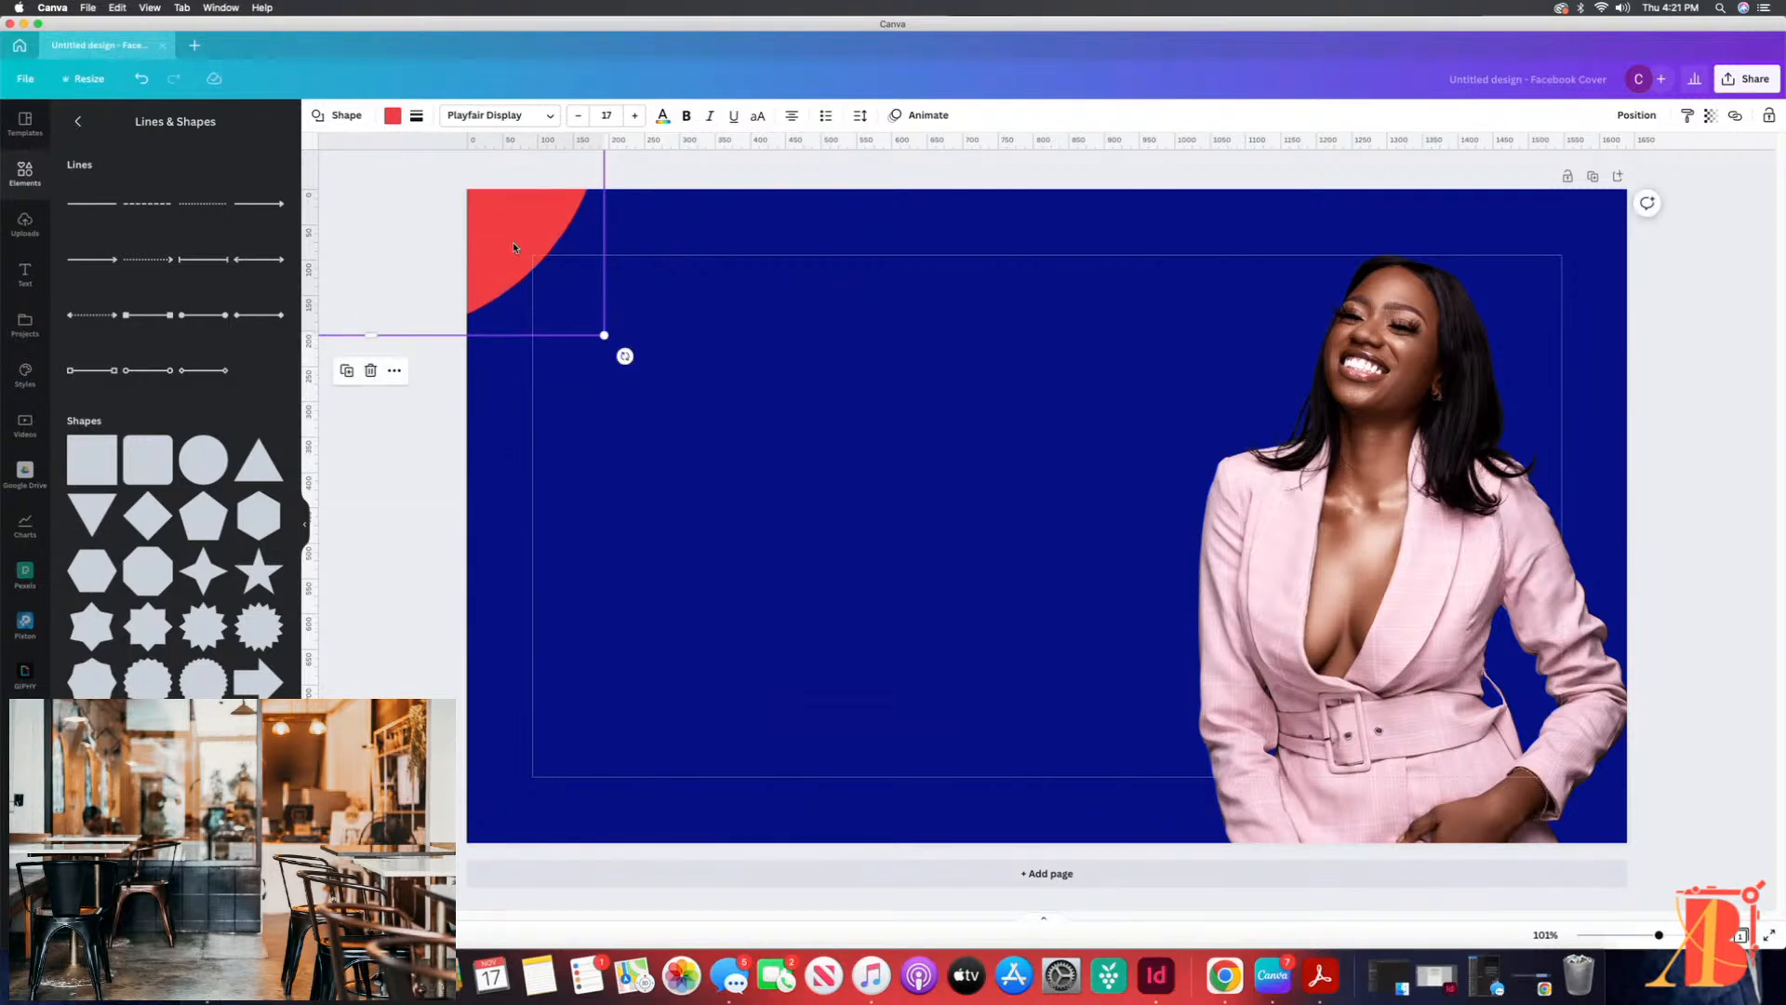
Step: Try the circle along the cover's left edge, aligned to the left margin, and remove it from the page
{"action": "left_click_drag", "start_coordinate": [517, 257], "coordinate": [443, 539]}
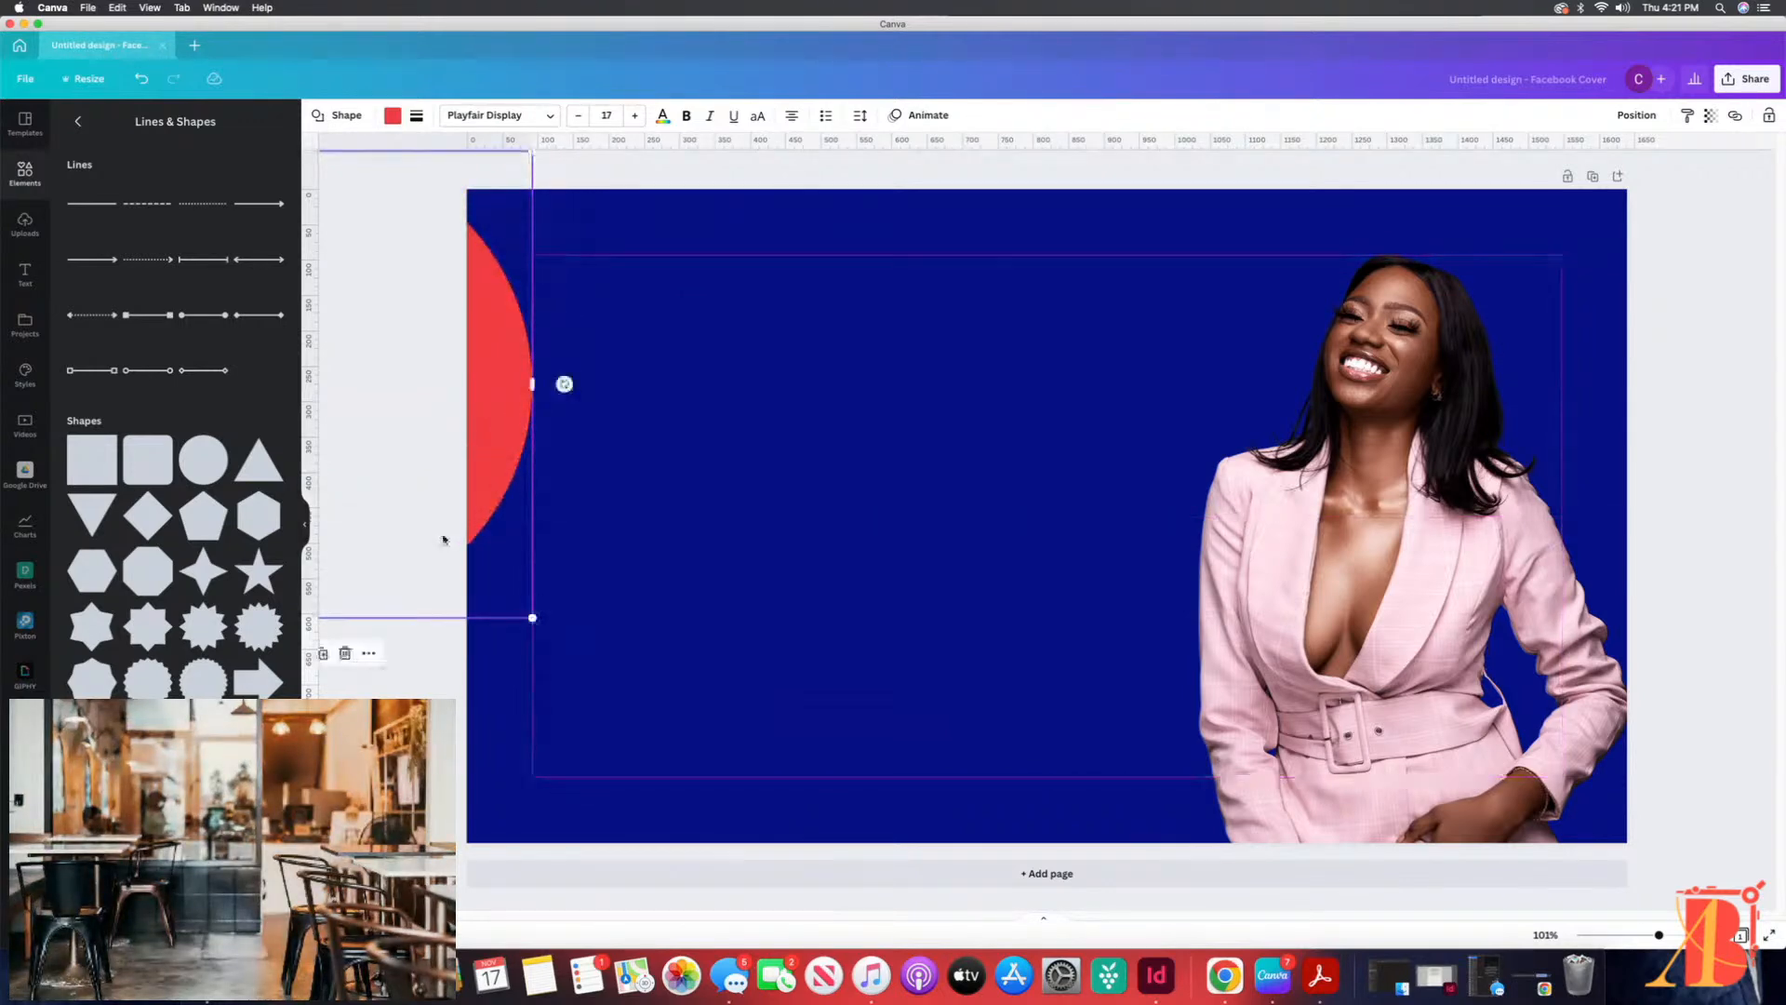
{"action": "left_click_drag", "start_coordinate": [532, 383], "coordinate": [523, 339]}
{"action": "mouse_move", "coordinate": [531, 573]}
{"action": "left_mouse_down"}
{"action": "mouse_move", "coordinate": [514, 547]}
{"action": "mouse_move", "coordinate": [534, 571]}
{"action": "left_mouse_up"}
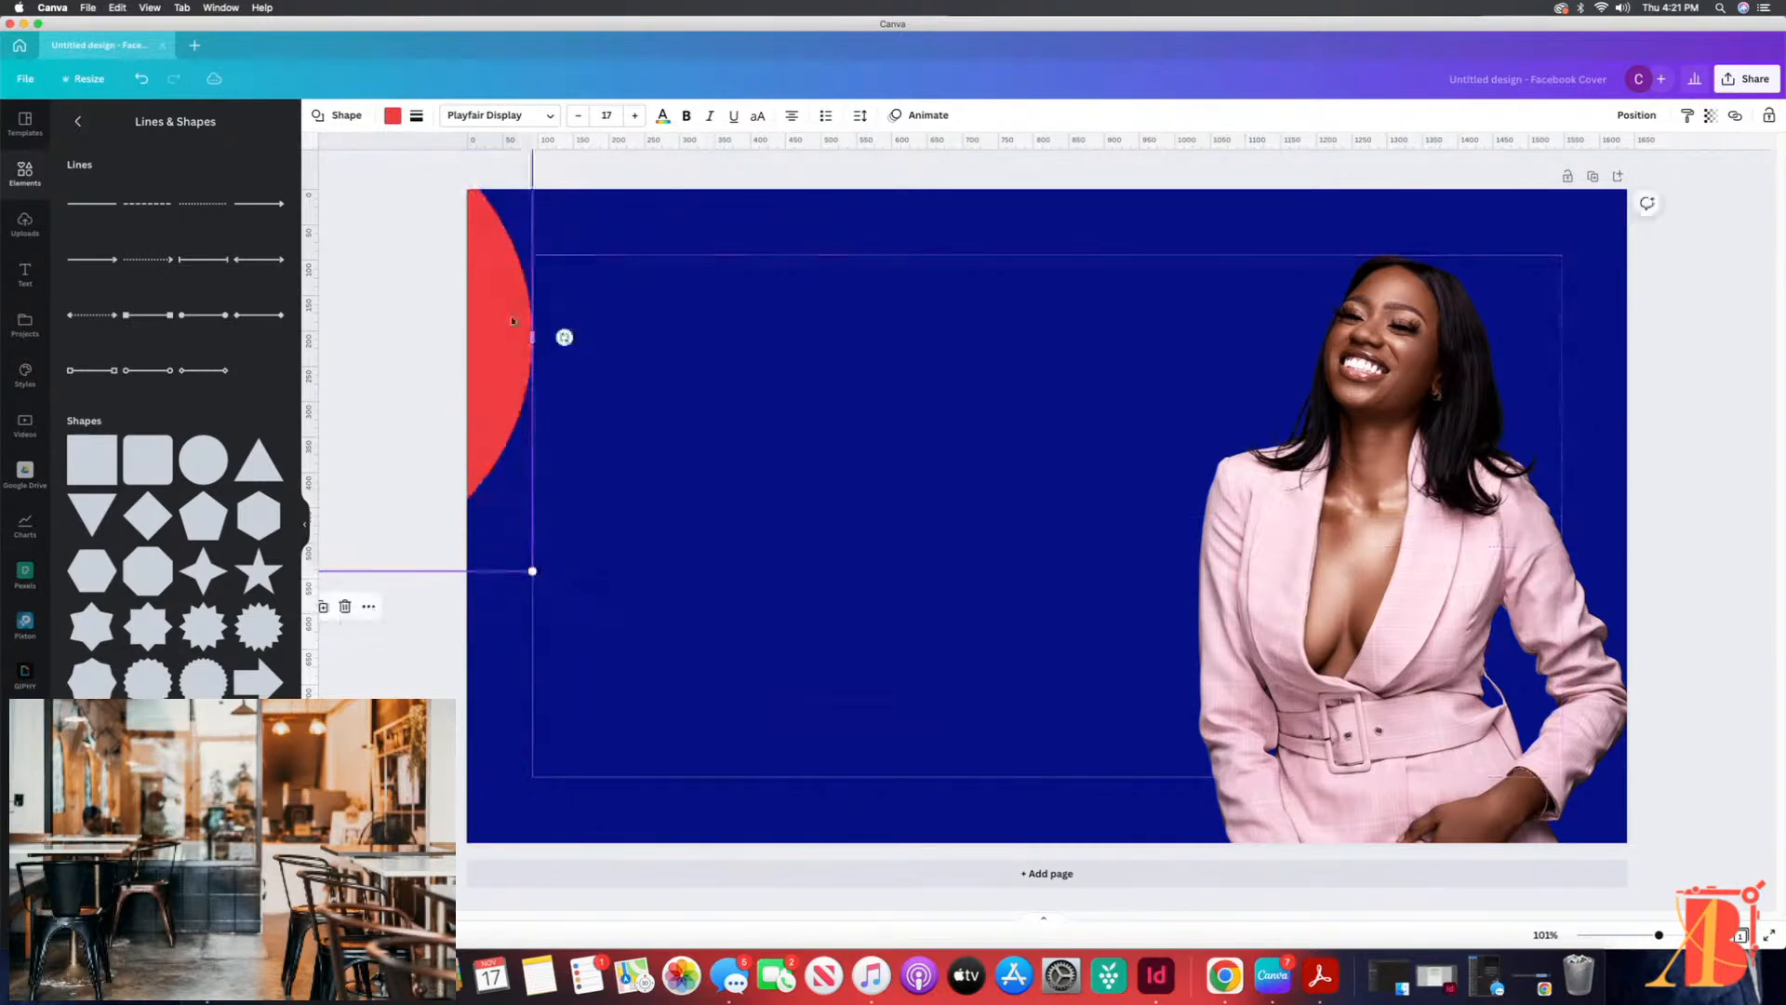
{"action": "left_click_drag", "start_coordinate": [494, 335], "coordinate": [343, 343]}
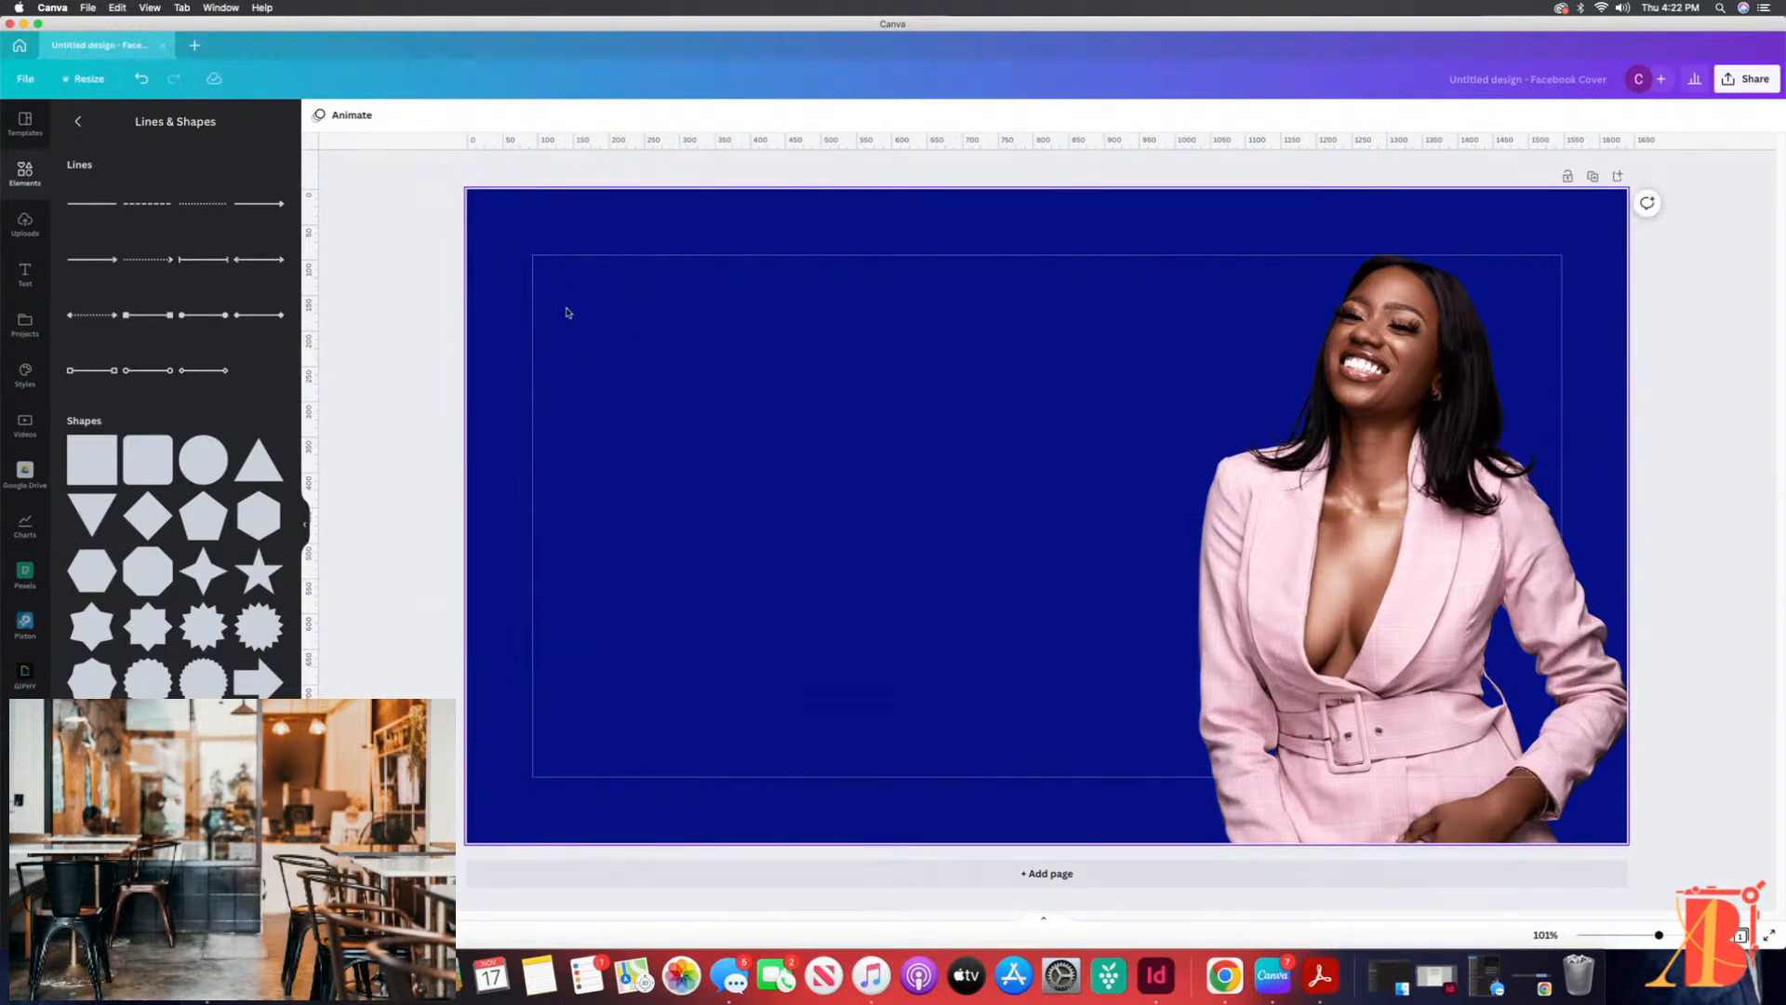
Step: Undo the recent edits back past the circle's insertion and the last resize of the woman's photo
{"action": "left_click", "coordinate": [78, 124]}
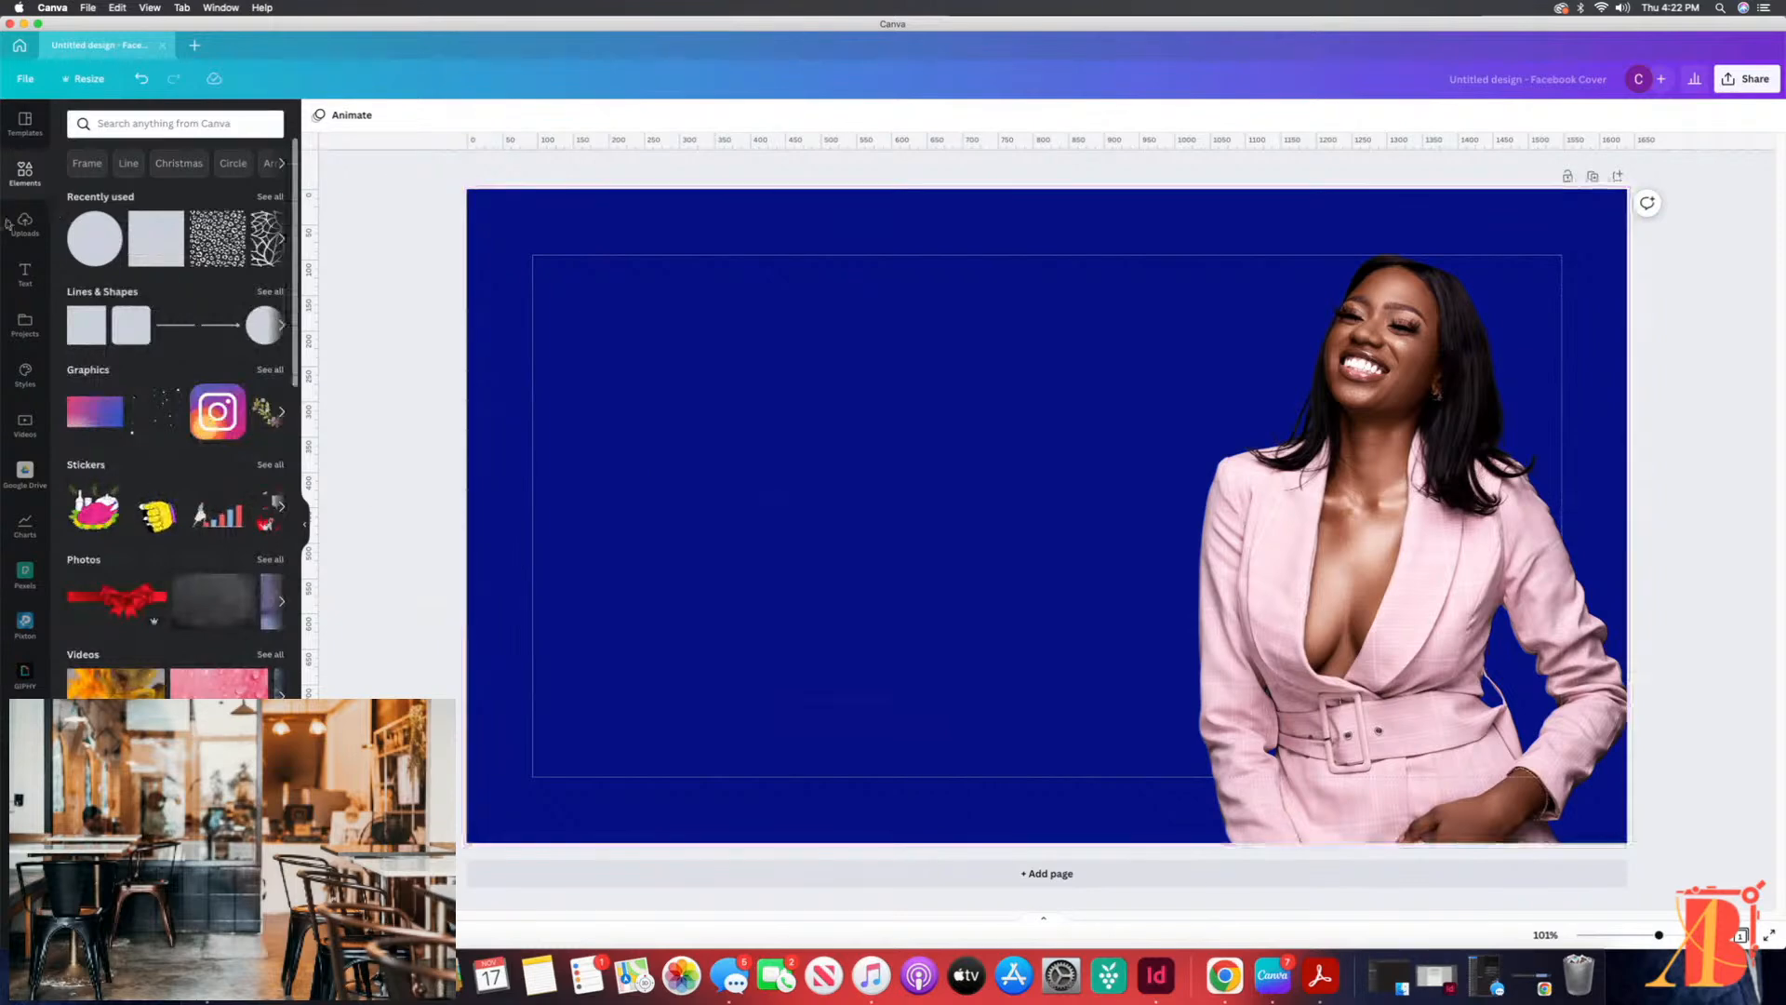
{"action": "left_click", "coordinate": [26, 280]}
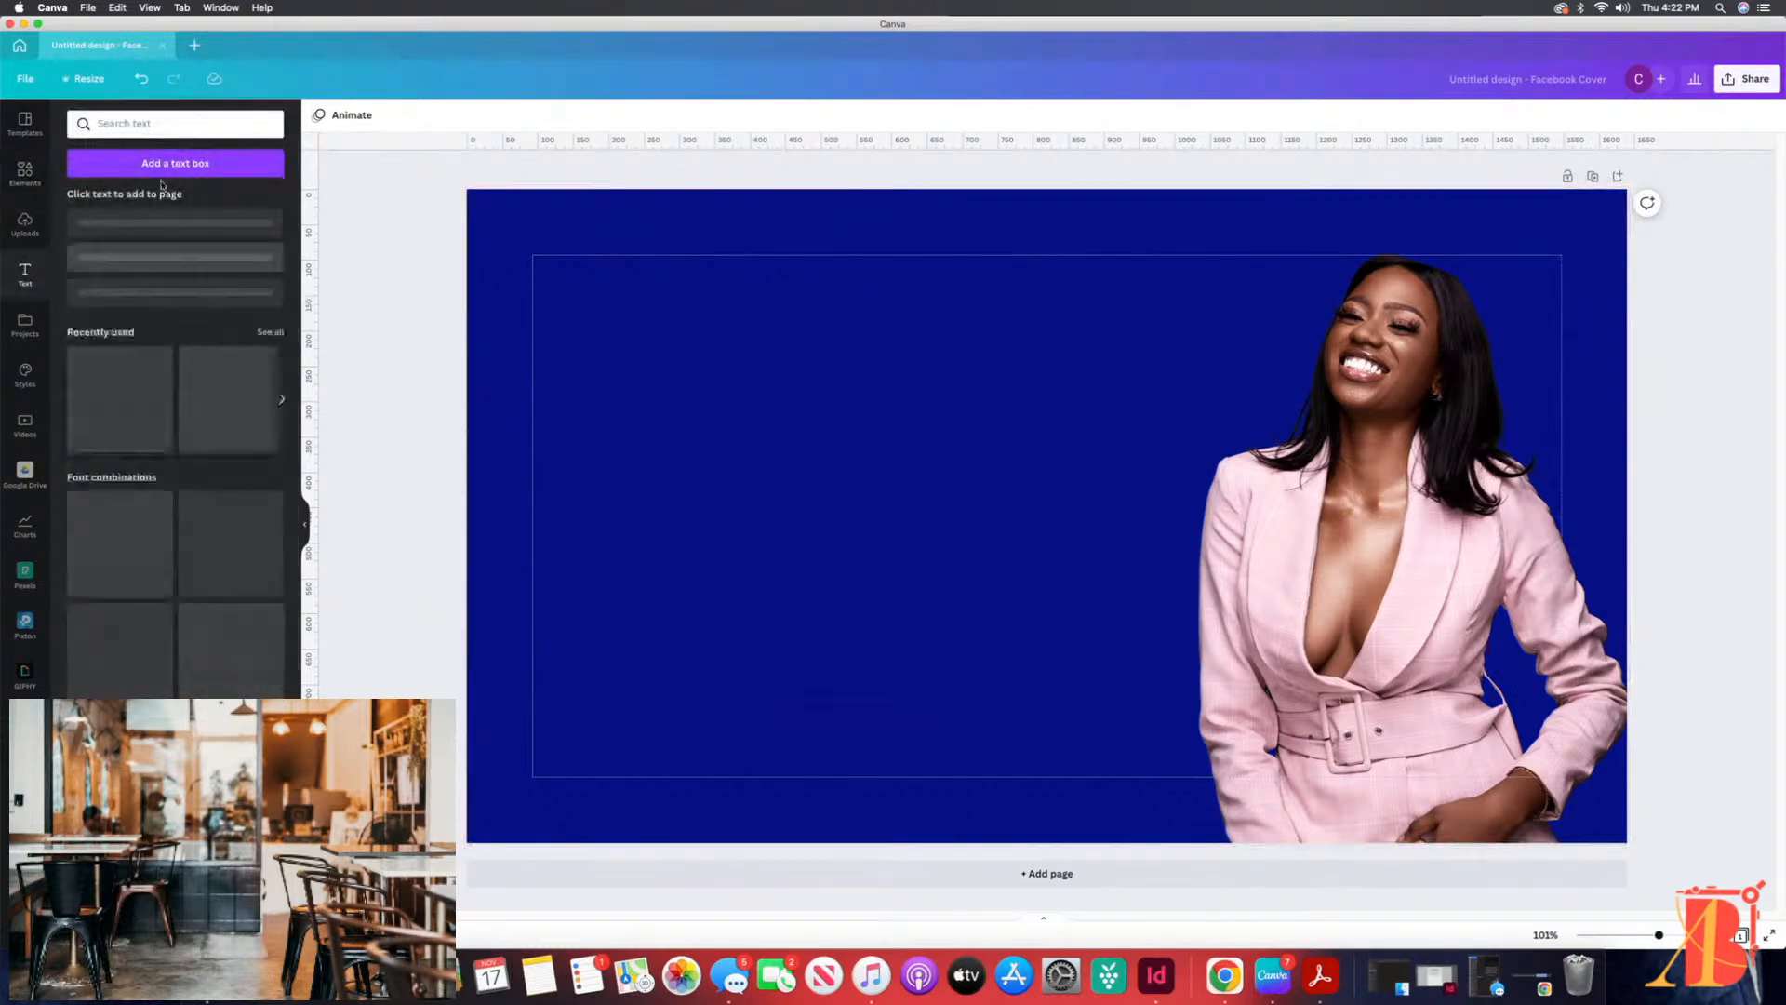
{"action": "left_click", "coordinate": [141, 78]}
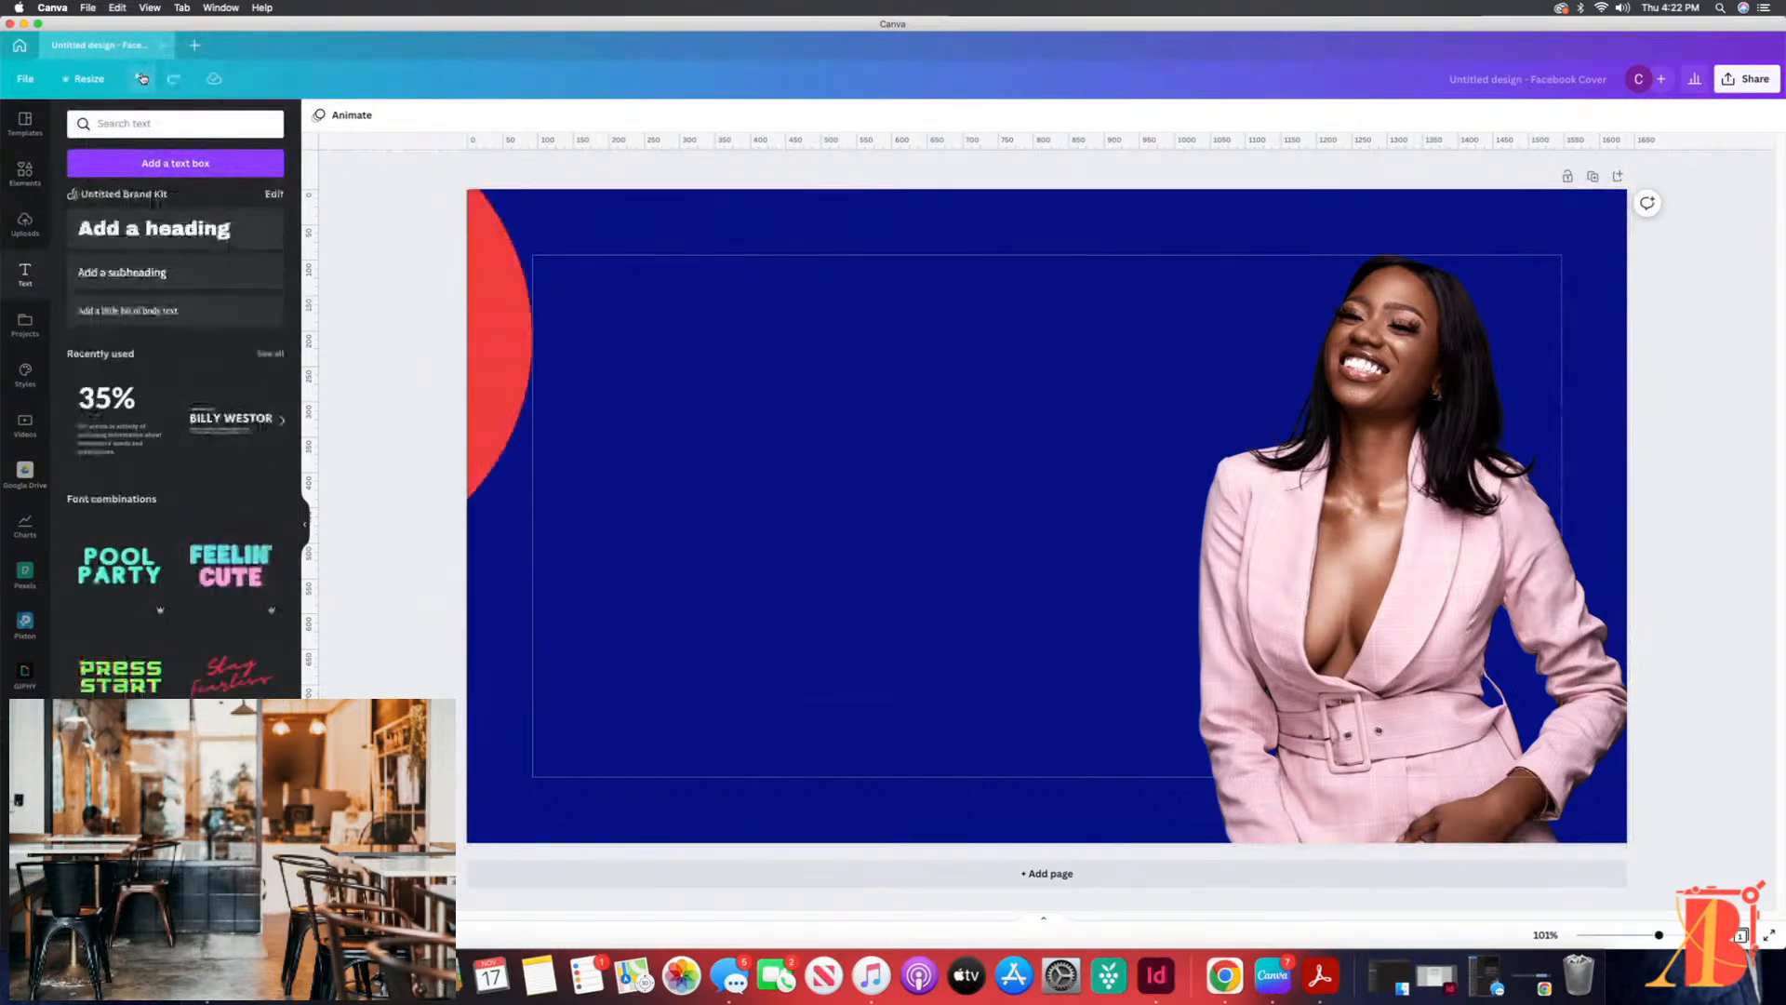
{"action": "left_click", "coordinate": [141, 78]}
{"action": "left_click", "coordinate": [141, 80]}
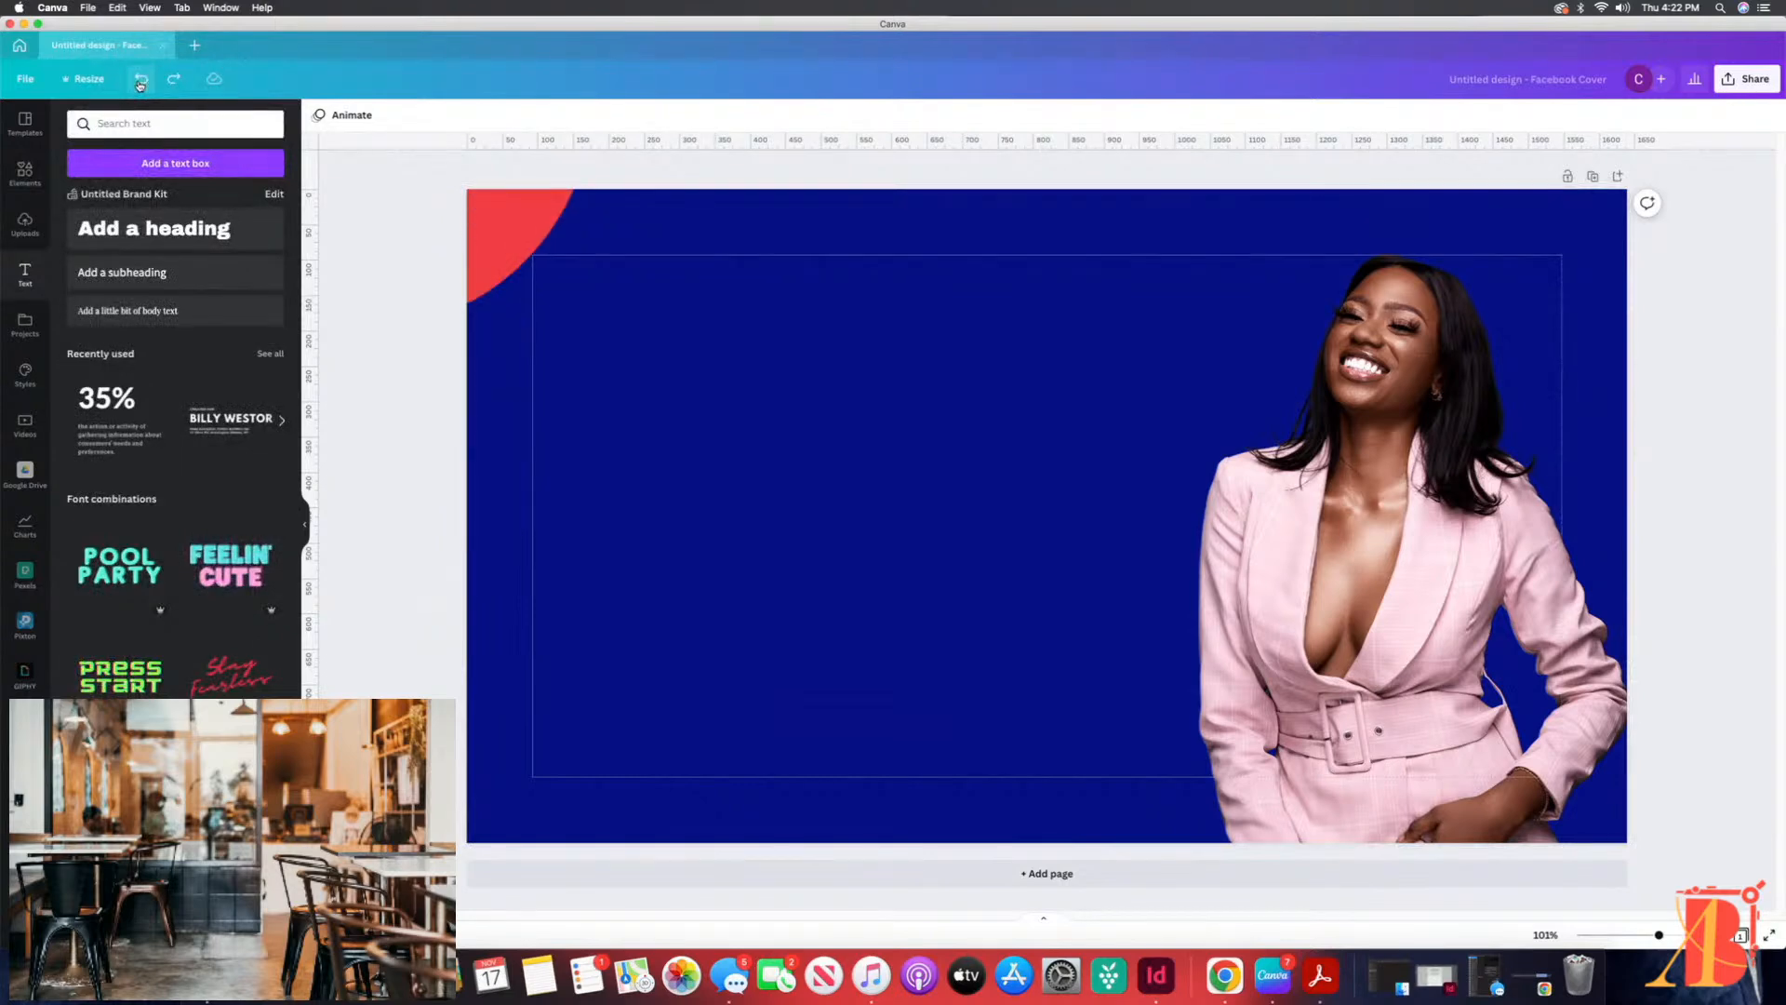
{"action": "left_click", "coordinate": [141, 79]}
{"action": "left_click", "coordinate": [141, 79]}
{"action": "left_click", "coordinate": [141, 79]}
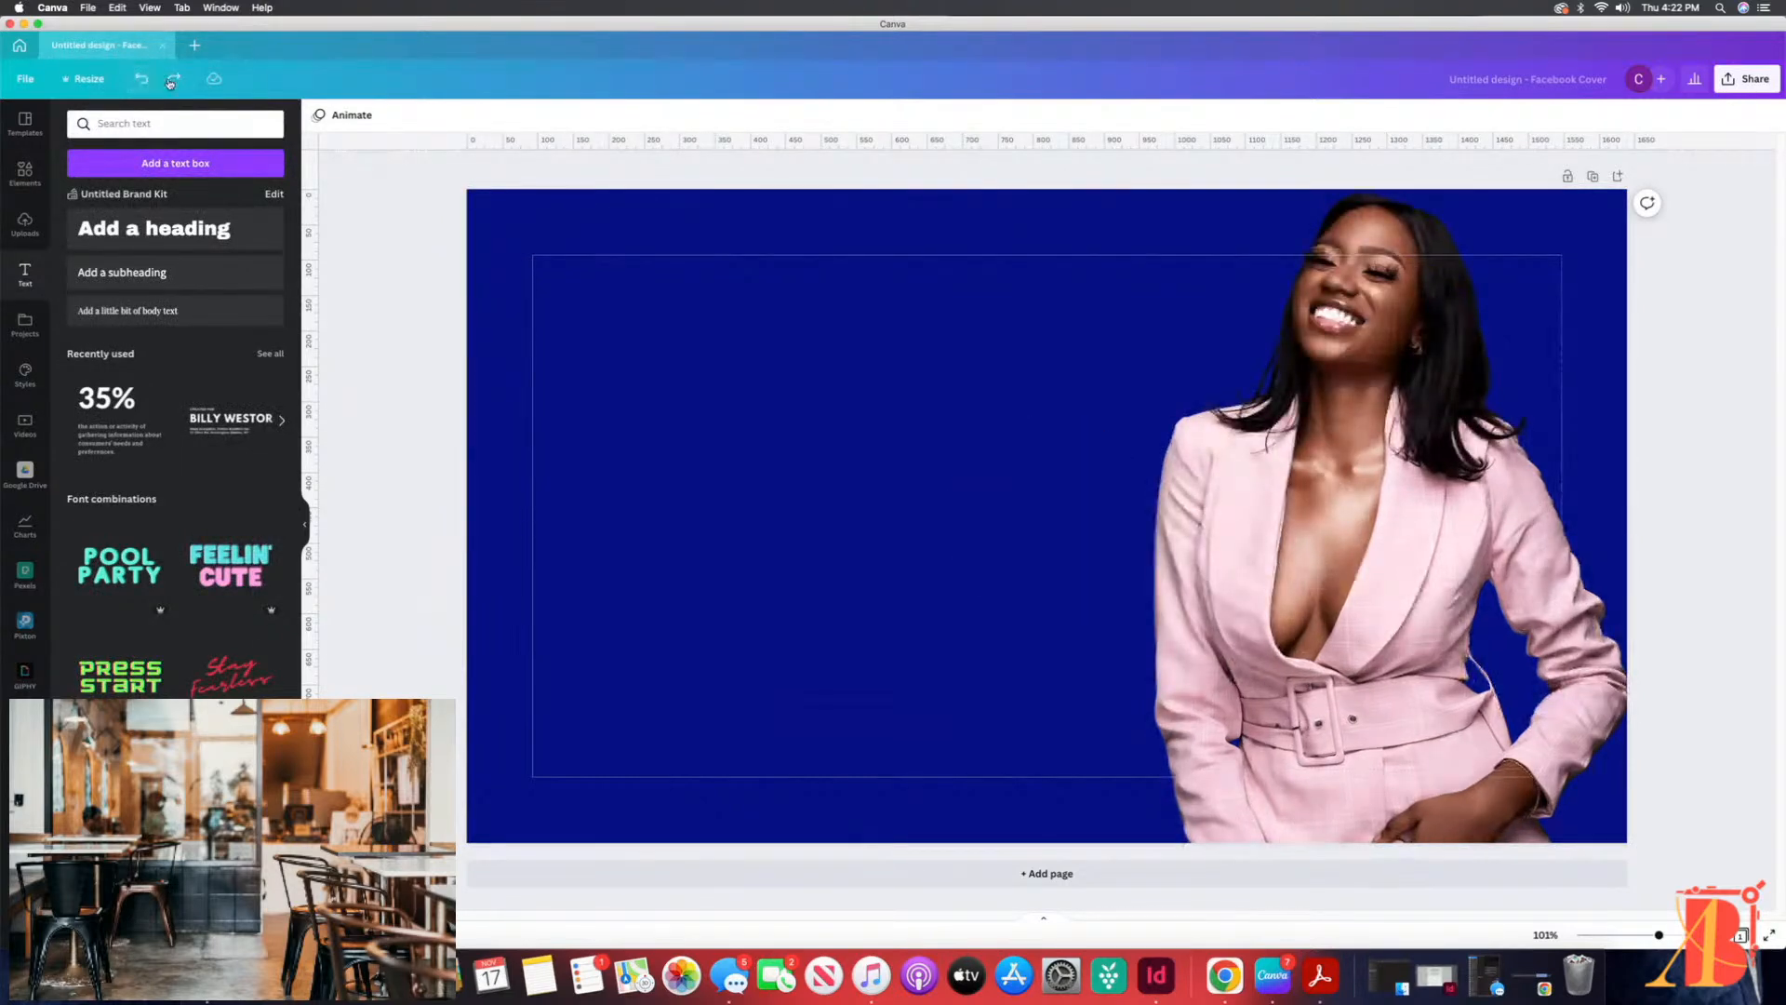
Step: Redo the photo's resize, the circle's insertion and its placement in the cover's upper-left corner
{"action": "left_click", "coordinate": [173, 80]}
{"action": "left_click", "coordinate": [173, 80]}
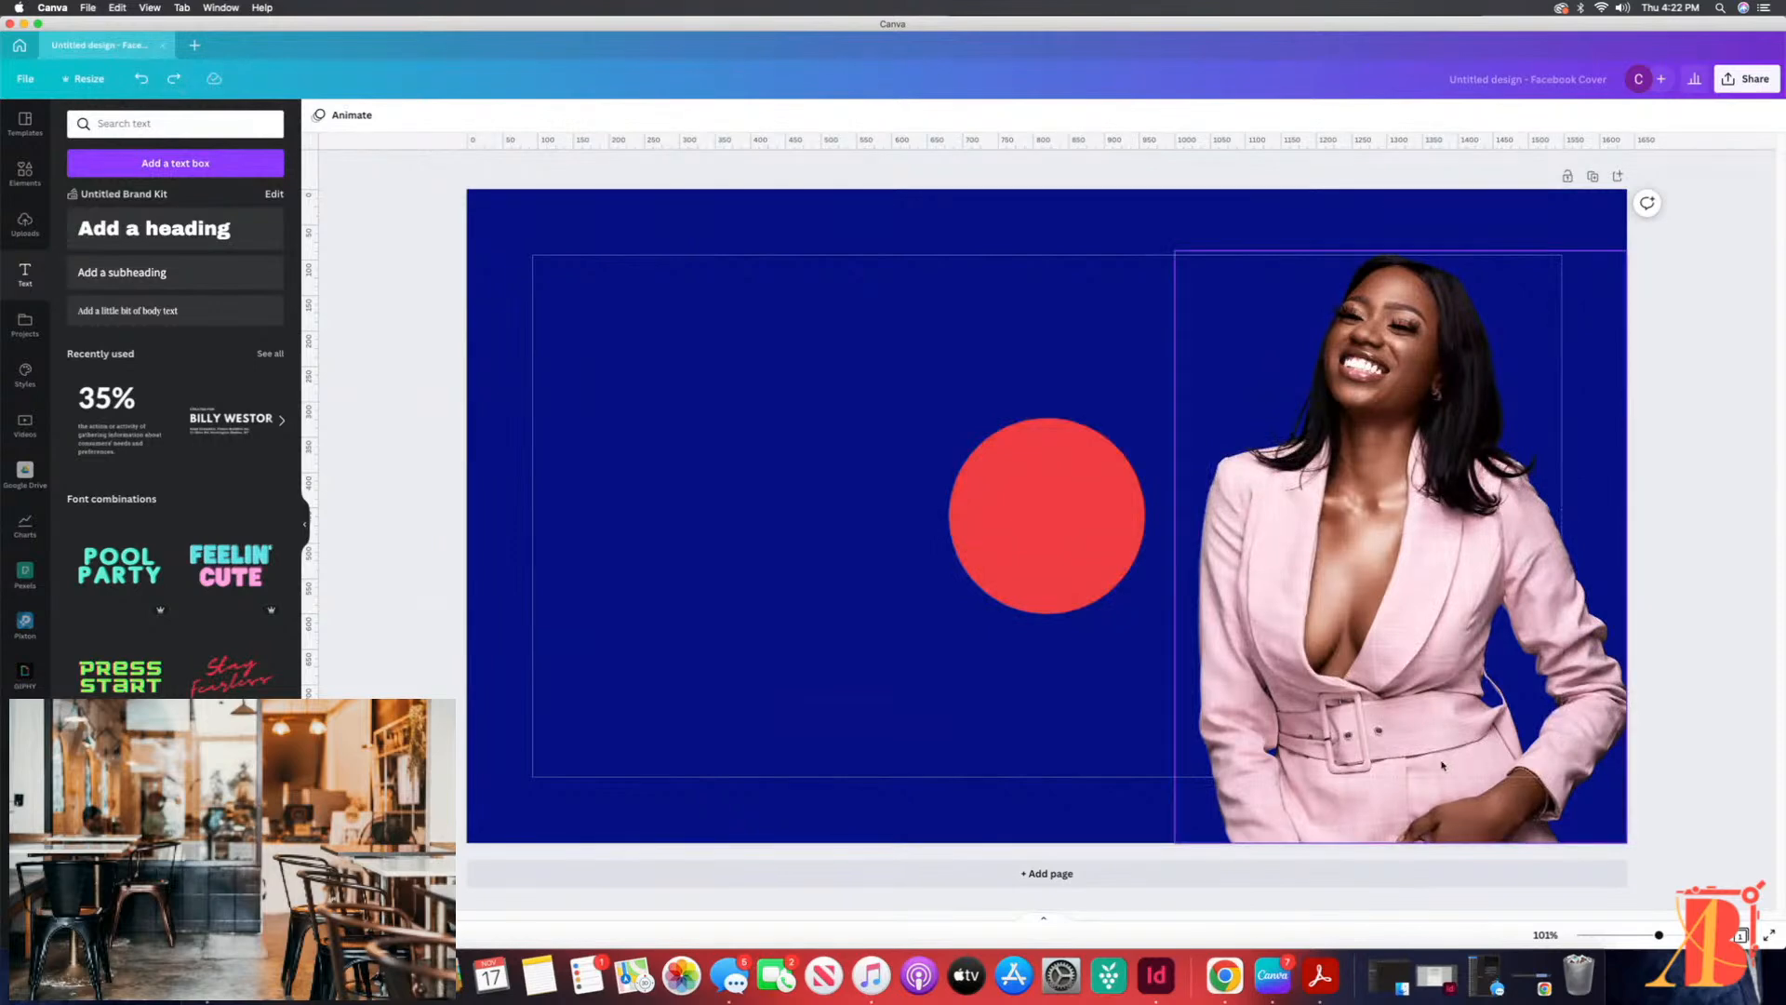
{"action": "left_click", "coordinate": [173, 79]}
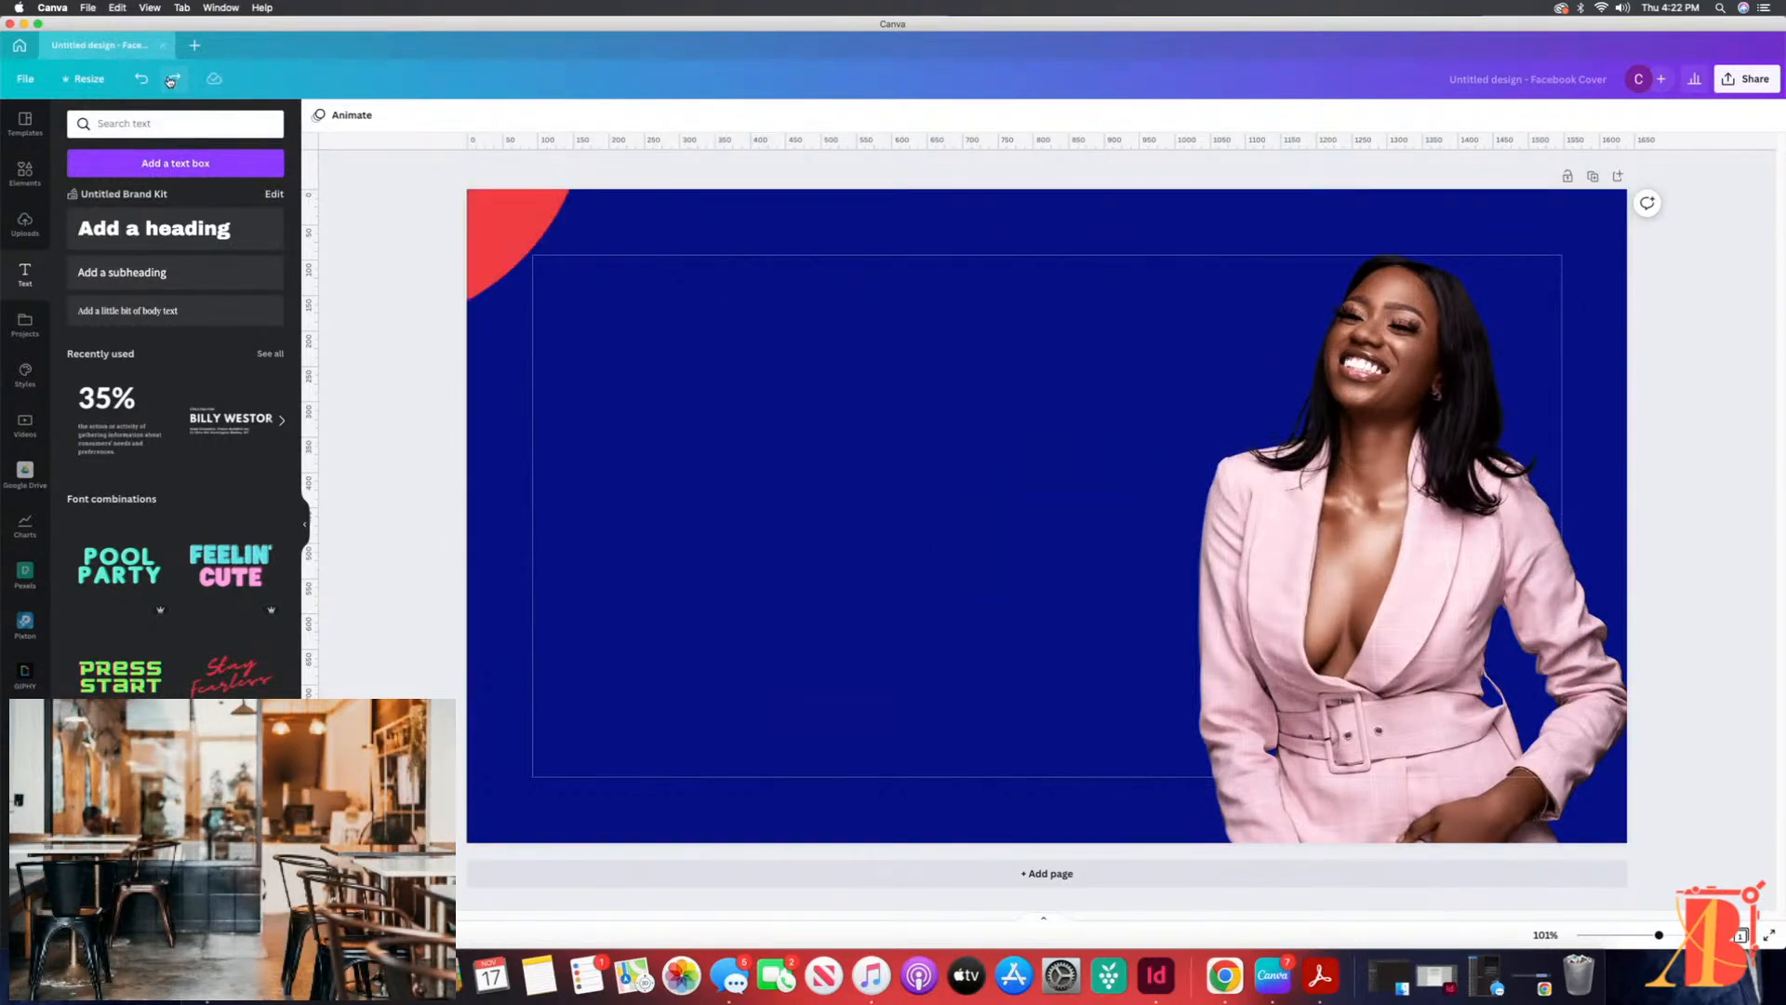
Step: Move the circle to the cover's lower-left corner and enlarge it slightly, letting it run off the left and bottom edges
{"action": "left_click", "coordinate": [512, 243]}
{"action": "left_click_drag", "start_coordinate": [512, 244], "coordinate": [807, 925]}
{"action": "left_click_drag", "start_coordinate": [923, 547], "coordinate": [955, 515]}
{"action": "mouse_move", "coordinate": [779, 657]}
{"action": "left_mouse_down"}
{"action": "mouse_move", "coordinate": [796, 645]}
{"action": "mouse_move", "coordinate": [762, 641]}
{"action": "left_mouse_up"}
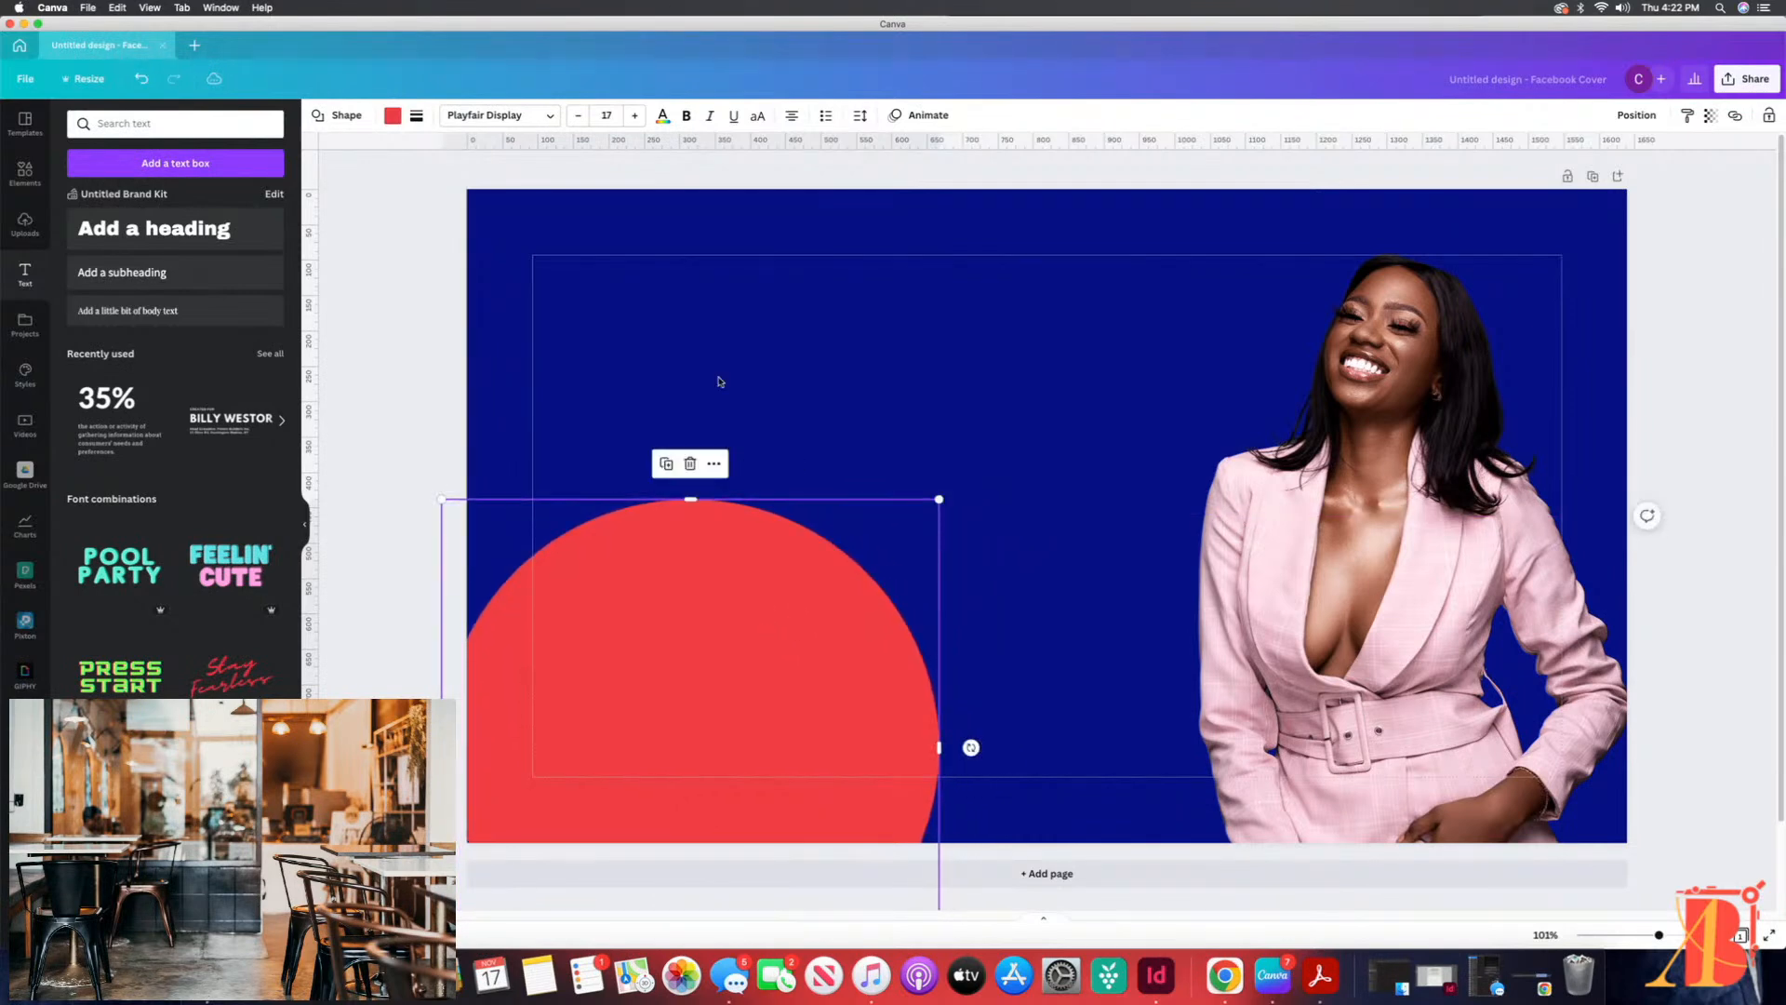
Step: Move the woman's photo to the left side of the cover behind the circle and flip it horizontally
{"action": "left_click_drag", "start_coordinate": [1312, 529], "coordinate": [613, 475]}
{"action": "left_click", "coordinate": [433, 116]}
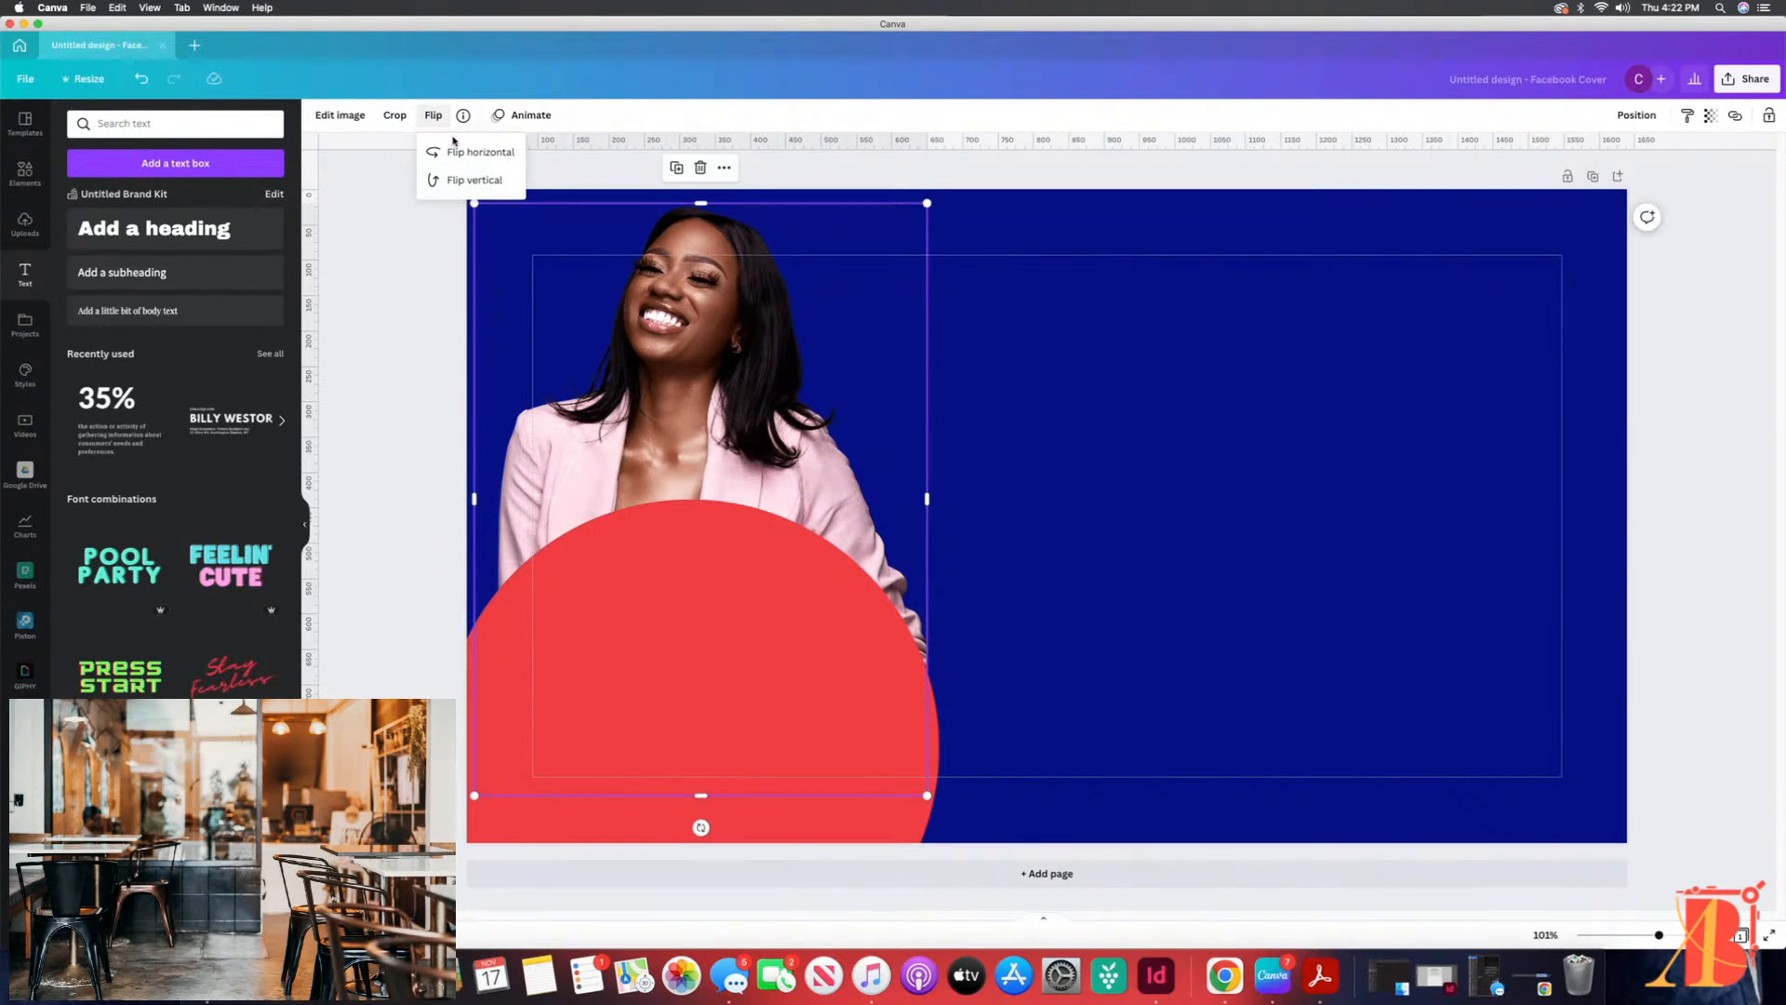
{"action": "left_click", "coordinate": [474, 153]}
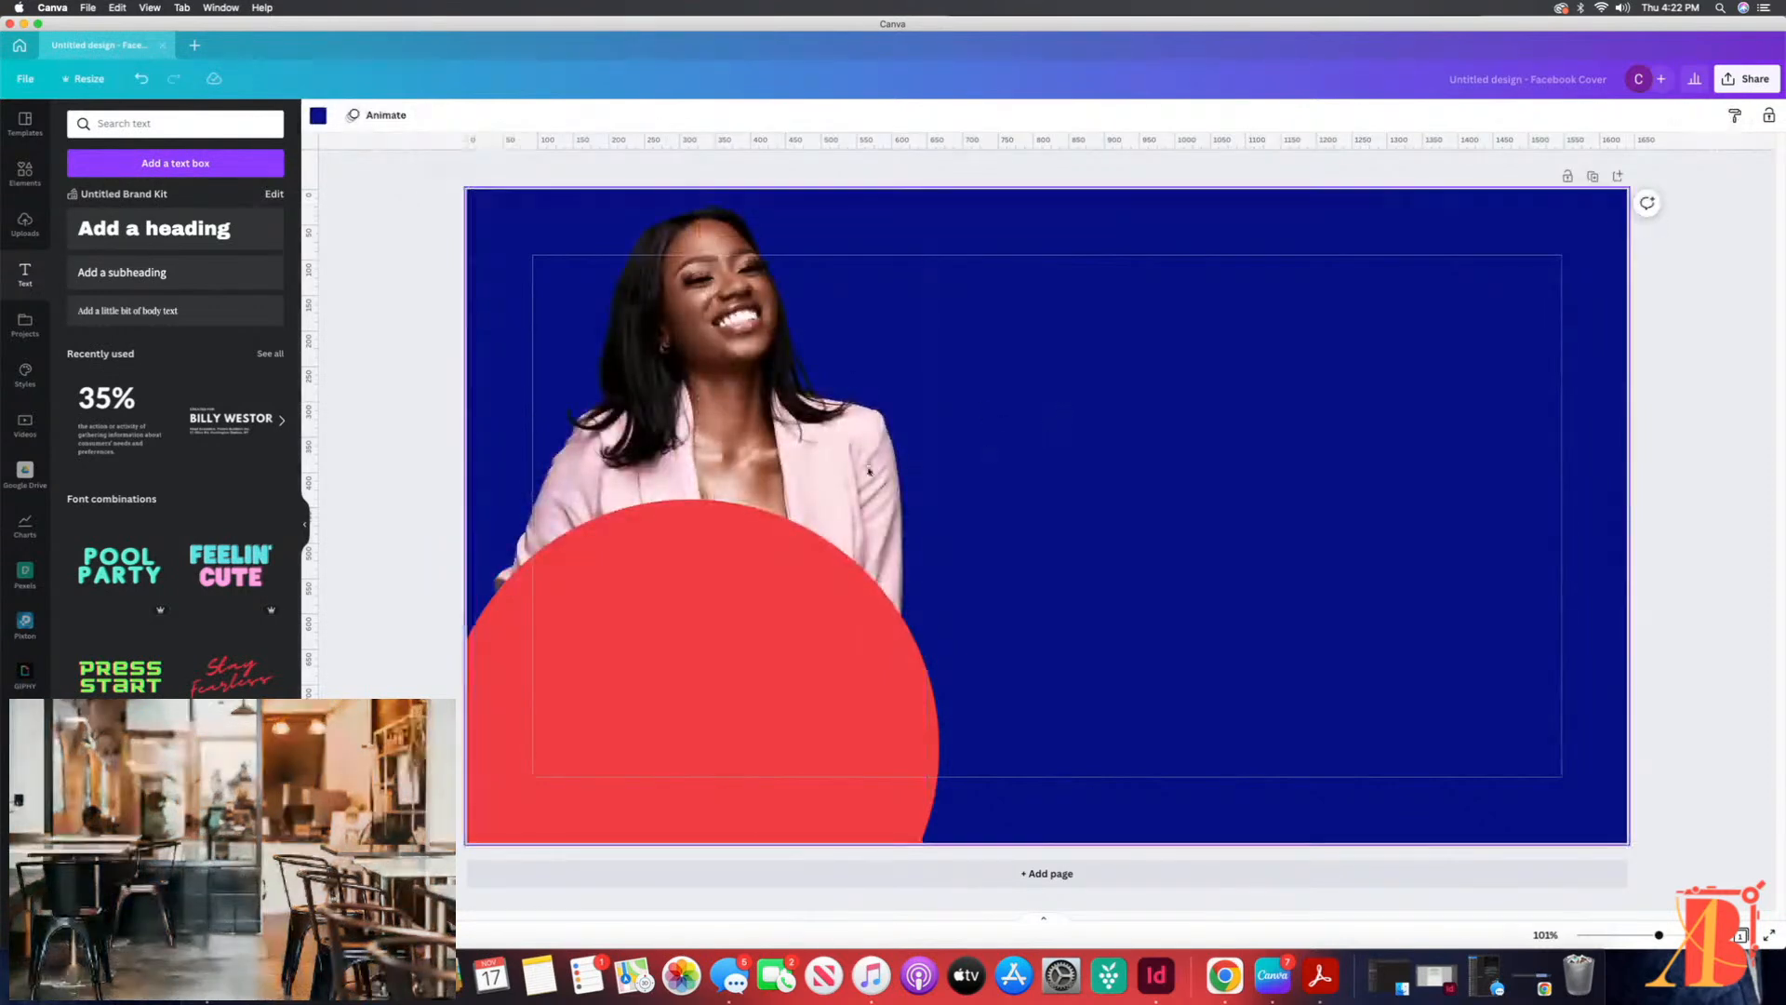
Step: Lower the woman's photo to the cover's bottom edge and shift the circle slightly down in front of her body
{"action": "left_click_drag", "start_coordinate": [828, 463], "coordinate": [856, 517]}
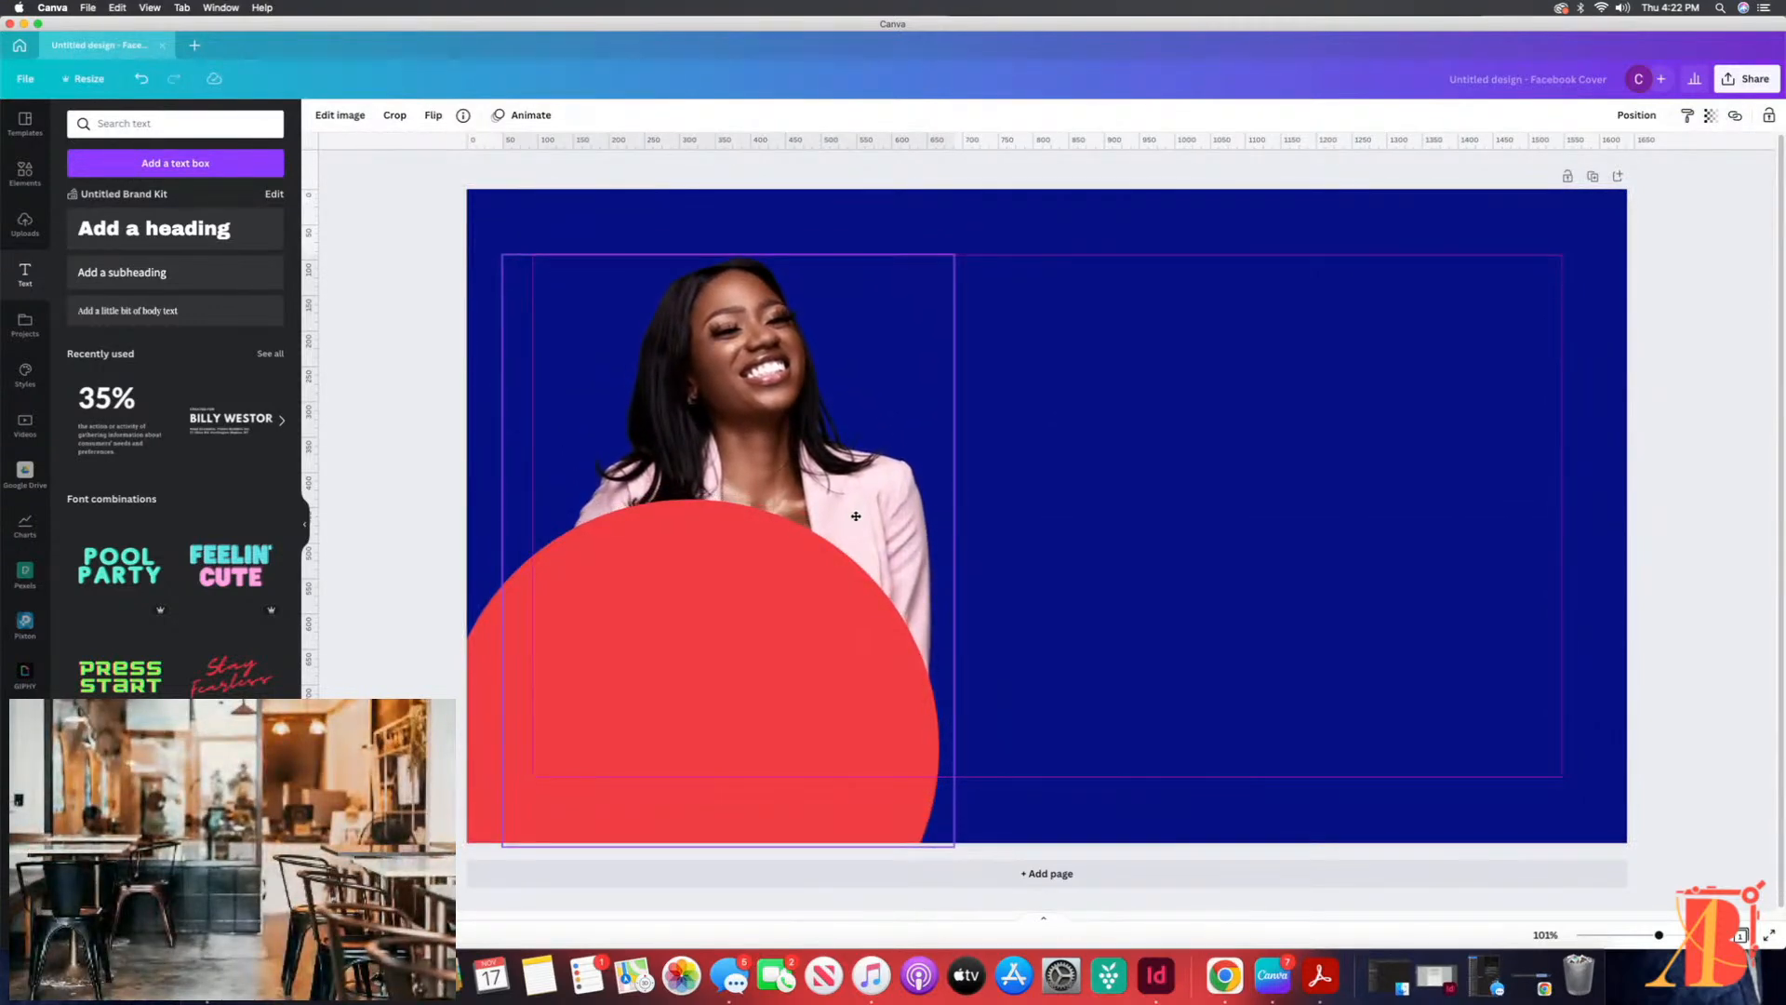
{"action": "mouse_move", "coordinate": [818, 678]}
{"action": "left_mouse_down"}
{"action": "mouse_move", "coordinate": [907, 724]}
{"action": "mouse_move", "coordinate": [1467, 722]}
{"action": "mouse_move", "coordinate": [858, 730]}
{"action": "mouse_move", "coordinate": [822, 712]}
{"action": "left_mouse_up"}
{"action": "left_click_drag", "start_coordinate": [774, 358], "coordinate": [775, 358]}
{"action": "left_click", "coordinate": [1076, 382]}
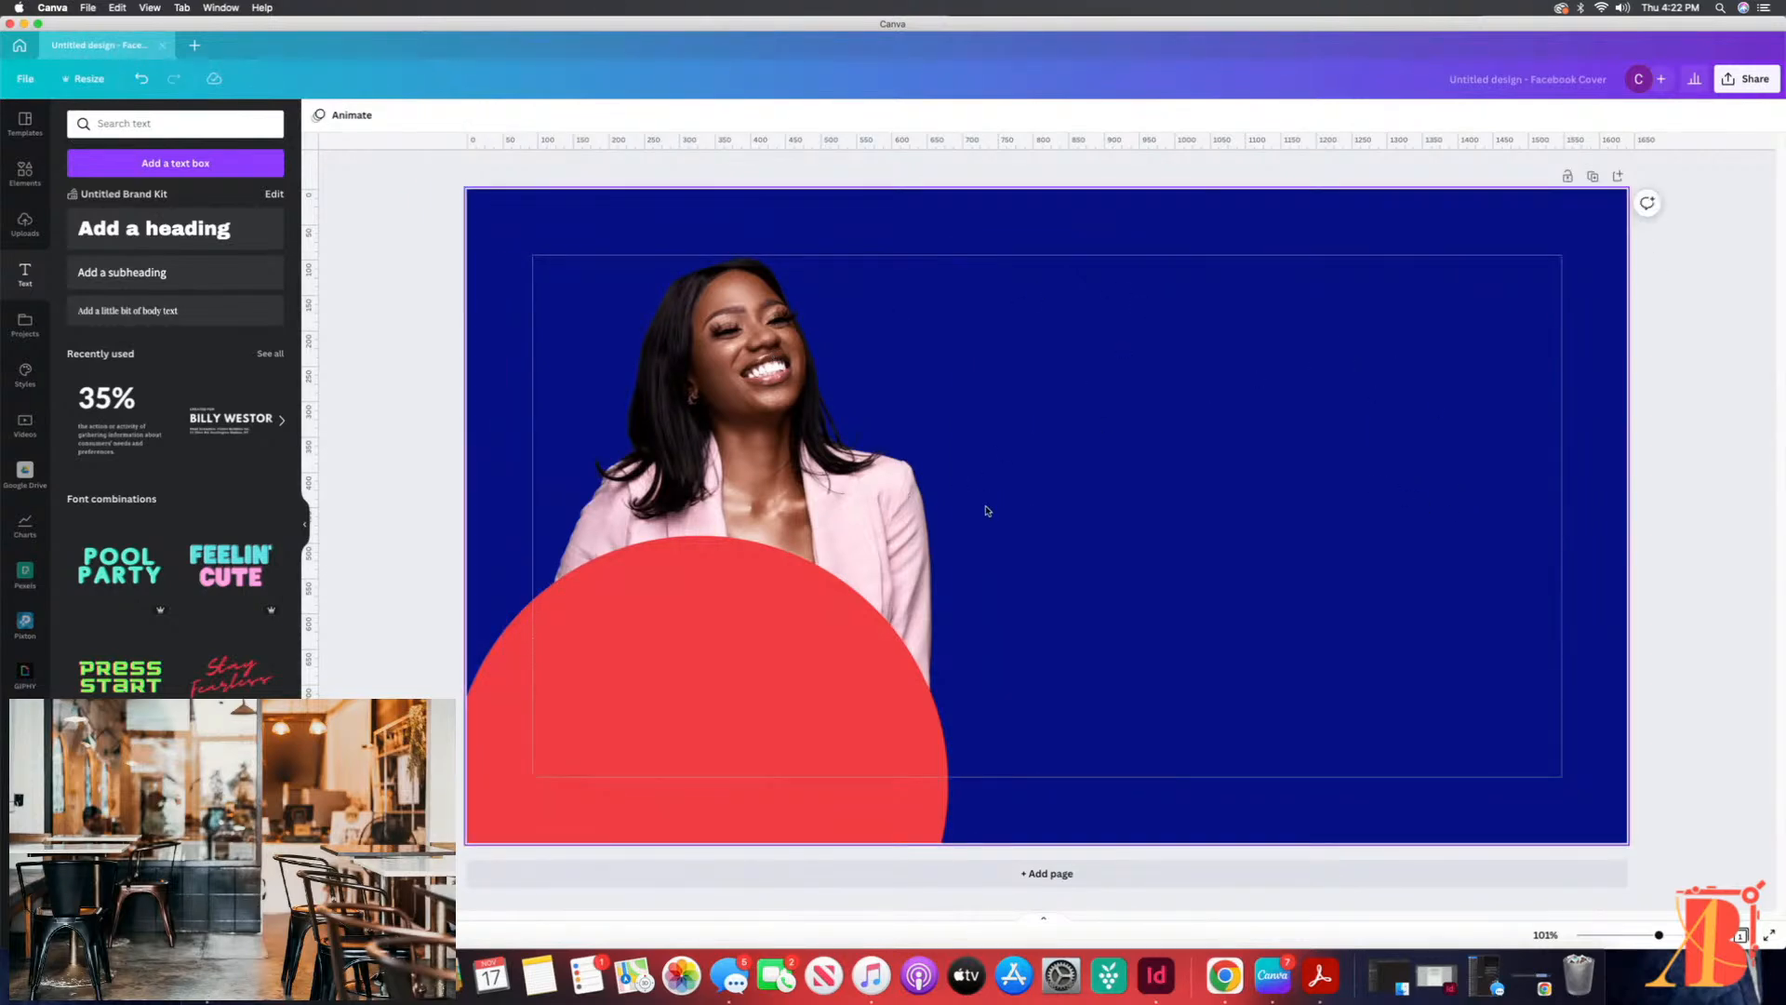
Step: Shift the woman's photo slightly to the right and move the red circle slightly right and up in front of her
{"action": "left_click_drag", "start_coordinate": [828, 498], "coordinate": [855, 494]}
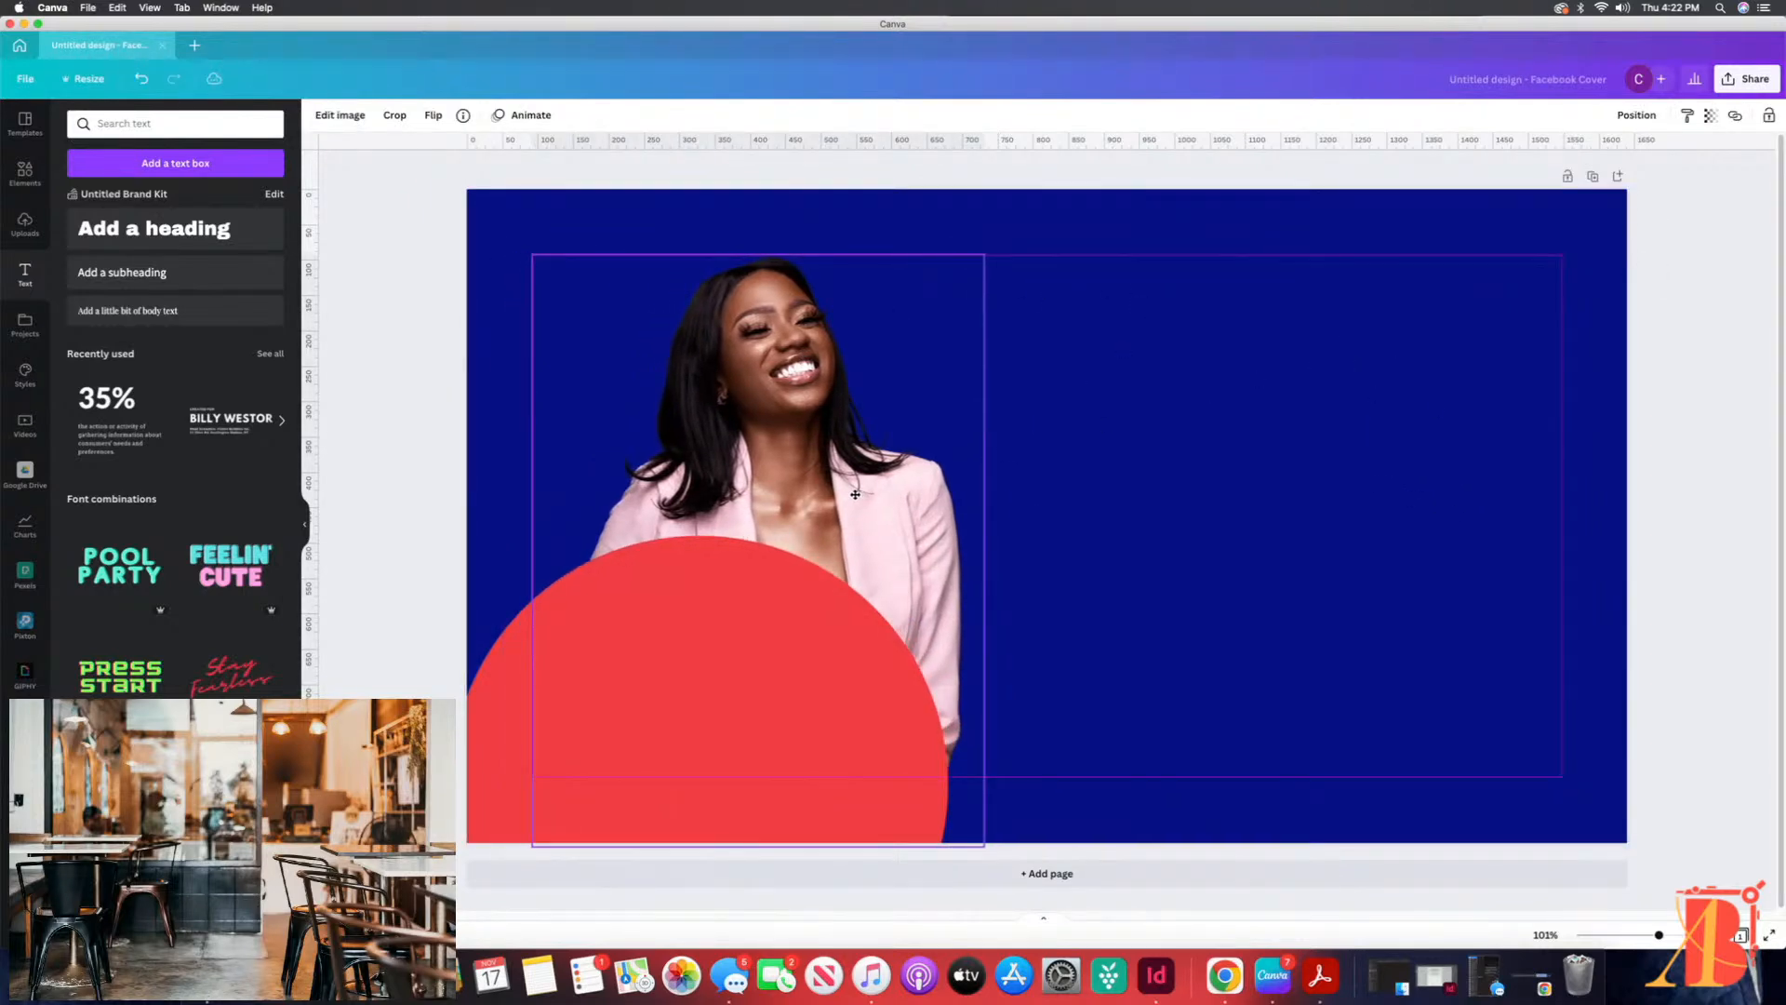
{"action": "left_click", "coordinate": [1156, 470]}
{"action": "left_click_drag", "start_coordinate": [760, 668], "coordinate": [797, 643]}
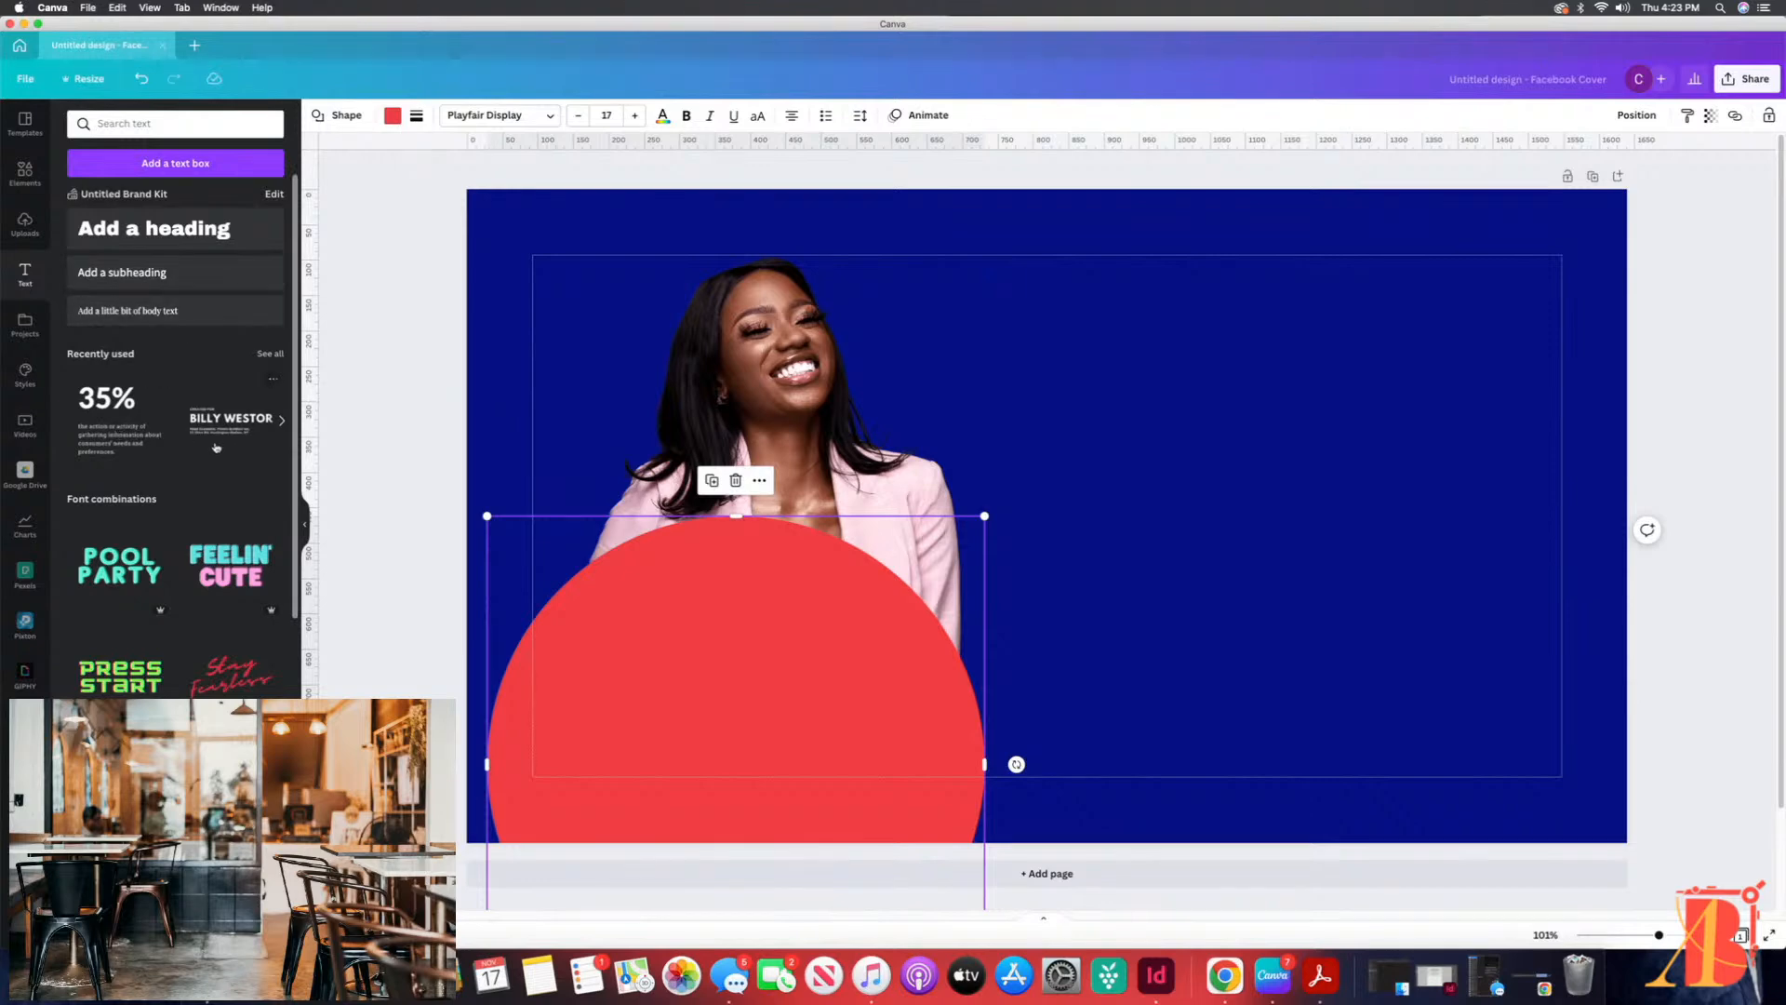
Step: Look through the recently used text styles and the font combinations for a suitable text layout
{"action": "left_click", "coordinate": [275, 354]}
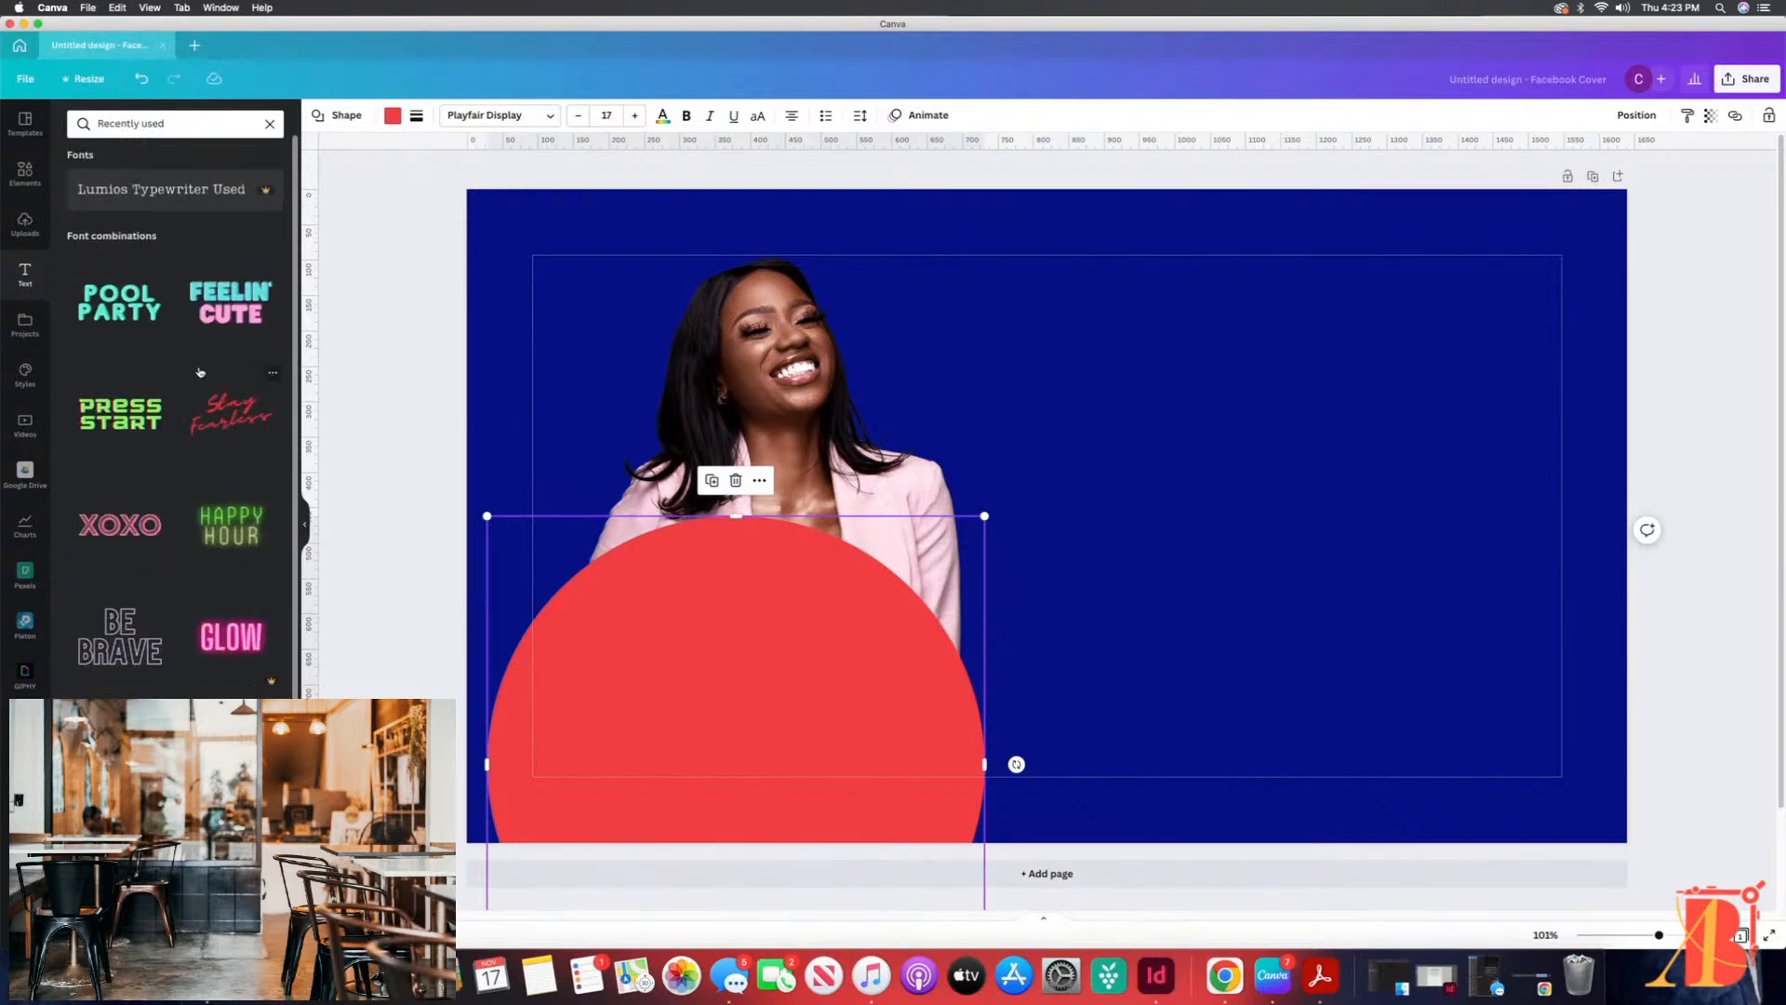
{"action": "scroll", "coordinate": [202, 366], "scroll_direction": "down", "scroll_amount": 10}
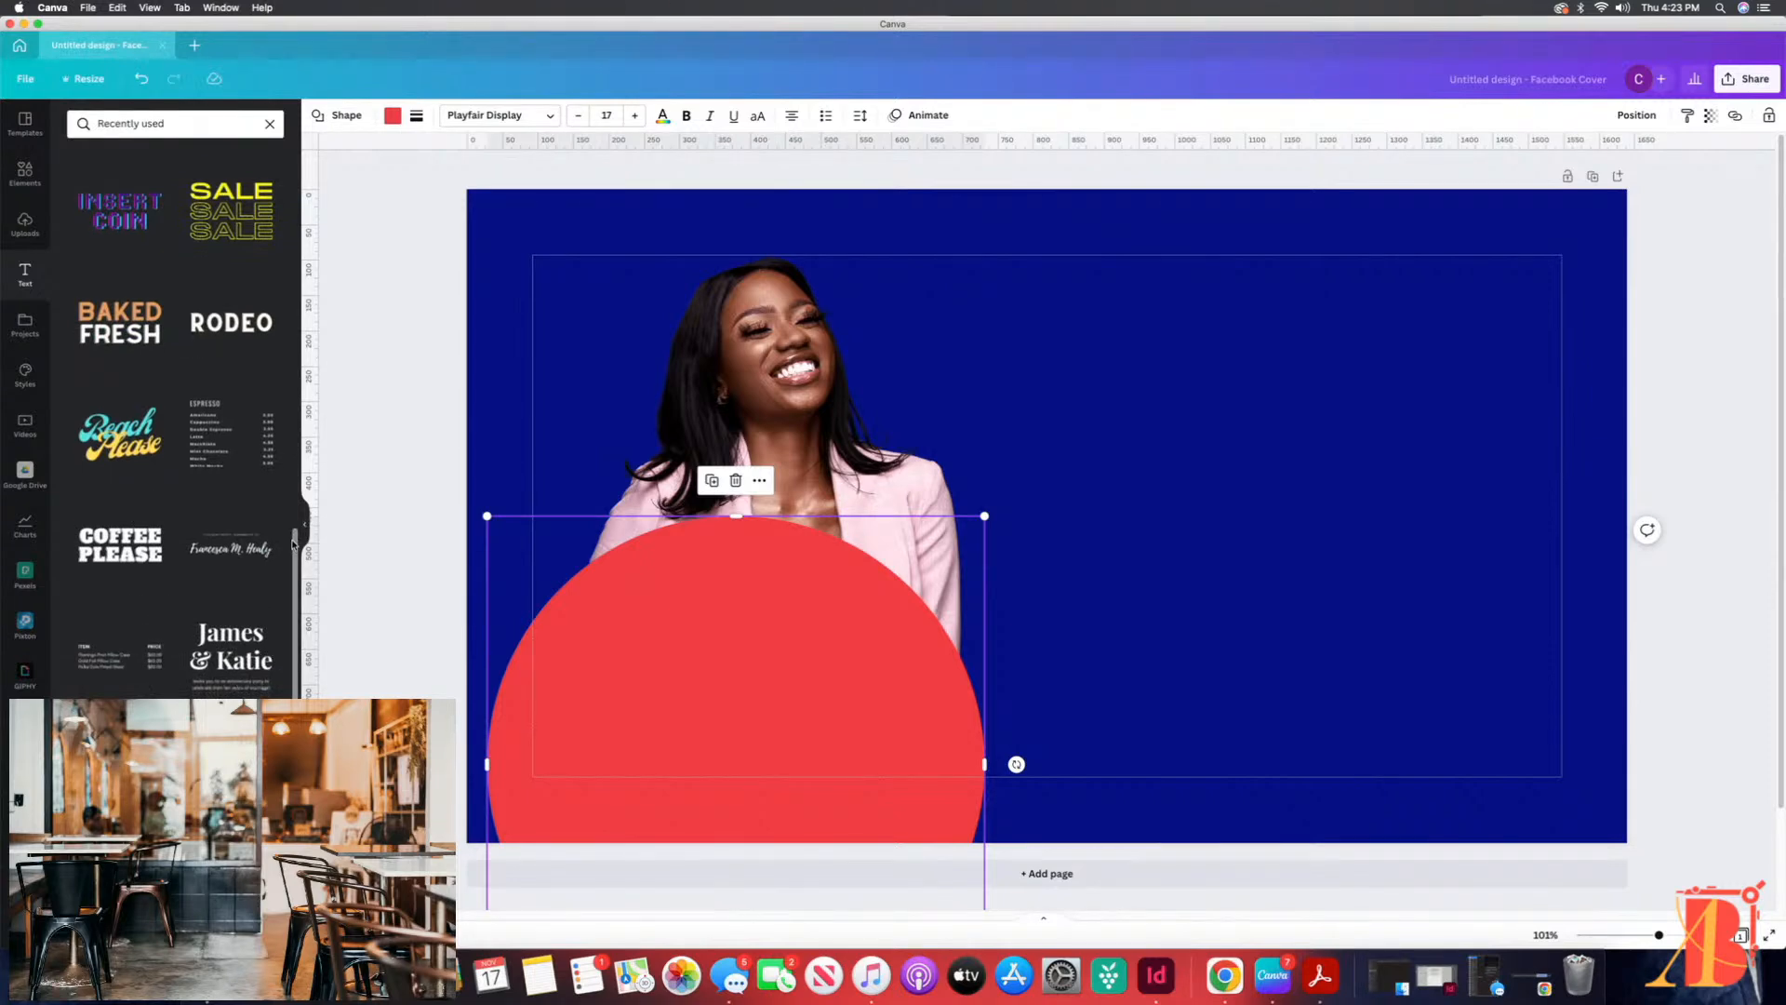
{"action": "scroll", "coordinate": [295, 539], "scroll_direction": "up", "scroll_amount": 10}
{"action": "left_click", "coordinate": [269, 123]}
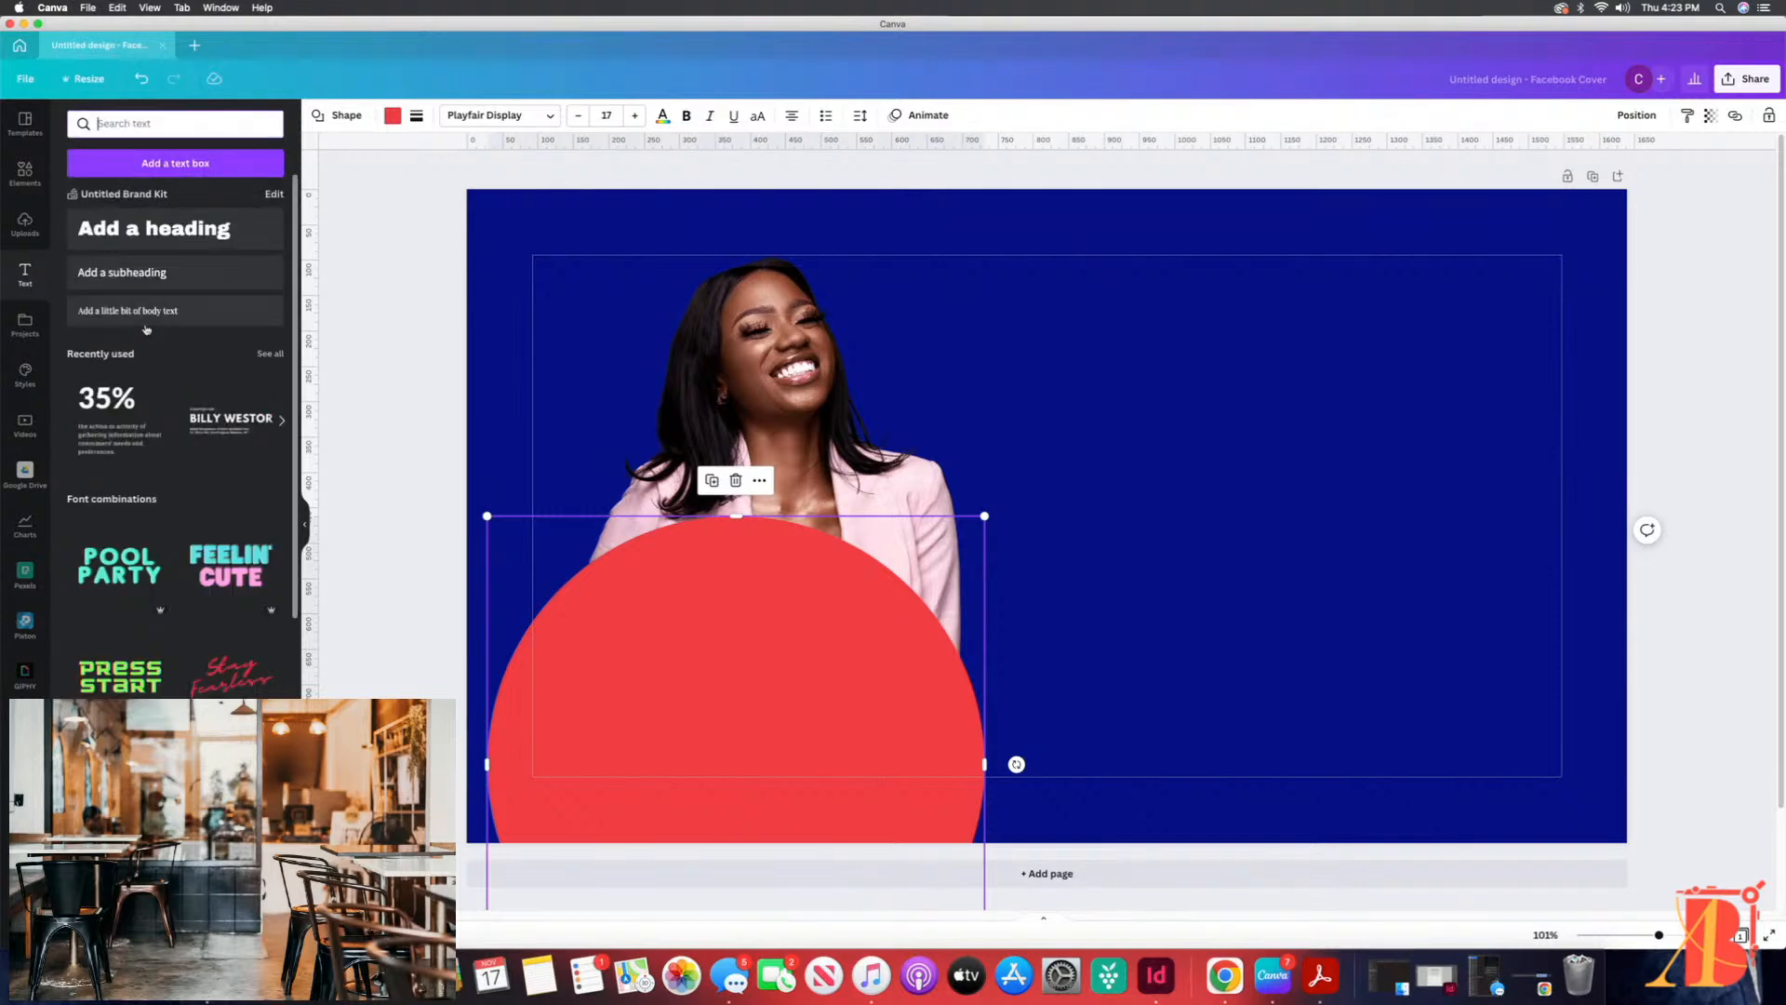
{"action": "scroll", "coordinate": [144, 594], "scroll_direction": "down", "scroll_amount": 15}
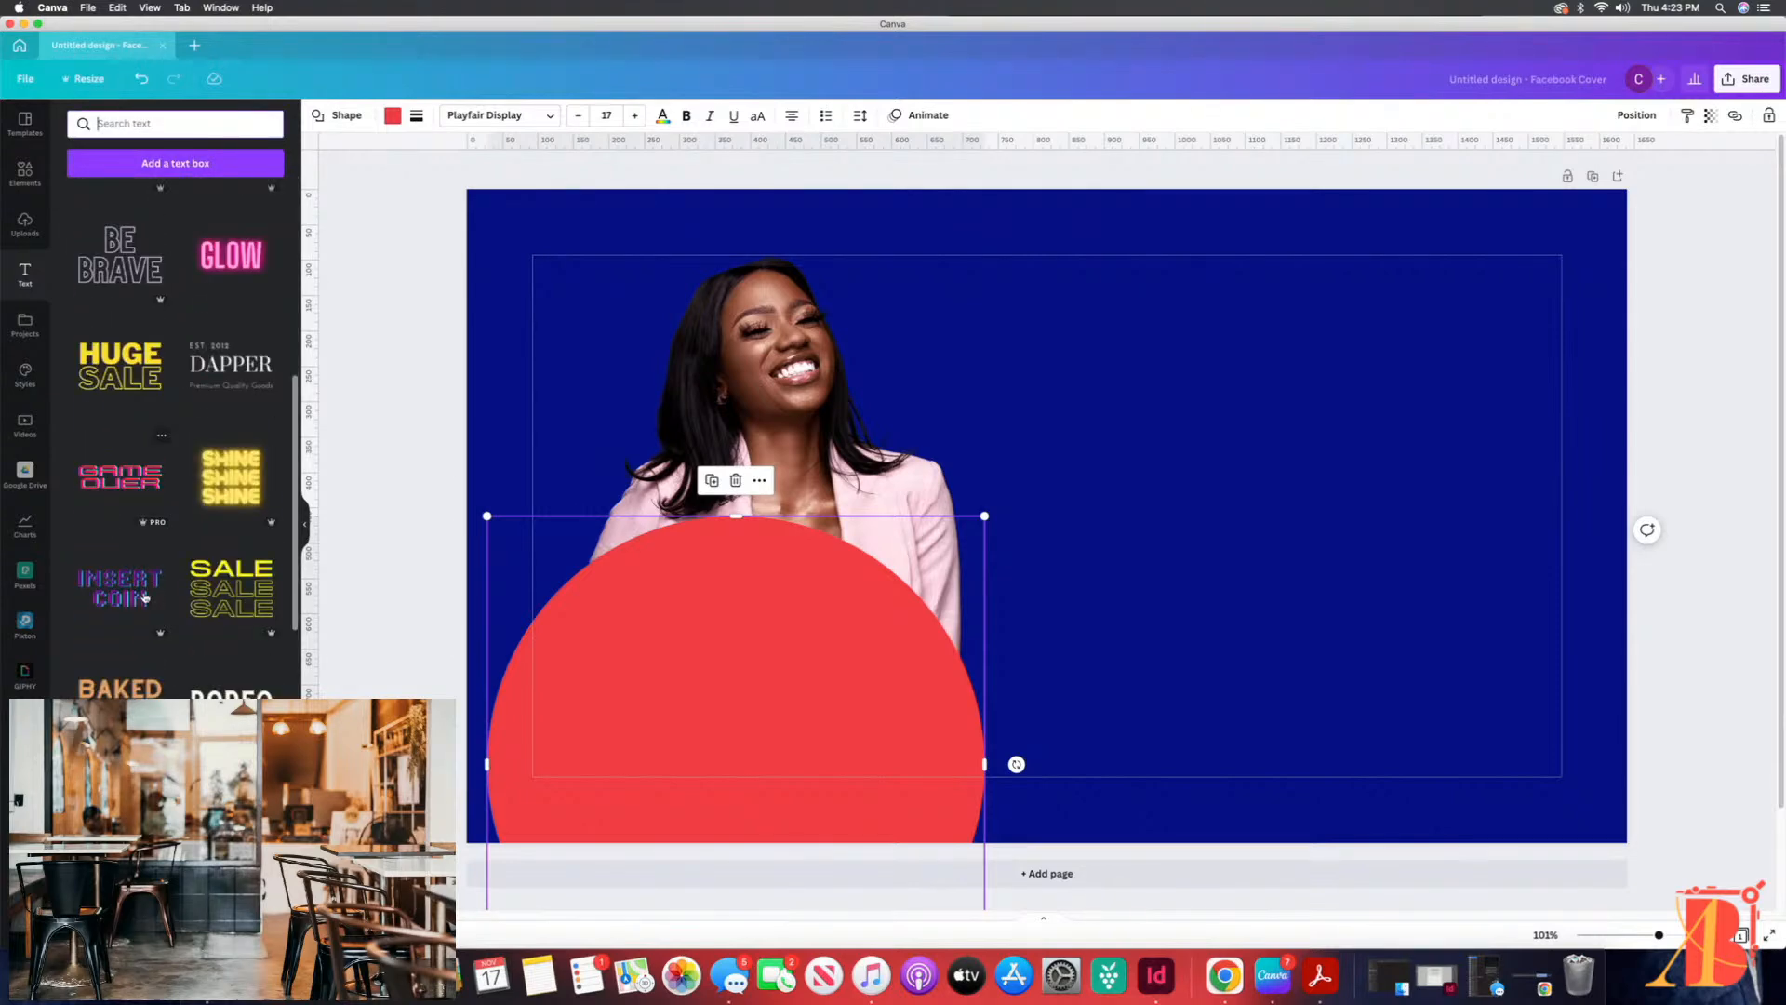
{"action": "scroll", "coordinate": [144, 598], "scroll_direction": "down", "scroll_amount": 15}
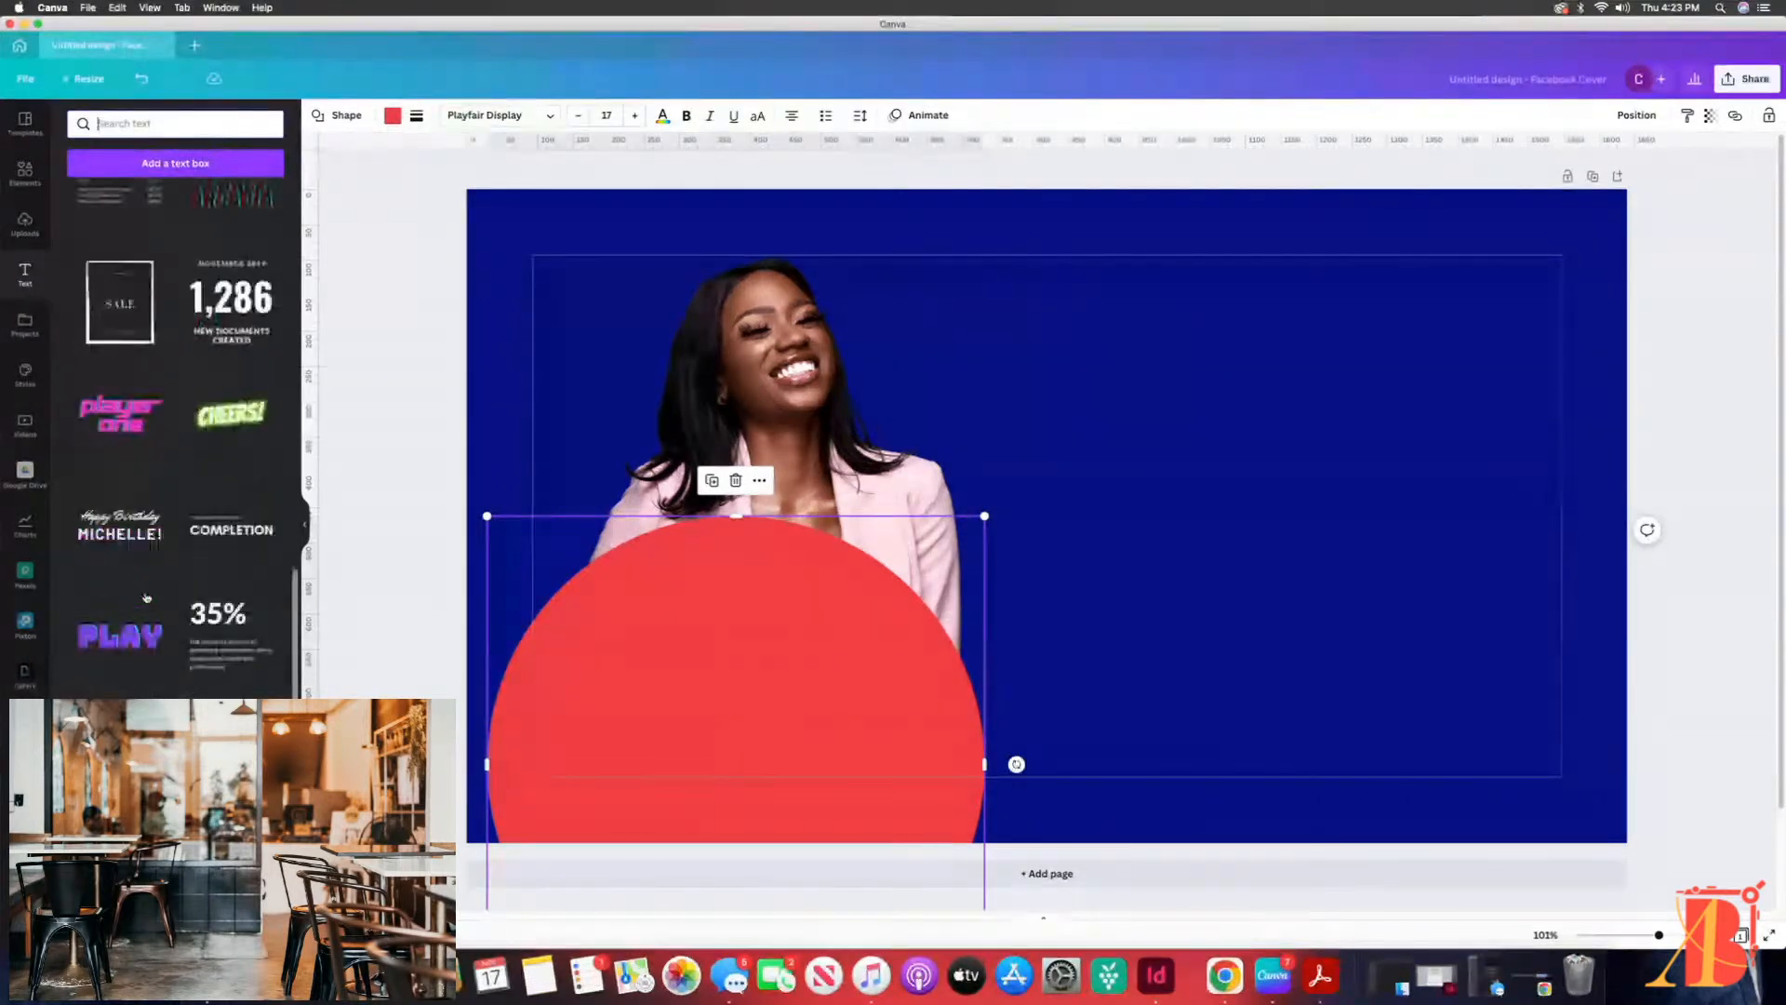
{"action": "scroll", "coordinate": [146, 597], "scroll_direction": "down", "scroll_amount": 15}
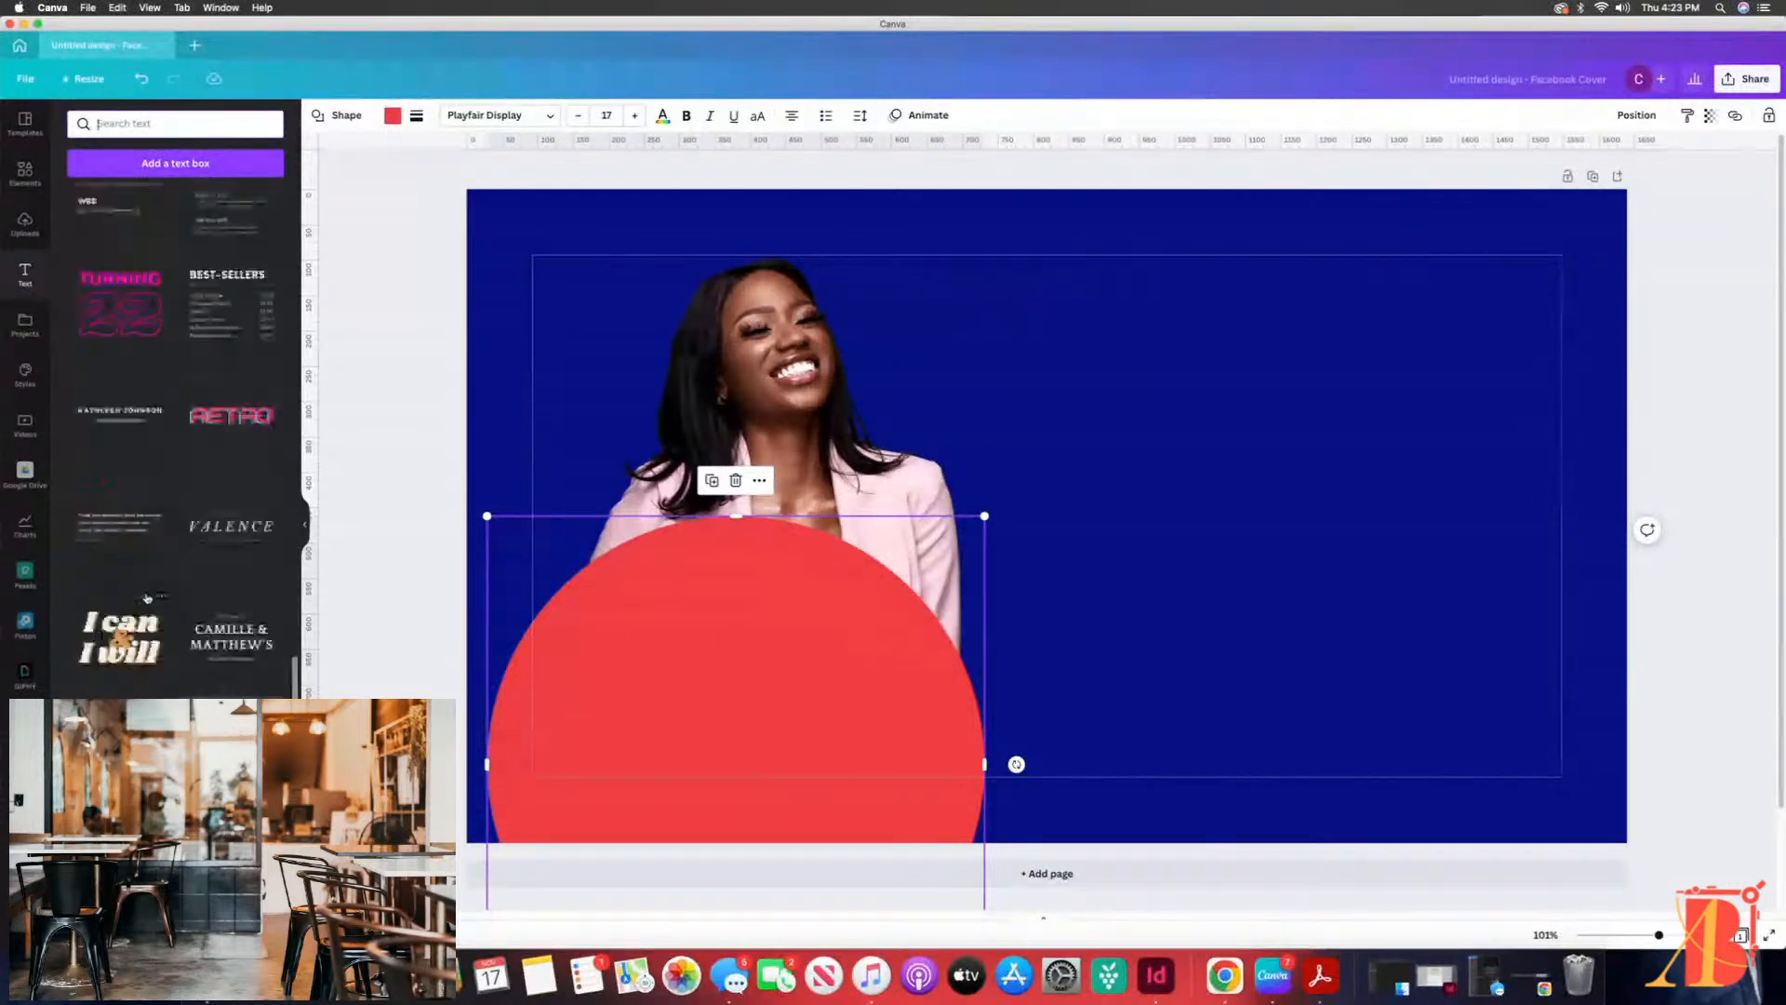
{"action": "scroll", "coordinate": [146, 597], "scroll_direction": "down", "scroll_amount": 15}
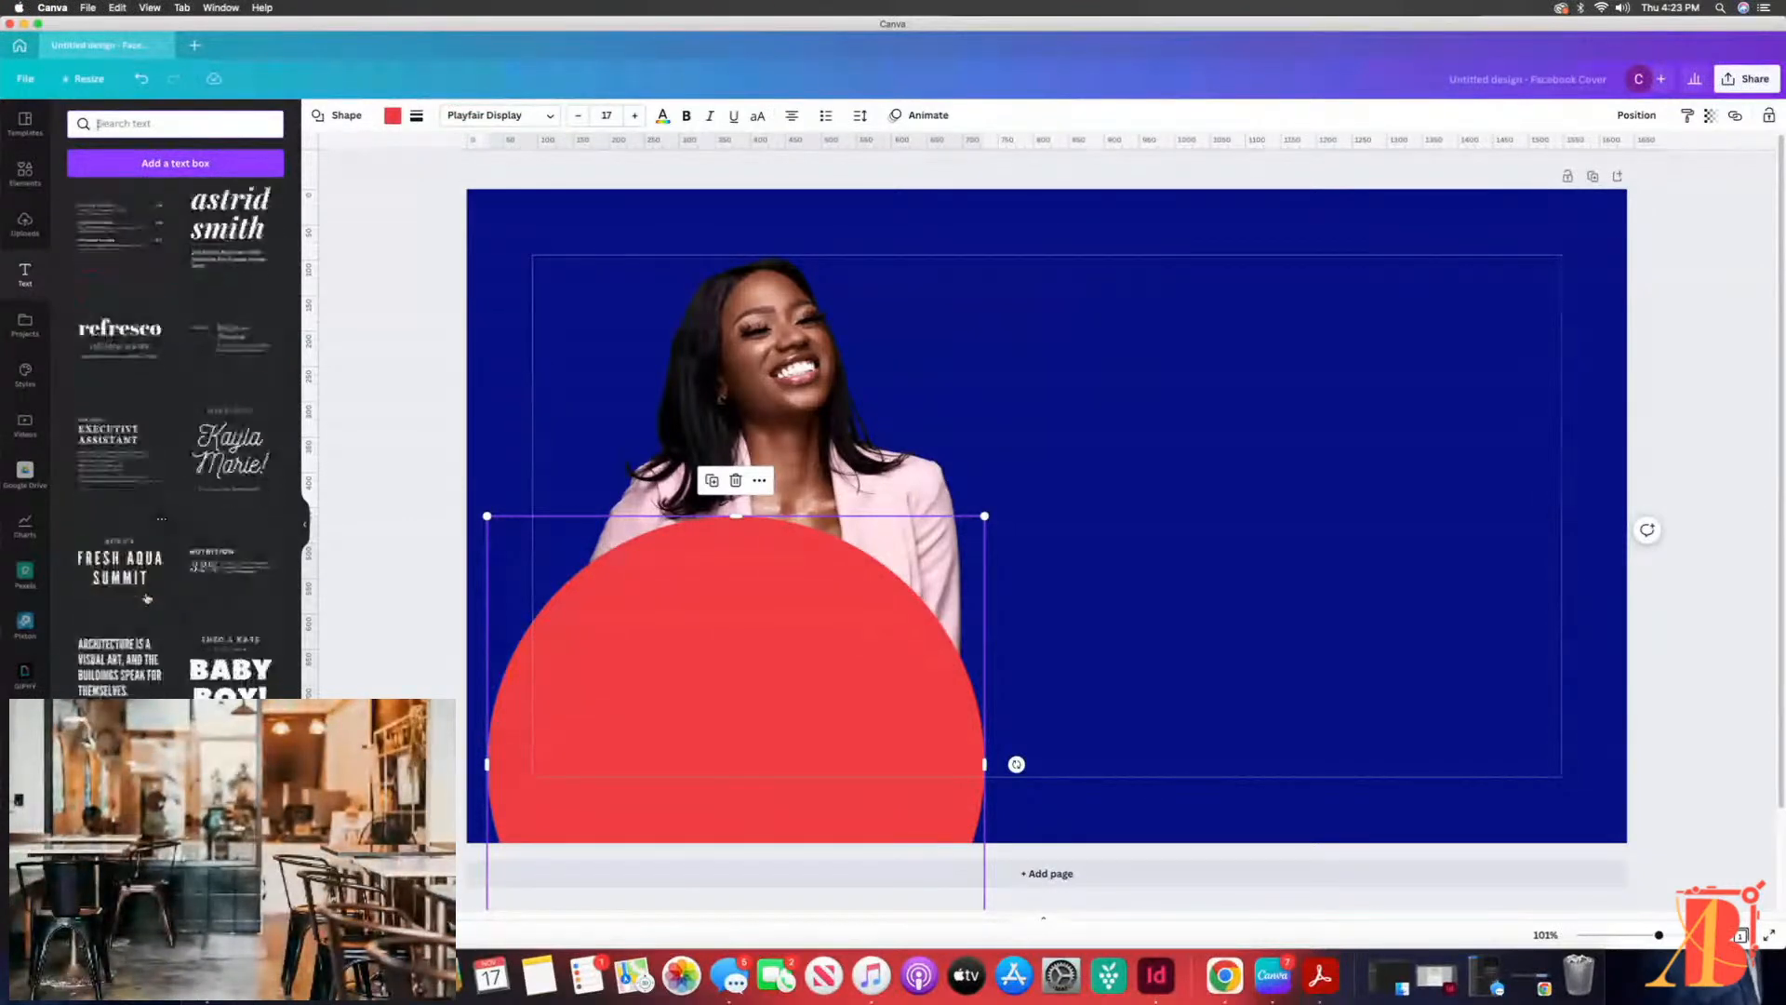
{"action": "scroll", "coordinate": [146, 597], "scroll_direction": "up", "scroll_amount": 20}
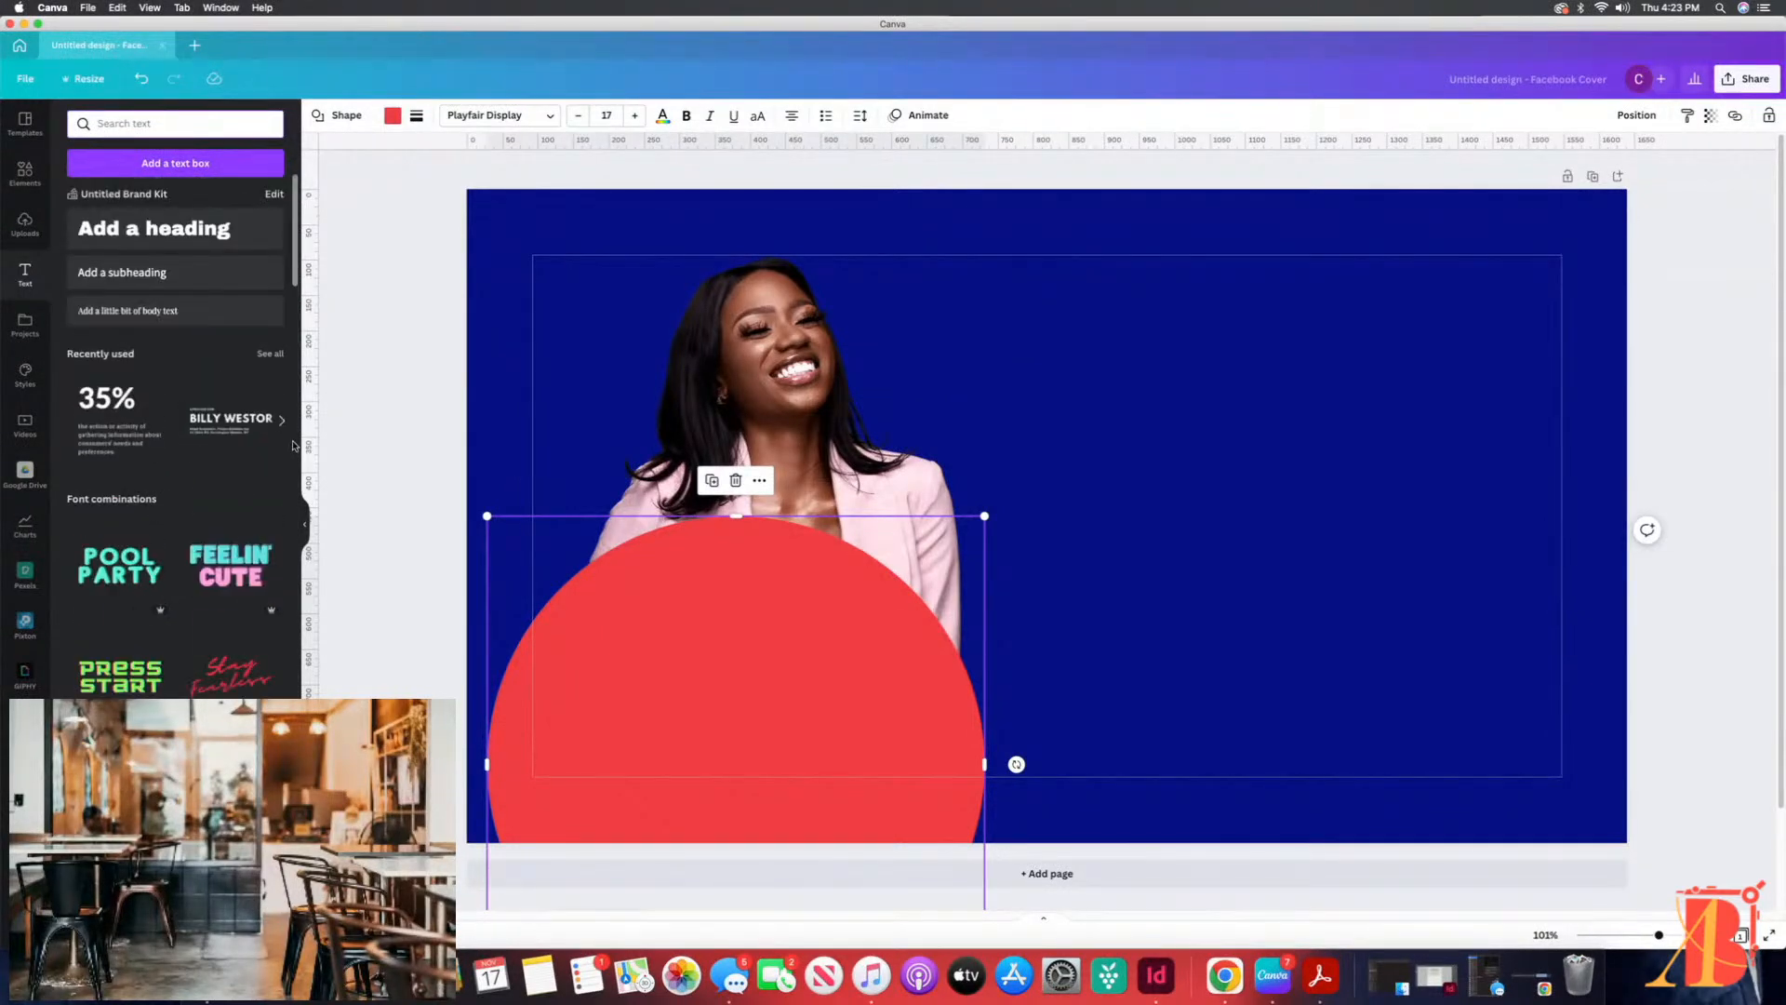
{"action": "left_click", "coordinate": [270, 353]}
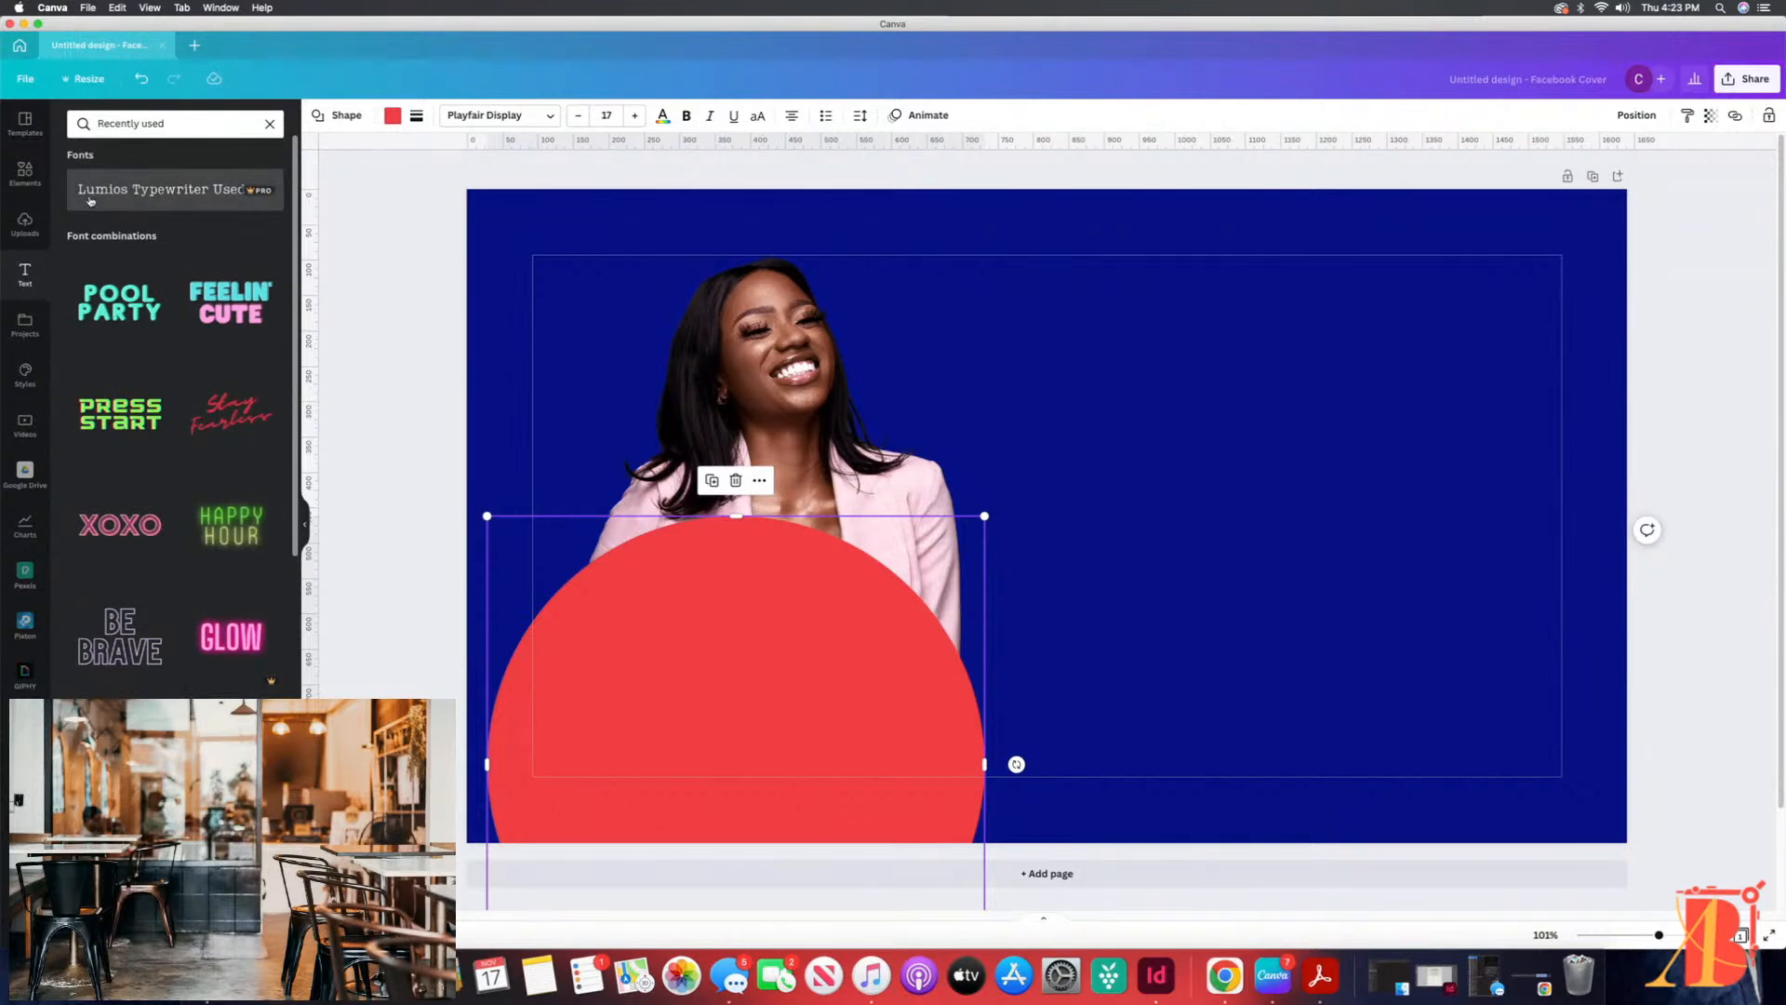
{"action": "left_click", "coordinate": [269, 124]}
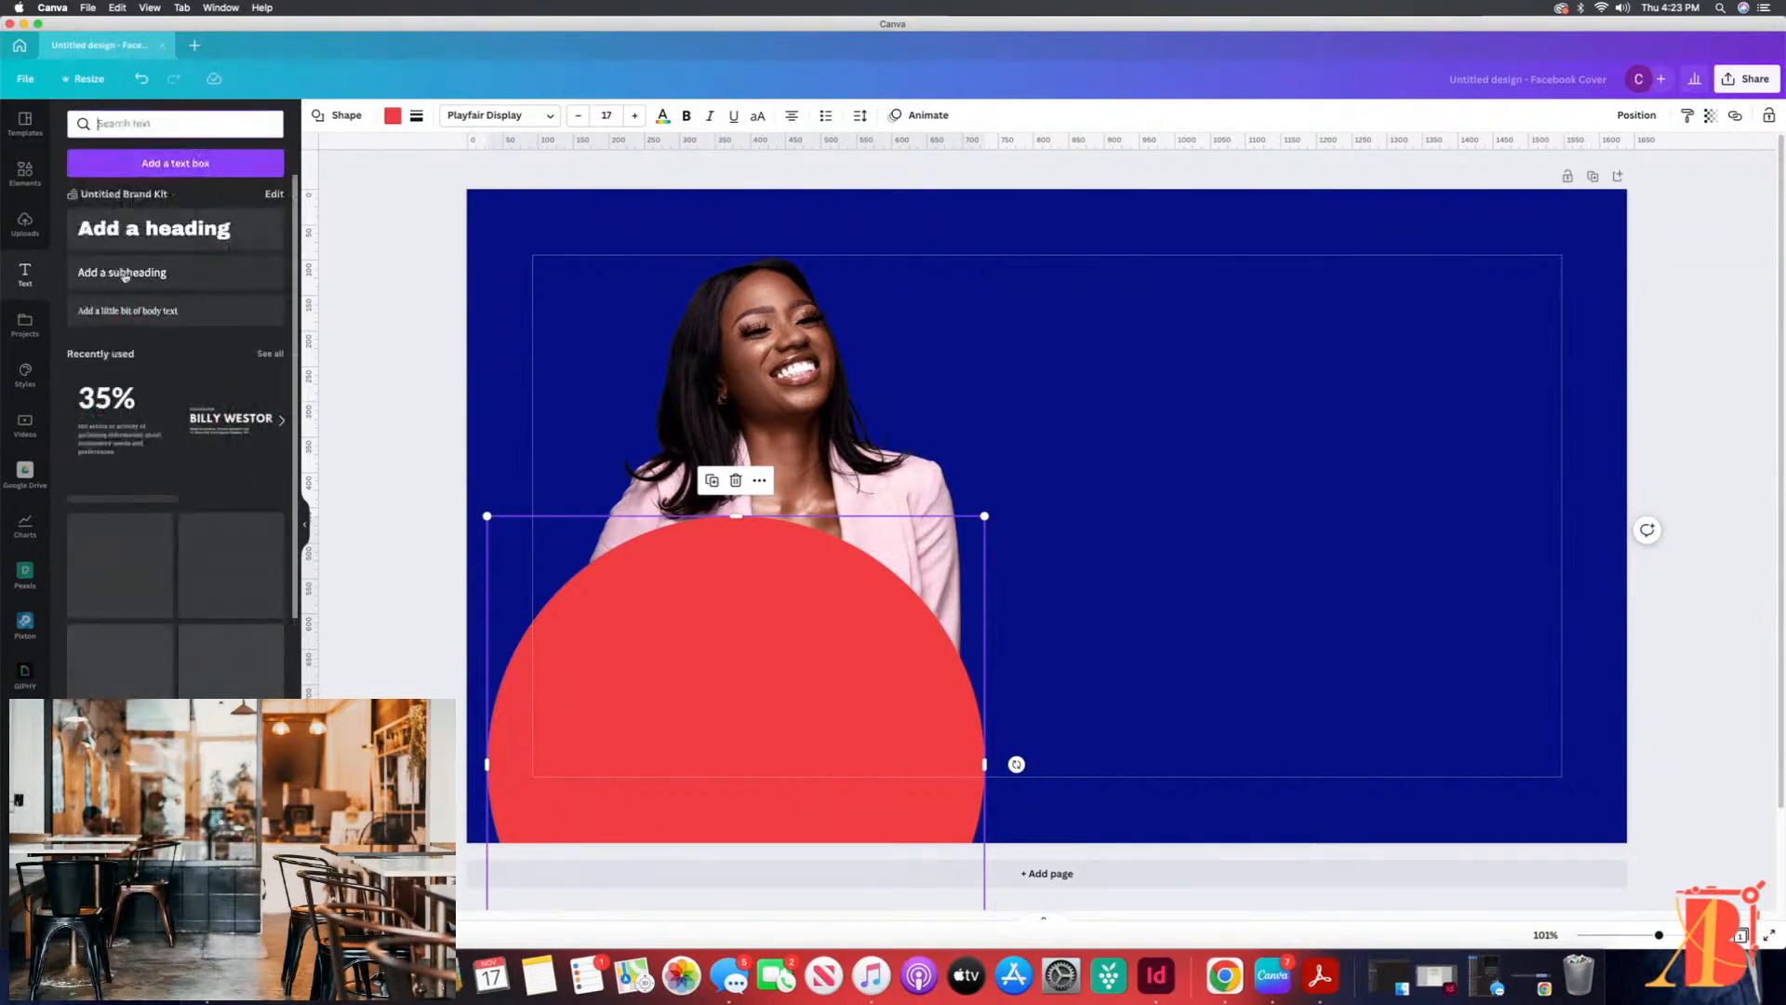
Step: Add the "Design Proposal" font combination and place it on the empty blue area beside the woman
{"action": "scroll", "coordinate": [138, 604], "scroll_direction": "down", "scroll_amount": 15}
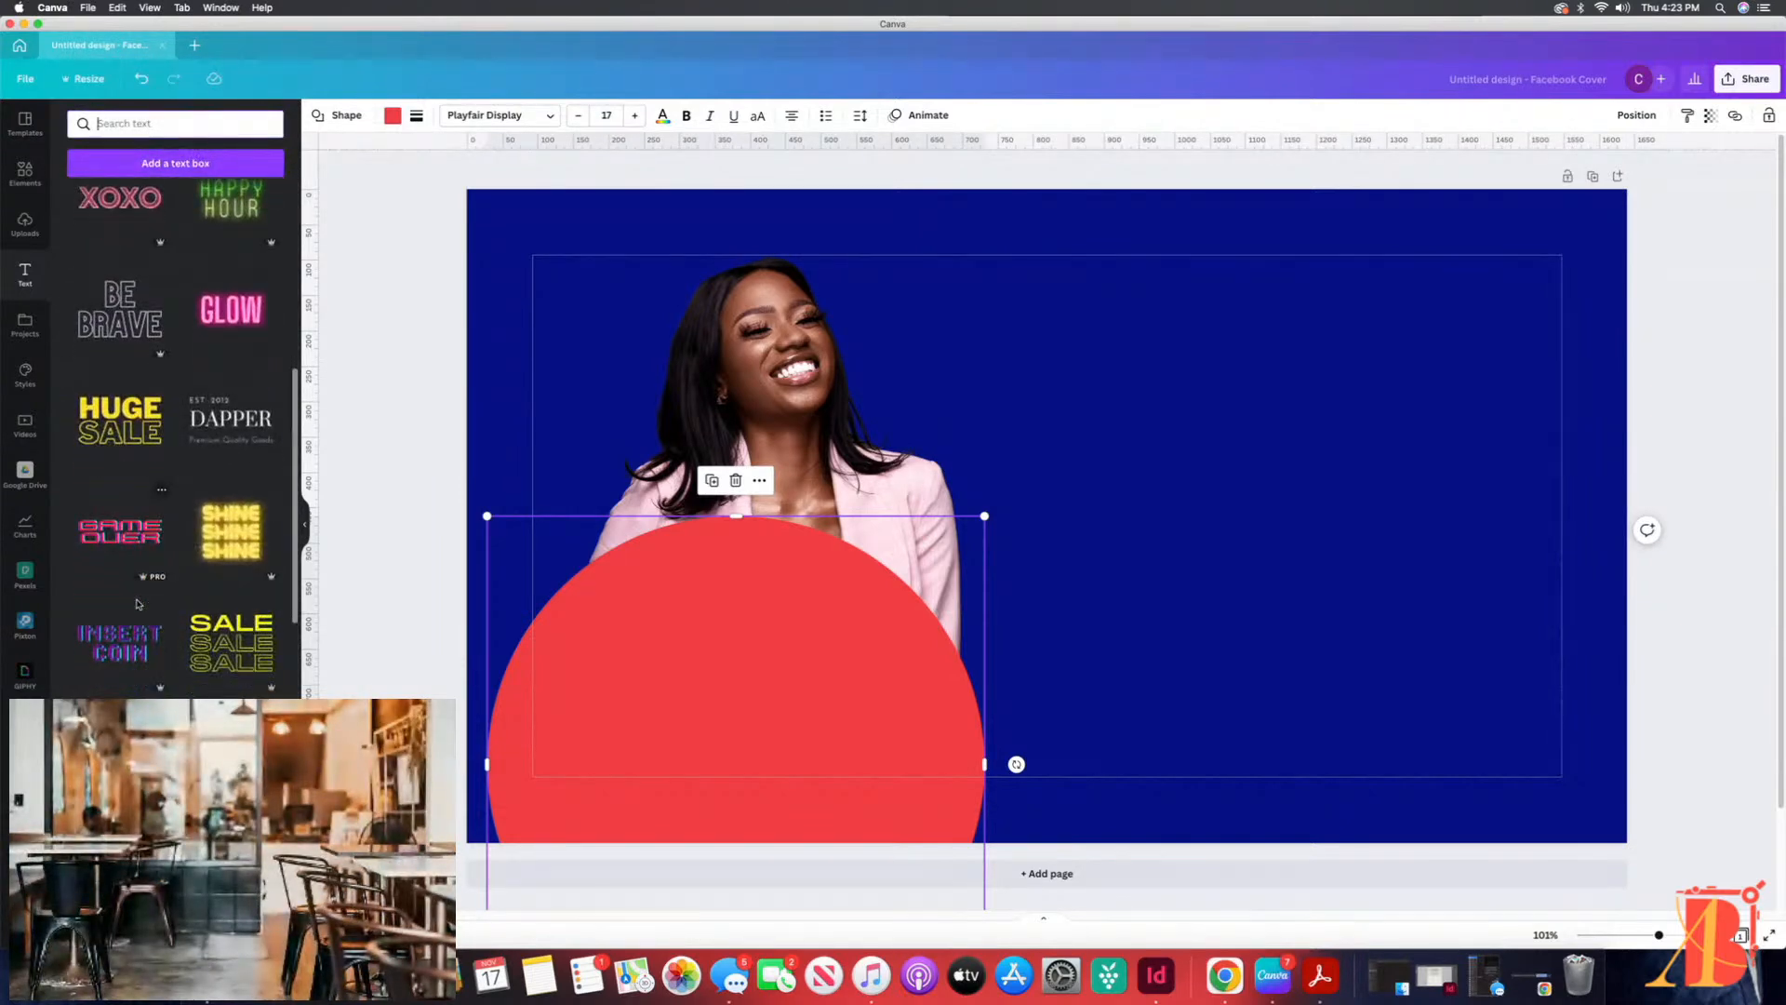
{"action": "scroll", "coordinate": [137, 605], "scroll_direction": "down", "scroll_amount": 10}
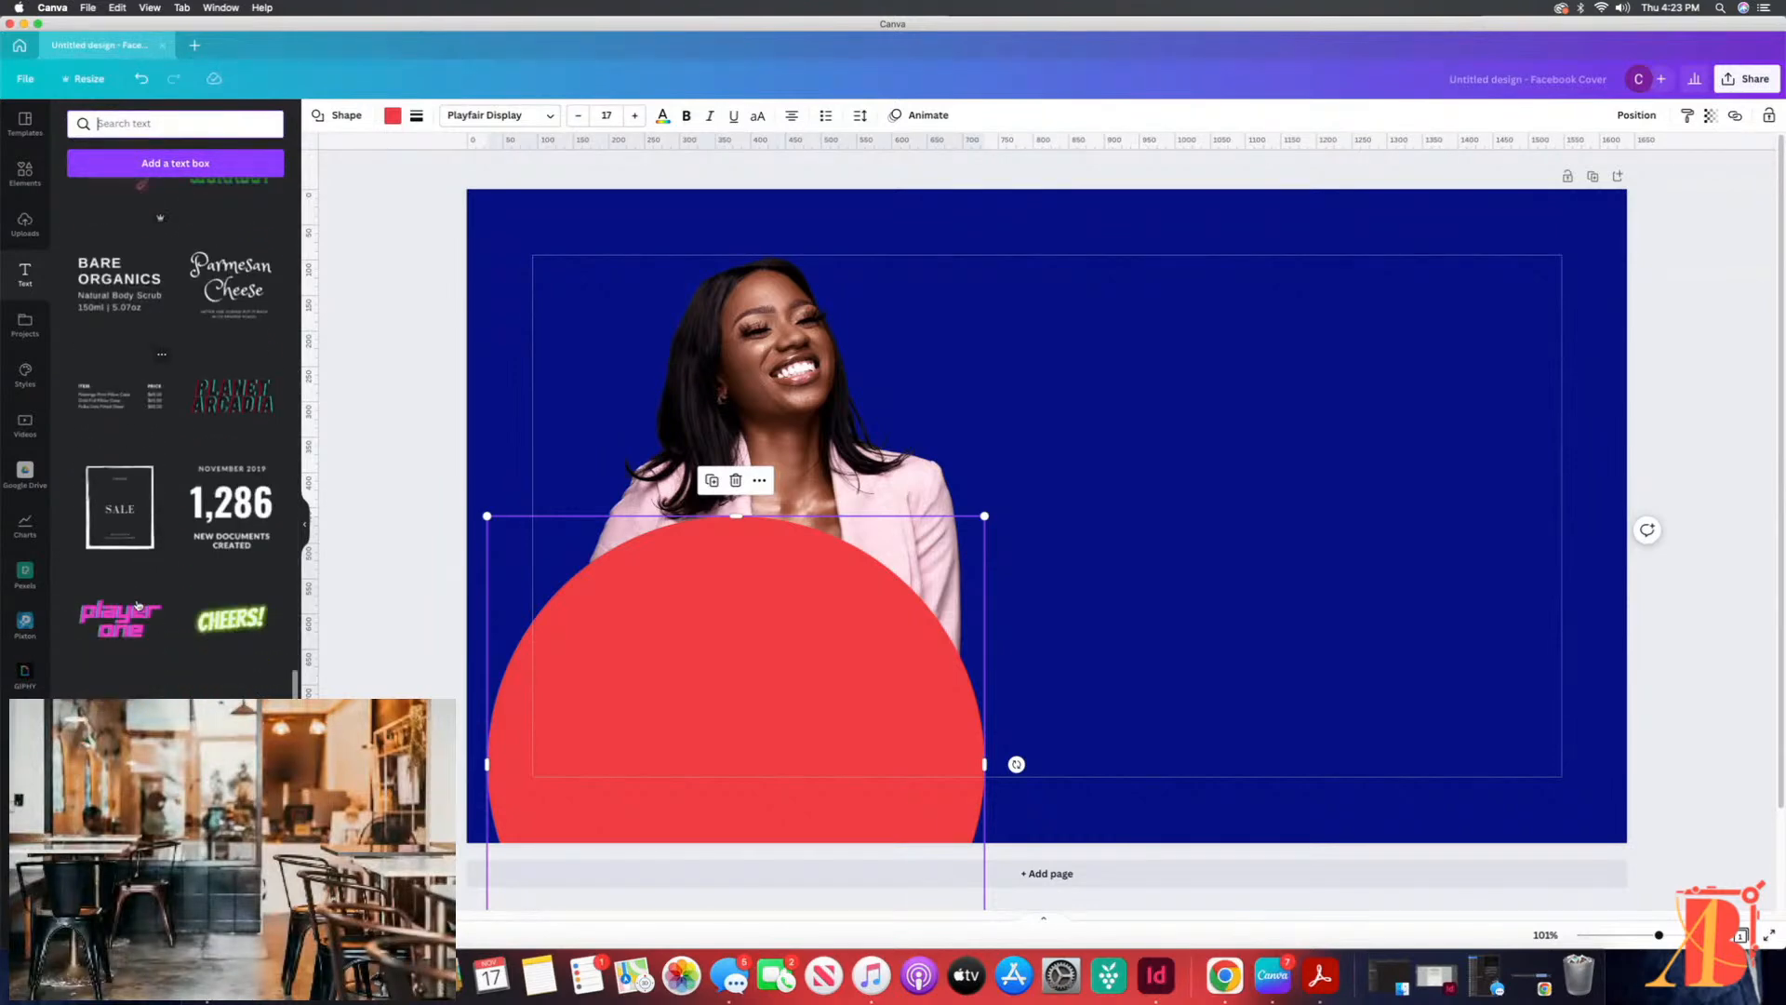
{"action": "scroll", "coordinate": [138, 605], "scroll_direction": "down", "scroll_amount": 10}
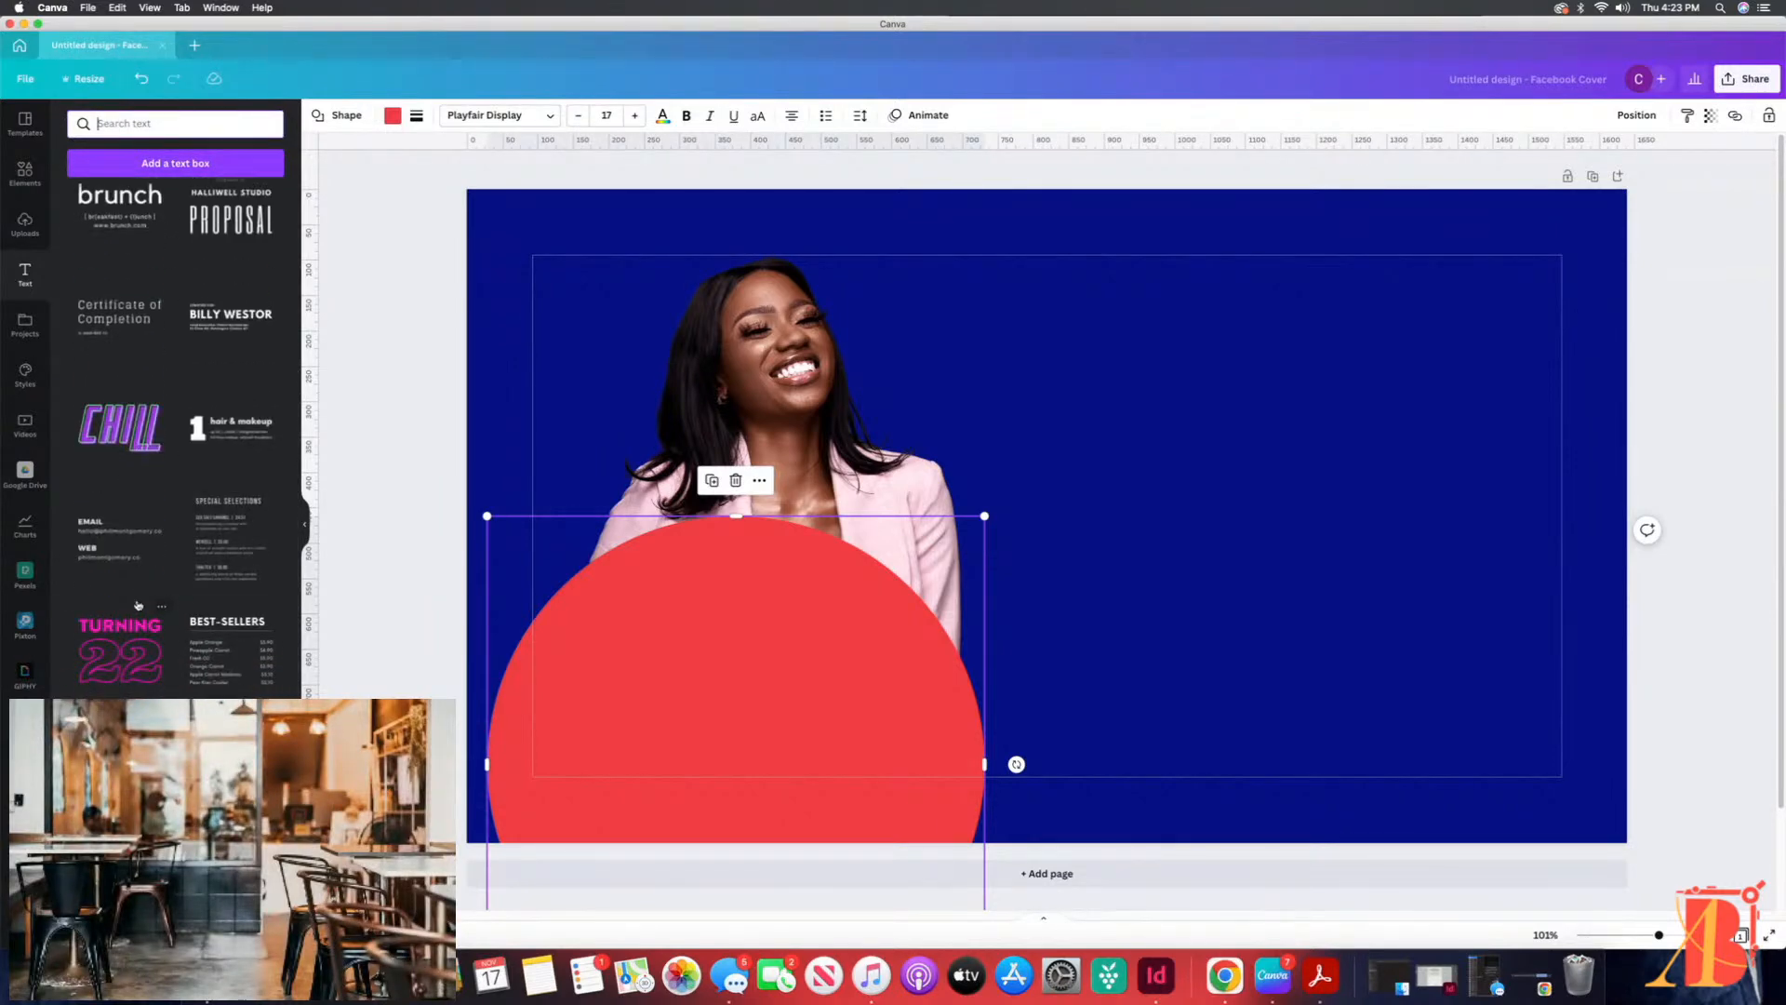
{"action": "scroll", "coordinate": [138, 605], "scroll_direction": "down", "scroll_amount": 3}
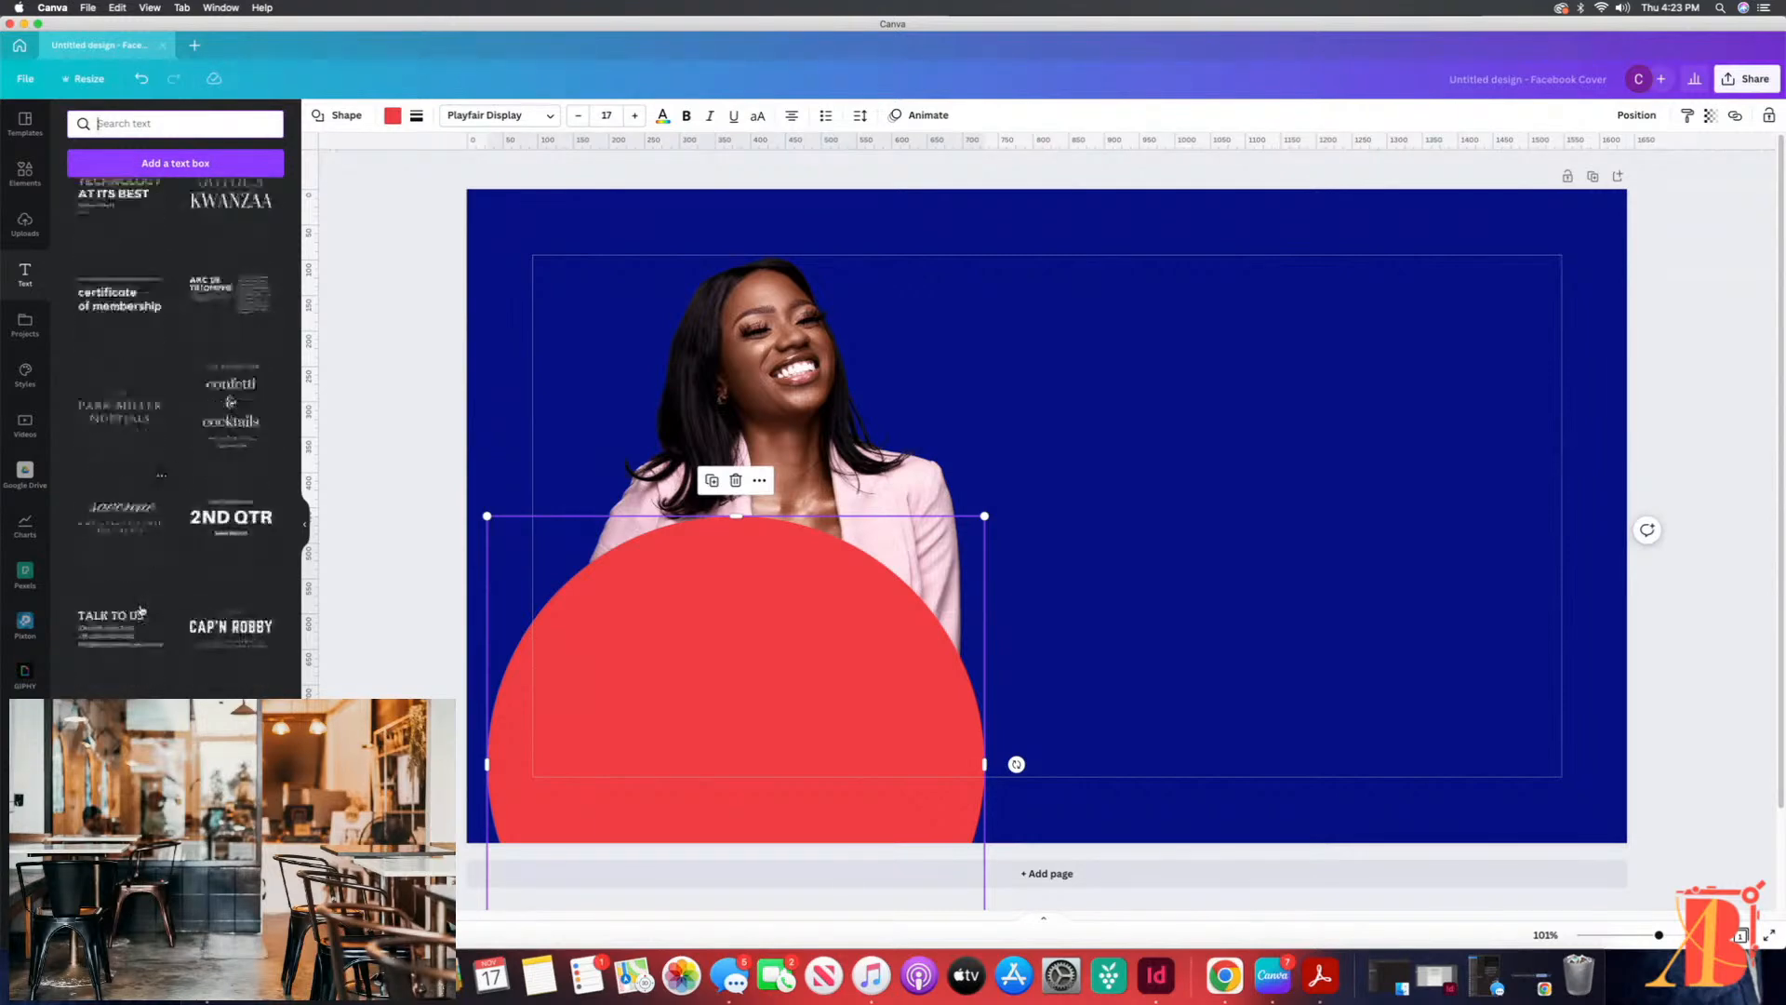
{"action": "scroll", "coordinate": [142, 609], "scroll_direction": "down", "scroll_amount": 2}
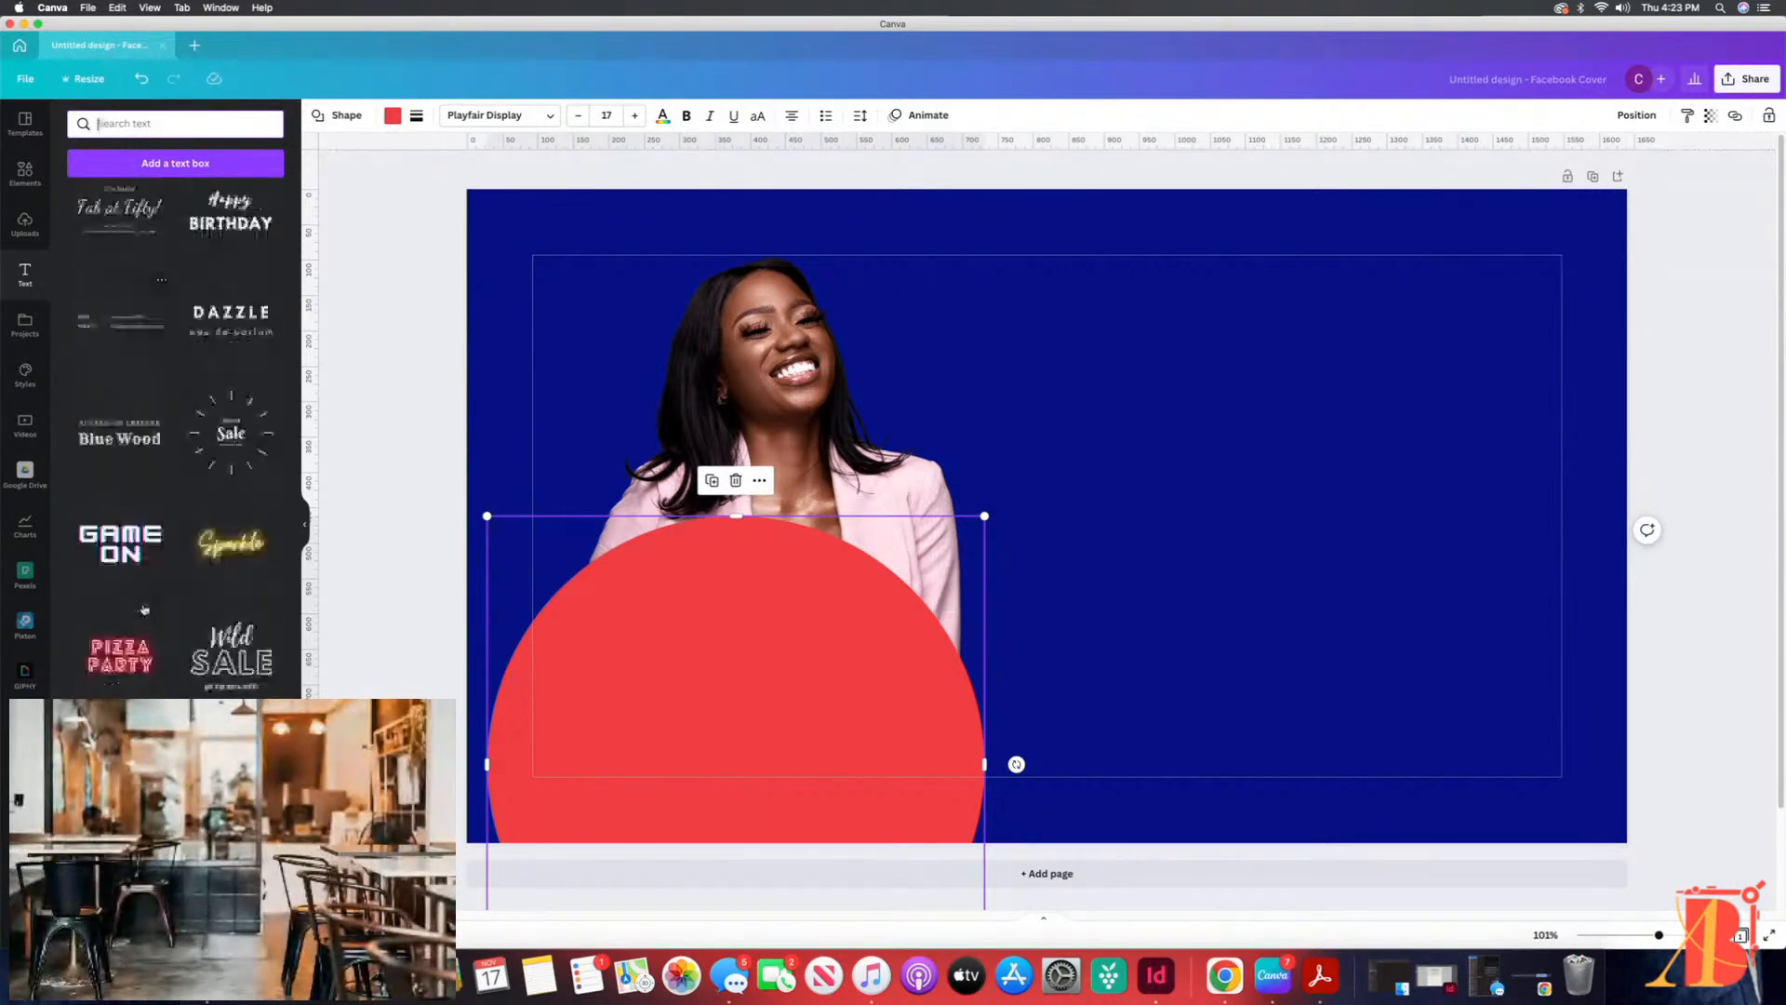
{"action": "scroll", "coordinate": [145, 610], "scroll_direction": "down", "scroll_amount": 5}
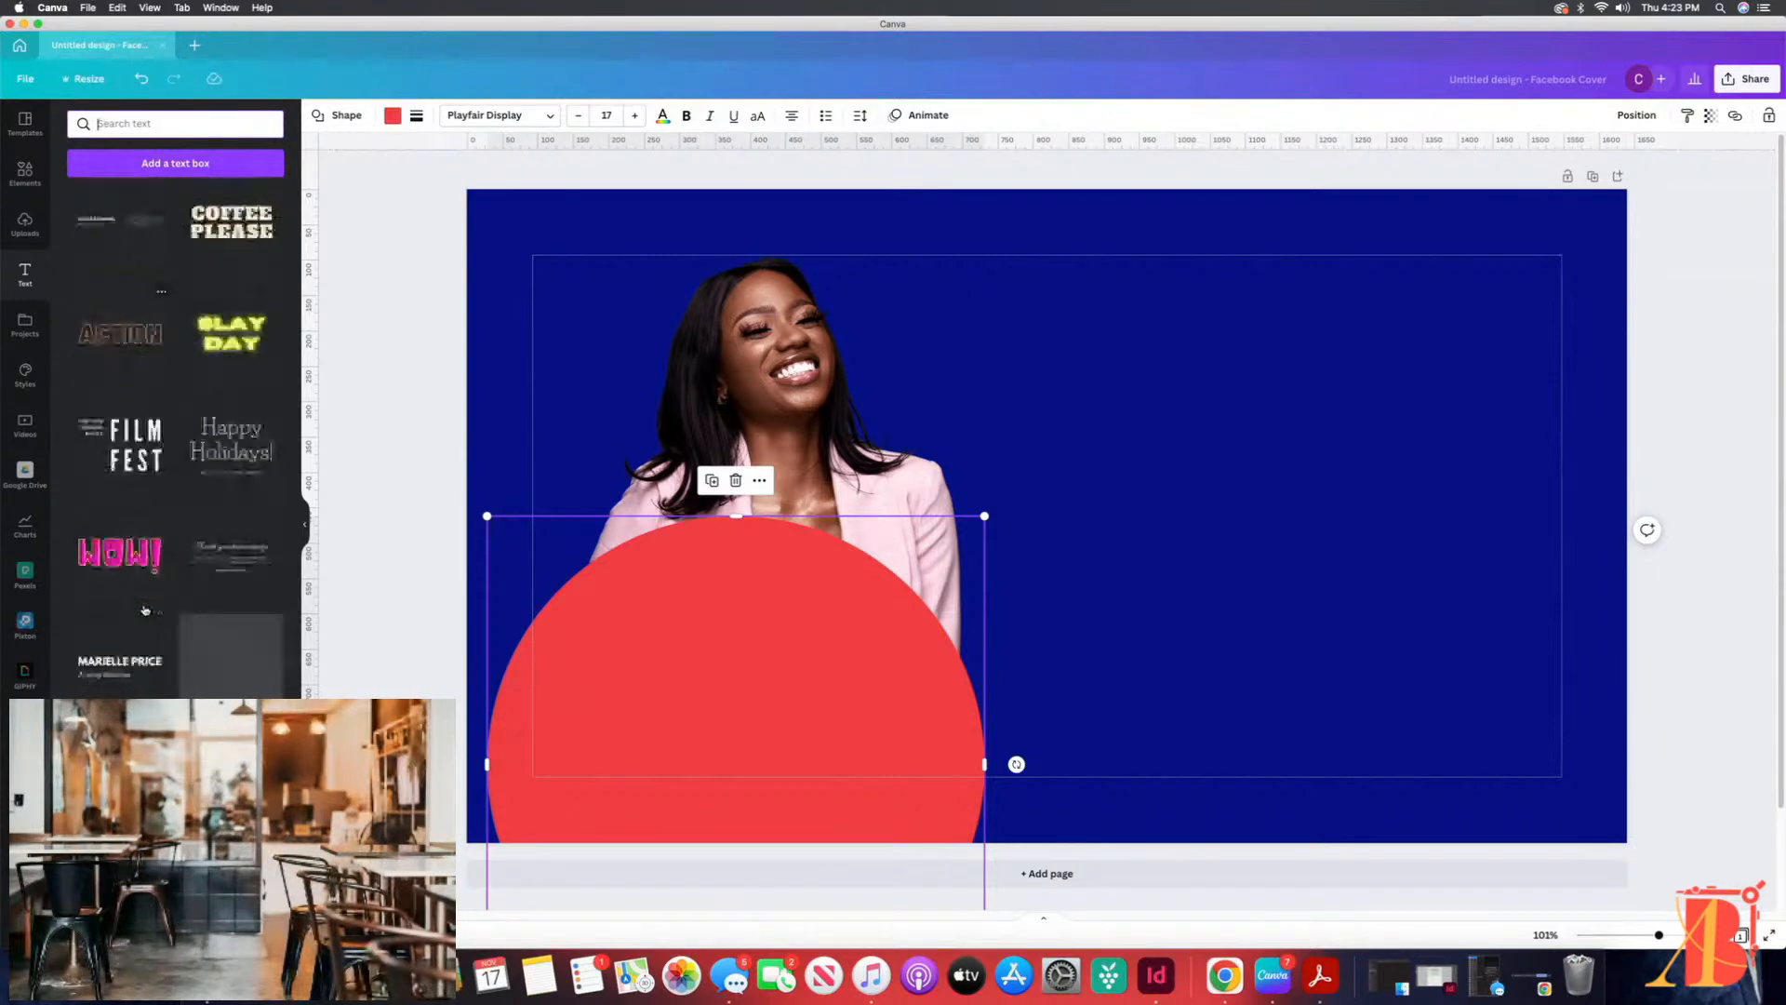
{"action": "scroll", "coordinate": [144, 610], "scroll_direction": "down", "scroll_amount": 15}
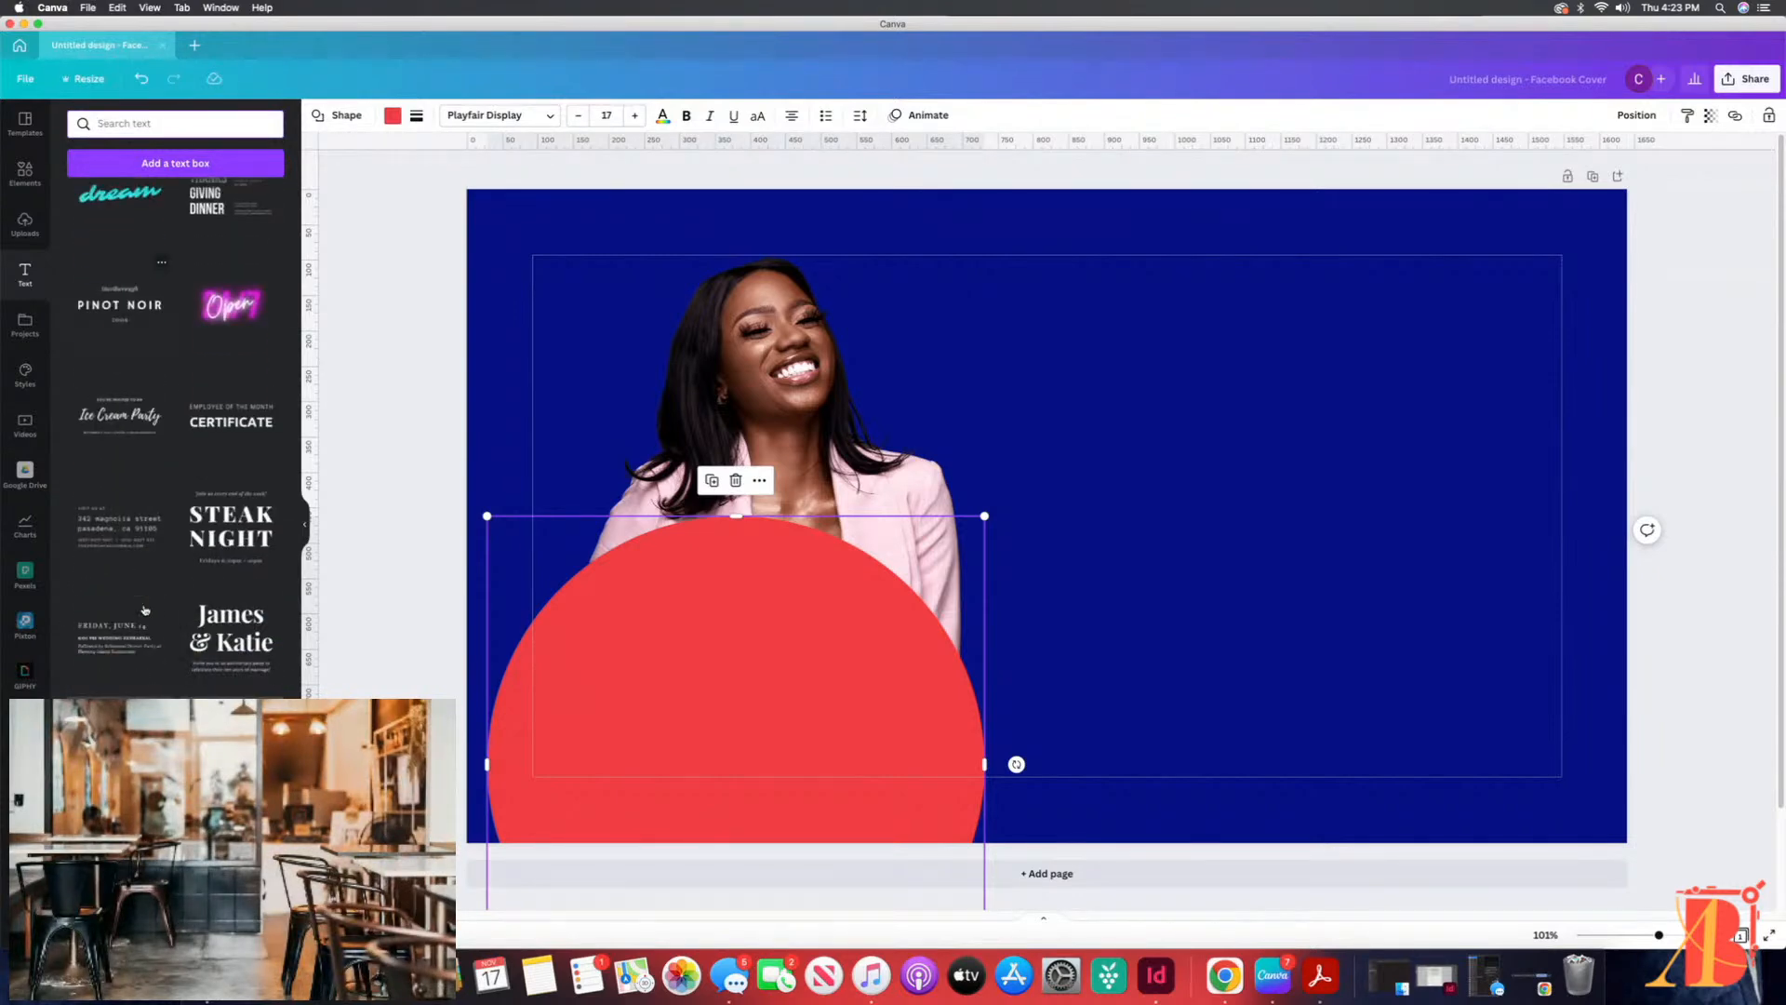
{"action": "scroll", "coordinate": [144, 610], "scroll_direction": "down", "scroll_amount": 3}
{"action": "scroll", "coordinate": [145, 610], "scroll_direction": "up", "scroll_amount": 7}
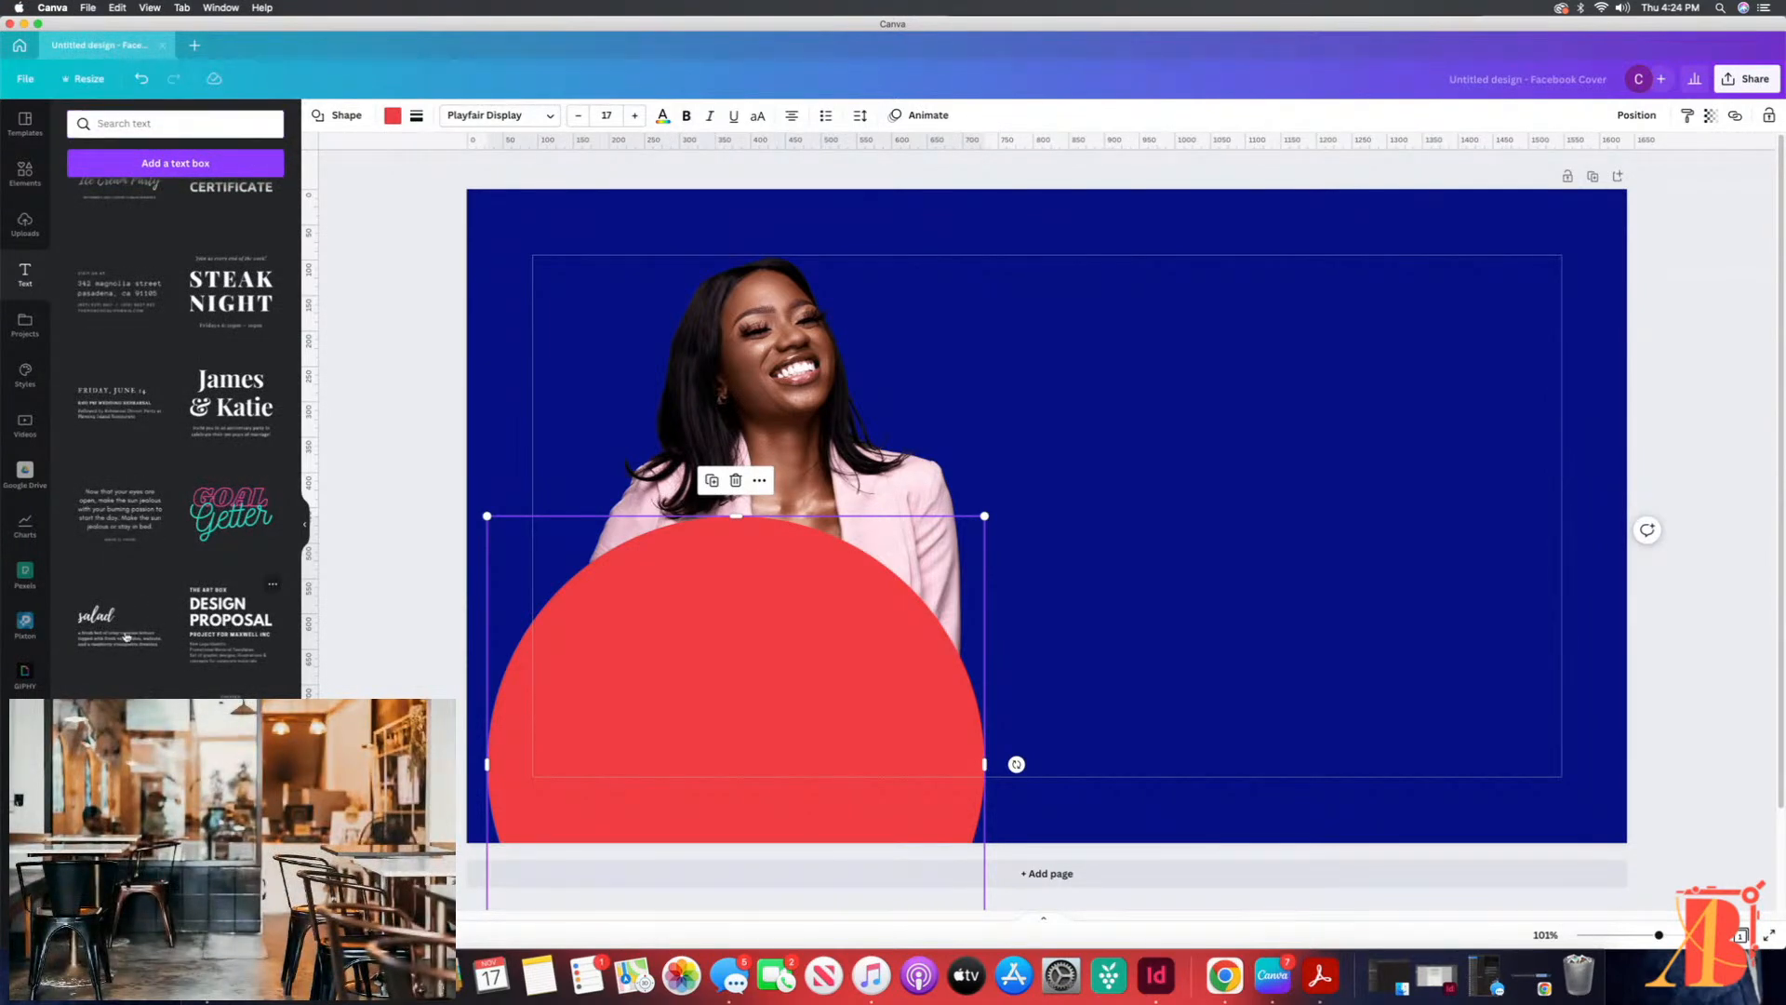
{"action": "left_click", "coordinate": [212, 621]}
{"action": "left_click_drag", "start_coordinate": [1020, 475], "coordinate": [1291, 412]}
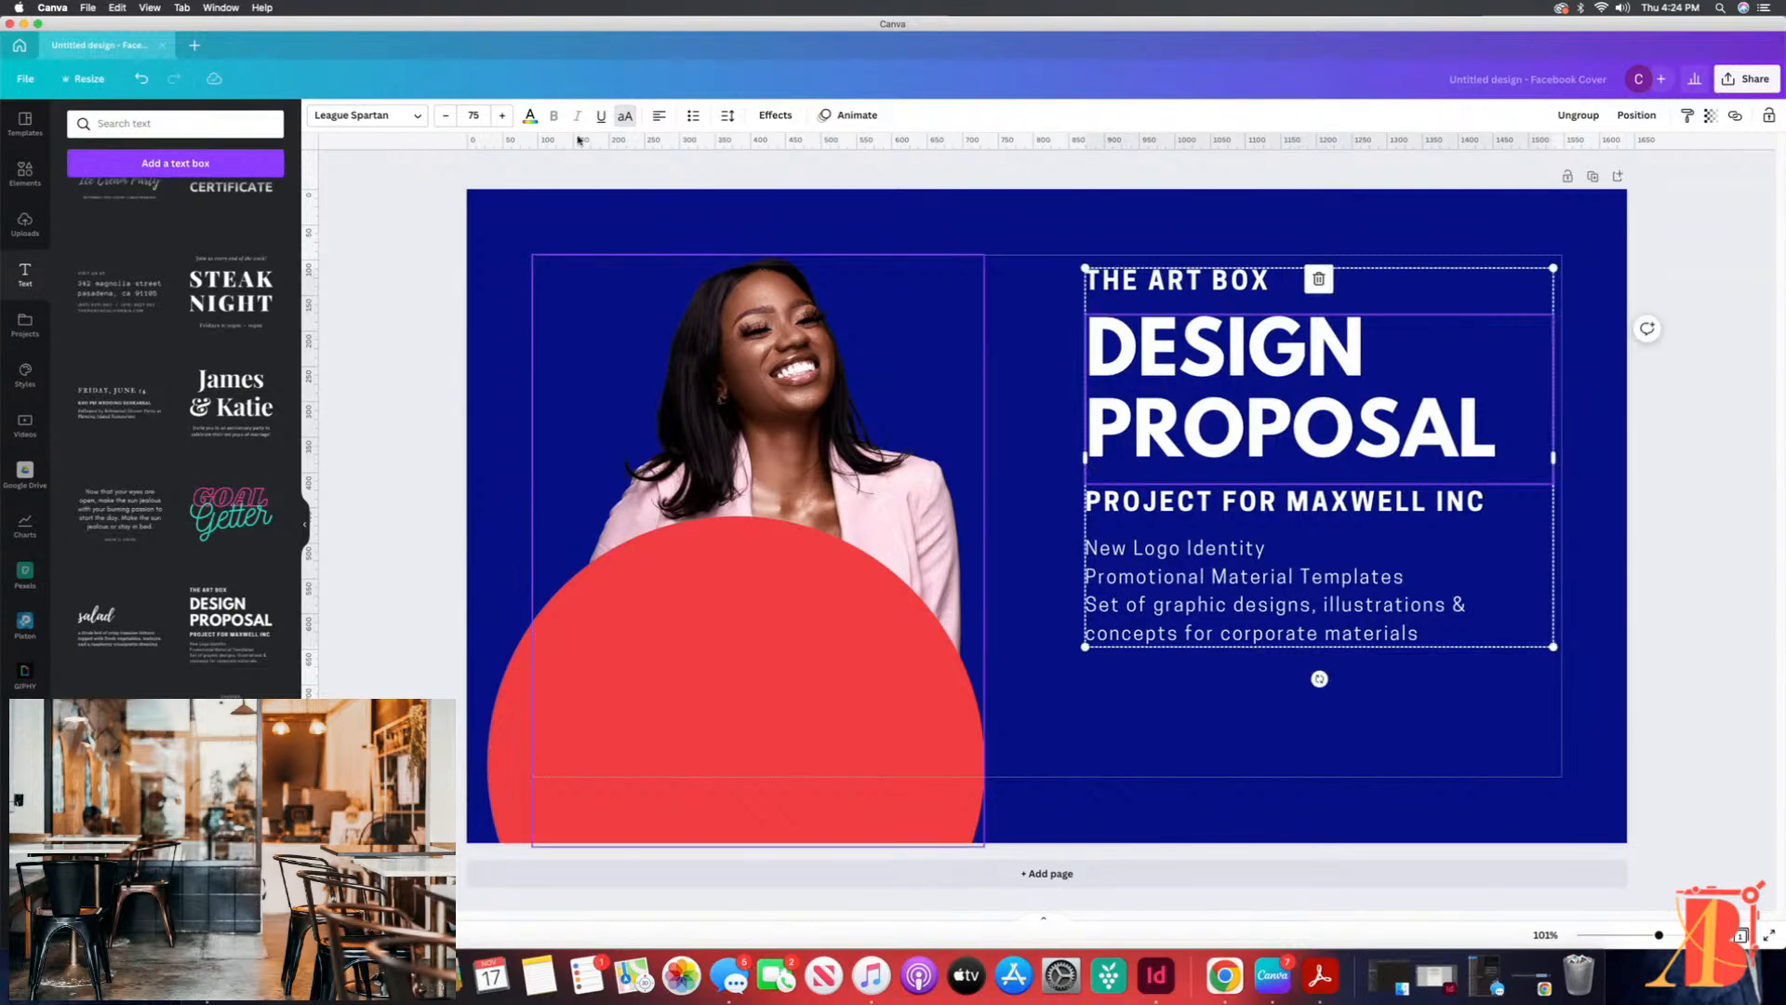
Step: Right-align the DESIGN PROPOSAL heading and ungroup the text combination
{"action": "left_click", "coordinate": [659, 116]}
{"action": "left_click", "coordinate": [660, 118]}
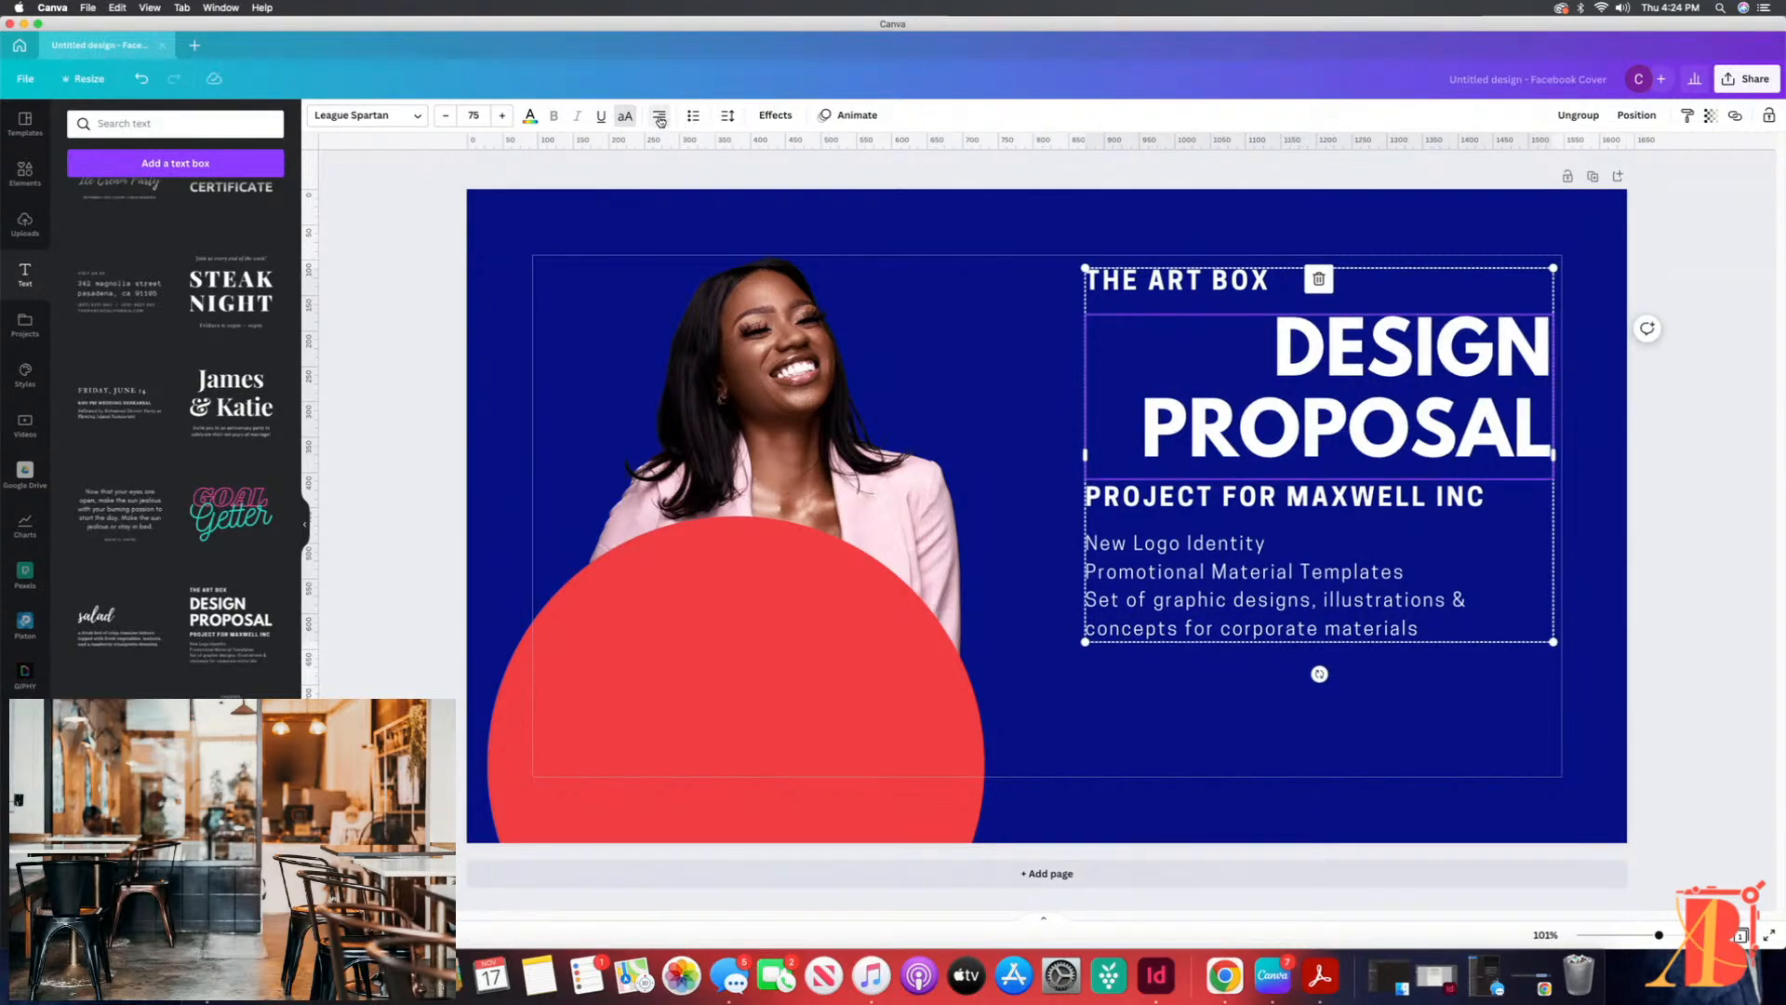
{"action": "left_click", "coordinate": [1302, 550]}
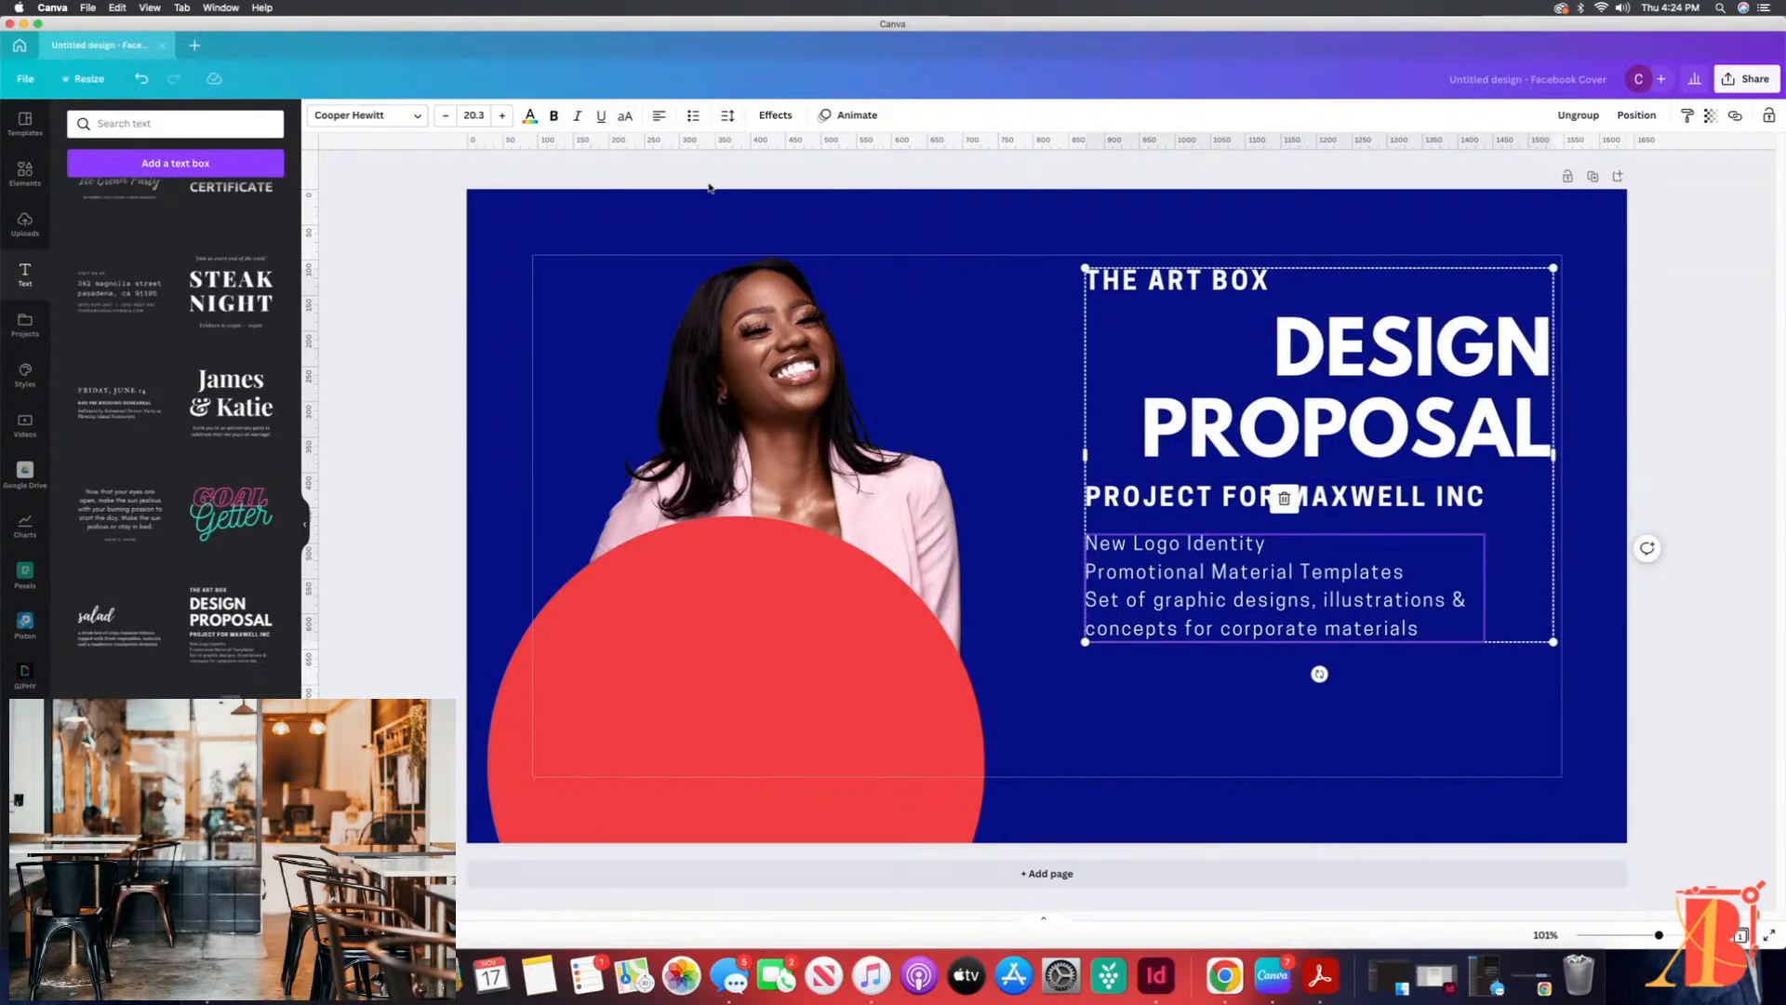
{"action": "left_click", "coordinate": [1579, 115]}
{"action": "left_click", "coordinate": [1371, 680]}
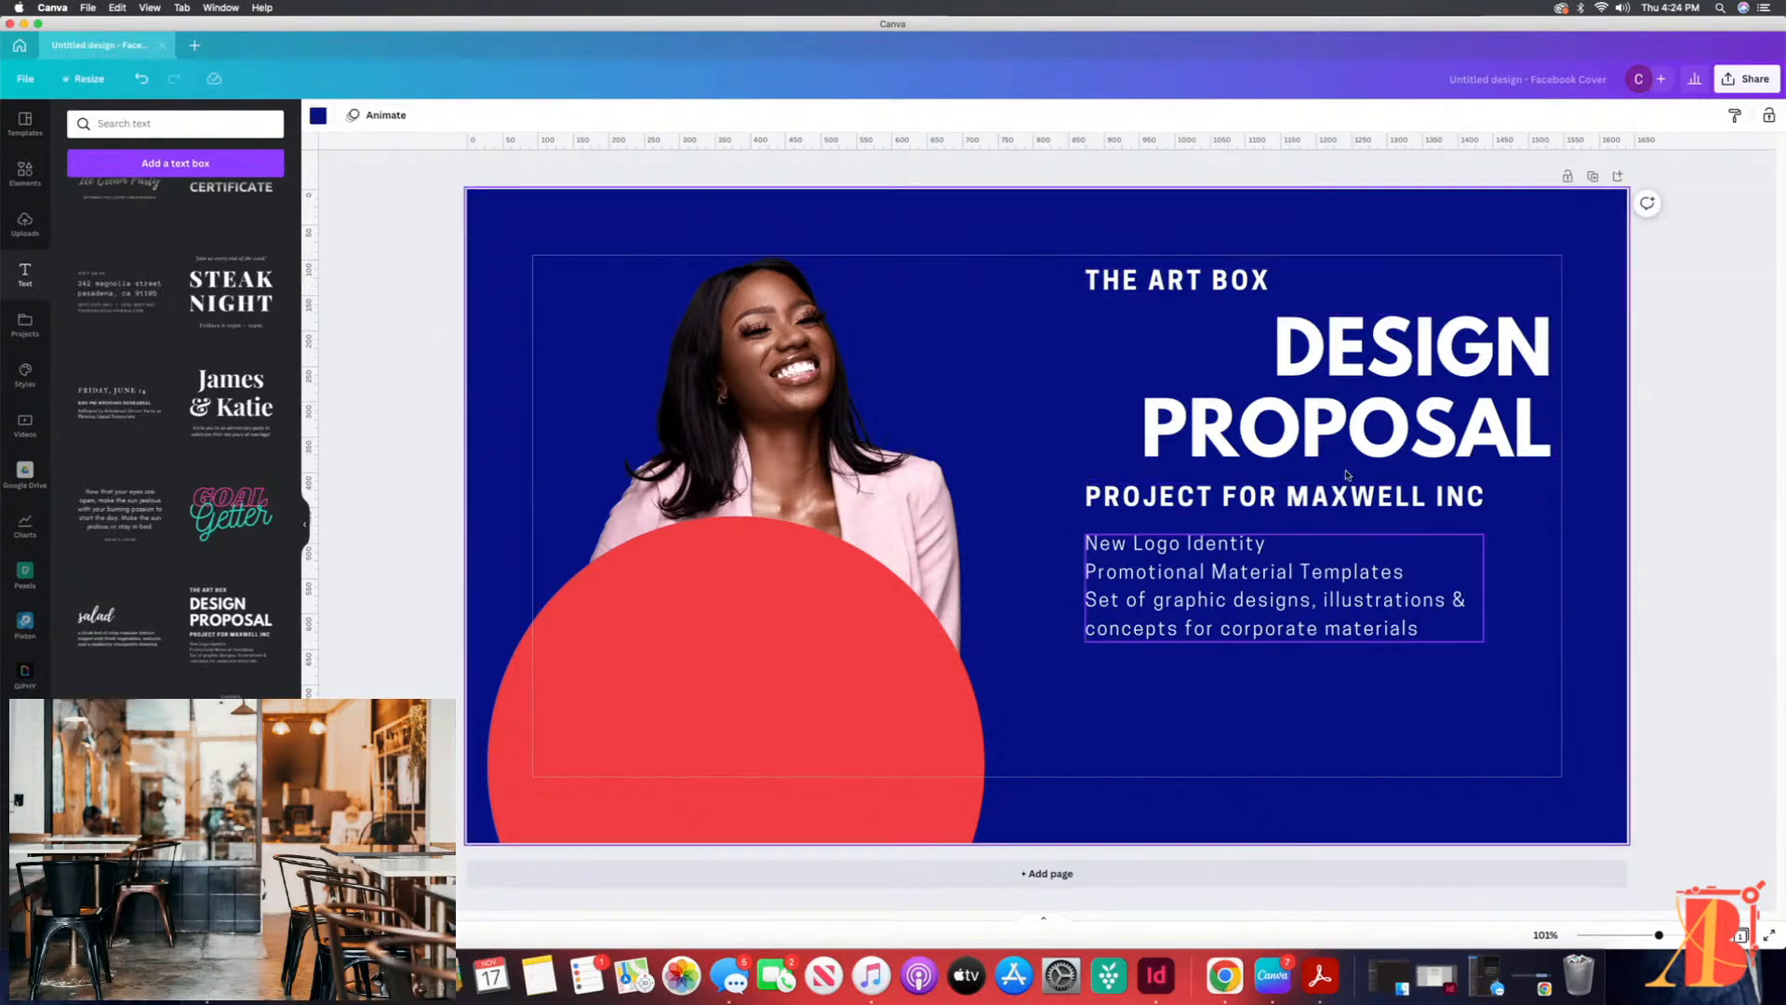
Step: Spread out the text blocks: PROJECT FOR MAXWELL INC near the bottom, the description and THE ART BOX above it, and the heading slightly left
{"action": "left_click_drag", "start_coordinate": [1332, 499], "coordinate": [1293, 730]}
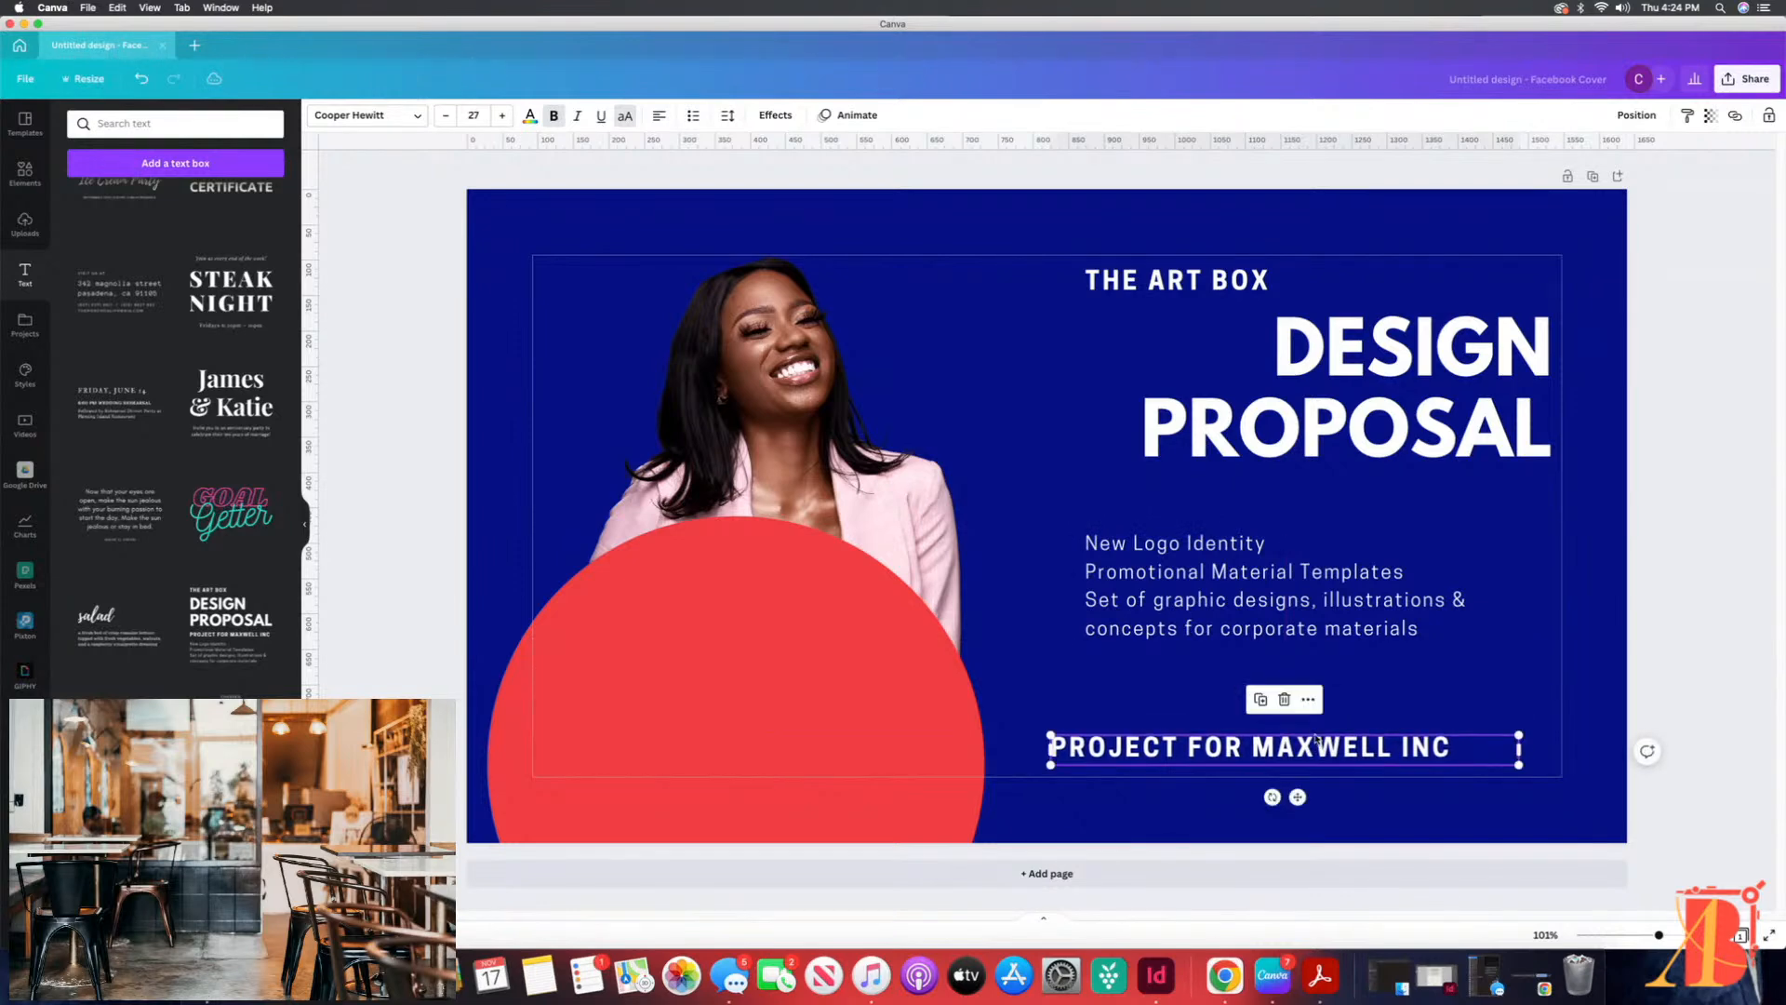
{"action": "left_click_drag", "start_coordinate": [1265, 570], "coordinate": [1235, 633]}
{"action": "left_click_drag", "start_coordinate": [1307, 295], "coordinate": [1229, 531]}
{"action": "left_click", "coordinate": [1343, 401]}
{"action": "left_click_drag", "start_coordinate": [1343, 402], "coordinate": [1321, 402]}
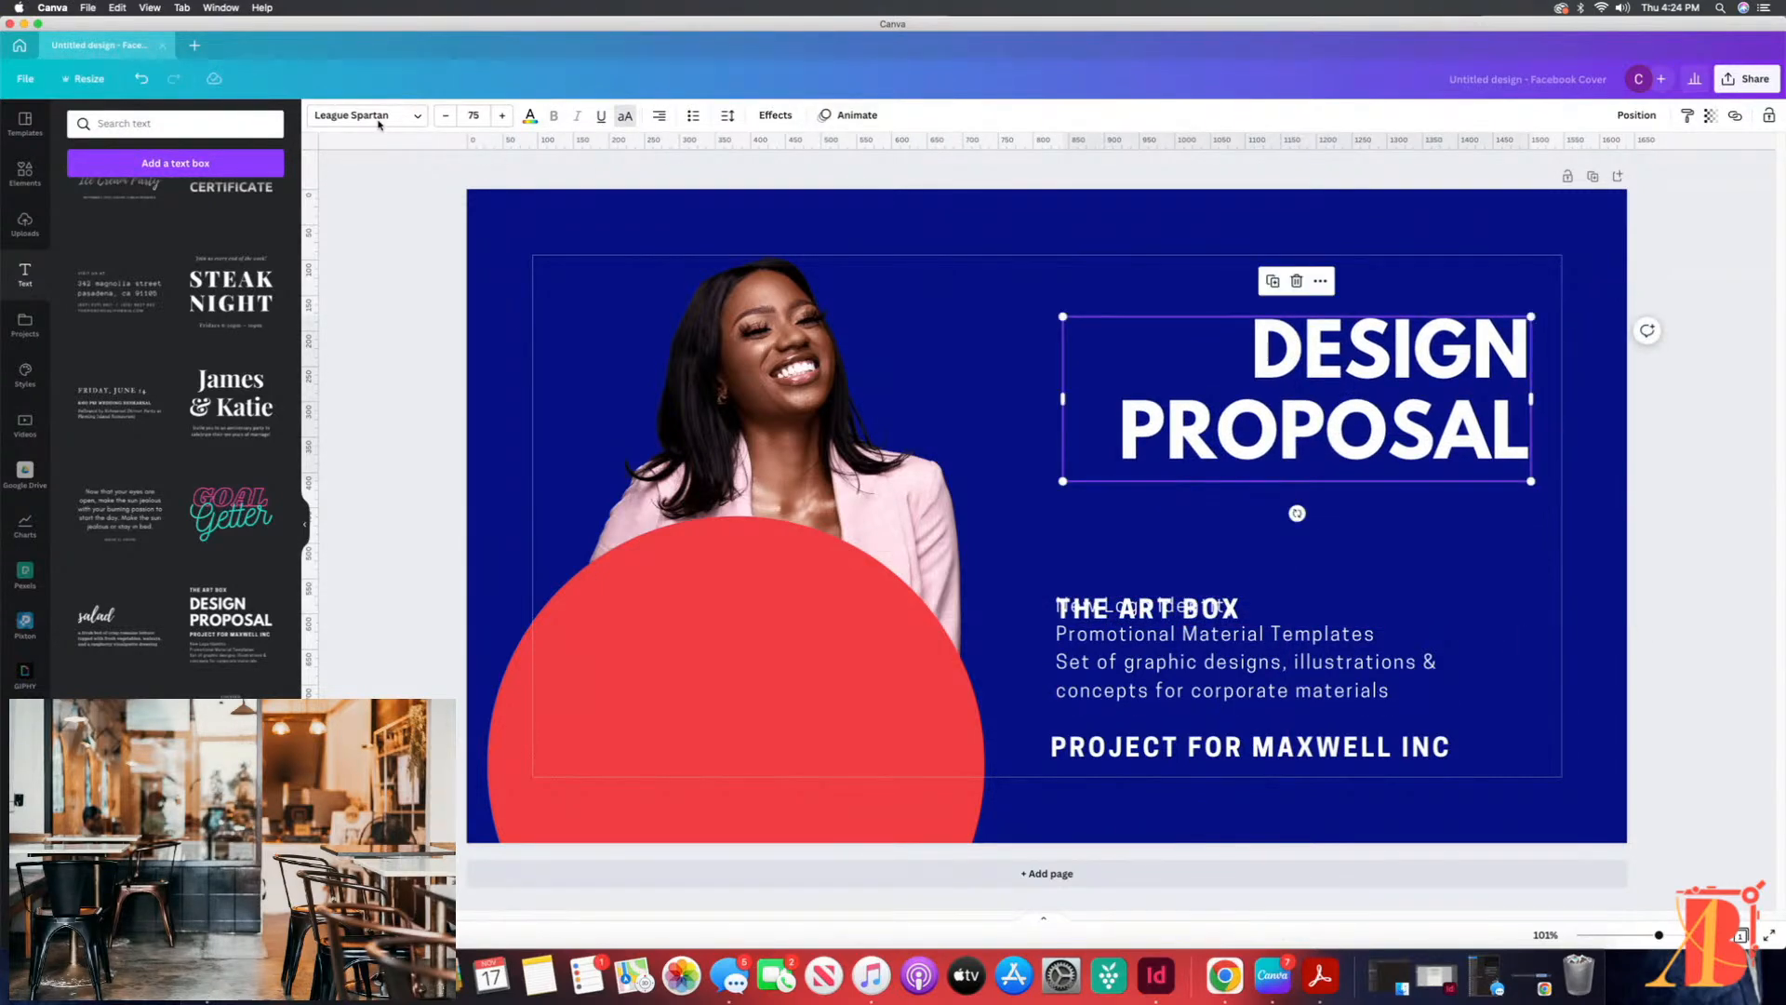
Step: Move the four-line description directly beneath the DESIGN PROPOSAL heading and right-align its text
{"action": "double_click", "coordinate": [1269, 348]}
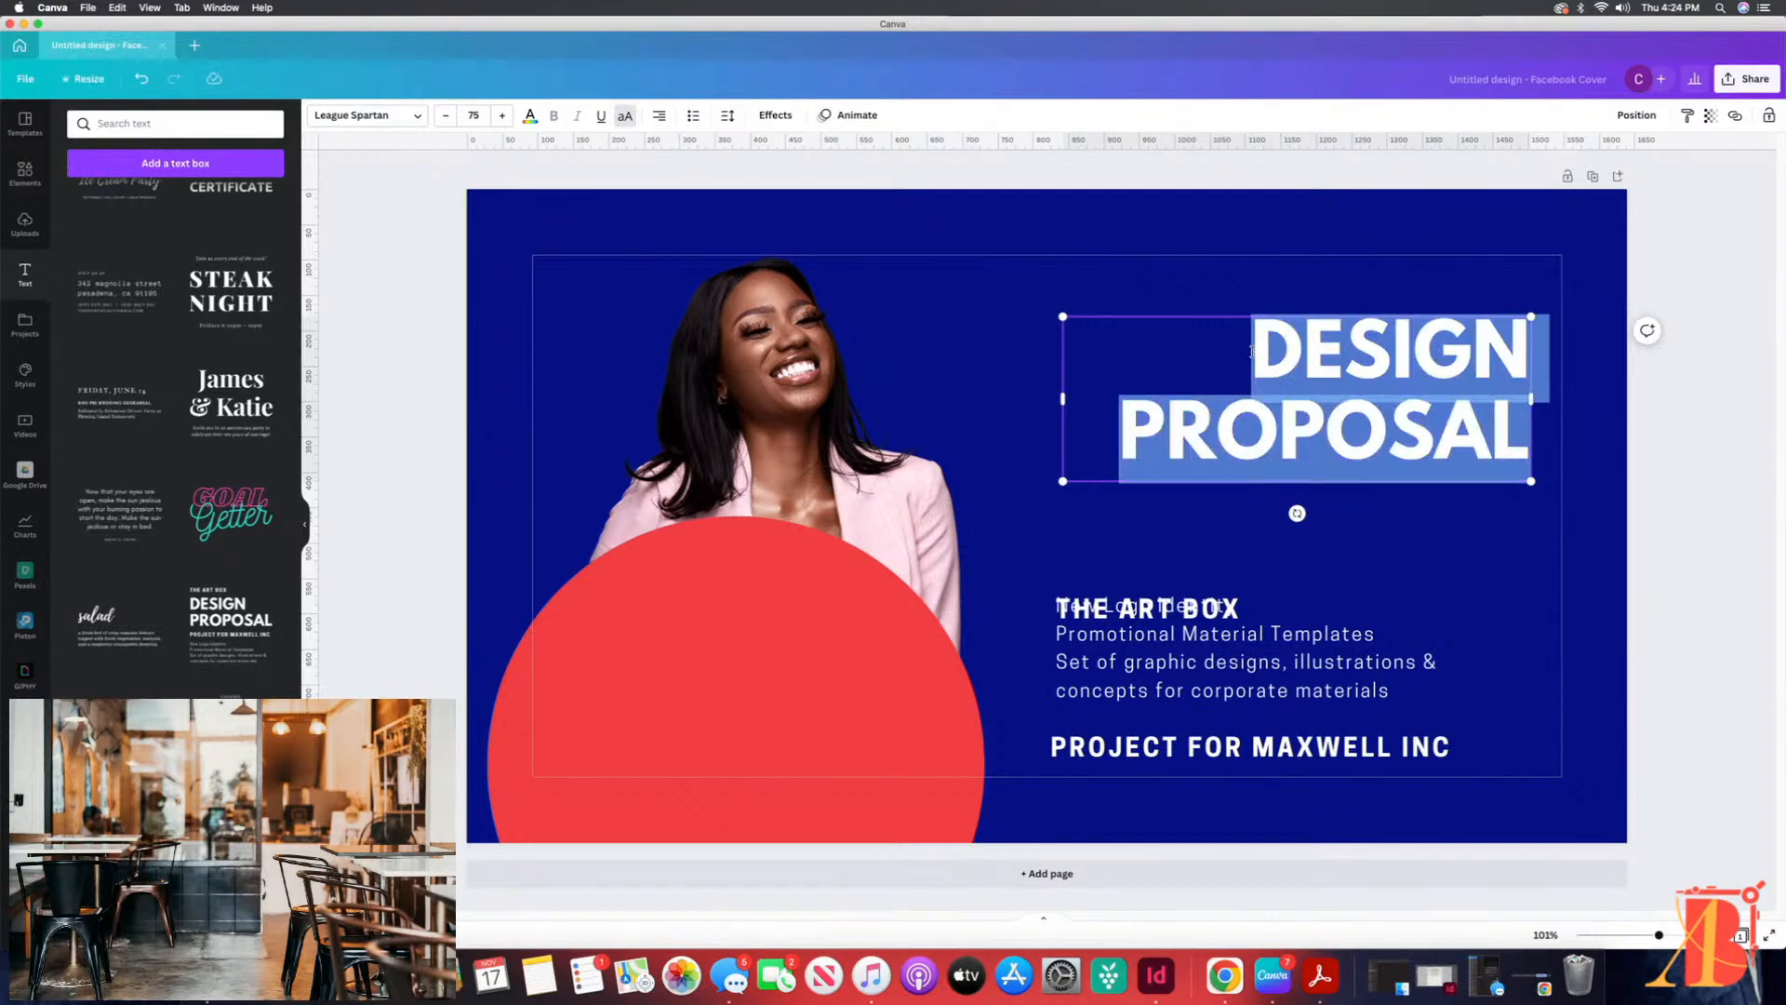
{"action": "left_click", "coordinate": [1234, 354]}
{"action": "left_click_drag", "start_coordinate": [1252, 344], "coordinate": [1516, 441]}
{"action": "left_click_drag", "start_coordinate": [1219, 599], "coordinate": [1253, 484]}
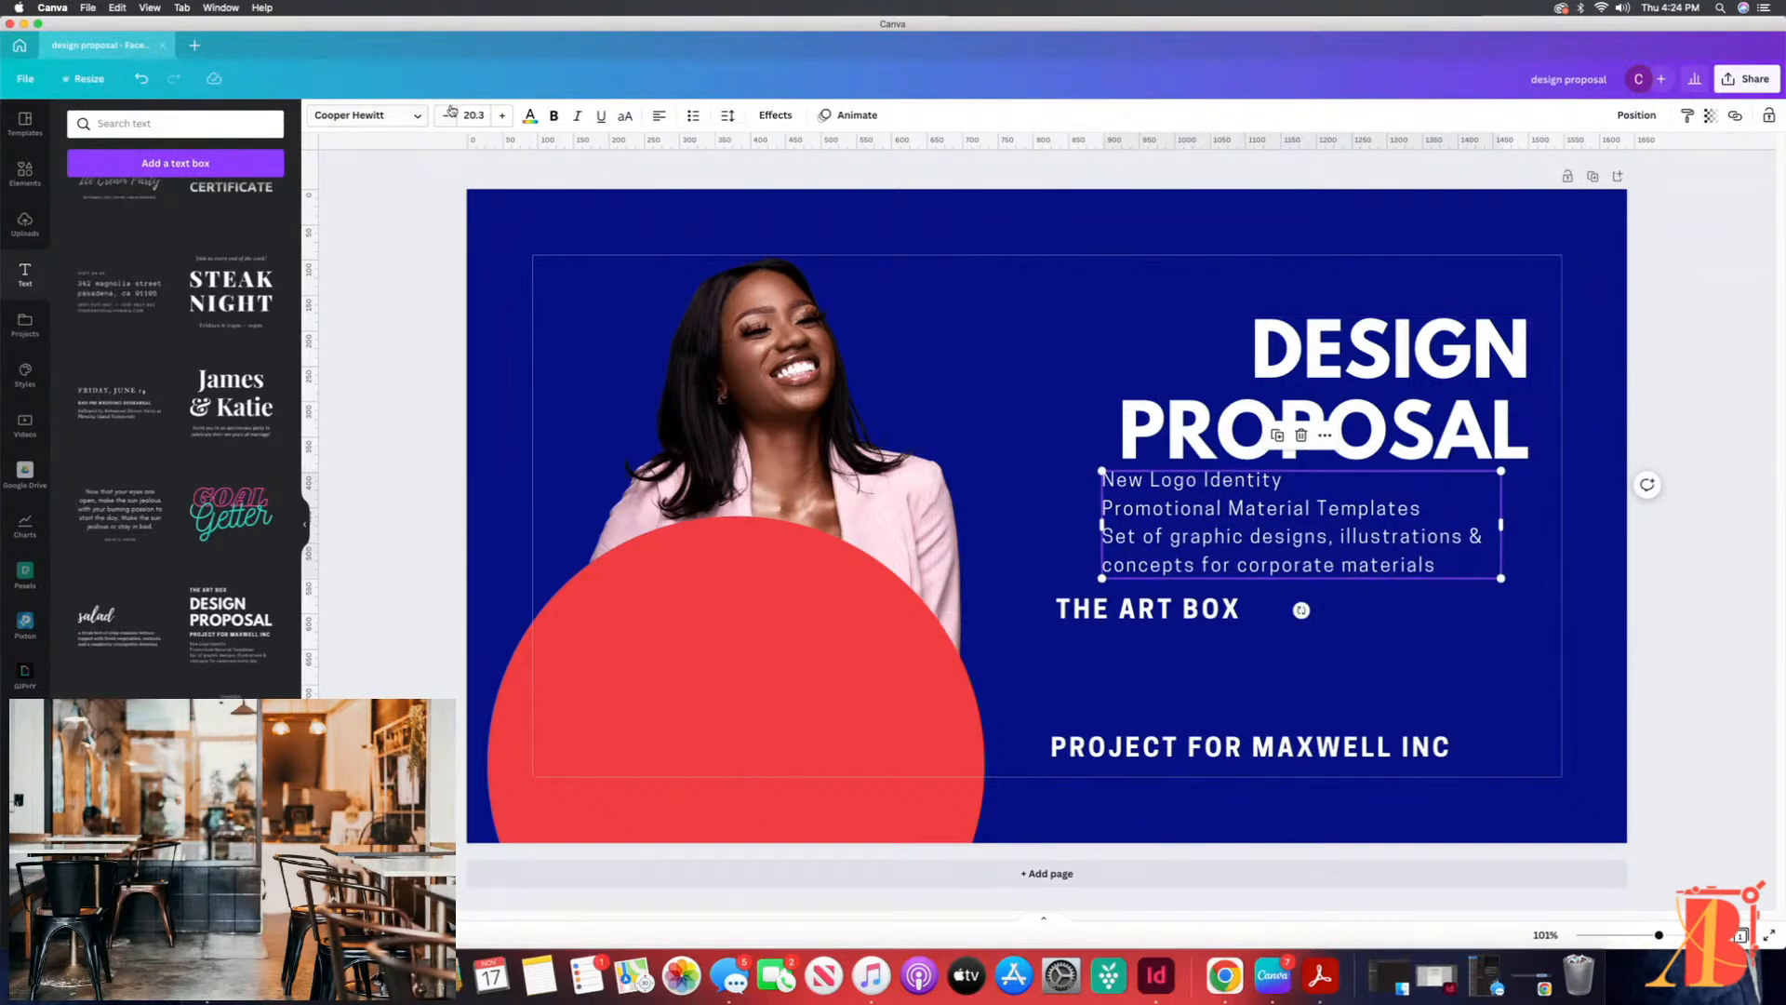
{"action": "left_click", "coordinate": [659, 116]}
{"action": "left_click", "coordinate": [659, 116]}
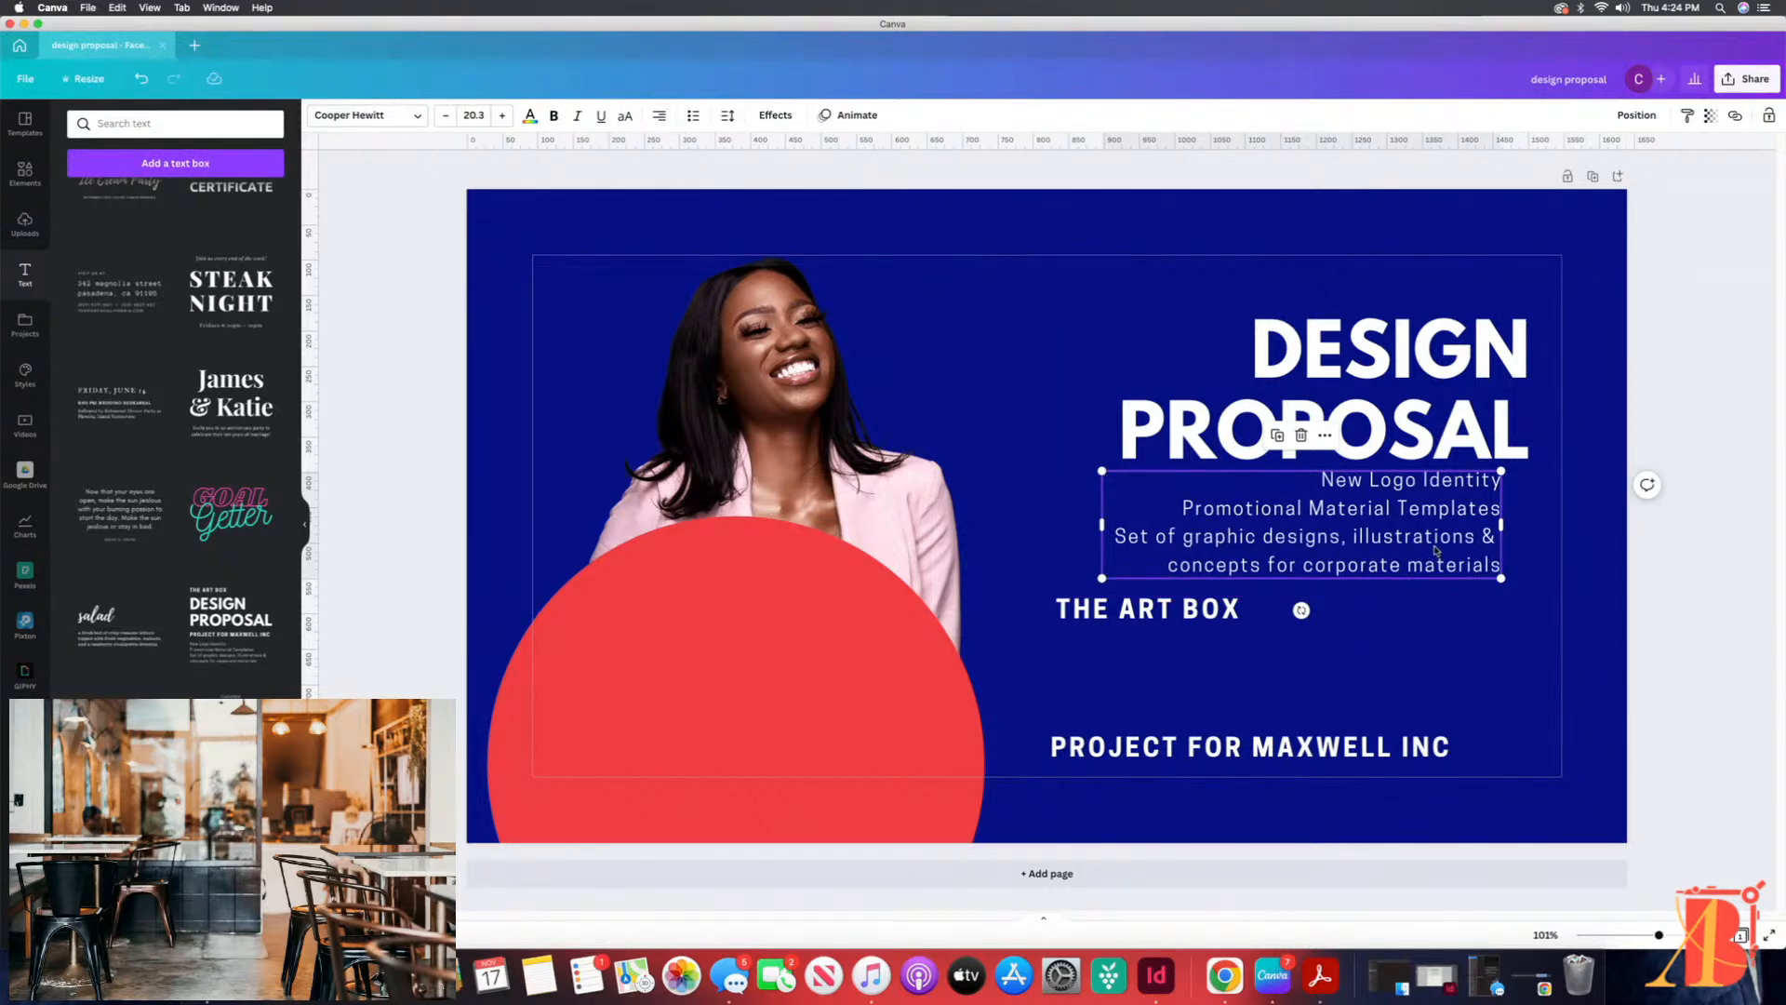
Step: Shift the heading and the description left and line up their right edges
{"action": "left_click_drag", "start_coordinate": [1461, 412], "coordinate": [1370, 409]}
{"action": "left_click_drag", "start_coordinate": [1446, 549], "coordinate": [1374, 548]}
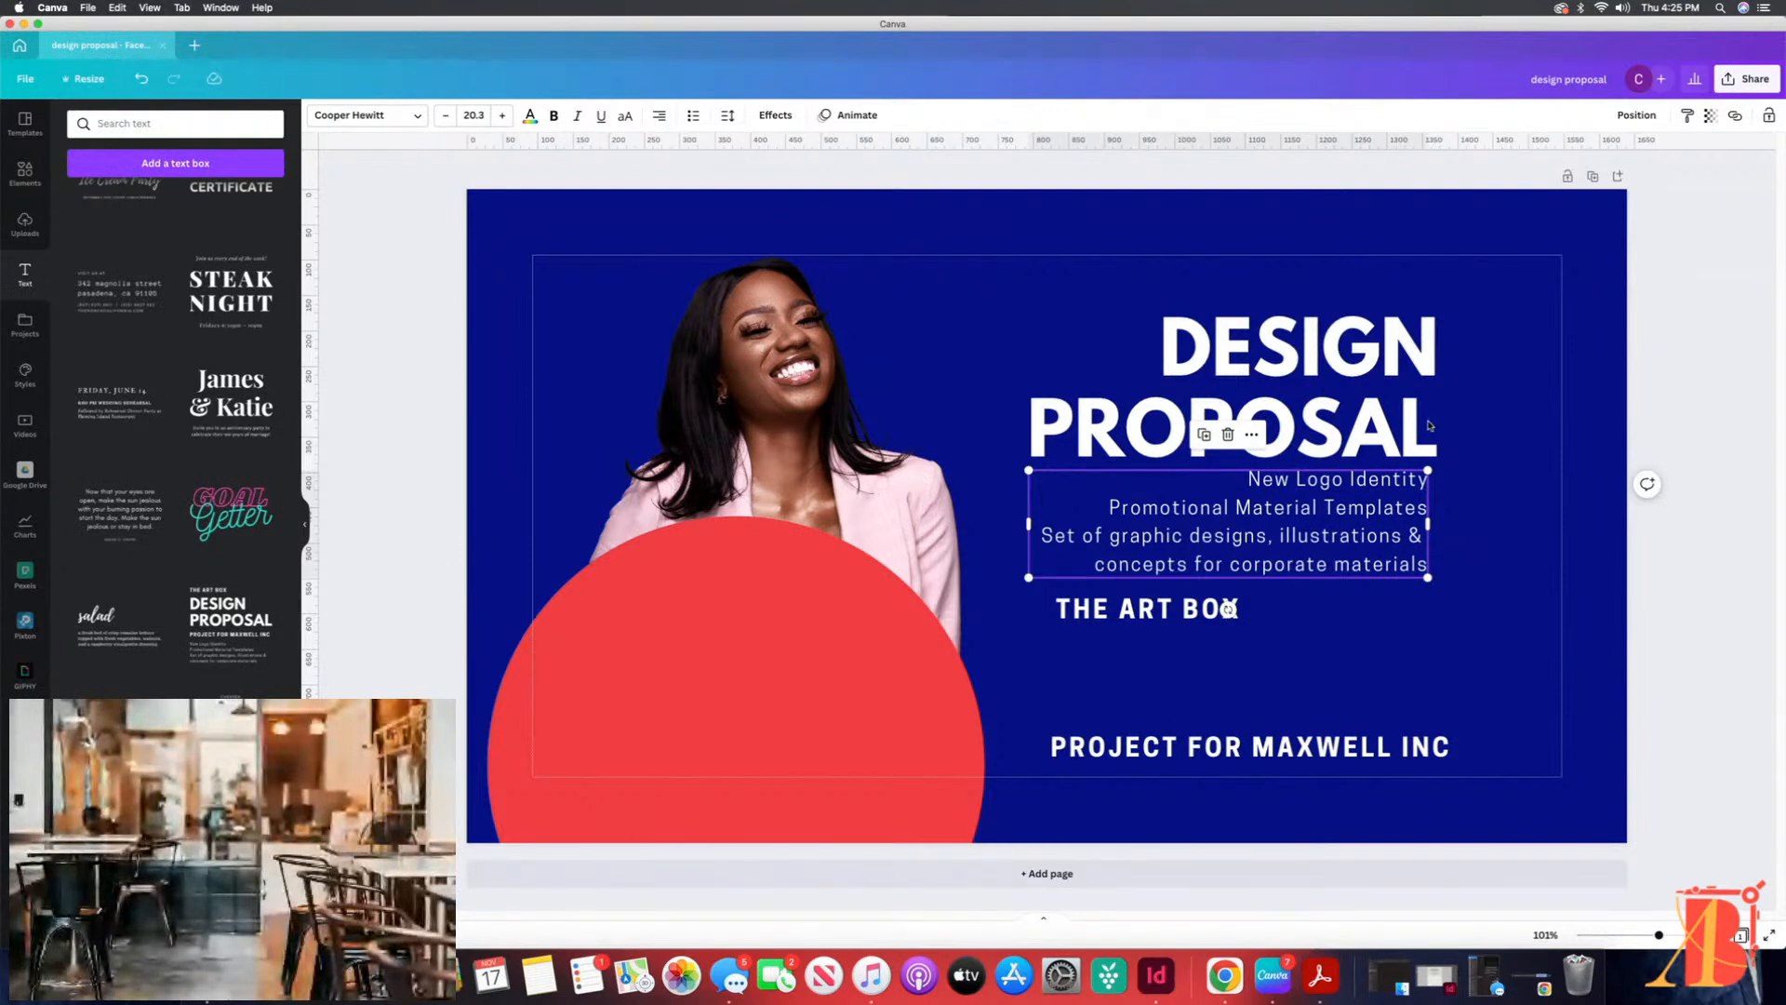
{"action": "left_click", "coordinate": [1419, 346]}
{"action": "left_click_drag", "start_coordinate": [1418, 346], "coordinate": [1407, 345]}
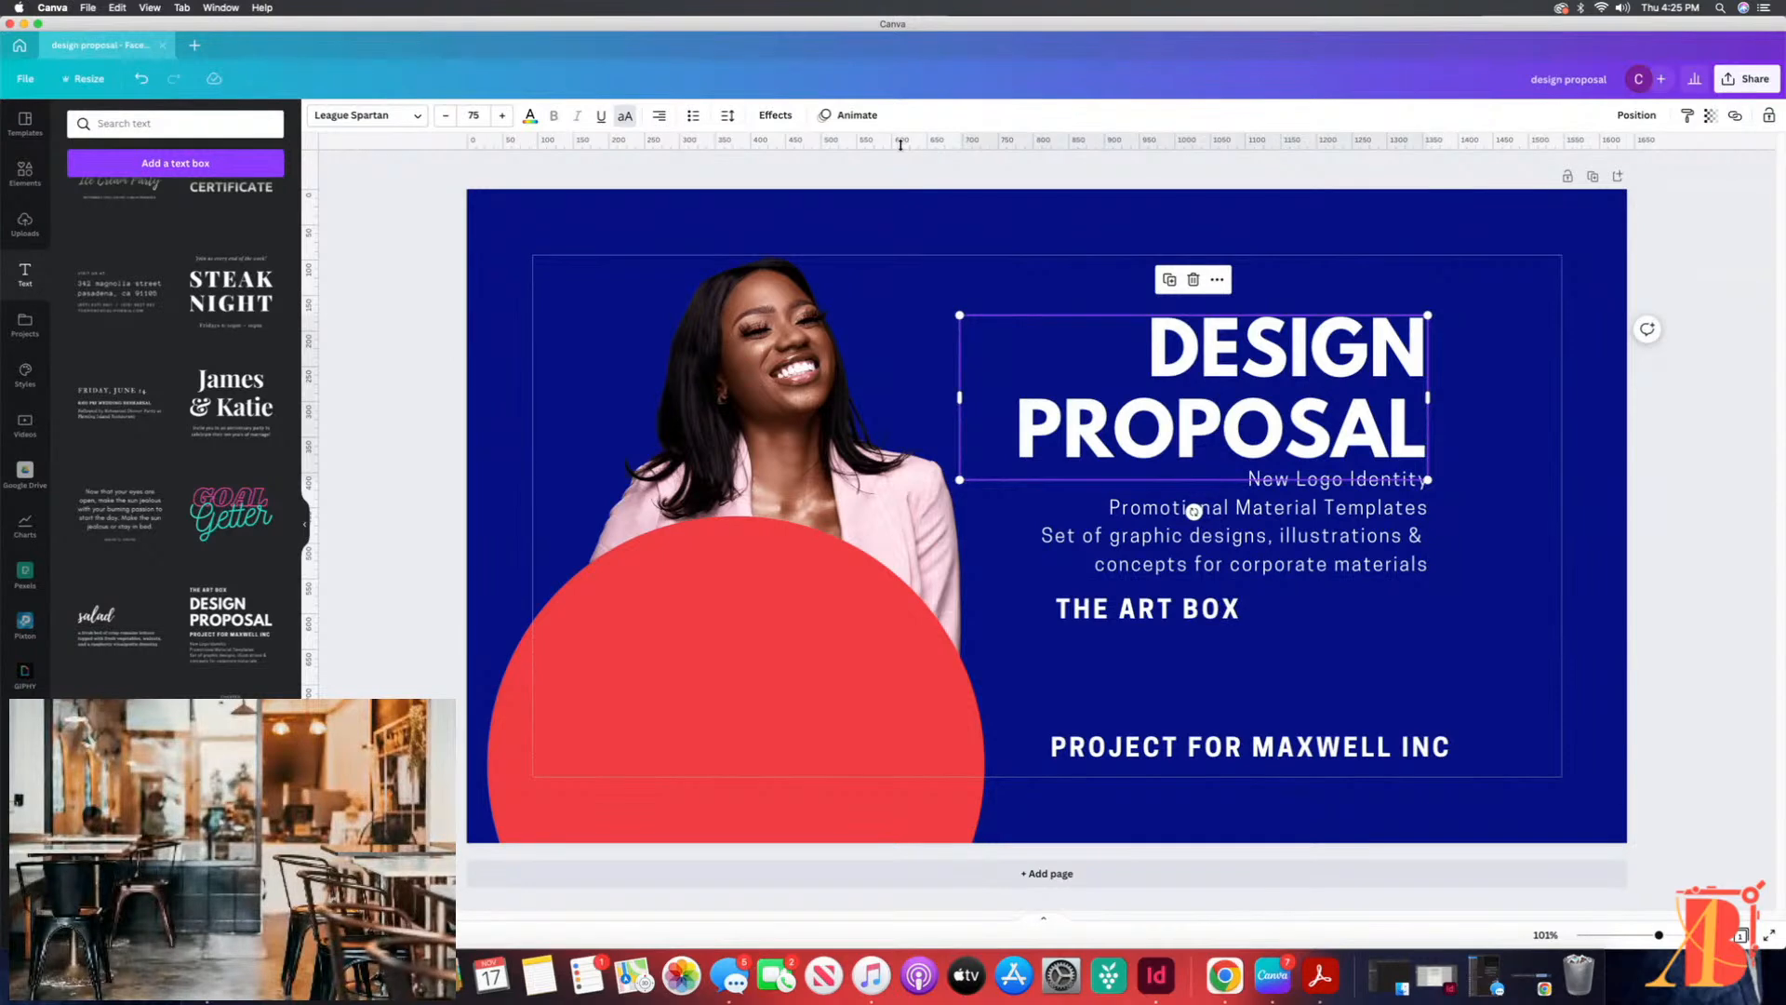
Step: Place vertical guides at the circle's right edge and the heading's left edge, and horizontal guides at the circle's top and just below THE ART BOX
{"action": "mouse_move", "coordinate": [917, 144]}
{"action": "left_mouse_down"}
{"action": "mouse_move", "coordinate": [946, 145]}
{"action": "mouse_move", "coordinate": [949, 171]}
{"action": "mouse_move", "coordinate": [949, 133]}
{"action": "left_mouse_up"}
{"action": "left_click_drag", "start_coordinate": [316, 303], "coordinate": [984, 347]}
{"action": "left_click_drag", "start_coordinate": [313, 371], "coordinate": [1017, 385]}
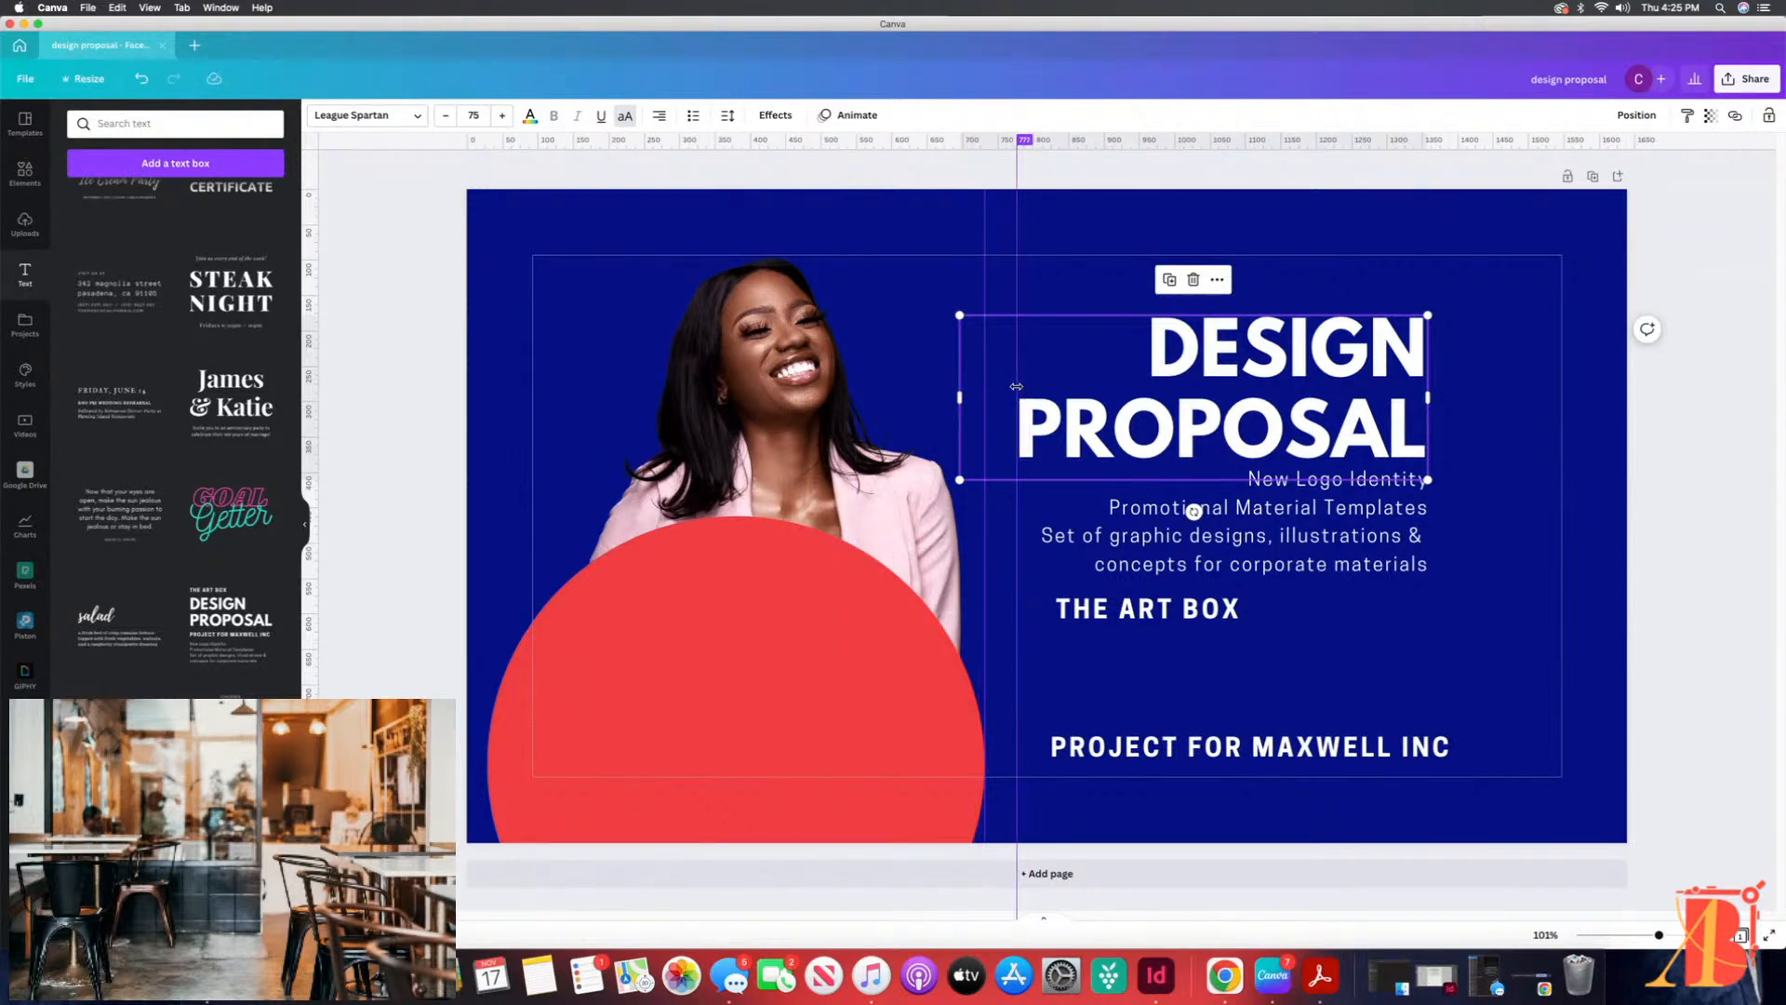
{"action": "mouse_move", "coordinate": [1044, 145]}
{"action": "left_mouse_down"}
{"action": "mouse_move", "coordinate": [1089, 532]}
{"action": "mouse_move", "coordinate": [1089, 517]}
{"action": "left_mouse_up"}
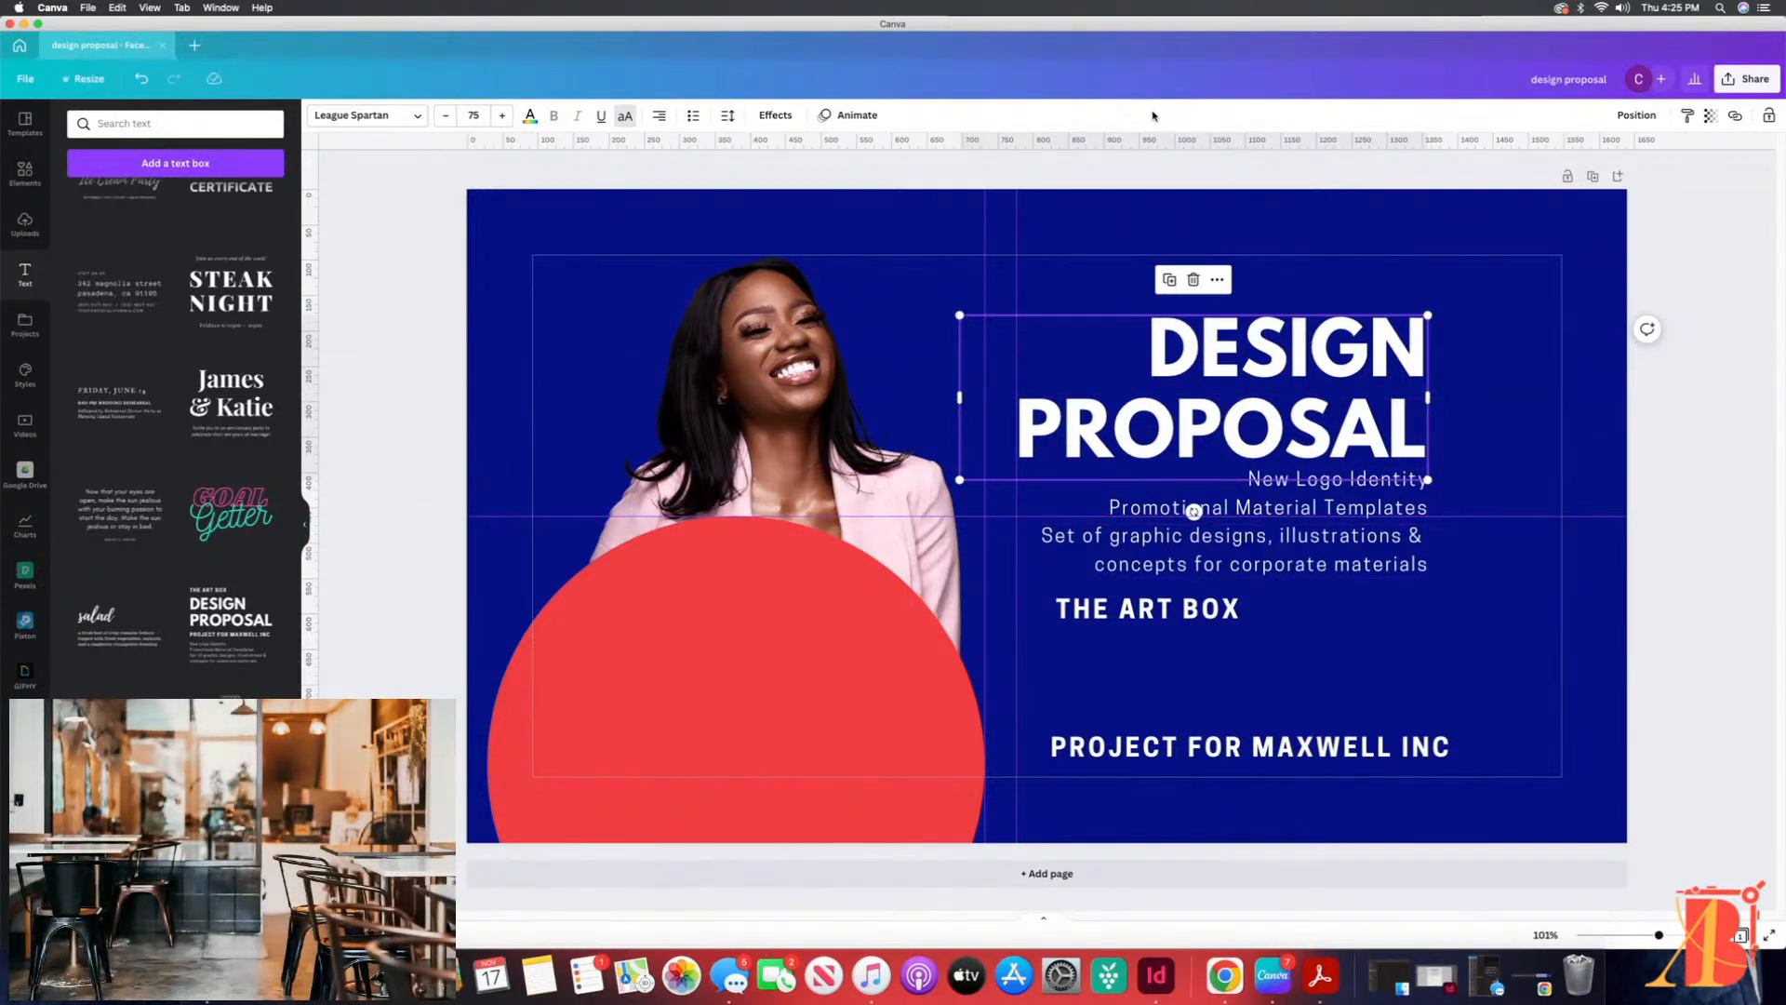
{"action": "mouse_move", "coordinate": [1128, 153]}
{"action": "left_mouse_down"}
{"action": "mouse_move", "coordinate": [1167, 665]}
{"action": "mouse_move", "coordinate": [1169, 631]}
{"action": "left_mouse_up"}
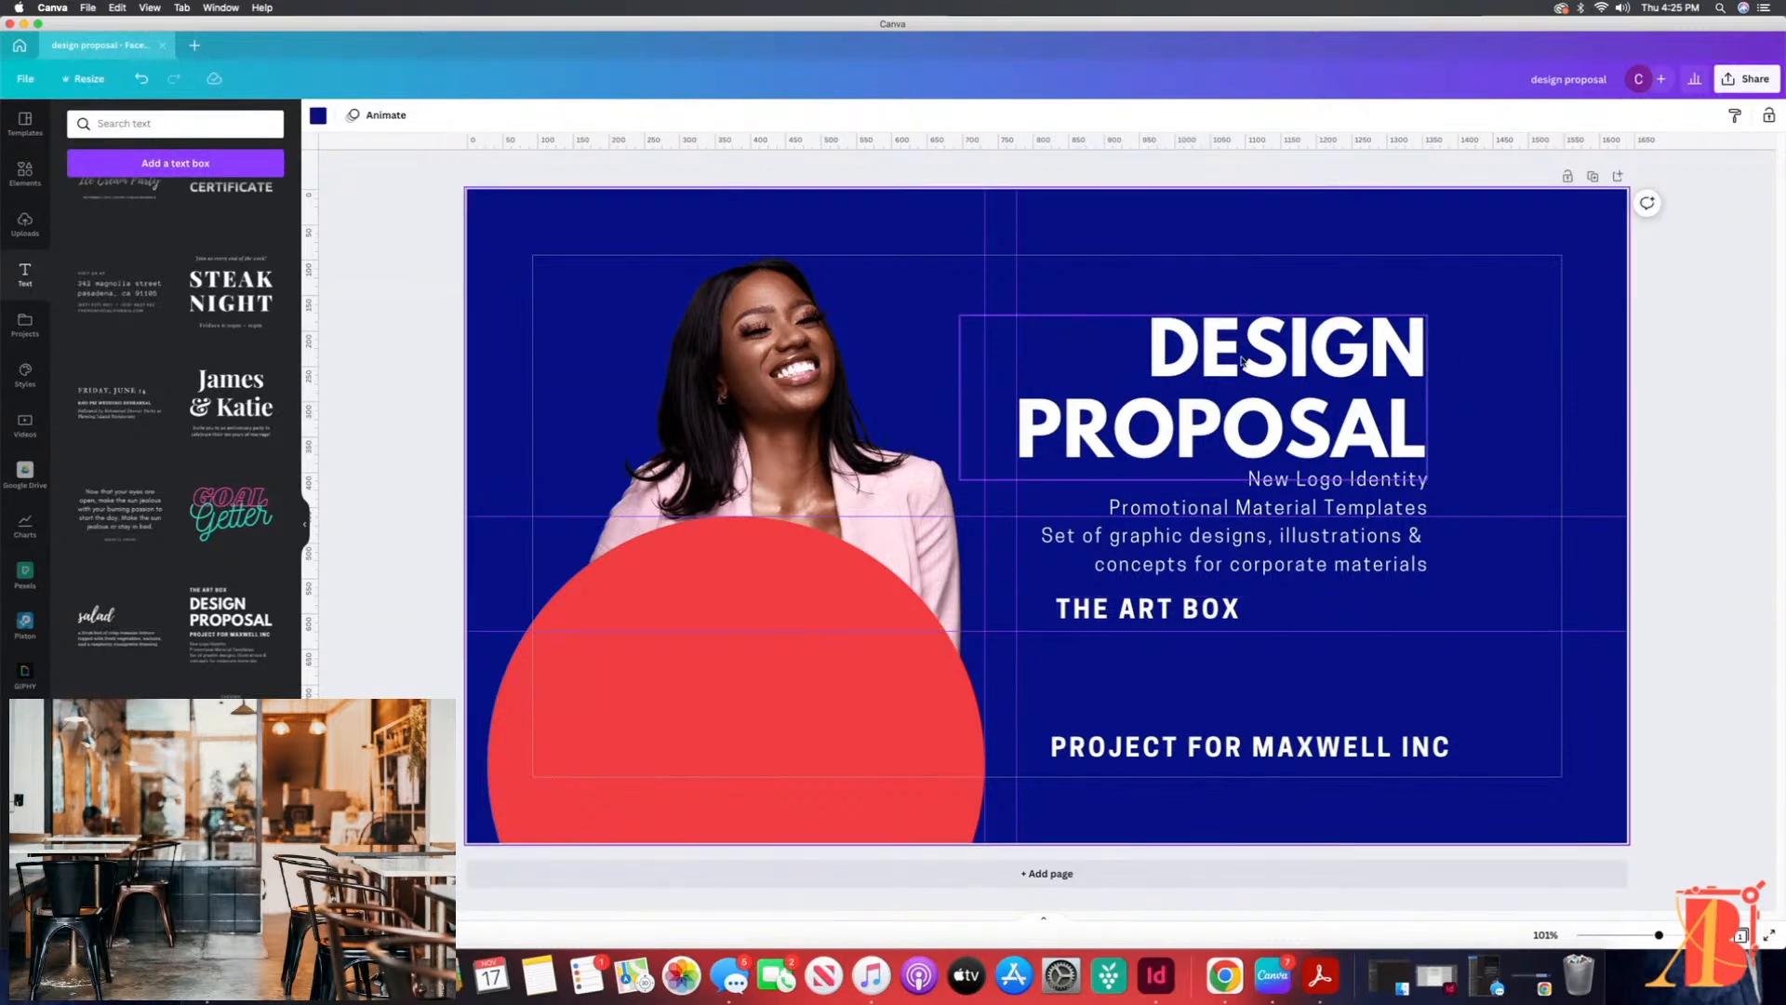
Step: Line up the heading and description along a new vertical guide at their right edge, and move THE ART BOX just above PROJECT FOR MAXWELL INC
{"action": "left_click", "coordinate": [1346, 536]}
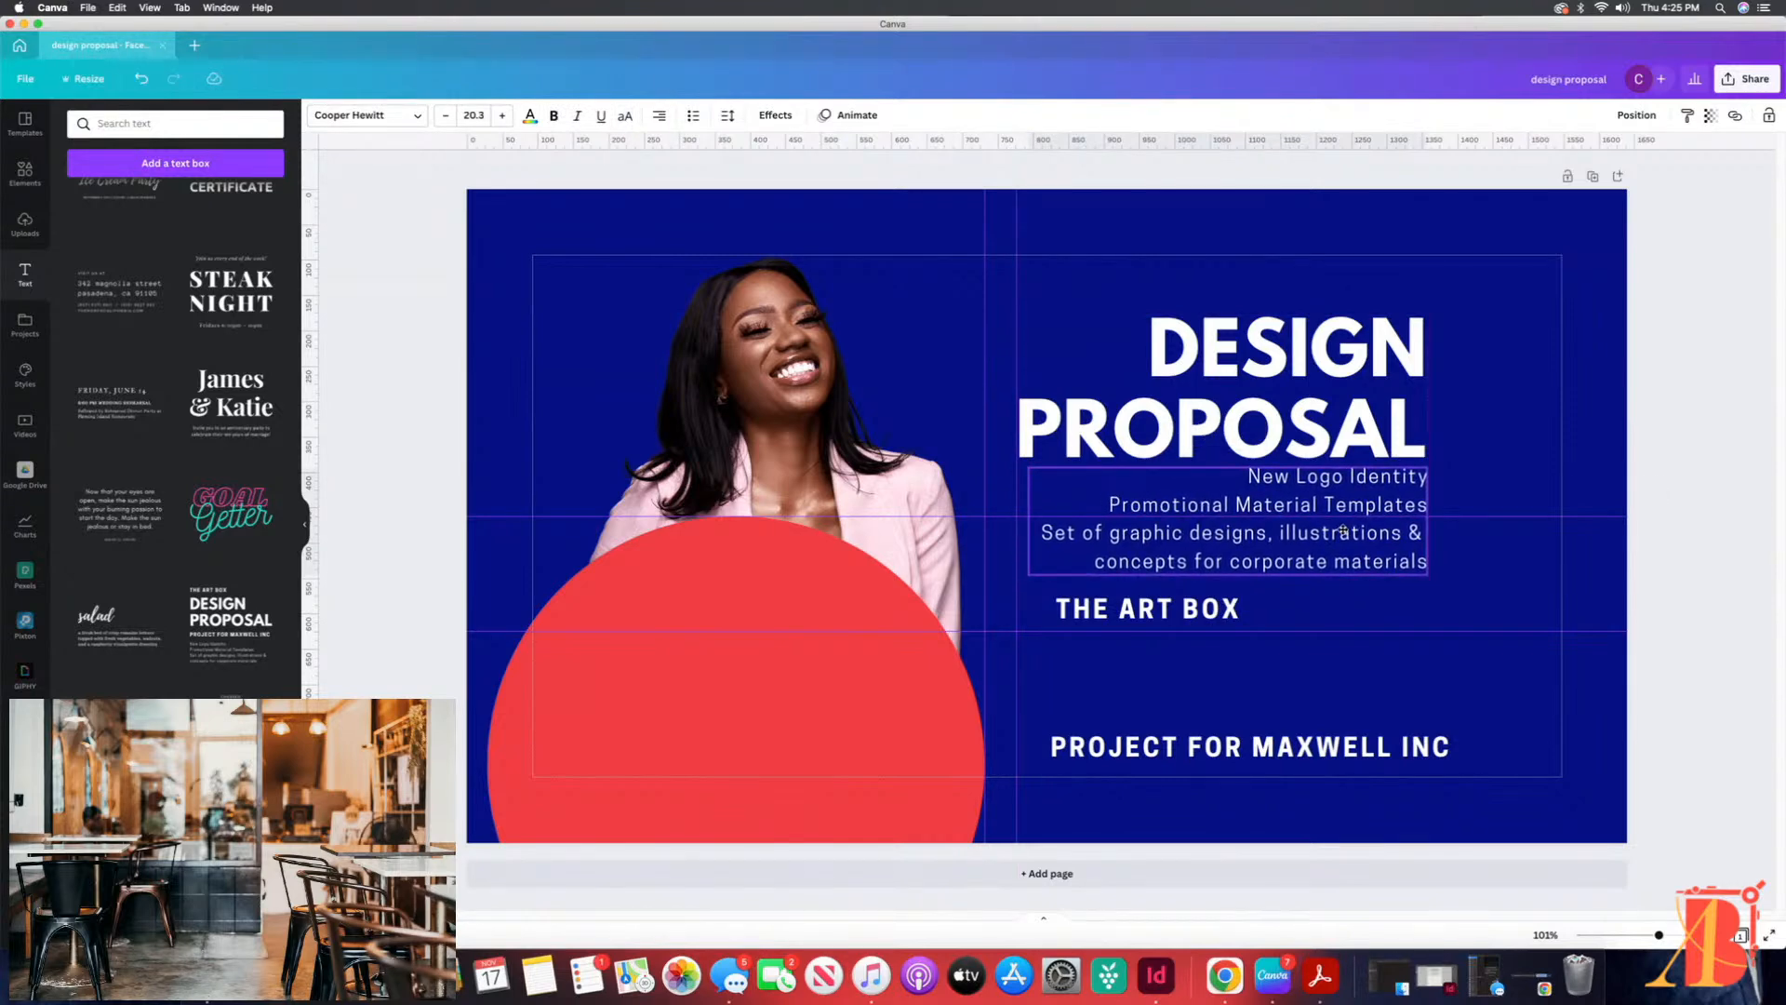
{"action": "left_click_drag", "start_coordinate": [1343, 531], "coordinate": [1338, 531]}
{"action": "left_click_drag", "start_coordinate": [1450, 628], "coordinate": [1061, 514]}
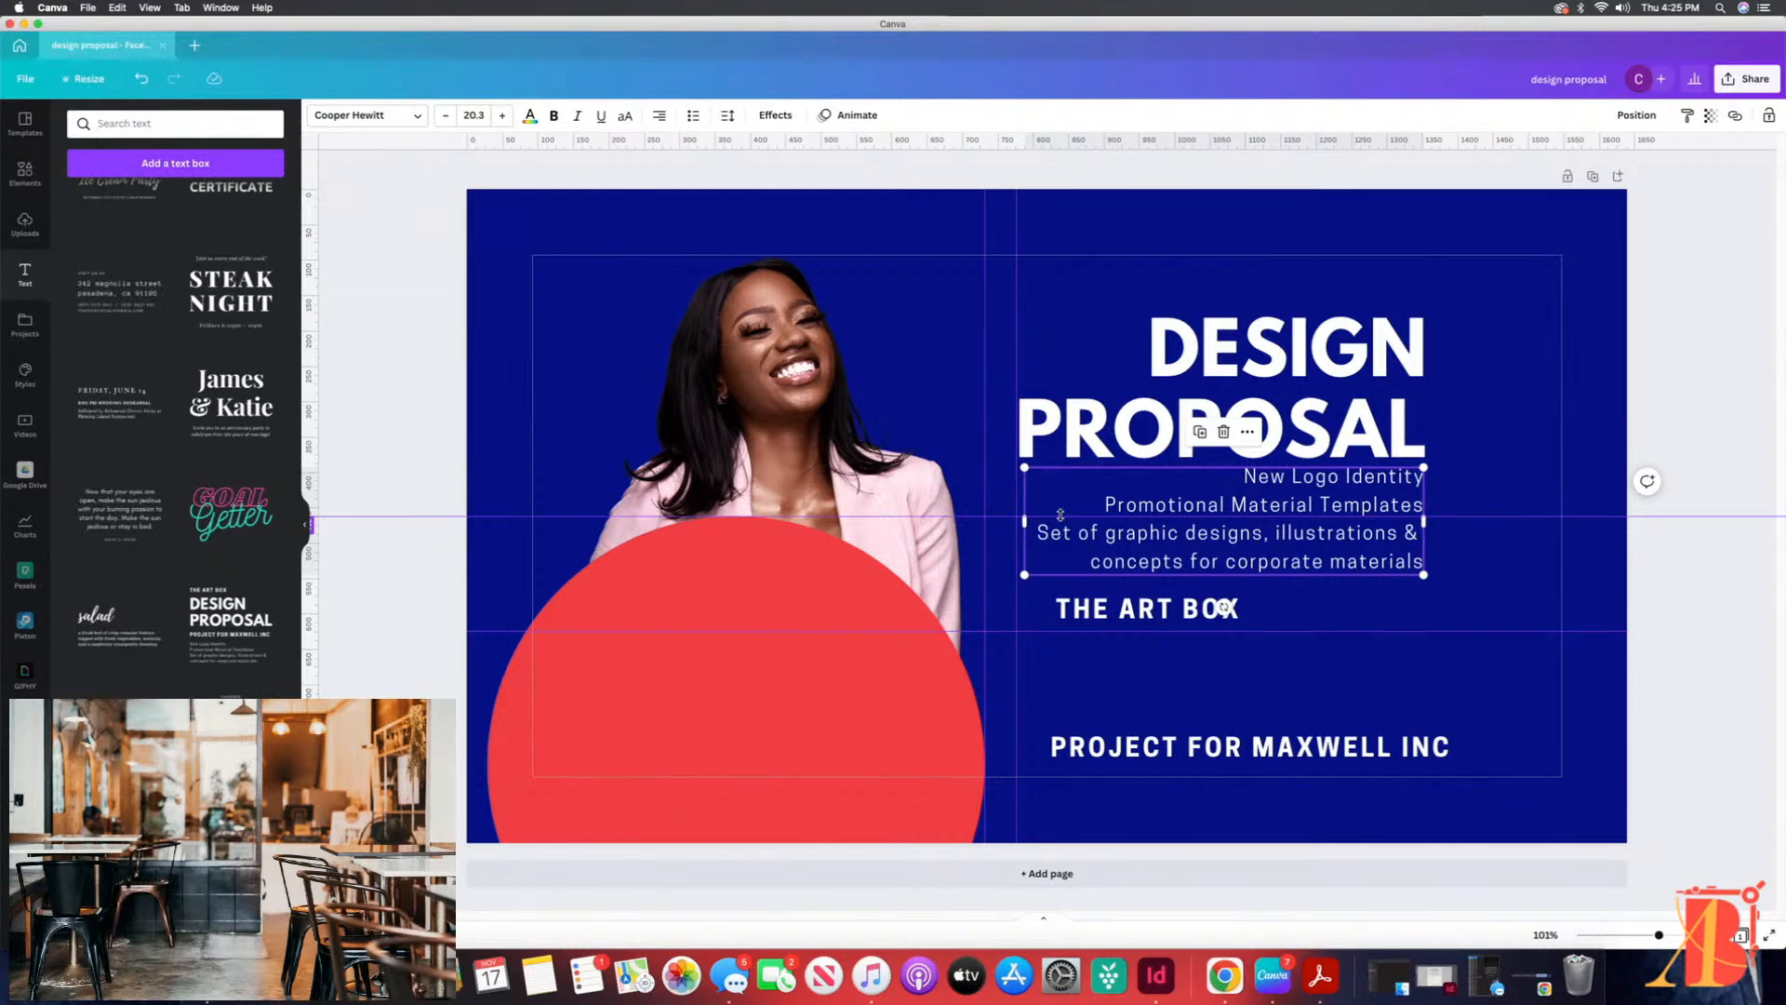
{"action": "left_click", "coordinate": [1217, 369]}
{"action": "left_click_drag", "start_coordinate": [1218, 369], "coordinate": [1277, 331]}
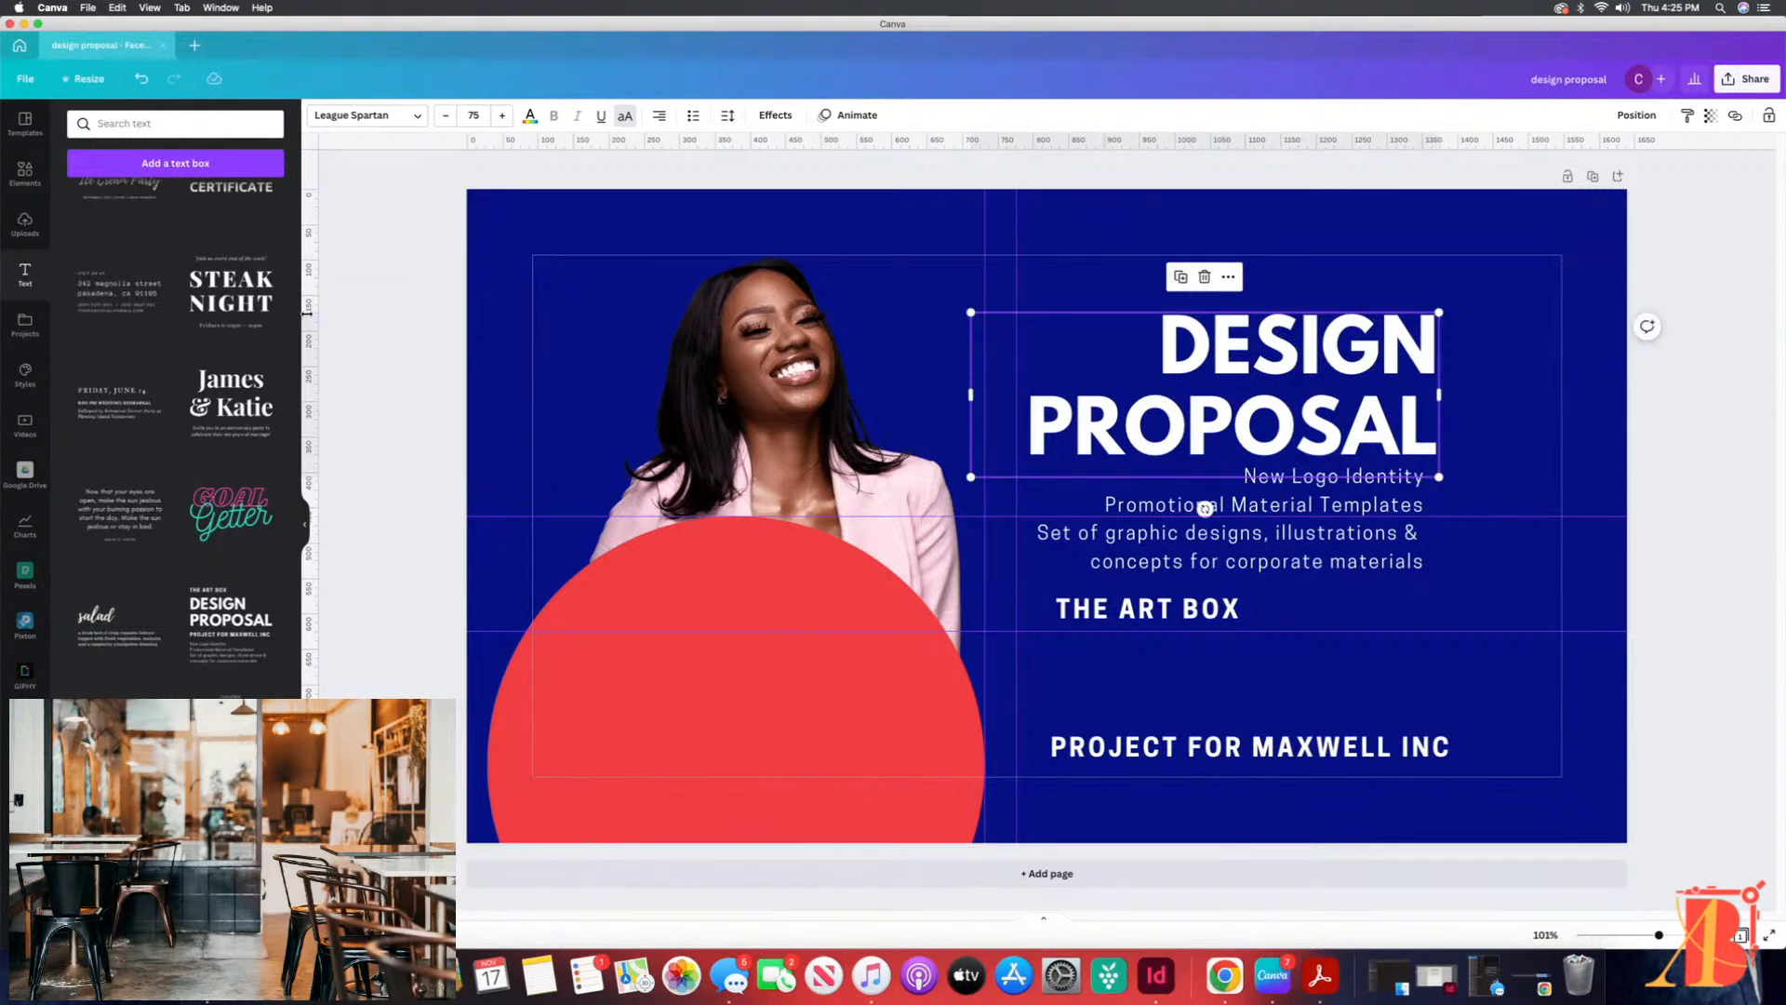
{"action": "left_click_drag", "start_coordinate": [315, 317], "coordinate": [1399, 359]}
{"action": "left_click_drag", "start_coordinate": [1281, 498], "coordinate": [1315, 501]}
{"action": "left_click_drag", "start_coordinate": [1246, 609], "coordinate": [1221, 706]}
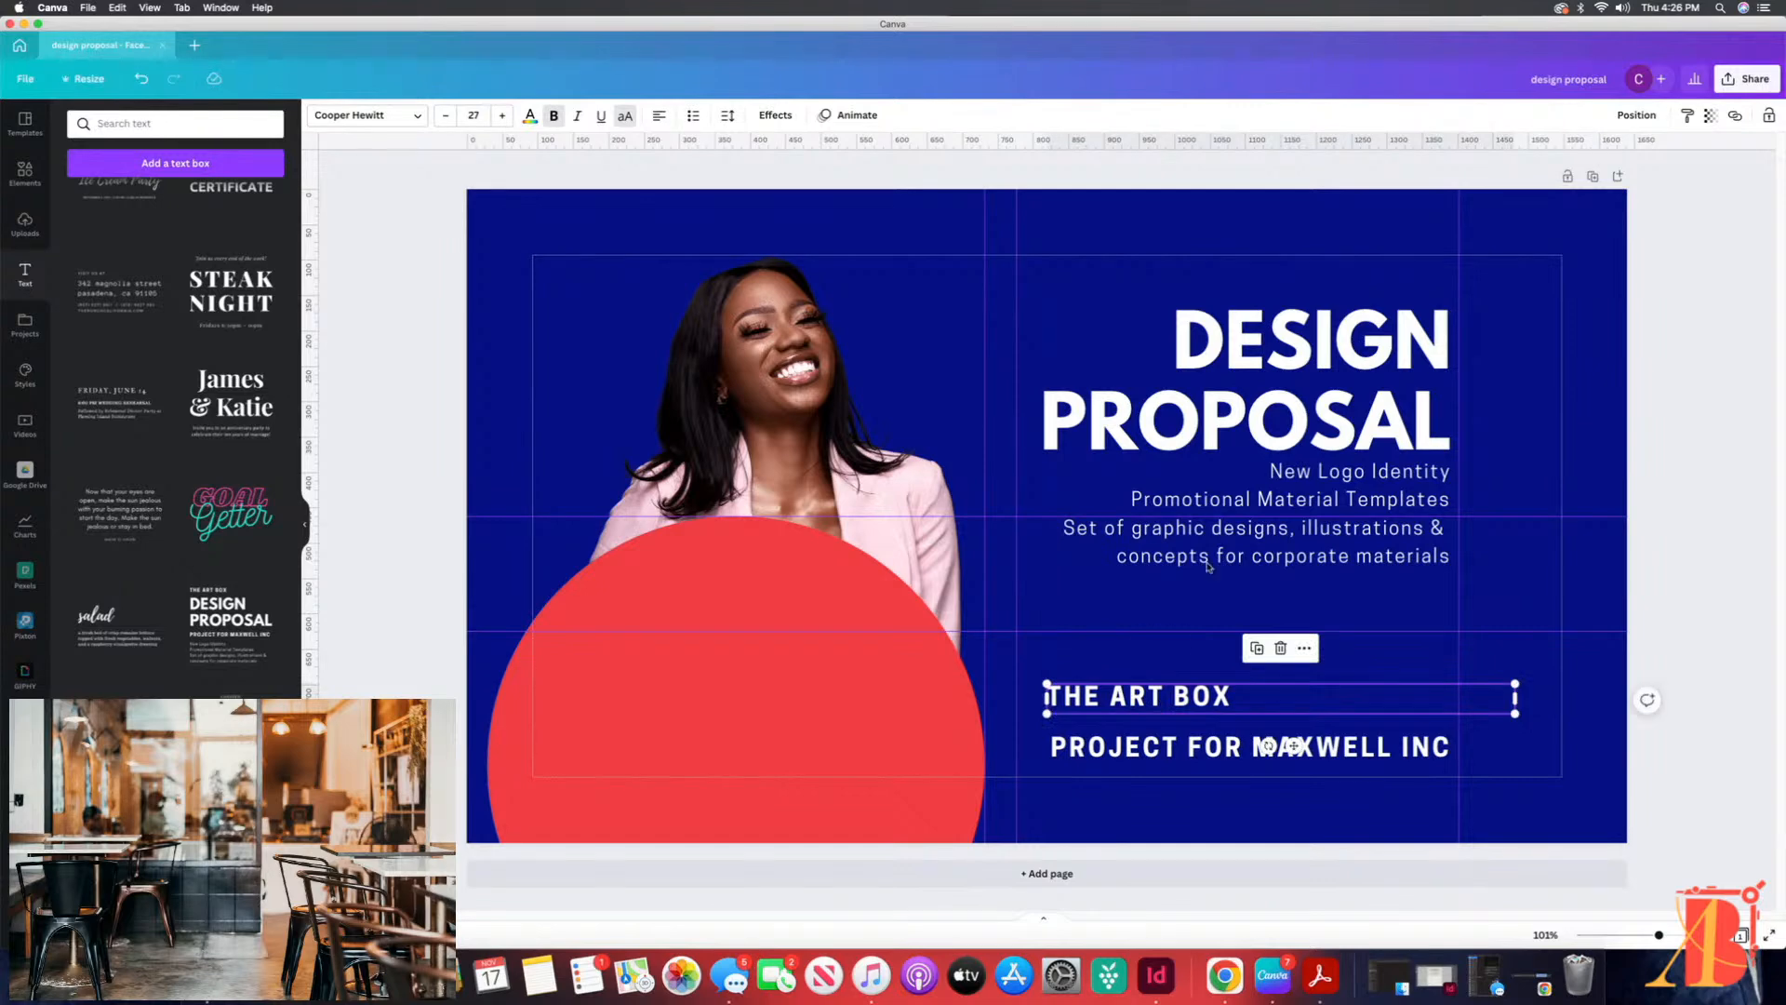
Step: Change the description's font to League Spartan and widen its text box leftward to the guide so the text wraps cleanly onto four lines
{"action": "left_click", "coordinate": [1244, 509]}
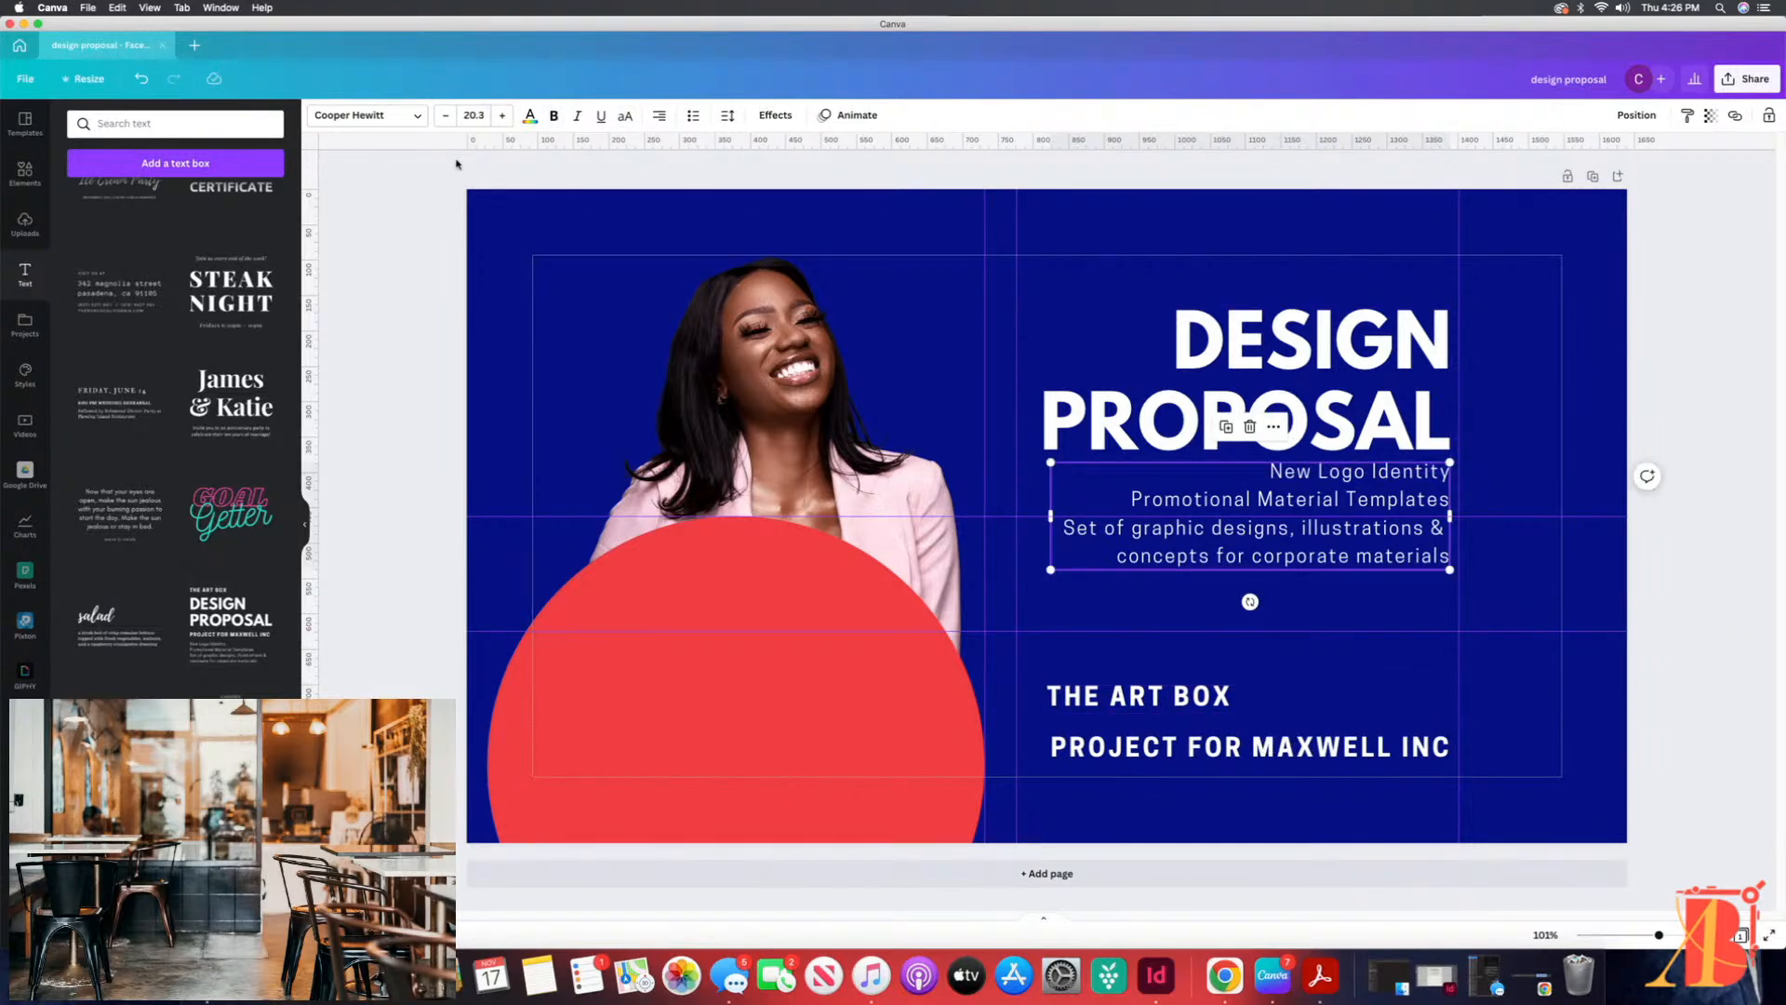
{"action": "left_click", "coordinate": [410, 121]}
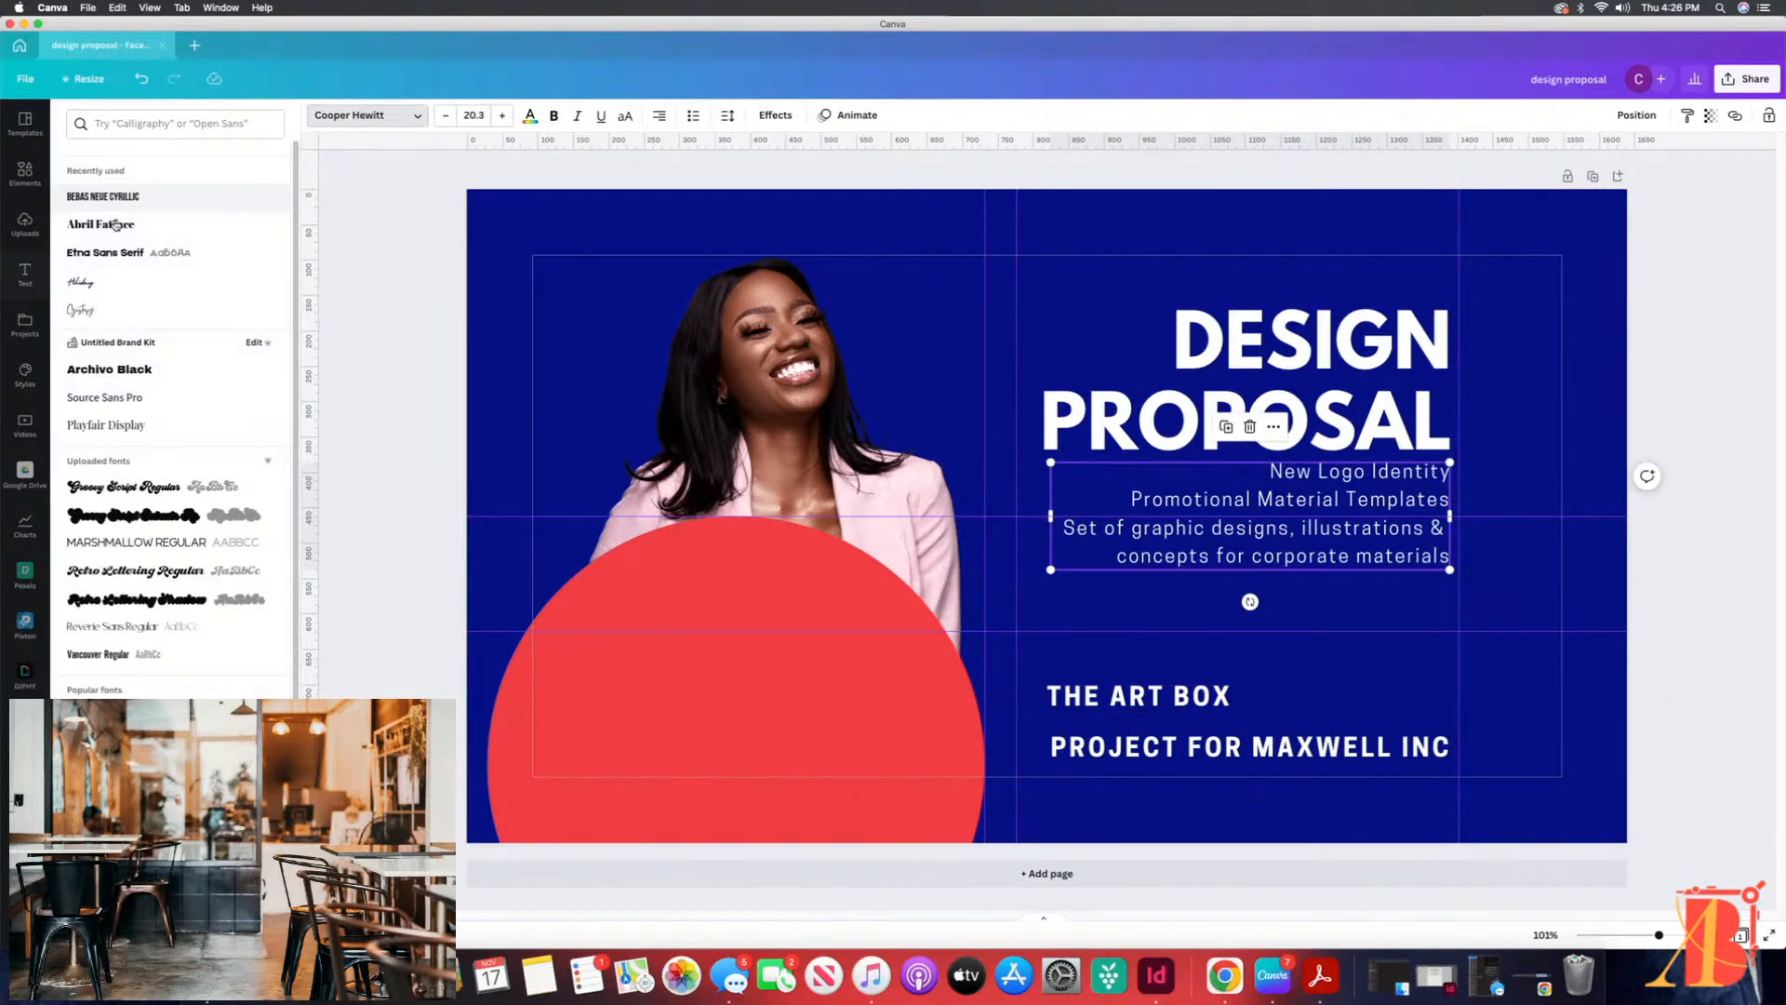
{"action": "left_click", "coordinate": [114, 195]}
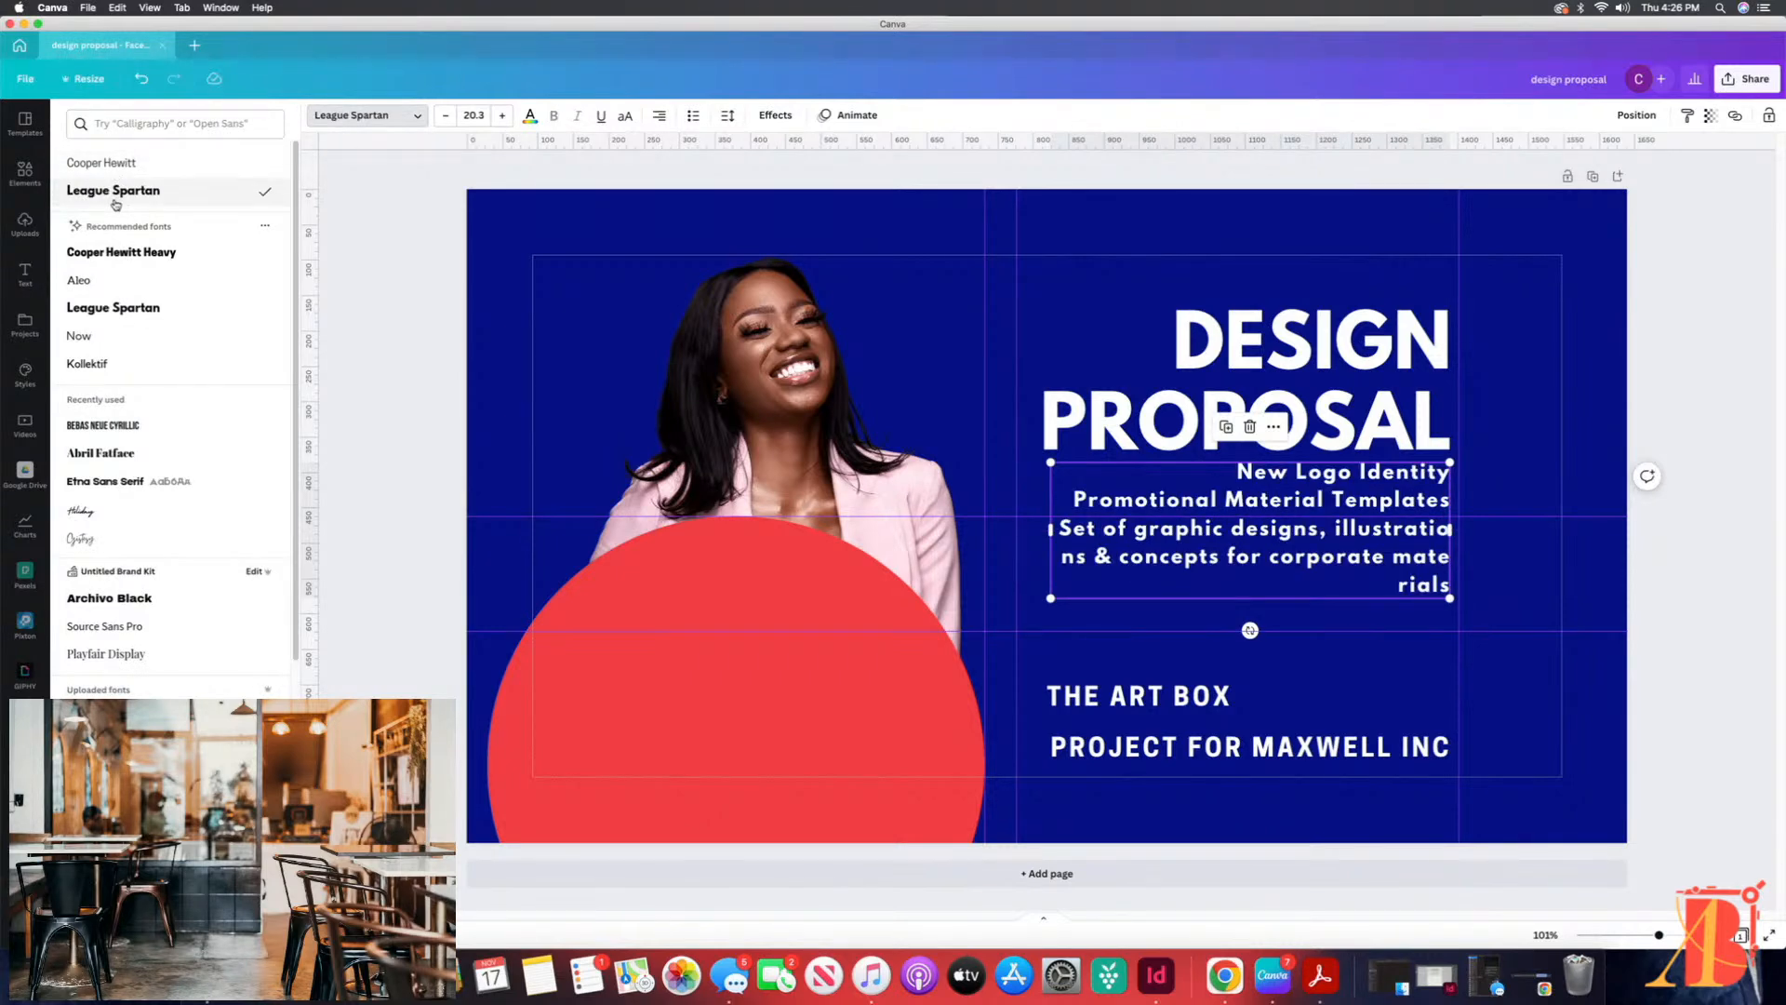
{"action": "left_click", "coordinate": [1052, 532]}
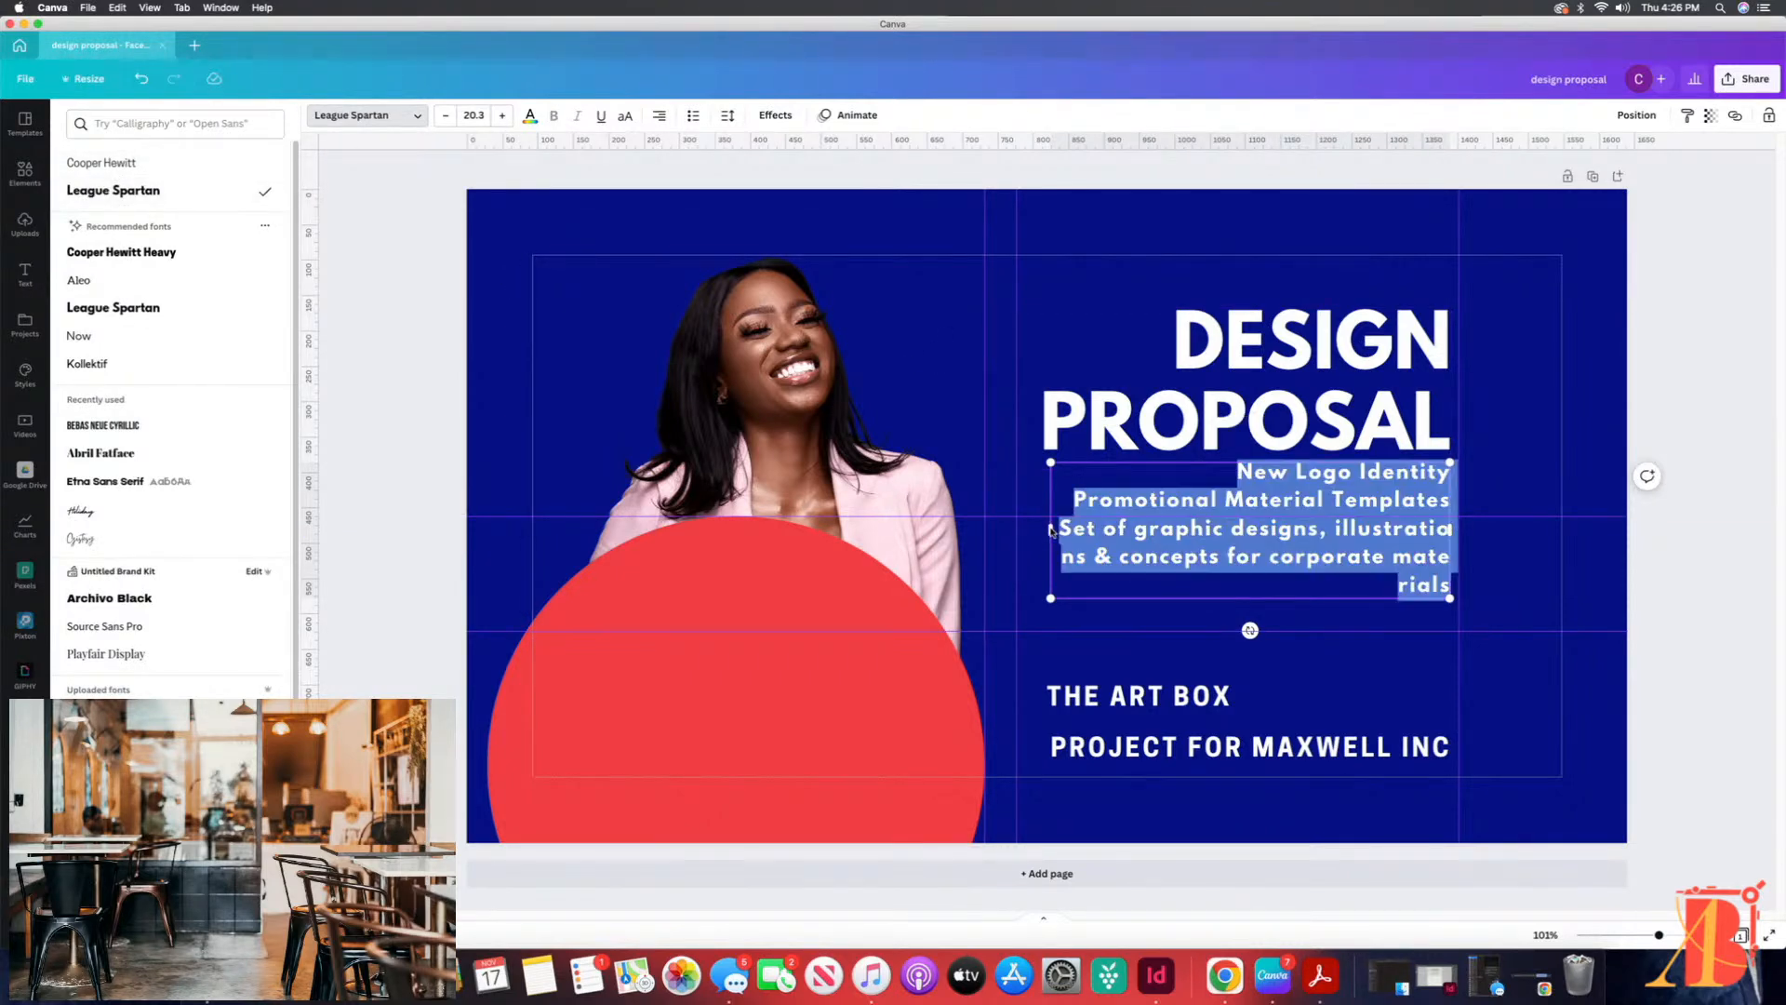
{"action": "left_click_drag", "start_coordinate": [1052, 532], "coordinate": [1009, 517]}
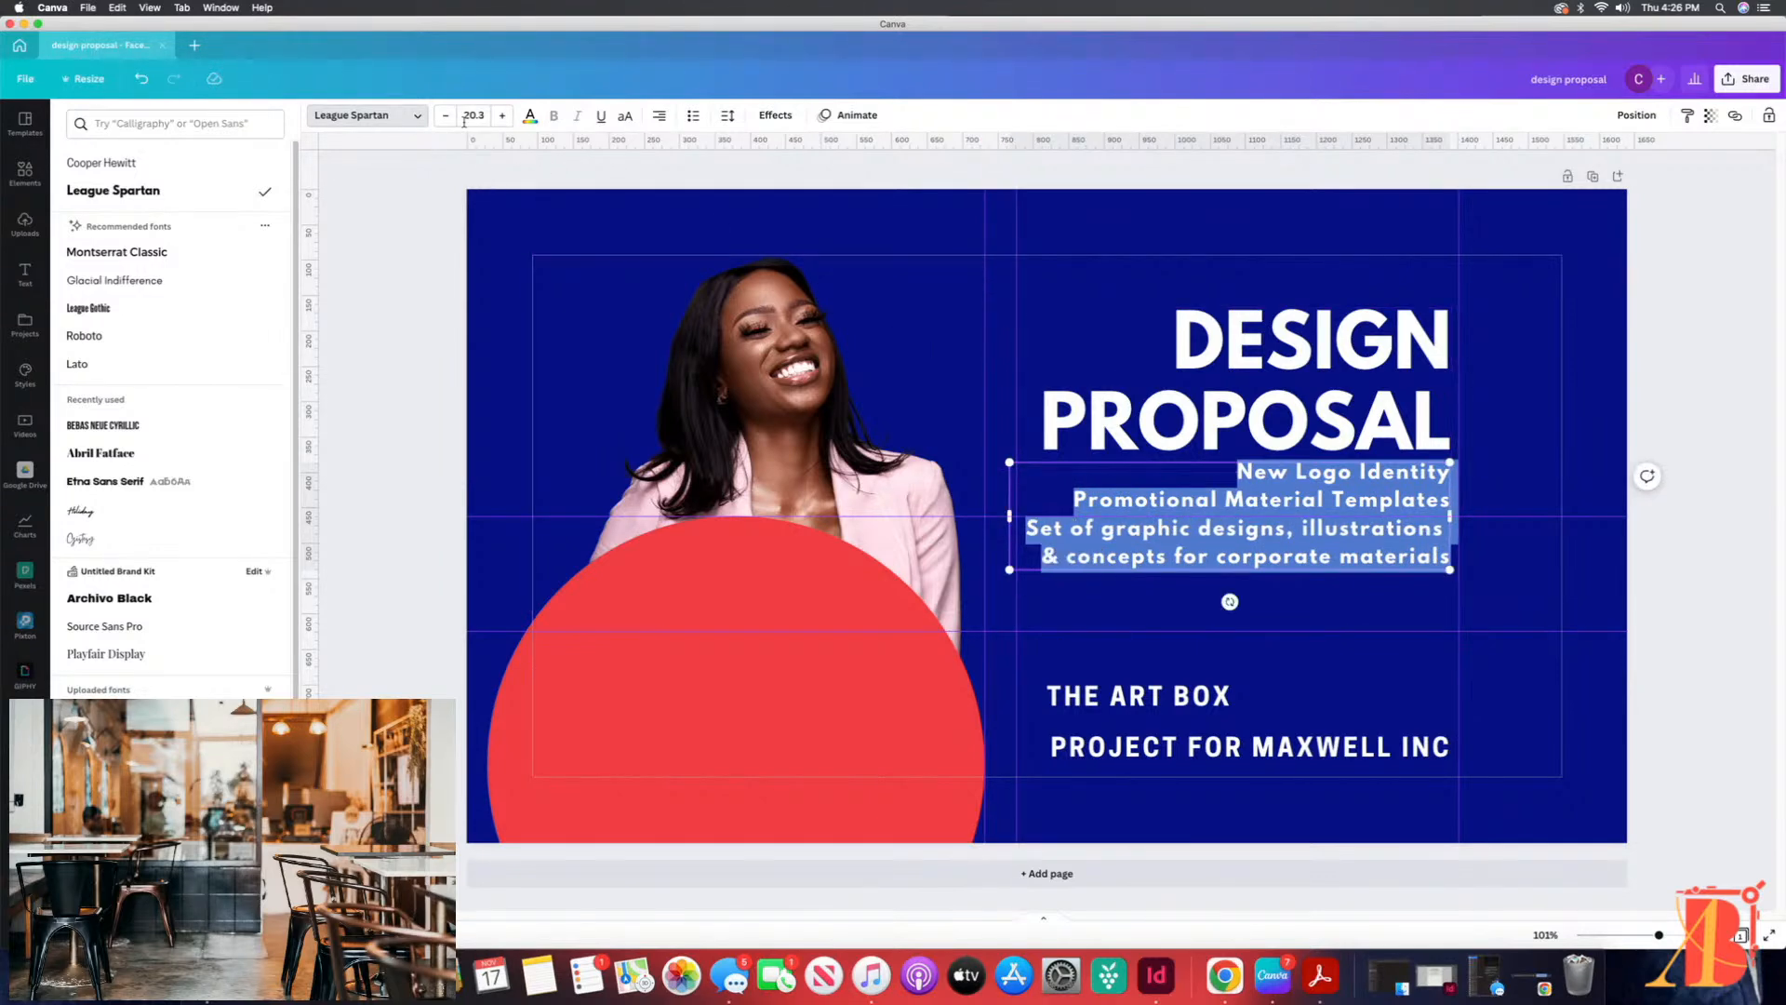
Step: Set the description's font size to 15 and start a new line before "& concepts for corporate materials"
{"action": "left_click", "coordinate": [474, 114]}
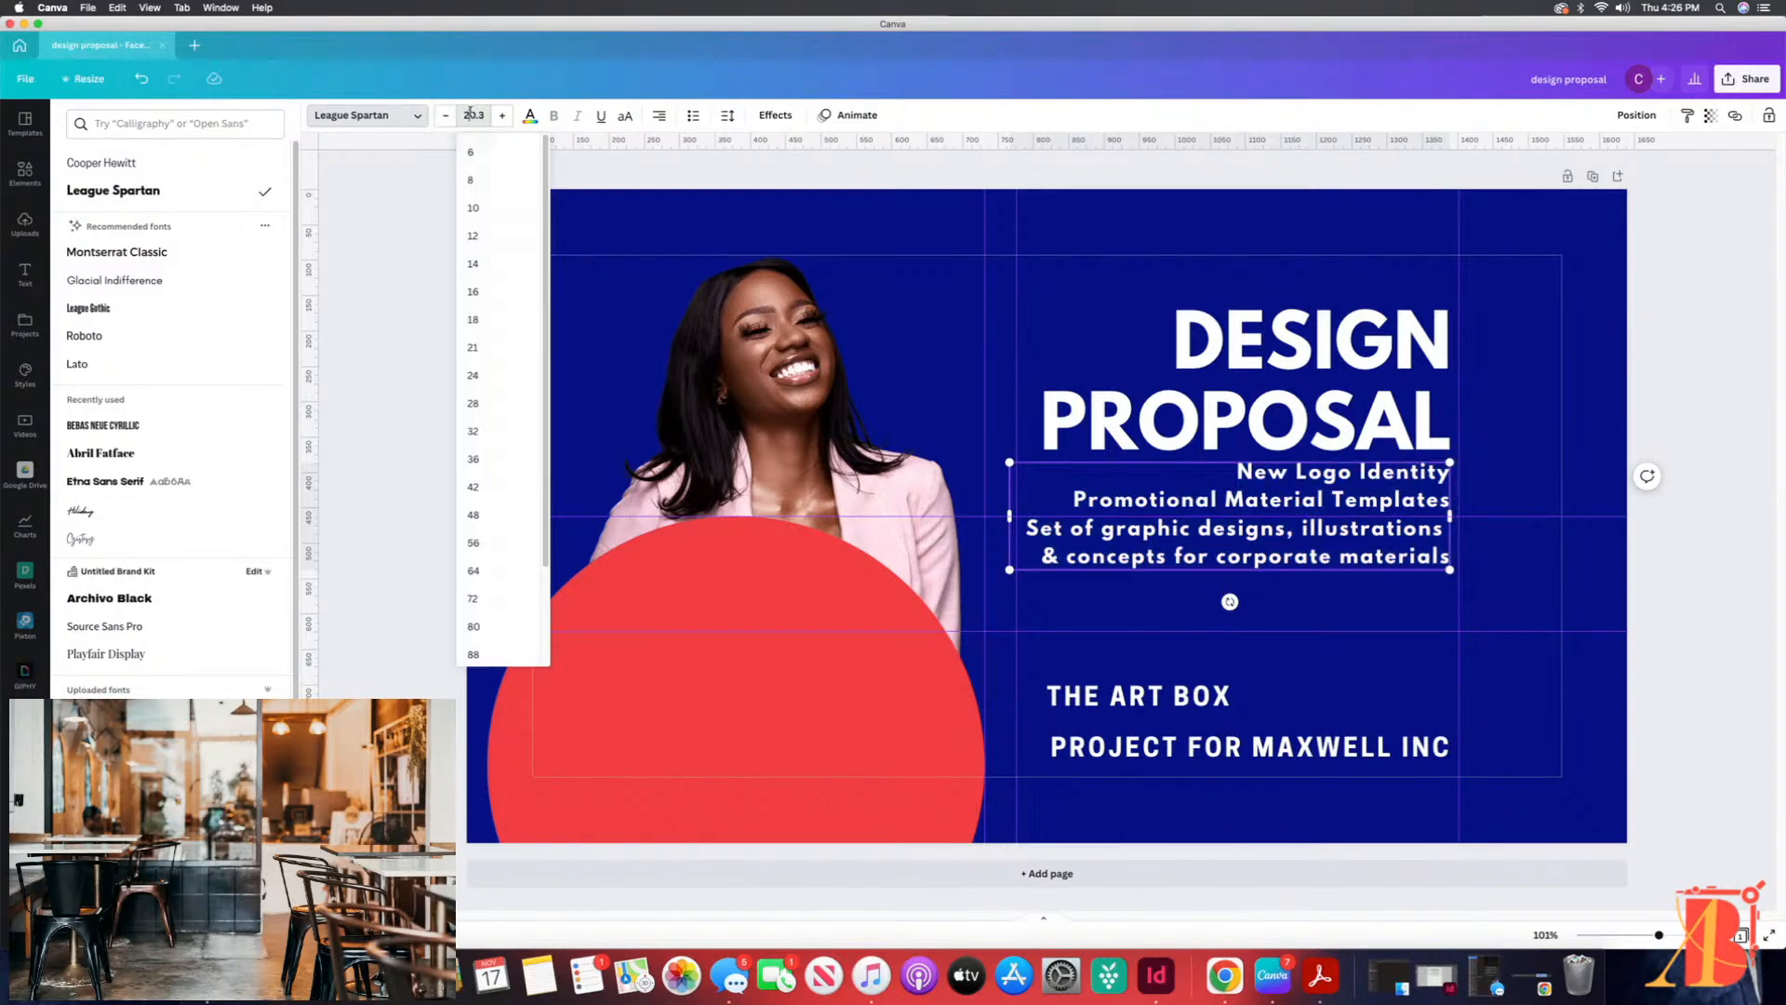
{"action": "type", "text": "15"}
{"action": "key", "text": "Return"}
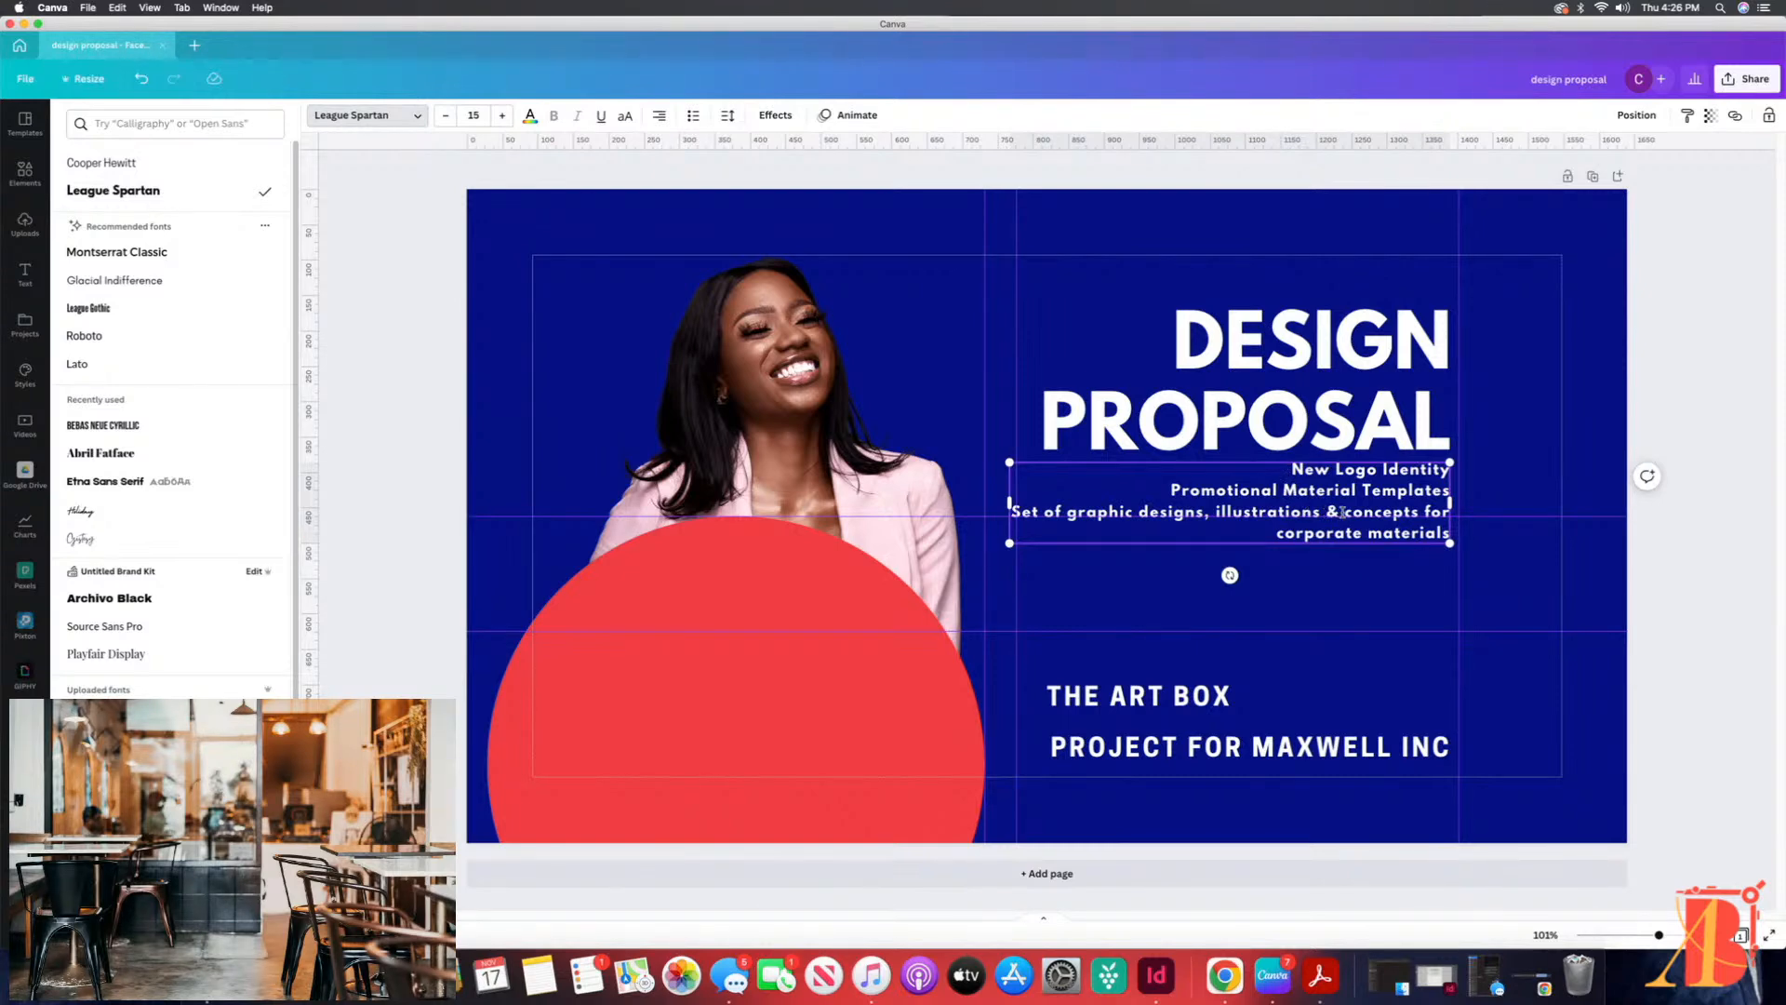
{"action": "left_click", "coordinate": [1330, 511]}
{"action": "key", "text": "Return"}
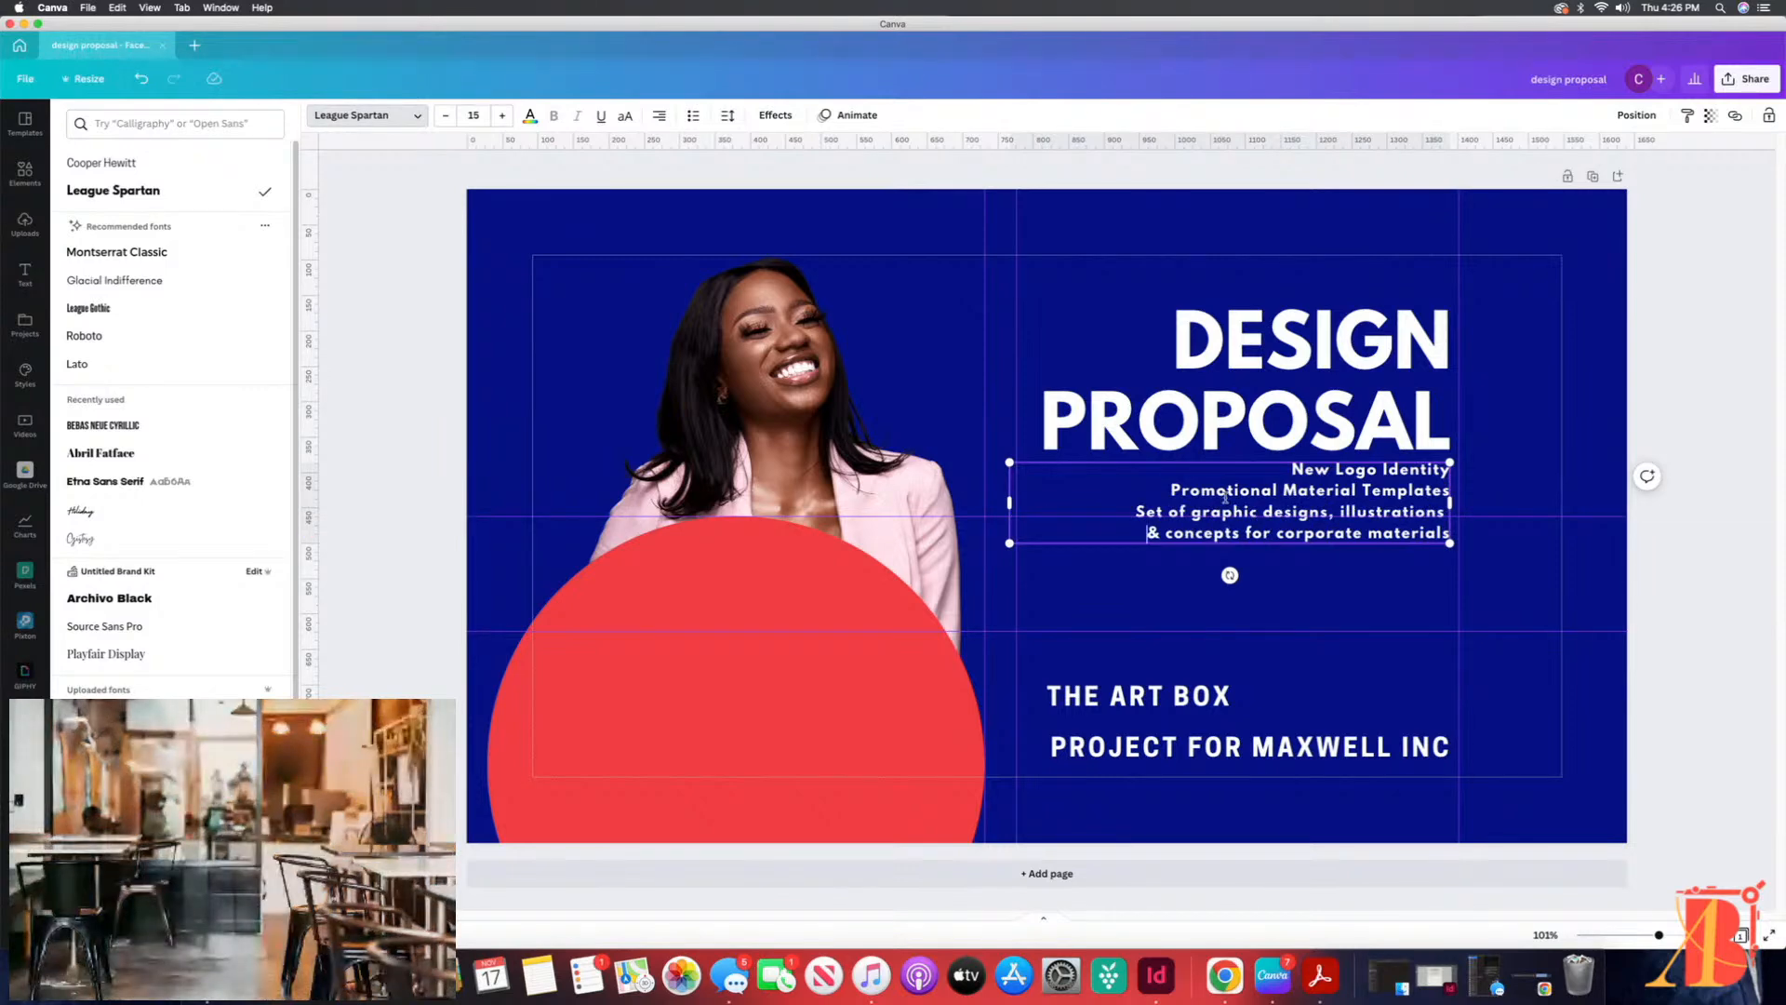
Step: Capitalize "Concepts" in the description's last line and set the whole description's font size to 18
{"action": "left_click", "coordinate": [1161, 533]}
{"action": "type", "text": "C"}
{"action": "left_click_drag", "start_coordinate": [1288, 469], "coordinate": [1445, 532]}
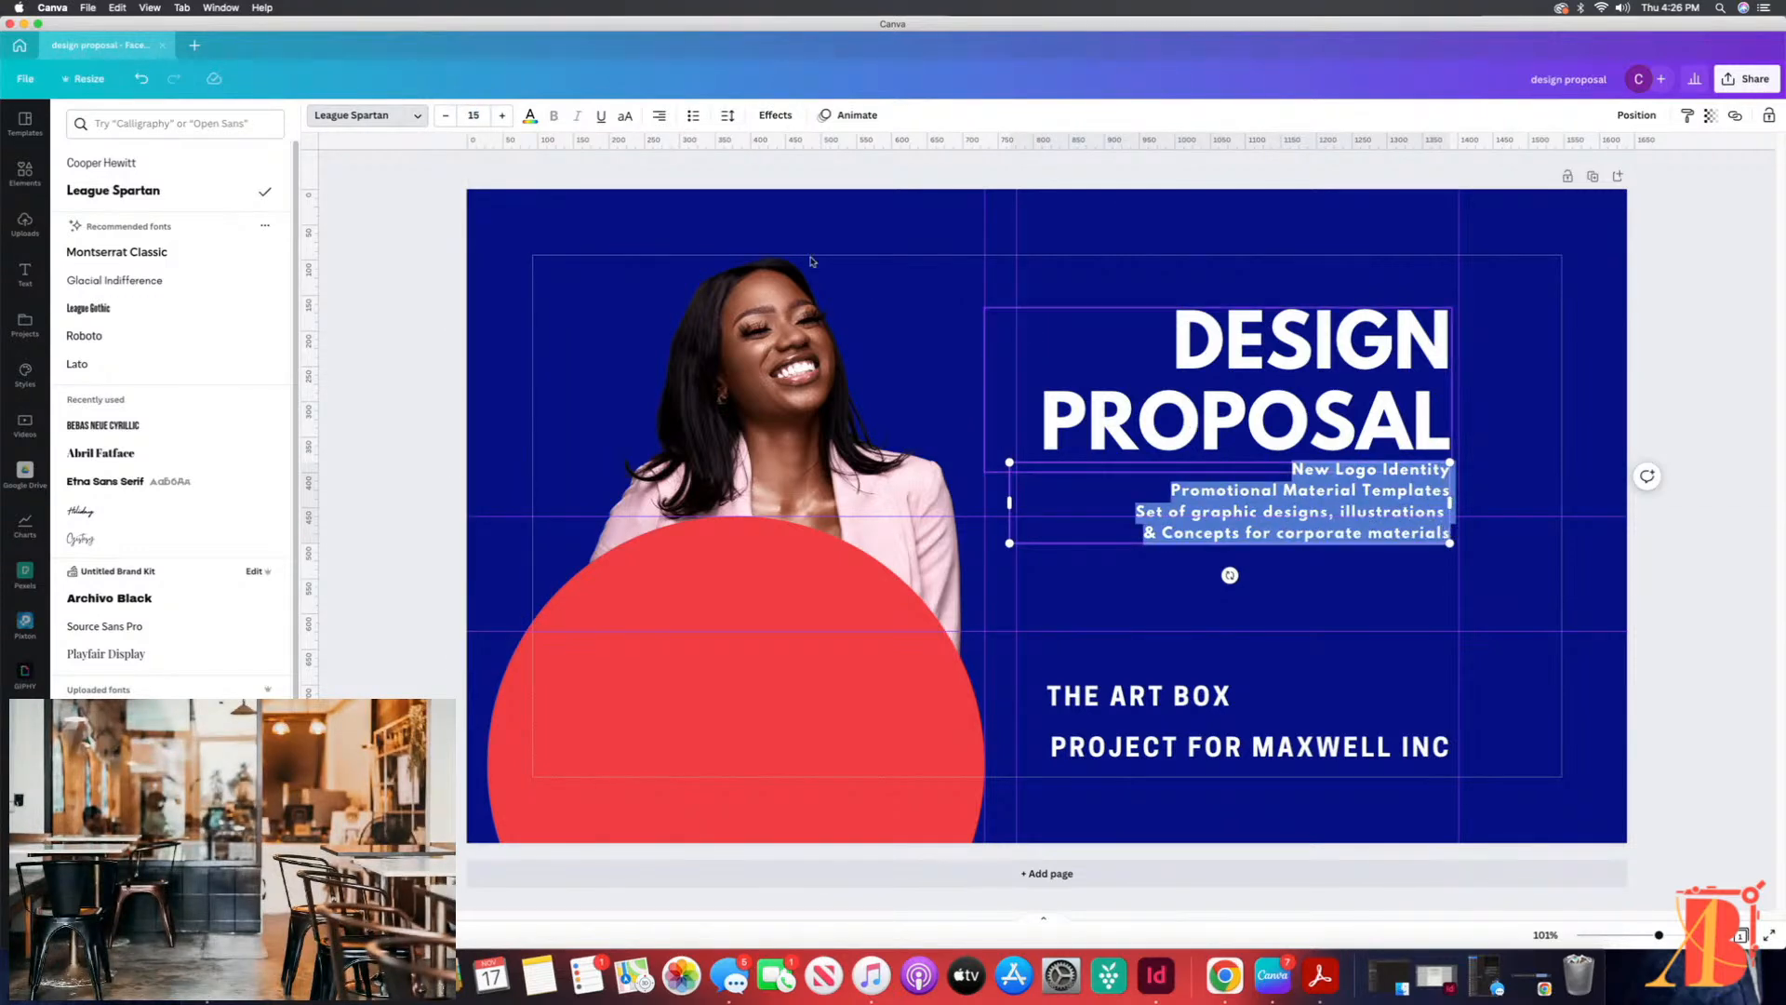
{"action": "left_click", "coordinate": [473, 116]}
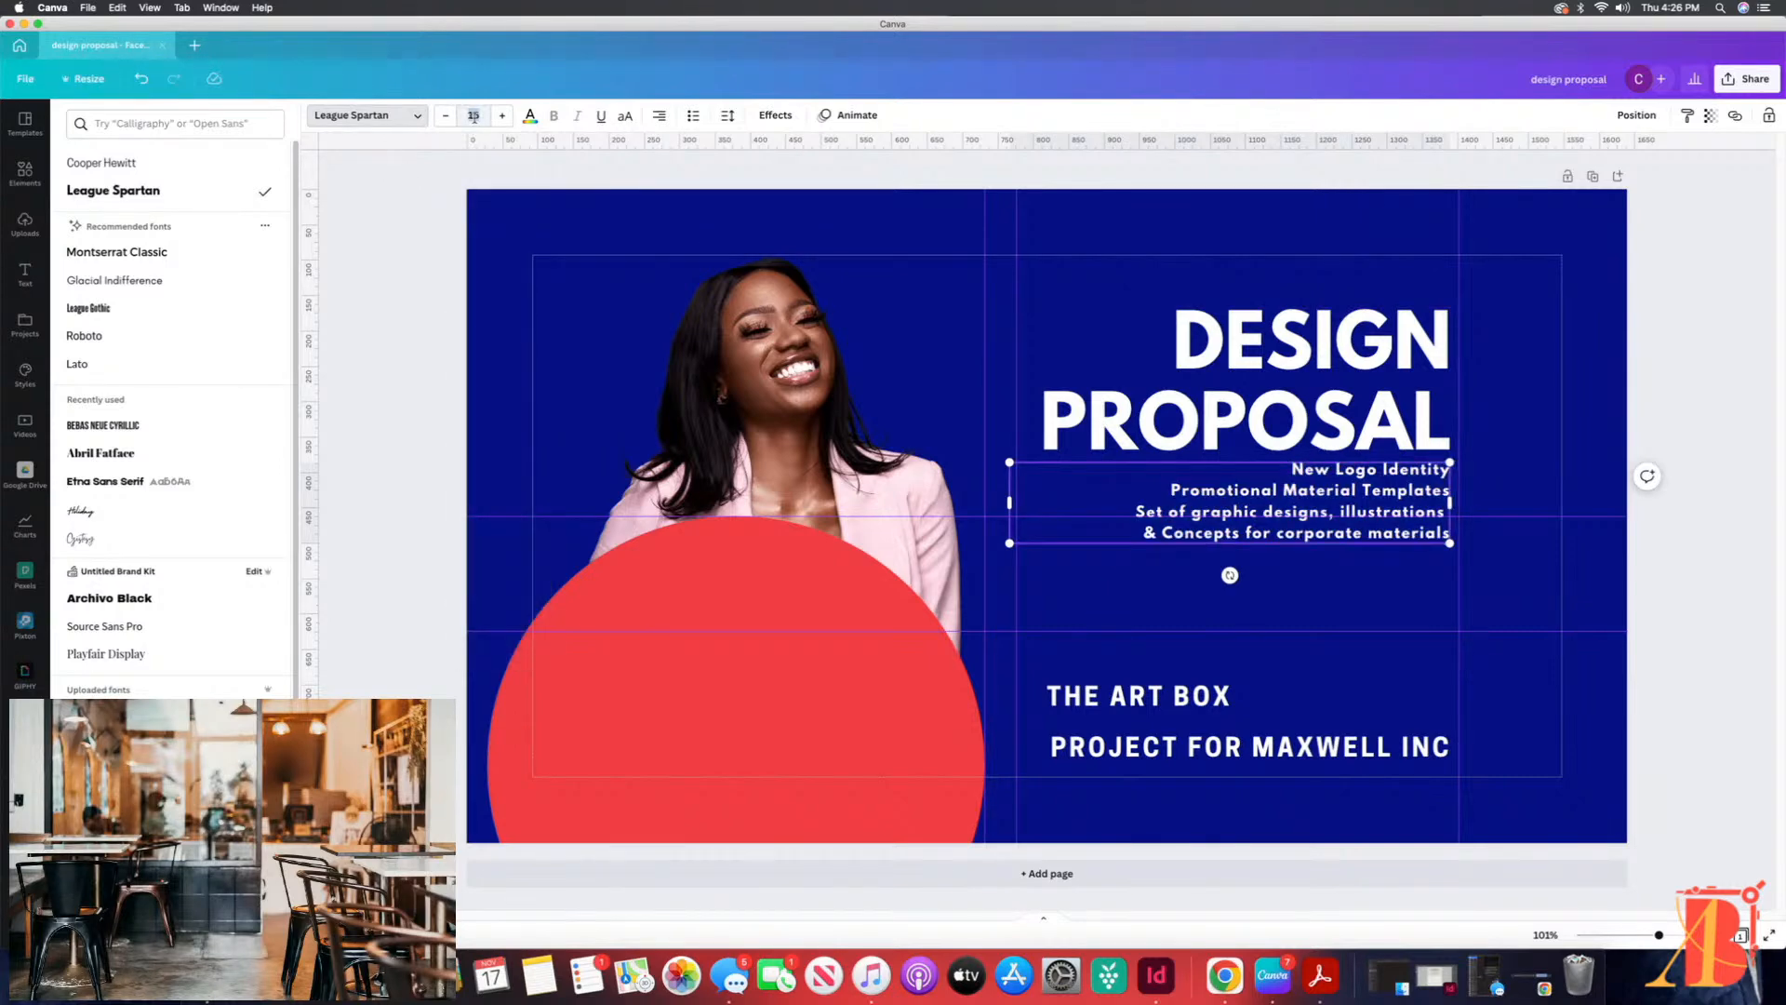
{"action": "key", "text": "Return"}
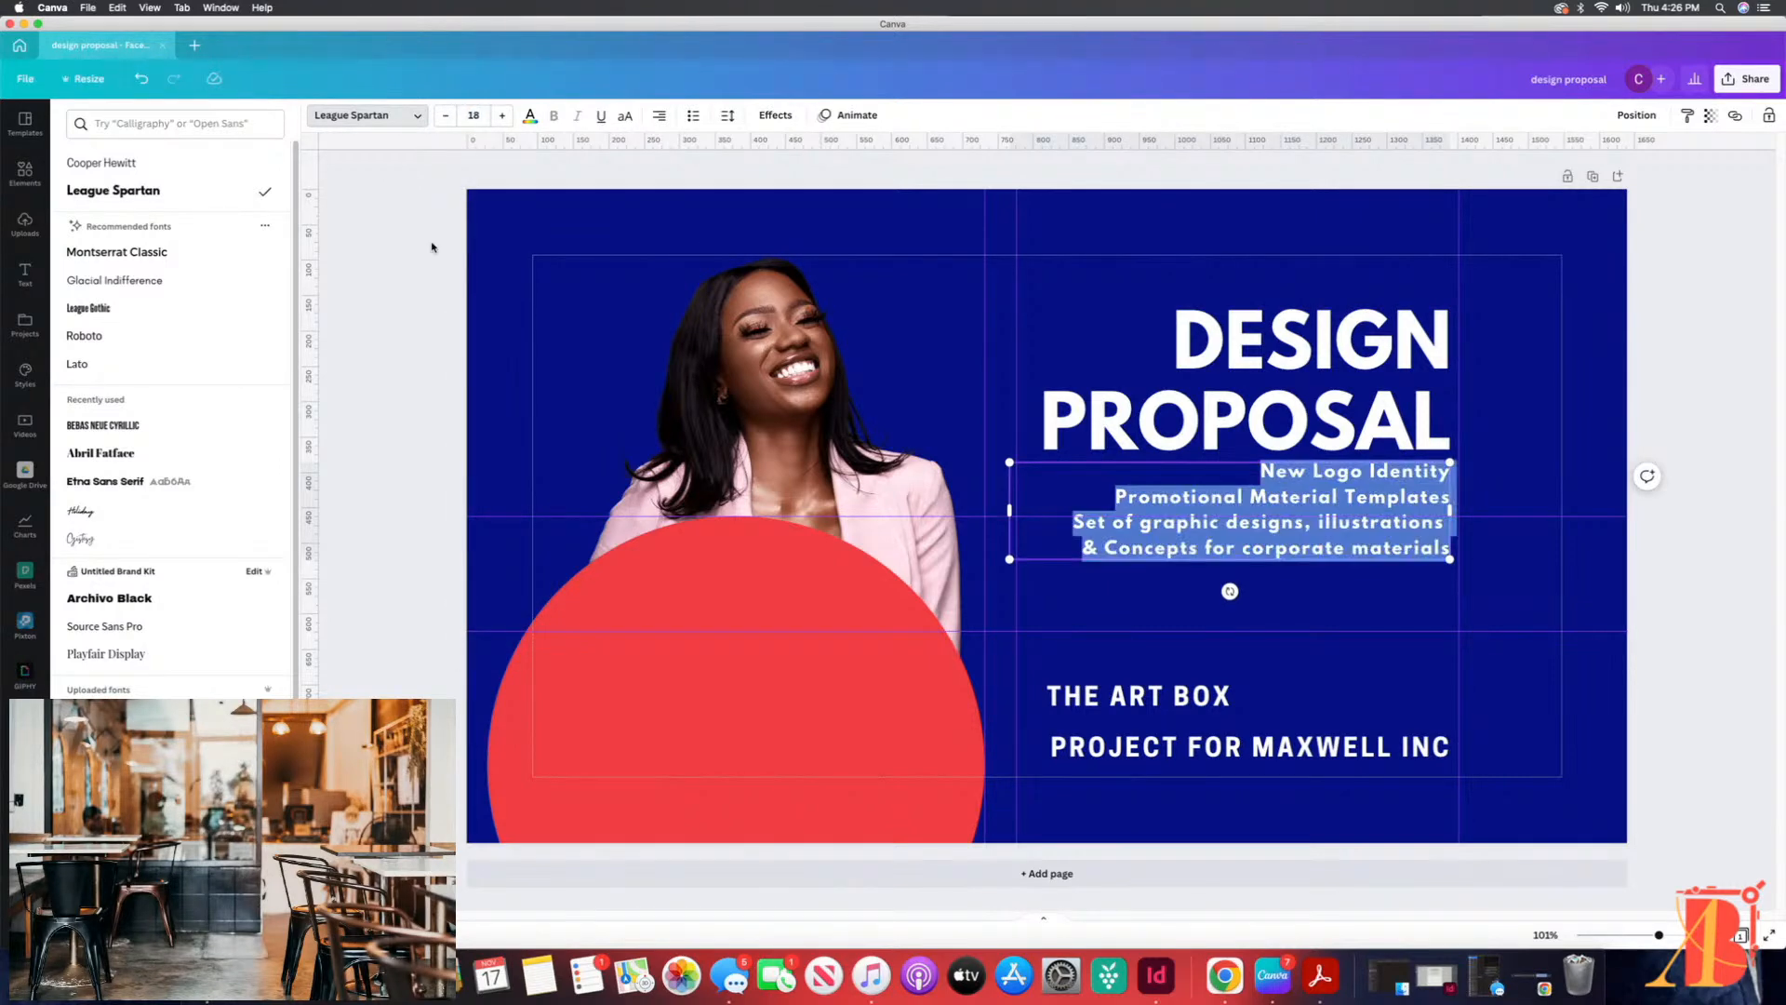
{"action": "left_click", "coordinate": [1542, 586]}
Step: Replace the heading text with NEW YEAR on the first line and NEW CONTENT below it
{"action": "left_click", "coordinate": [1333, 370]}
{"action": "left_click_drag", "start_coordinate": [1174, 339], "coordinate": [1277, 333]}
{"action": "left_click_drag", "start_coordinate": [1155, 341], "coordinate": [1437, 428]}
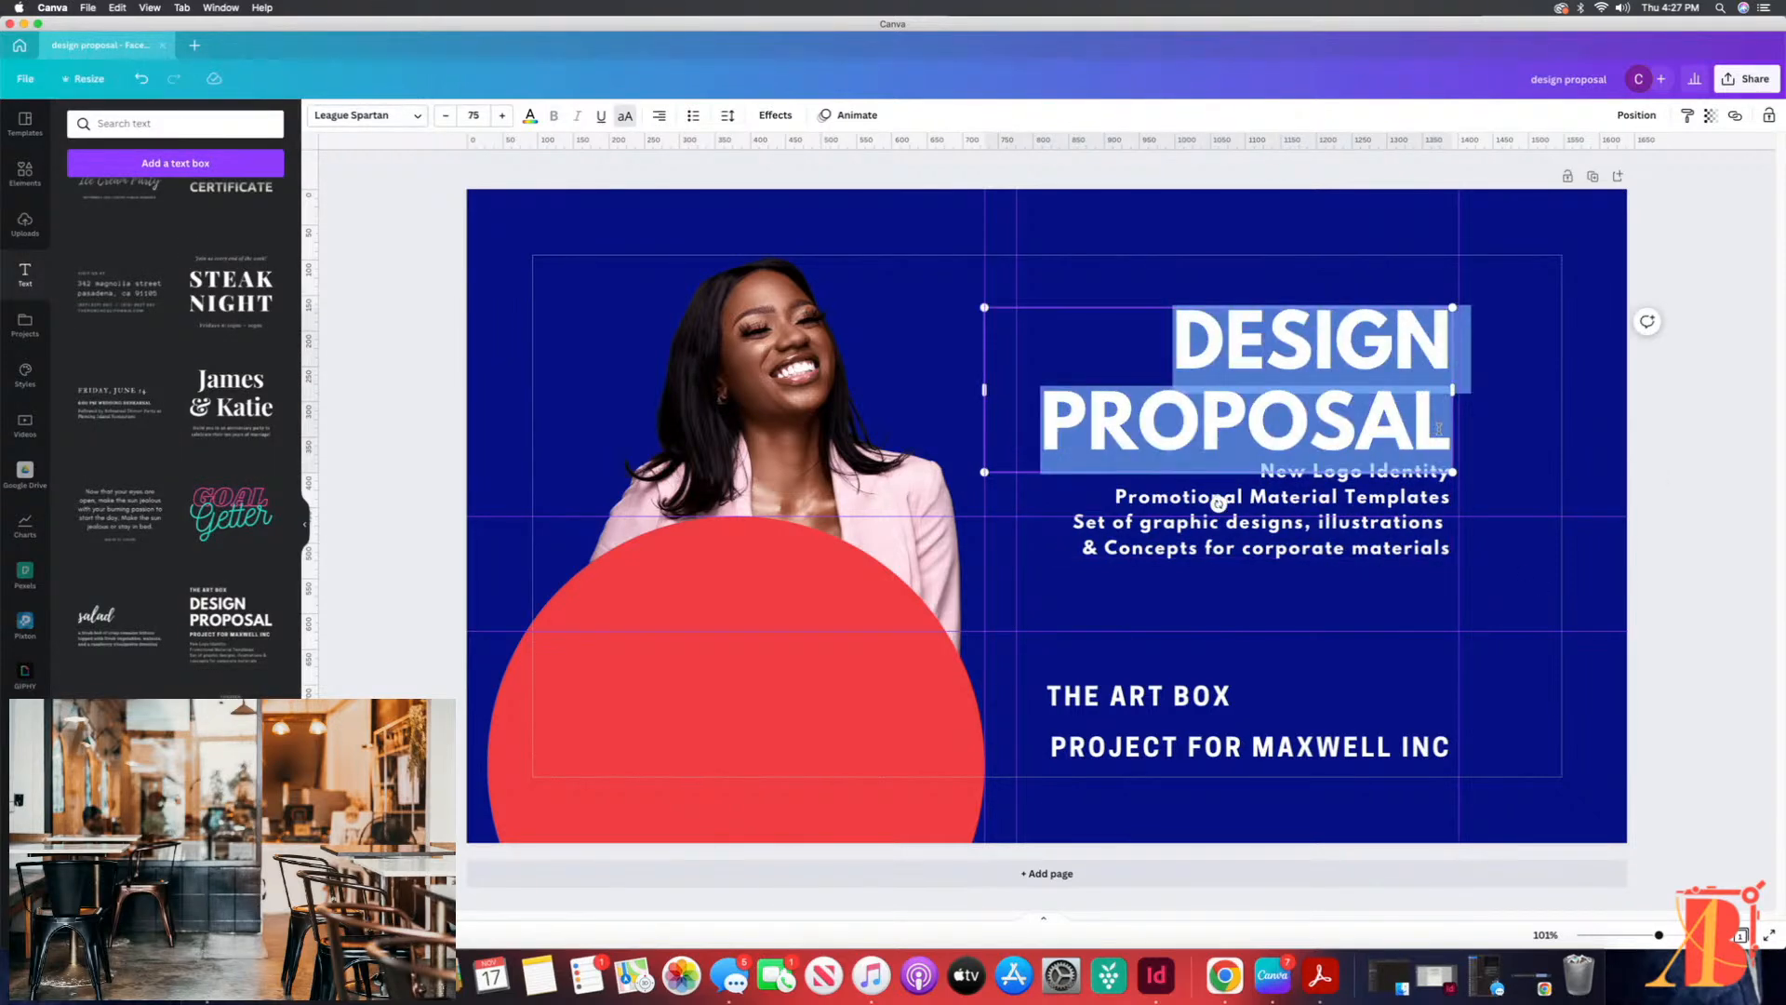
{"action": "type", "text": "NE"}
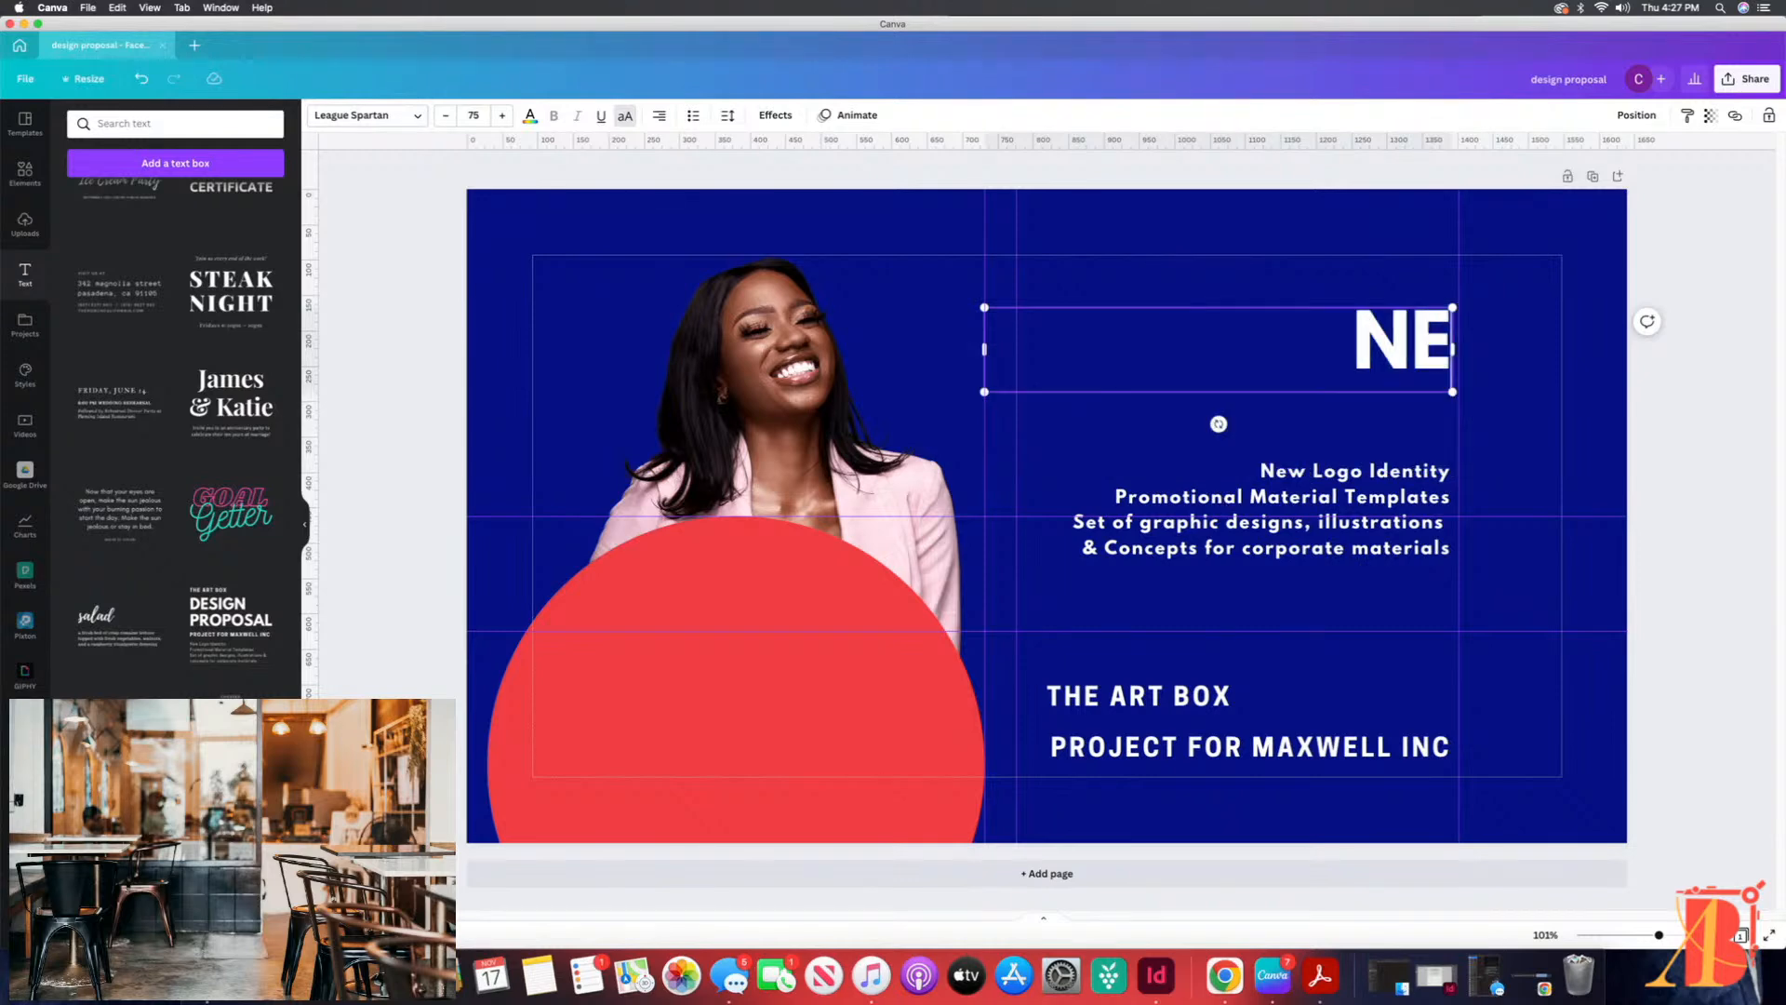
{"action": "type", "text": "W YEAR"}
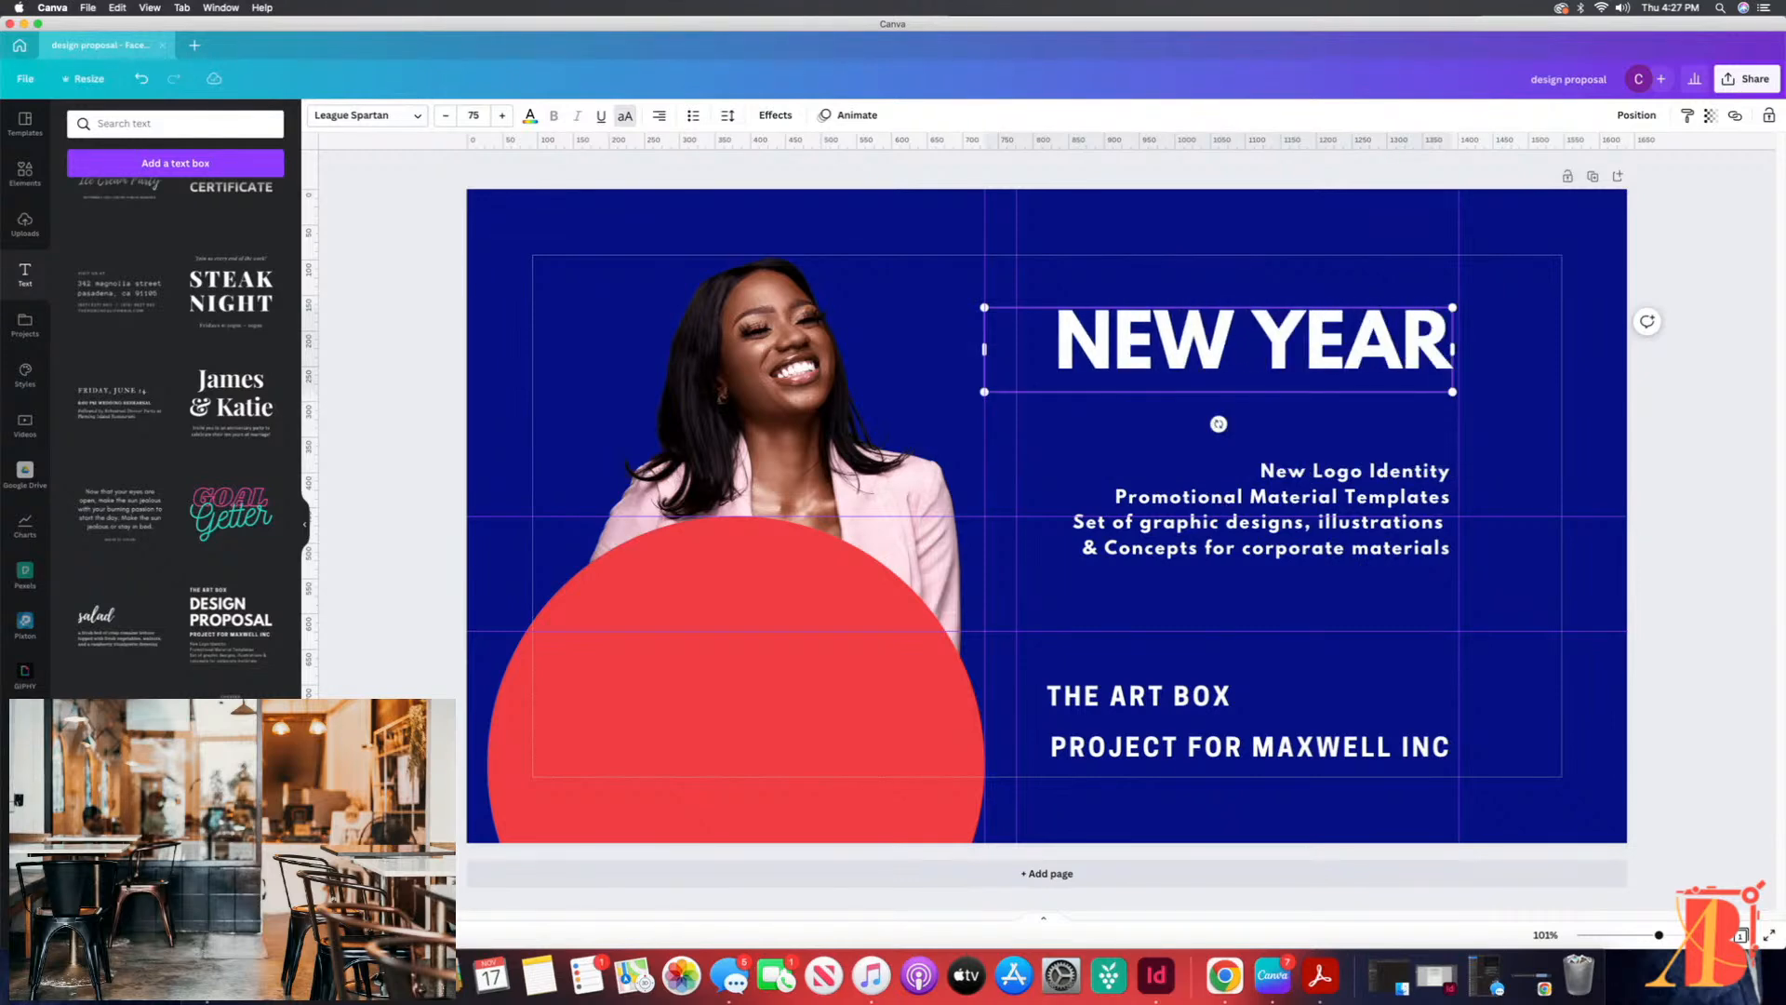
{"action": "key", "text": "Return"}
{"action": "type", "text": "\\"}
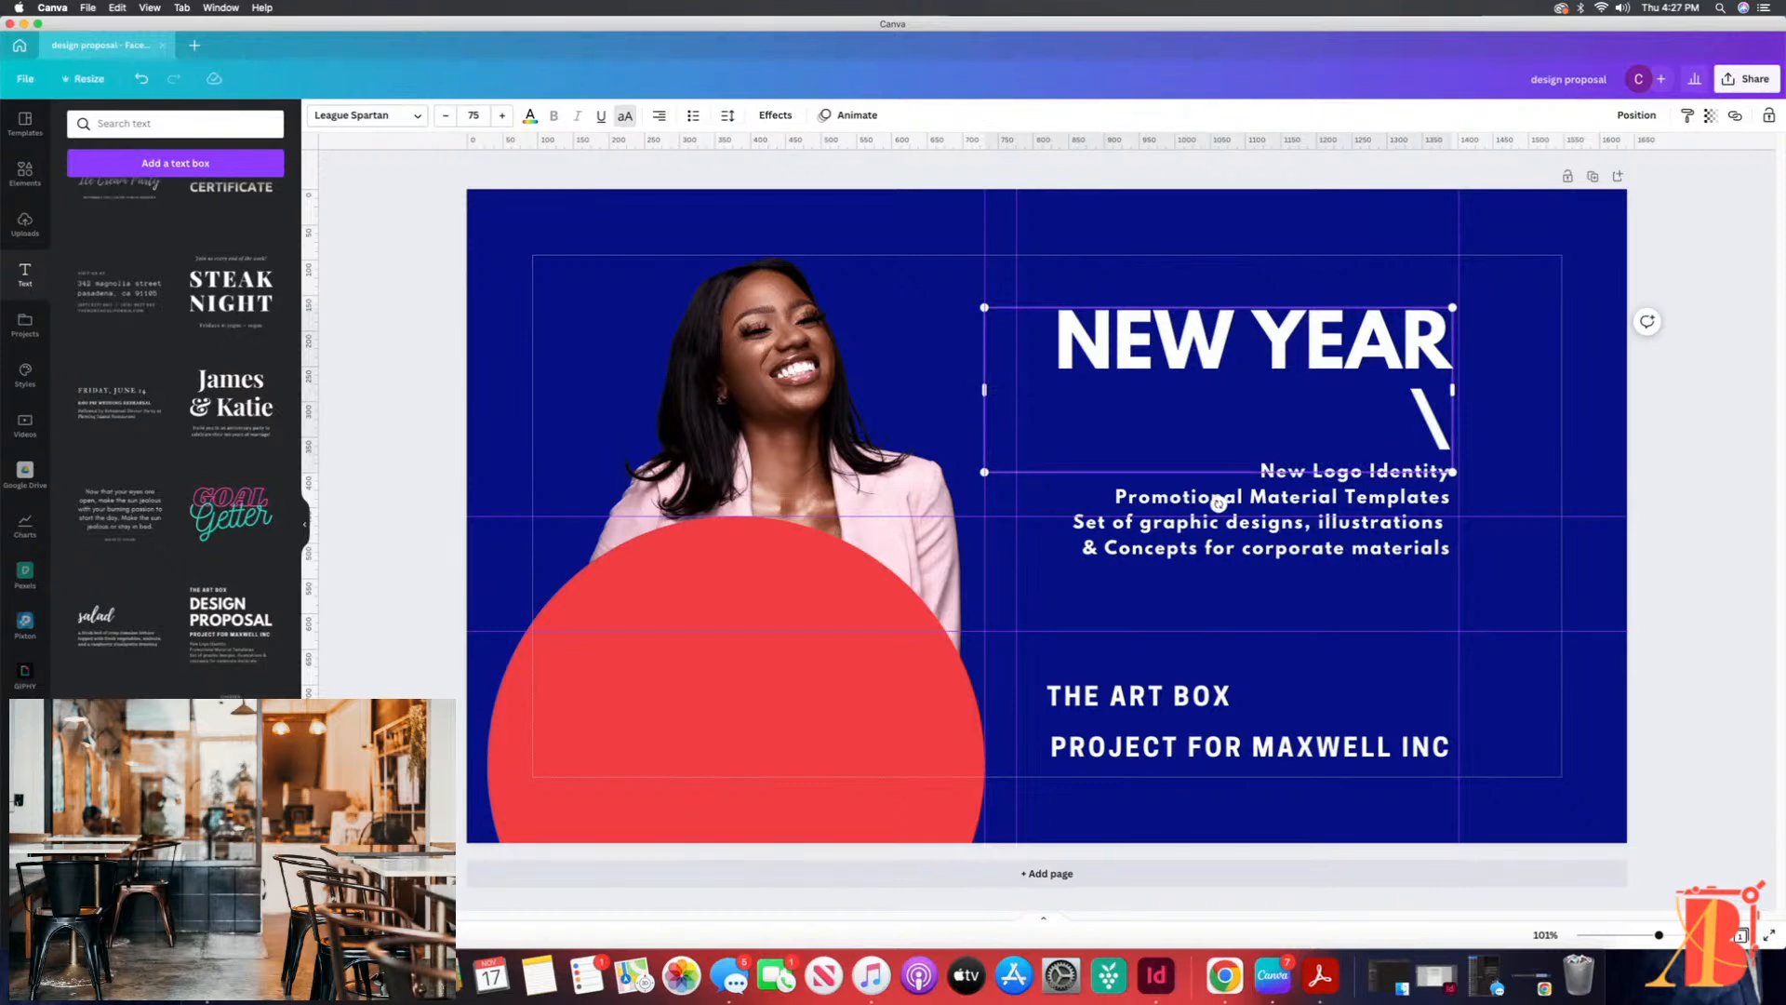
{"action": "key", "text": "BackSpace"}
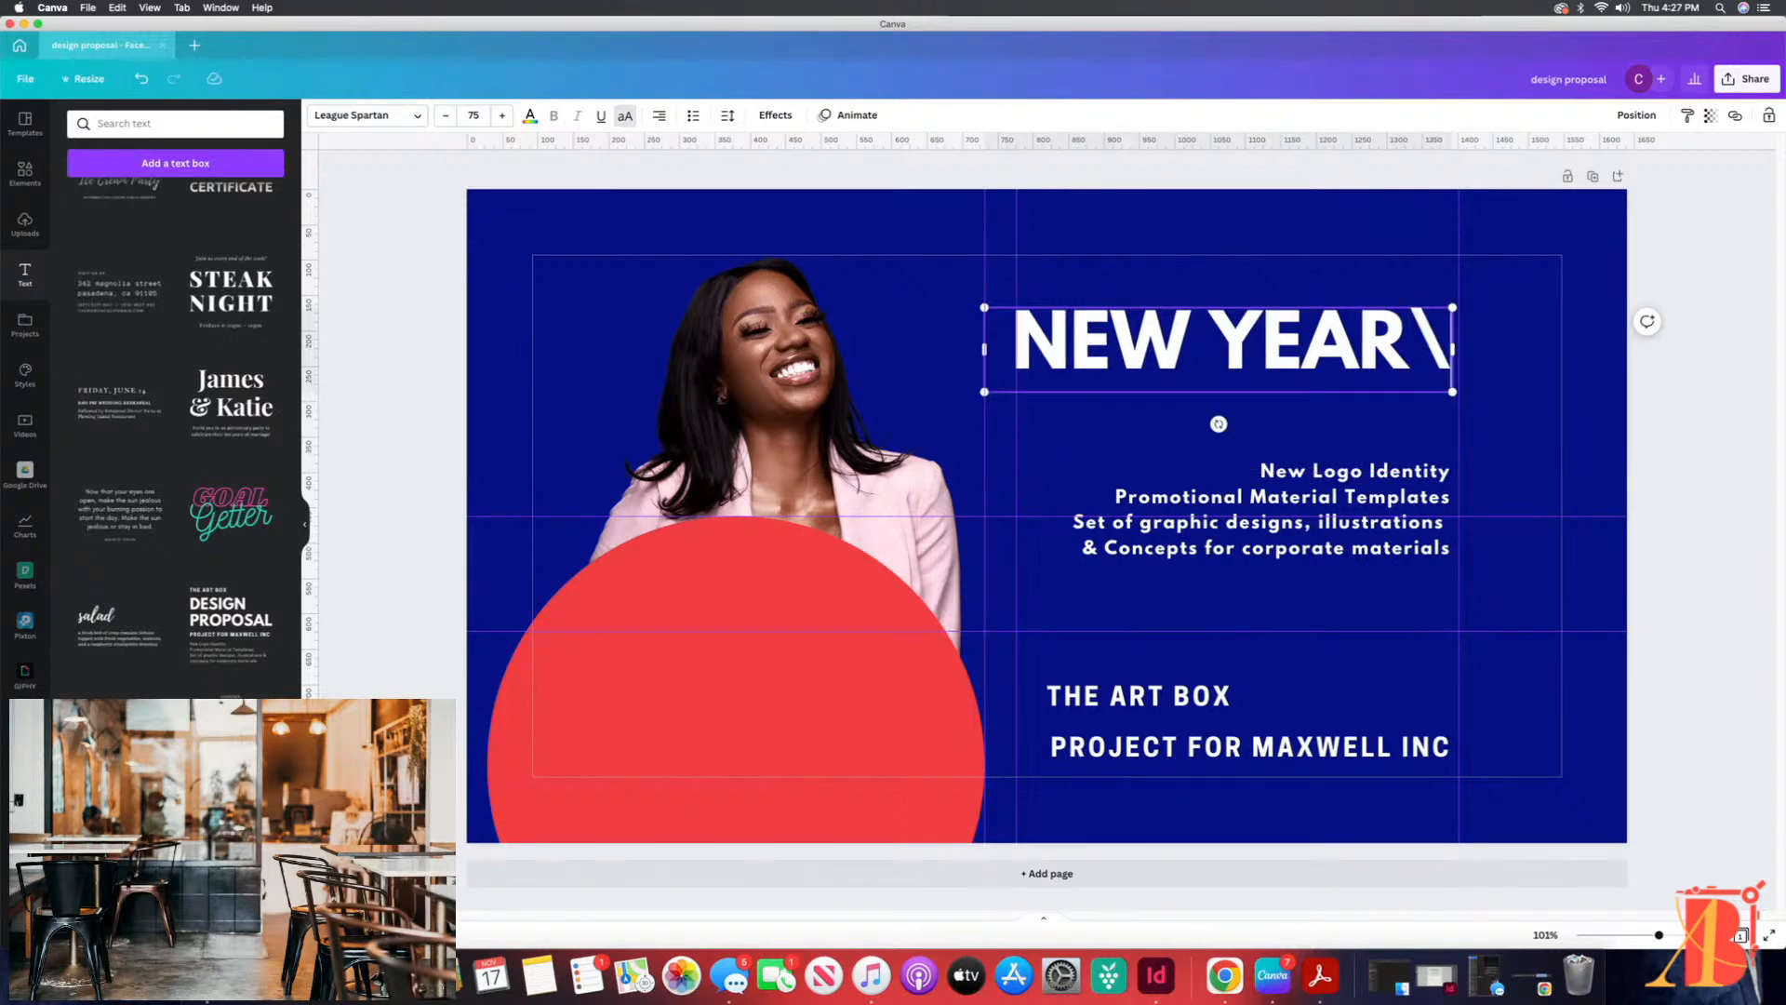
{"action": "key", "text": "BackSpace"}
{"action": "key", "text": "Return"}
{"action": "type", "text": "N"}
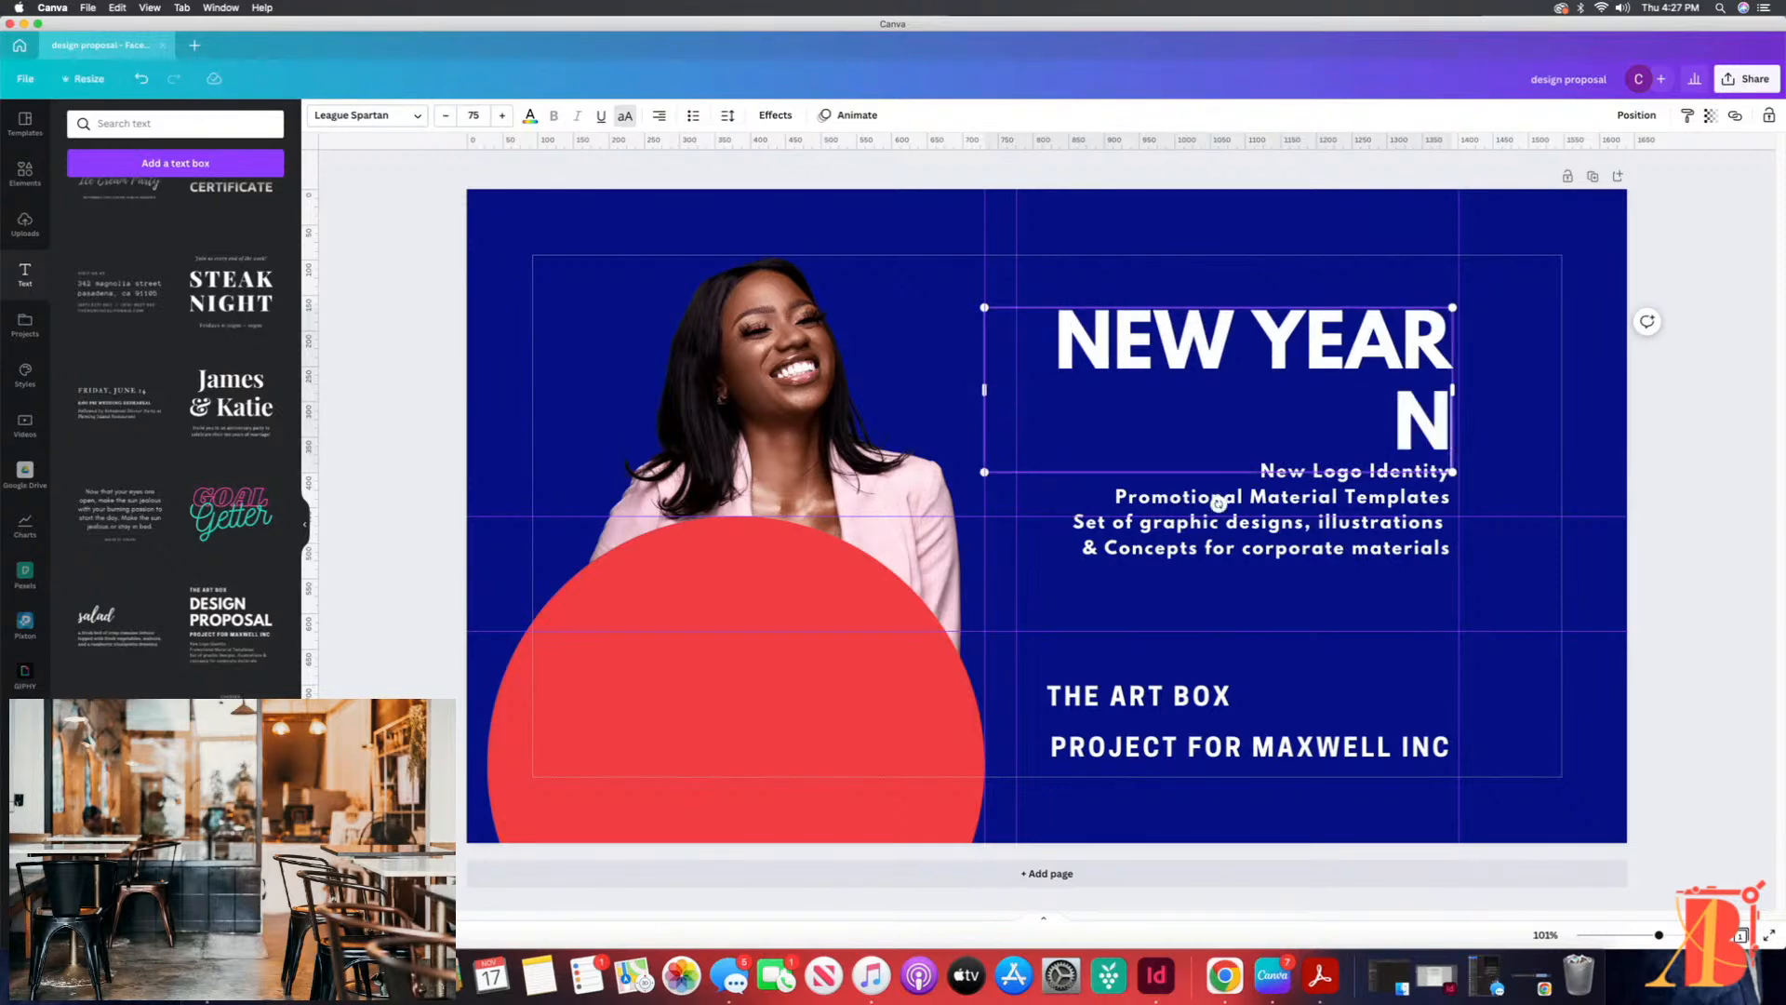
{"action": "type", "text": "EW CONTENT"}
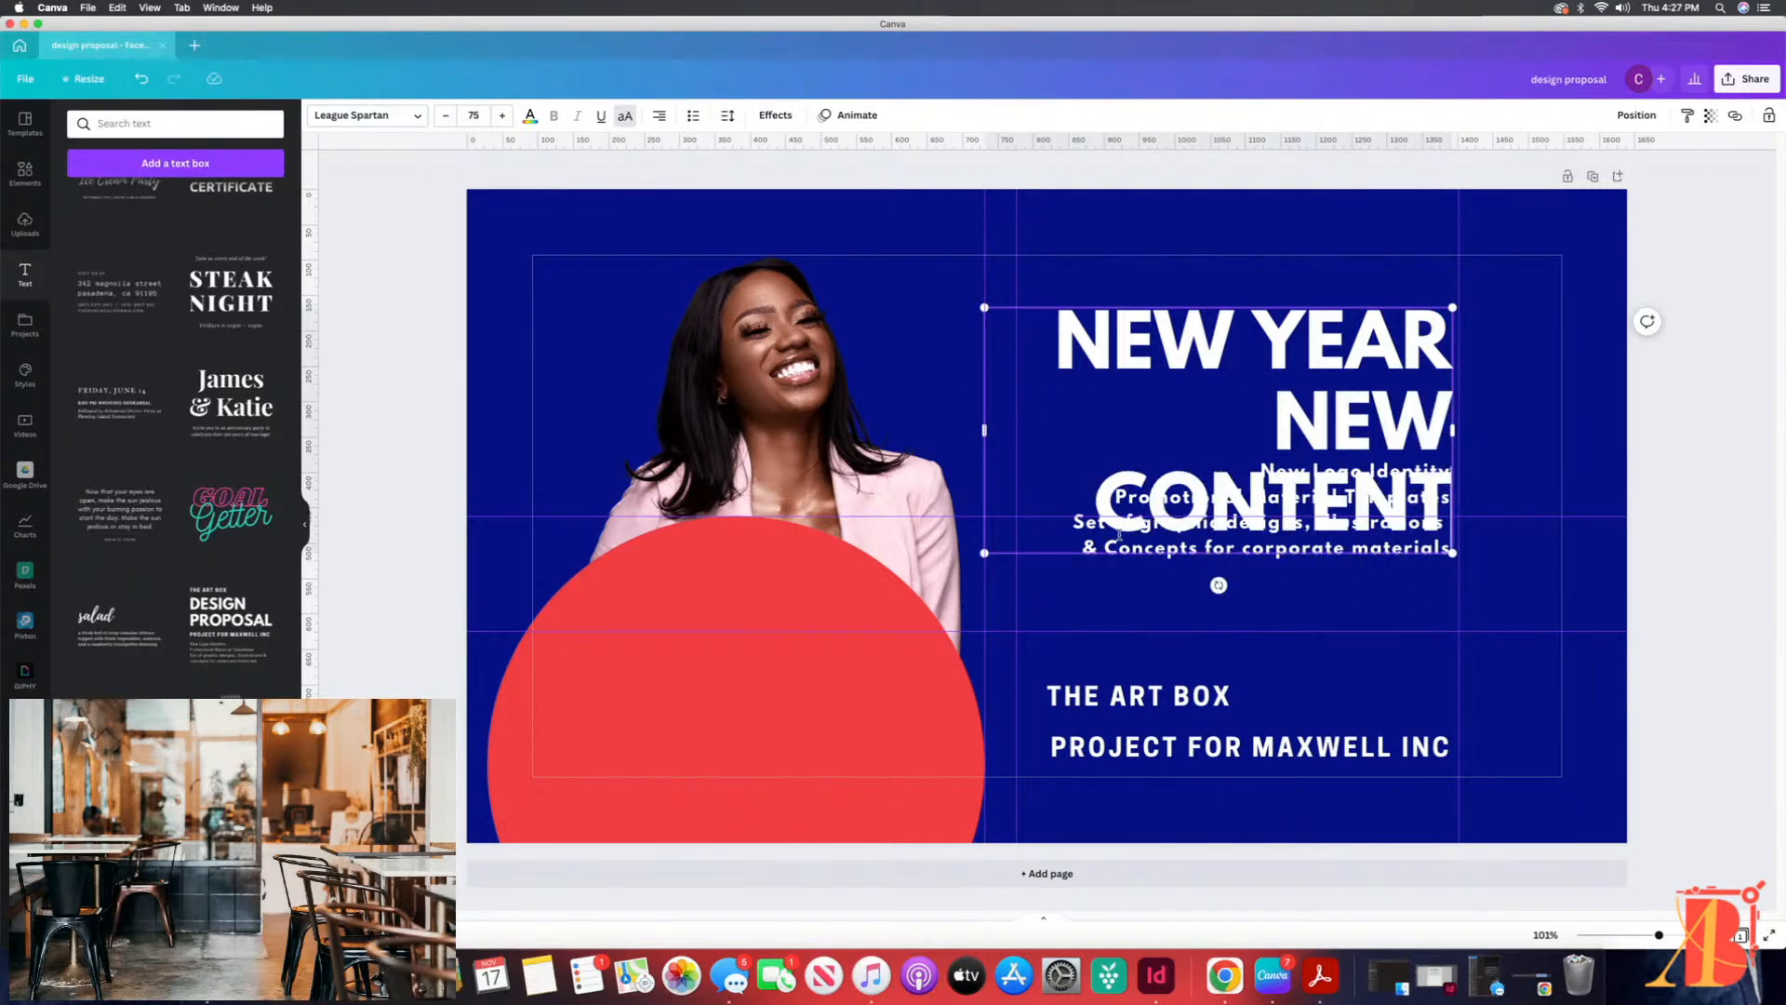
Step: Widen the heading's text box so NEW CONTENT fits on one line, and align its right edge with the rightmost vertical guide
{"action": "mouse_move", "coordinate": [961, 427]}
{"action": "left_mouse_down"}
{"action": "mouse_move", "coordinate": [946, 423]}
{"action": "mouse_move", "coordinate": [985, 426]}
{"action": "left_mouse_up"}
{"action": "left_click_drag", "start_coordinate": [974, 436], "coordinate": [984, 431]}
{"action": "left_click_drag", "start_coordinate": [1061, 304], "coordinate": [1046, 311]}
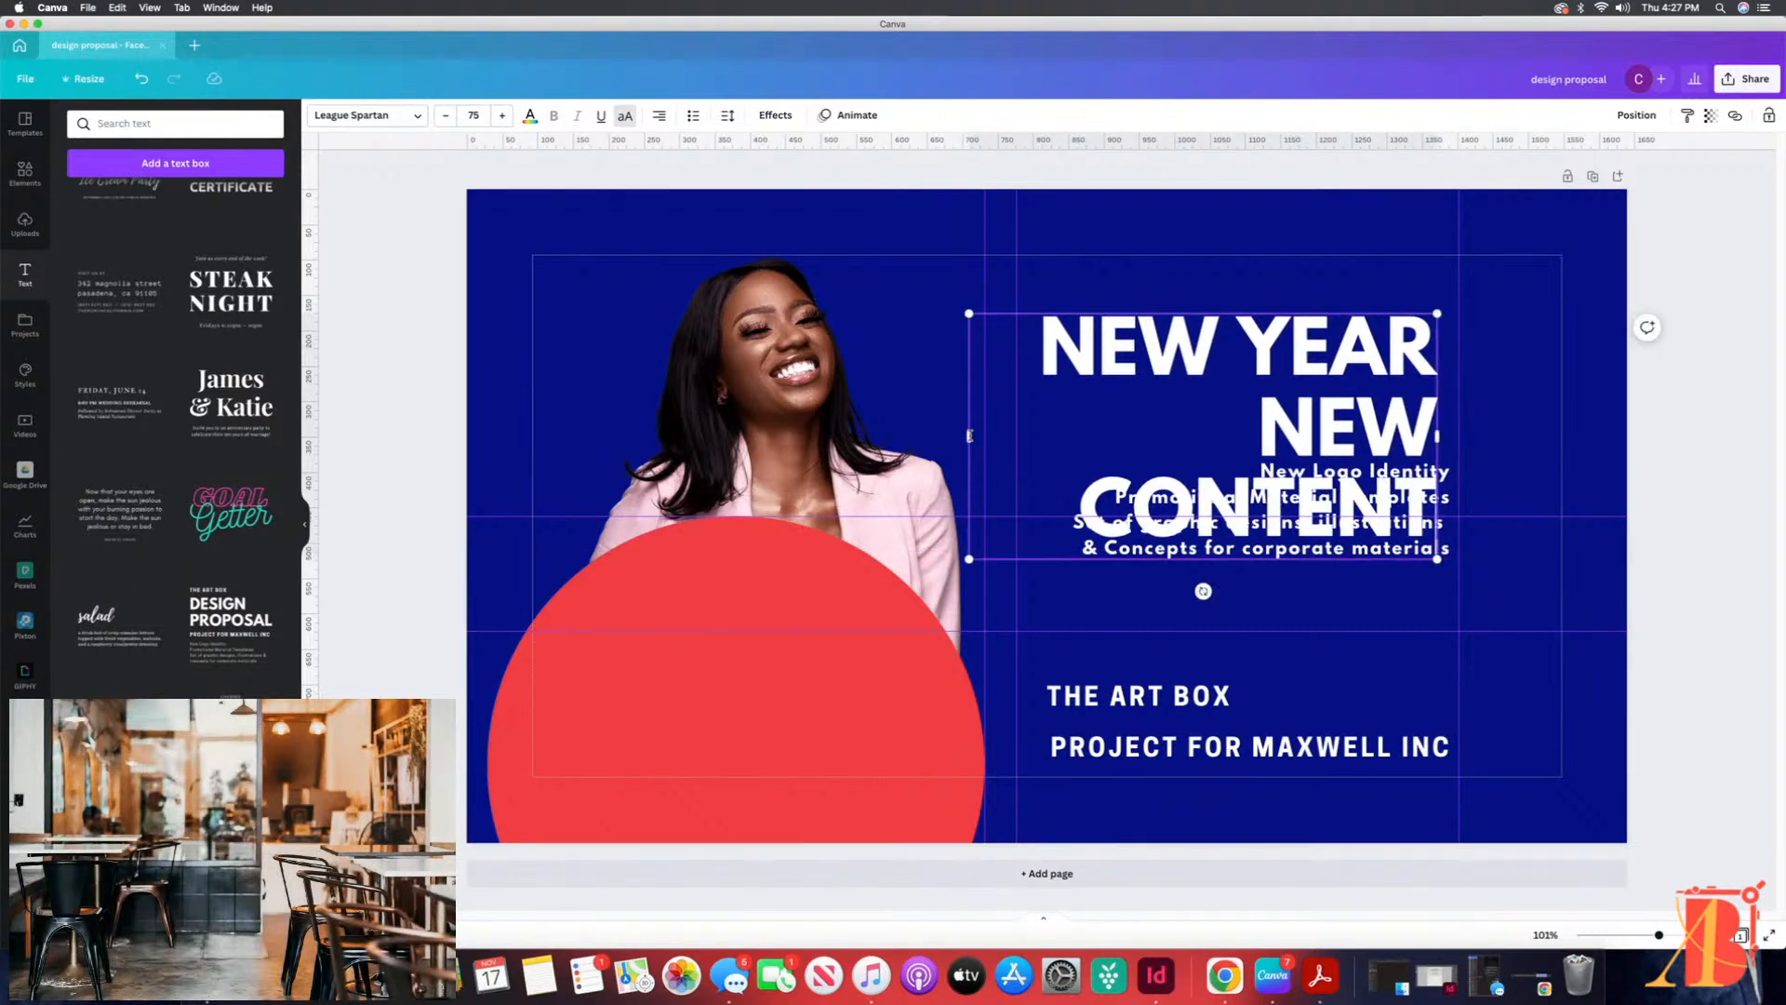
{"action": "left_click_drag", "start_coordinate": [967, 434], "coordinate": [862, 441]}
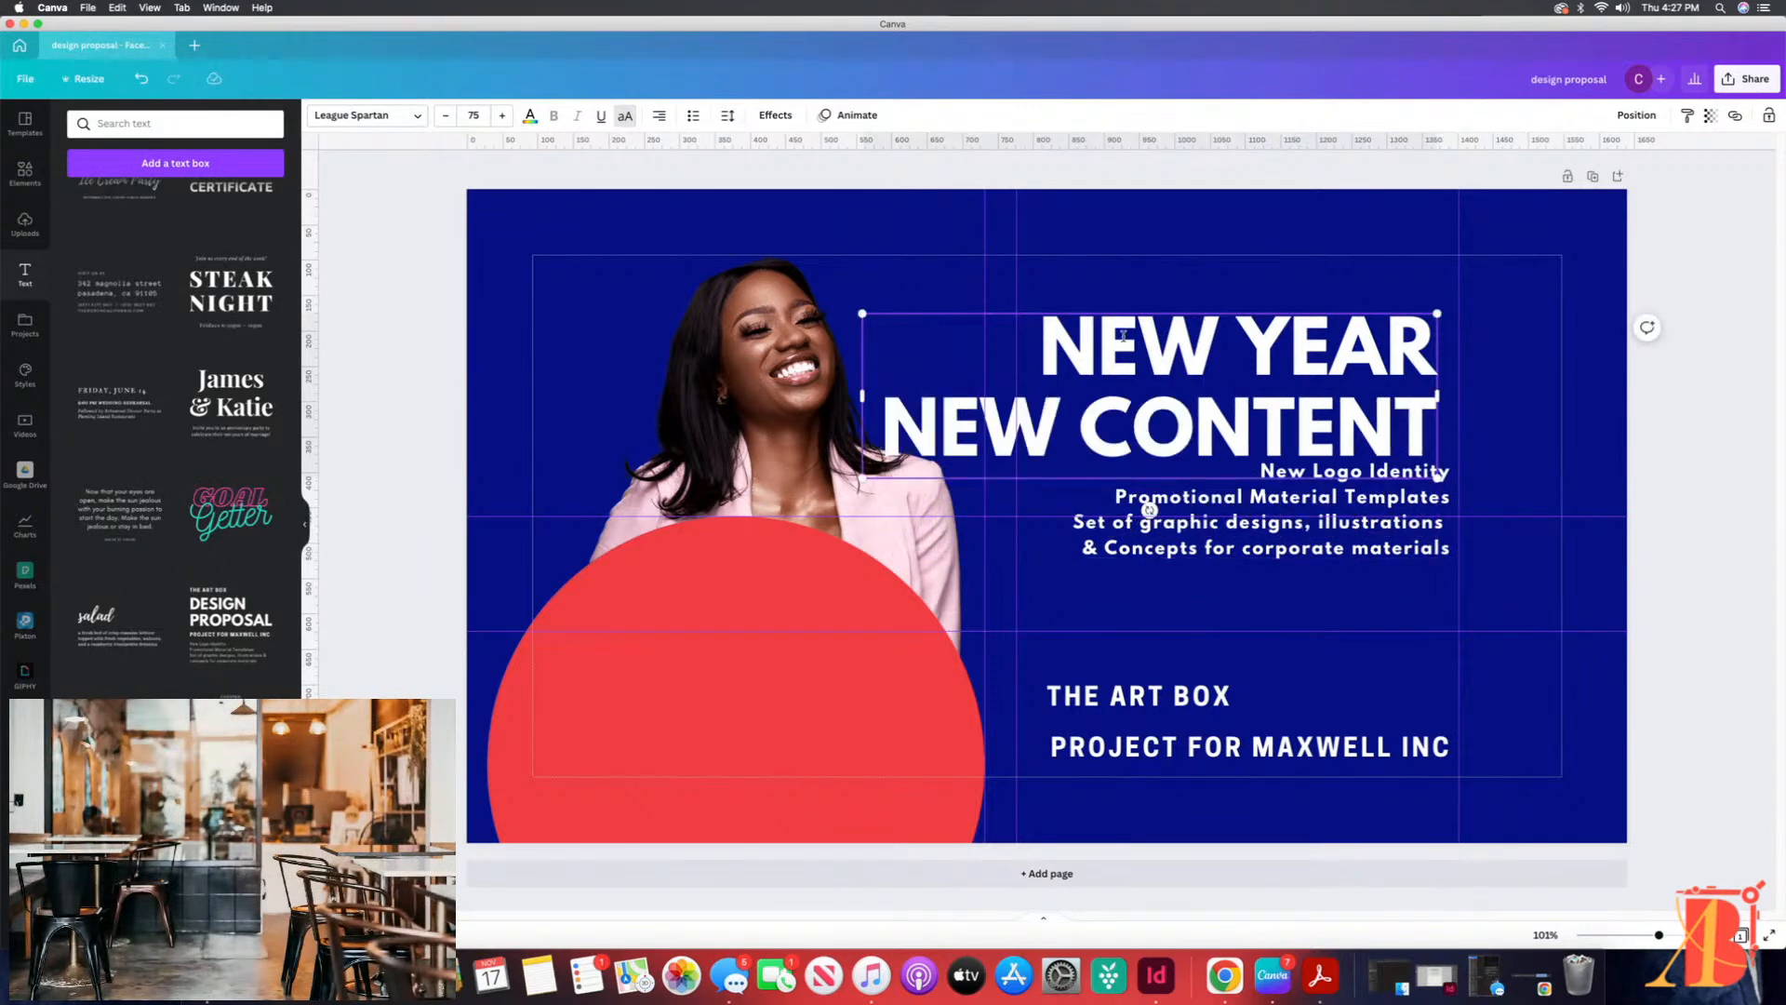
{"action": "mouse_move", "coordinate": [1113, 313]}
{"action": "left_mouse_down"}
{"action": "mouse_move", "coordinate": [1158, 314]}
{"action": "mouse_move", "coordinate": [1131, 313]}
{"action": "left_mouse_up"}
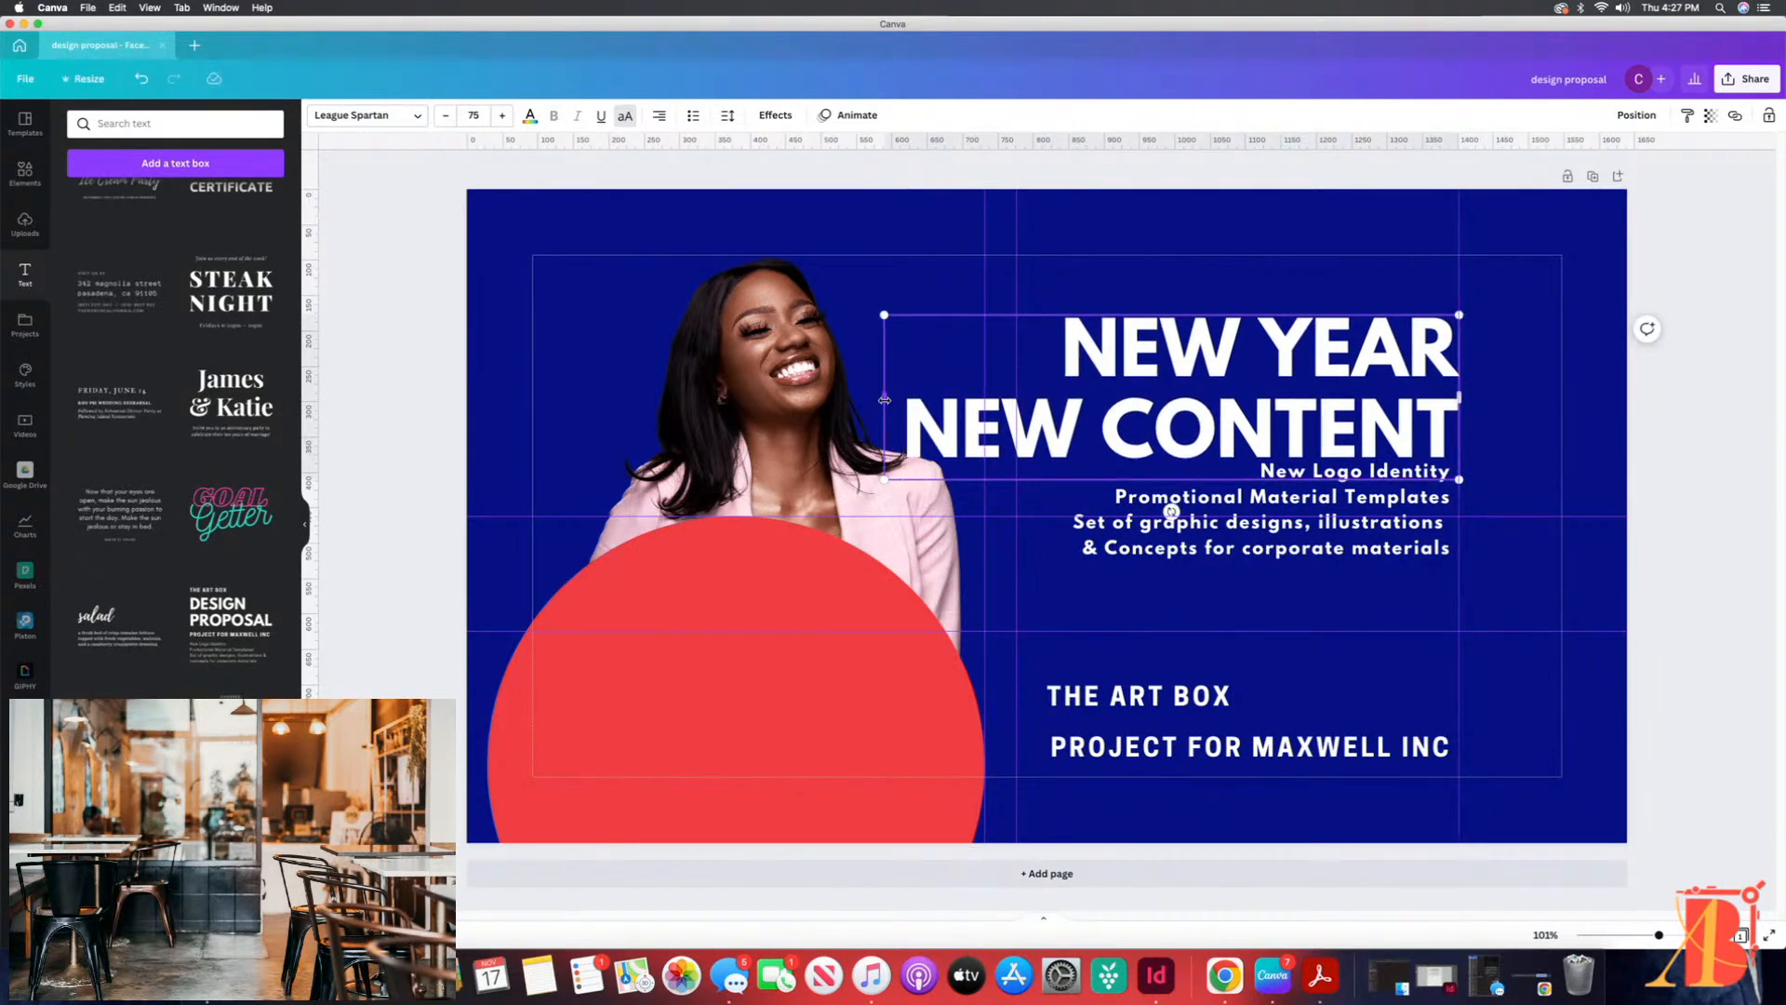
Step: Narrow the heading's text box until it stacks on four lines, then move the heading up and the description down beneath it
{"action": "left_click_drag", "start_coordinate": [883, 396], "coordinate": [1090, 391]}
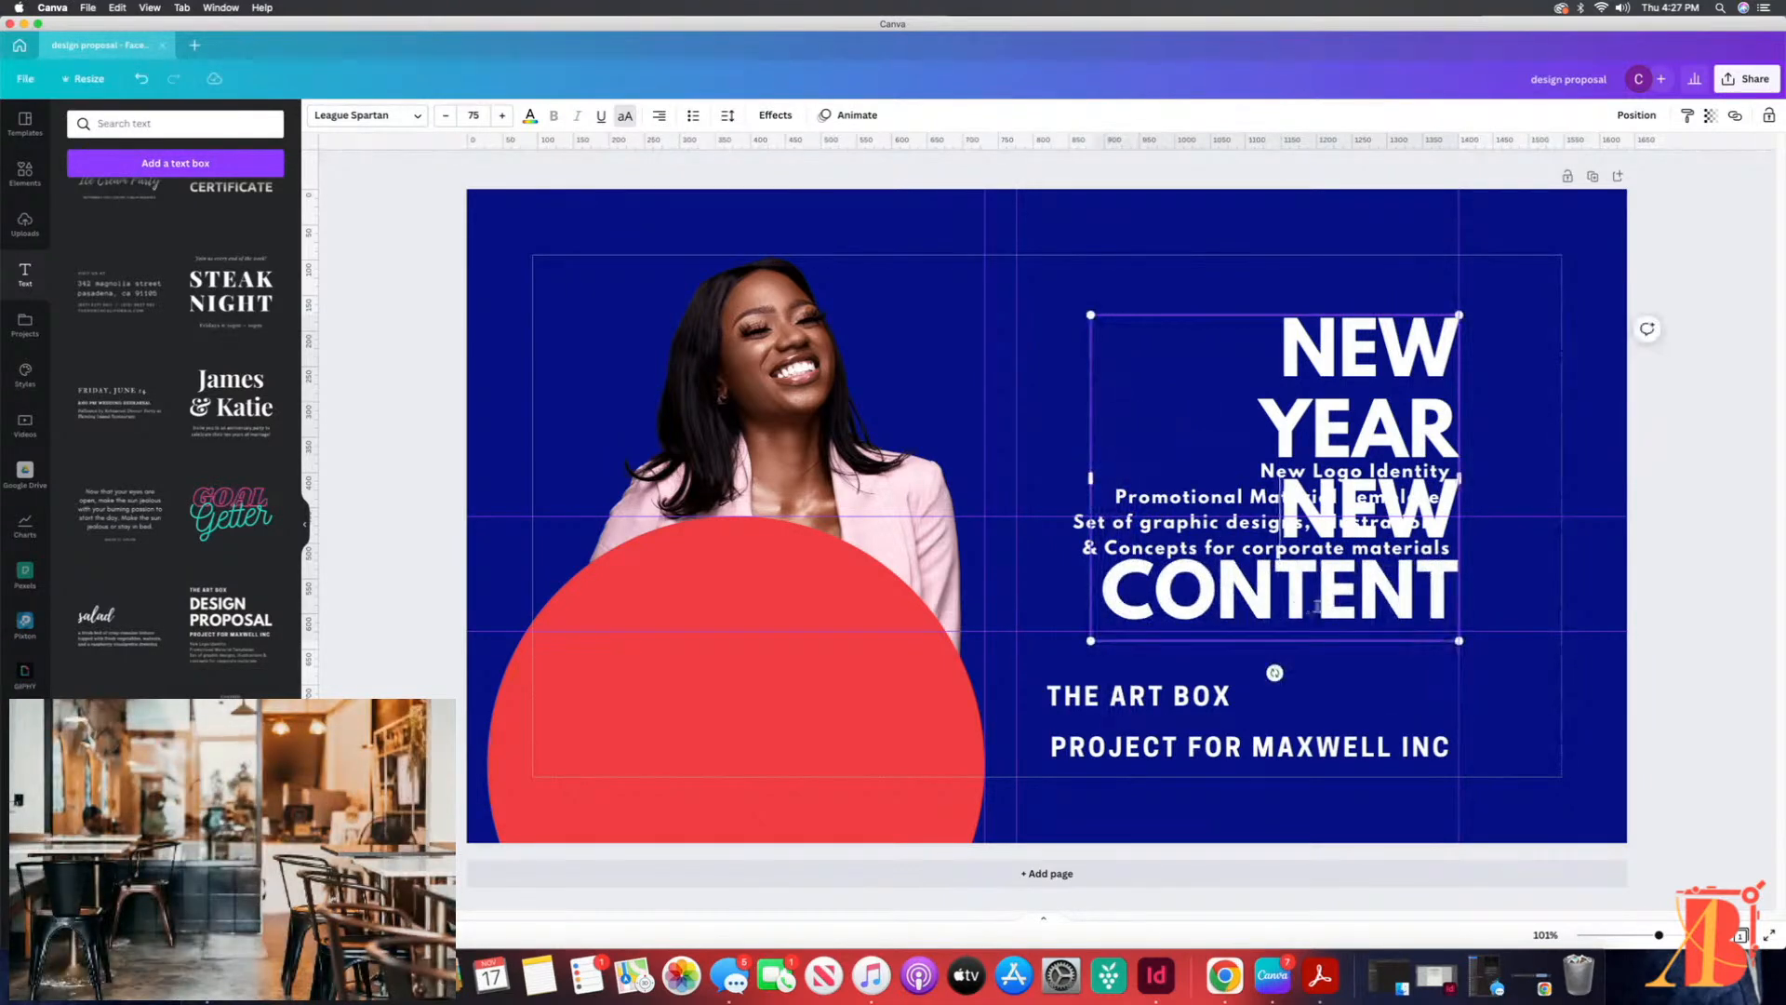
{"action": "left_click", "coordinate": [1520, 579]}
{"action": "left_click_drag", "start_coordinate": [1365, 564], "coordinate": [1340, 509]}
{"action": "left_click_drag", "start_coordinate": [1441, 553], "coordinate": [1441, 625]}
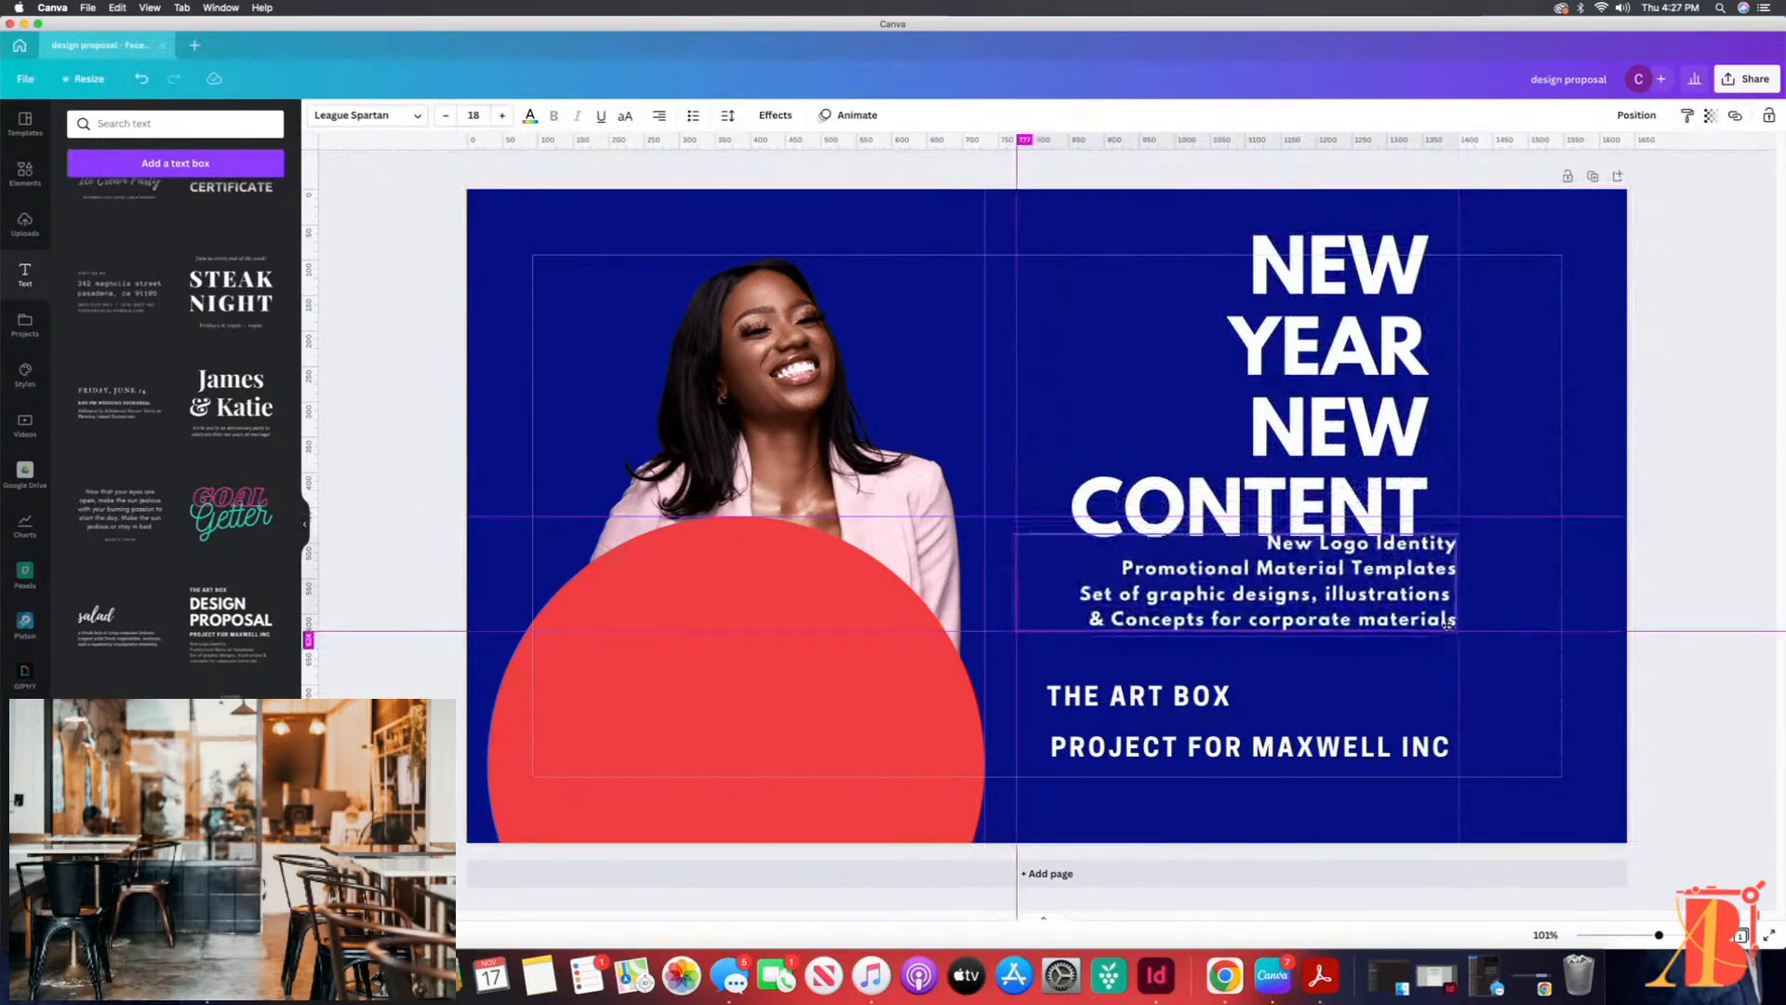
Step: Reduce the heading's font size to 48 so it fits on two lines
{"action": "left_click", "coordinate": [1383, 429]}
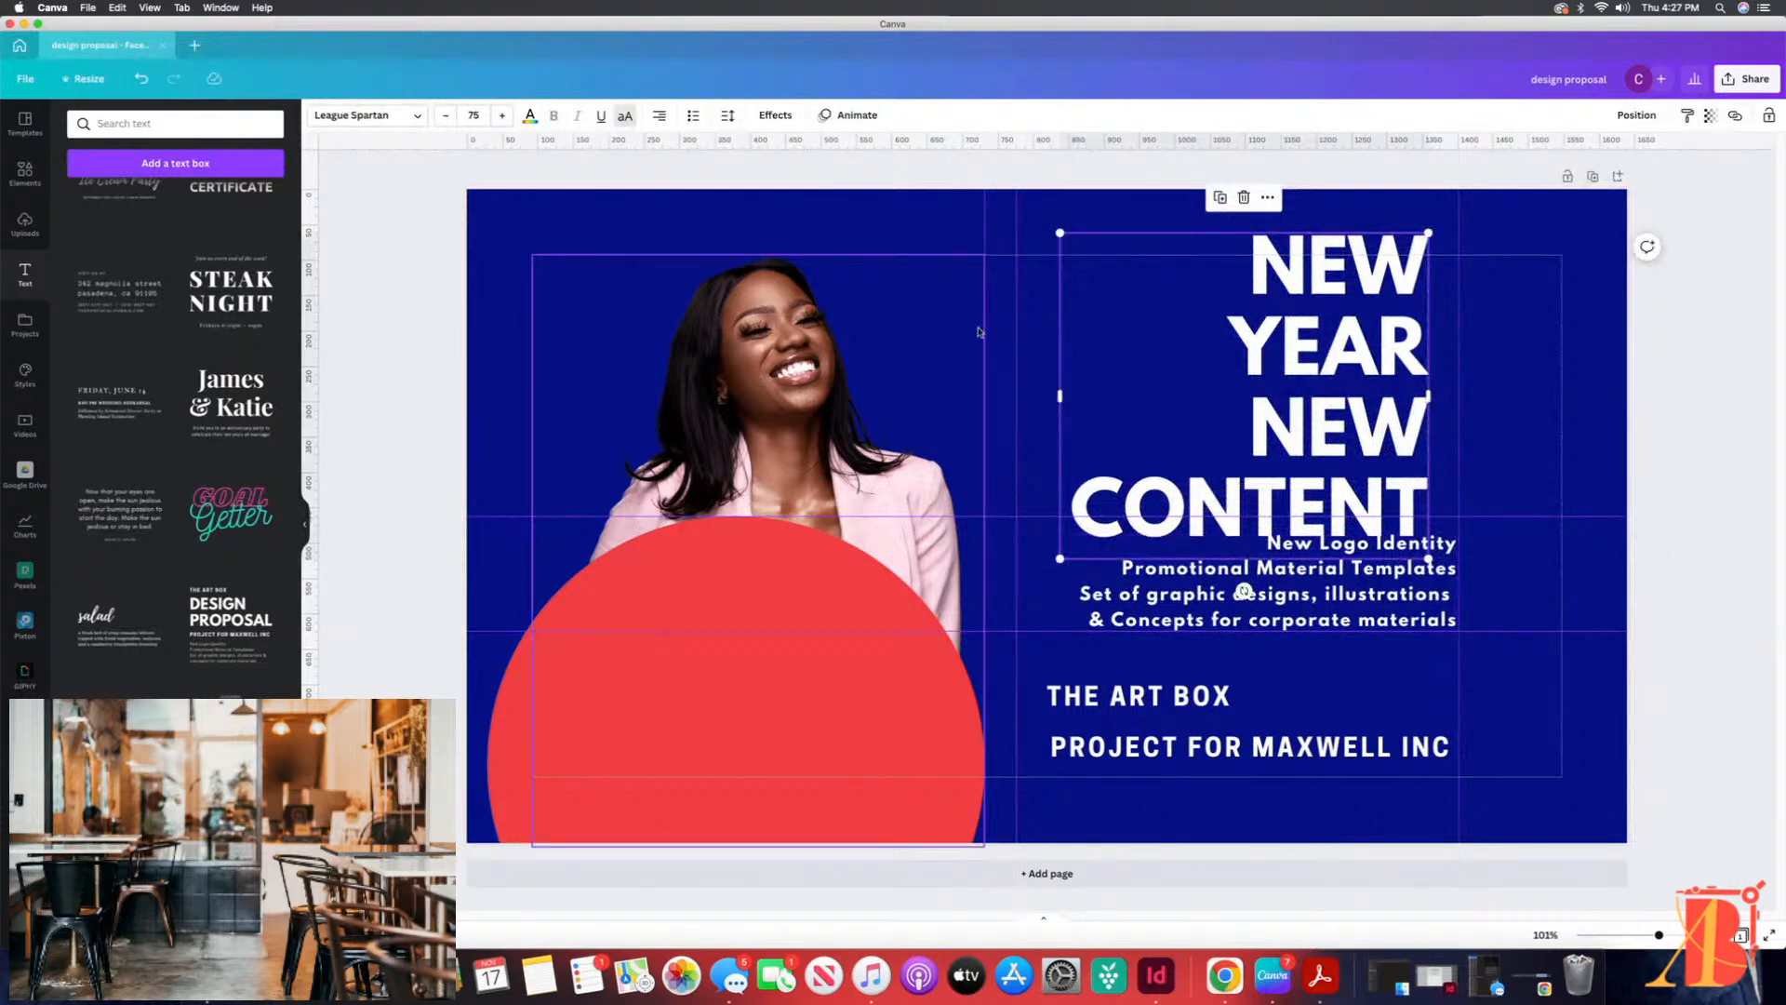
{"action": "left_click", "coordinate": [449, 115]}
{"action": "left_click", "coordinate": [449, 117]}
{"action": "left_click", "coordinate": [446, 118]}
{"action": "left_click", "coordinate": [446, 120]}
{"action": "left_click", "coordinate": [445, 120]}
{"action": "left_click", "coordinate": [445, 120]}
{"action": "left_click", "coordinate": [445, 120]}
{"action": "left_click", "coordinate": [444, 120]}
{"action": "left_click", "coordinate": [445, 120]}
{"action": "left_click", "coordinate": [445, 120]}
{"action": "left_click", "coordinate": [444, 120]}
{"action": "left_click", "coordinate": [445, 120]}
{"action": "left_click", "coordinate": [445, 120]}
{"action": "left_click", "coordinate": [445, 120]}
{"action": "left_click", "coordinate": [445, 120]}
{"action": "left_click", "coordinate": [445, 120]}
{"action": "left_click", "coordinate": [444, 120]}
{"action": "left_click", "coordinate": [444, 120]}
{"action": "left_click", "coordinate": [445, 120]}
{"action": "left_click", "coordinate": [444, 120]}
{"action": "left_click", "coordinate": [445, 120]}
{"action": "left_click", "coordinate": [445, 120]}
{"action": "left_click", "coordinate": [444, 120]}
{"action": "left_click", "coordinate": [444, 120]}
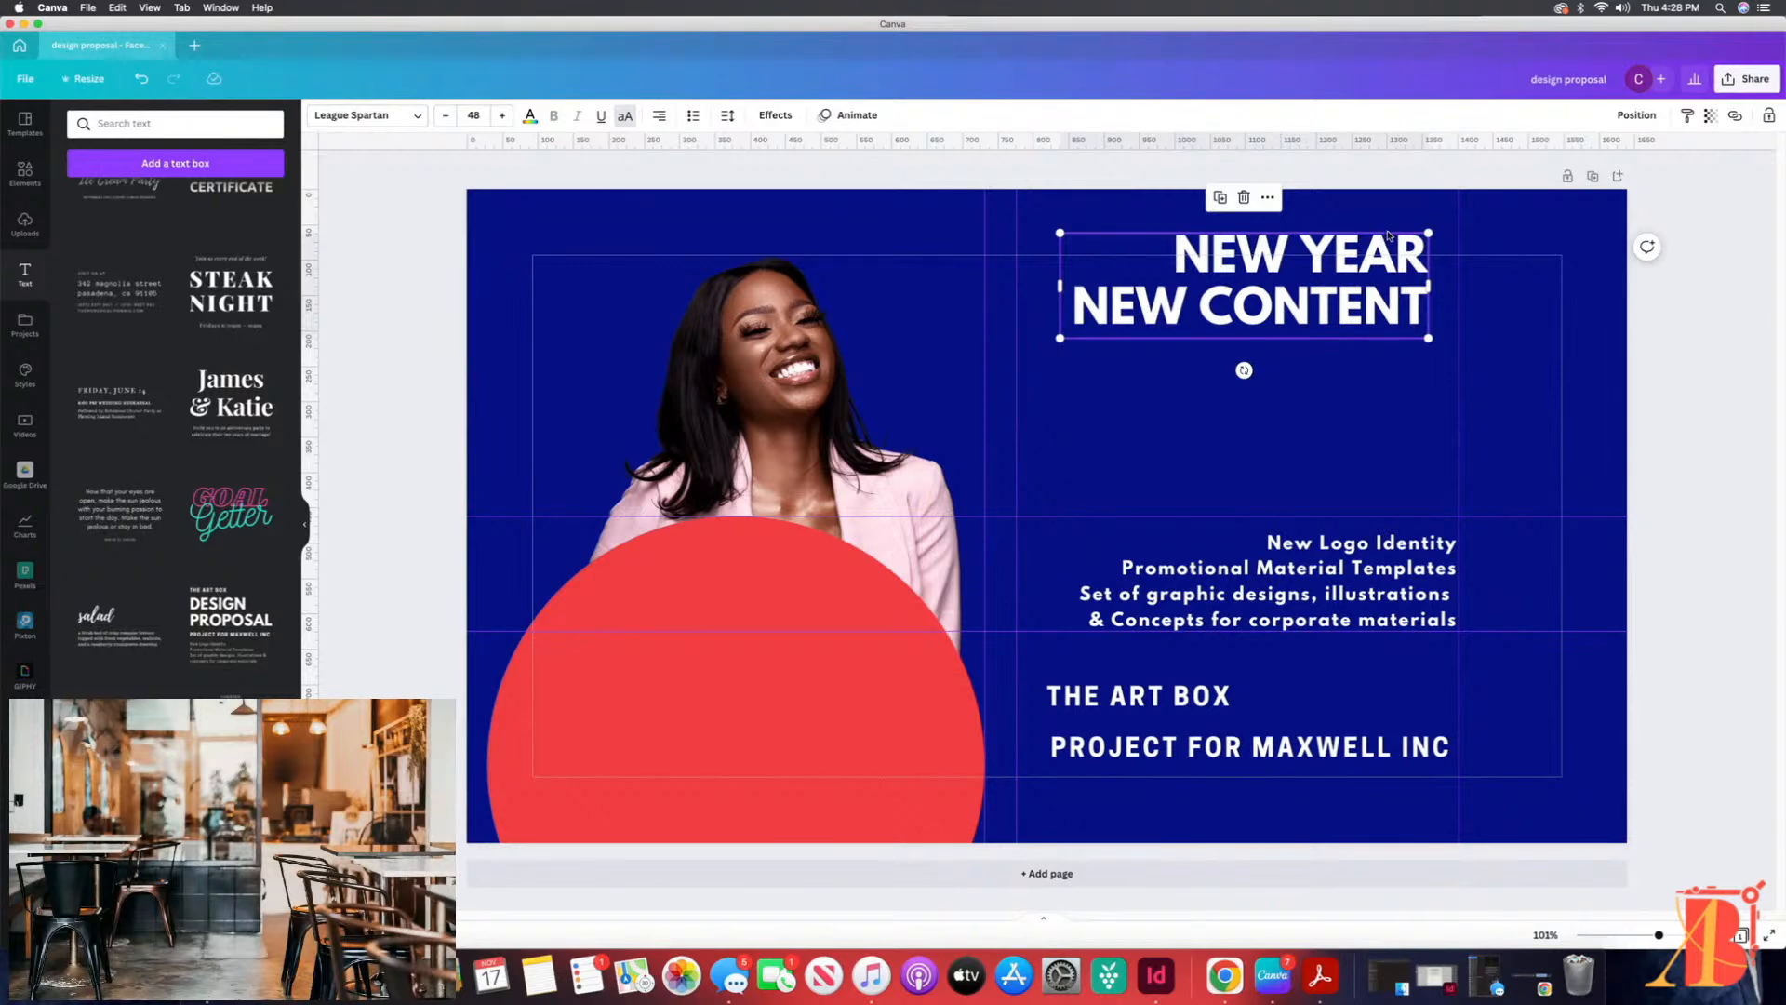
Step: Enlarge the heading to font size 57 and position it between the vertical guides, with clear space above the description
{"action": "left_click_drag", "start_coordinate": [1391, 244], "coordinate": [1403, 406]}
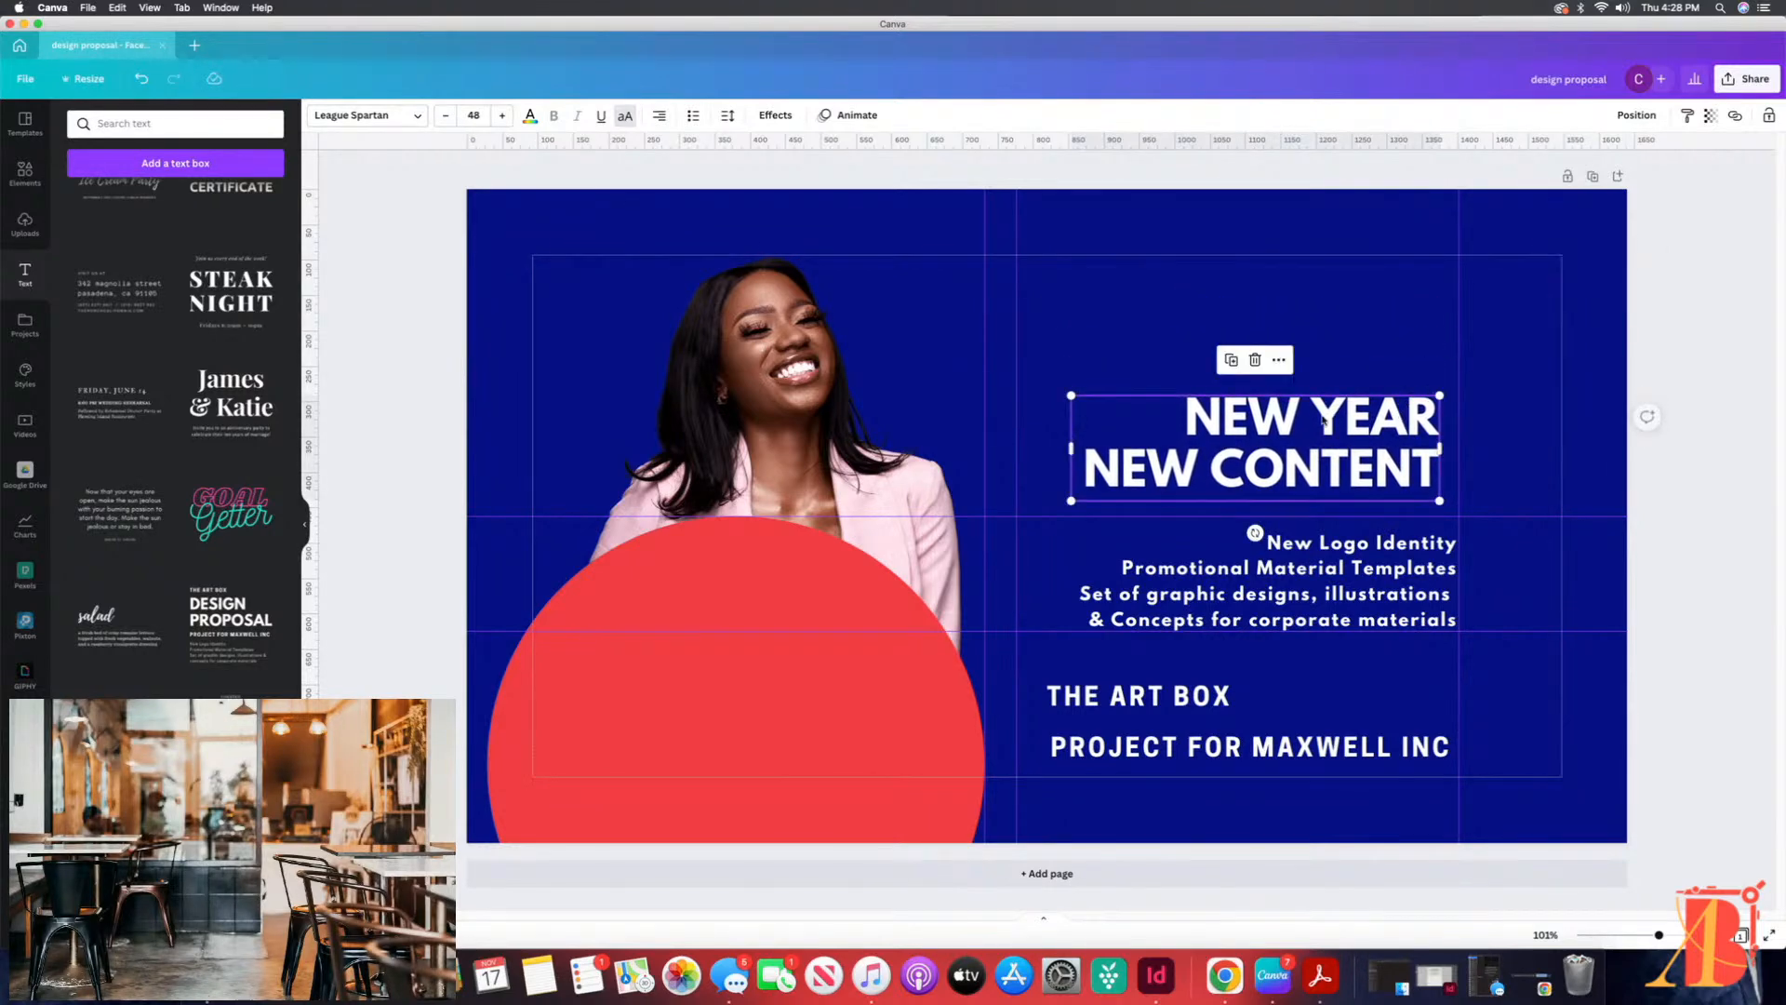
{"action": "left_click_drag", "start_coordinate": [1071, 397], "coordinate": [1014, 364]}
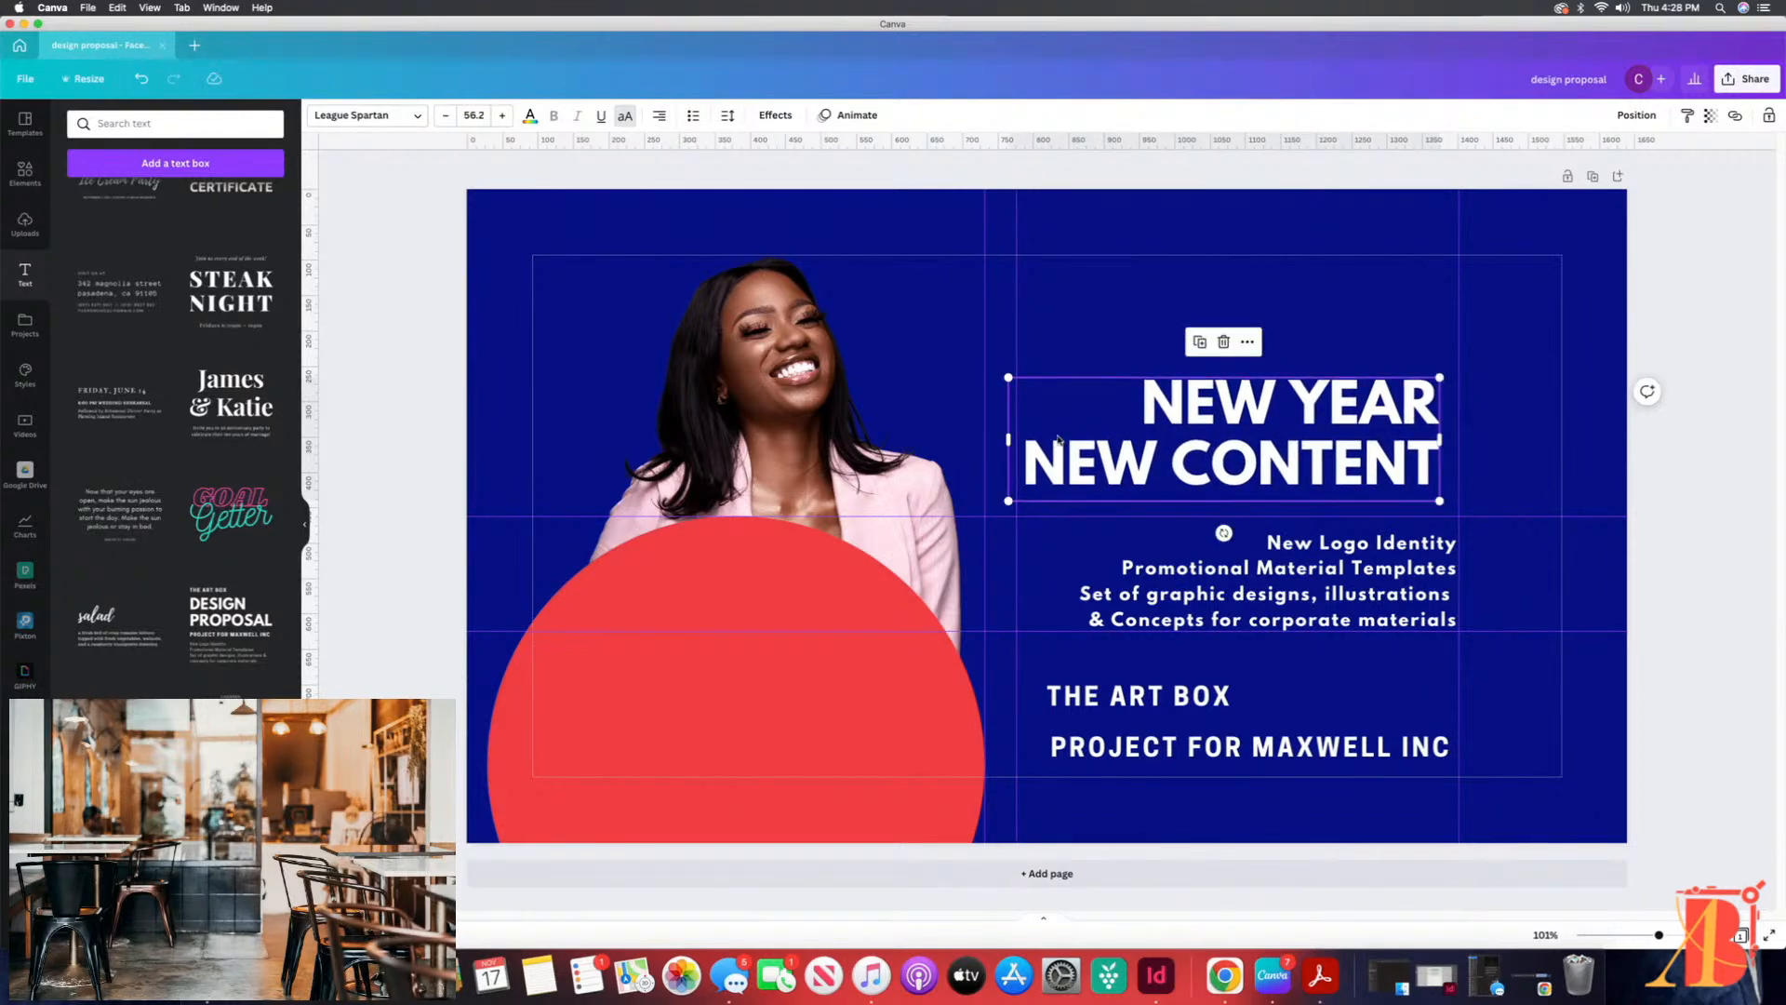
{"action": "left_click", "coordinate": [474, 115]}
{"action": "type", "text": "5"}
{"action": "key", "text": "Return"}
{"action": "left_click_drag", "start_coordinate": [1306, 416], "coordinate": [1312, 362]}
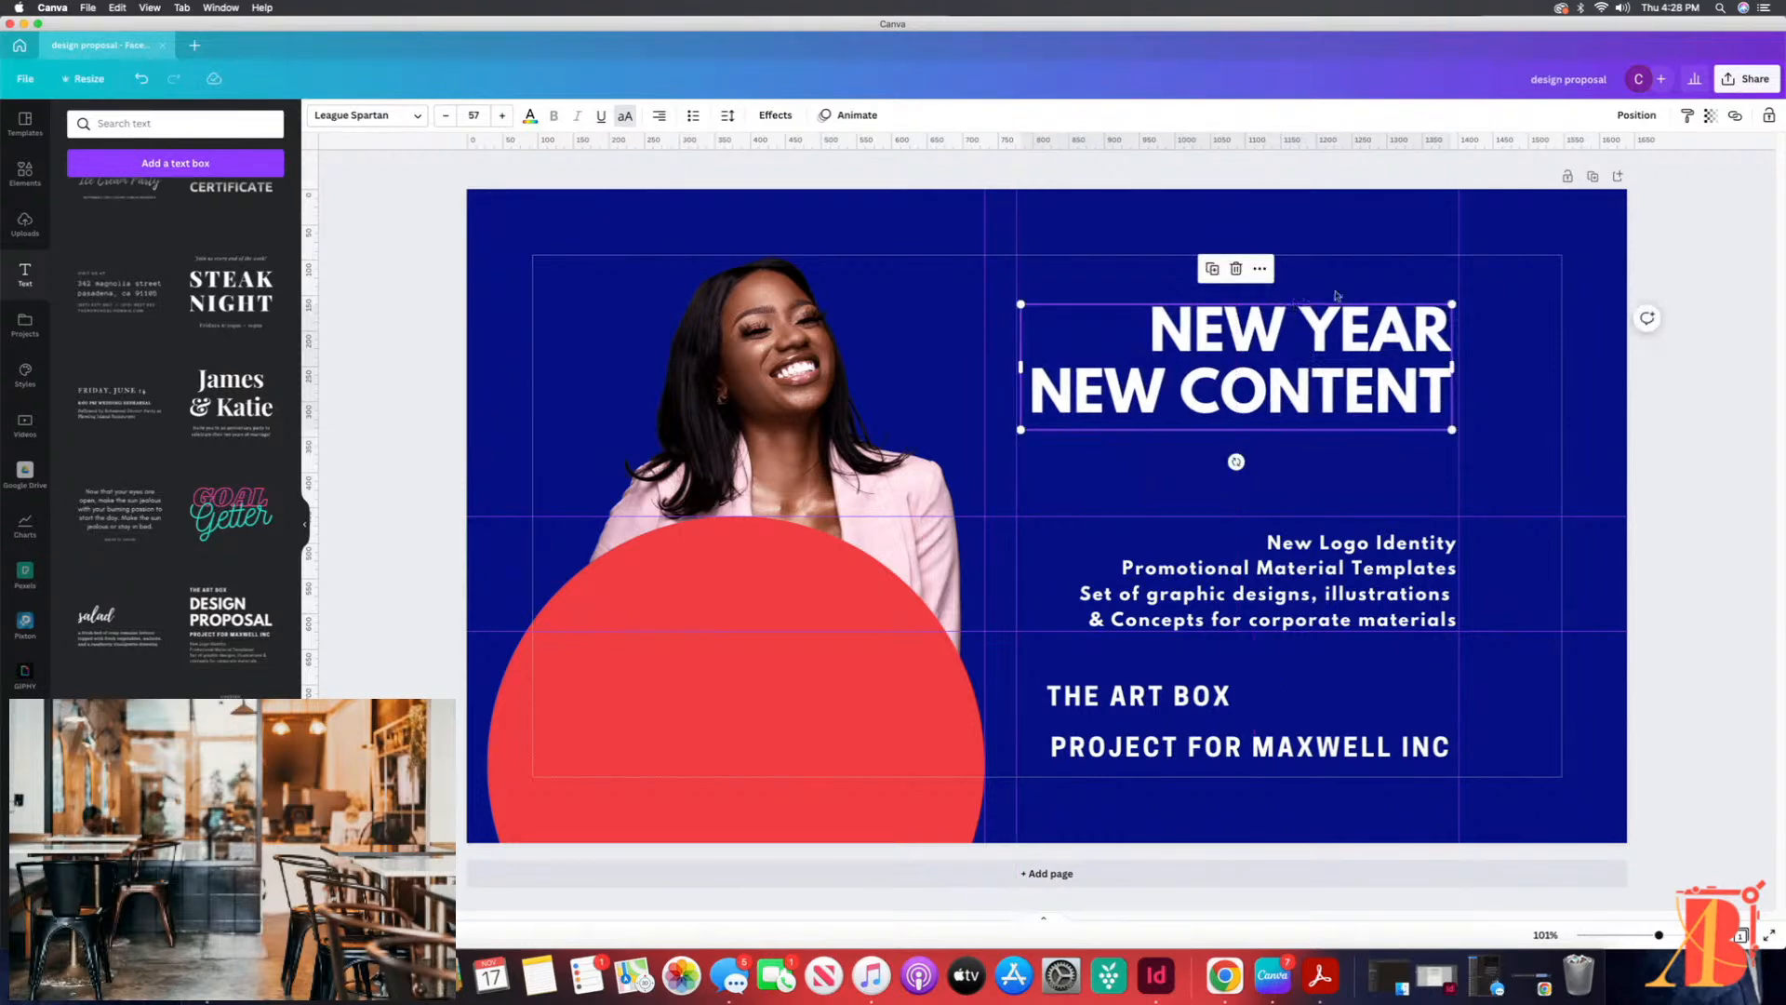
Step: Move the description directly beneath the heading and tighten the heading's line spacing to 1.02
{"action": "left_click", "coordinate": [1361, 282]}
{"action": "left_click_drag", "start_coordinate": [1333, 595], "coordinate": [1316, 442]}
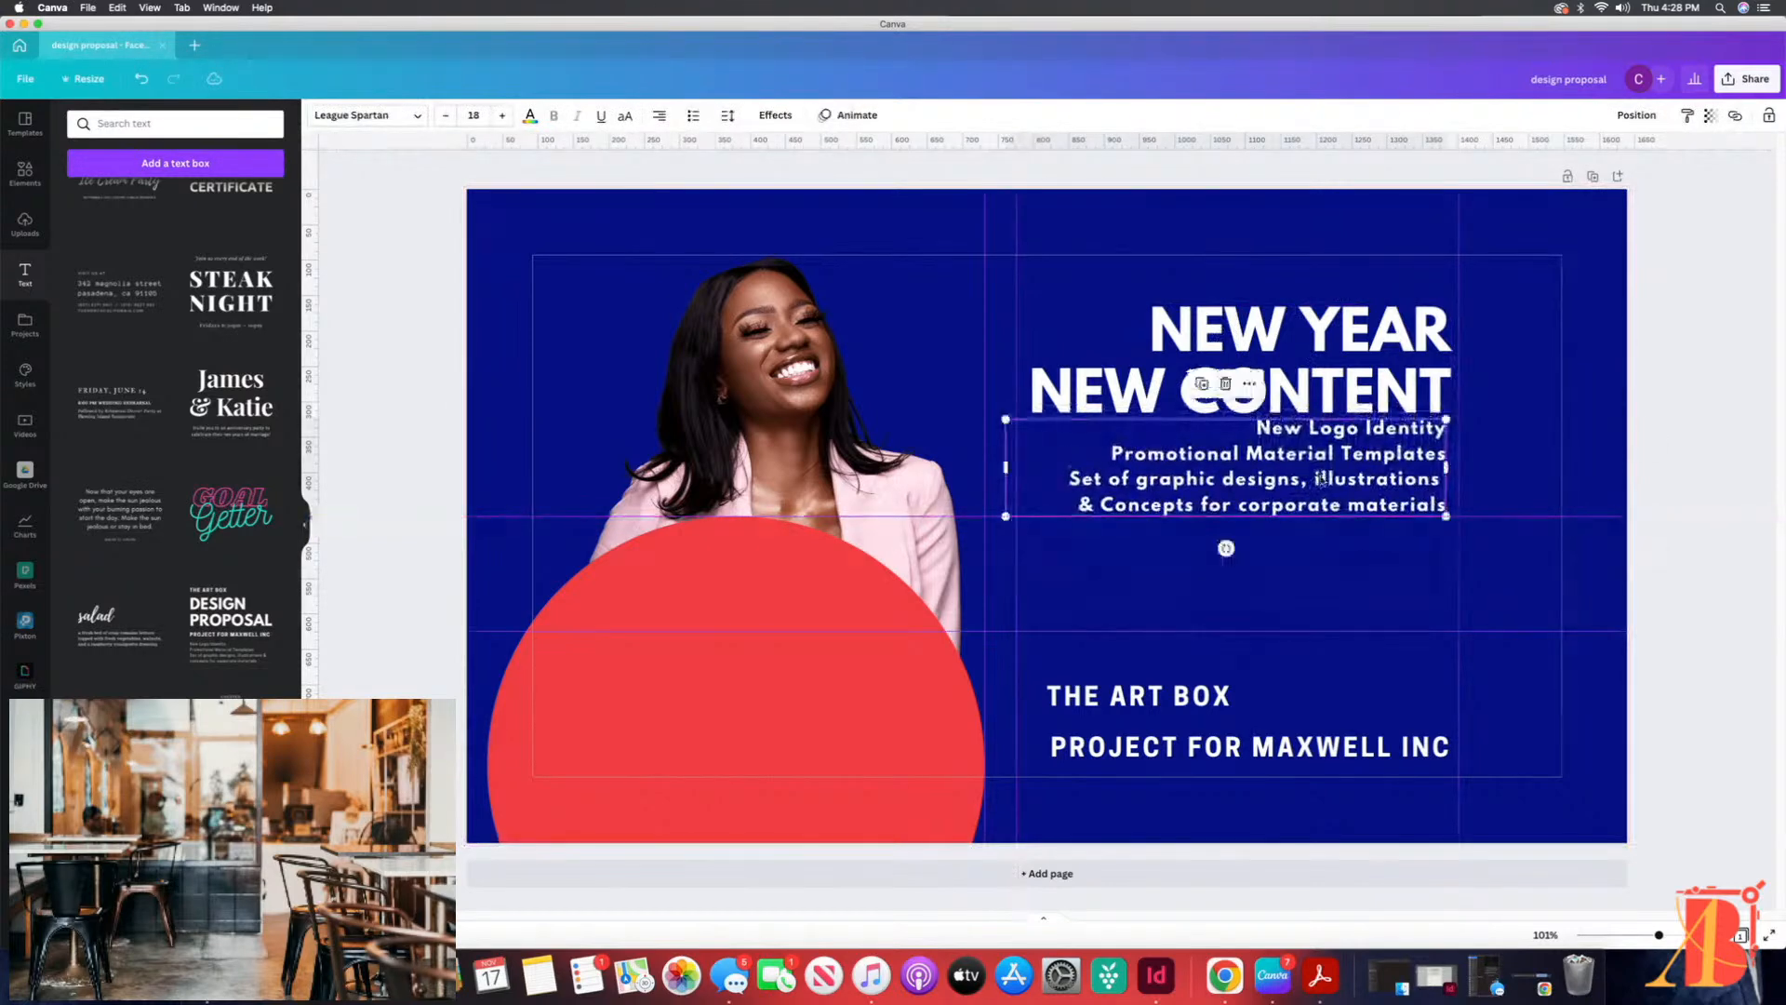
{"action": "left_click", "coordinate": [1305, 342]}
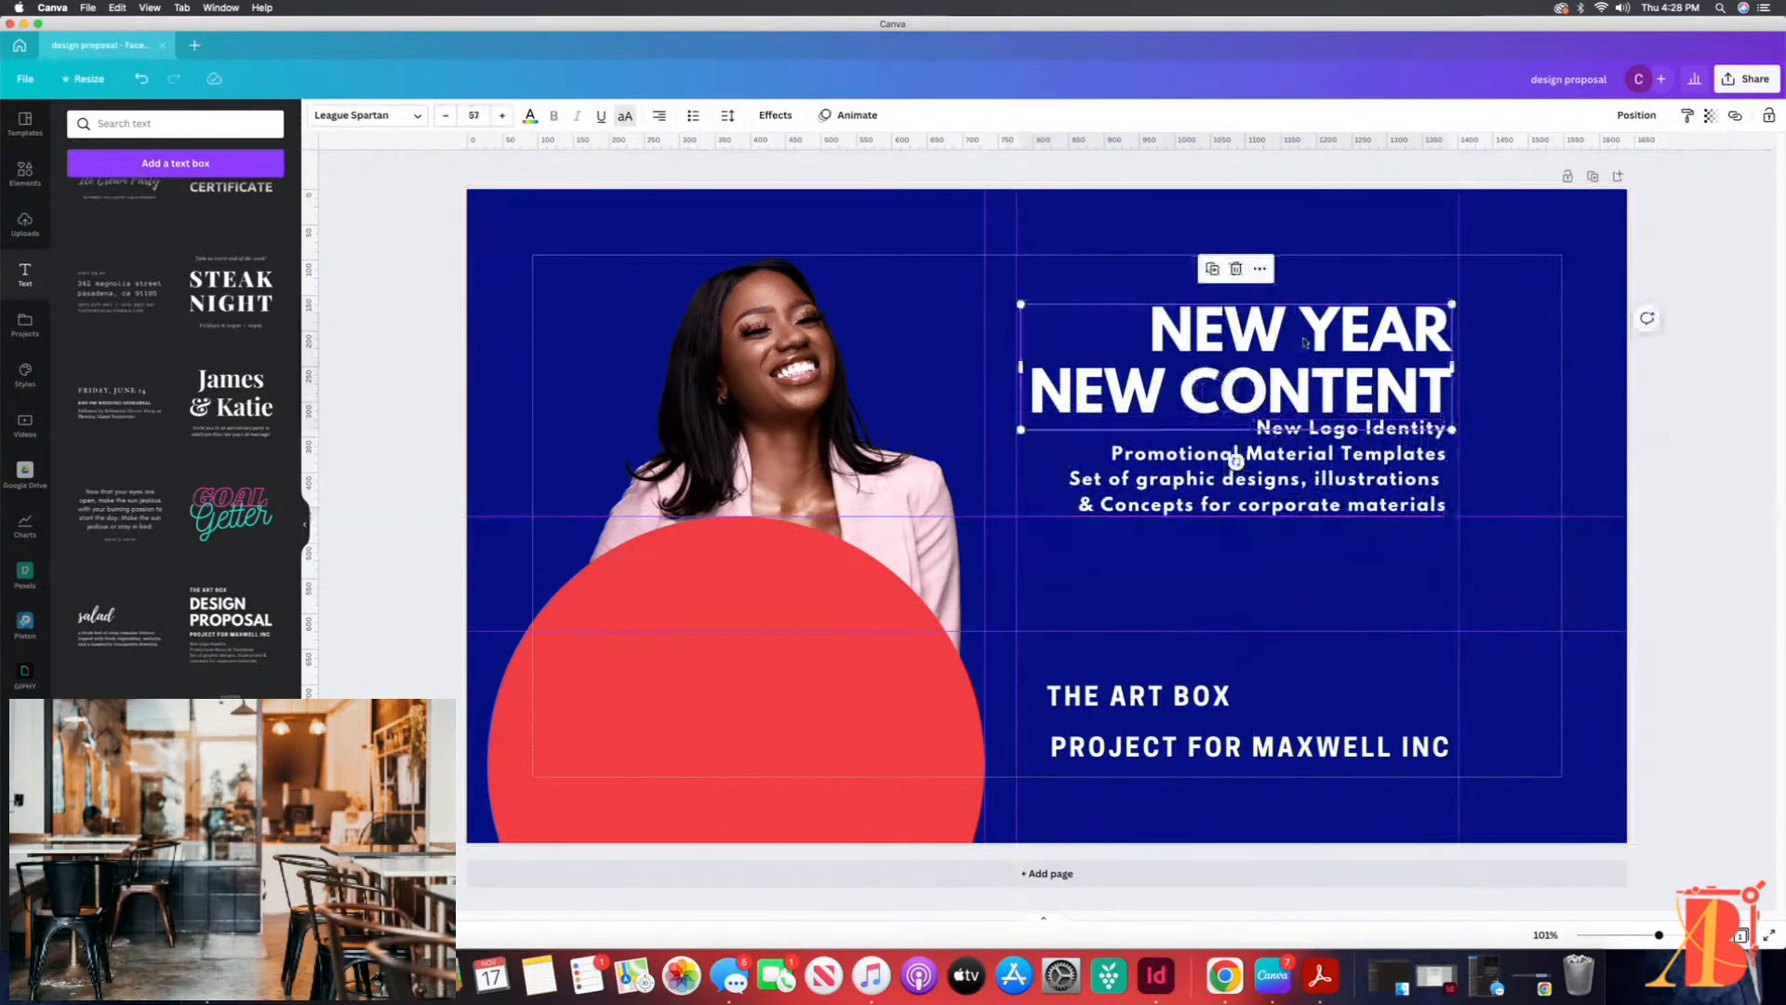
{"action": "left_click", "coordinate": [728, 116]}
{"action": "left_click_drag", "start_coordinate": [795, 218], "coordinate": [783, 216]}
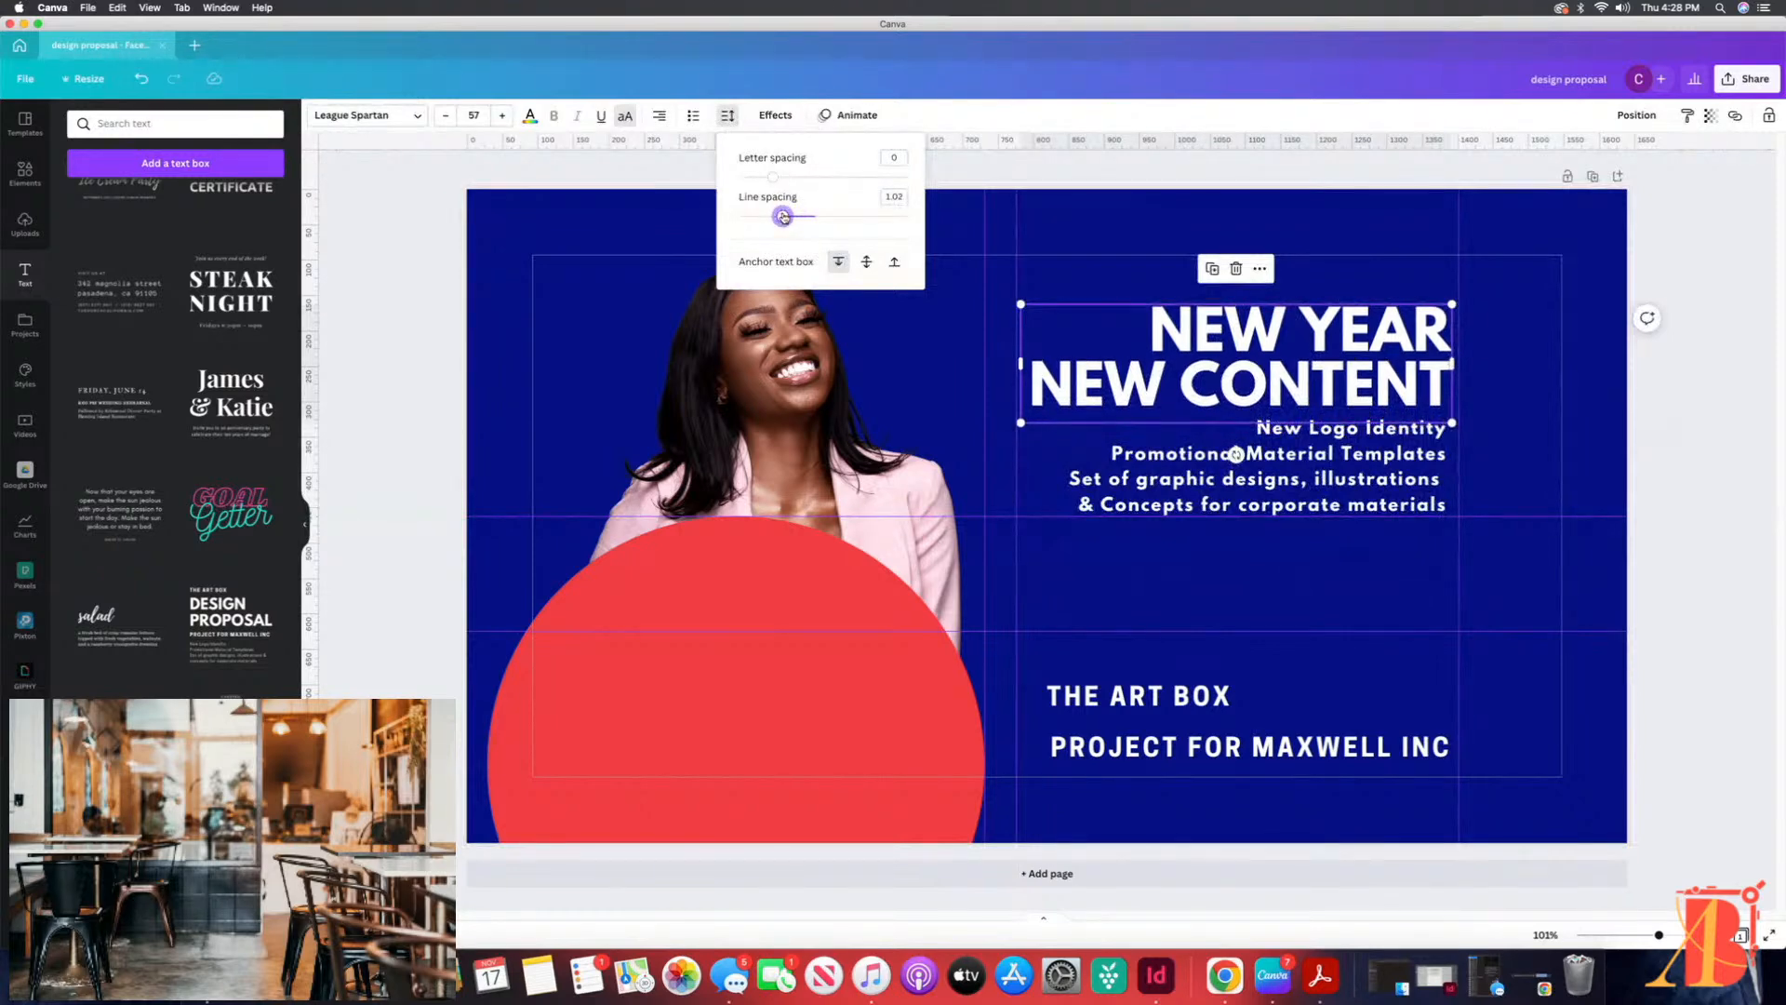
Step: Tighten the description's line spacing to 1.3
{"action": "left_click", "coordinate": [1090, 444]}
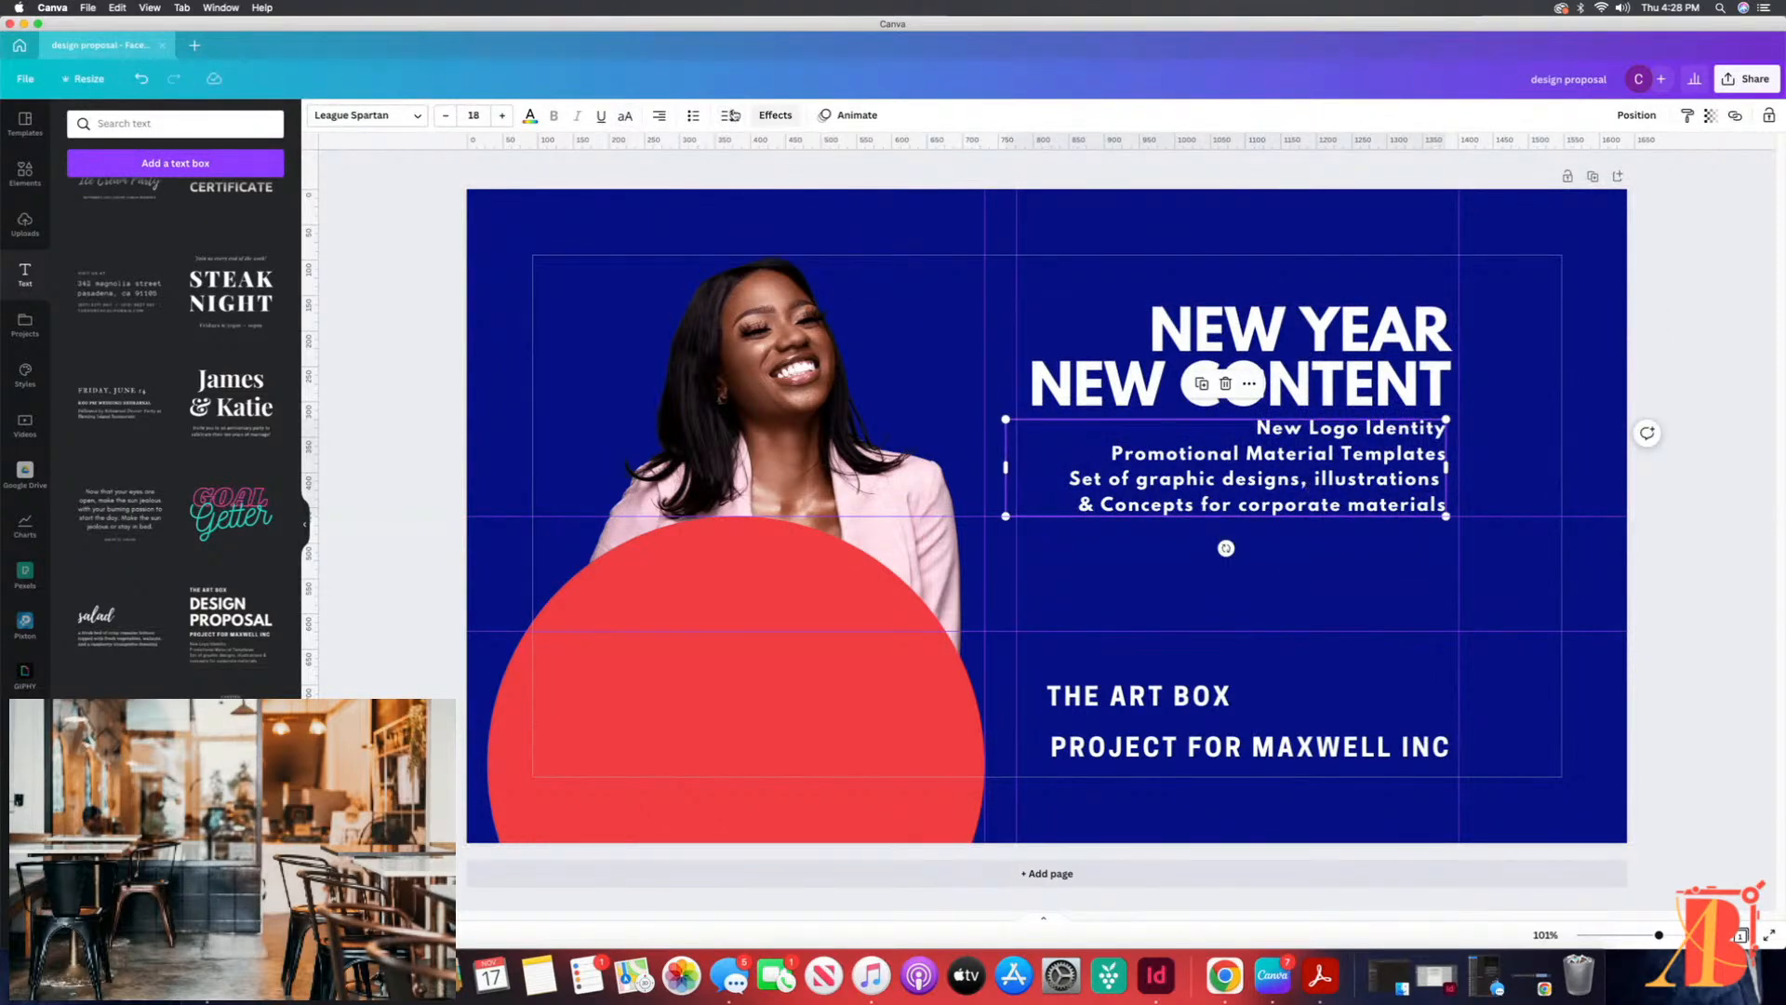
{"action": "left_click", "coordinate": [727, 117]}
{"action": "left_click_drag", "start_coordinate": [819, 217], "coordinate": [808, 216]}
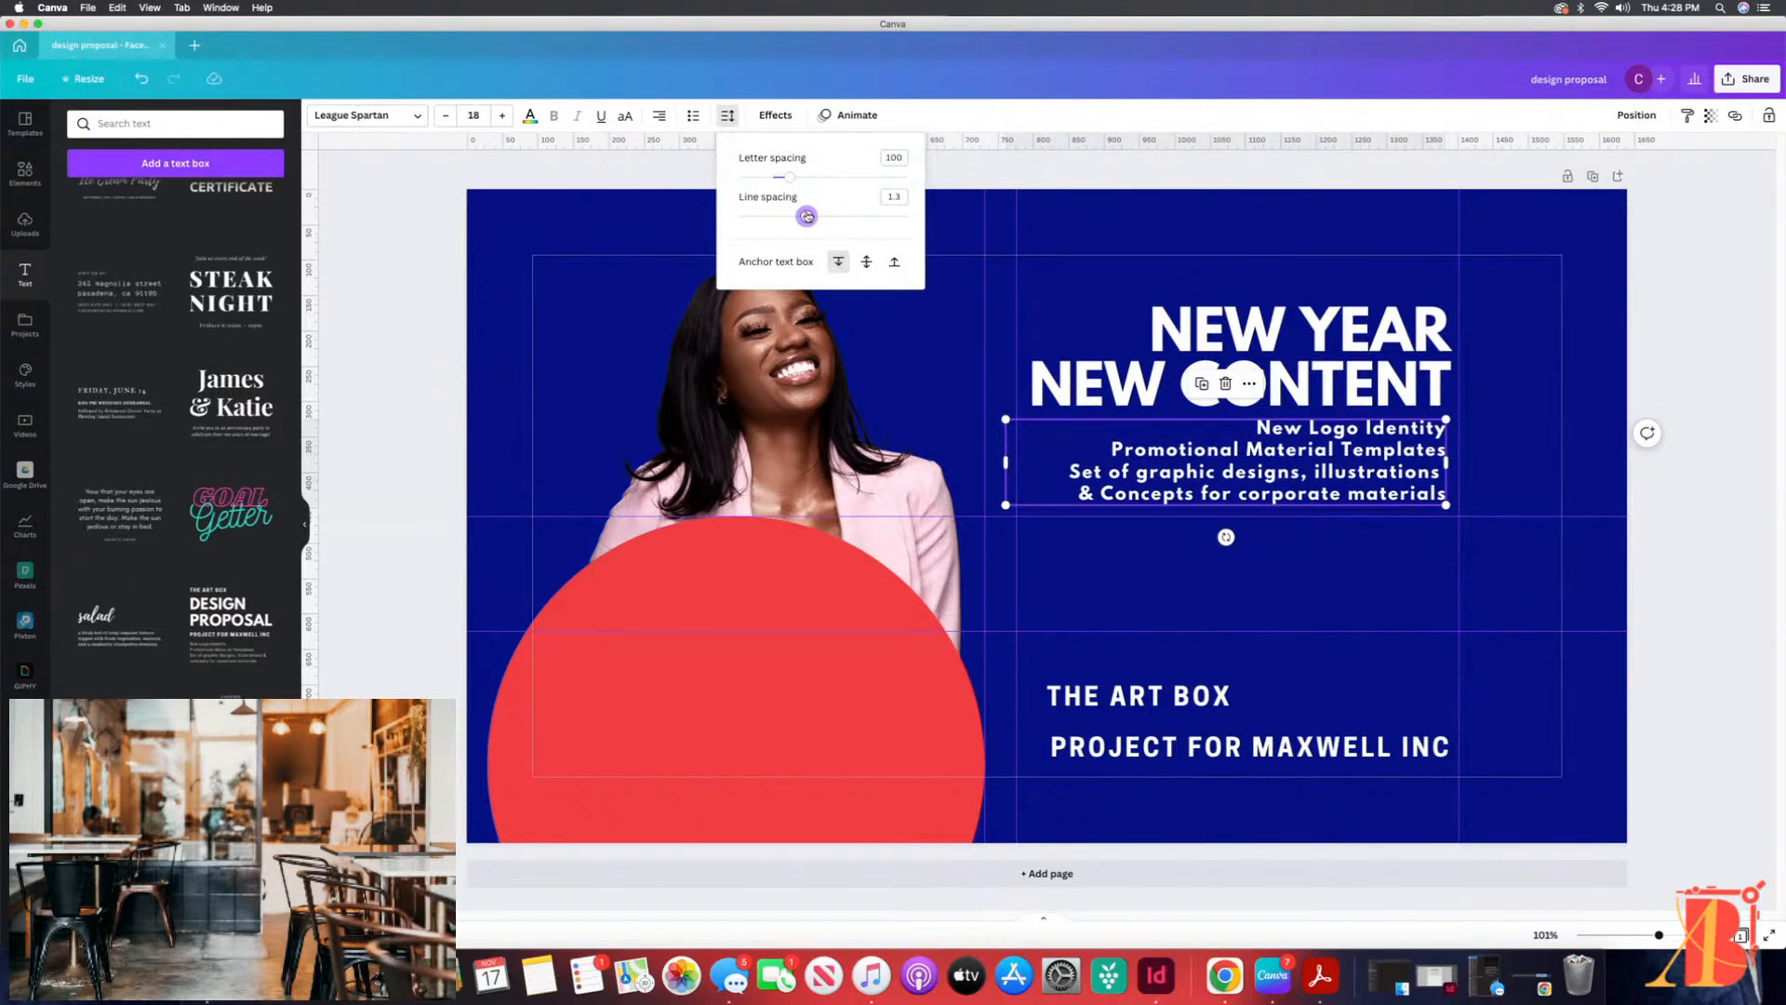
{"action": "left_click", "coordinate": [1382, 559]}
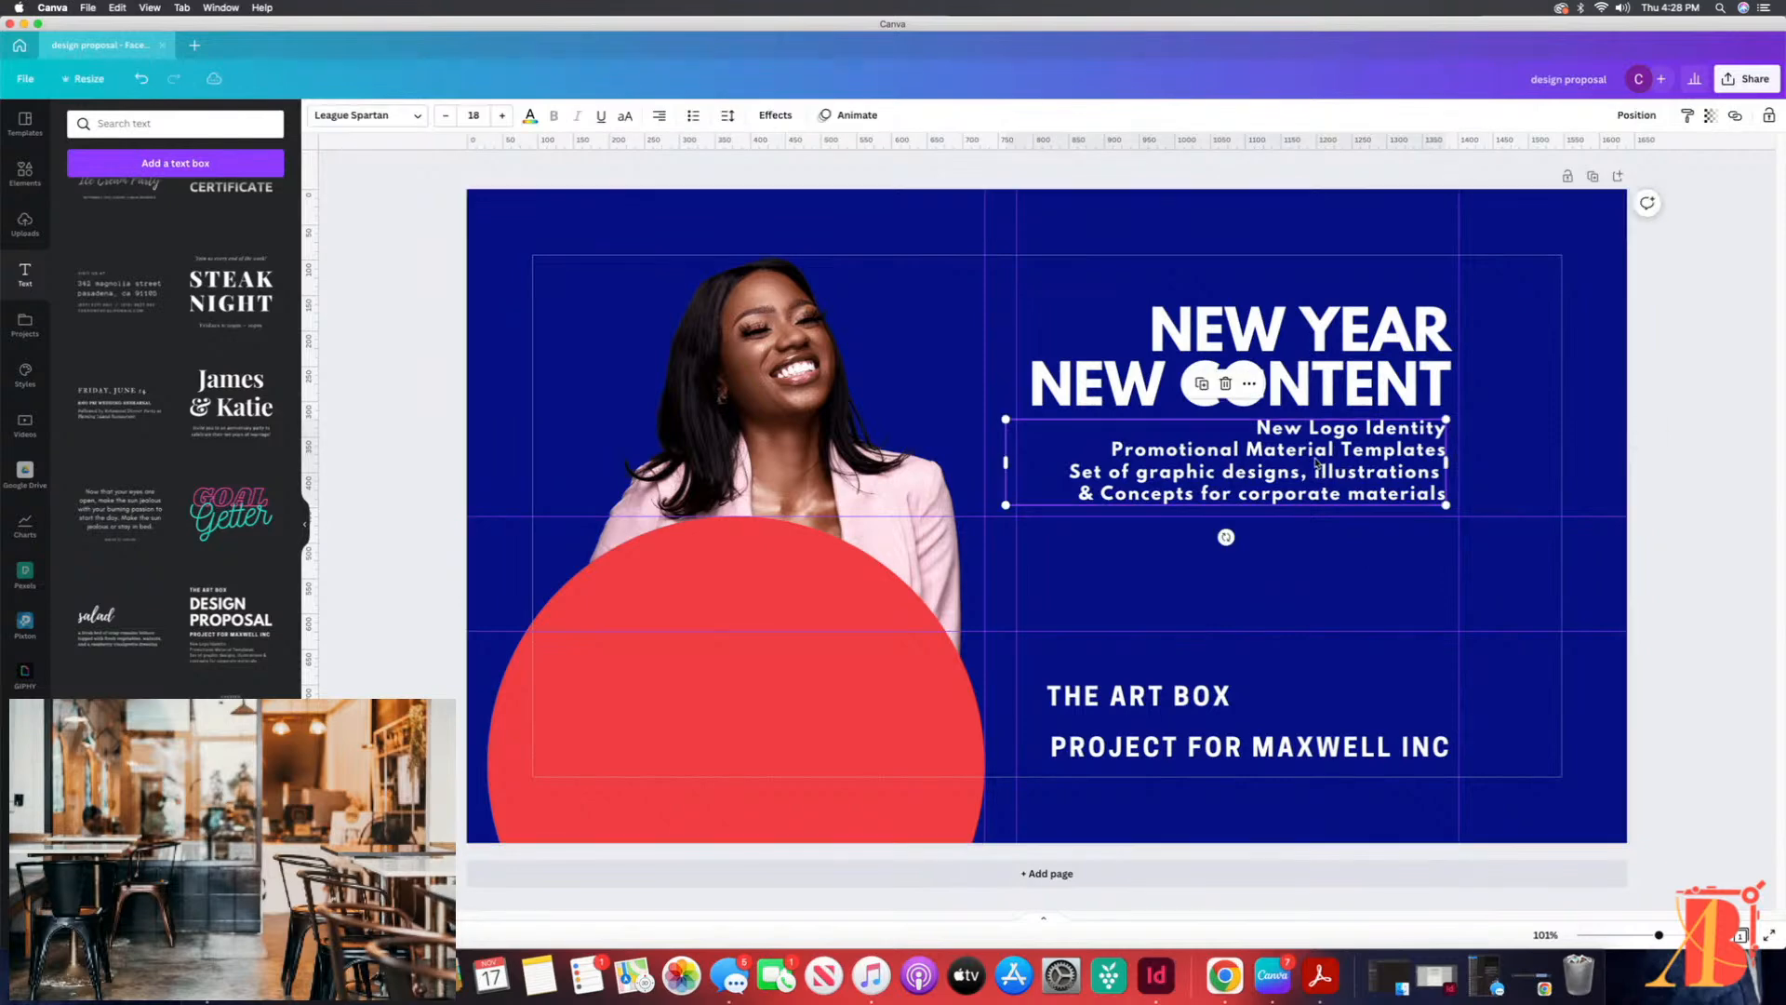
Step: Lower the NEW YEAR NEW CONTENT heading and place the description beneath it, leaving a small gap between them
{"action": "left_click_drag", "start_coordinate": [1322, 503], "coordinate": [1327, 564]}
{"action": "left_click", "coordinate": [1304, 330]}
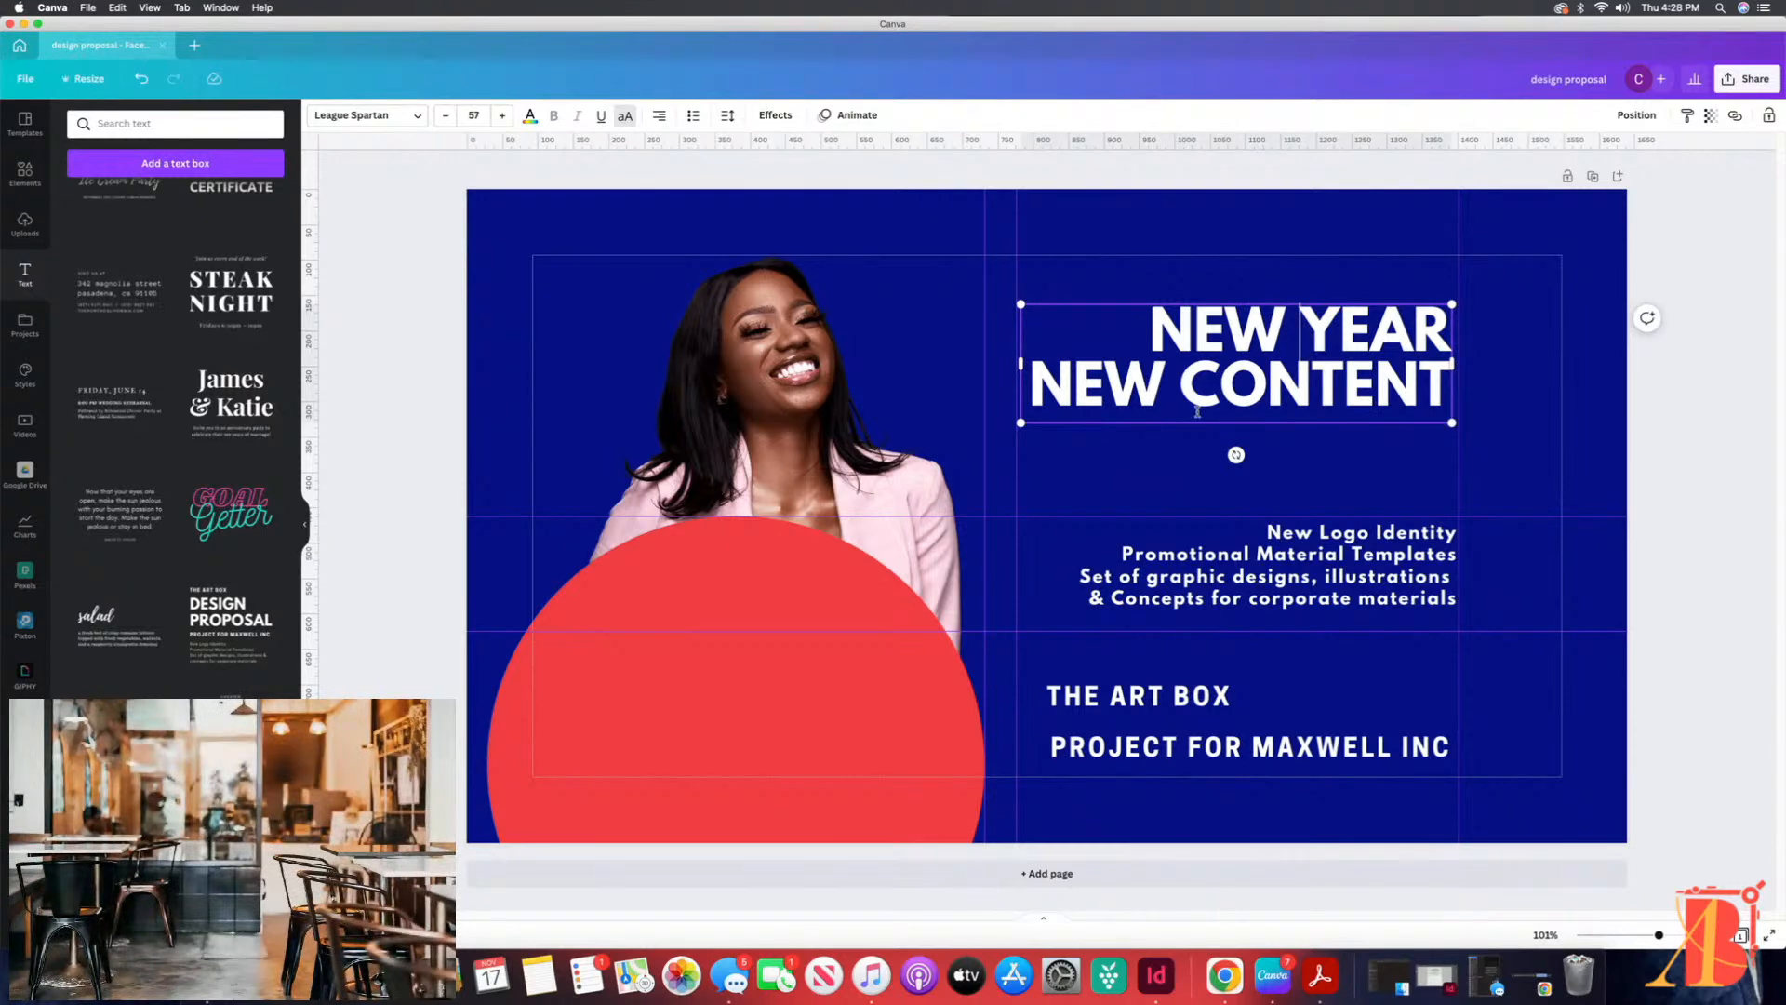
{"action": "left_click_drag", "start_coordinate": [1021, 363], "coordinate": [1021, 362]}
{"action": "left_click", "coordinate": [1226, 301]}
{"action": "left_click_drag", "start_coordinate": [1269, 347], "coordinate": [1268, 381]}
{"action": "left_click_drag", "start_coordinate": [1324, 581], "coordinate": [1323, 522]}
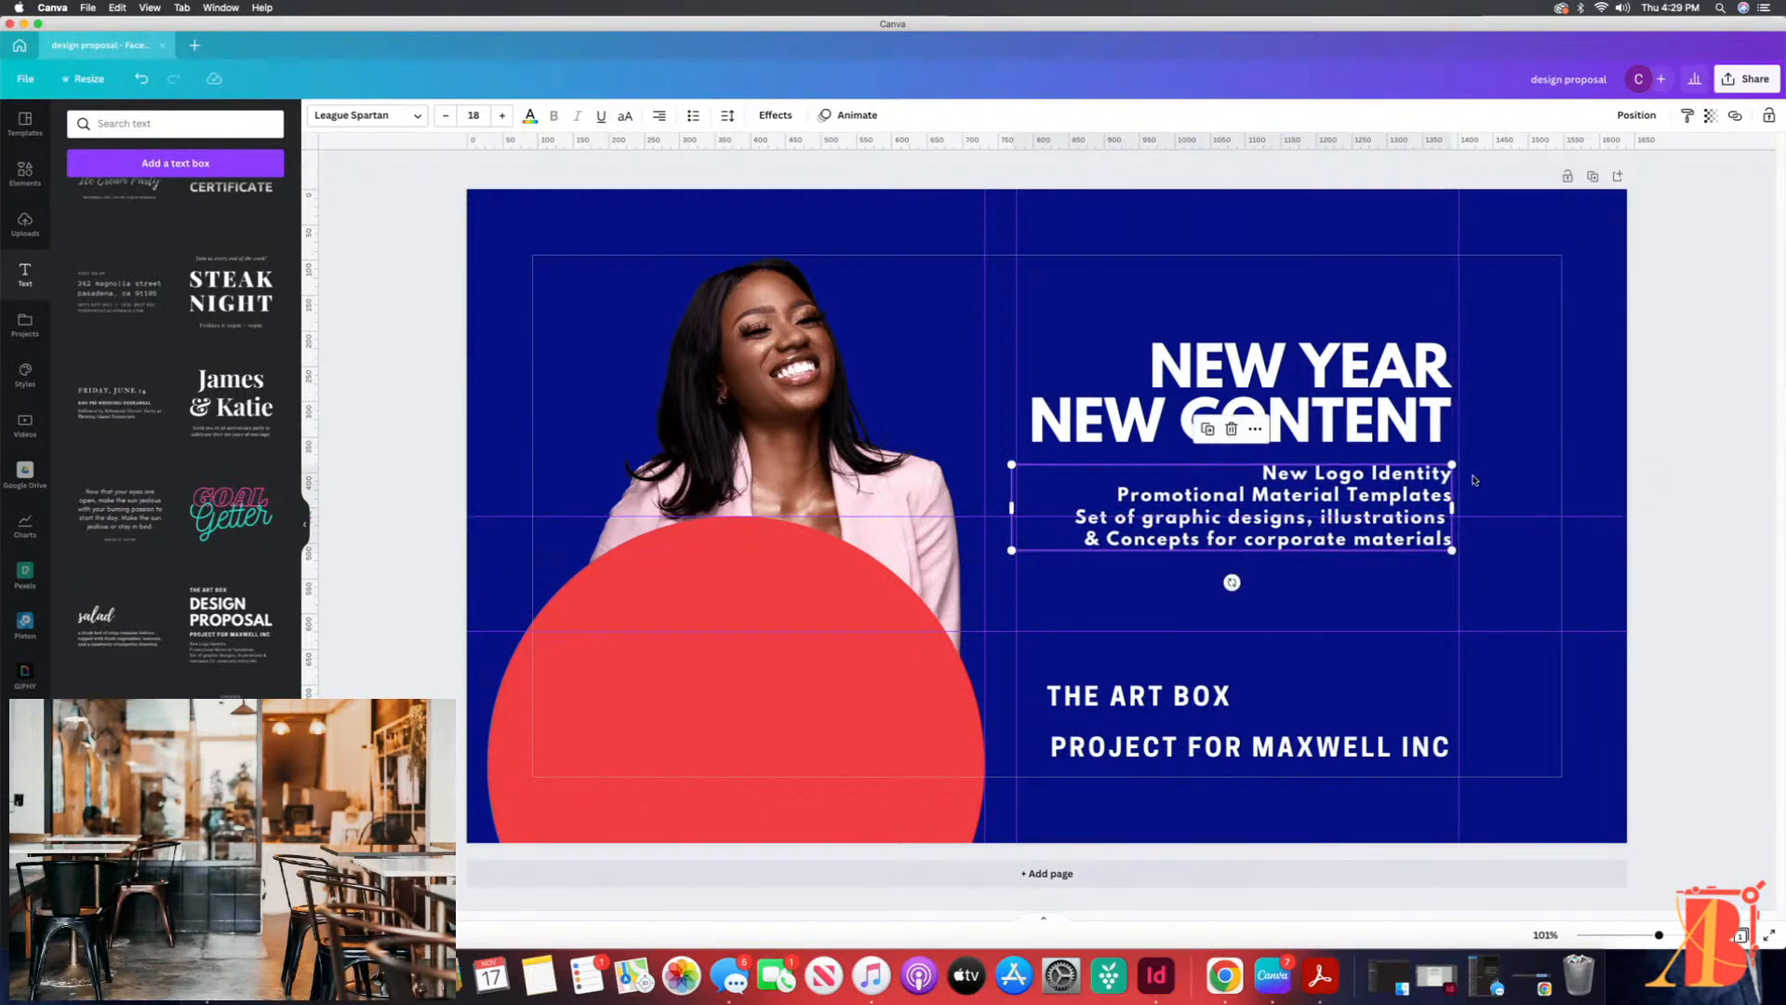
{"action": "left_click", "coordinate": [1488, 418]}
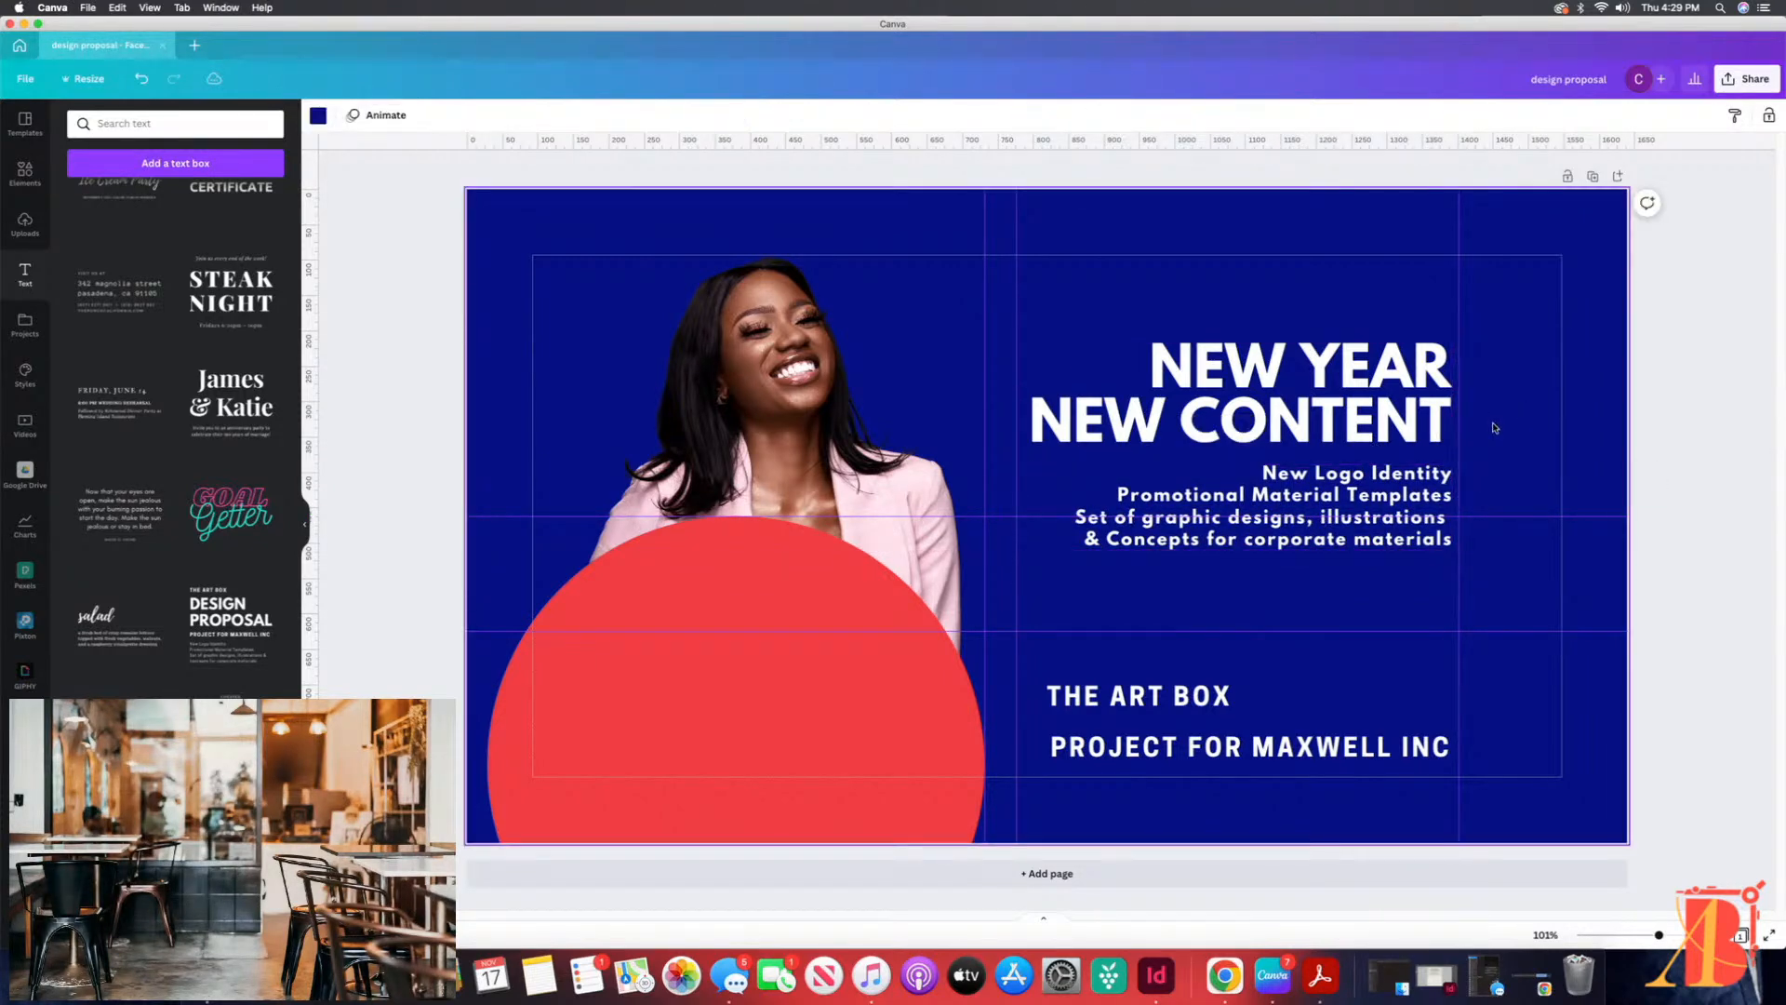
Step: Remove the leftover THE ART BOX and PROJECT FOR MAXWELL INC lines from the cover
{"action": "left_click_drag", "start_coordinate": [1202, 709], "coordinate": [1096, 170]}
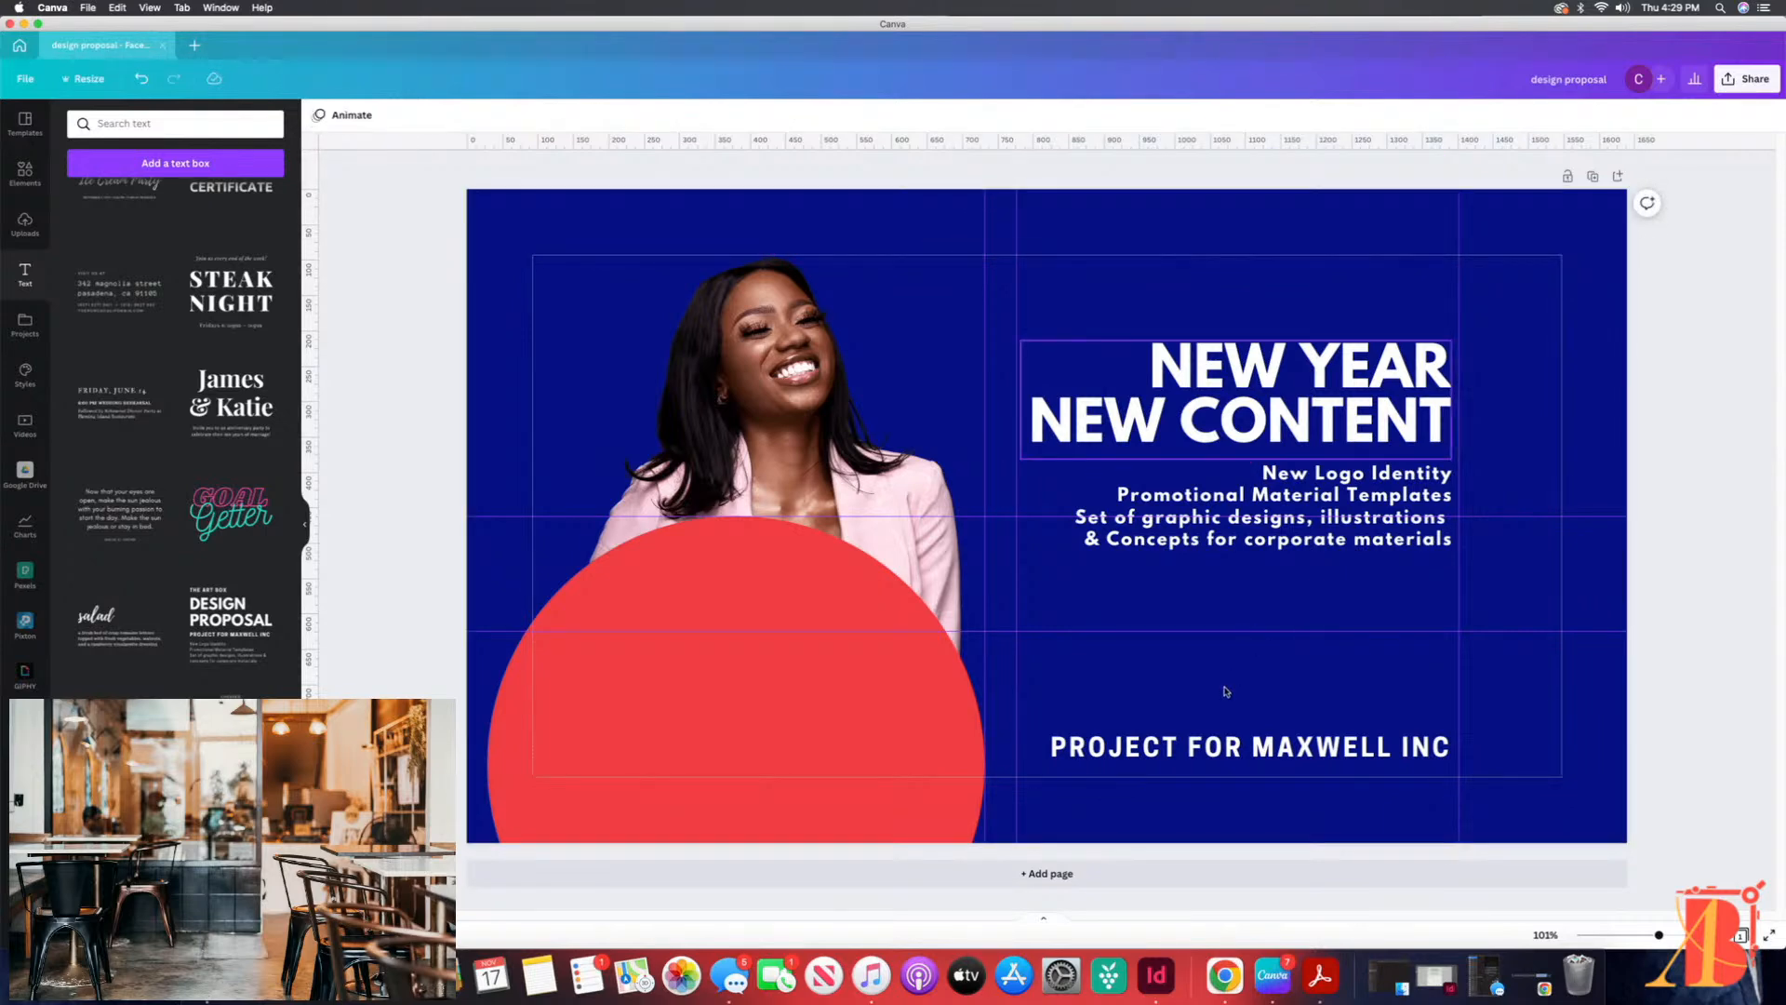
{"action": "left_click", "coordinate": [1237, 747]}
{"action": "left_click_drag", "start_coordinate": [1251, 749], "coordinate": [1196, 173]}
{"action": "left_click", "coordinate": [1196, 173]}
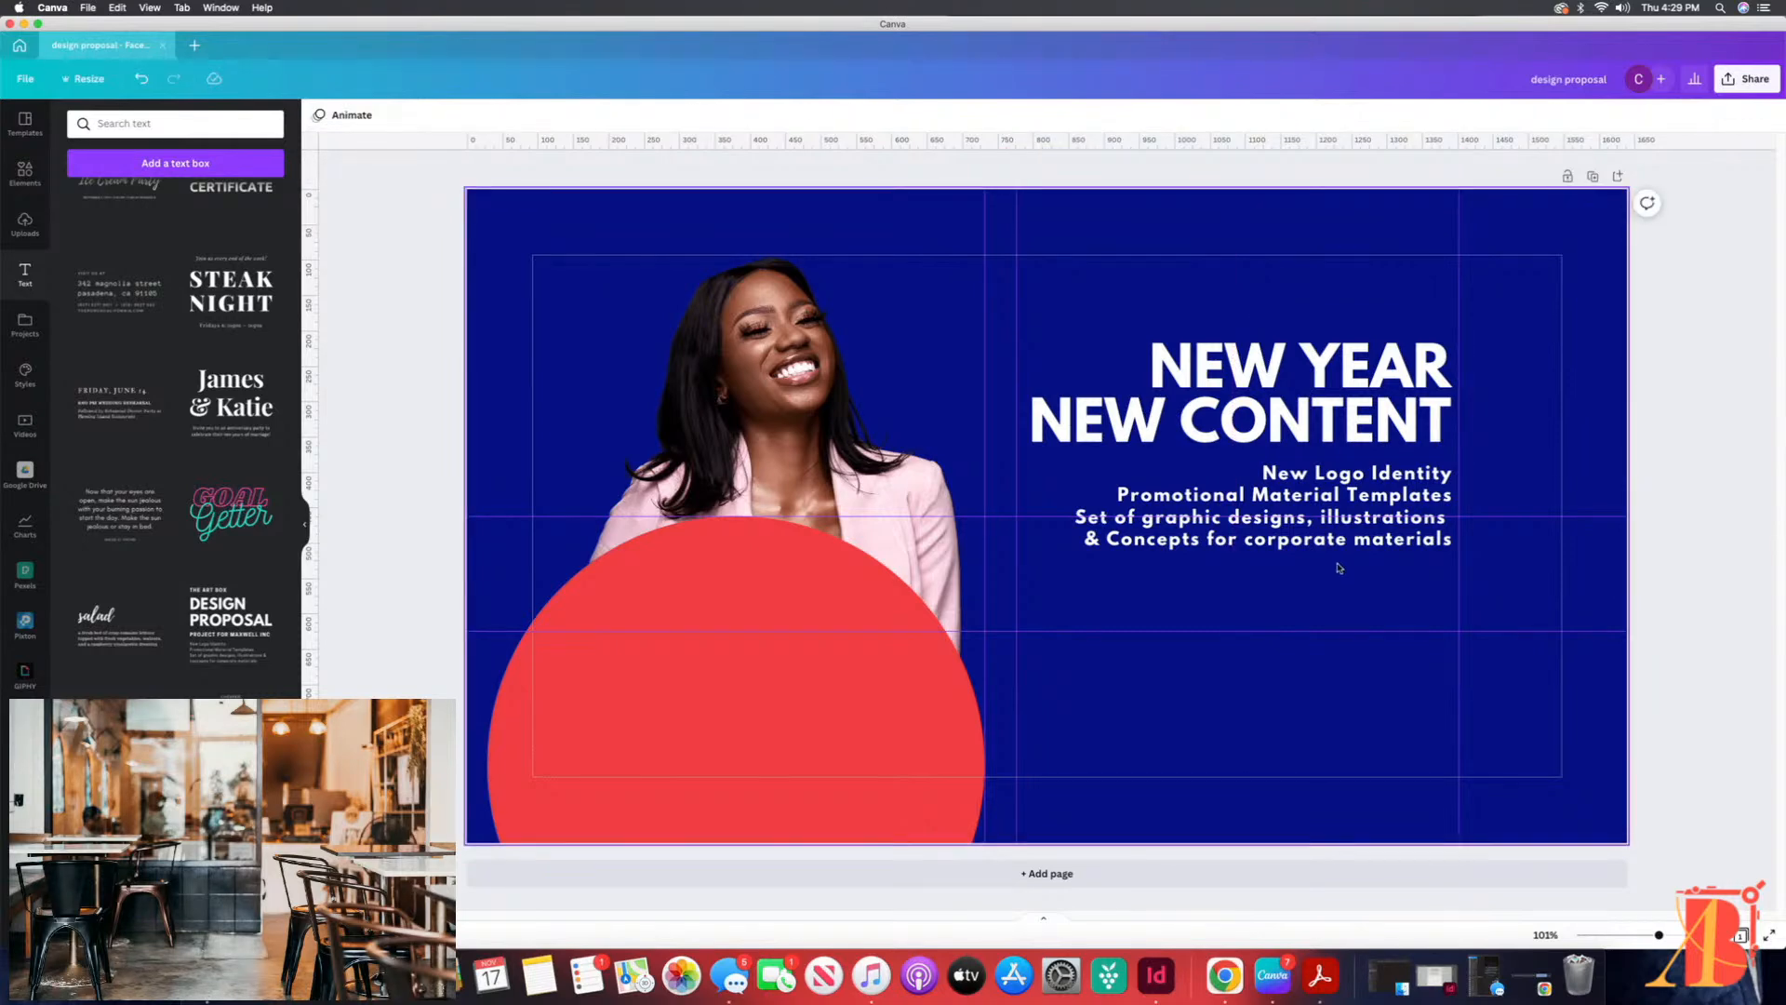
Step: Narrow the description's text box so its left edge lines up with the heading and the vertical guide
{"action": "left_click", "coordinate": [1326, 533]}
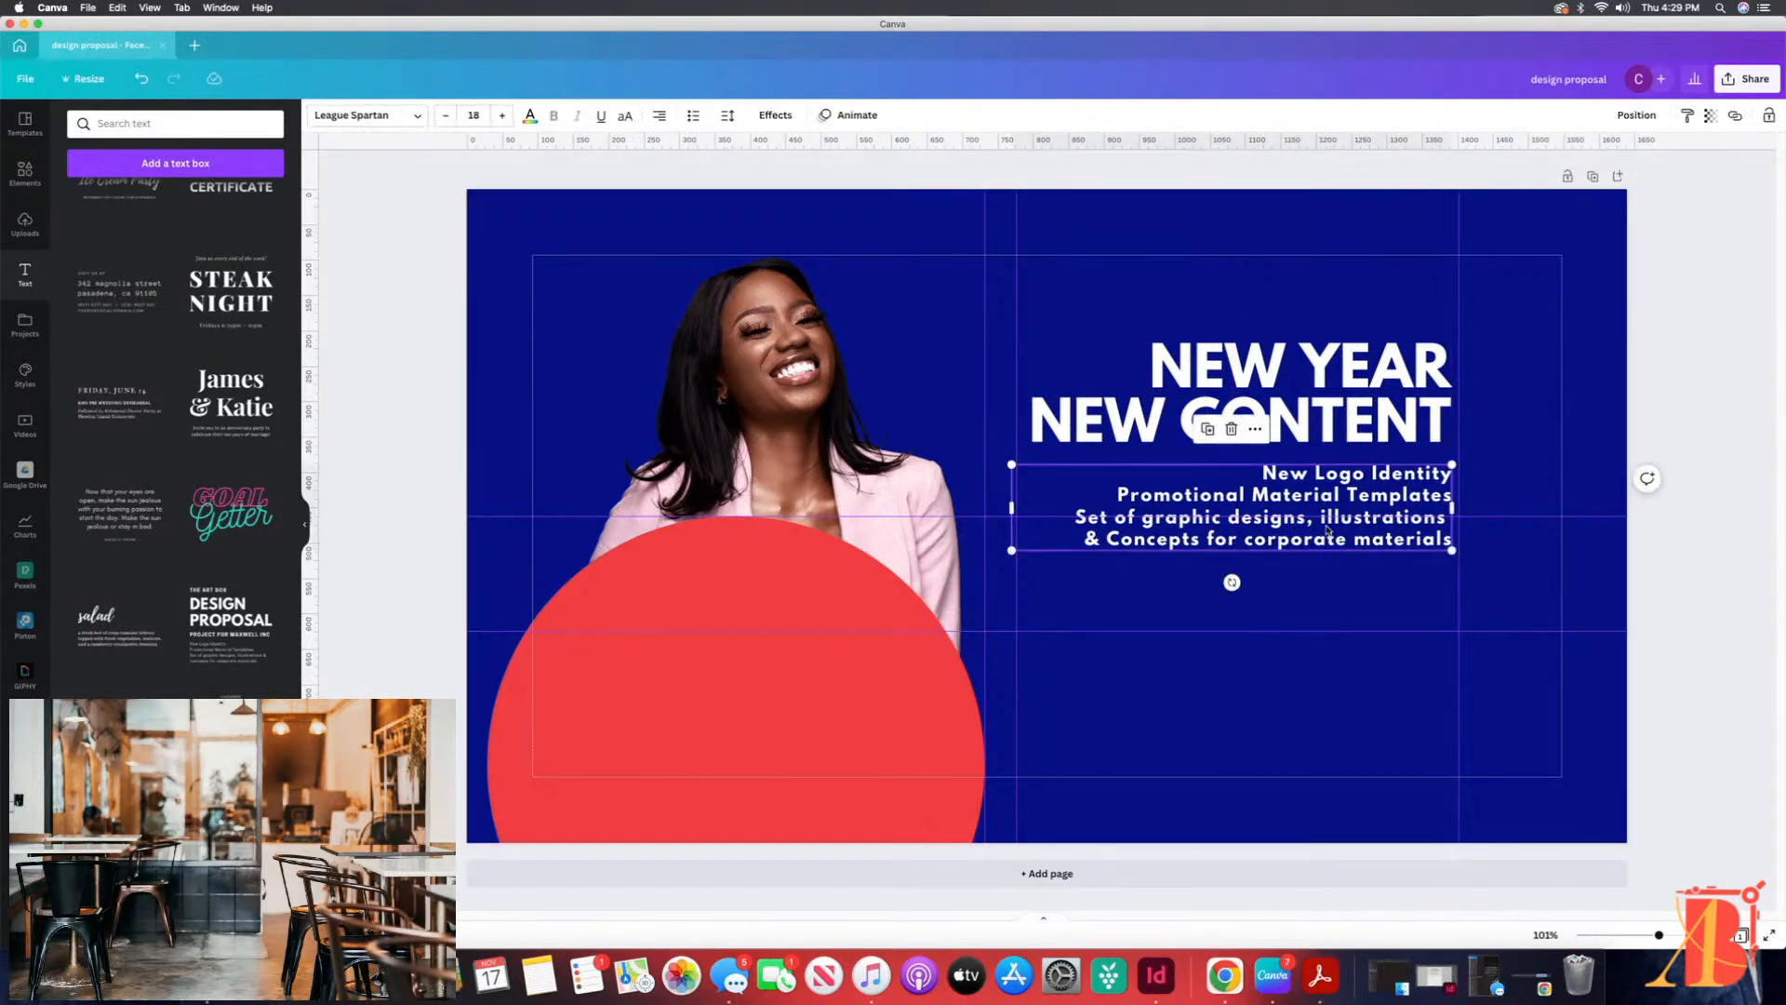
{"action": "left_click", "coordinate": [1015, 505]}
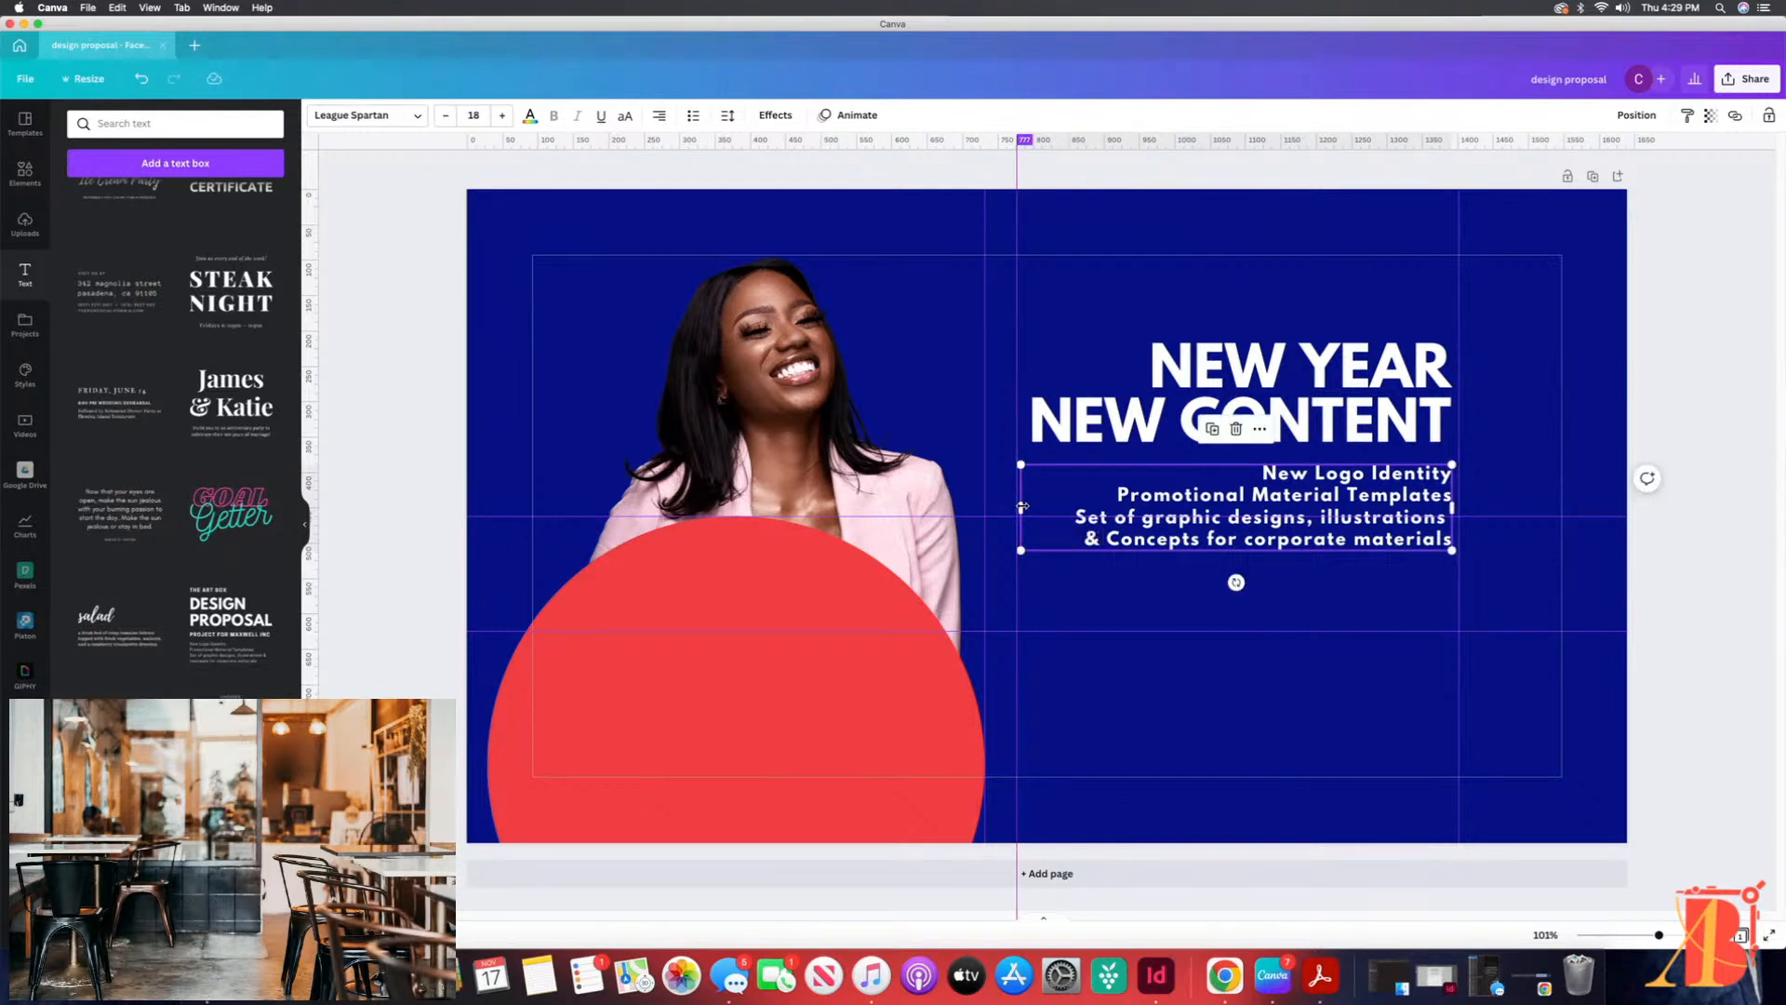
{"action": "left_click", "coordinate": [1149, 584]}
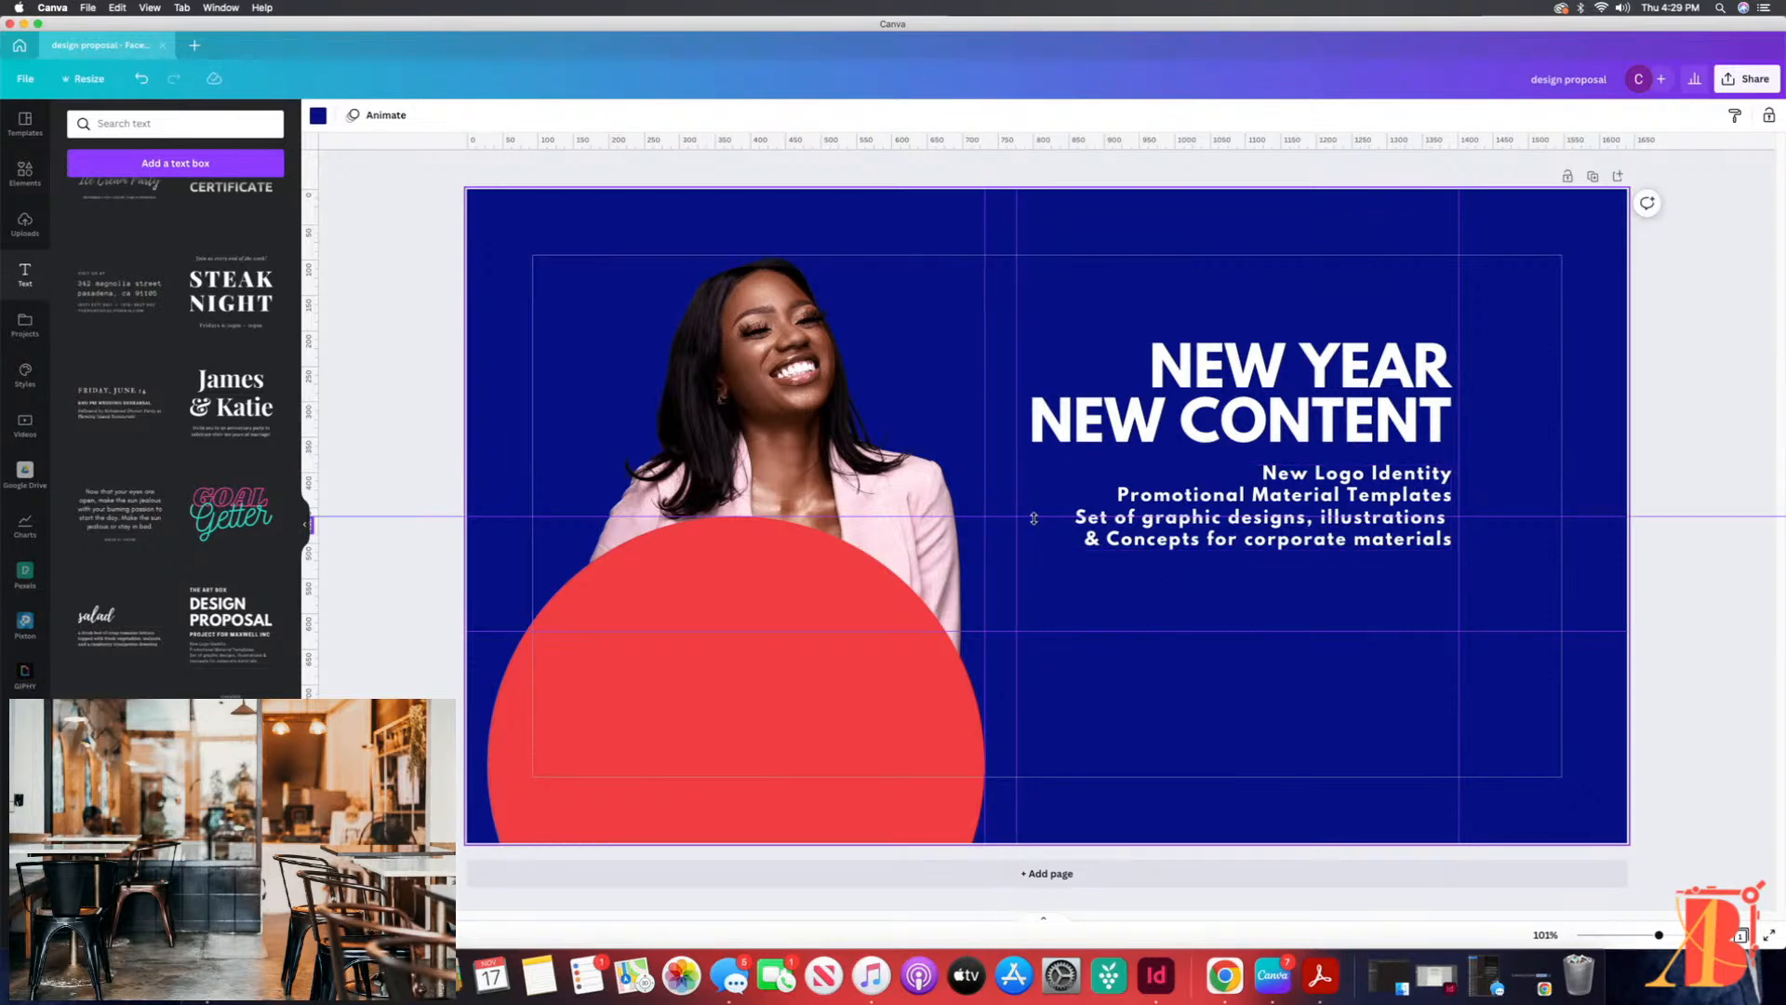
Step: Try a red Glow shadow on the woman's photo with transparency 99
{"action": "left_click", "coordinate": [784, 327]}
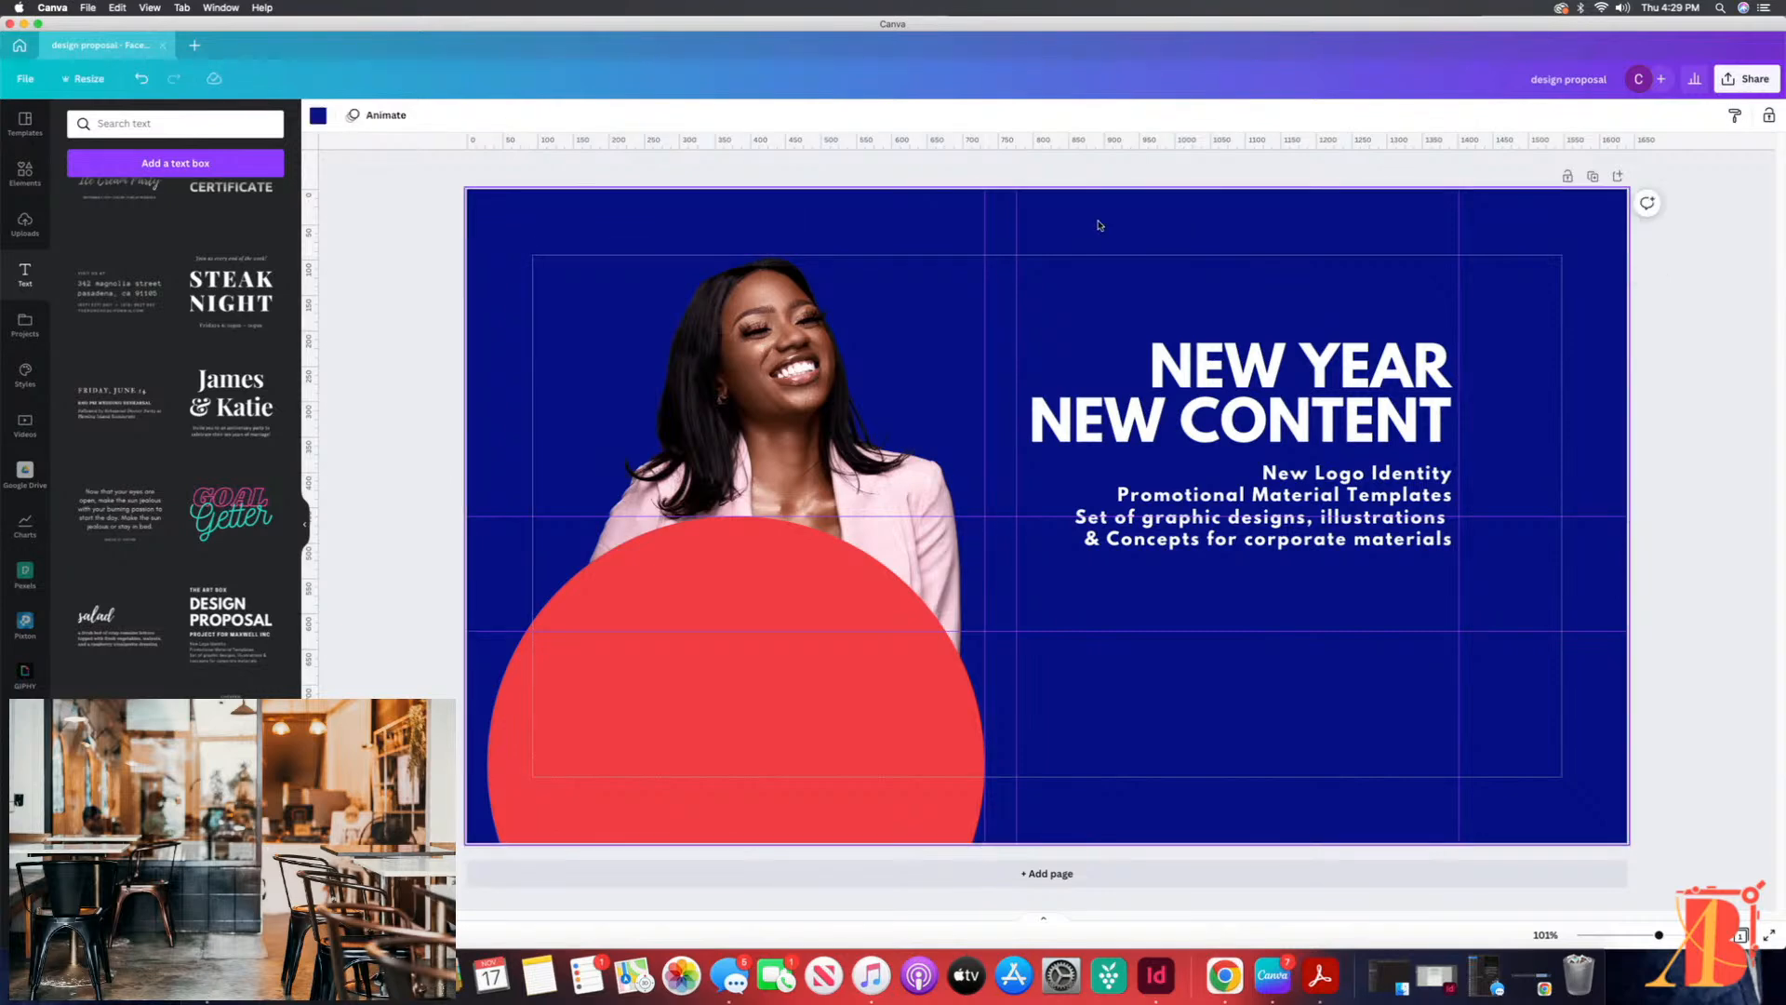
{"action": "left_click", "coordinate": [321, 116]}
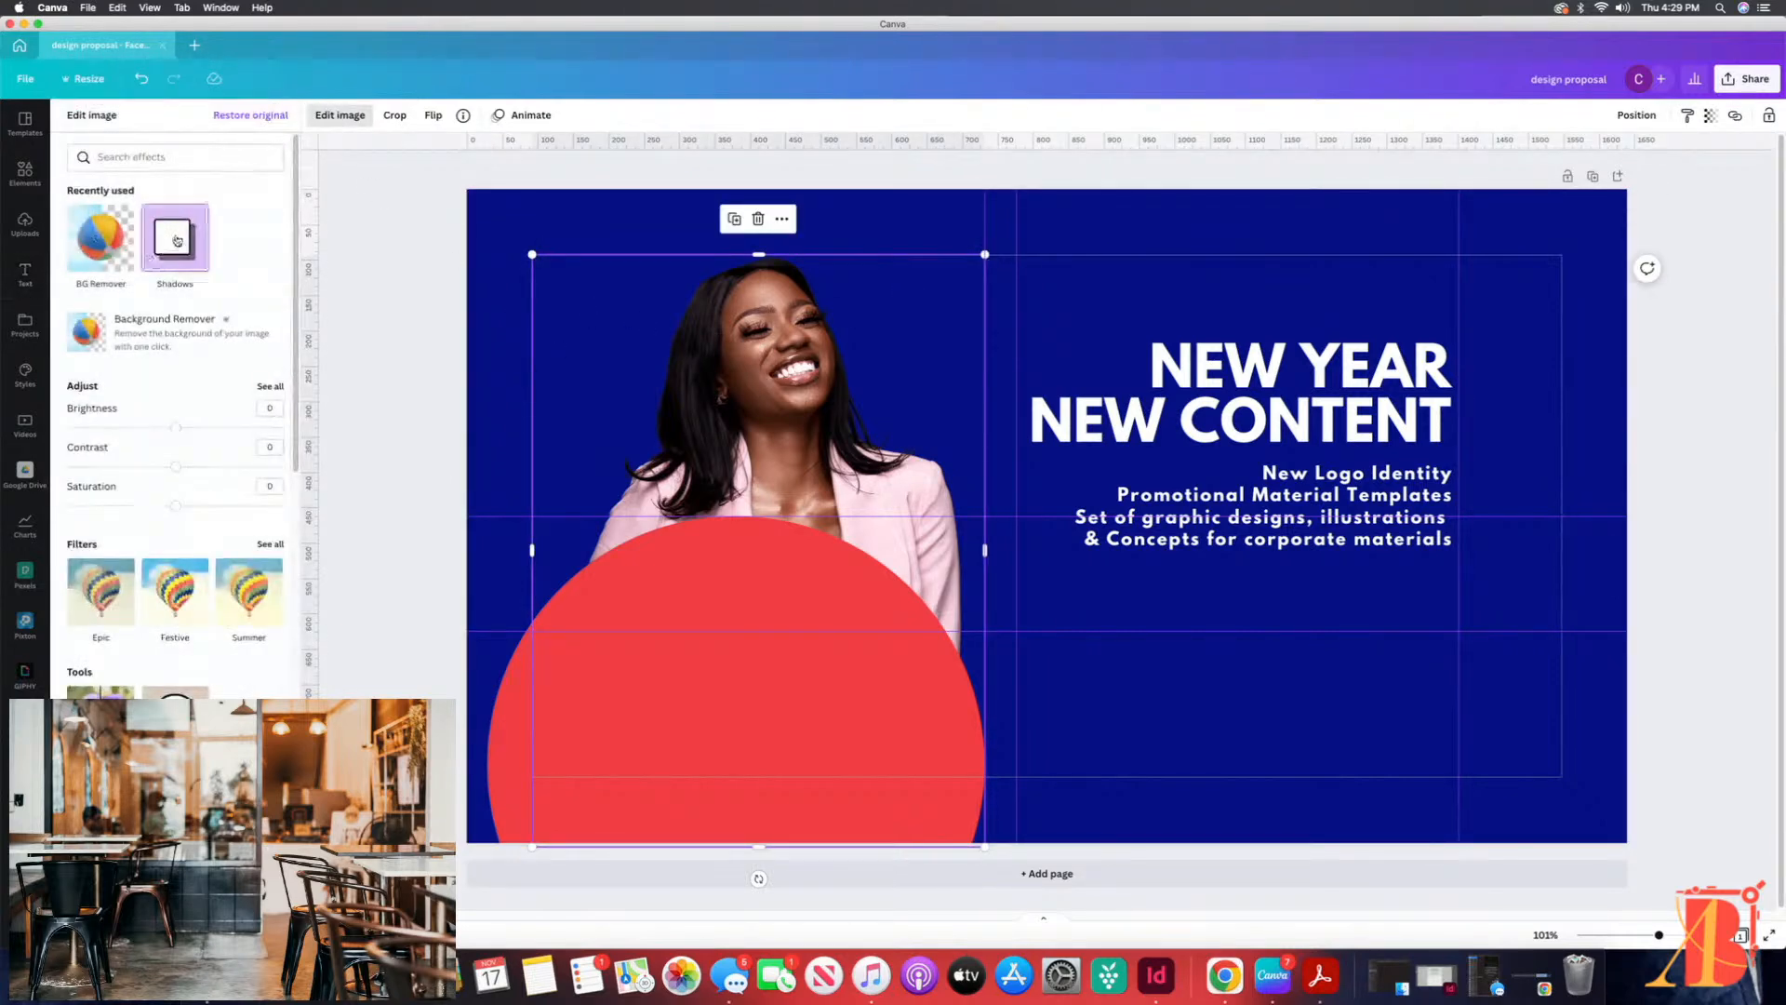
{"action": "left_click", "coordinate": [176, 241]}
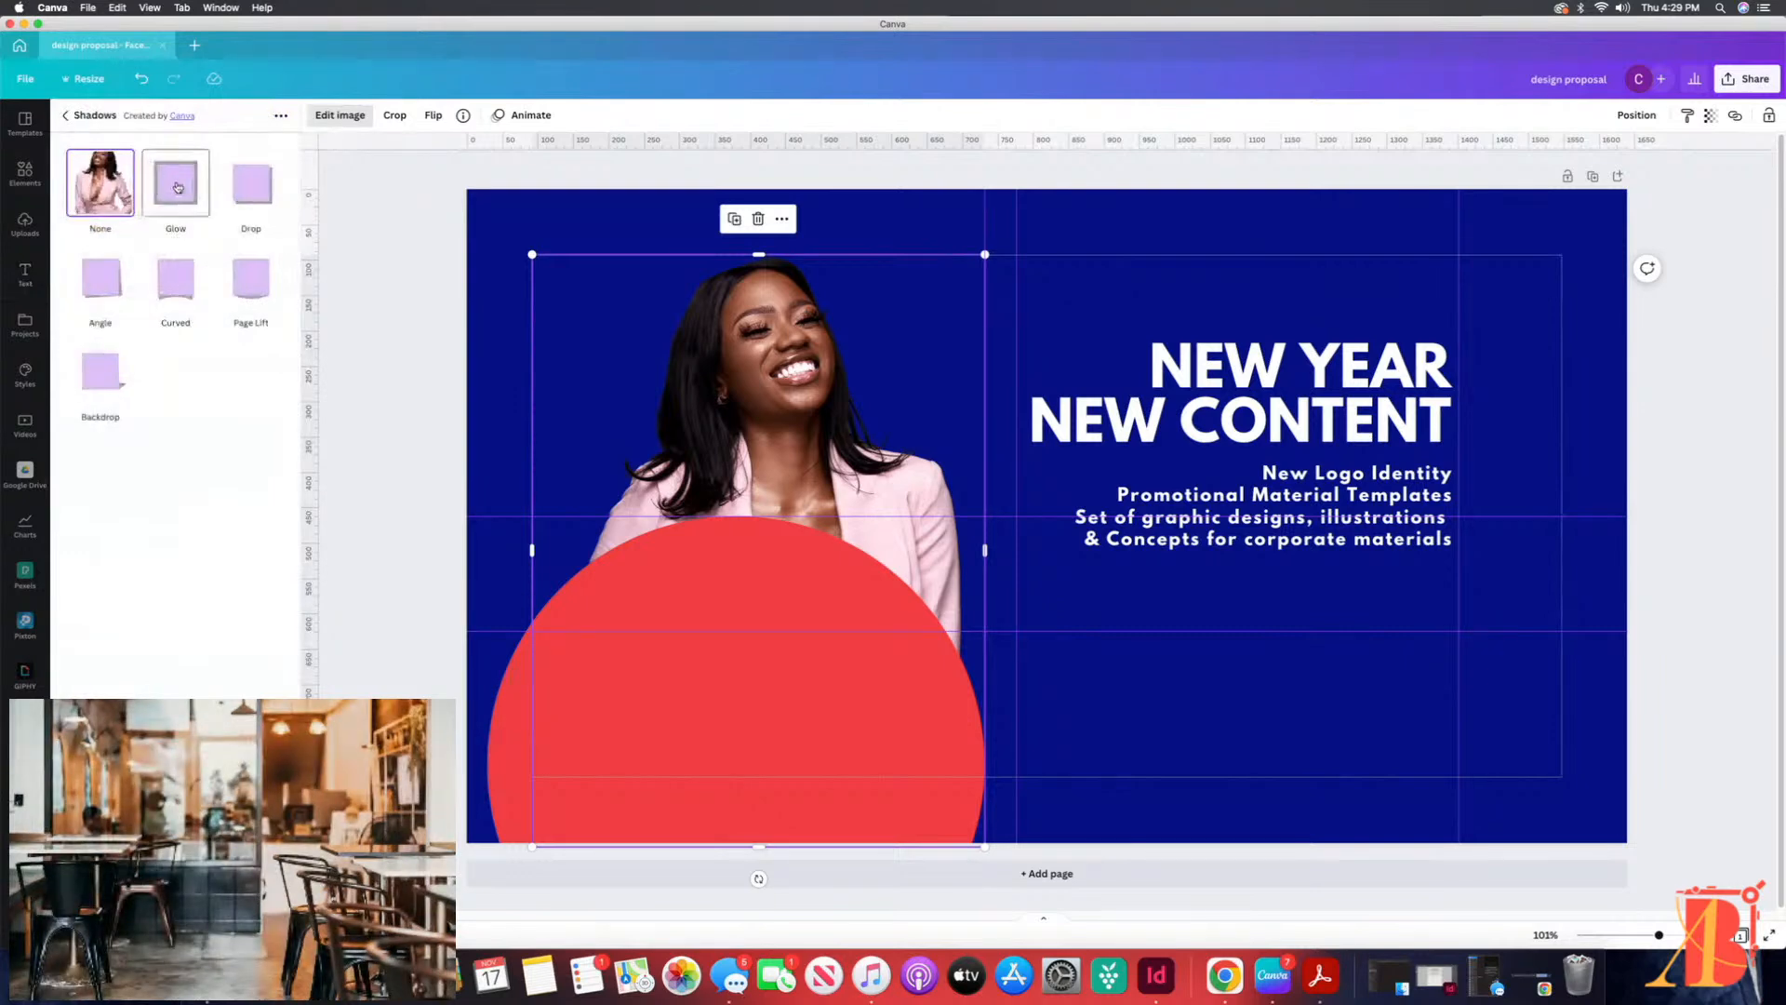
{"action": "left_click", "coordinate": [177, 187]}
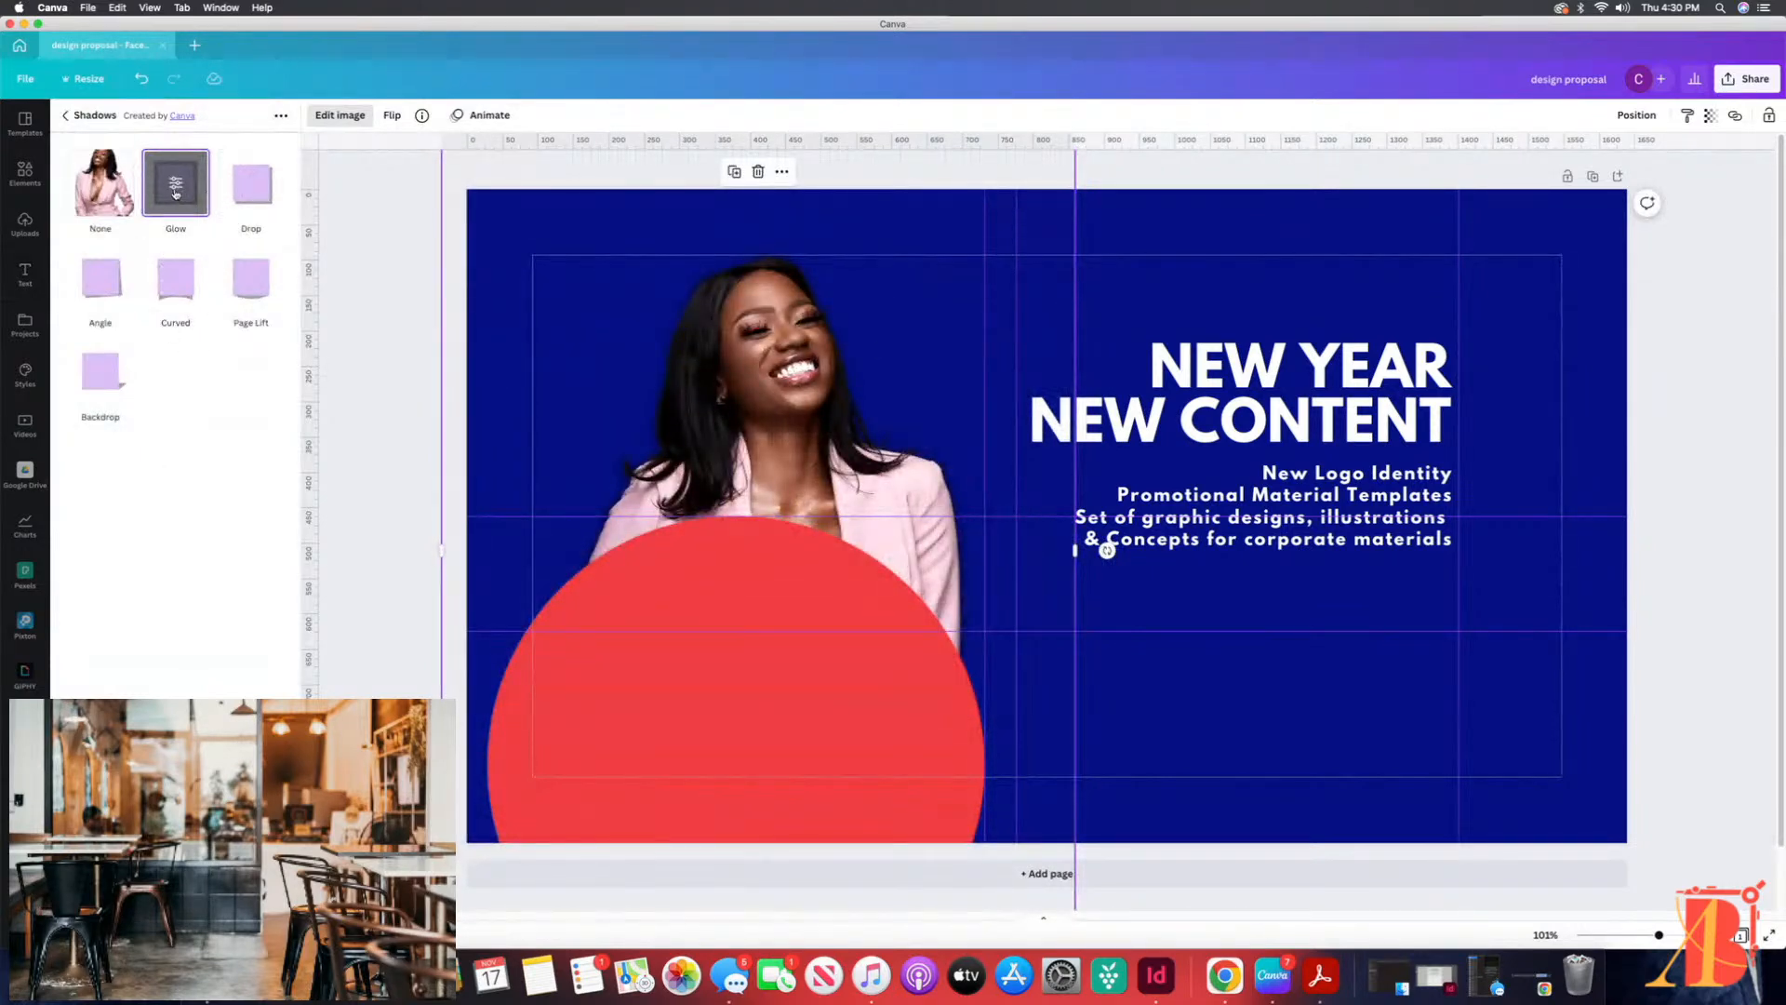
{"action": "left_click", "coordinate": [175, 190]}
{"action": "left_click", "coordinate": [275, 299]}
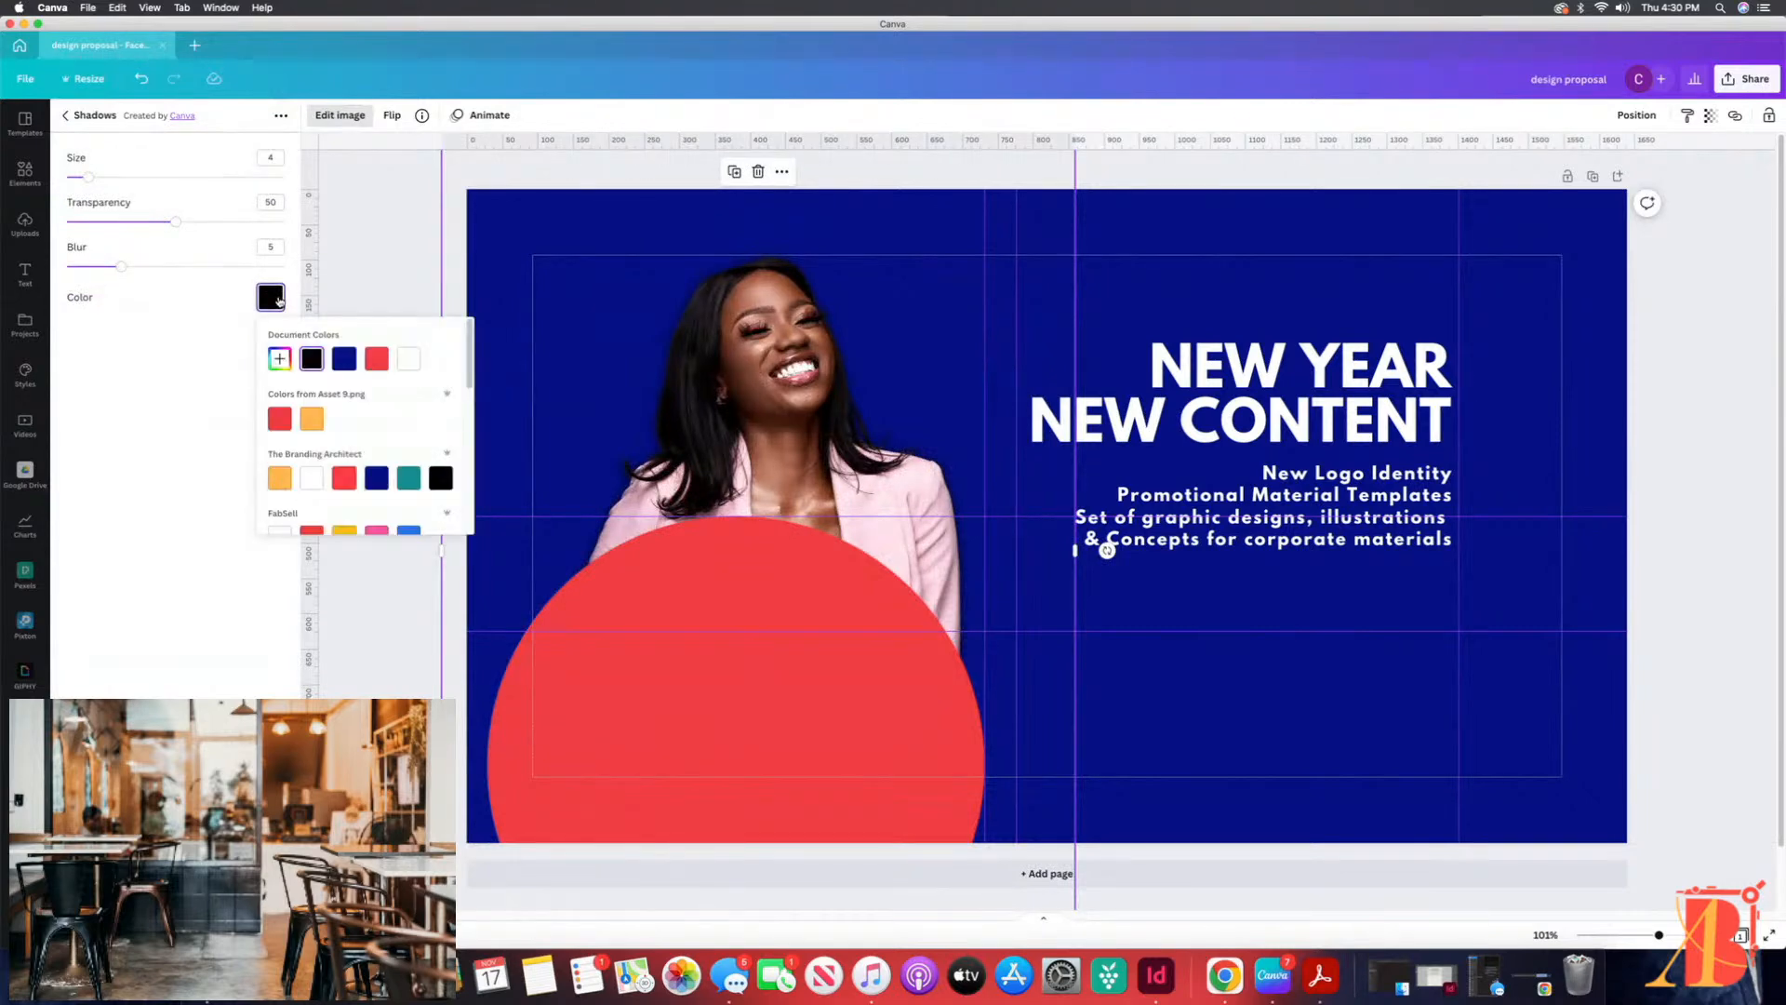
{"action": "left_click", "coordinate": [377, 361]}
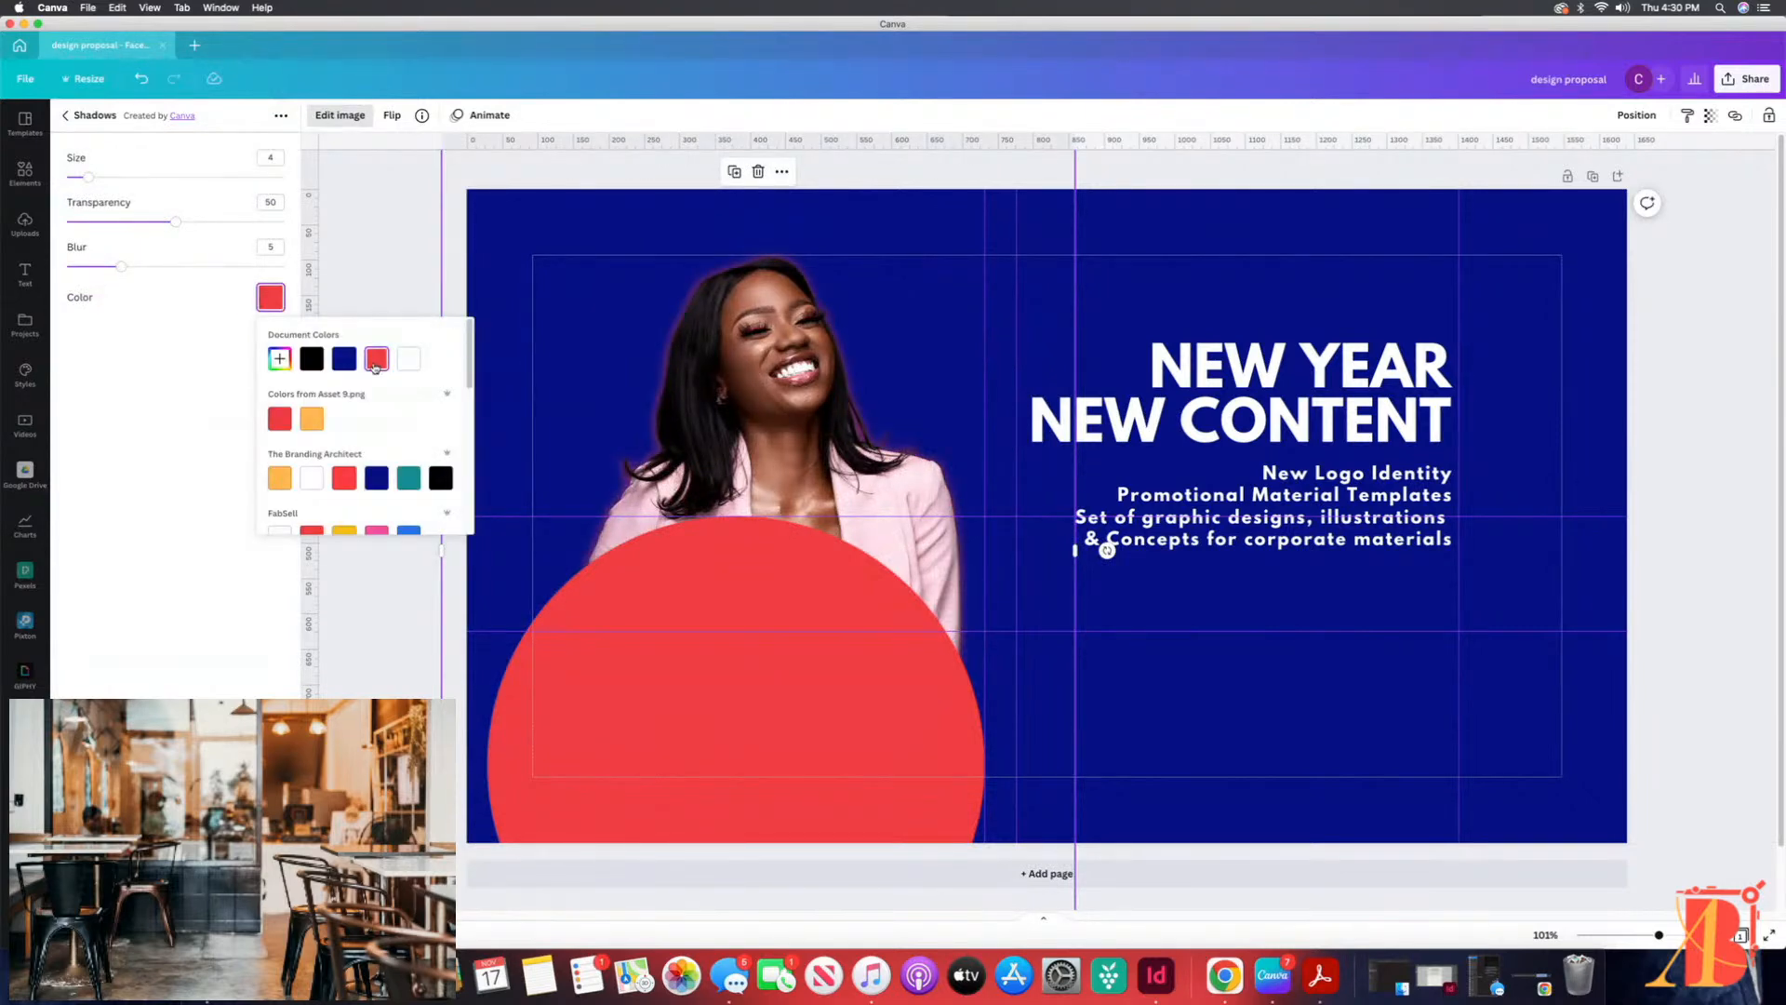
{"action": "mouse_move", "coordinate": [121, 266]}
{"action": "left_mouse_down"}
{"action": "mouse_move", "coordinate": [82, 268]}
{"action": "mouse_move", "coordinate": [205, 282]}
{"action": "mouse_move", "coordinate": [134, 271]}
{"action": "left_mouse_up"}
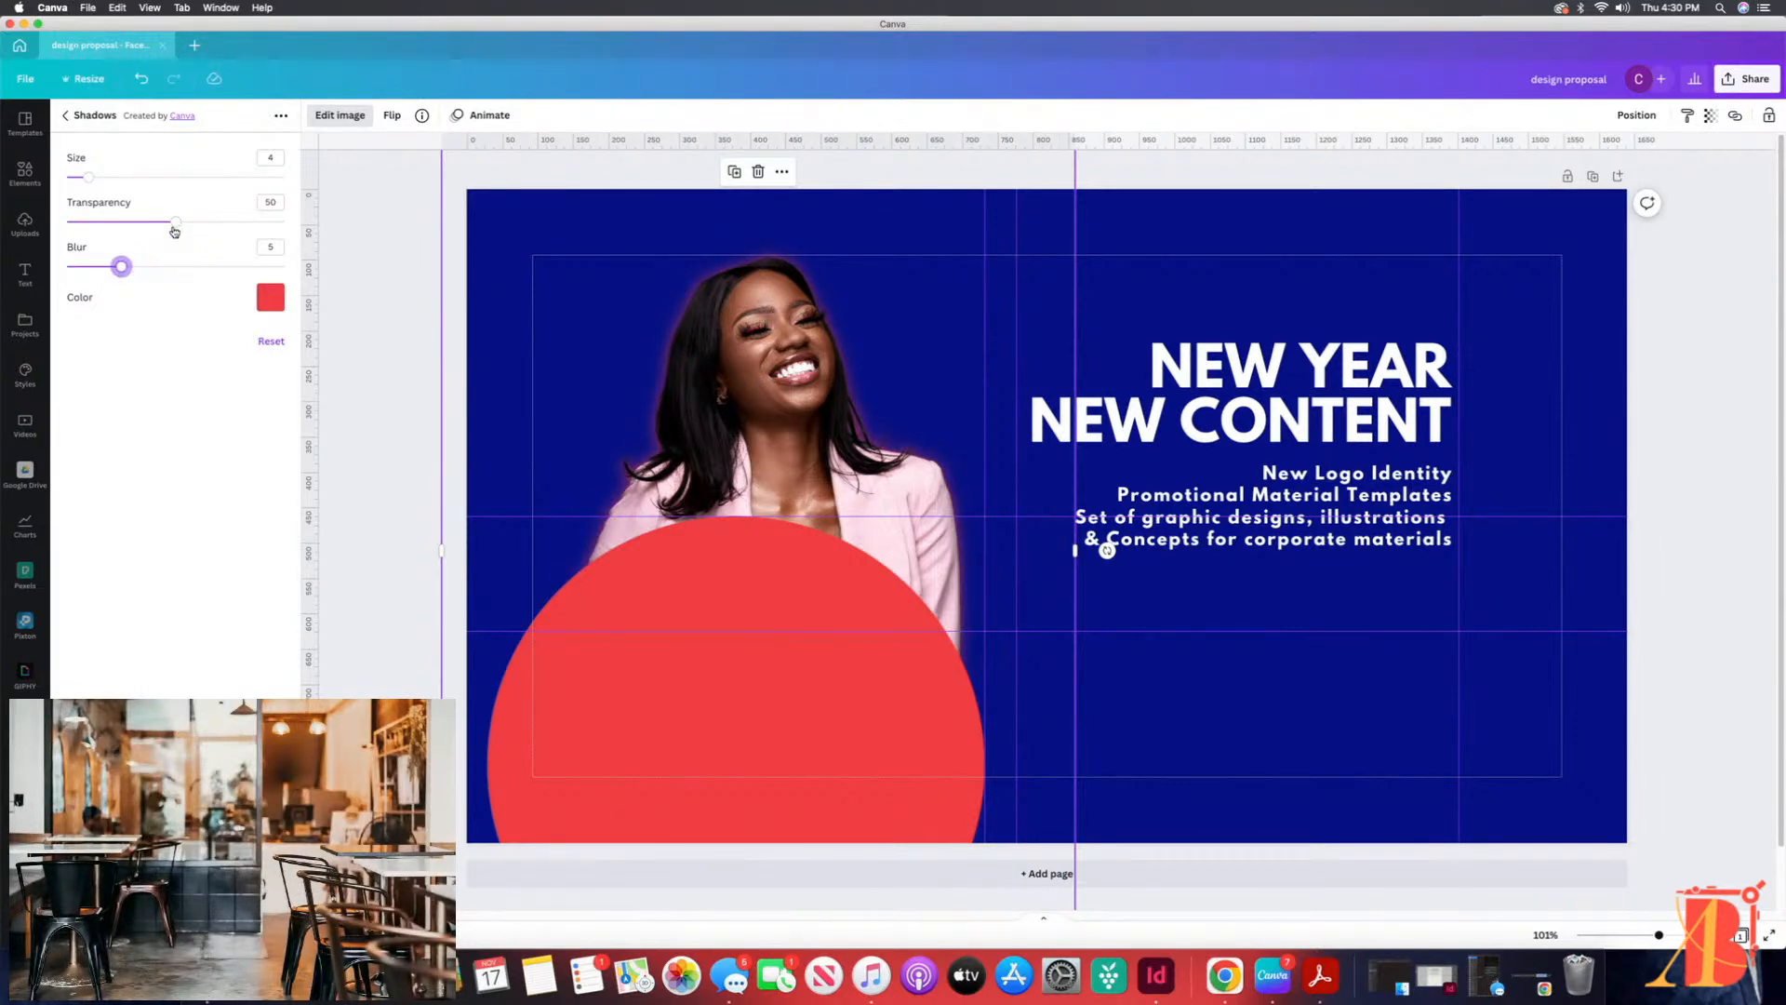
{"action": "left_click_drag", "start_coordinate": [175, 222], "coordinate": [282, 221]}
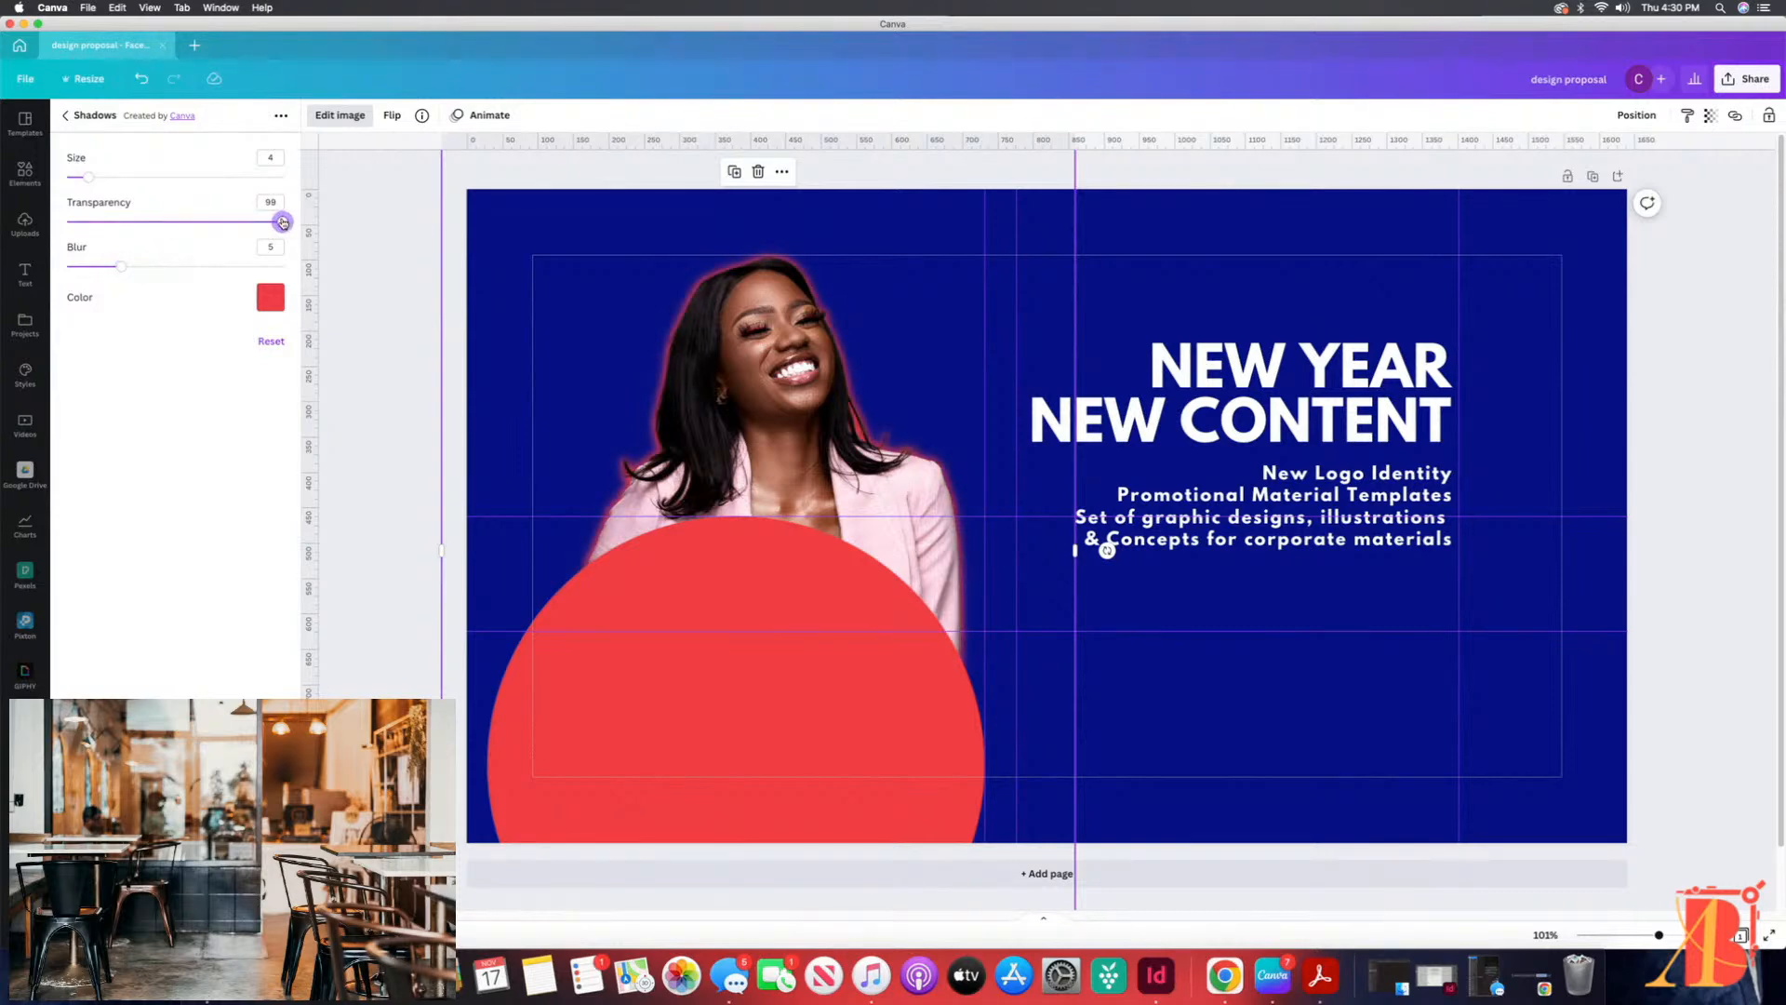
Step: Try the photo's glow in orange and change it to white
{"action": "left_click", "coordinate": [271, 297]}
{"action": "left_click", "coordinate": [314, 417]}
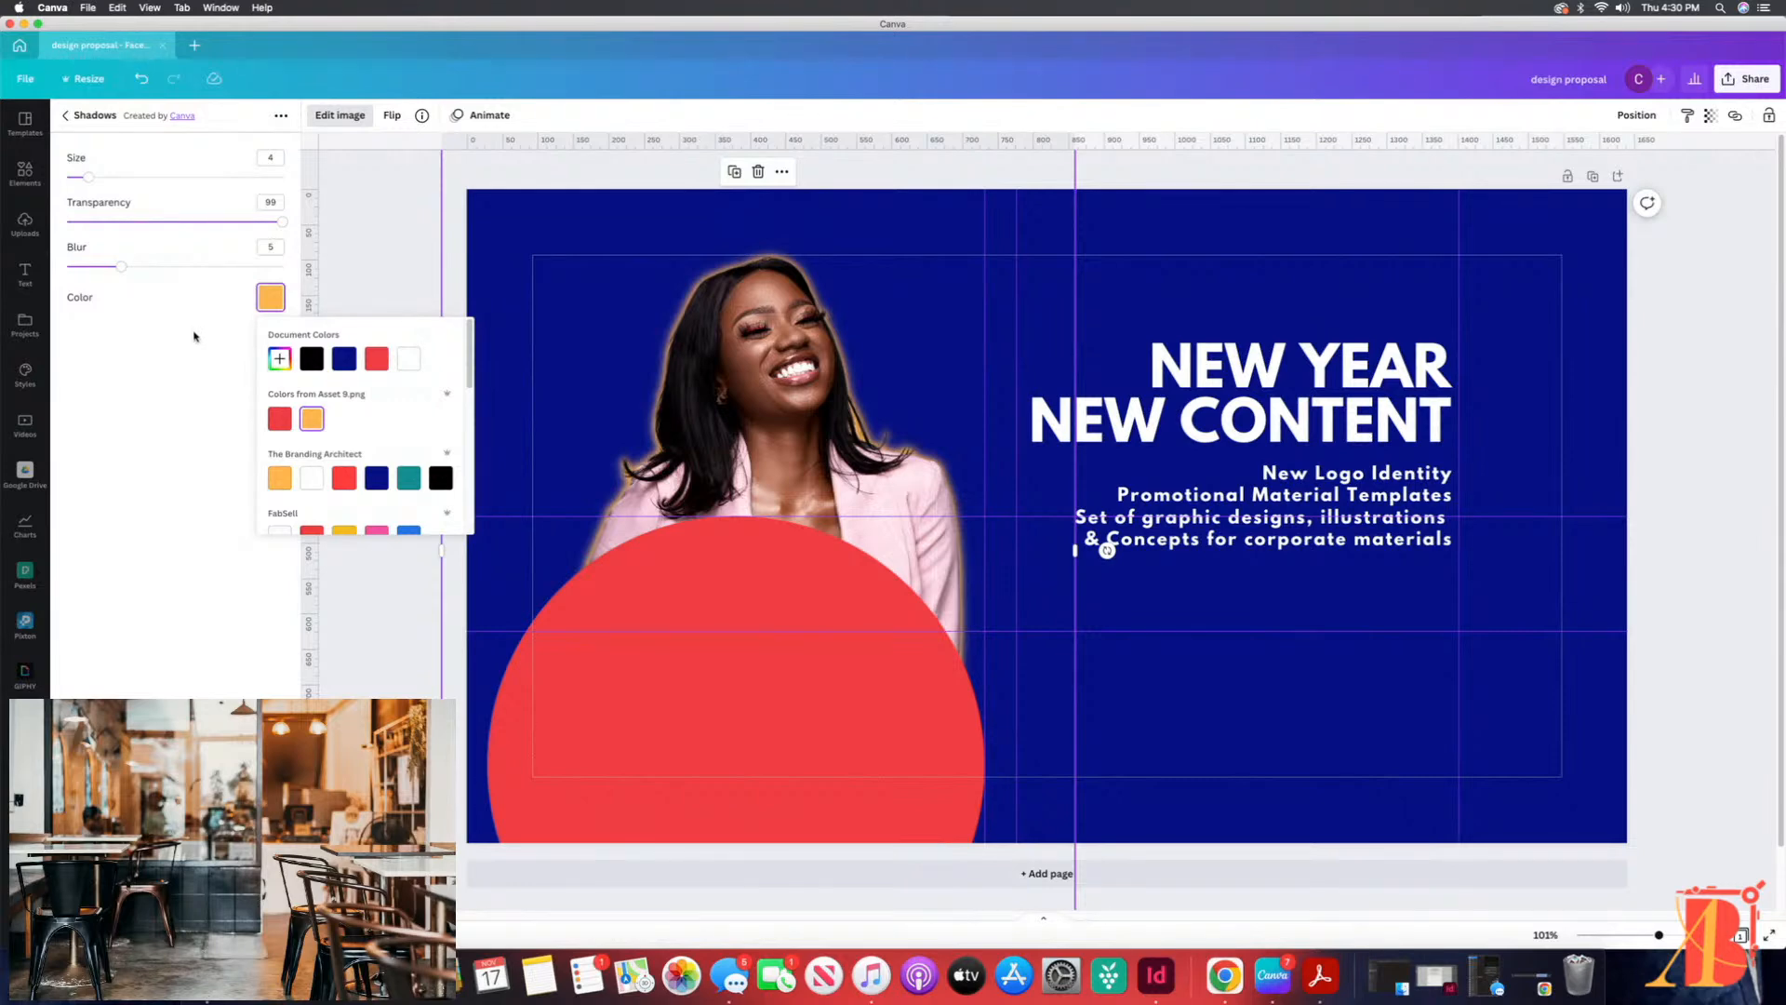
{"action": "left_click", "coordinate": [407, 359]}
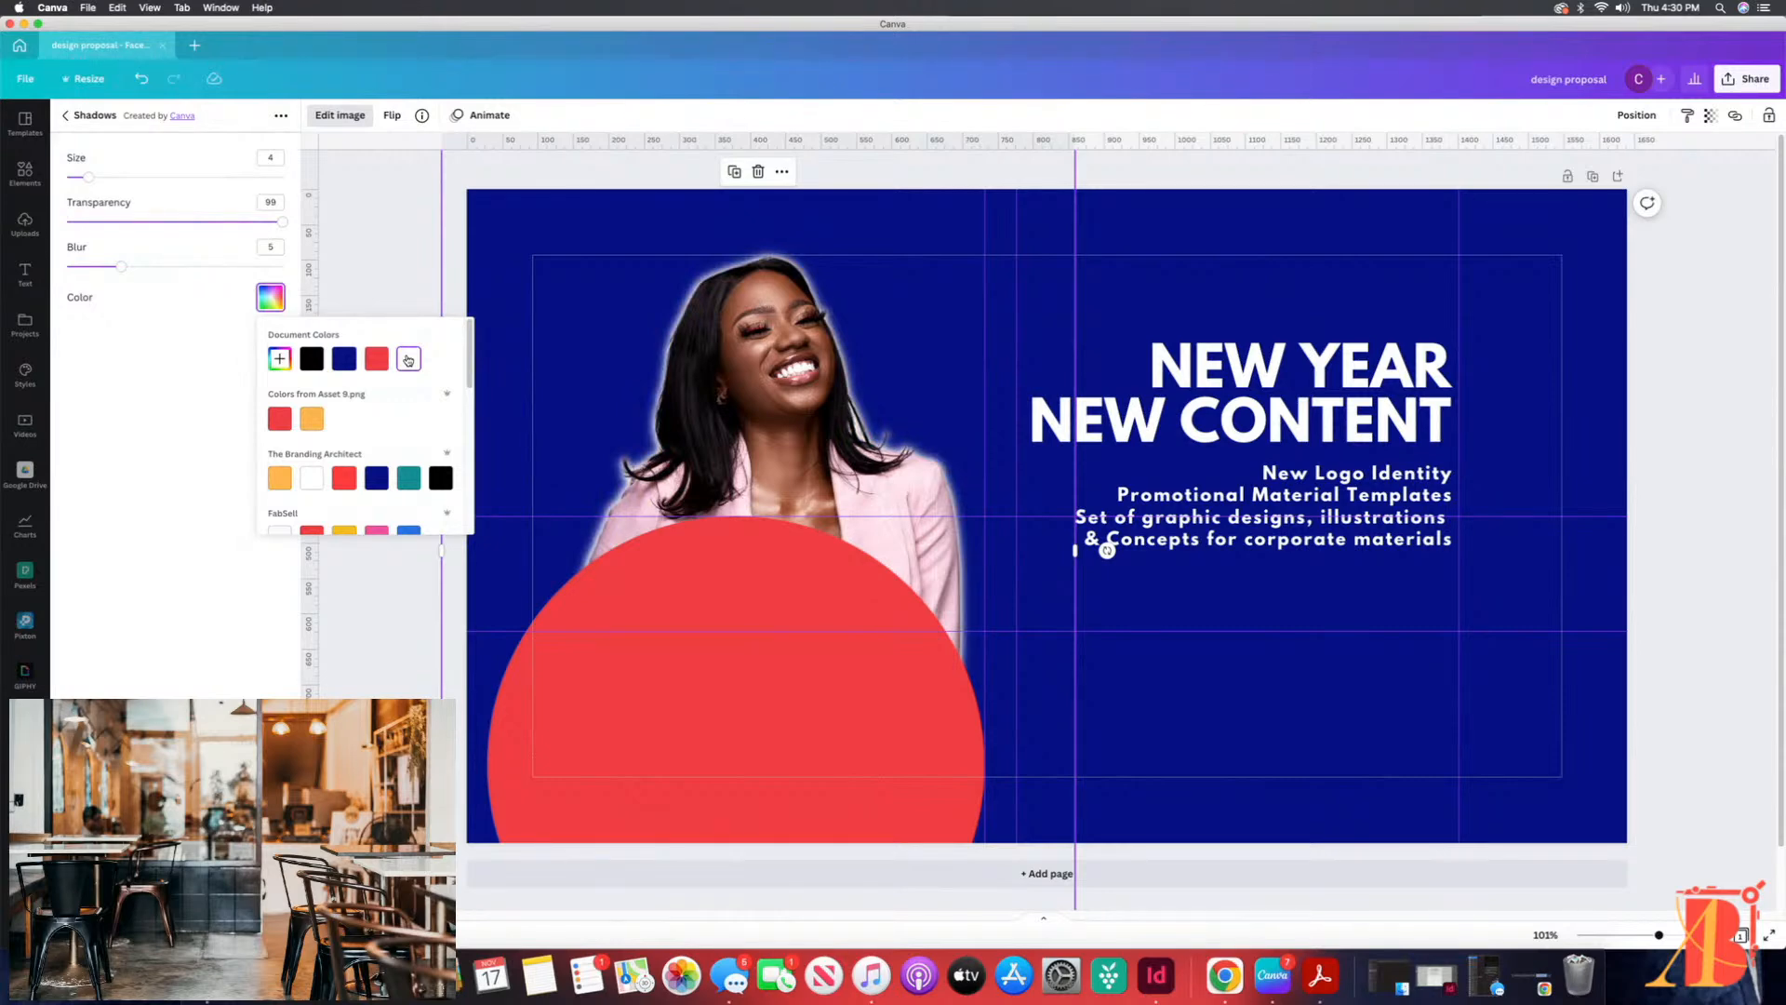
{"action": "left_click", "coordinate": [209, 348]}
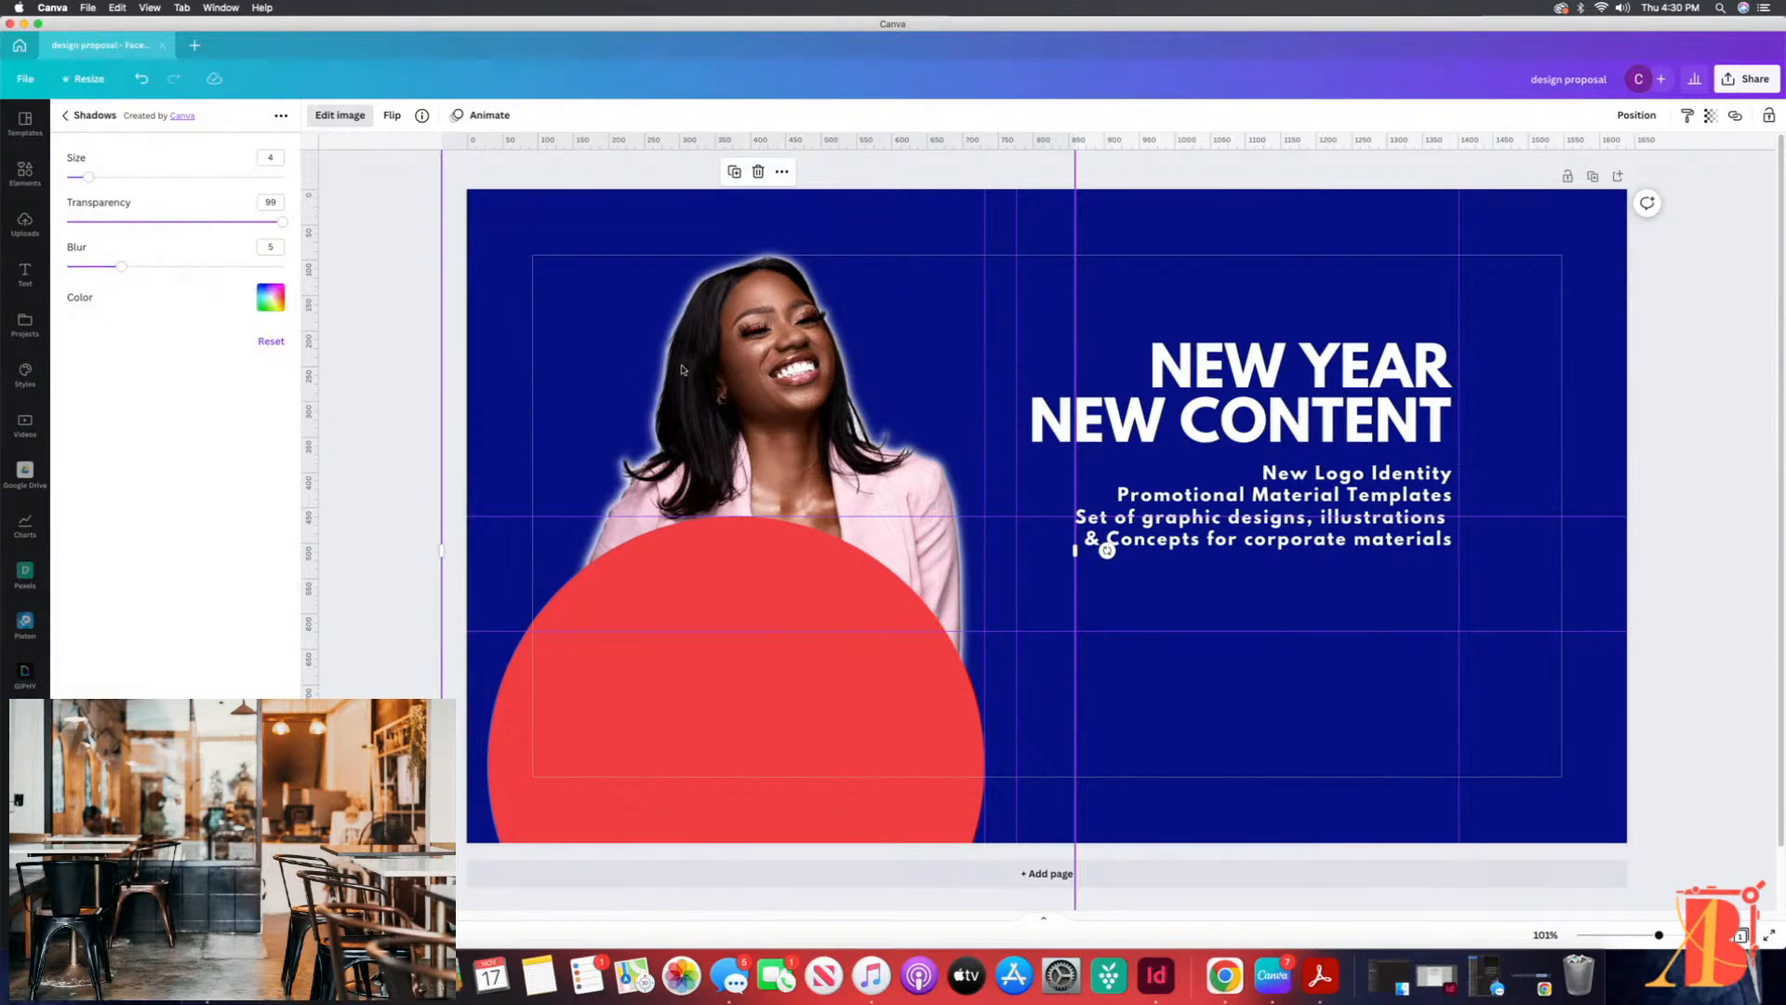
Step: Try an orange glow with size 10 and transparency 100 on the photo, and remove the glow
{"action": "mouse_move", "coordinate": [281, 221]}
{"action": "left_mouse_down"}
{"action": "mouse_move", "coordinate": [133, 230]}
{"action": "mouse_move", "coordinate": [300, 227]}
{"action": "left_mouse_up"}
{"action": "left_click_drag", "start_coordinate": [90, 177], "coordinate": [120, 177]}
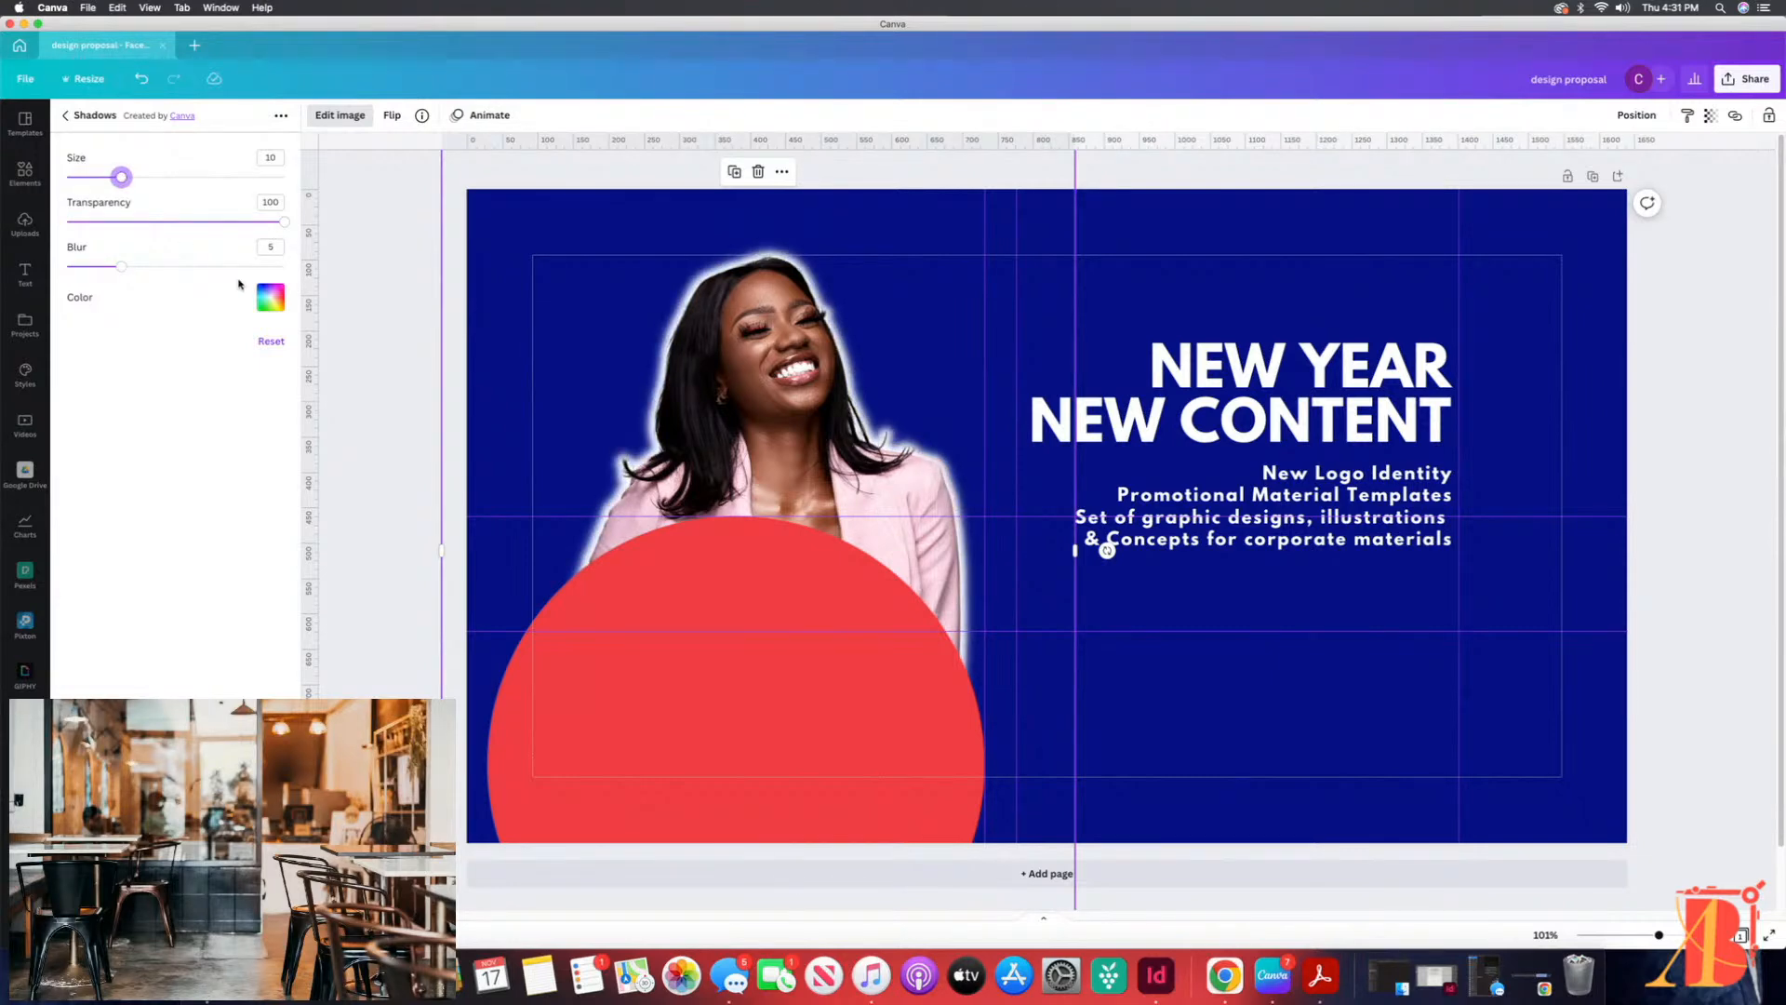
{"action": "left_click", "coordinate": [271, 297]}
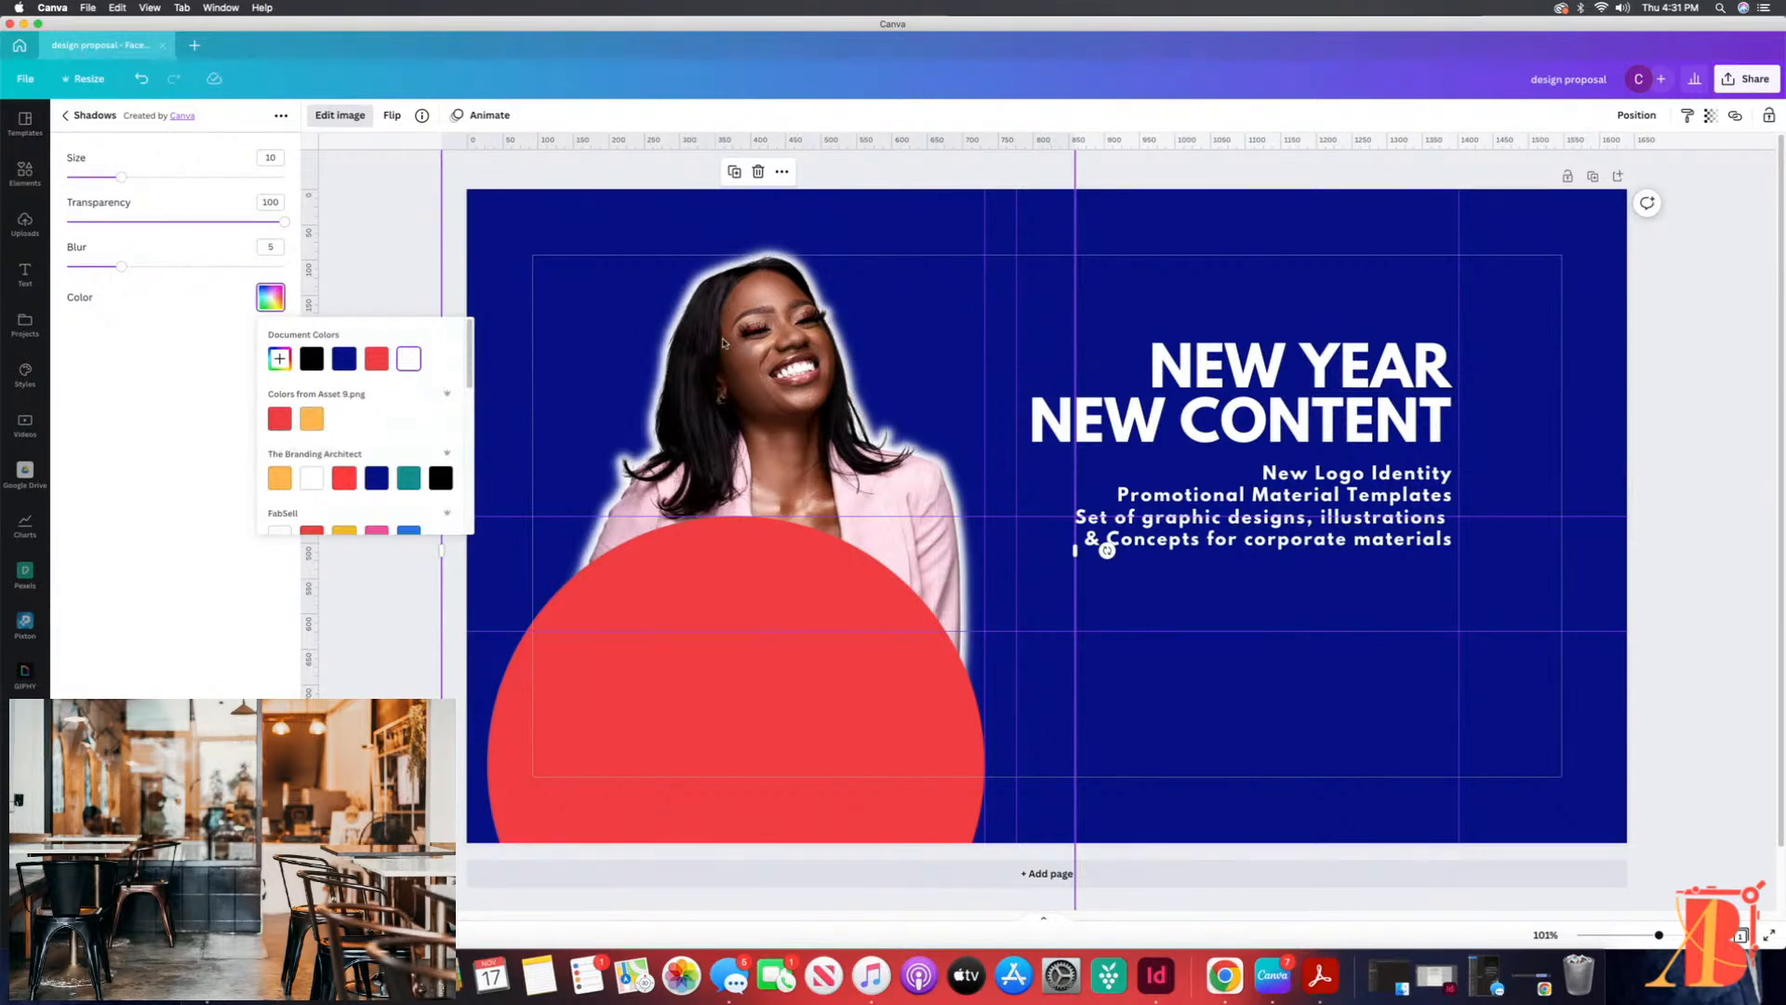
{"action": "left_click", "coordinate": [316, 425]}
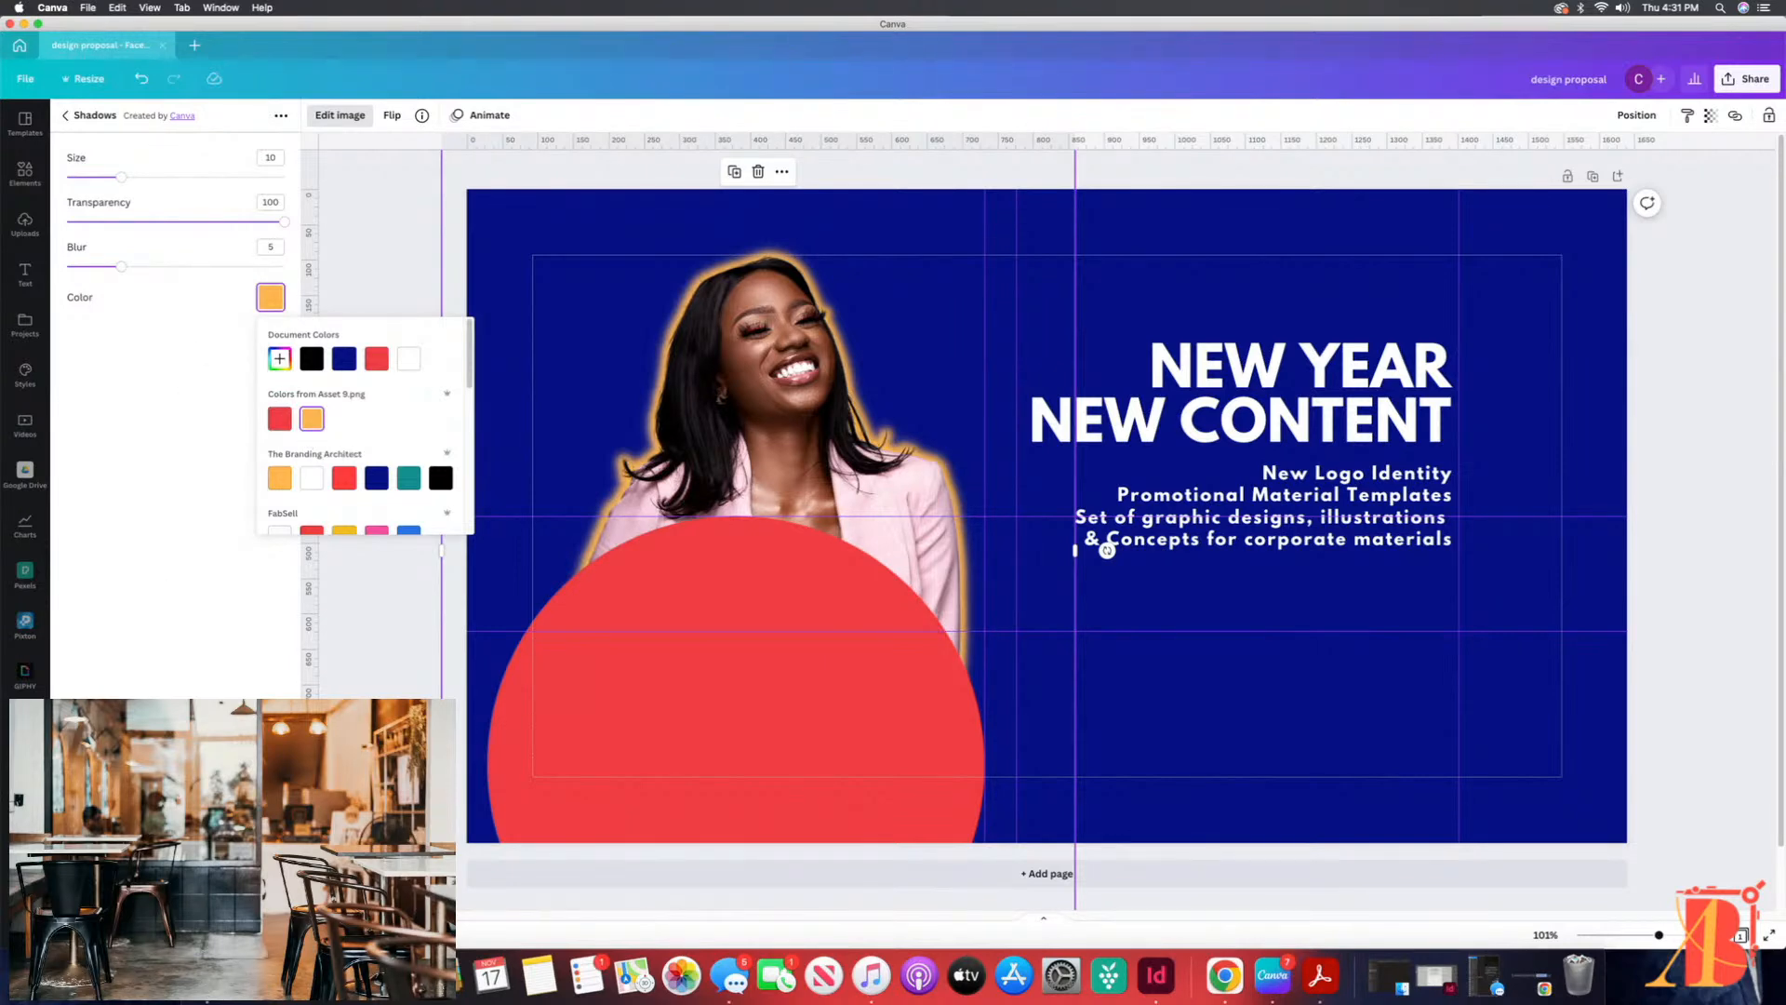
{"action": "left_click", "coordinate": [175, 920]}
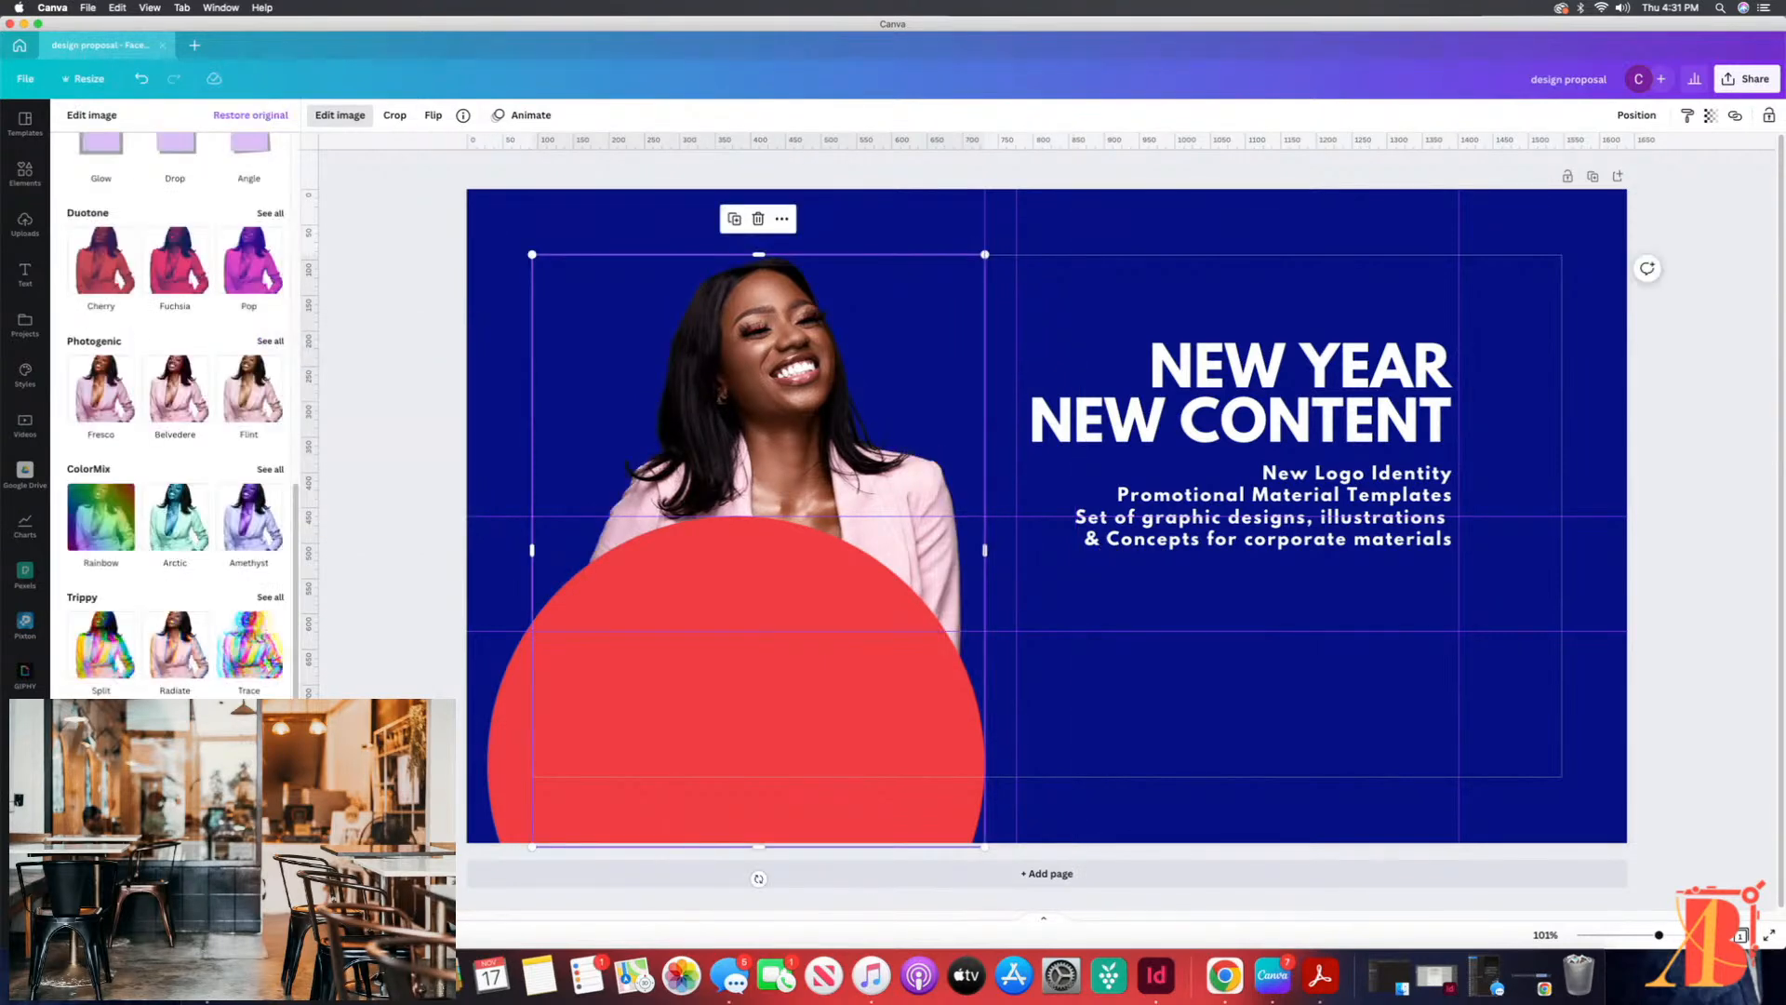
Step: Apply a Drop shadow to the woman's photo
{"action": "scroll", "coordinate": [232, 395], "scroll_direction": "up", "scroll_amount": 5}
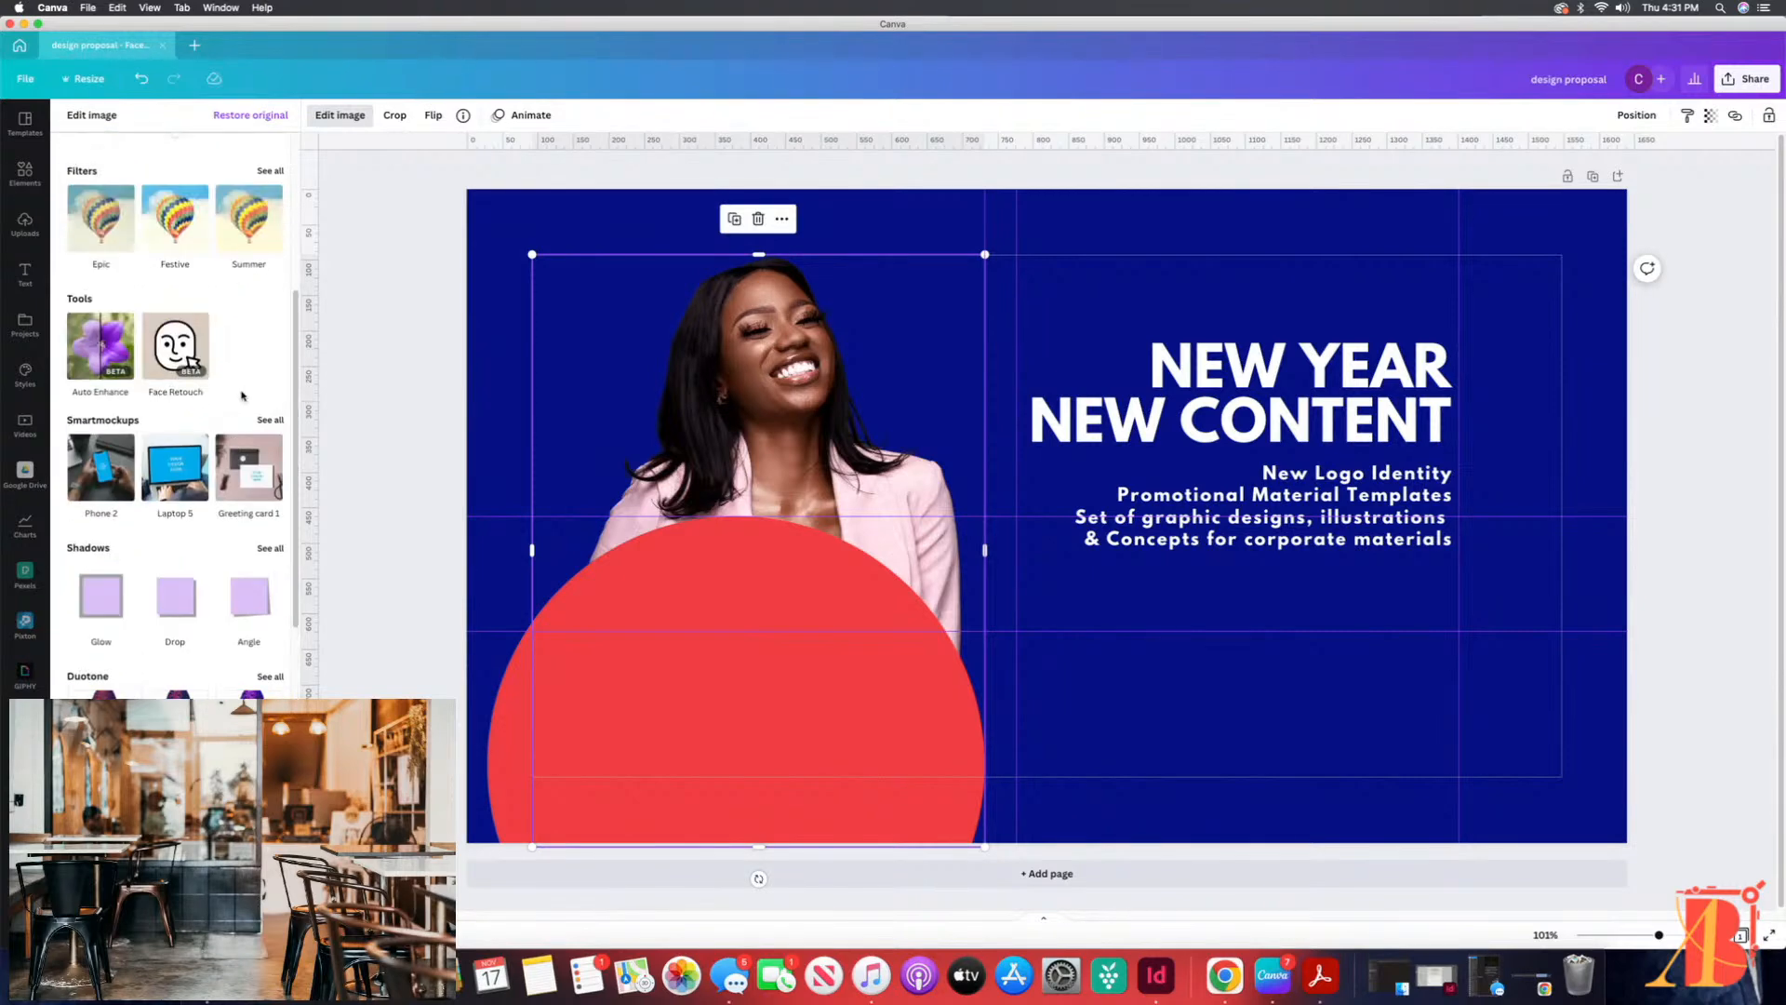
{"action": "left_click", "coordinate": [186, 611]}
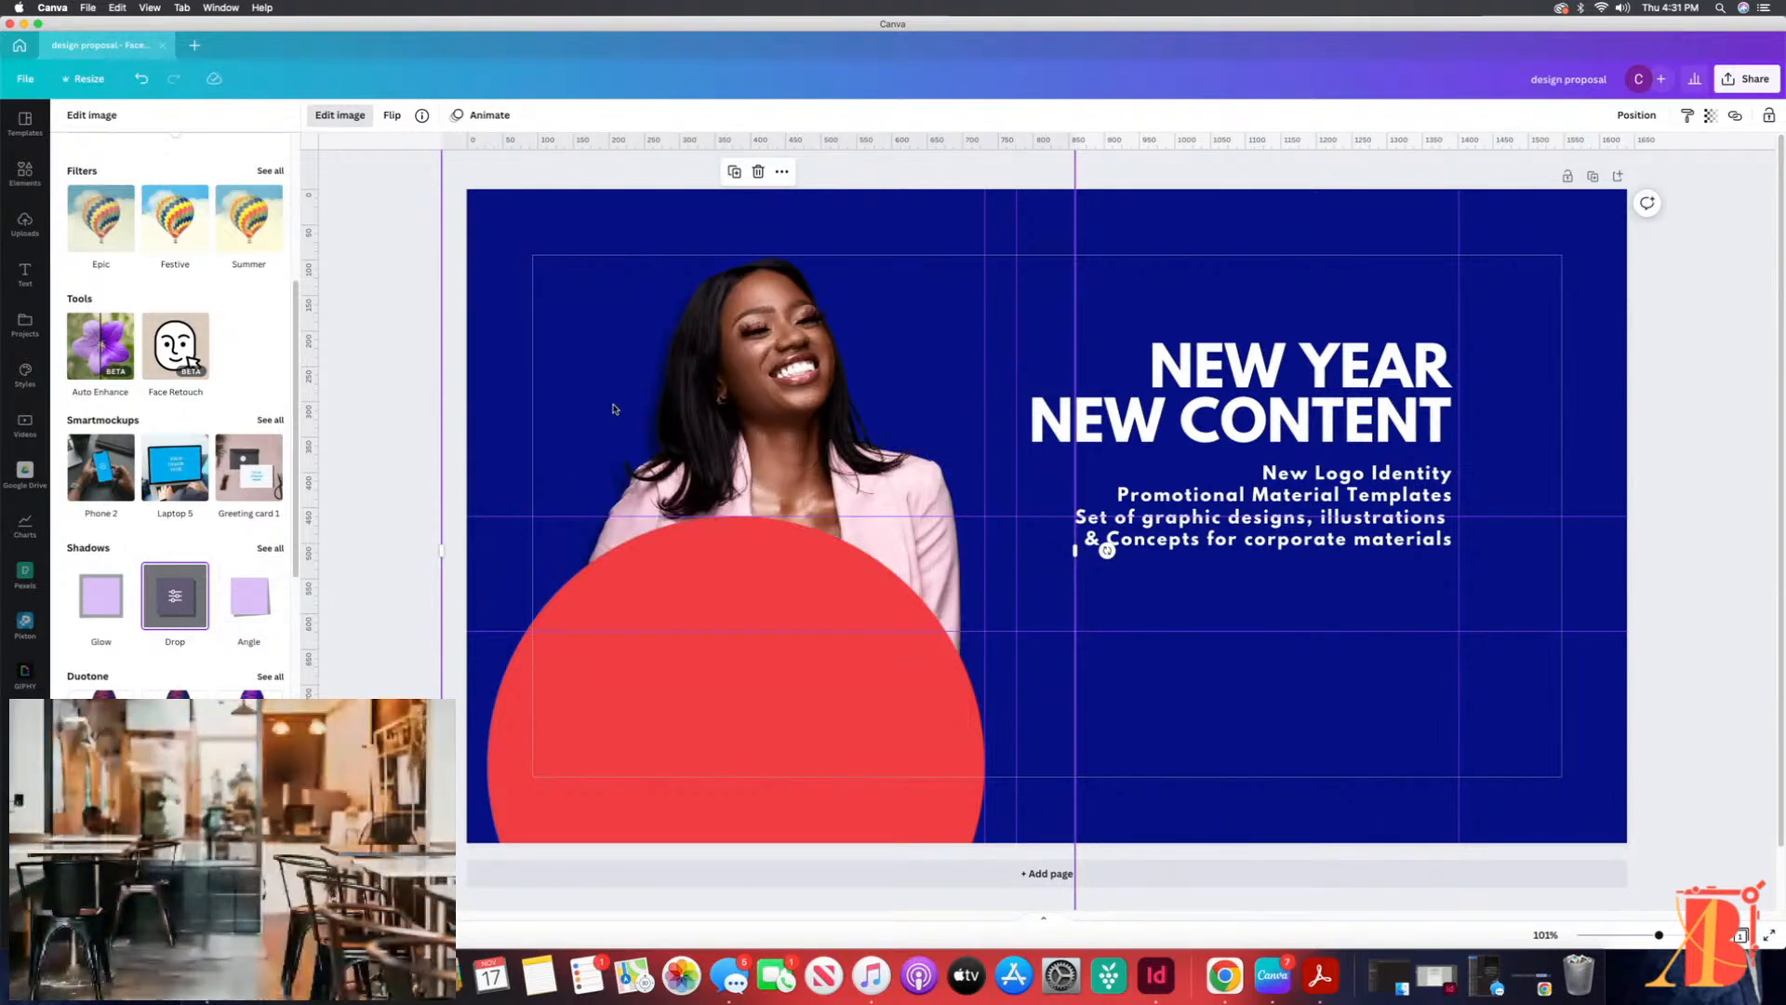
{"action": "left_click", "coordinate": [1302, 606]}
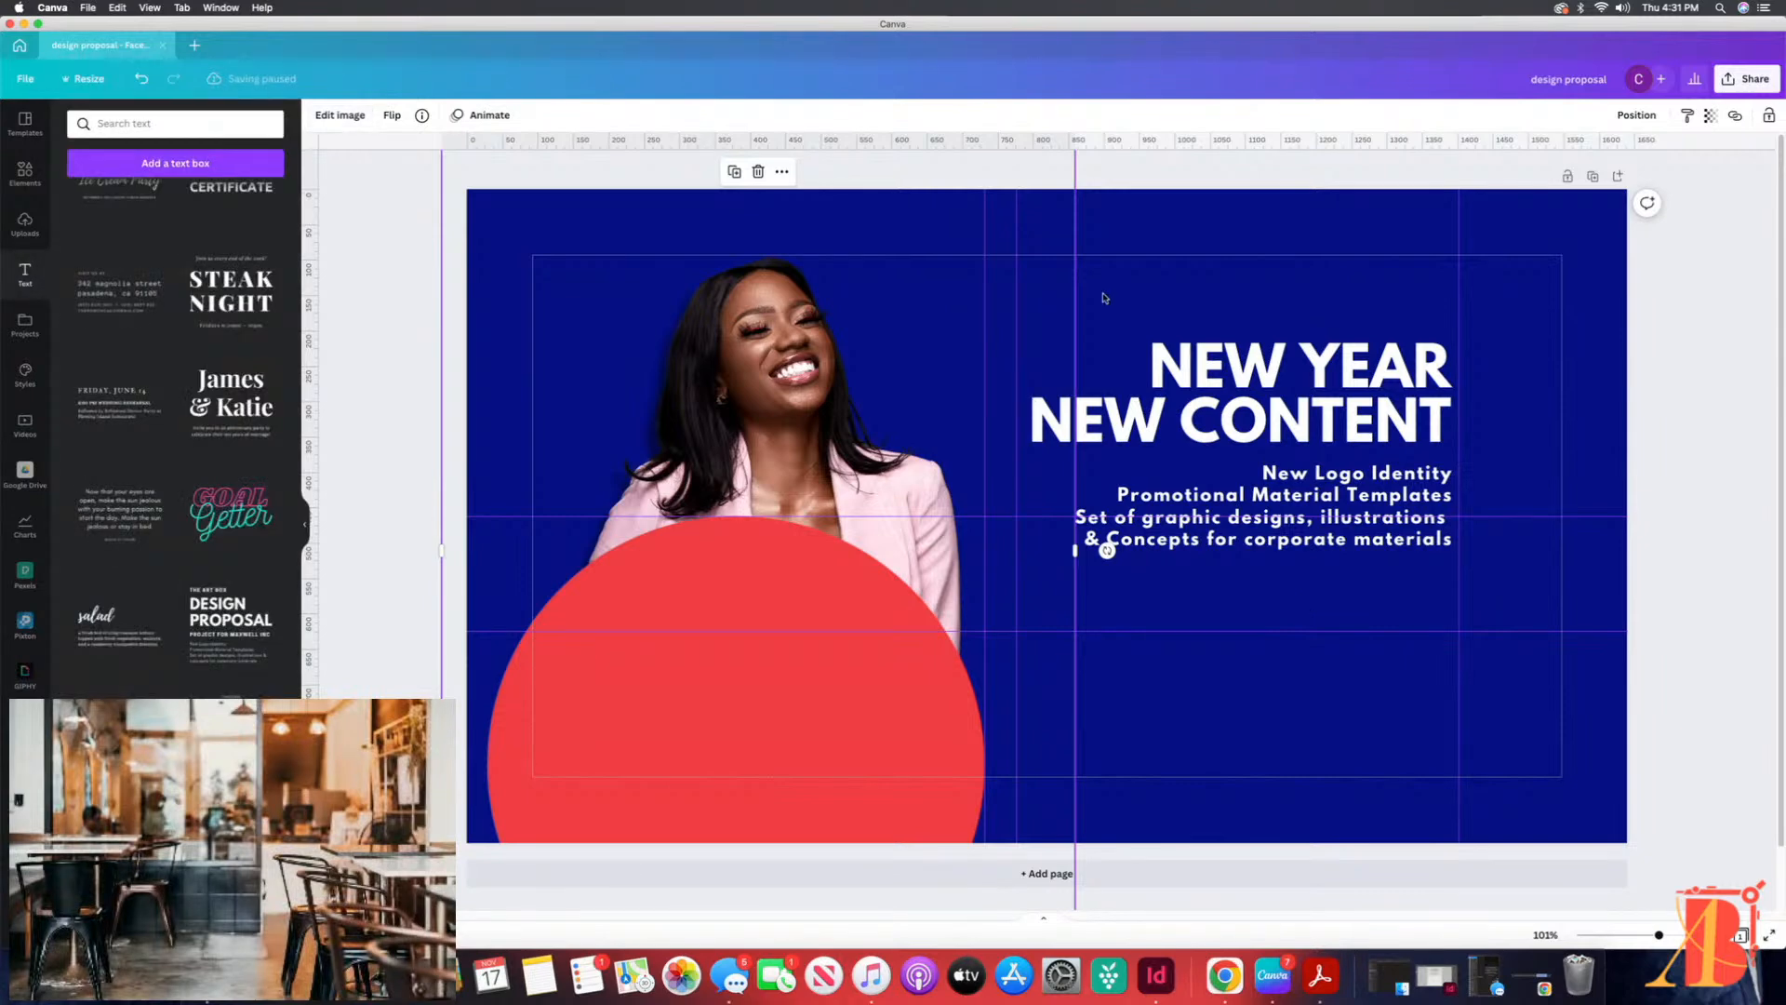
Step: Undo the accidental resize of the photo and move the photo left until its edge meets the margin line
{"action": "left_click_drag", "start_coordinate": [1076, 305], "coordinate": [1074, 304]}
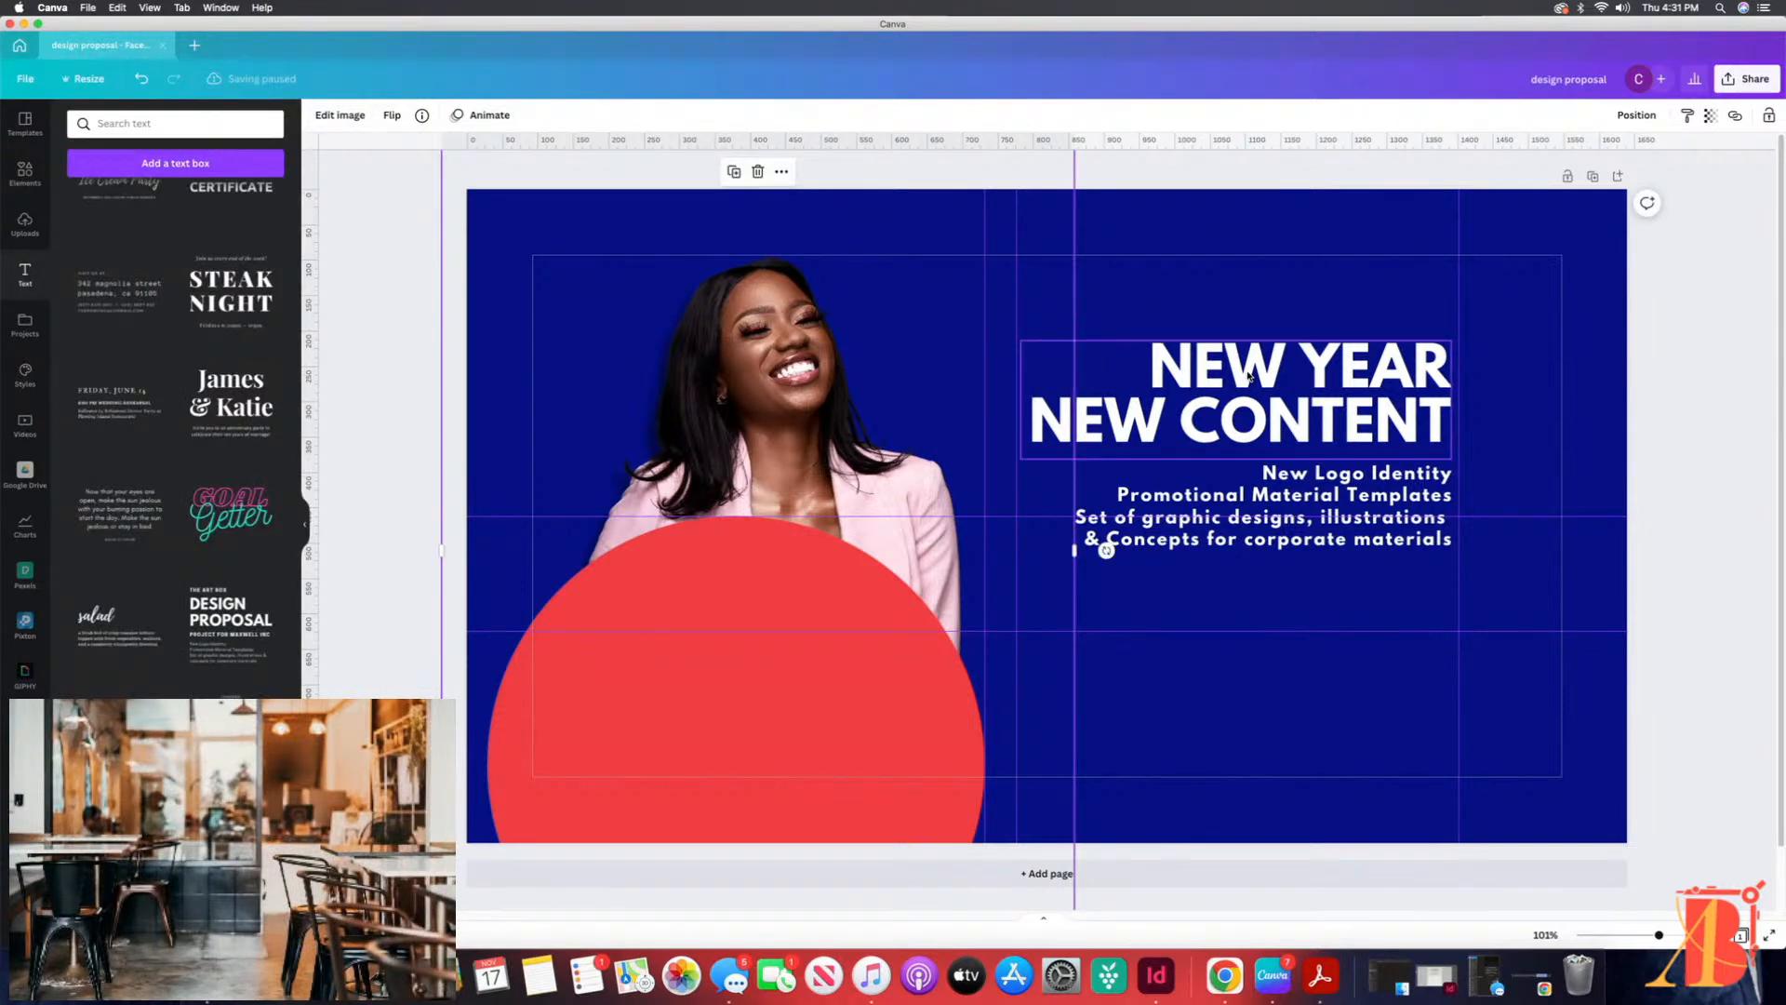
{"action": "key", "text": "super+z"}
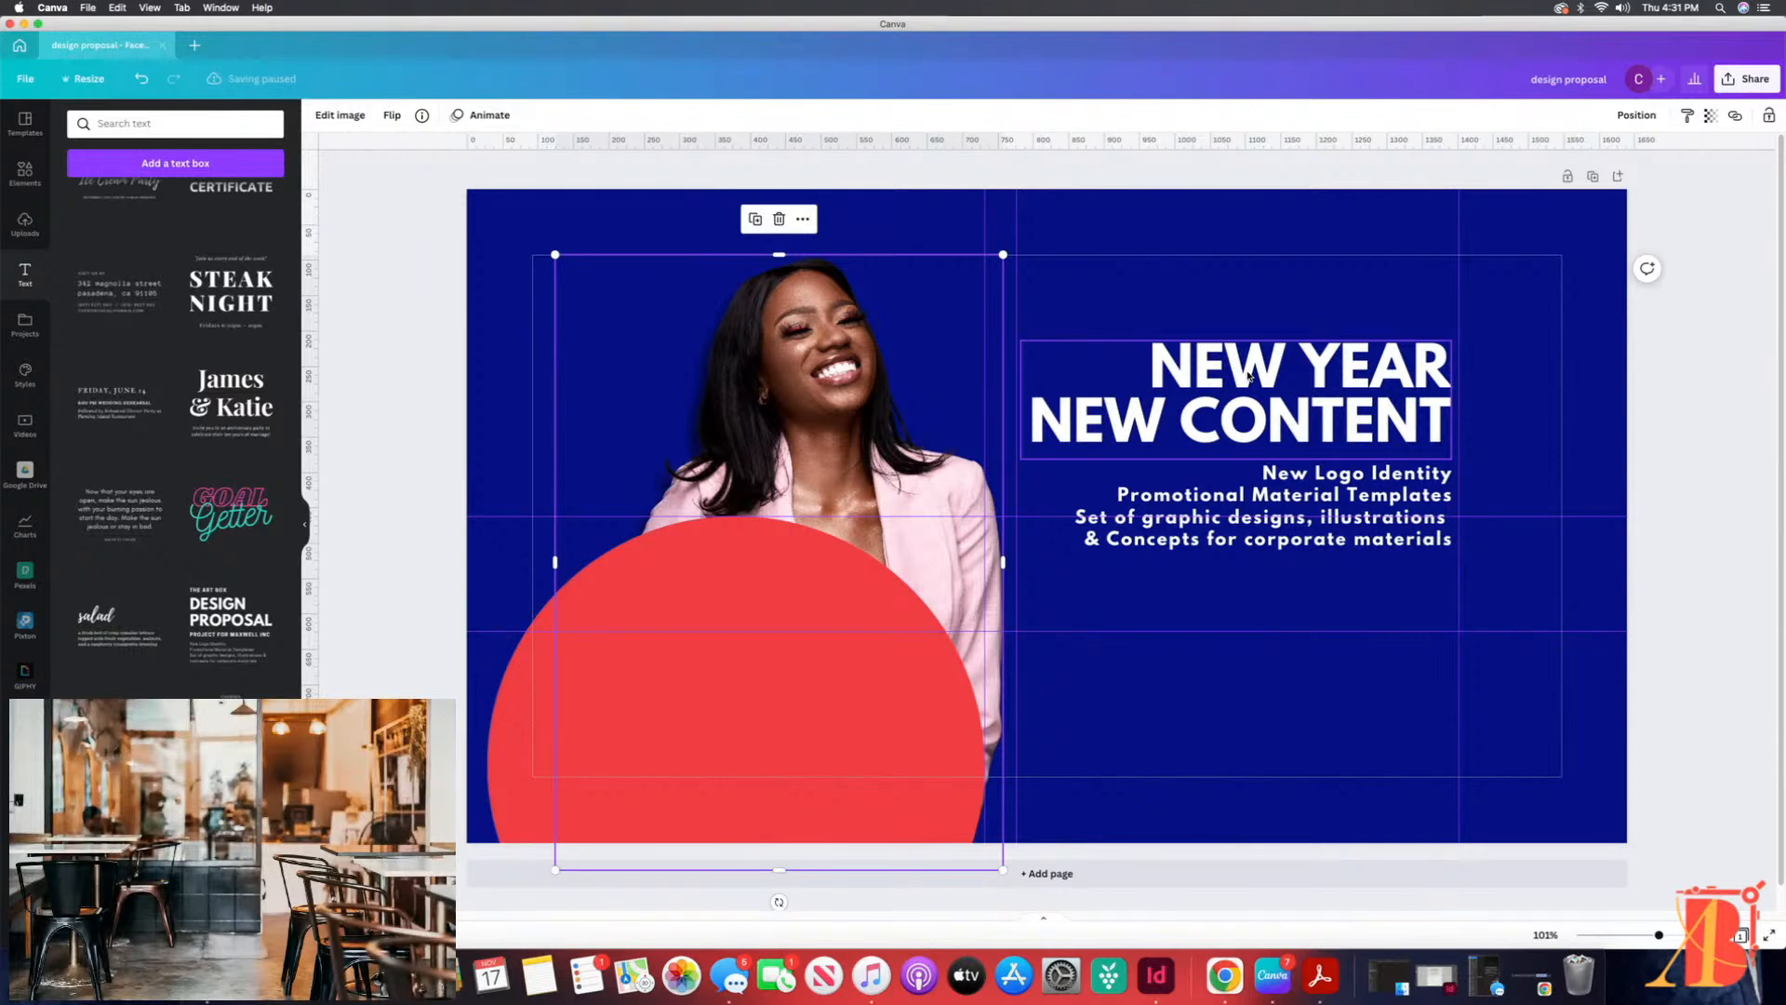
{"action": "left_click_drag", "start_coordinate": [846, 385], "coordinate": [820, 384]}
{"action": "left_click", "coordinate": [1083, 290]}
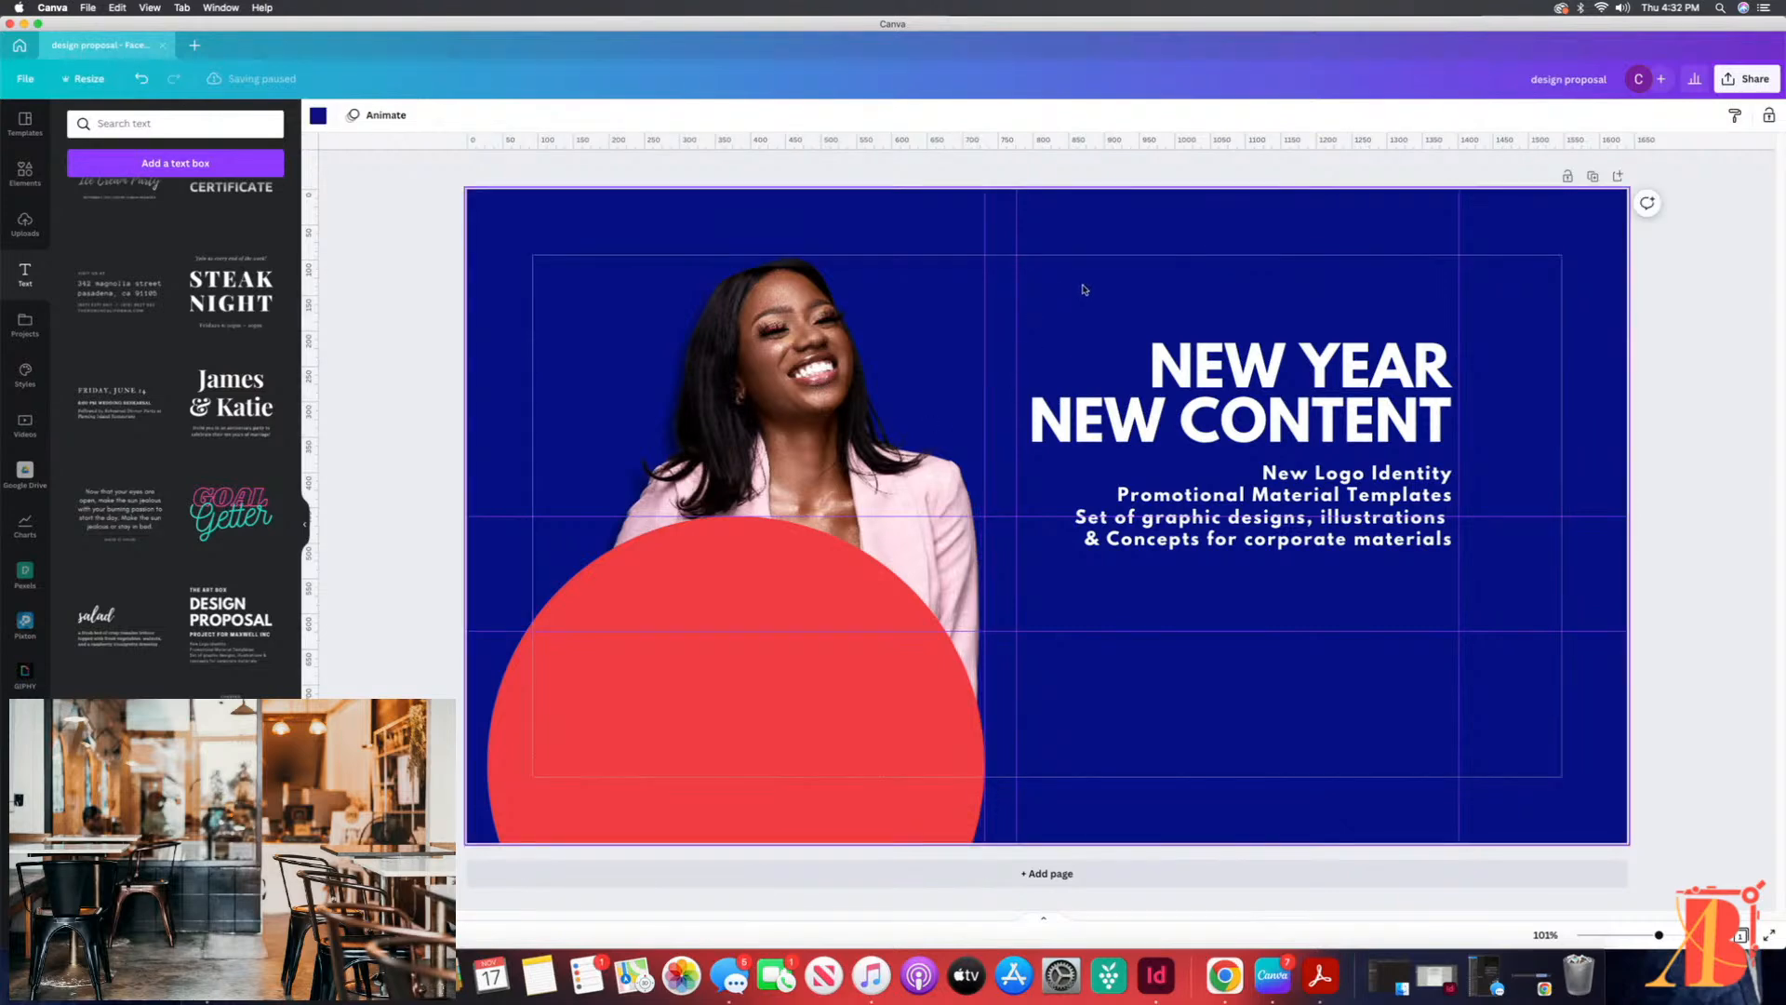
{"action": "left_click", "coordinate": [826, 392]}
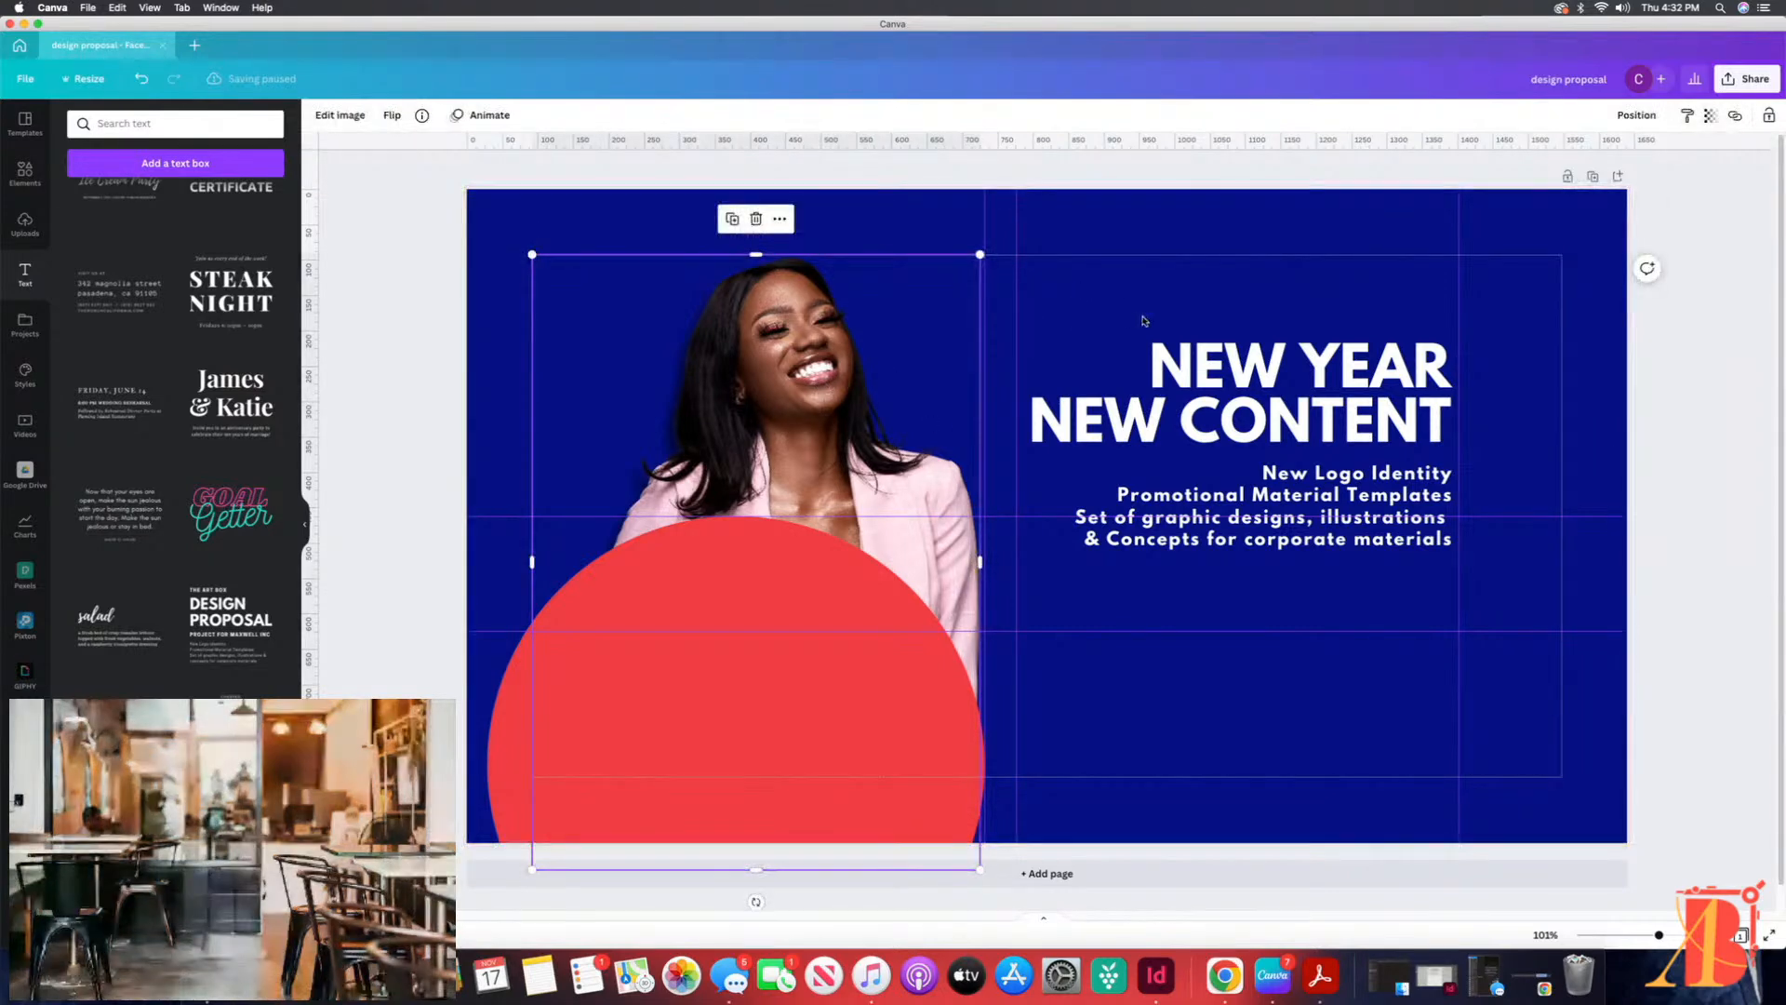
{"action": "left_click", "coordinate": [1068, 307]}
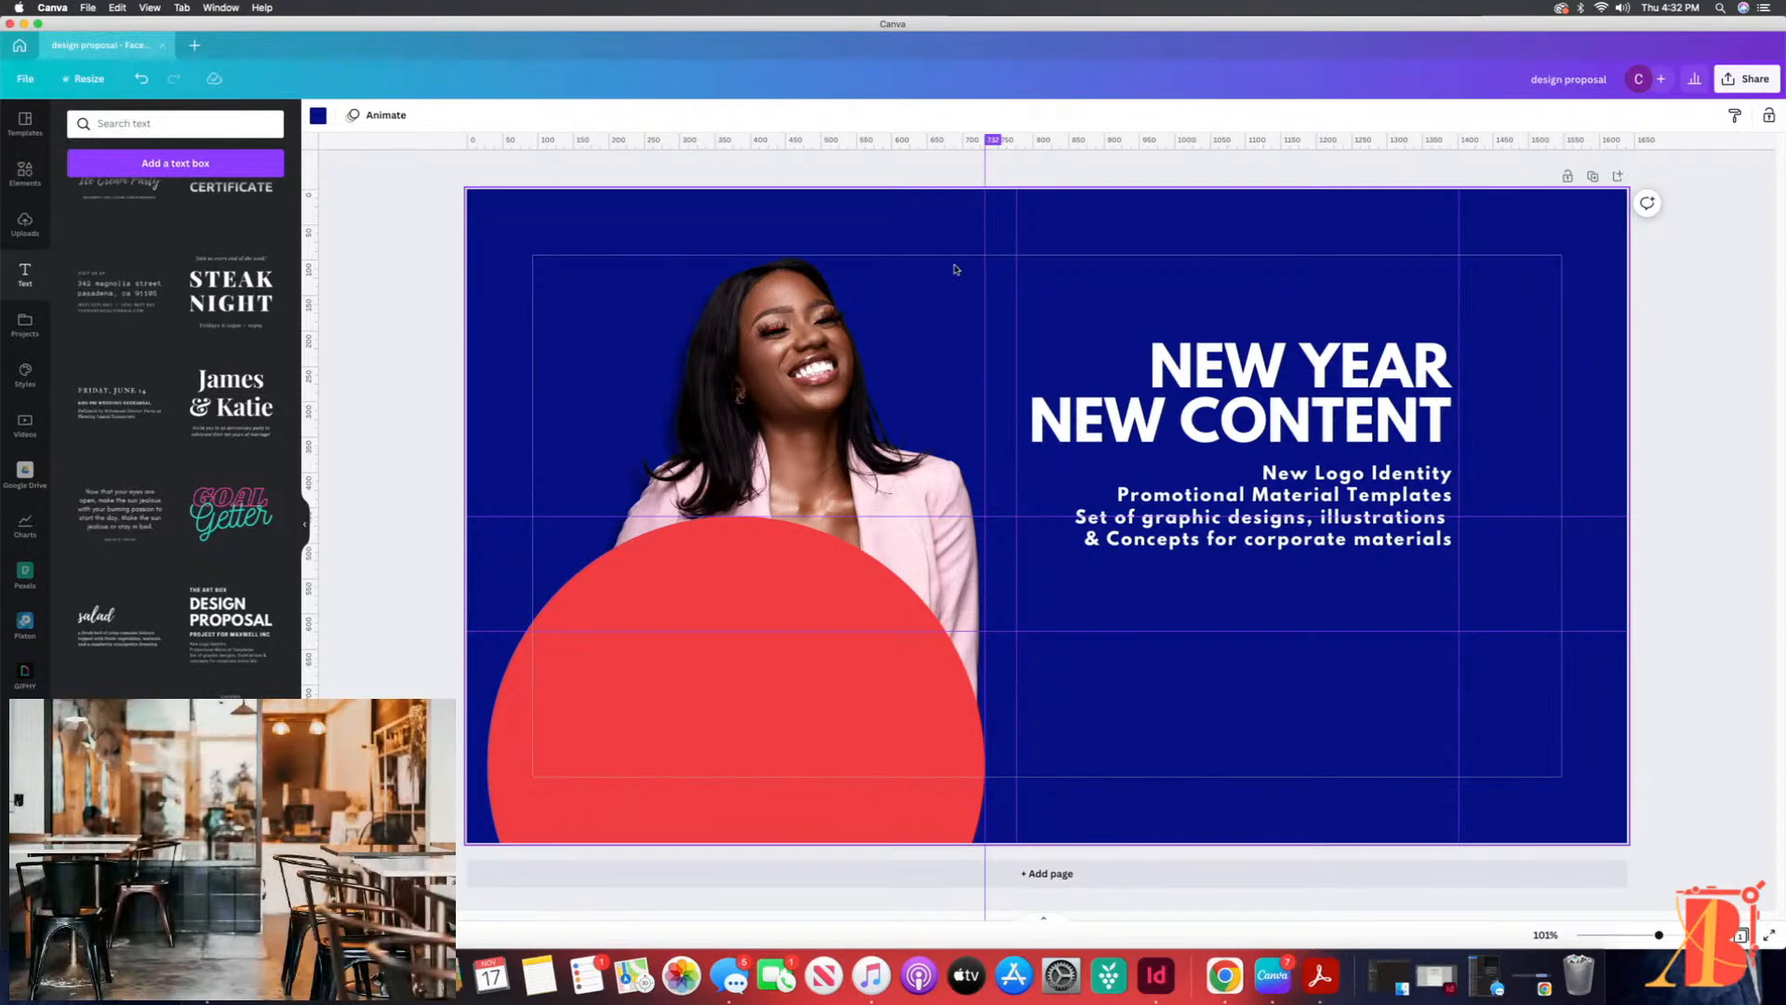
{"action": "left_click", "coordinate": [771, 348]}
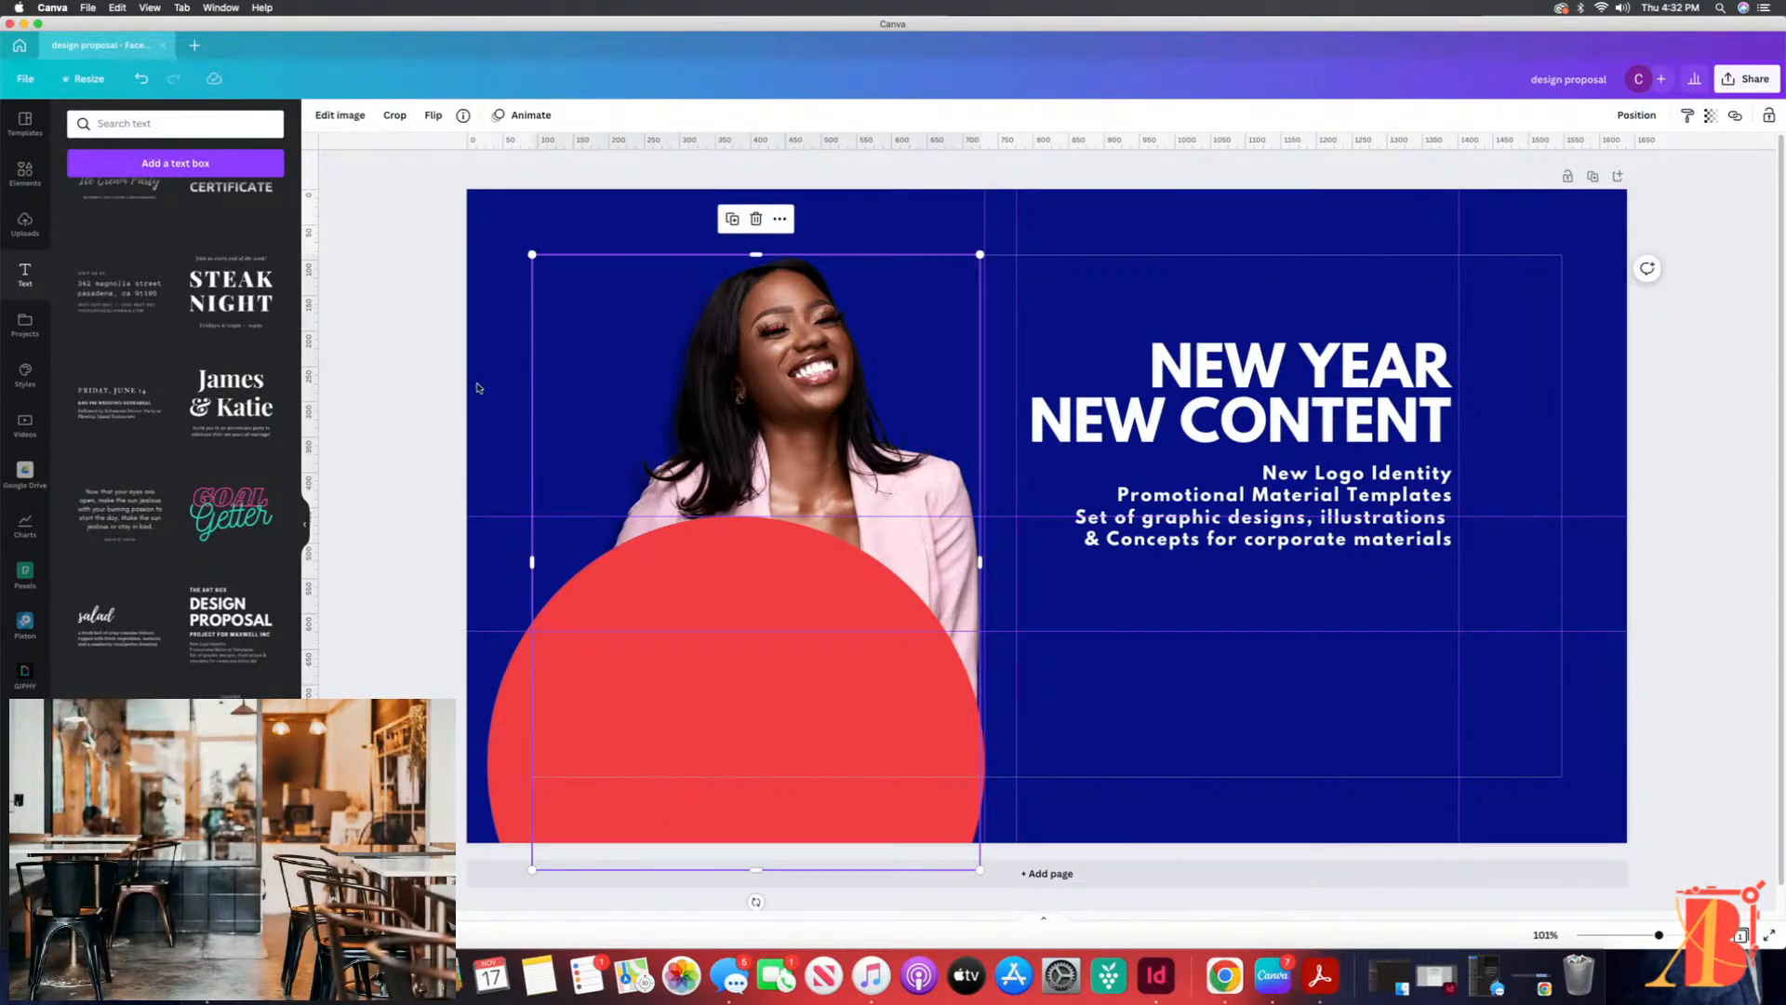
Step: Move the red circle right until its left edge lines up with the left margin line, flush with the woman's photo
{"action": "left_click", "coordinate": [727, 693]}
{"action": "mouse_move", "coordinate": [727, 692]}
{"action": "left_mouse_down"}
{"action": "mouse_move", "coordinate": [764, 692]}
{"action": "mouse_move", "coordinate": [735, 688]}
{"action": "left_mouse_up"}
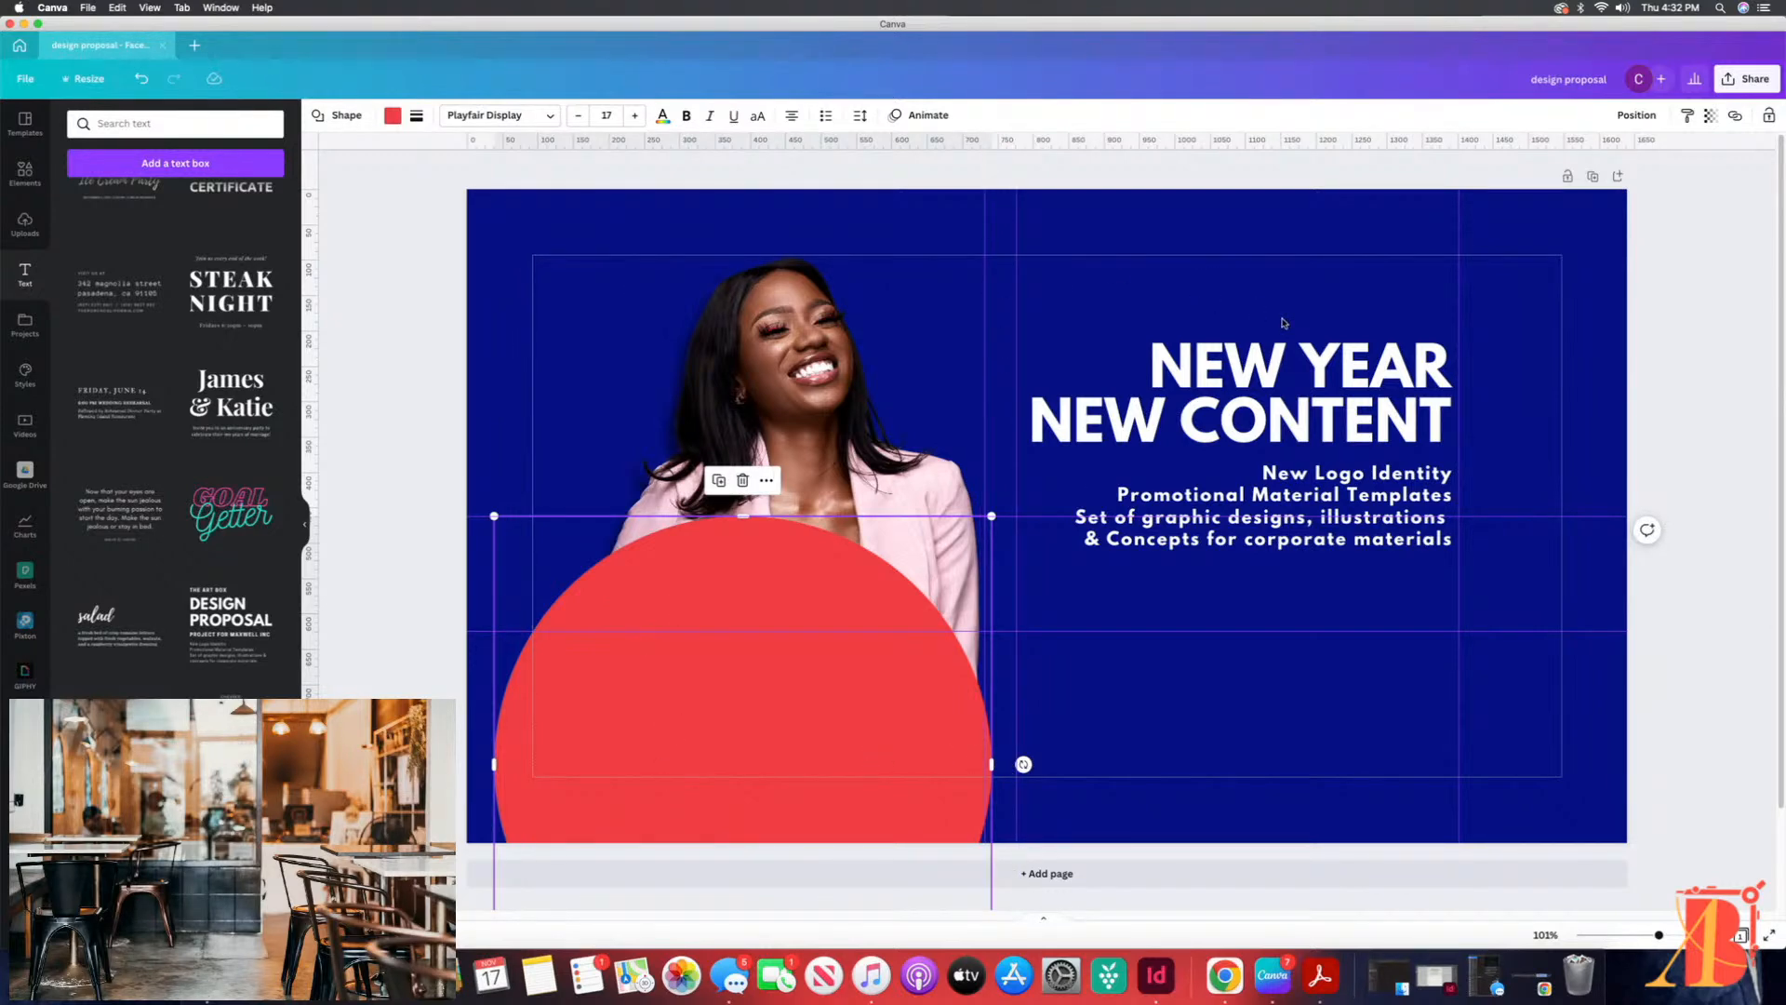
{"action": "mouse_move", "coordinate": [737, 666]}
{"action": "left_mouse_down"}
{"action": "mouse_move", "coordinate": [718, 669]}
{"action": "mouse_move", "coordinate": [767, 664]}
{"action": "left_mouse_up"}
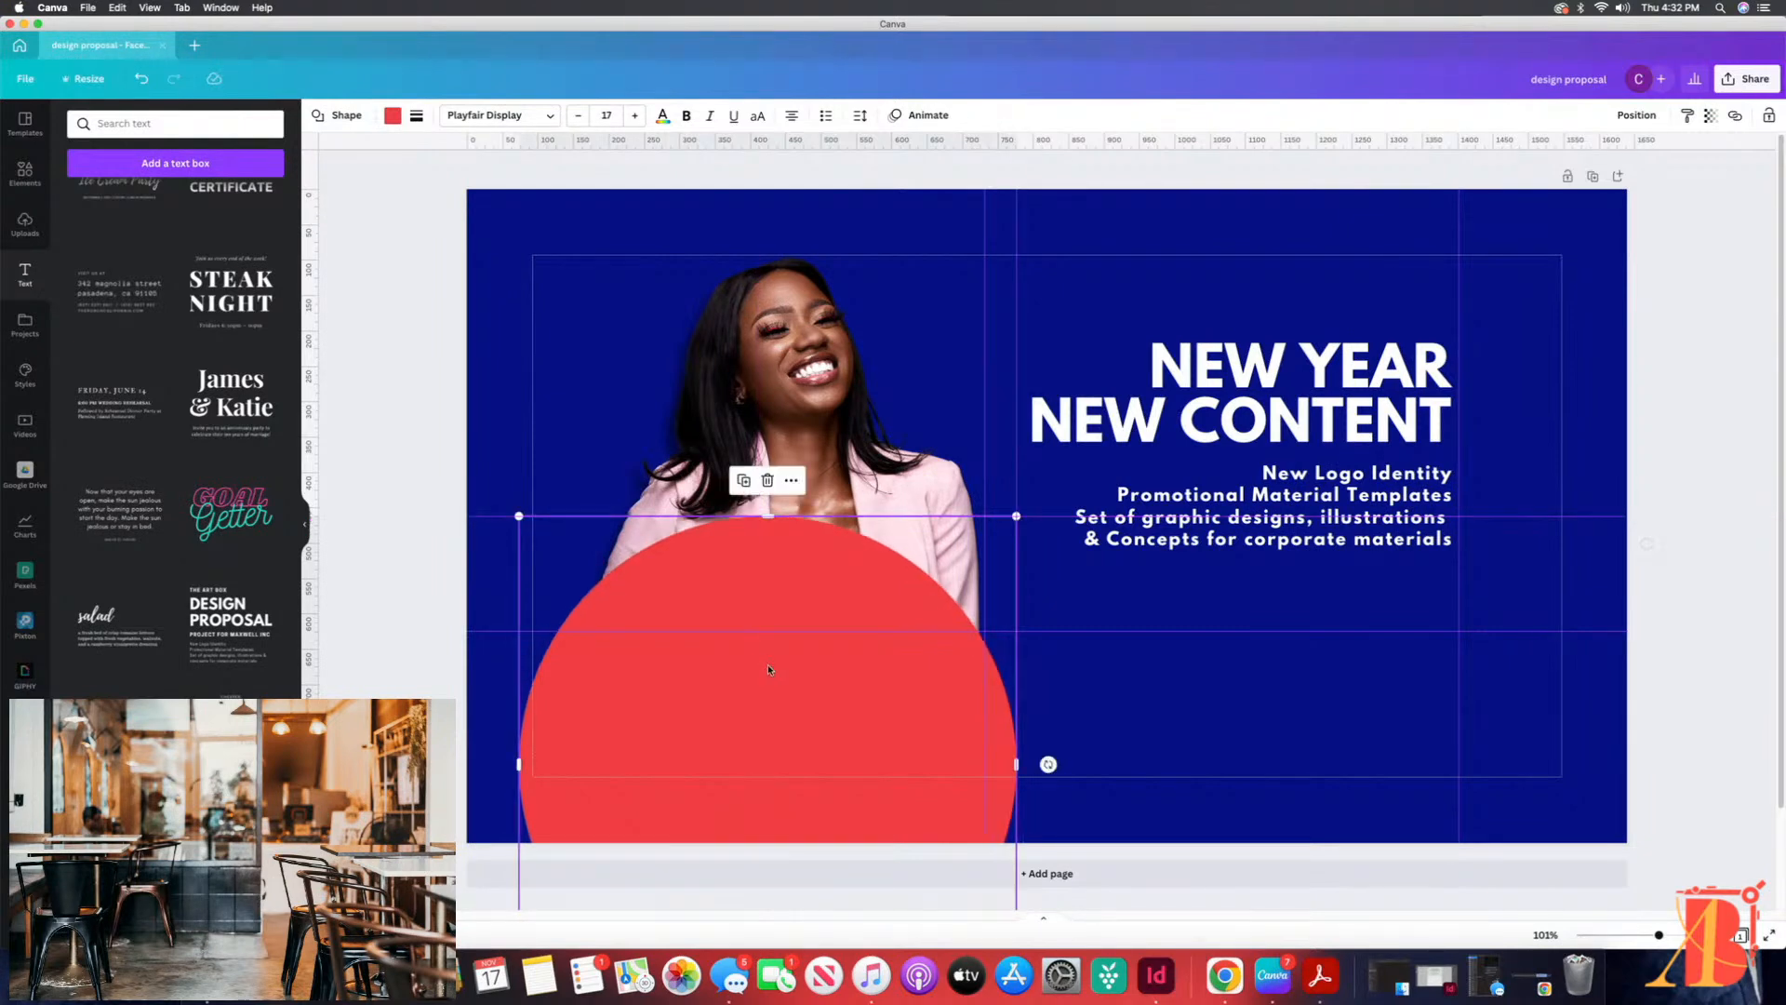
{"action": "left_click", "coordinate": [507, 231]}
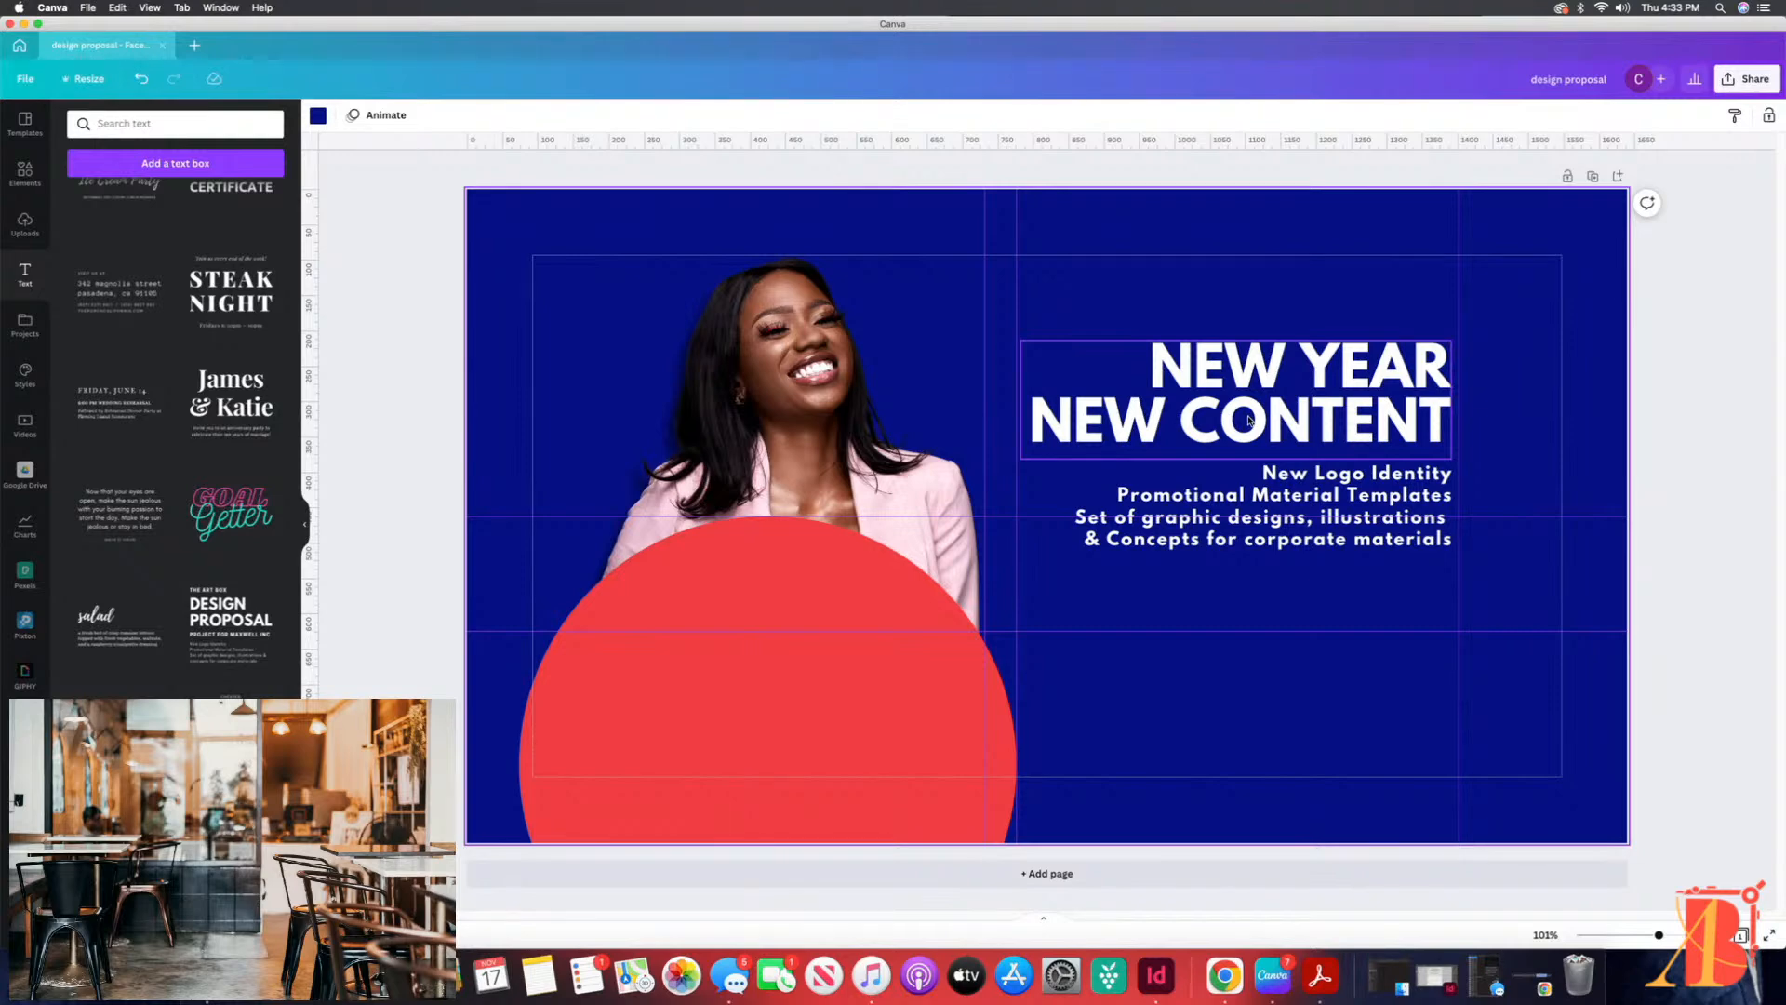
{"action": "left_click", "coordinate": [759, 365]}
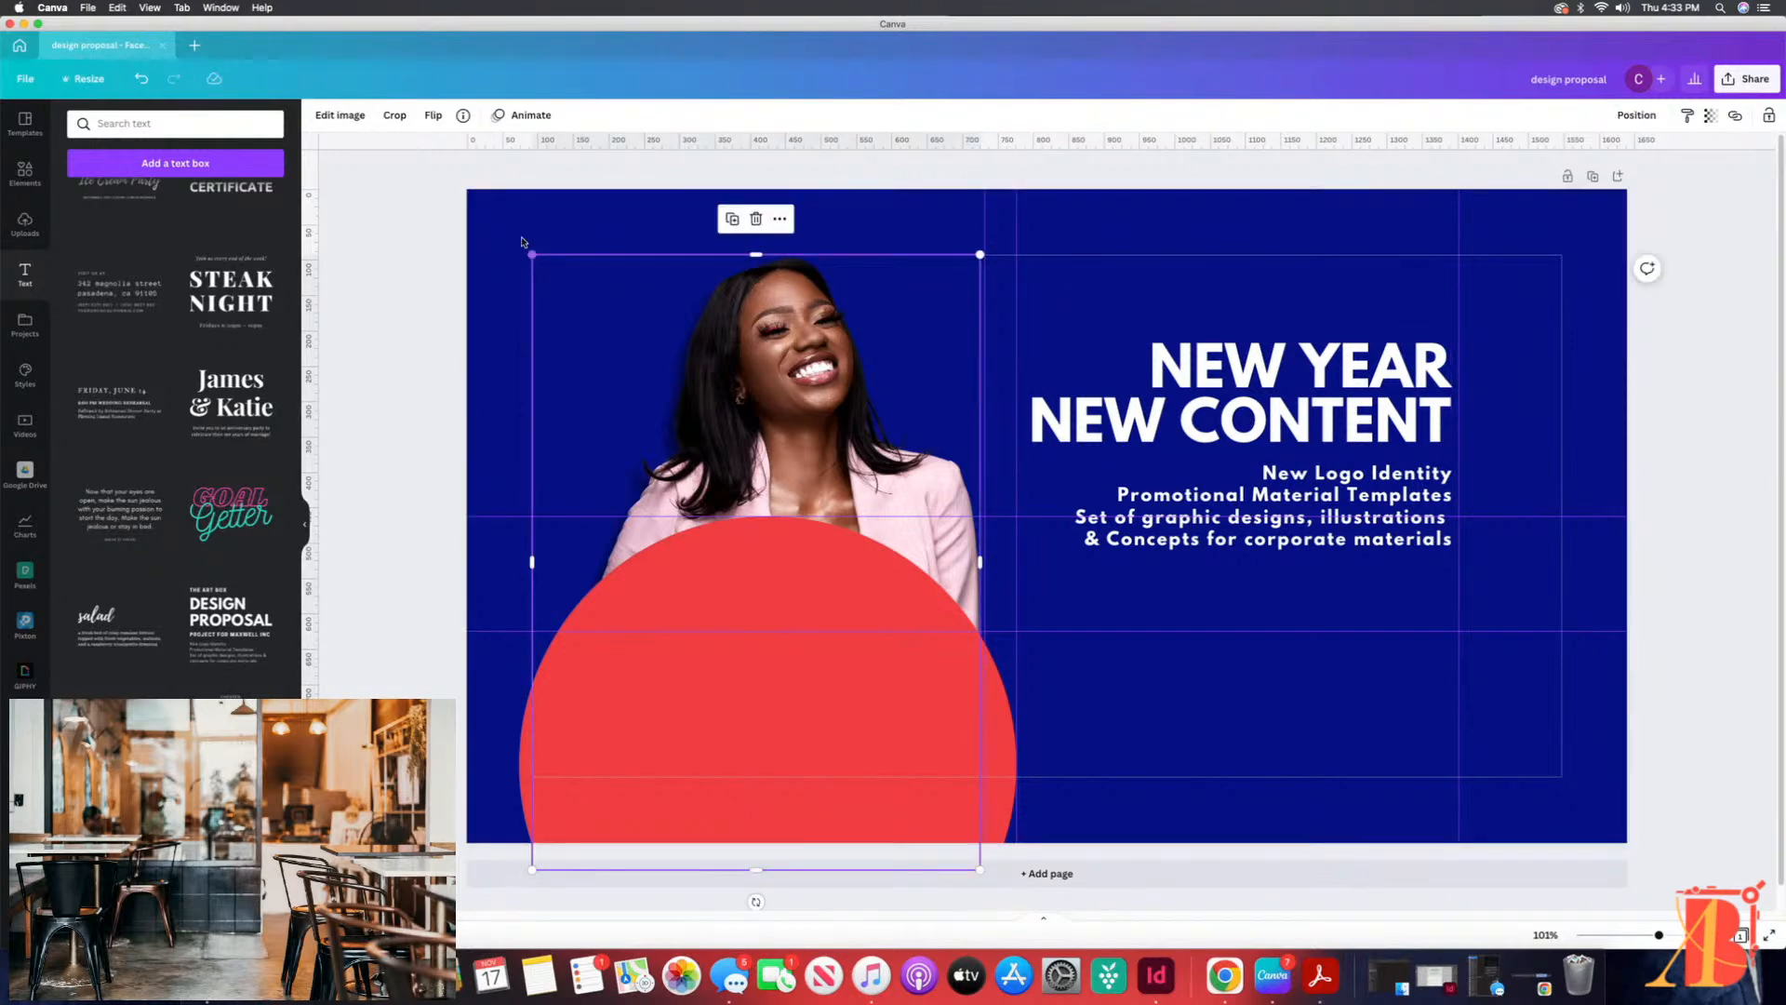
{"action": "left_click", "coordinate": [523, 240]}
{"action": "left_click", "coordinate": [596, 276]}
{"action": "left_click", "coordinate": [525, 220]}
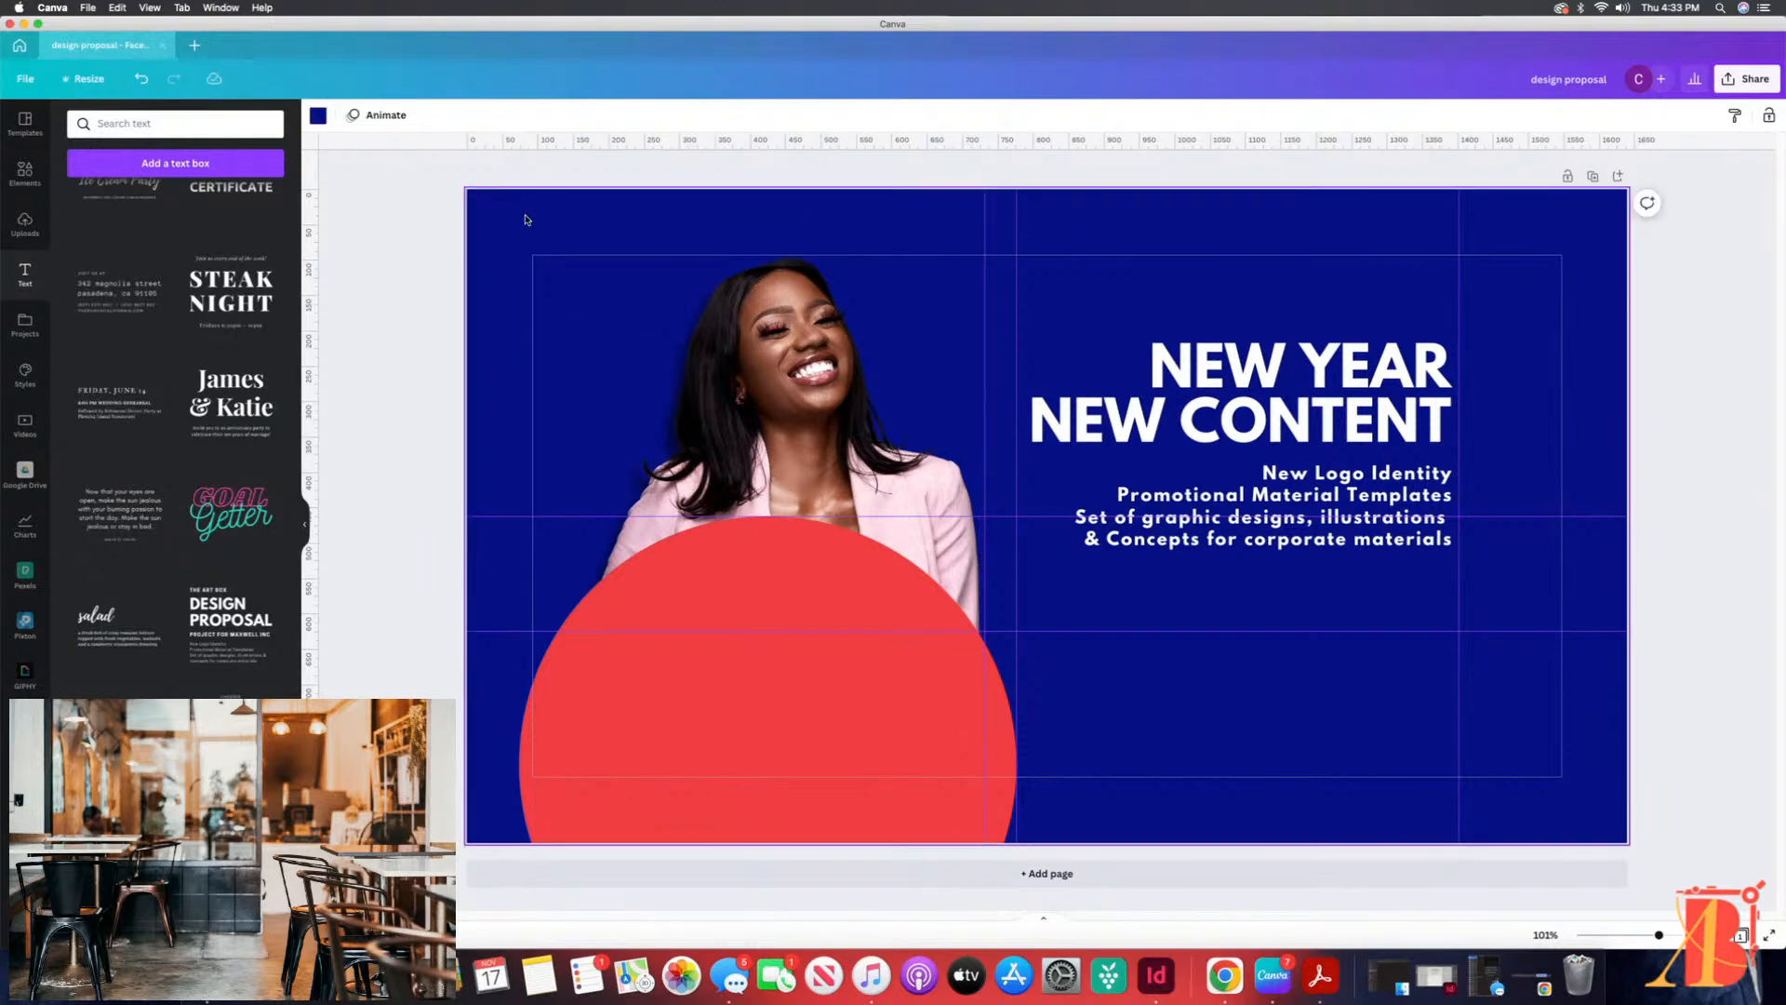
{"action": "left_click", "coordinate": [677, 706]}
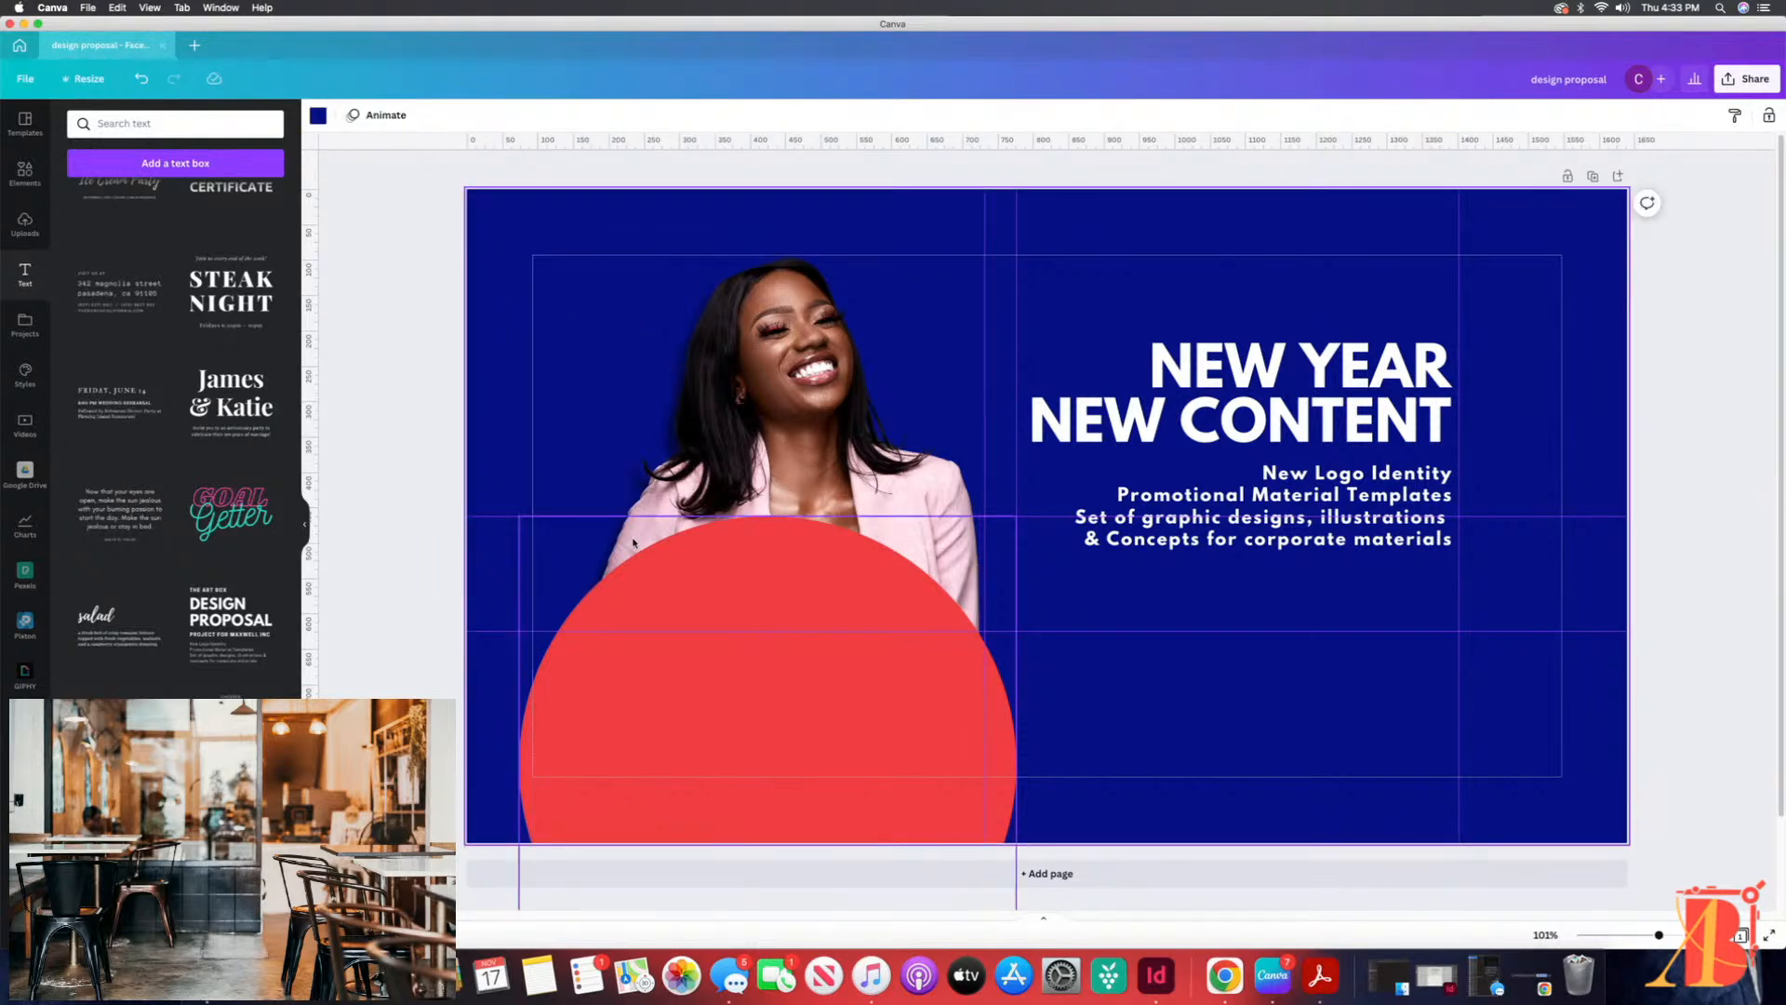
{"action": "left_click_drag", "start_coordinate": [586, 708], "coordinate": [596, 704]}
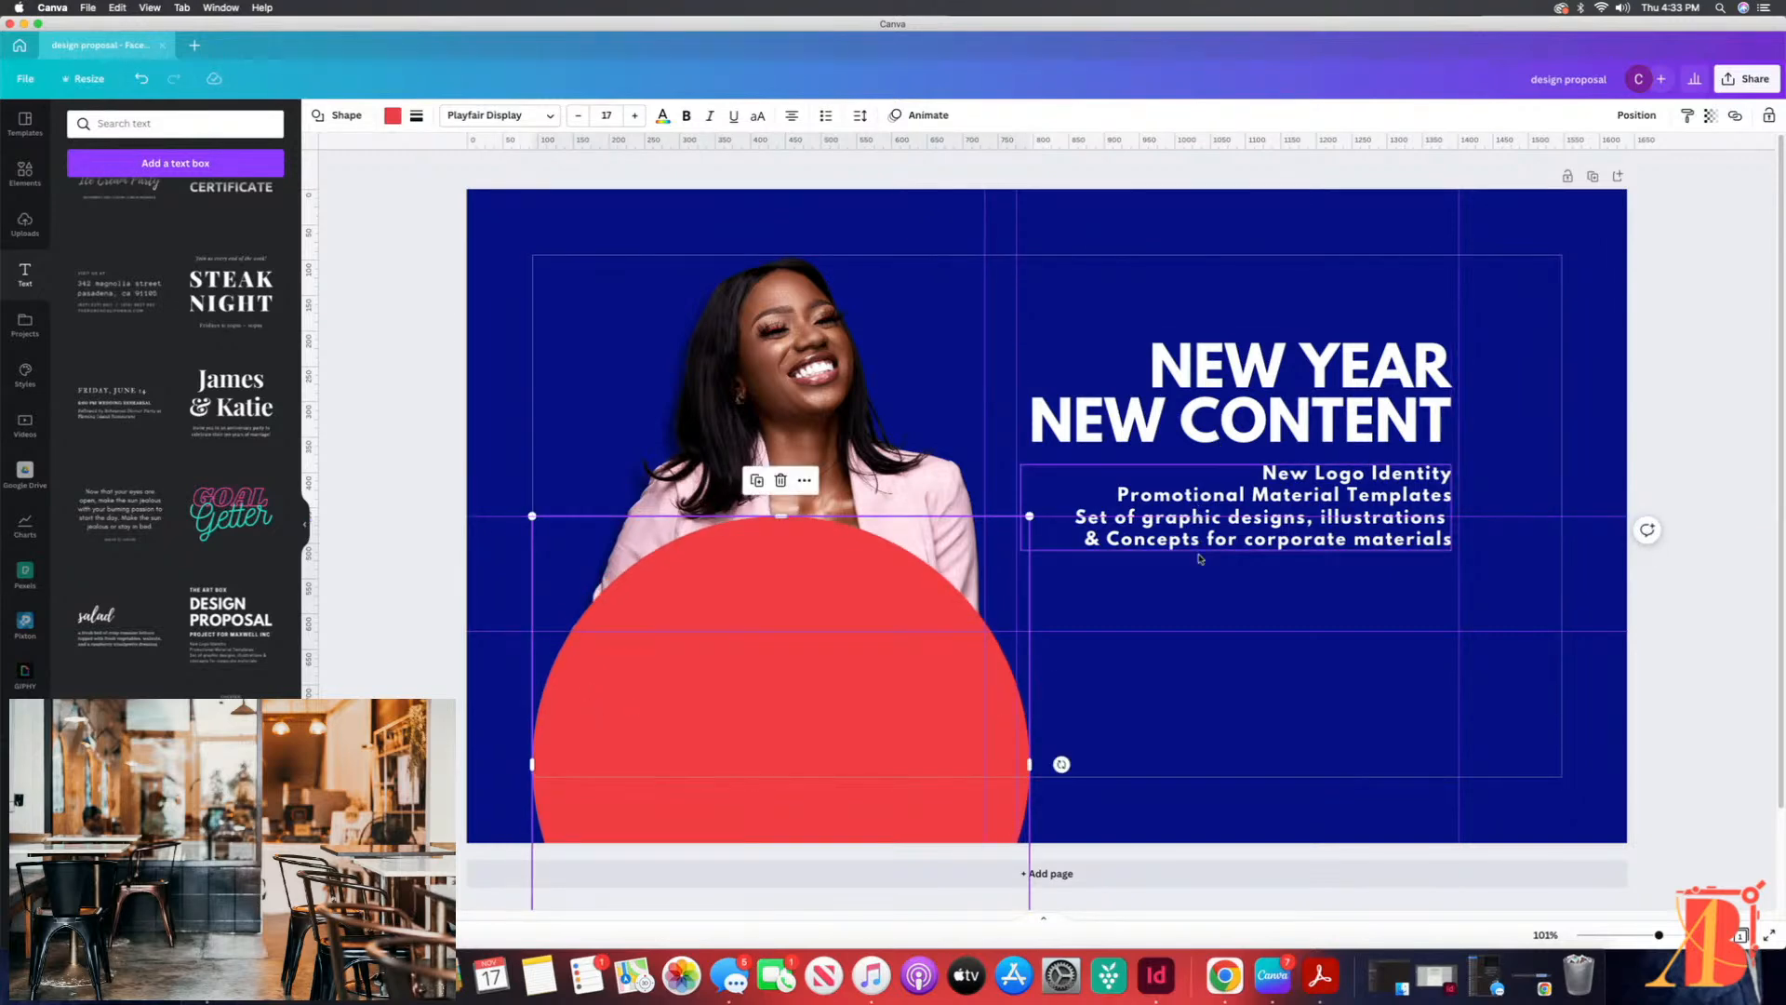
{"action": "left_click", "coordinate": [1211, 587]}
{"action": "left_click", "coordinate": [1177, 539]}
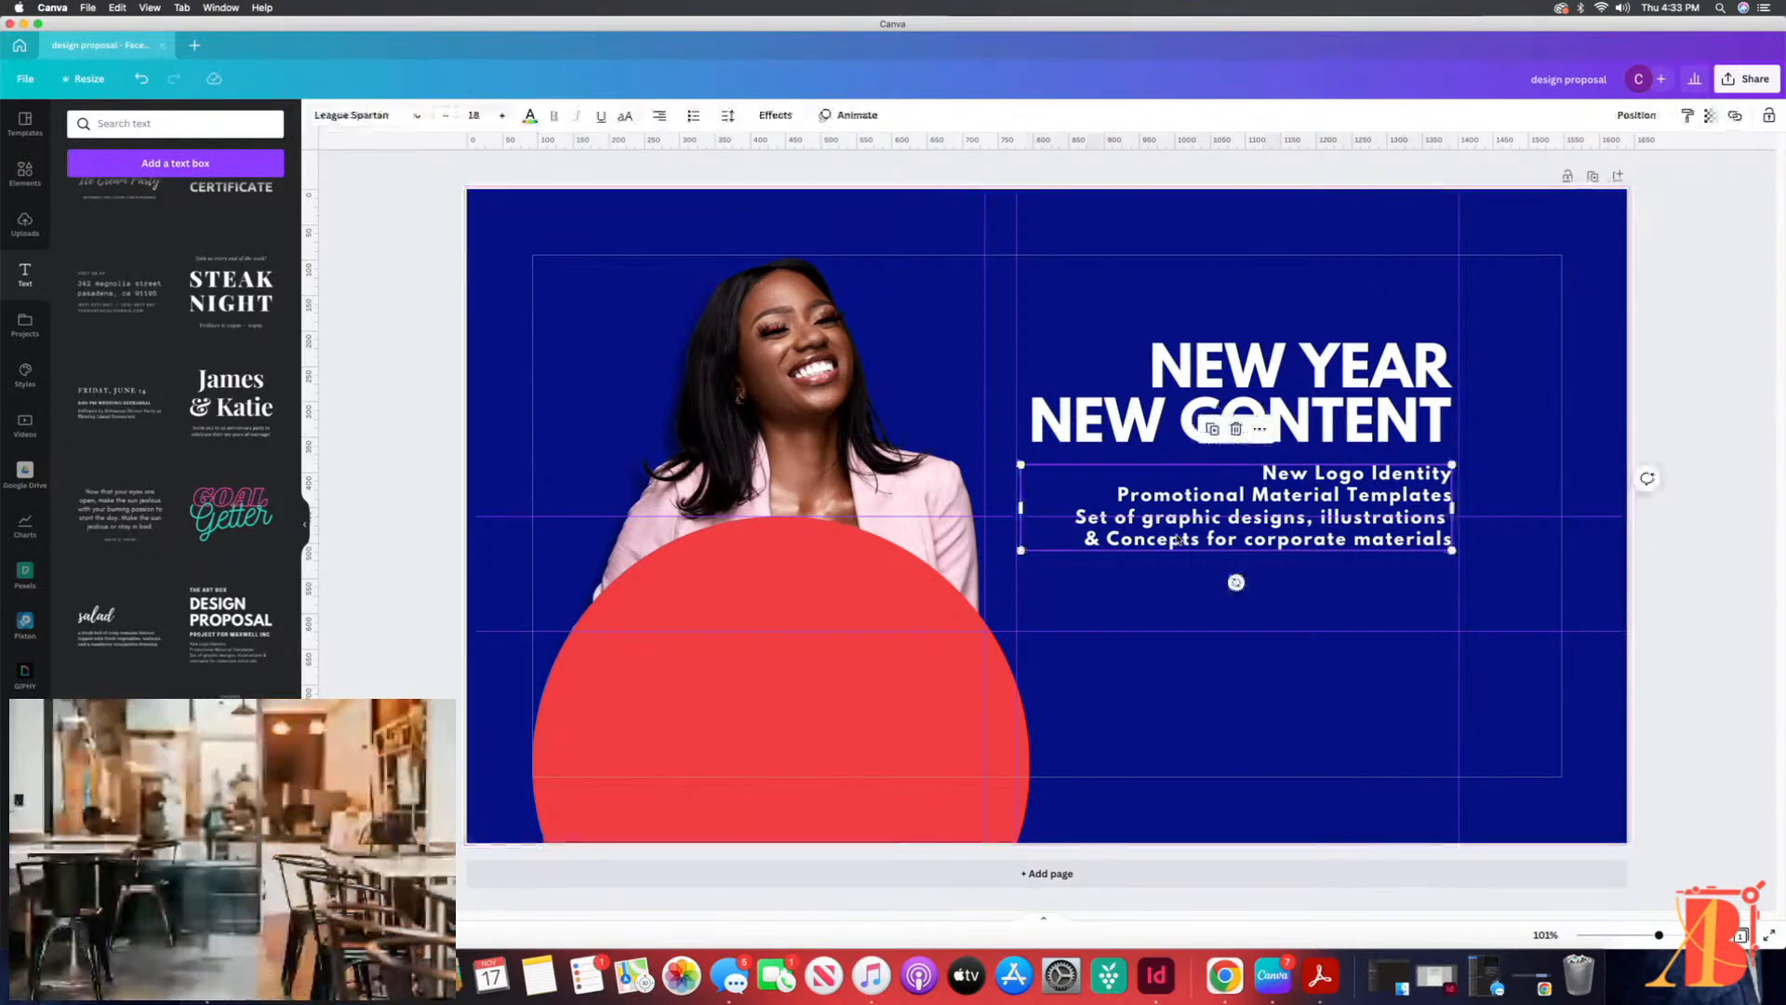
{"action": "left_click", "coordinate": [1142, 588]}
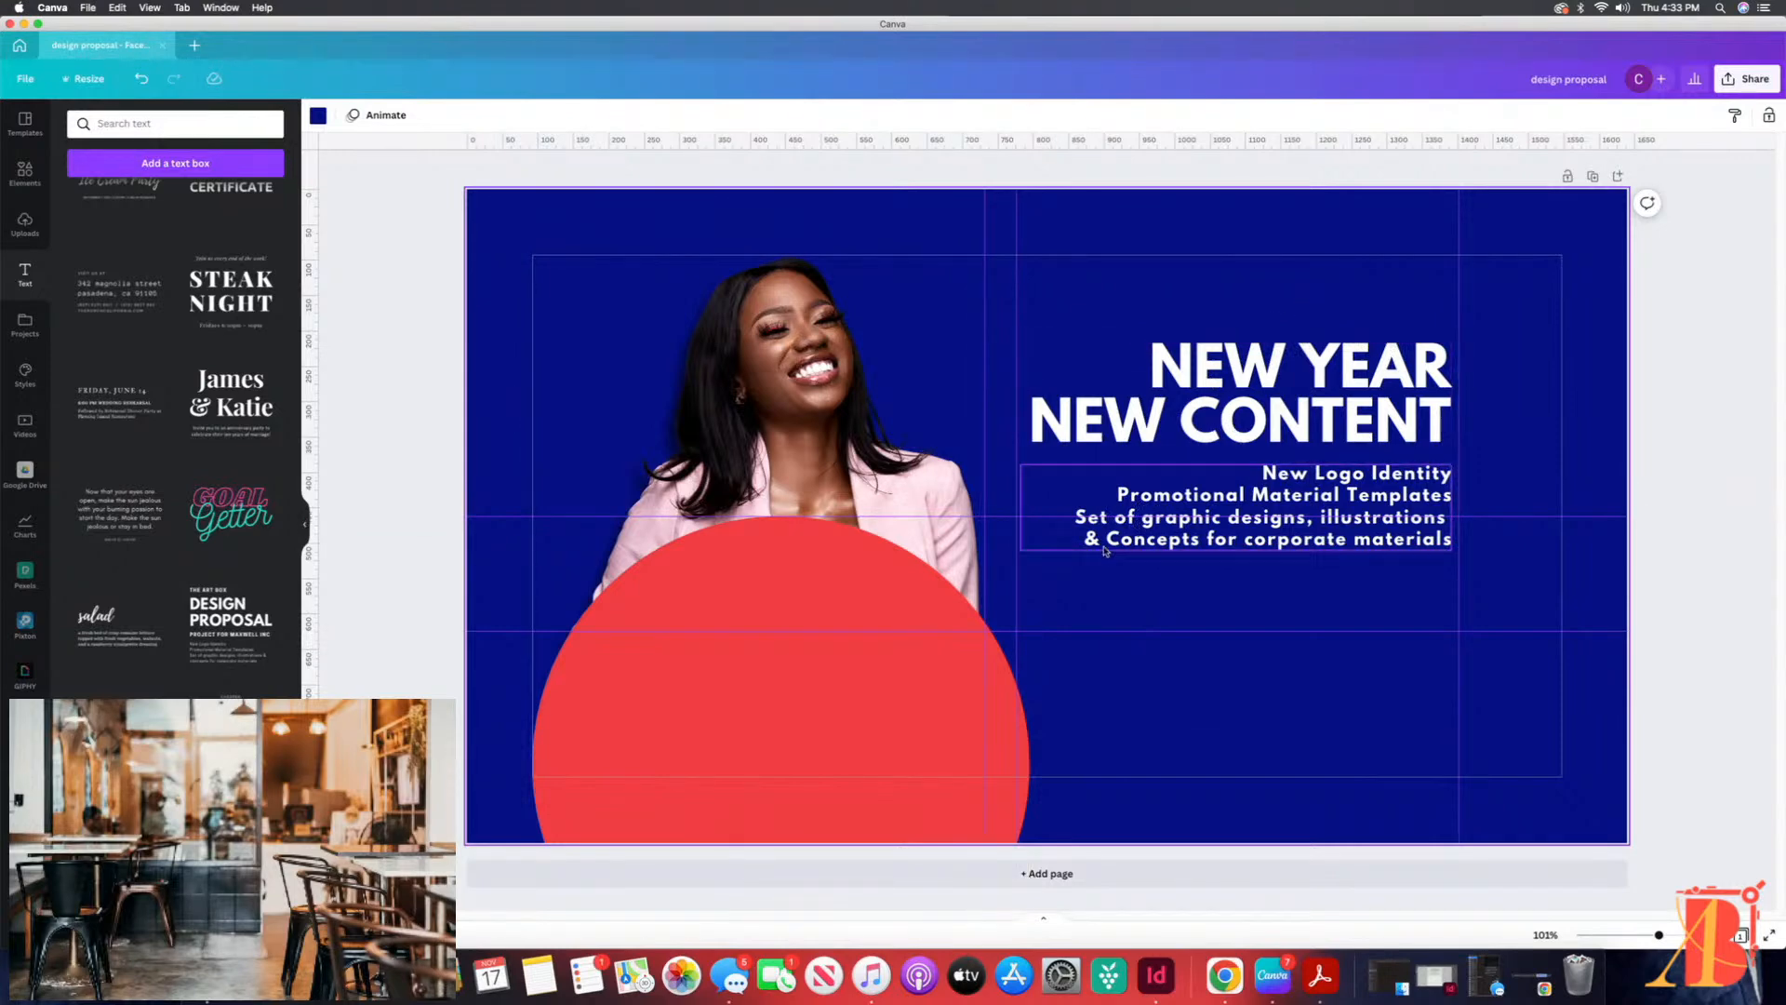
{"action": "left_click", "coordinate": [1144, 541]}
{"action": "left_click", "coordinate": [1162, 607]}
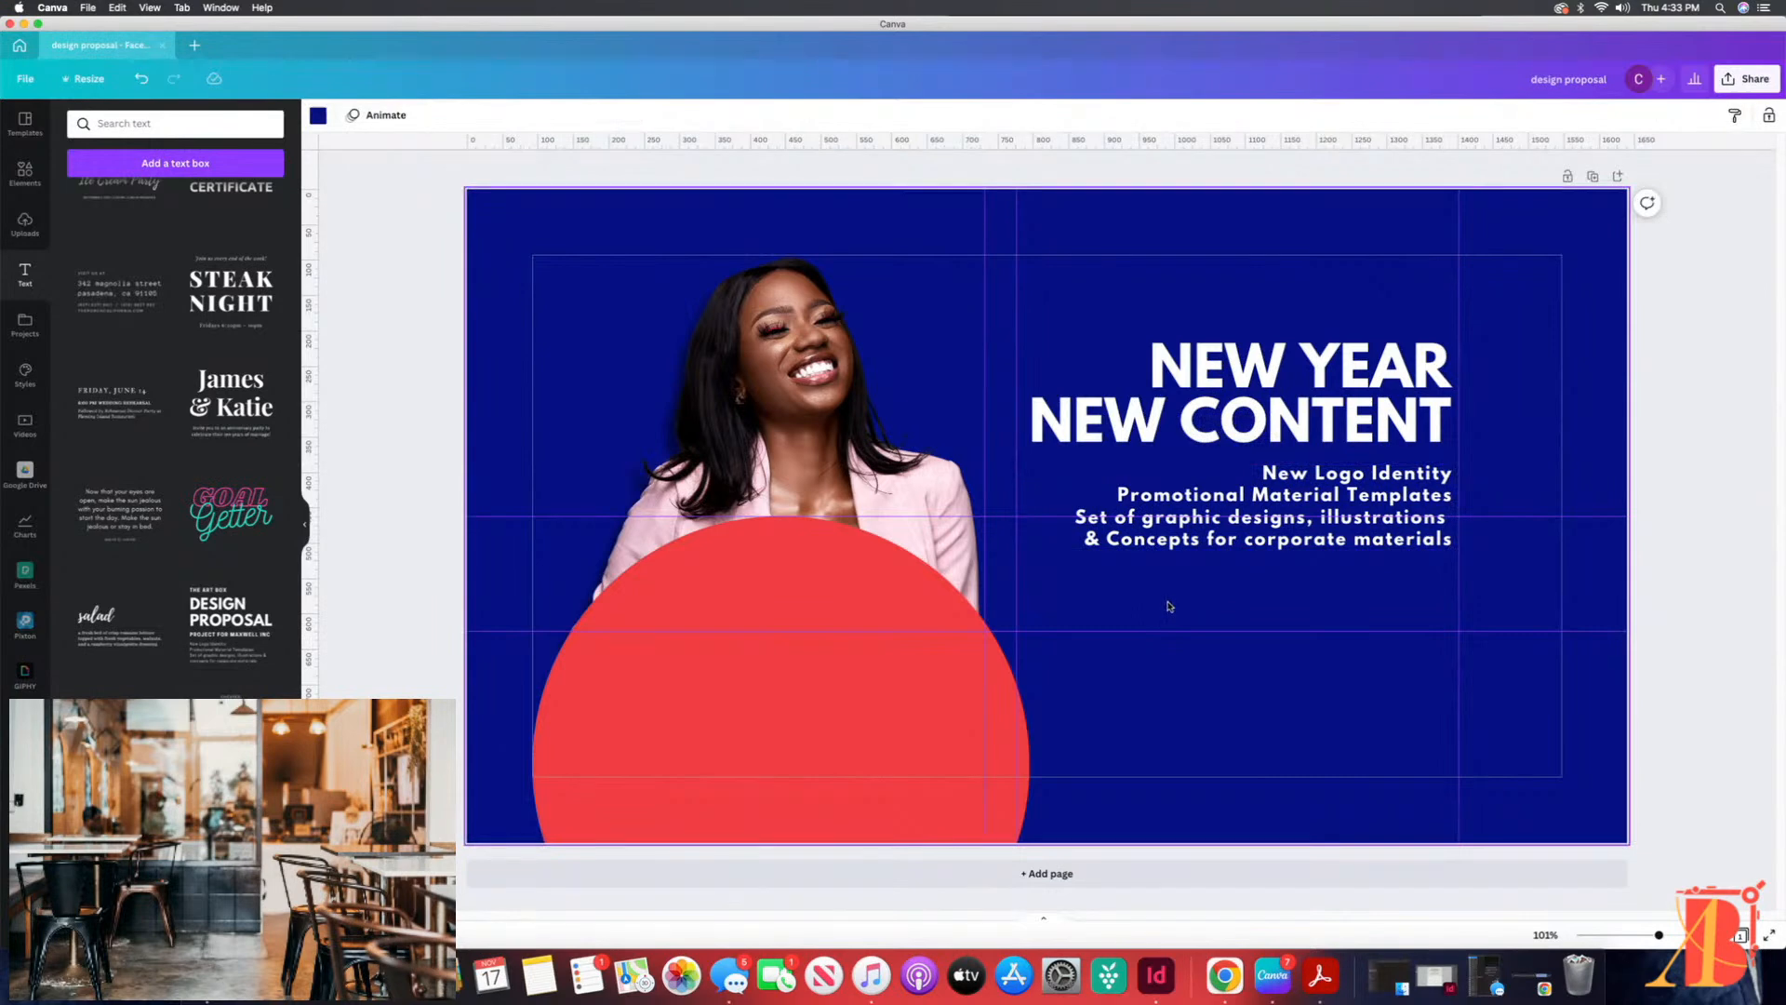
{"action": "left_click", "coordinate": [1193, 542]}
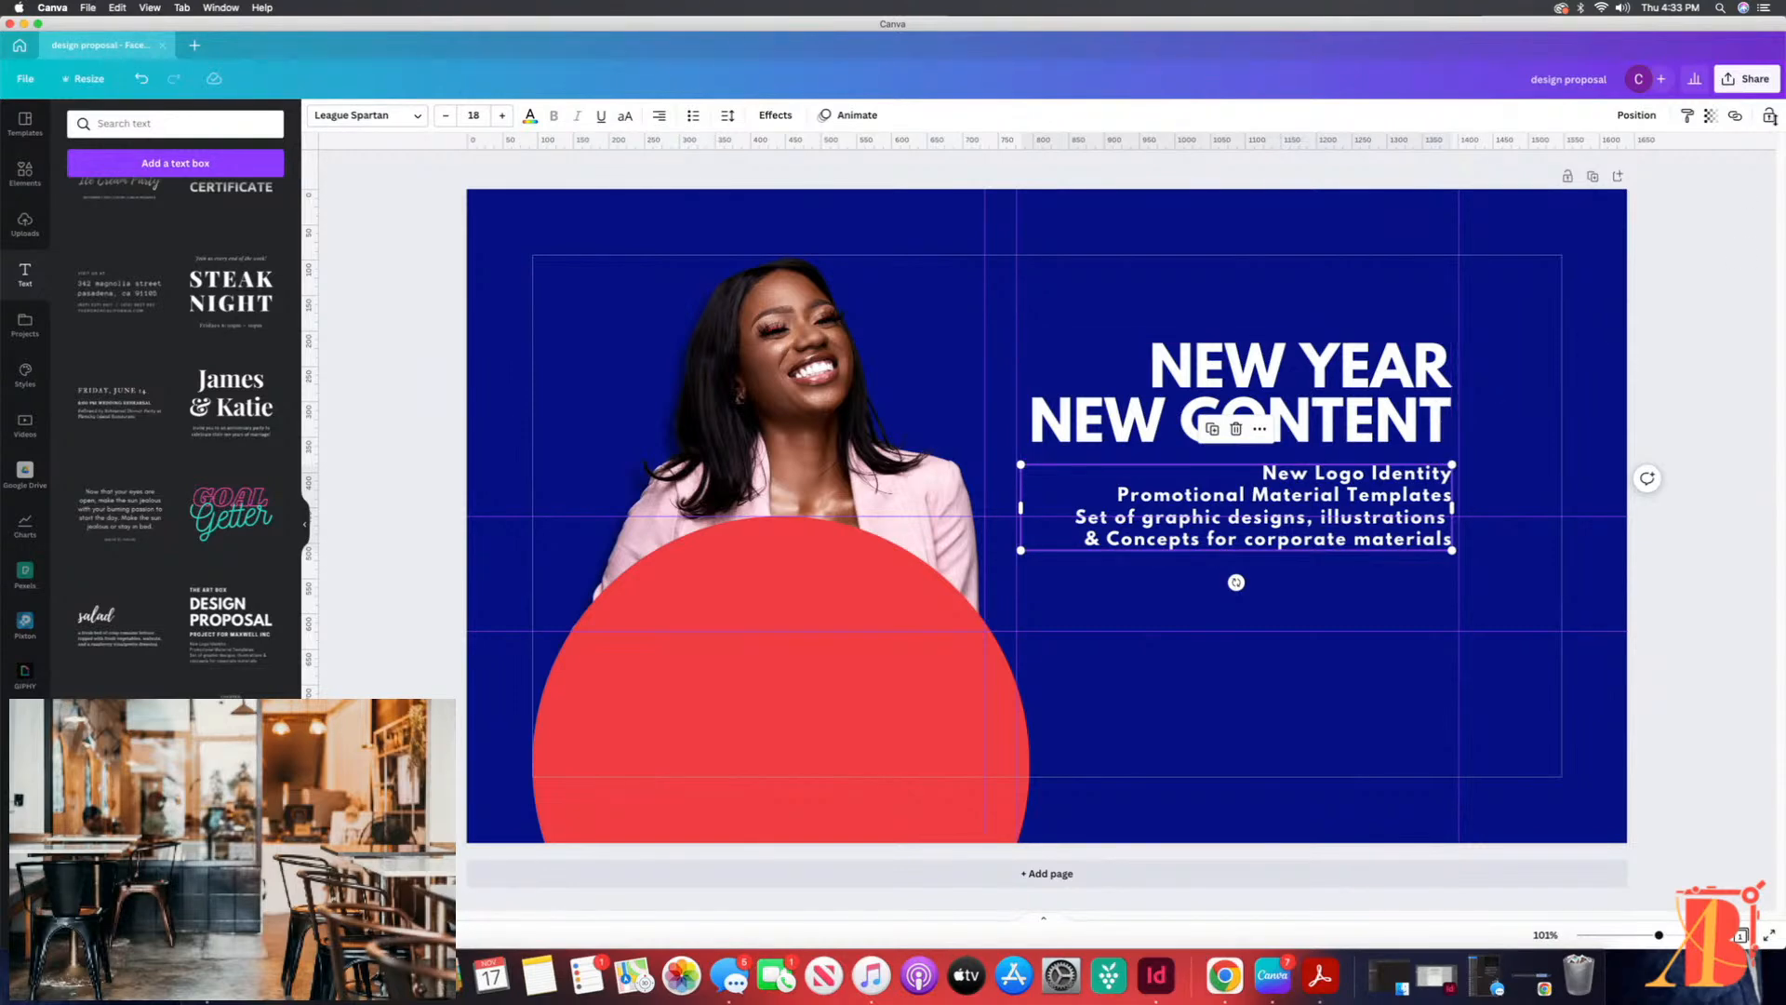
Step: Open the PNG download settings and try larger and smaller export sizes
{"action": "left_click", "coordinate": [1746, 80]}
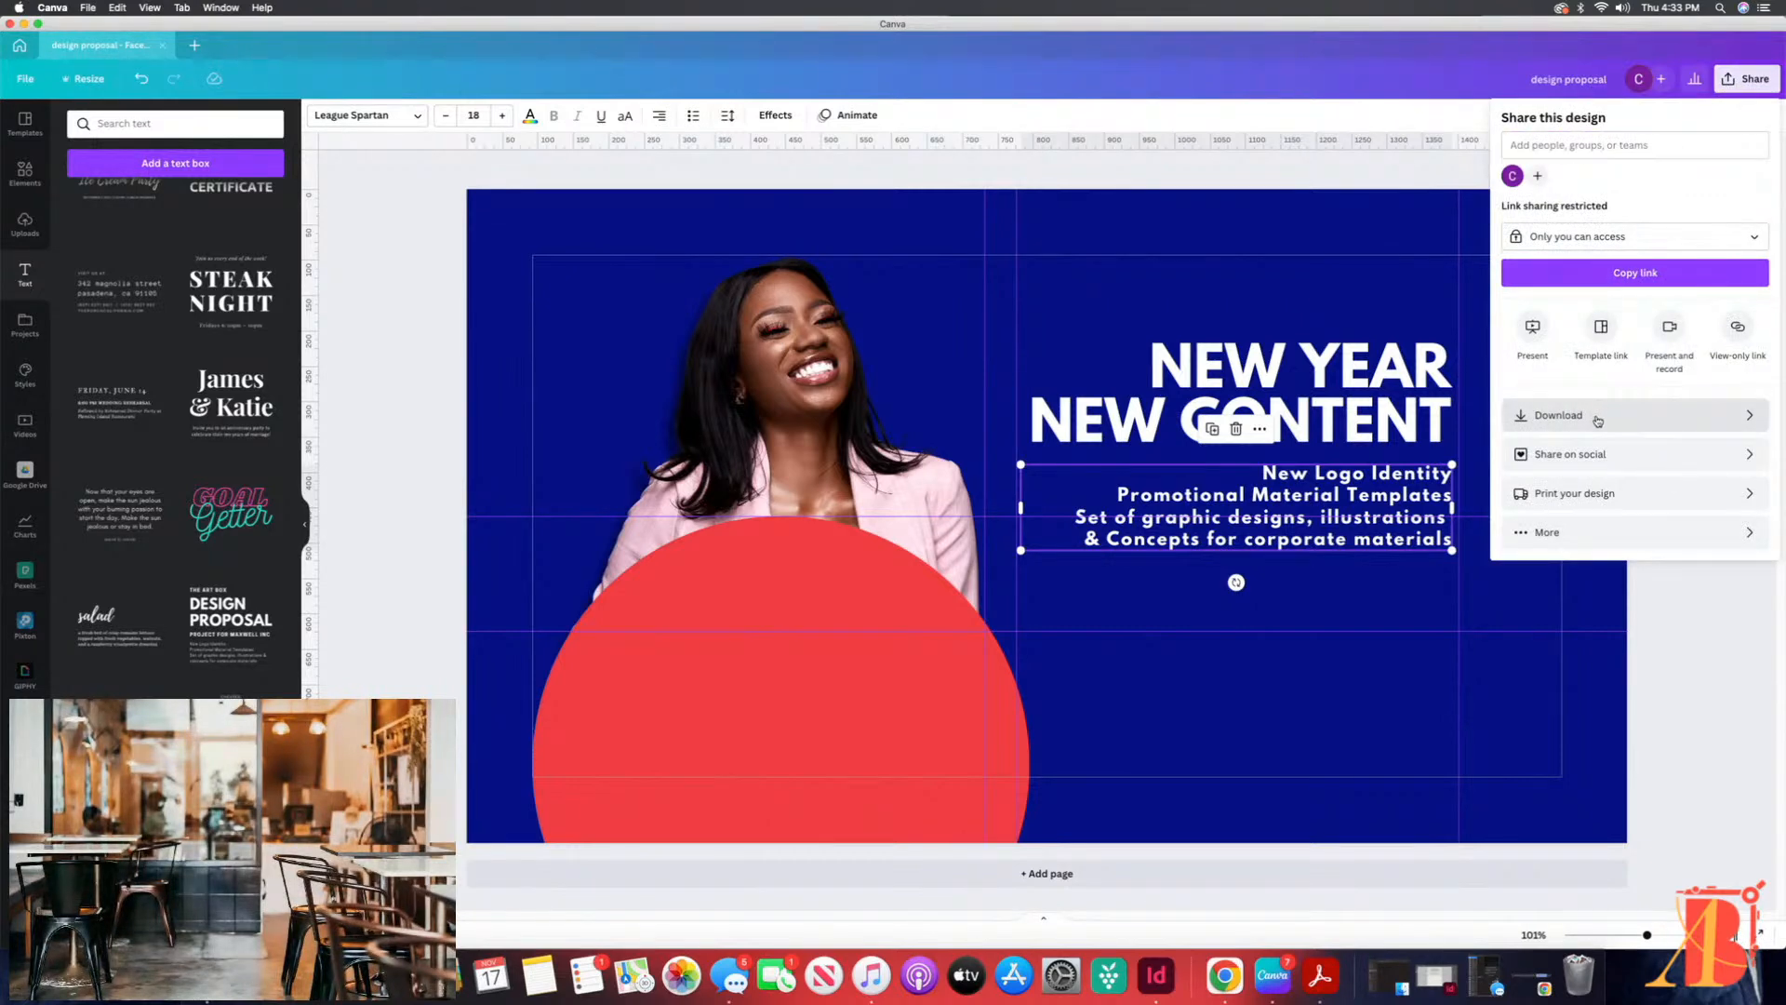
{"action": "left_click", "coordinate": [1596, 416]}
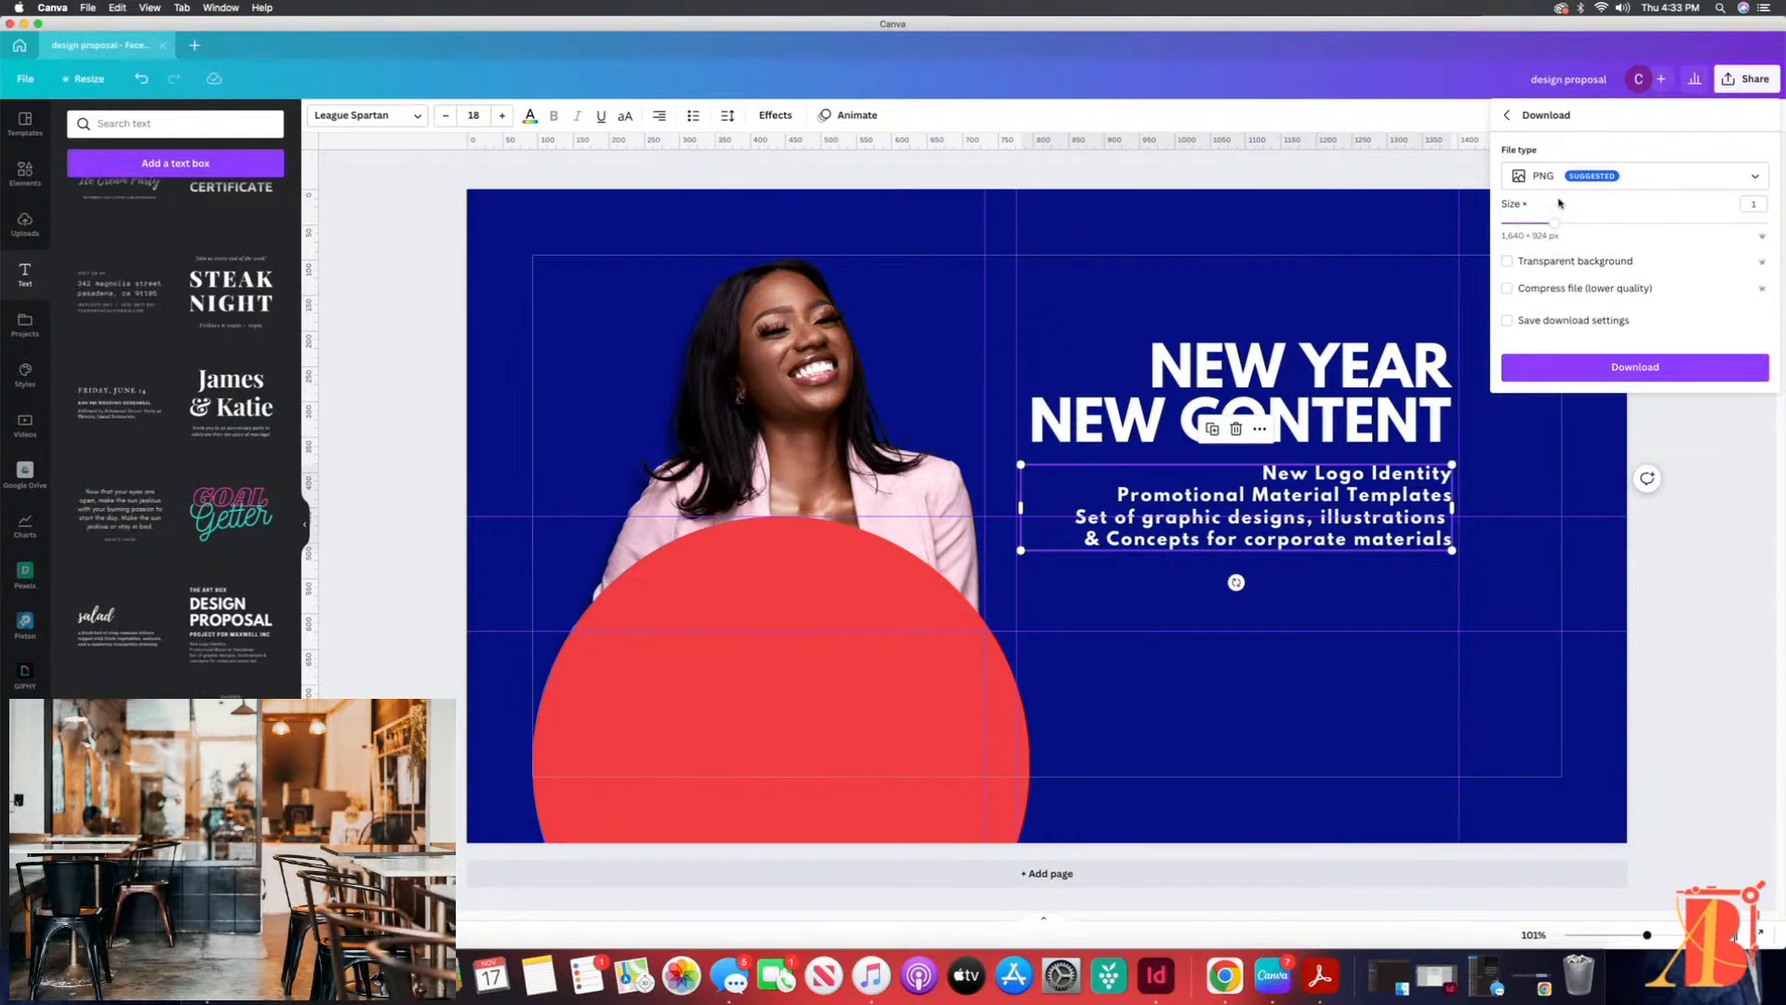
{"action": "left_click_drag", "start_coordinate": [1551, 223], "coordinate": [1593, 226]}
{"action": "left_click_drag", "start_coordinate": [1612, 225], "coordinate": [1515, 233]}
{"action": "left_click_drag", "start_coordinate": [1503, 224], "coordinate": [1552, 226]}
{"action": "left_click", "coordinate": [1506, 115]}
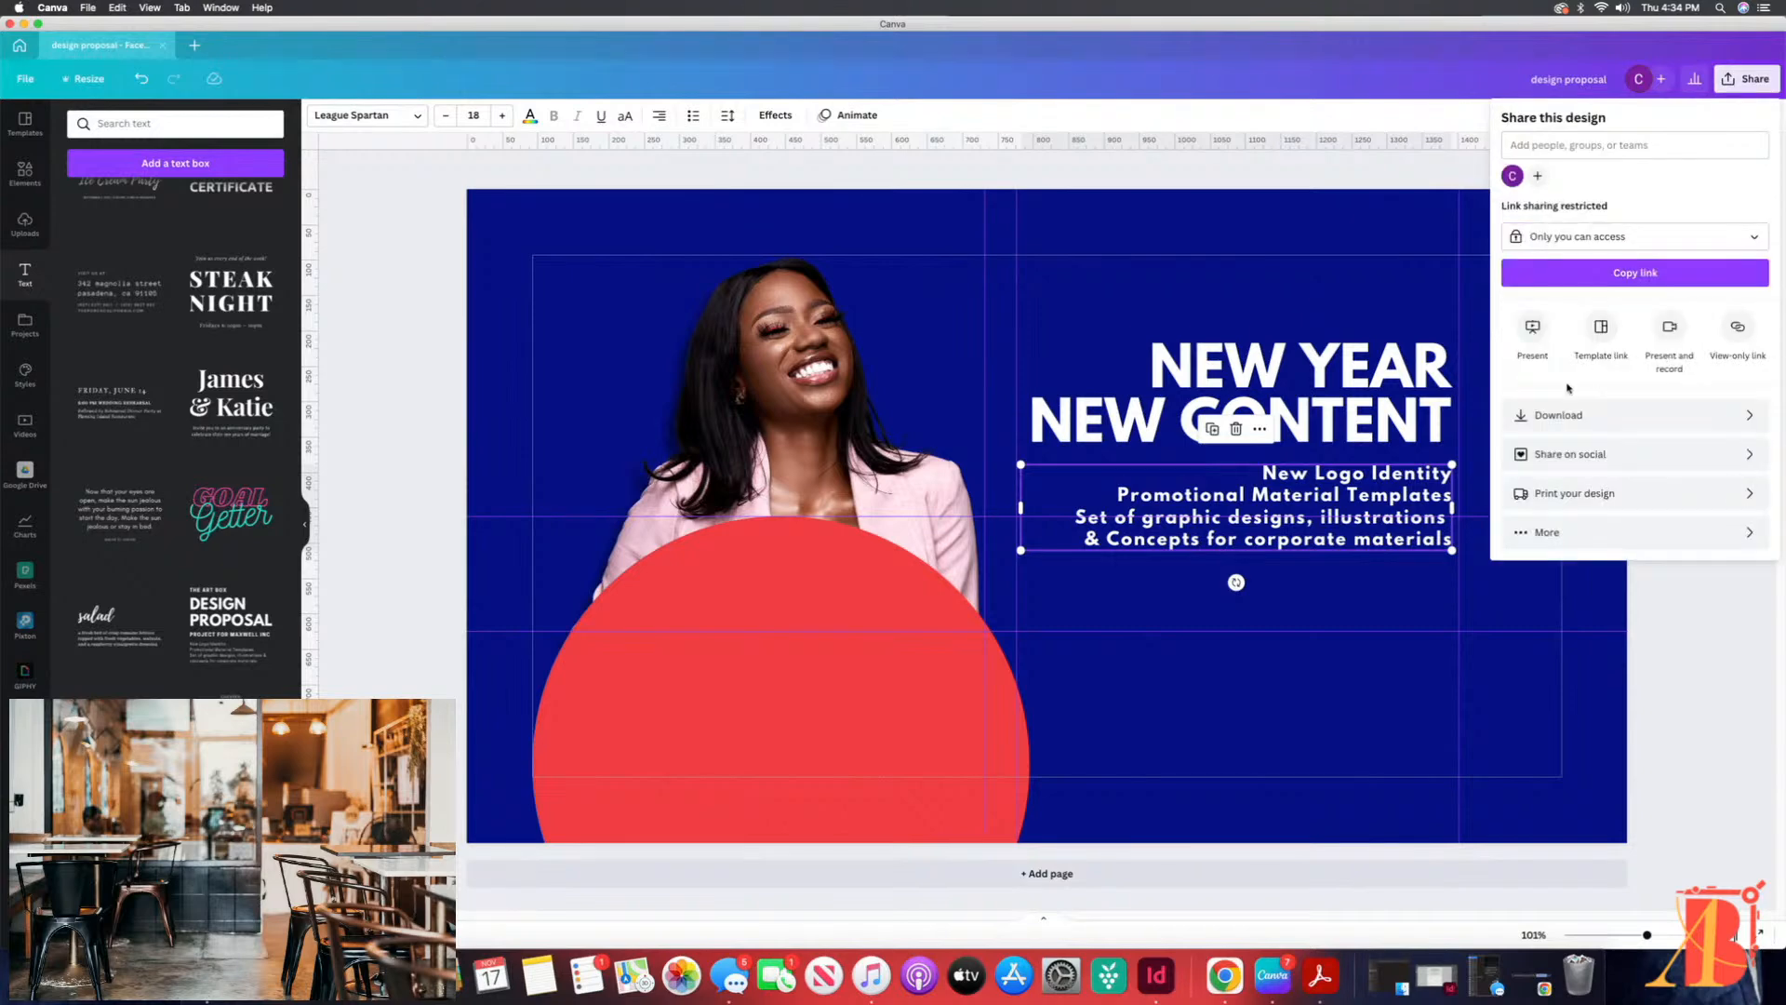
Step: Try a PNG download size of 1.5 and close the download settings without exporting
{"action": "left_click", "coordinate": [1551, 415]}
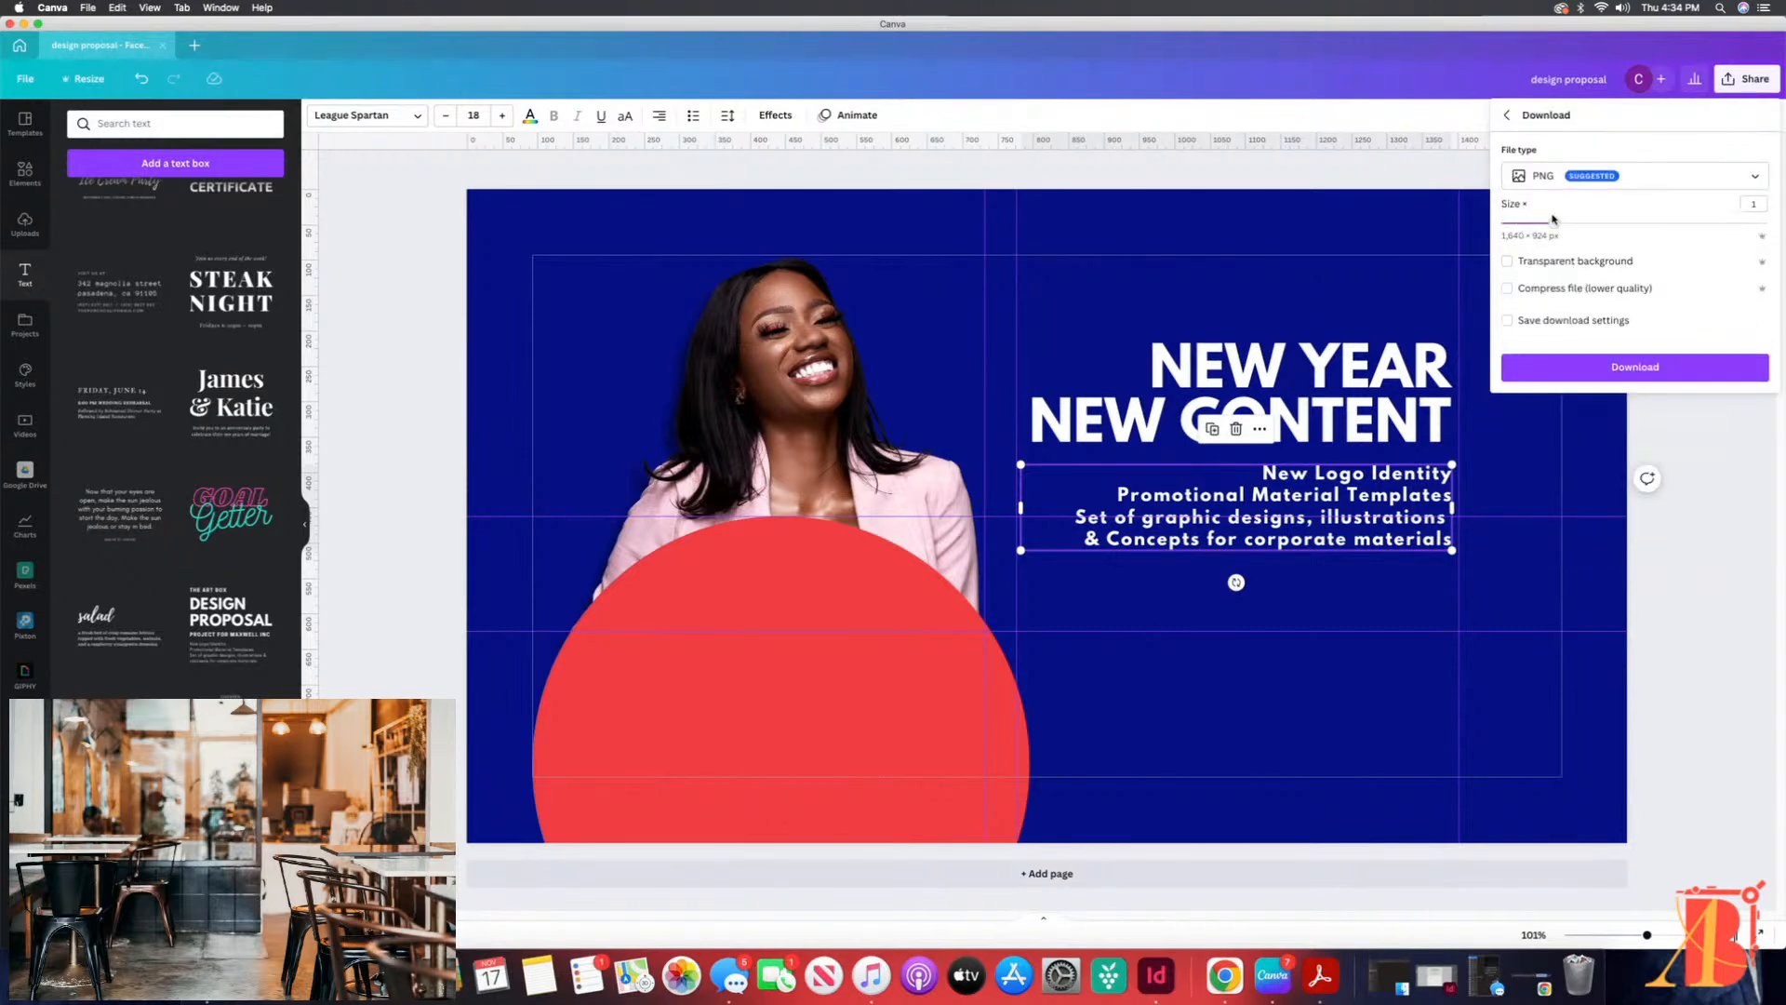
{"action": "left_click_drag", "start_coordinate": [1551, 224], "coordinate": [1587, 227]}
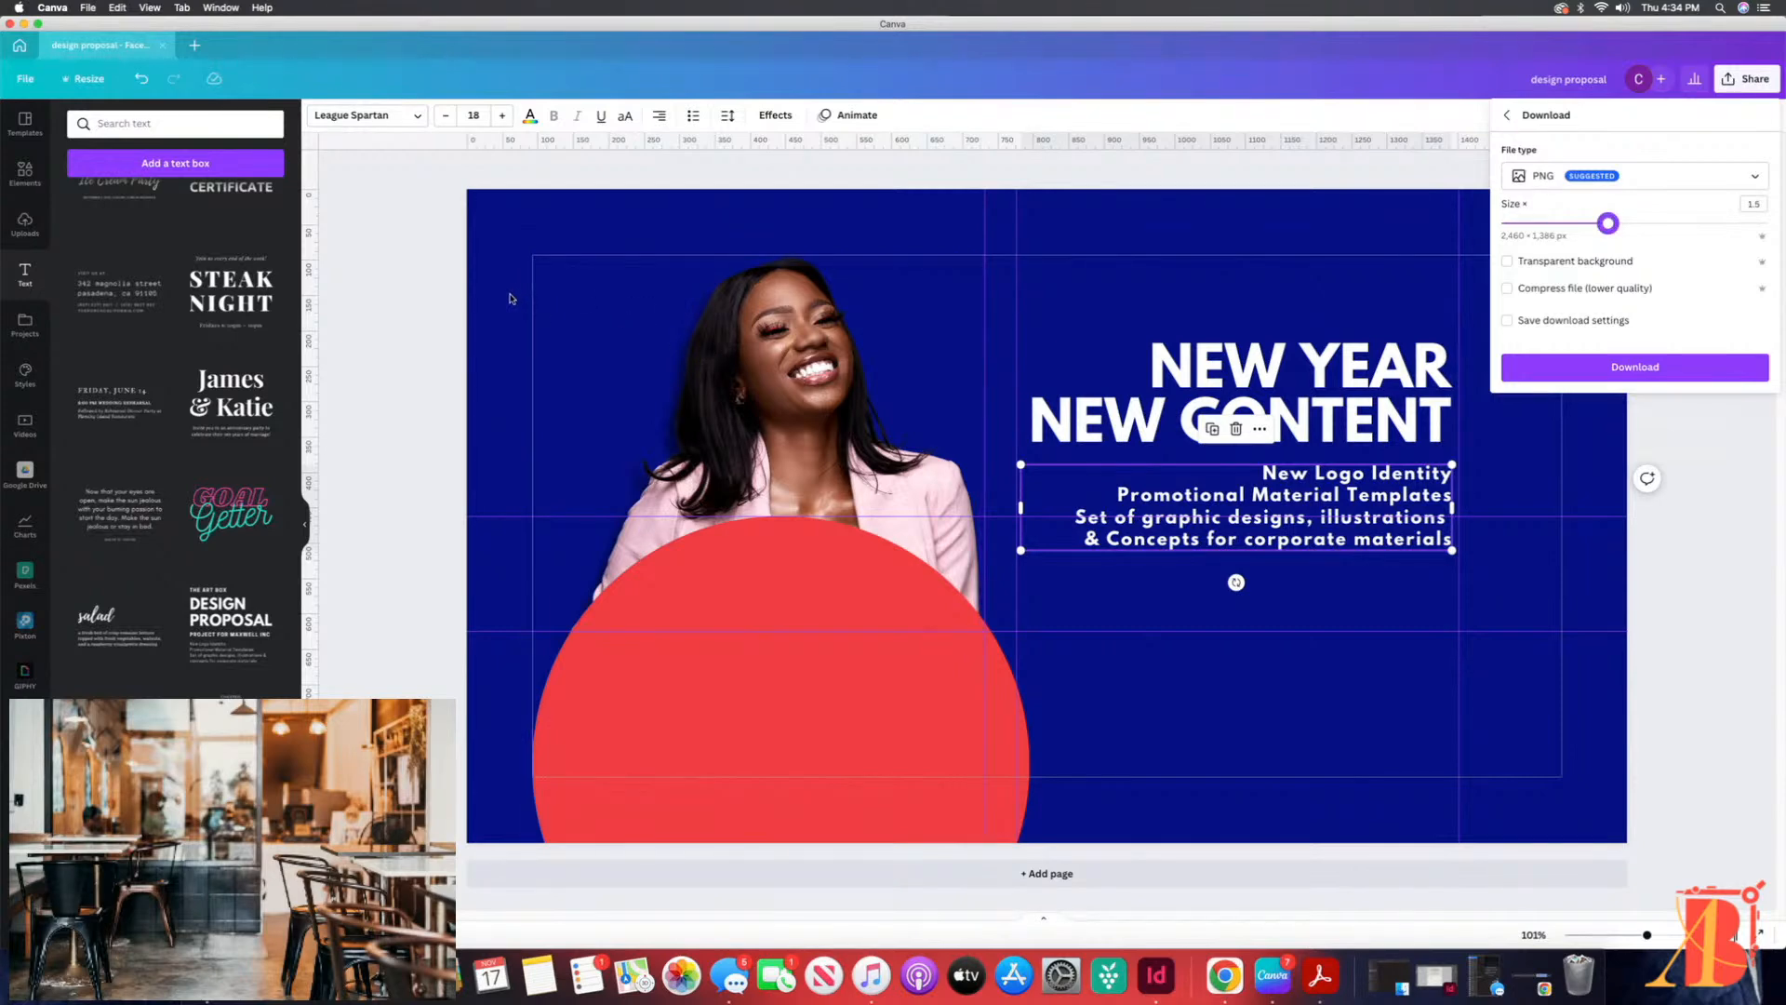
{"action": "left_click", "coordinate": [517, 296]}
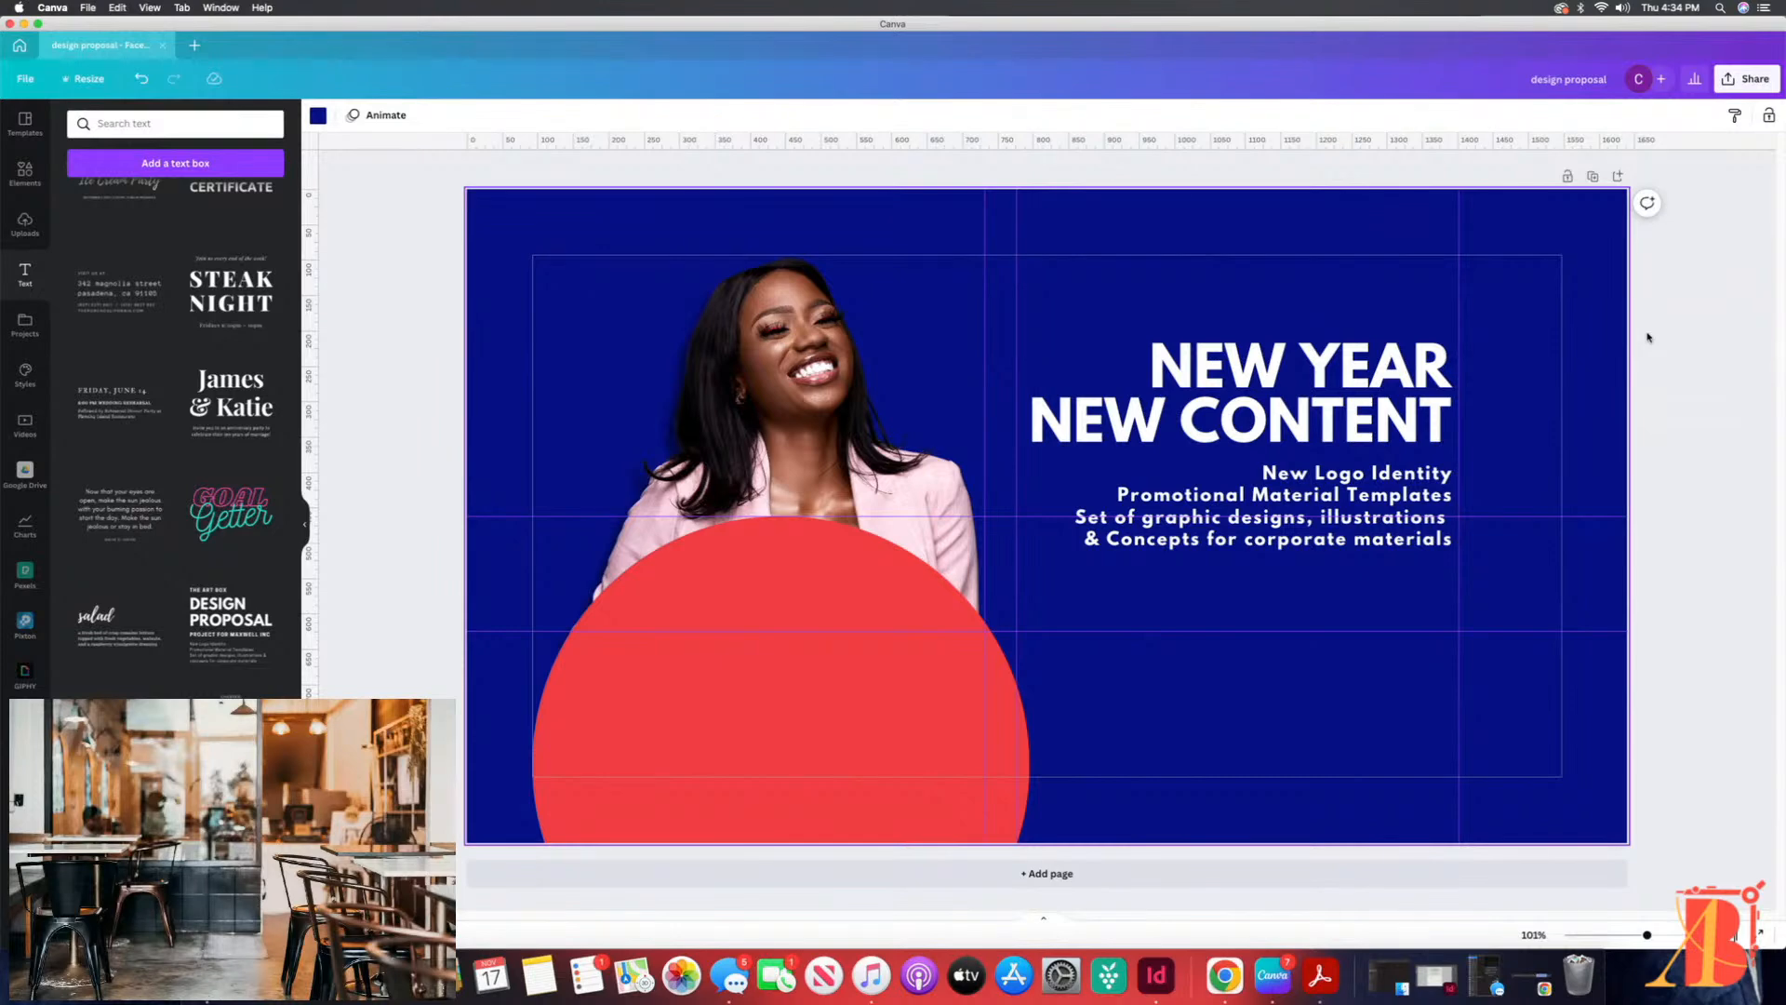
{"action": "left_click", "coordinate": [1755, 80]}
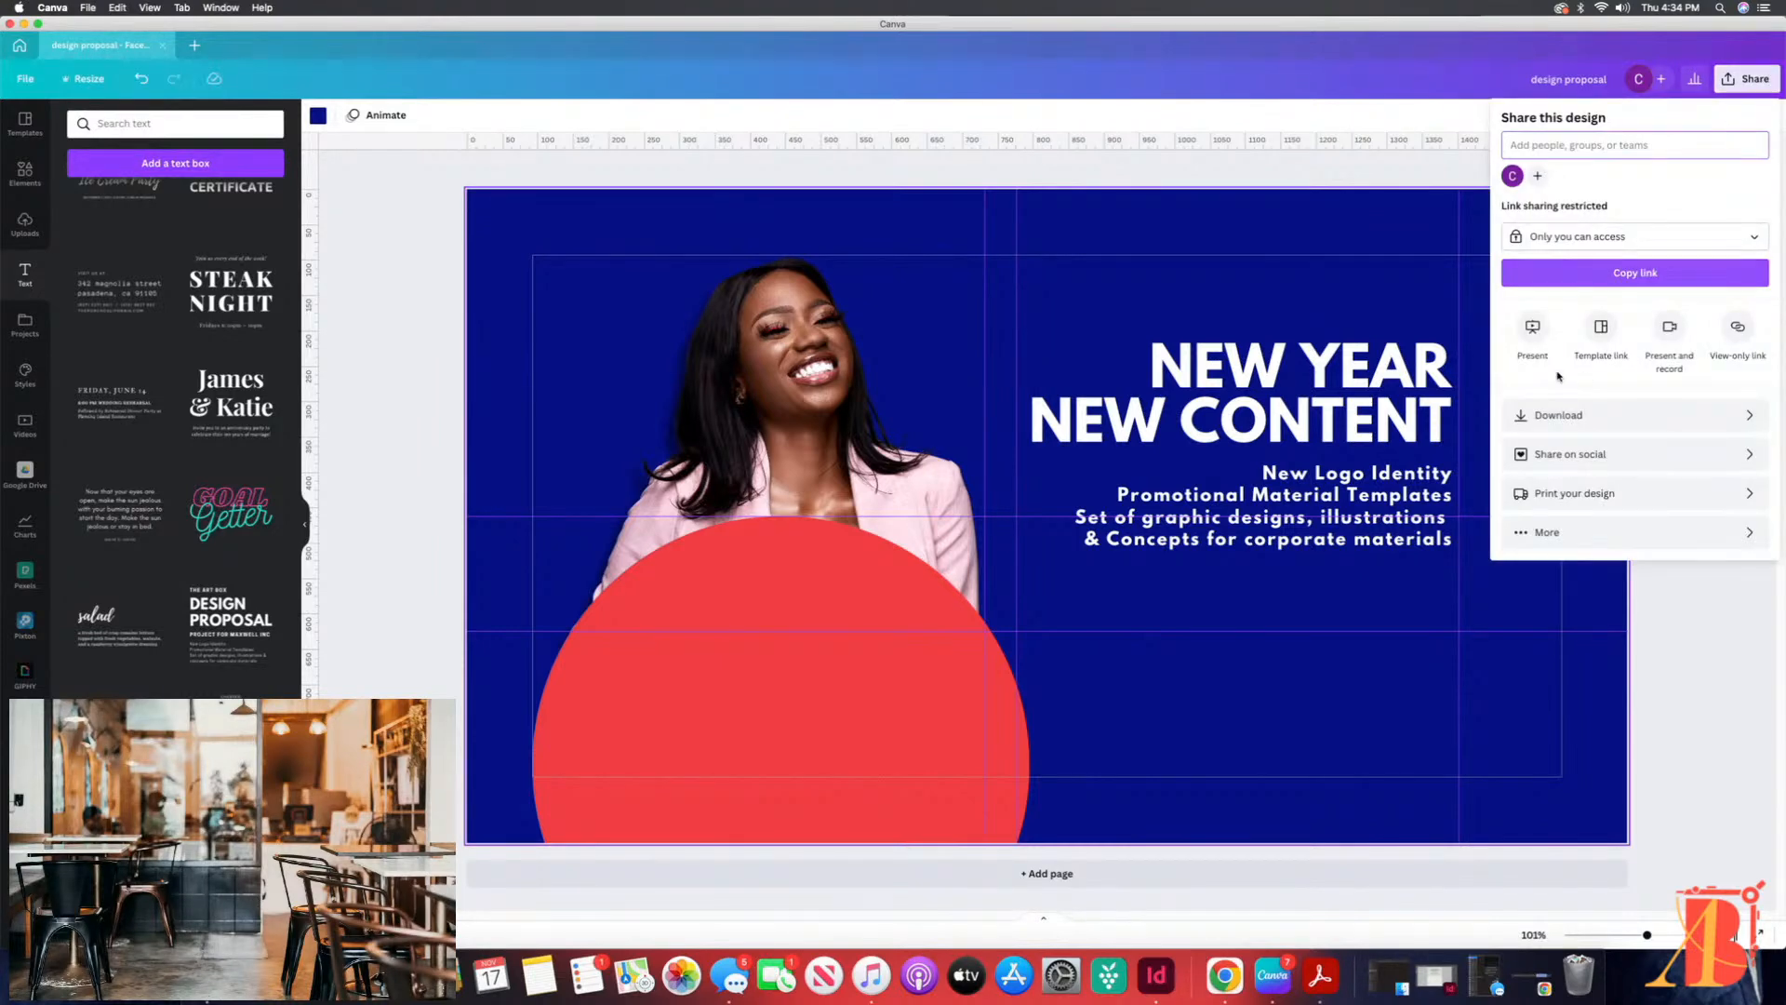
{"action": "left_click", "coordinate": [1553, 418]}
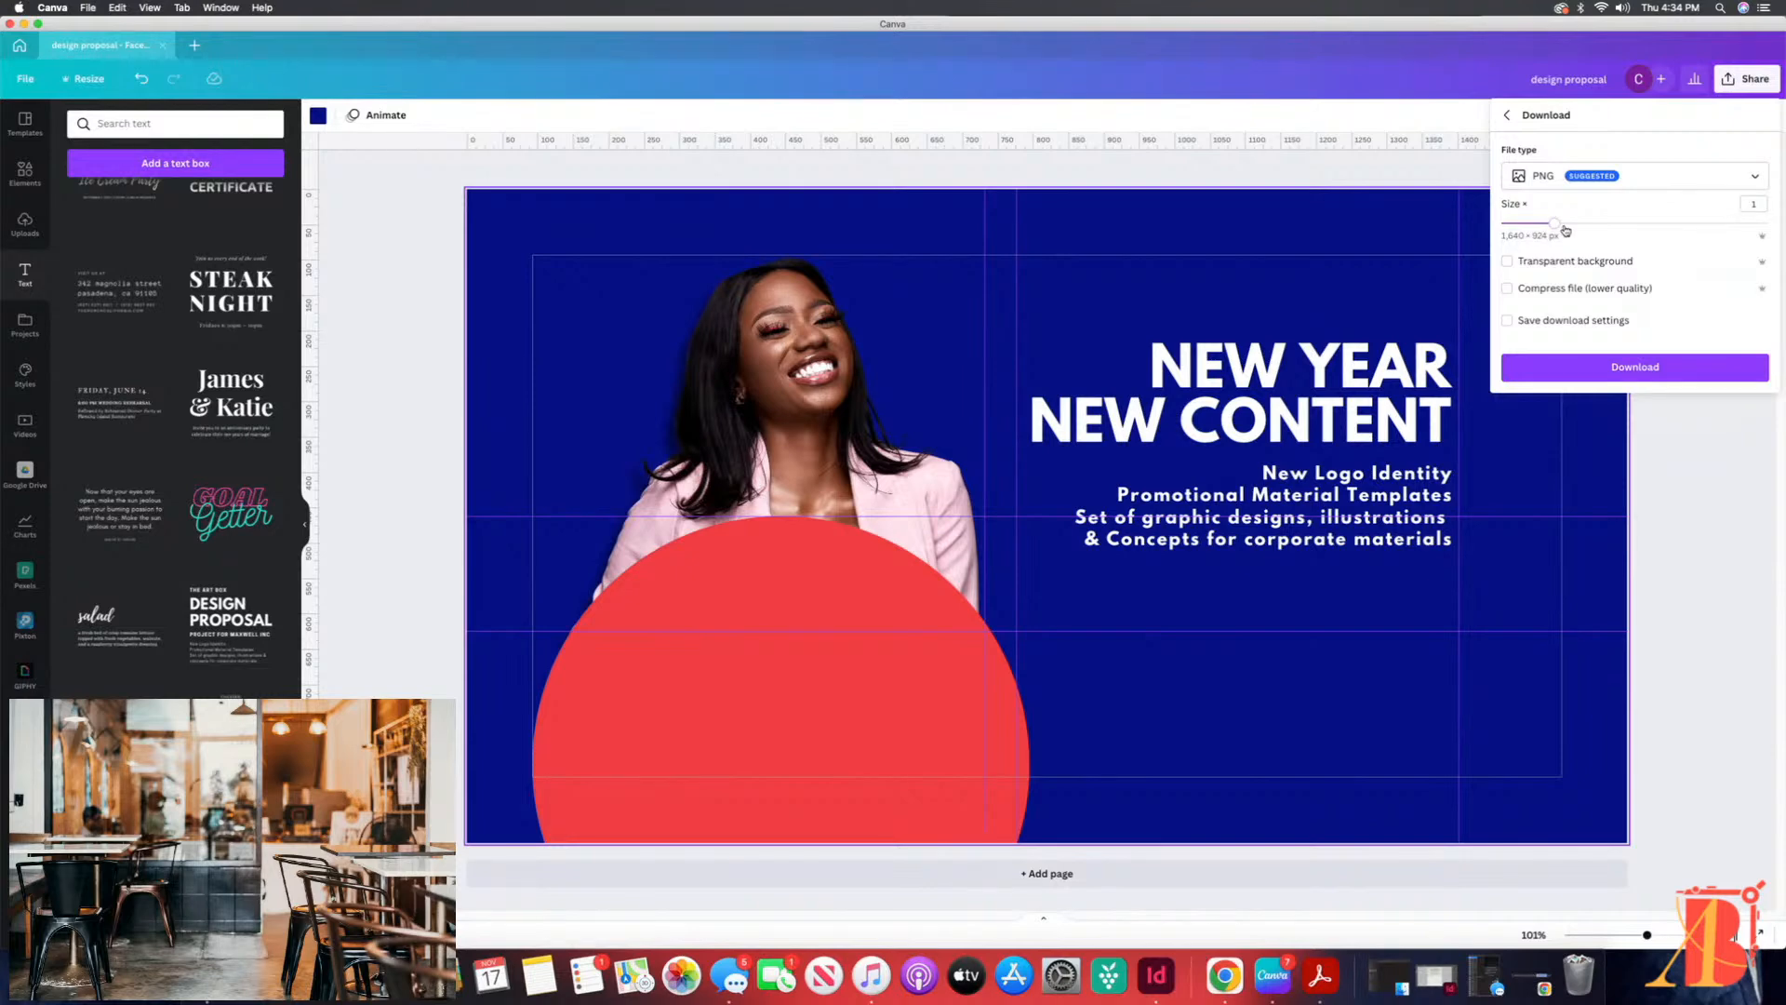
{"action": "left_click_drag", "start_coordinate": [1556, 227], "coordinate": [1608, 223]}
{"action": "left_click", "coordinate": [1246, 179]}
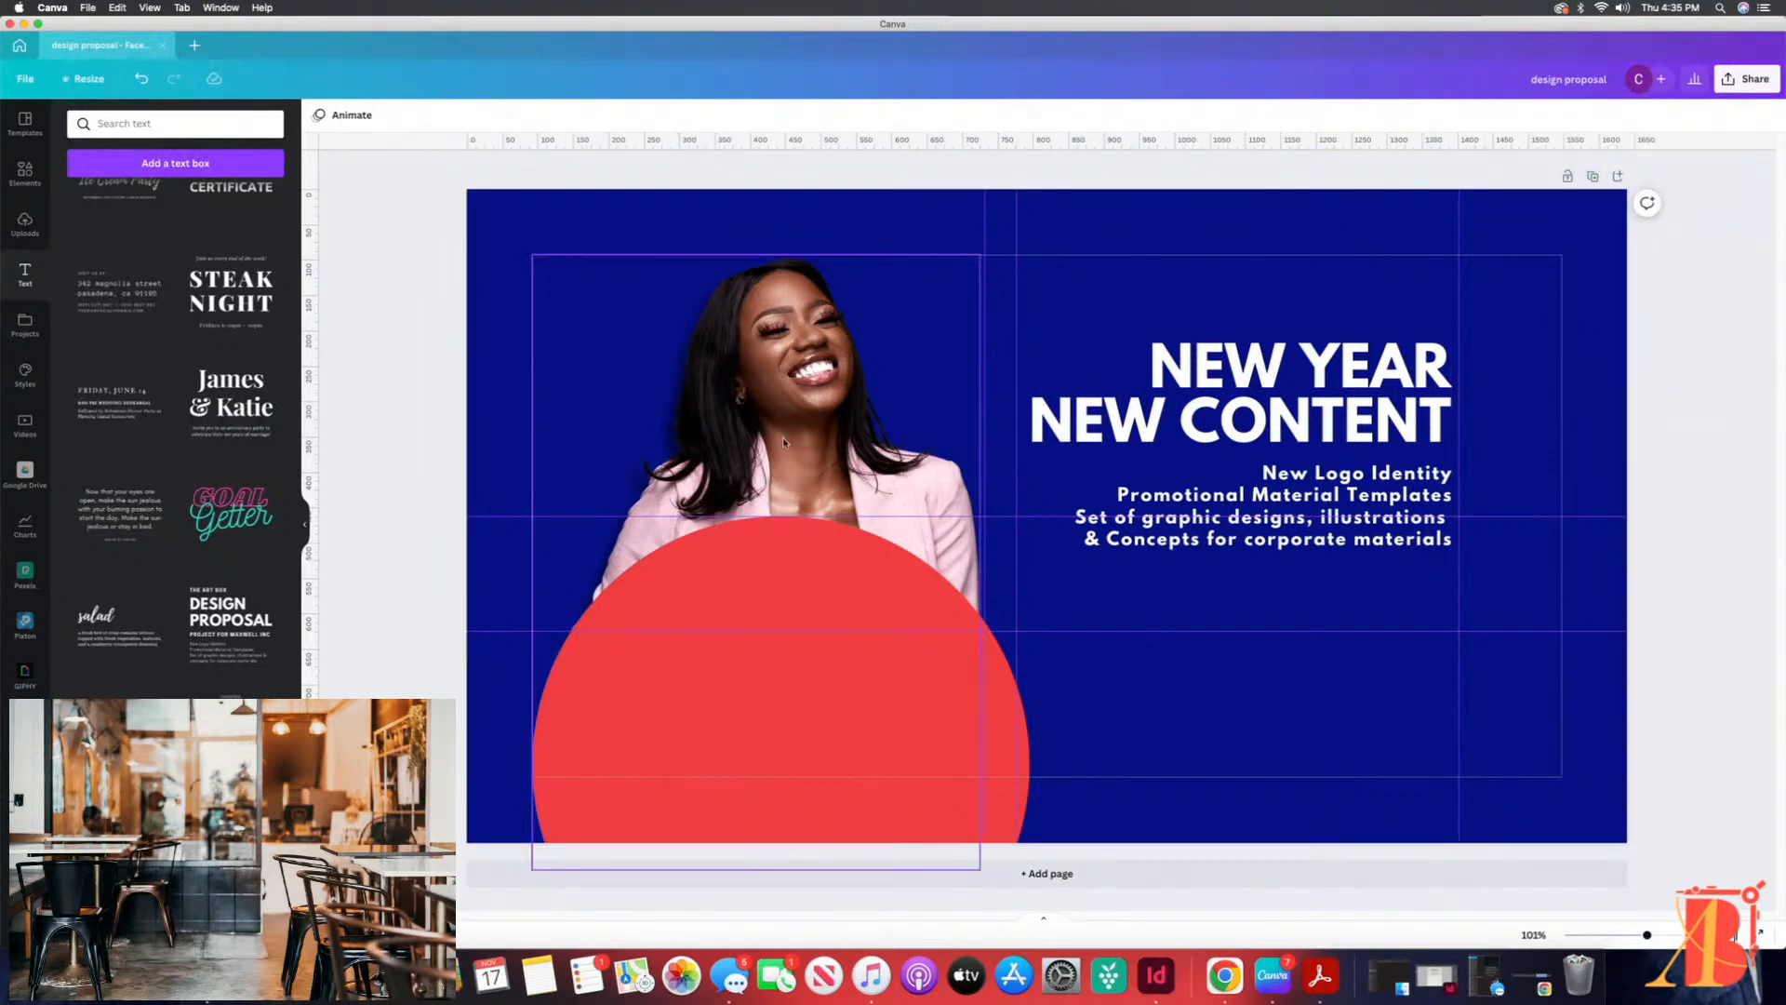
{"action": "left_click", "coordinate": [811, 366]}
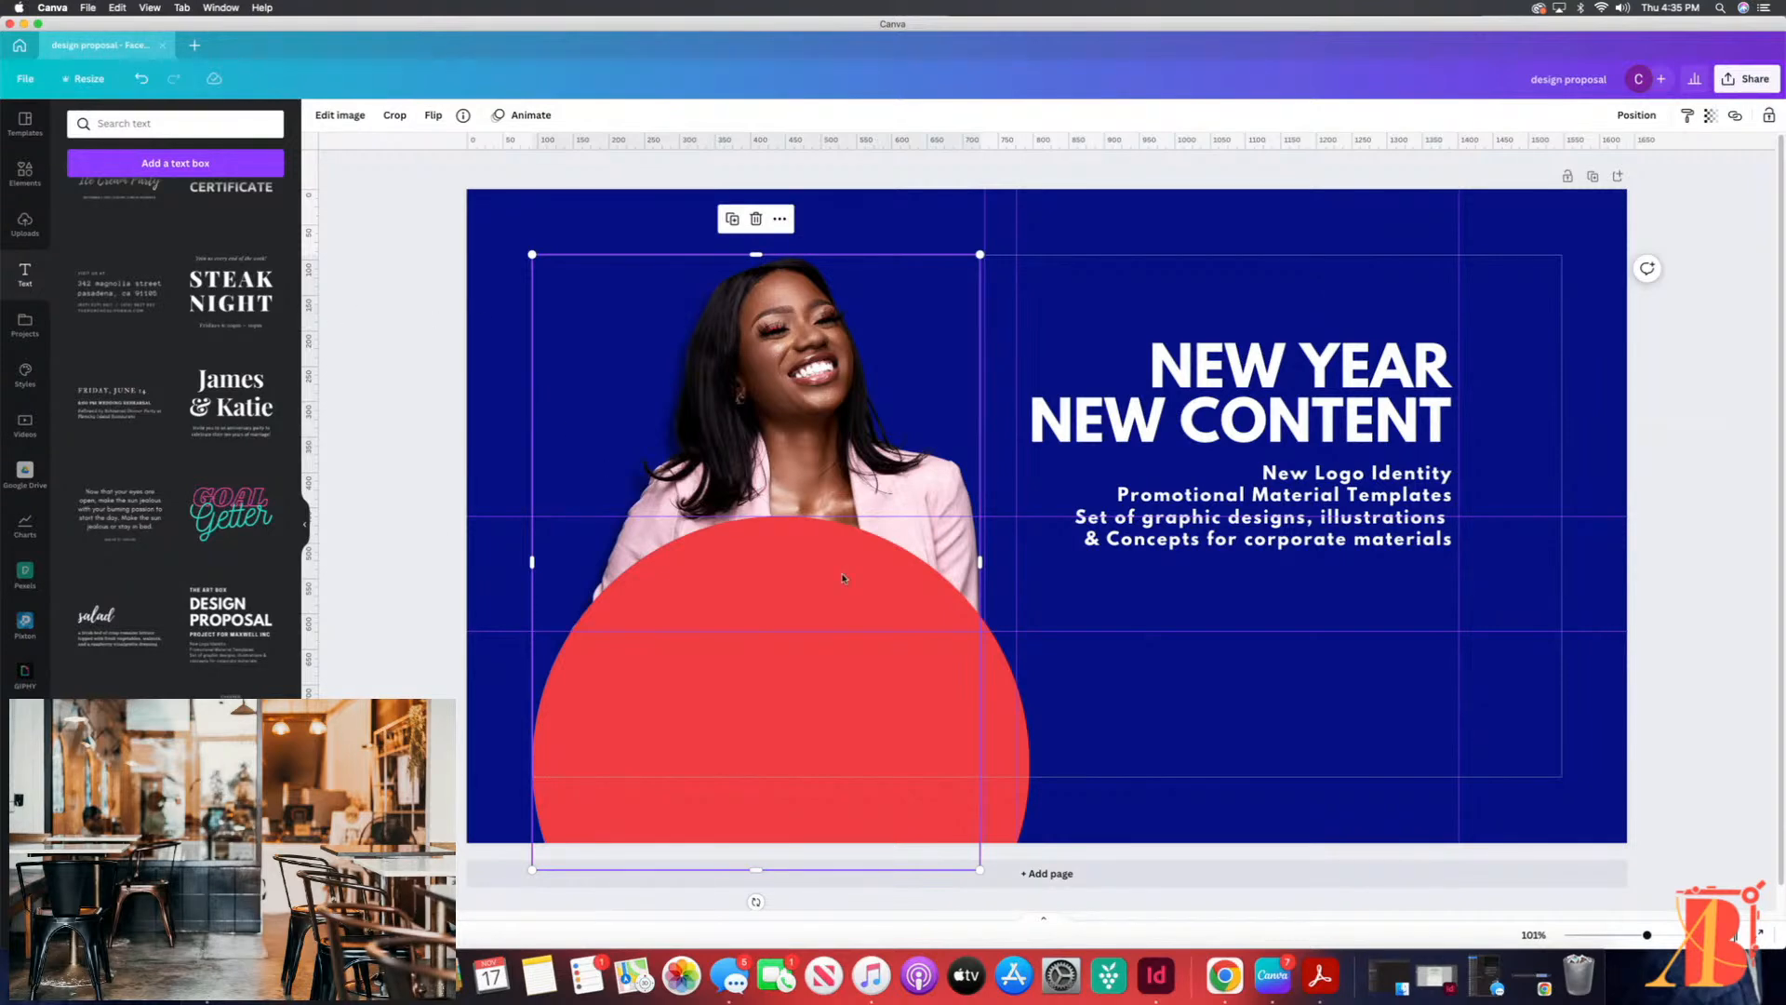
{"action": "left_click", "coordinate": [1207, 726]}
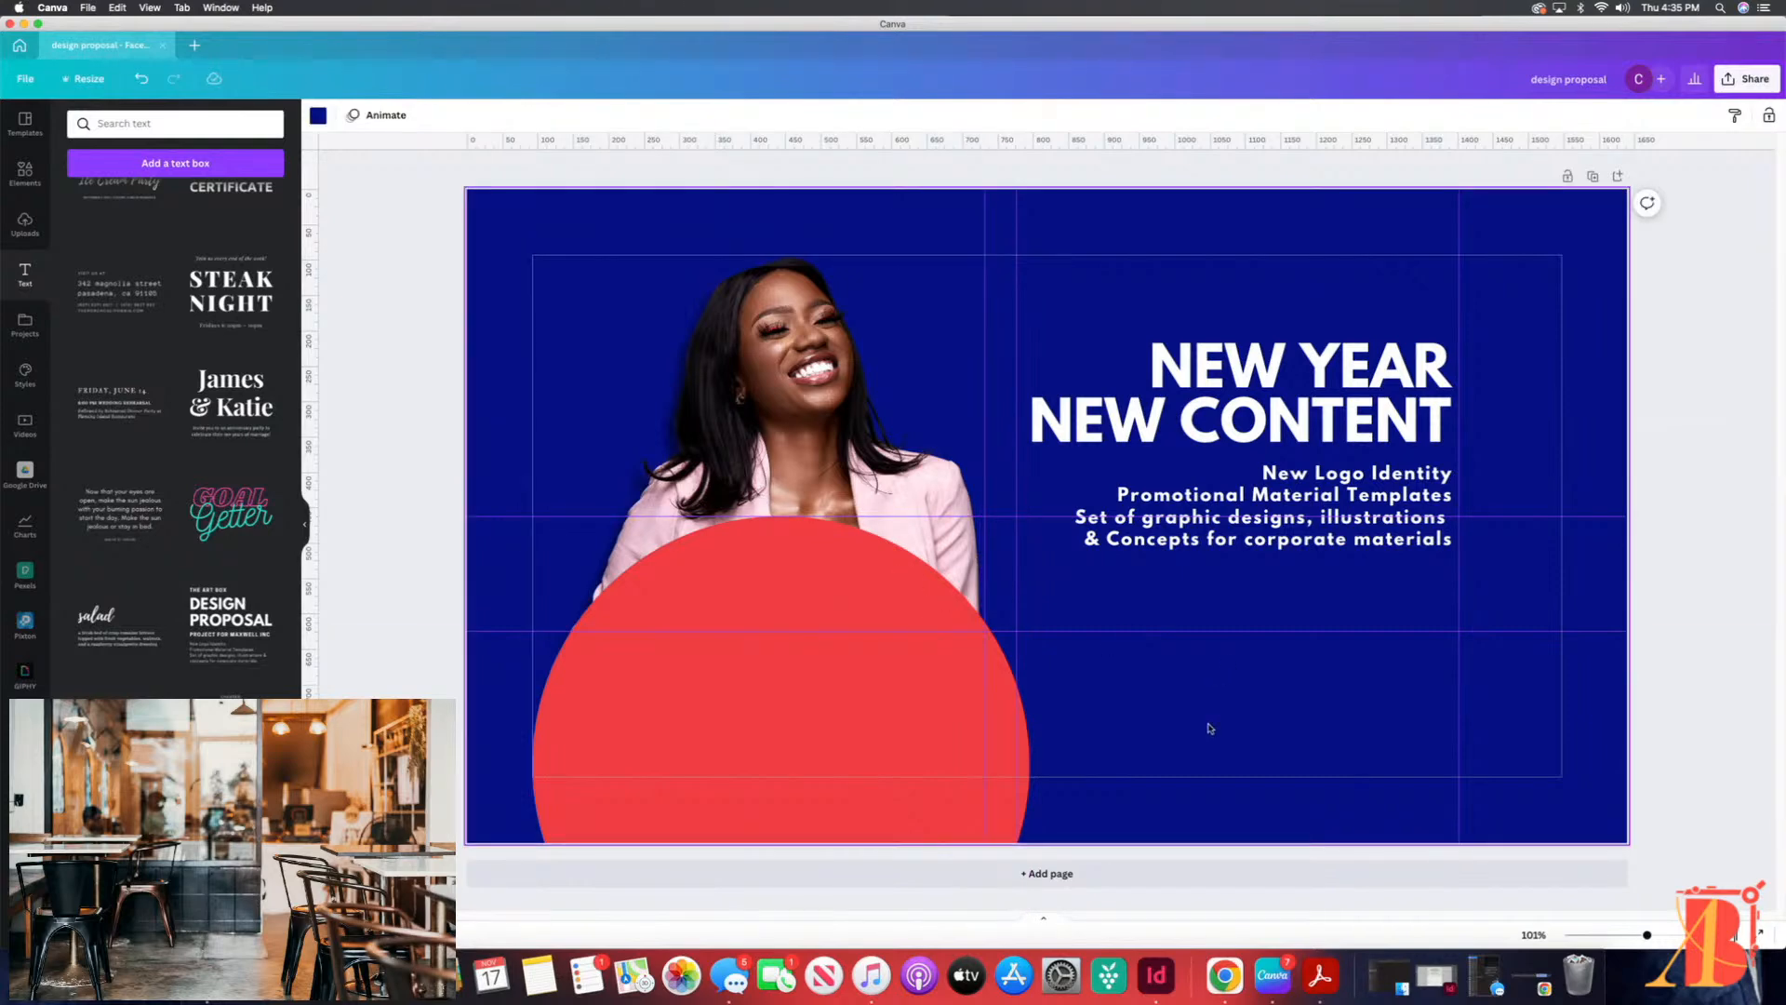
{"action": "left_click", "coordinate": [756, 341]}
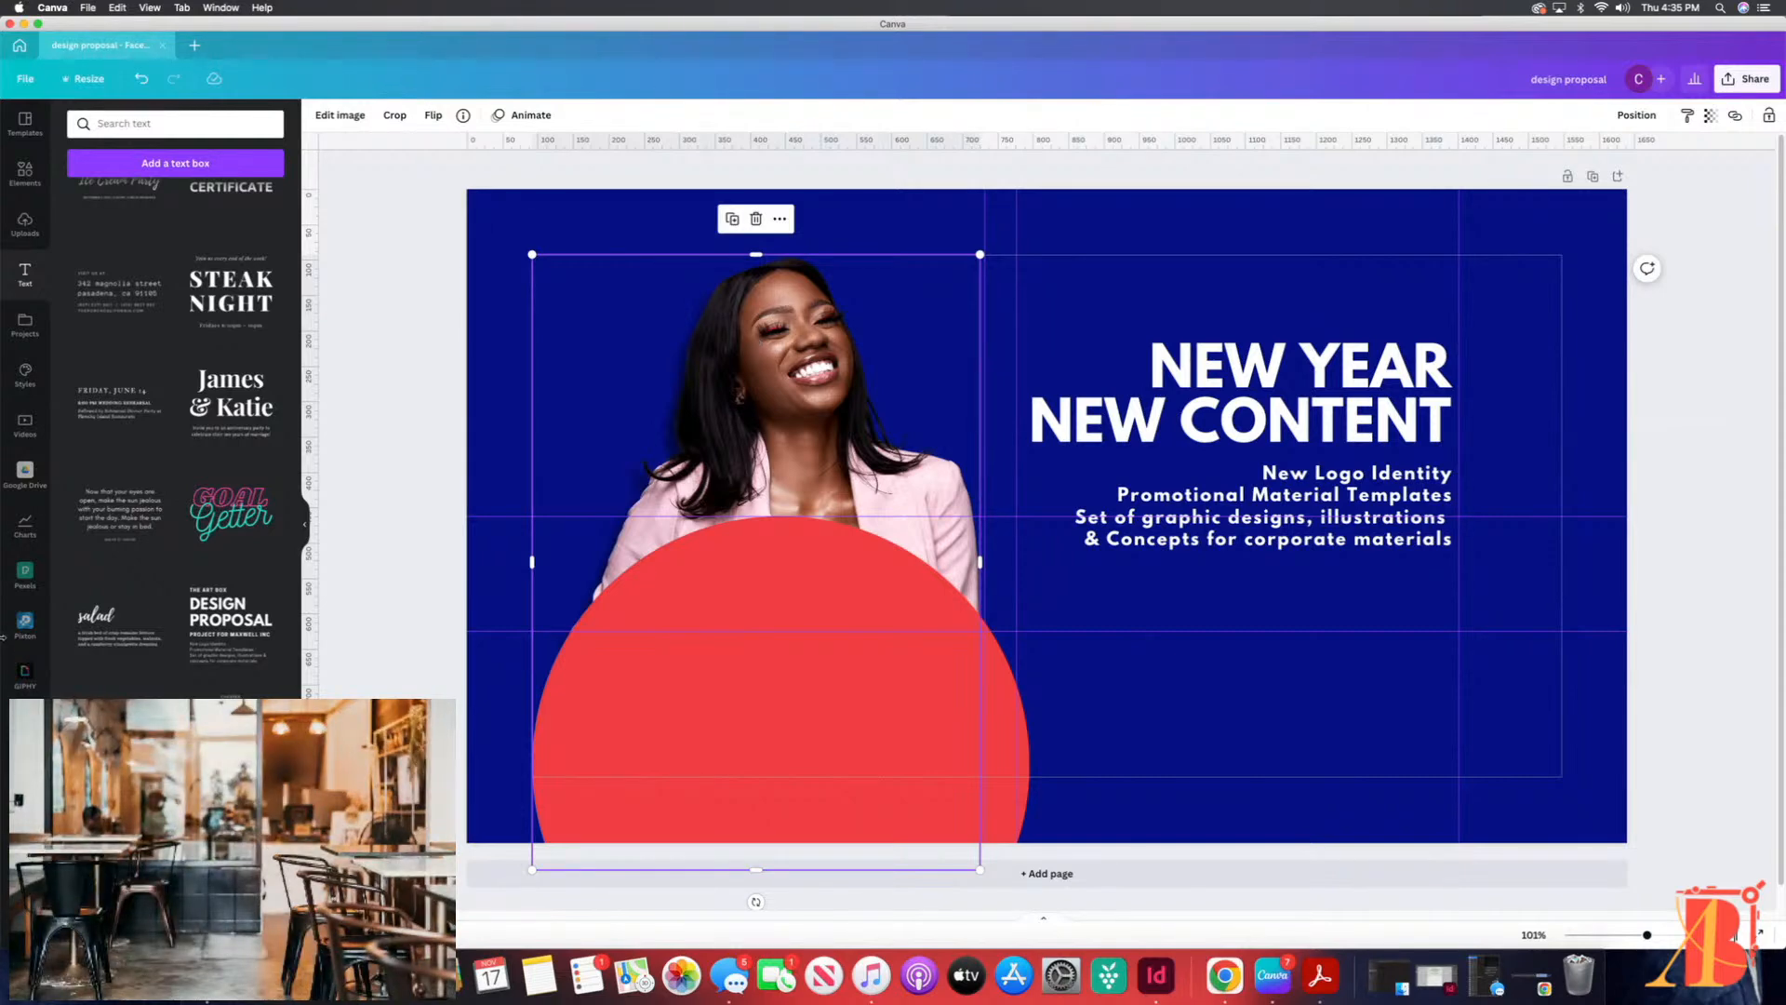
Step: Browse the folders and images available from the connected Google Drive
{"action": "left_click", "coordinate": [25, 472]}
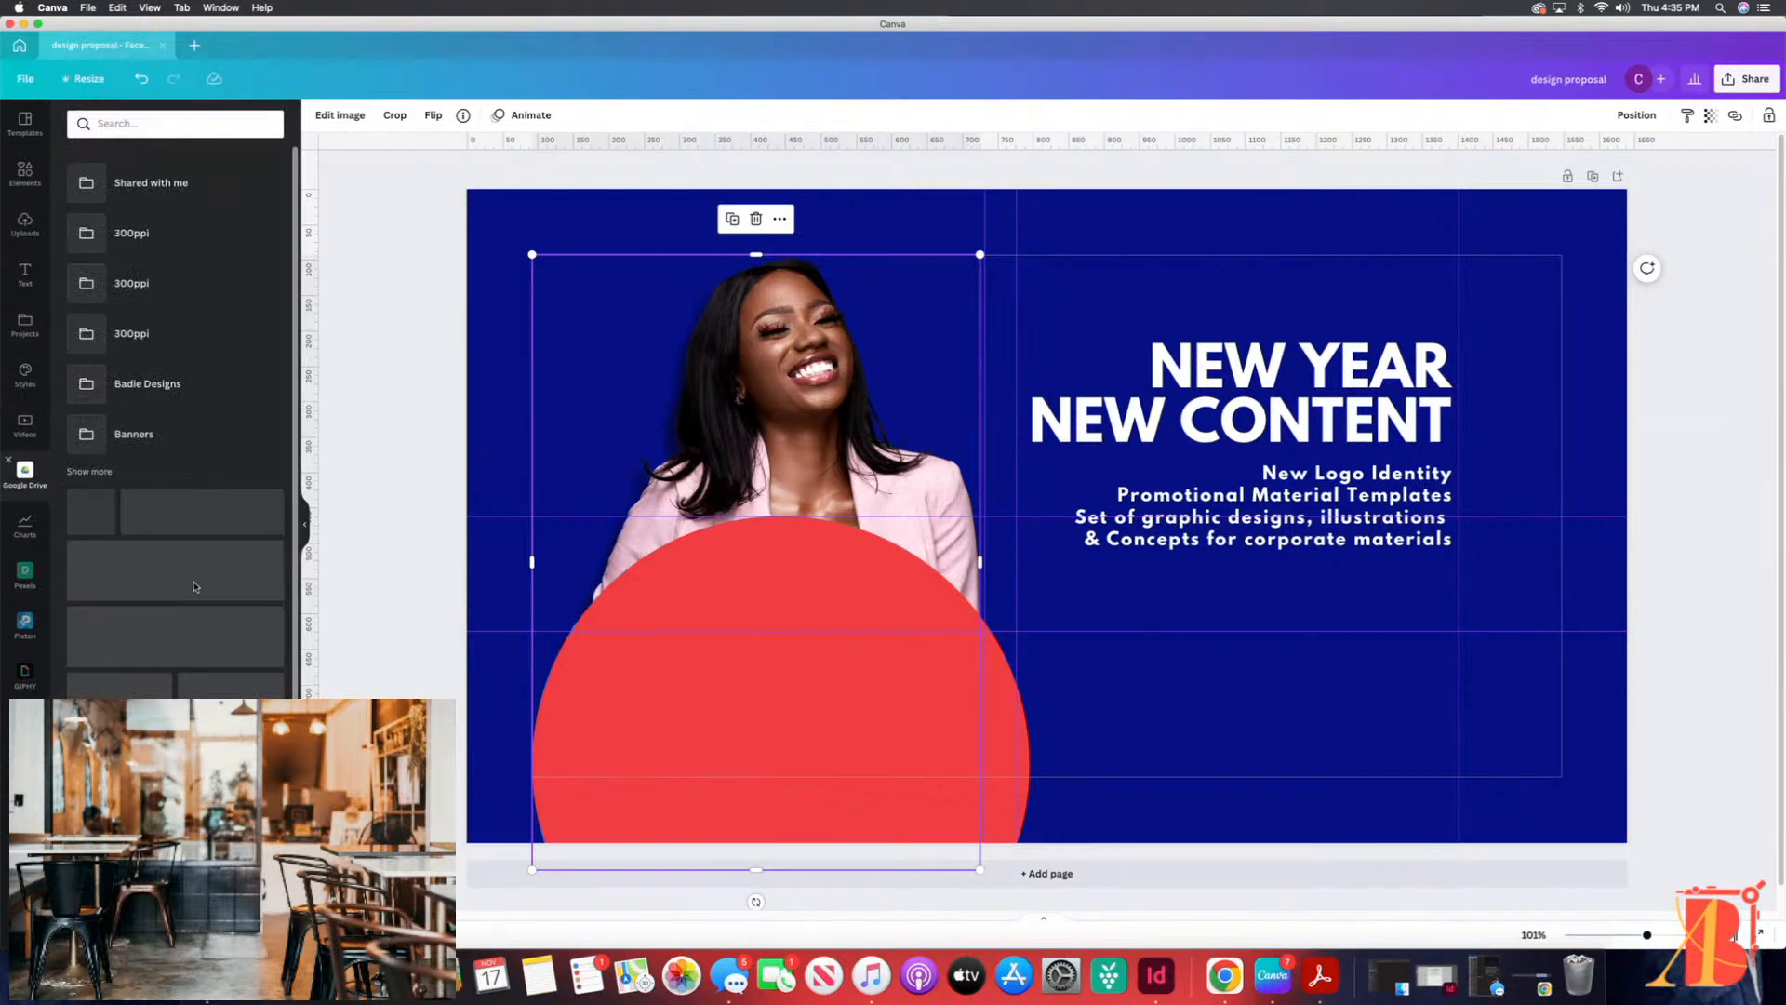
{"action": "scroll", "coordinate": [216, 261], "scroll_direction": "down", "scroll_amount": 5}
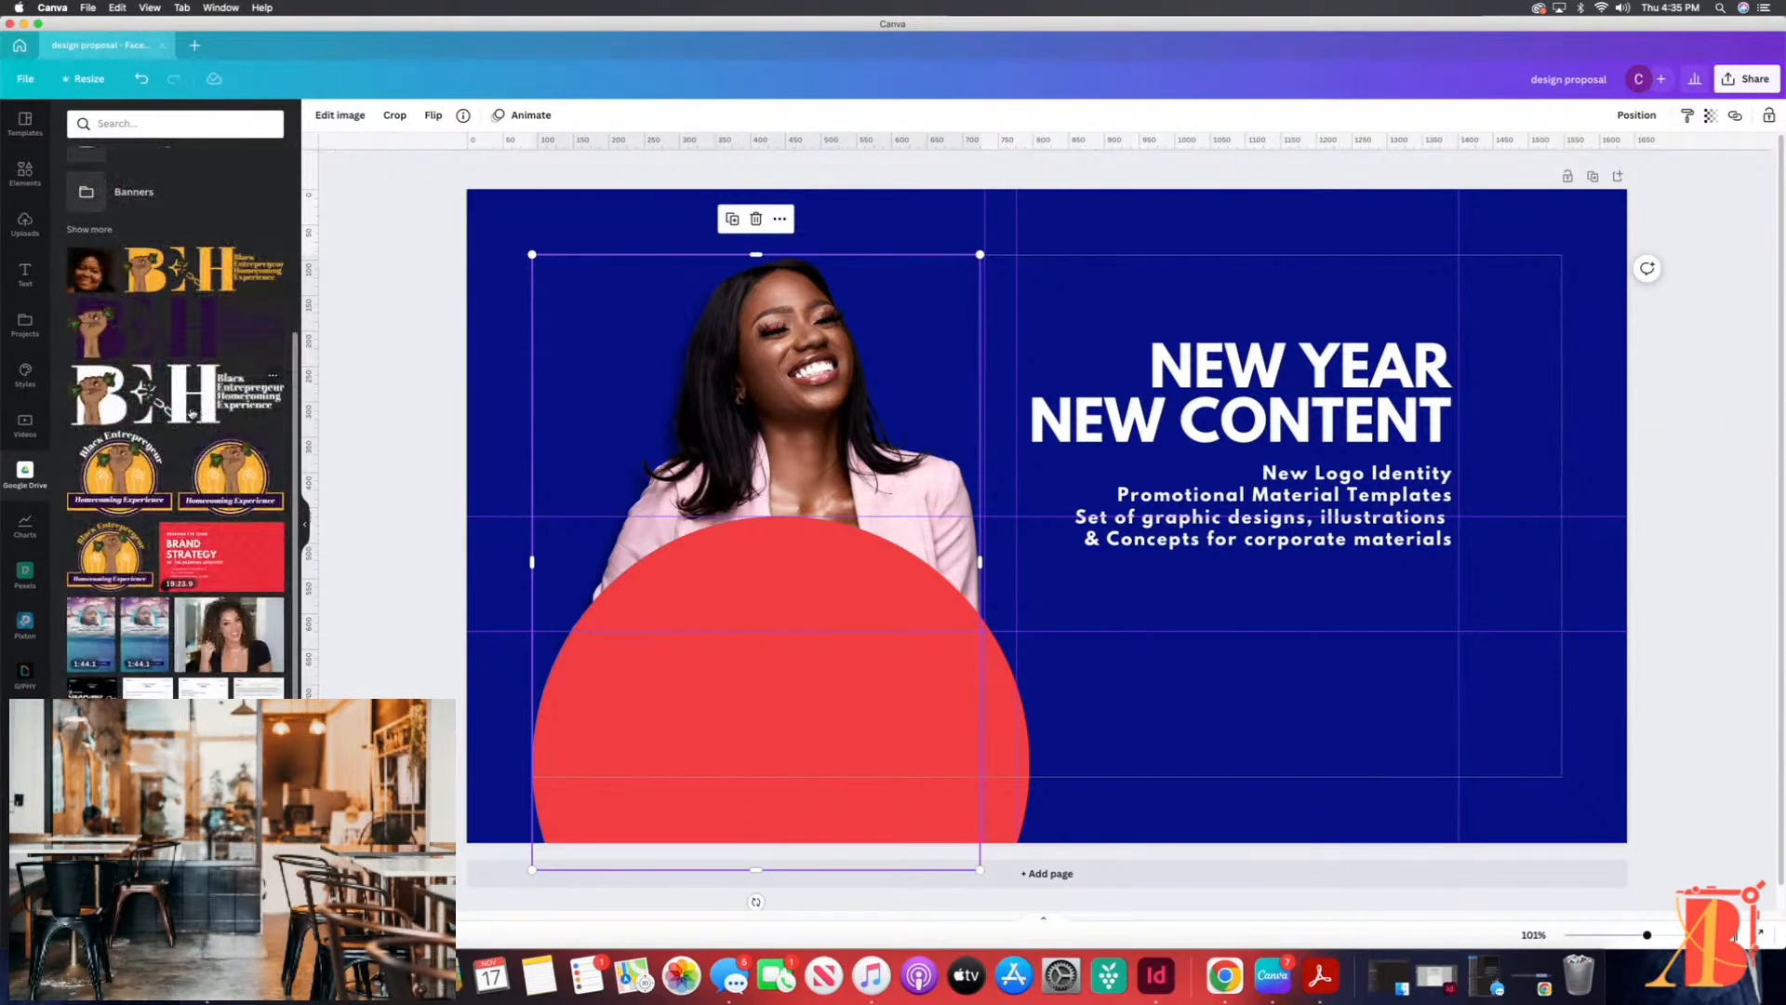
{"action": "scroll", "coordinate": [200, 419], "scroll_direction": "up", "scroll_amount": 3}
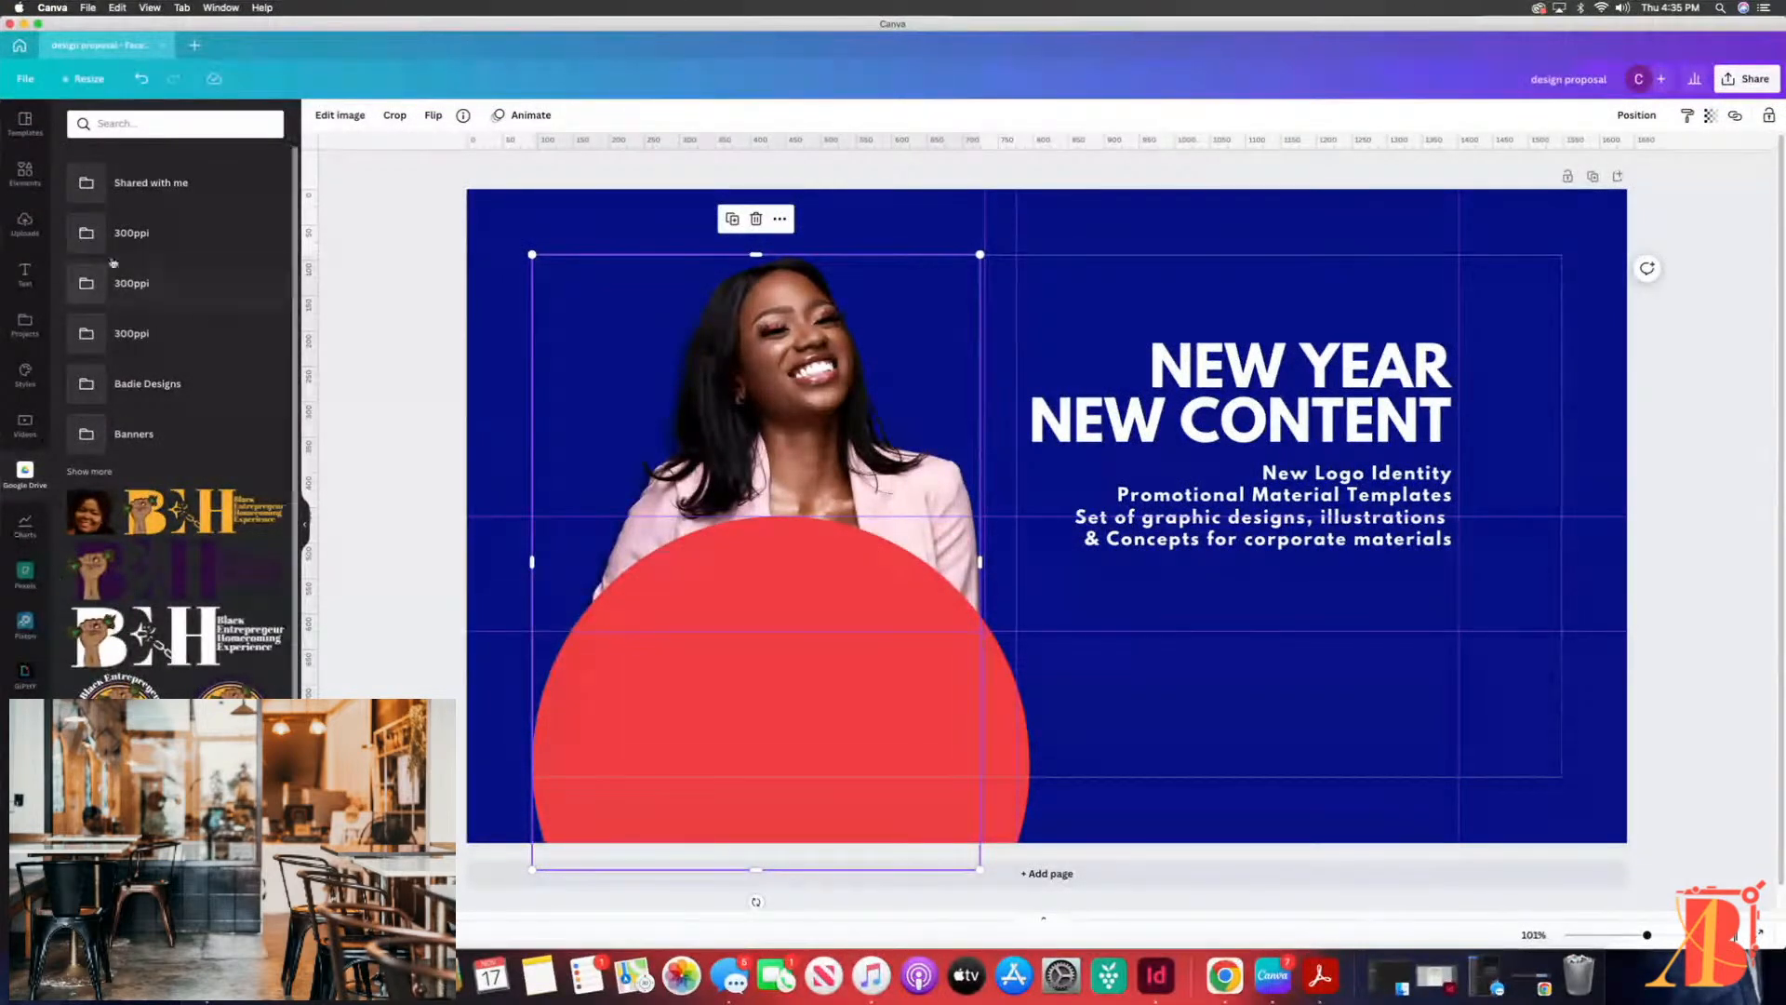
{"action": "left_click", "coordinate": [348, 333]}
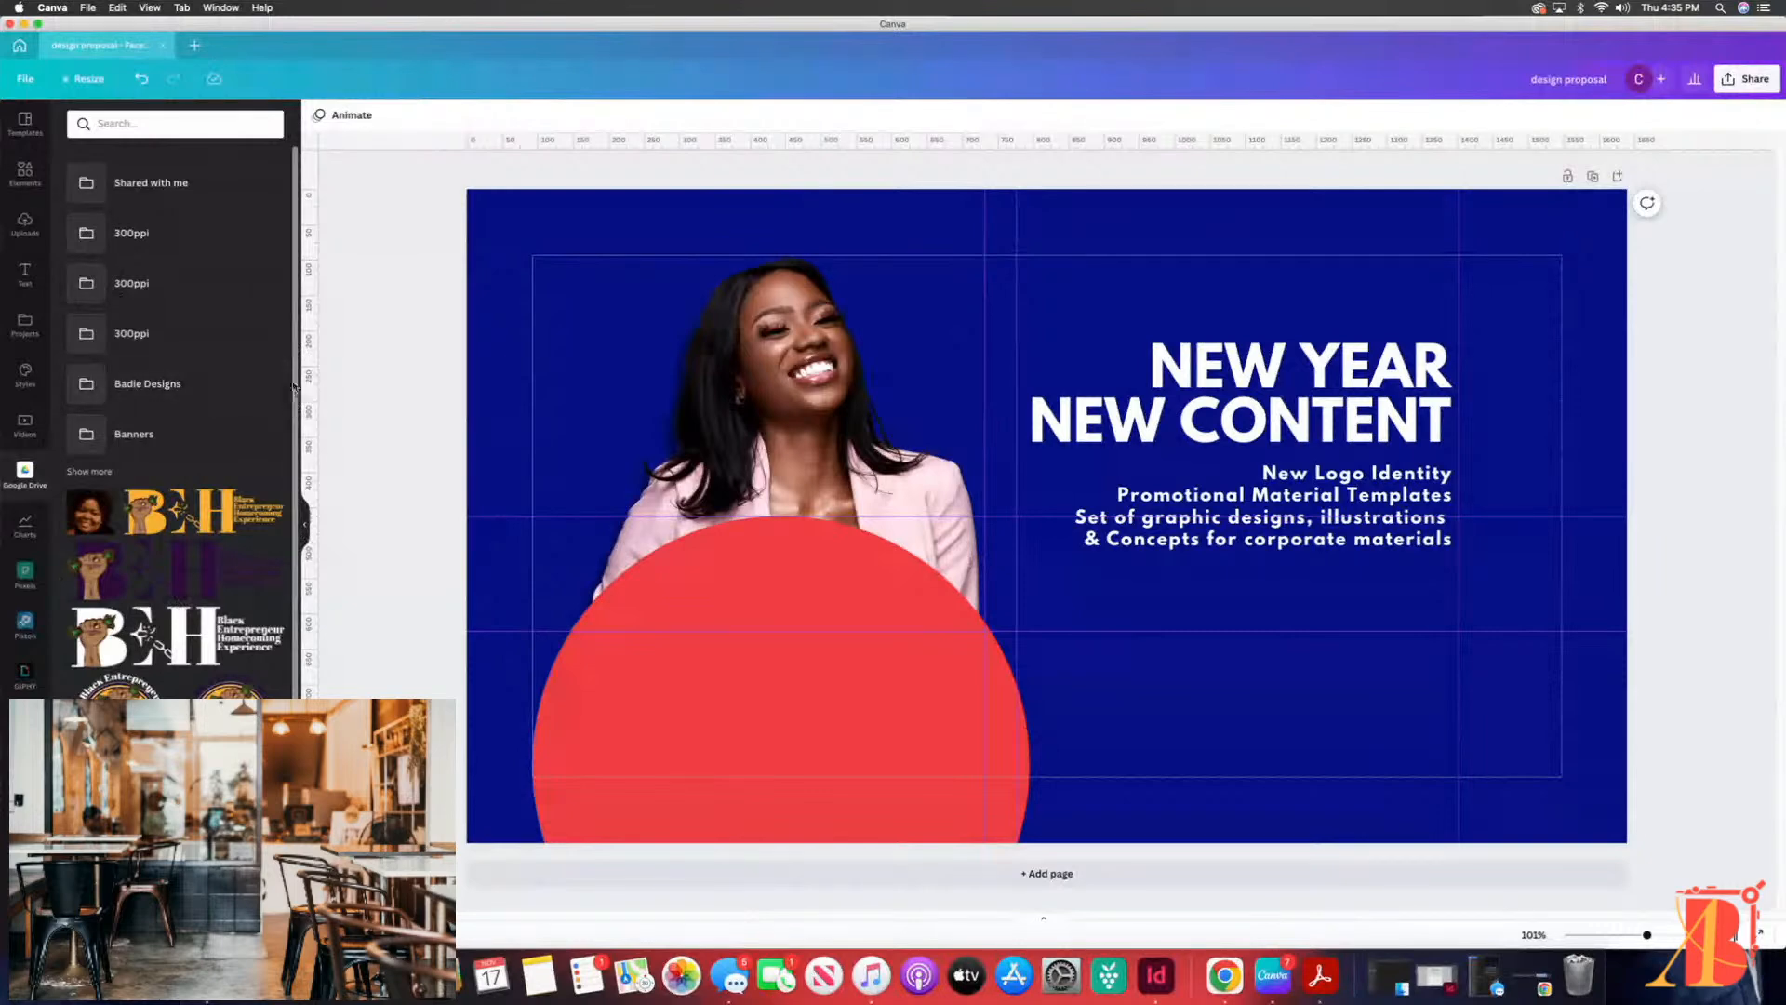
{"action": "left_click", "coordinate": [1206, 275]}
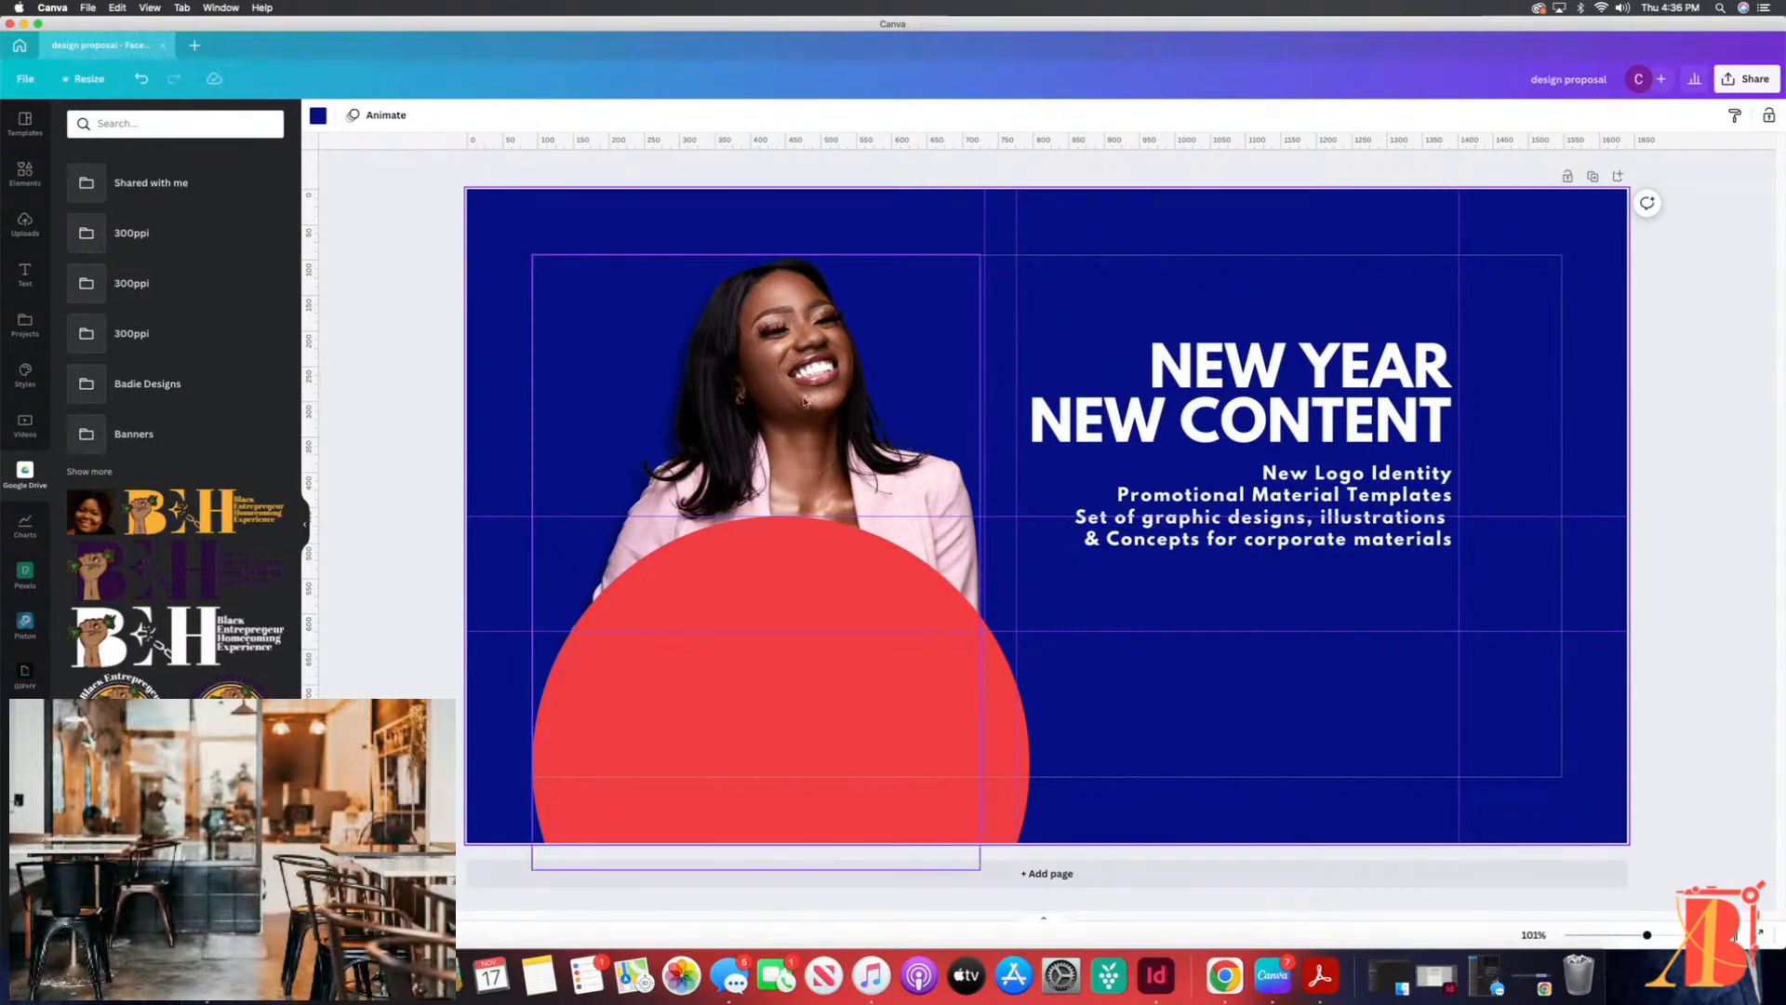
{"action": "left_click", "coordinate": [780, 356]}
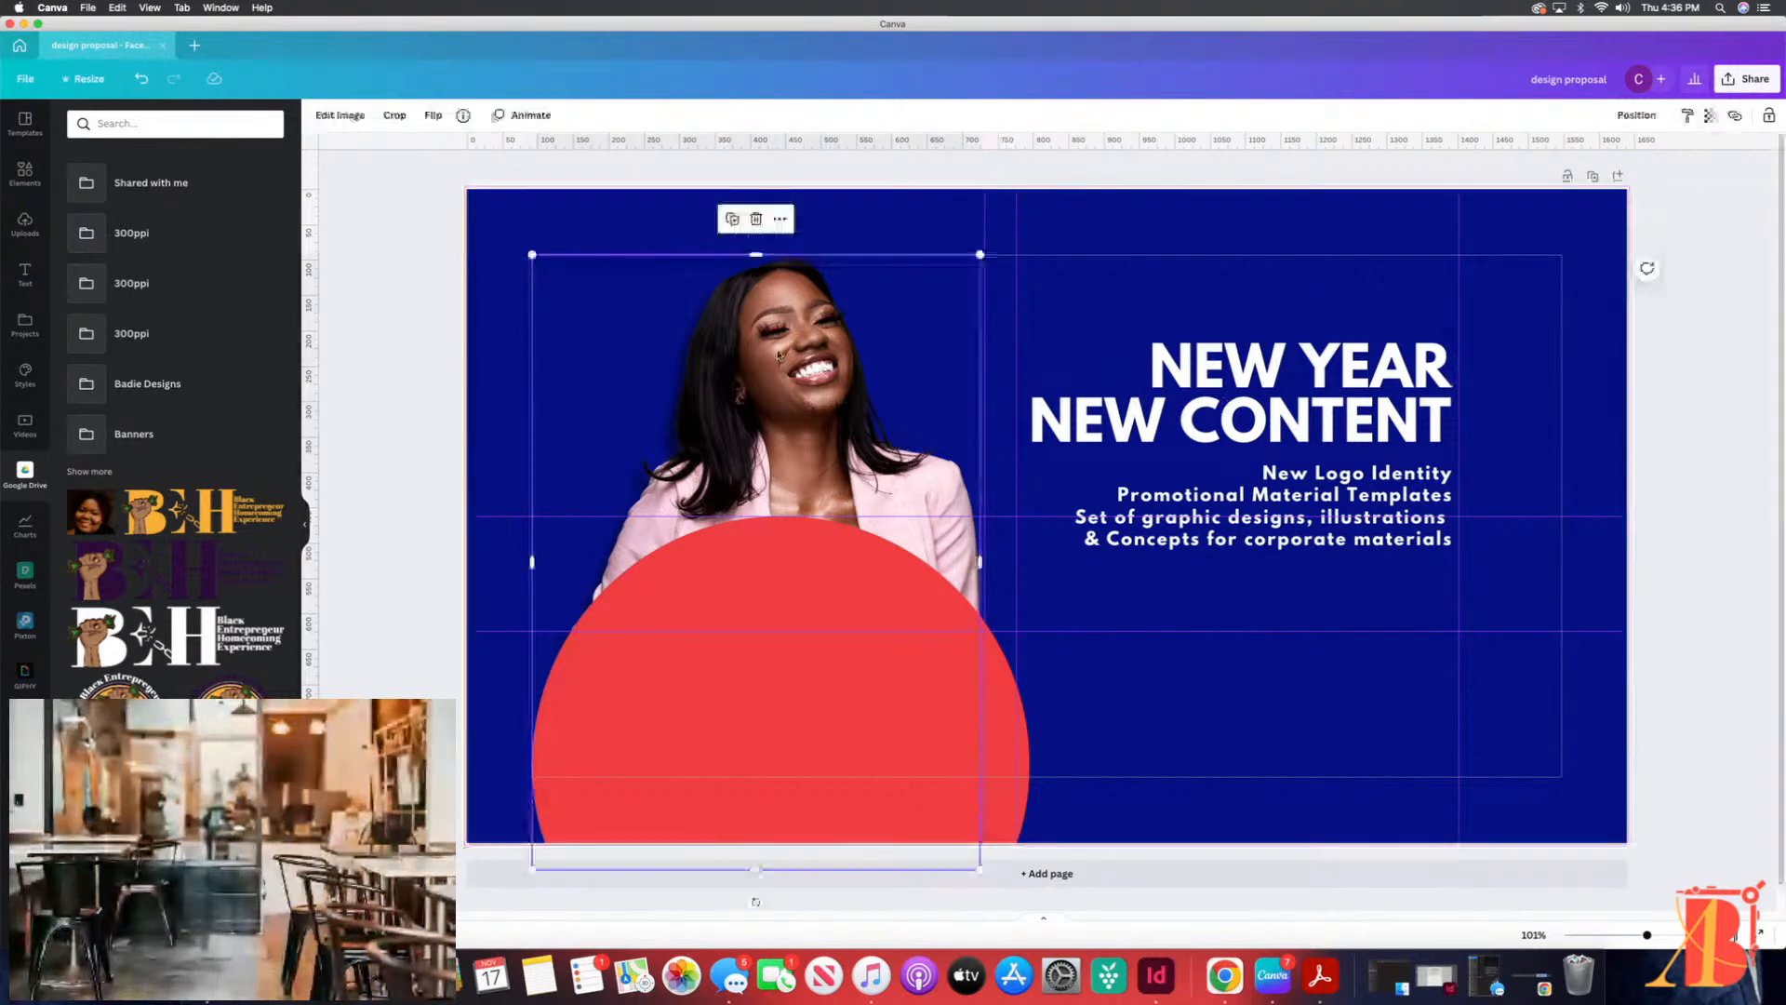
{"action": "left_click", "coordinate": [746, 687]}
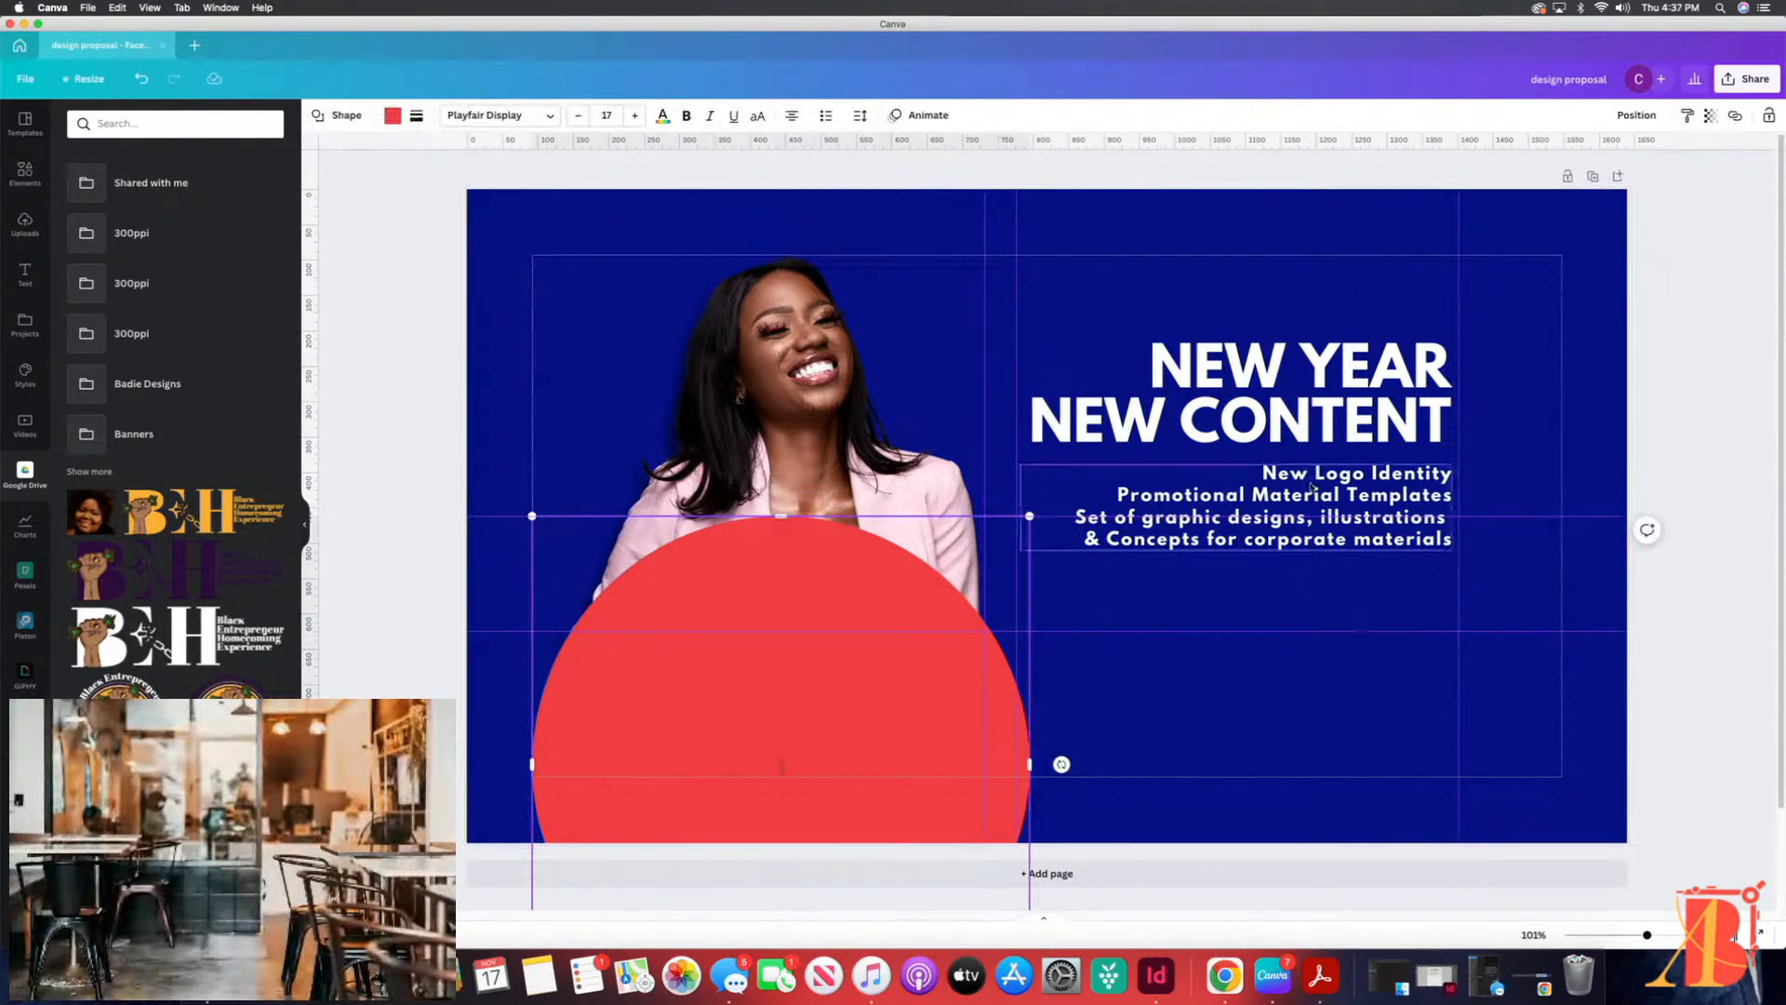
{"action": "left_click", "coordinate": [1371, 491]}
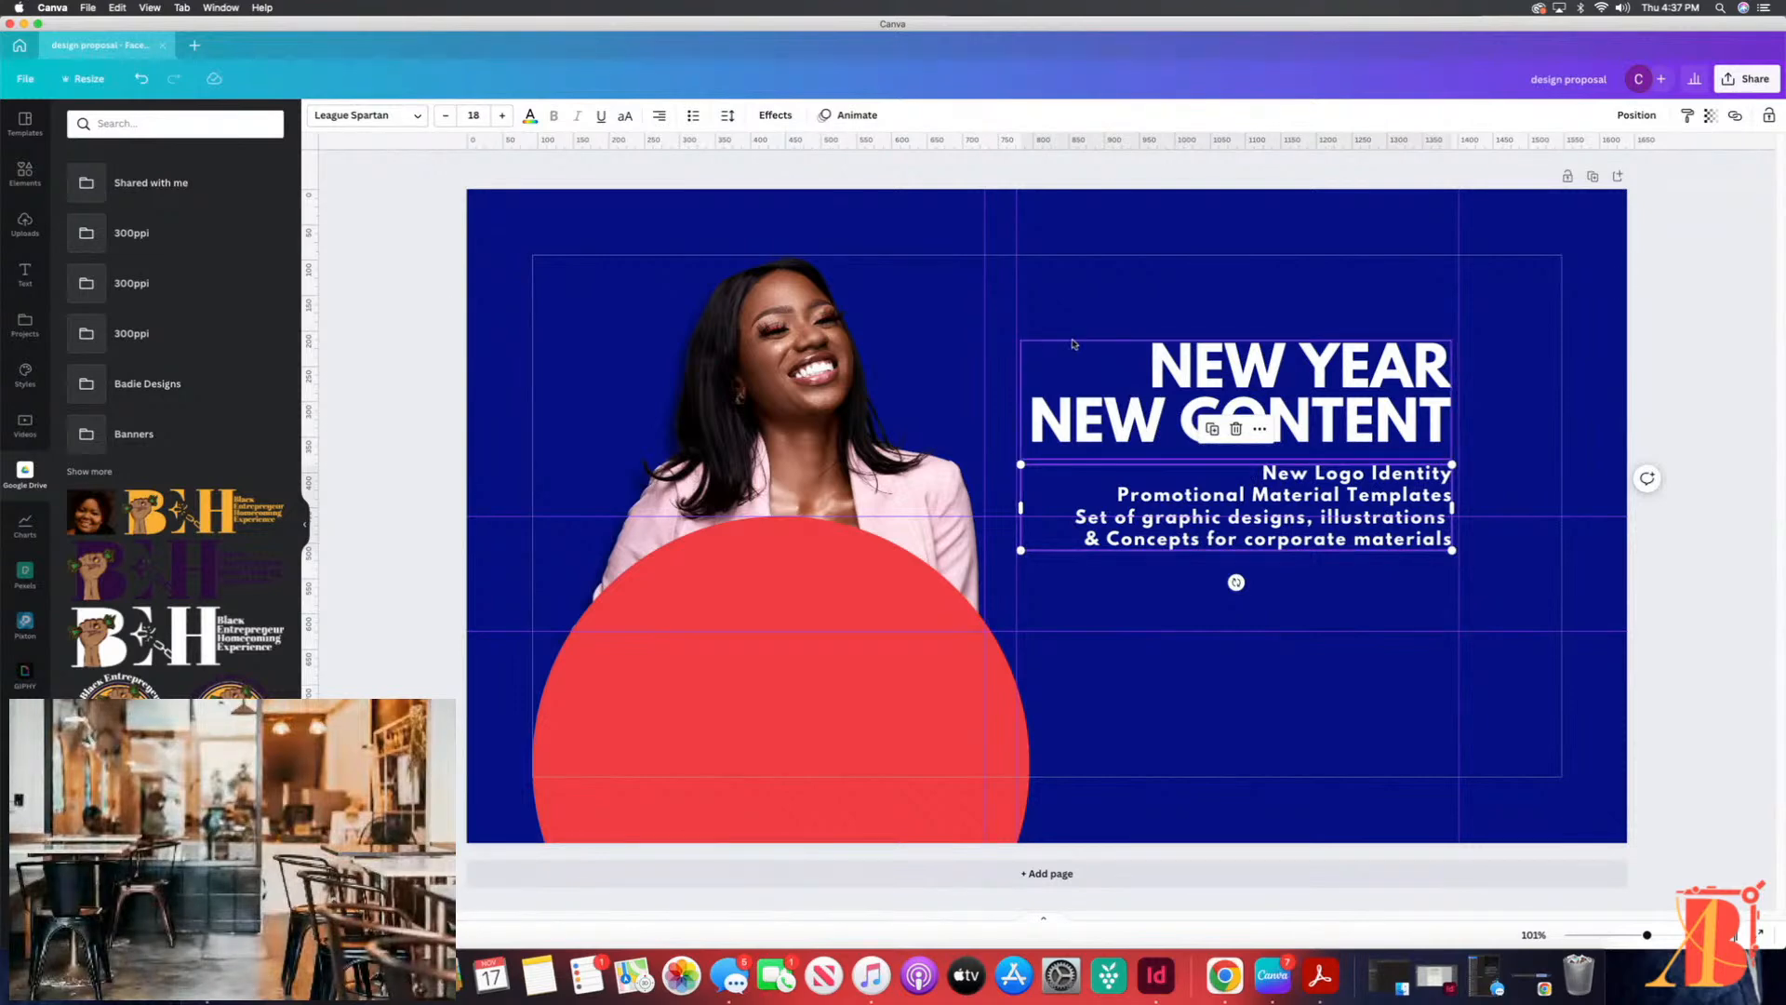
{"action": "left_click", "coordinate": [784, 316]}
{"action": "mouse_move", "coordinate": [789, 316]}
{"action": "left_mouse_down"}
{"action": "mouse_move", "coordinate": [695, 312]}
{"action": "mouse_move", "coordinate": [829, 312]}
{"action": "mouse_move", "coordinate": [763, 310]}
{"action": "mouse_move", "coordinate": [787, 310]}
{"action": "left_mouse_up"}
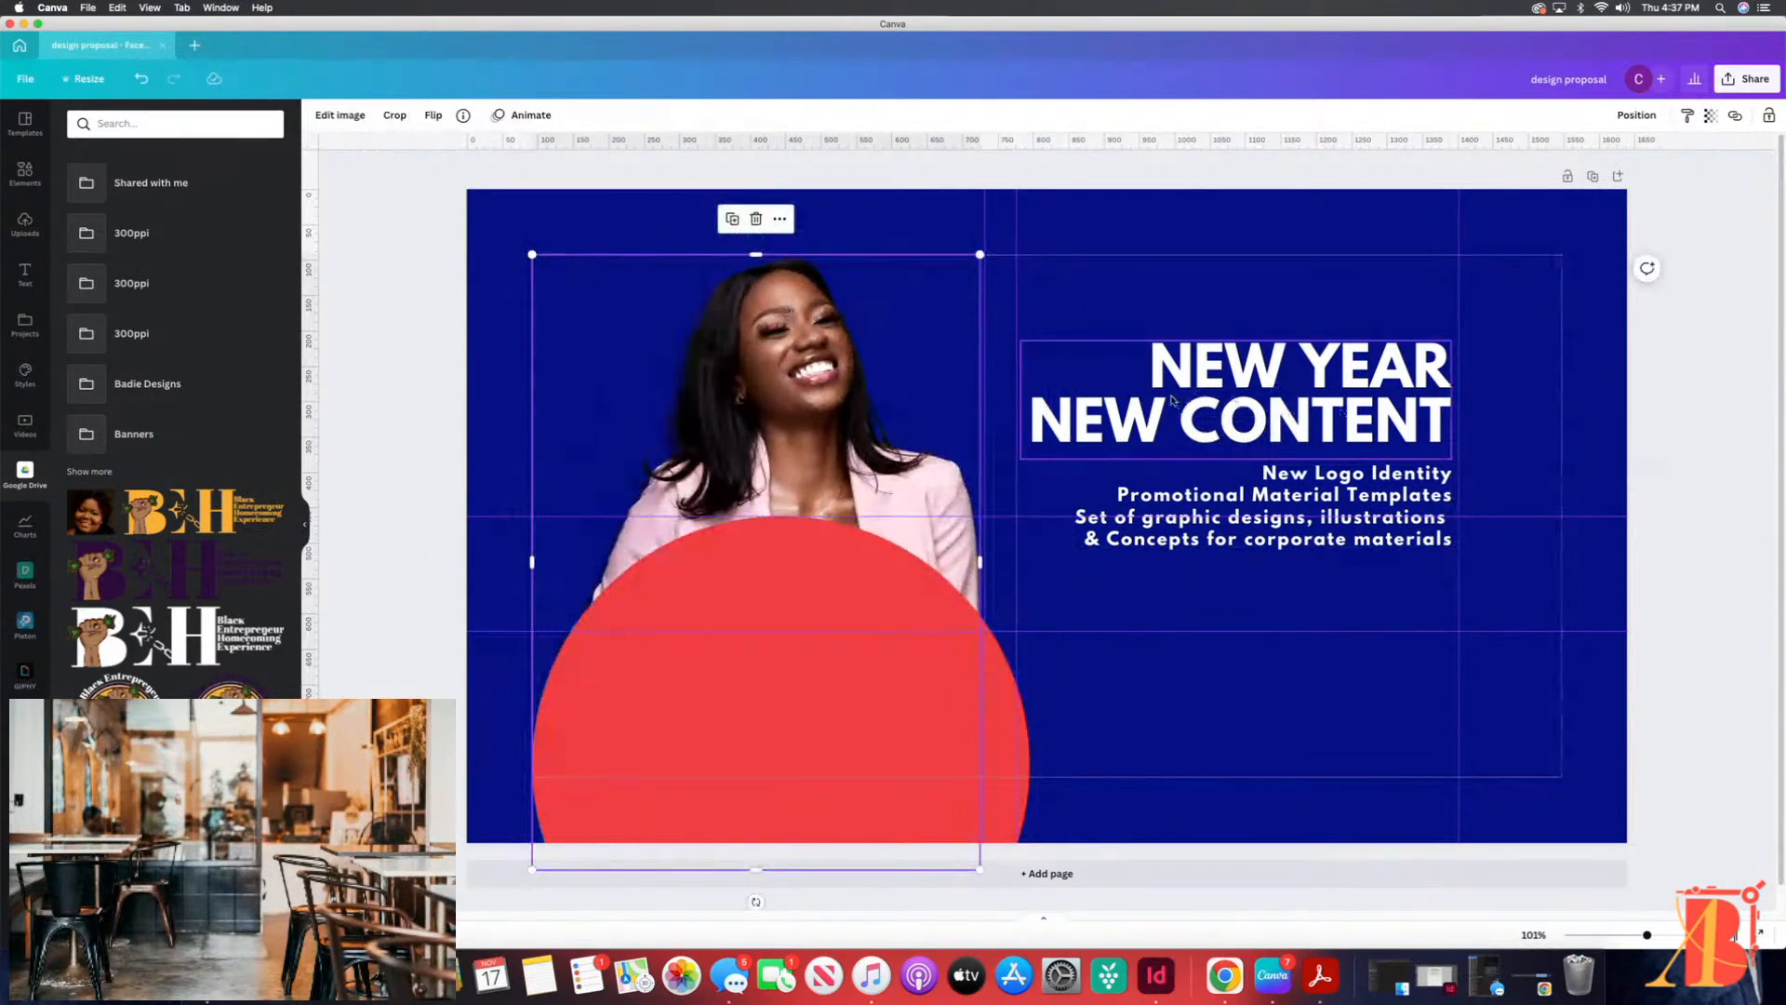
Step: Add a square shape from the recently used elements to the cover
{"action": "left_click", "coordinate": [1180, 297]}
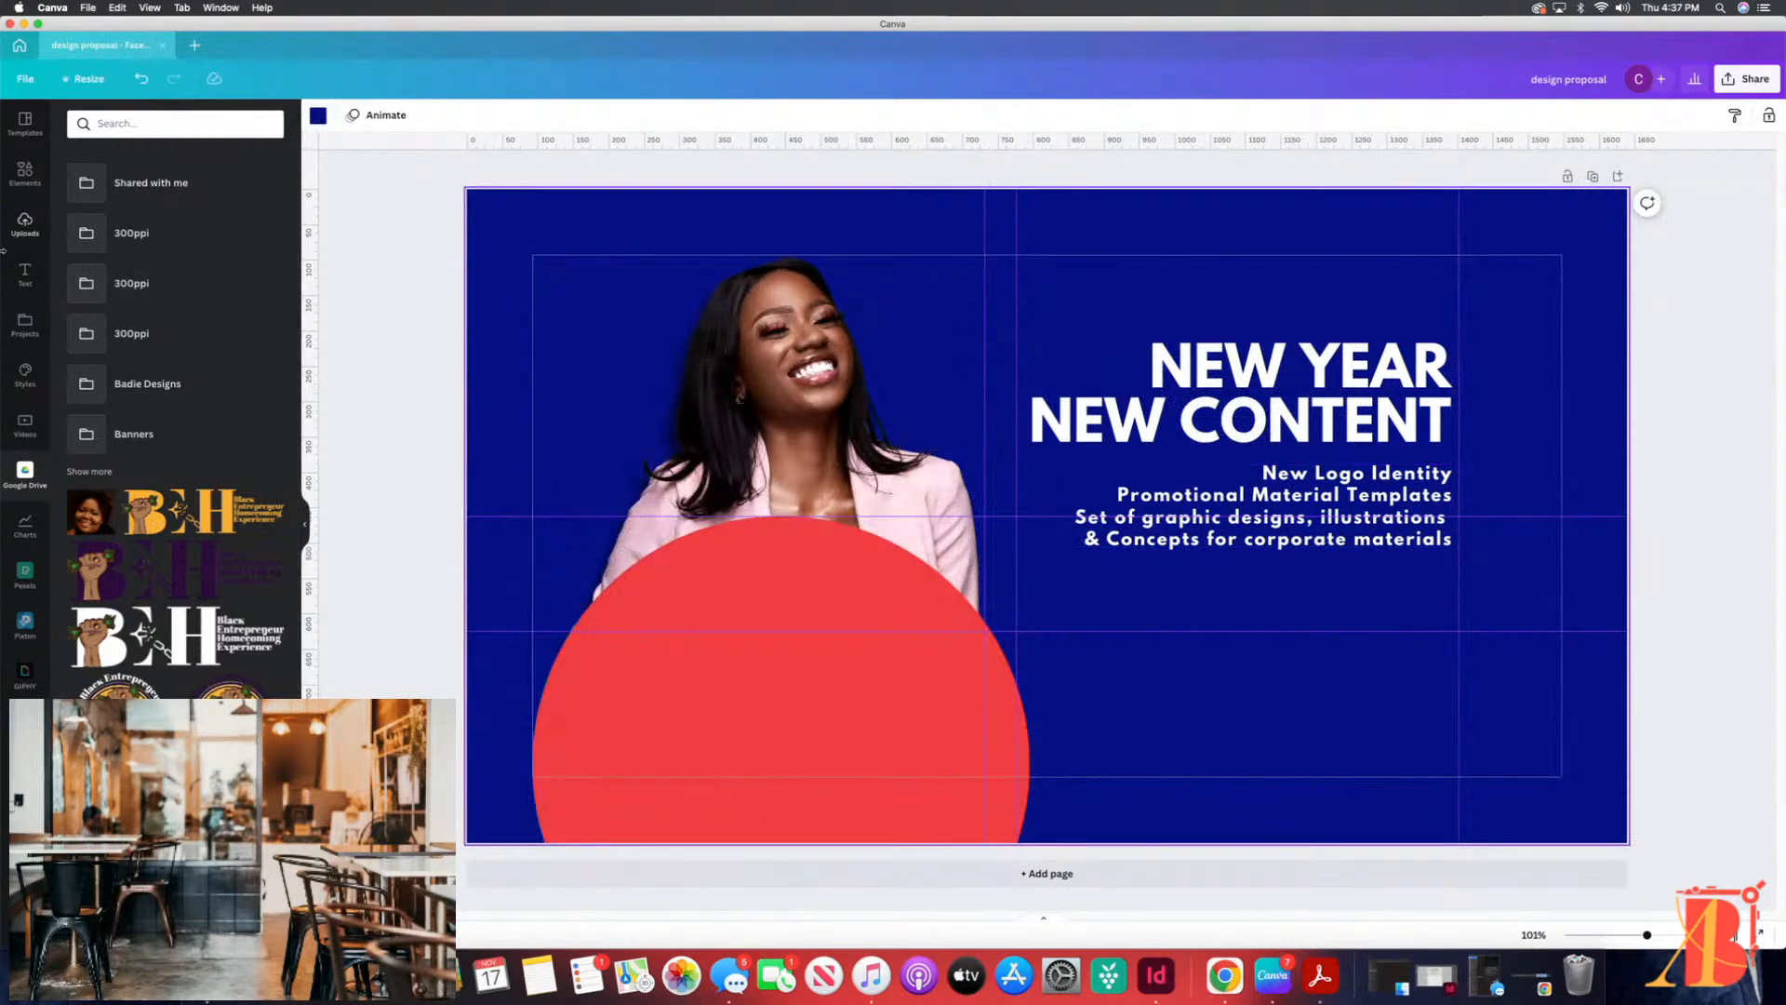
{"action": "left_click", "coordinate": [24, 174]}
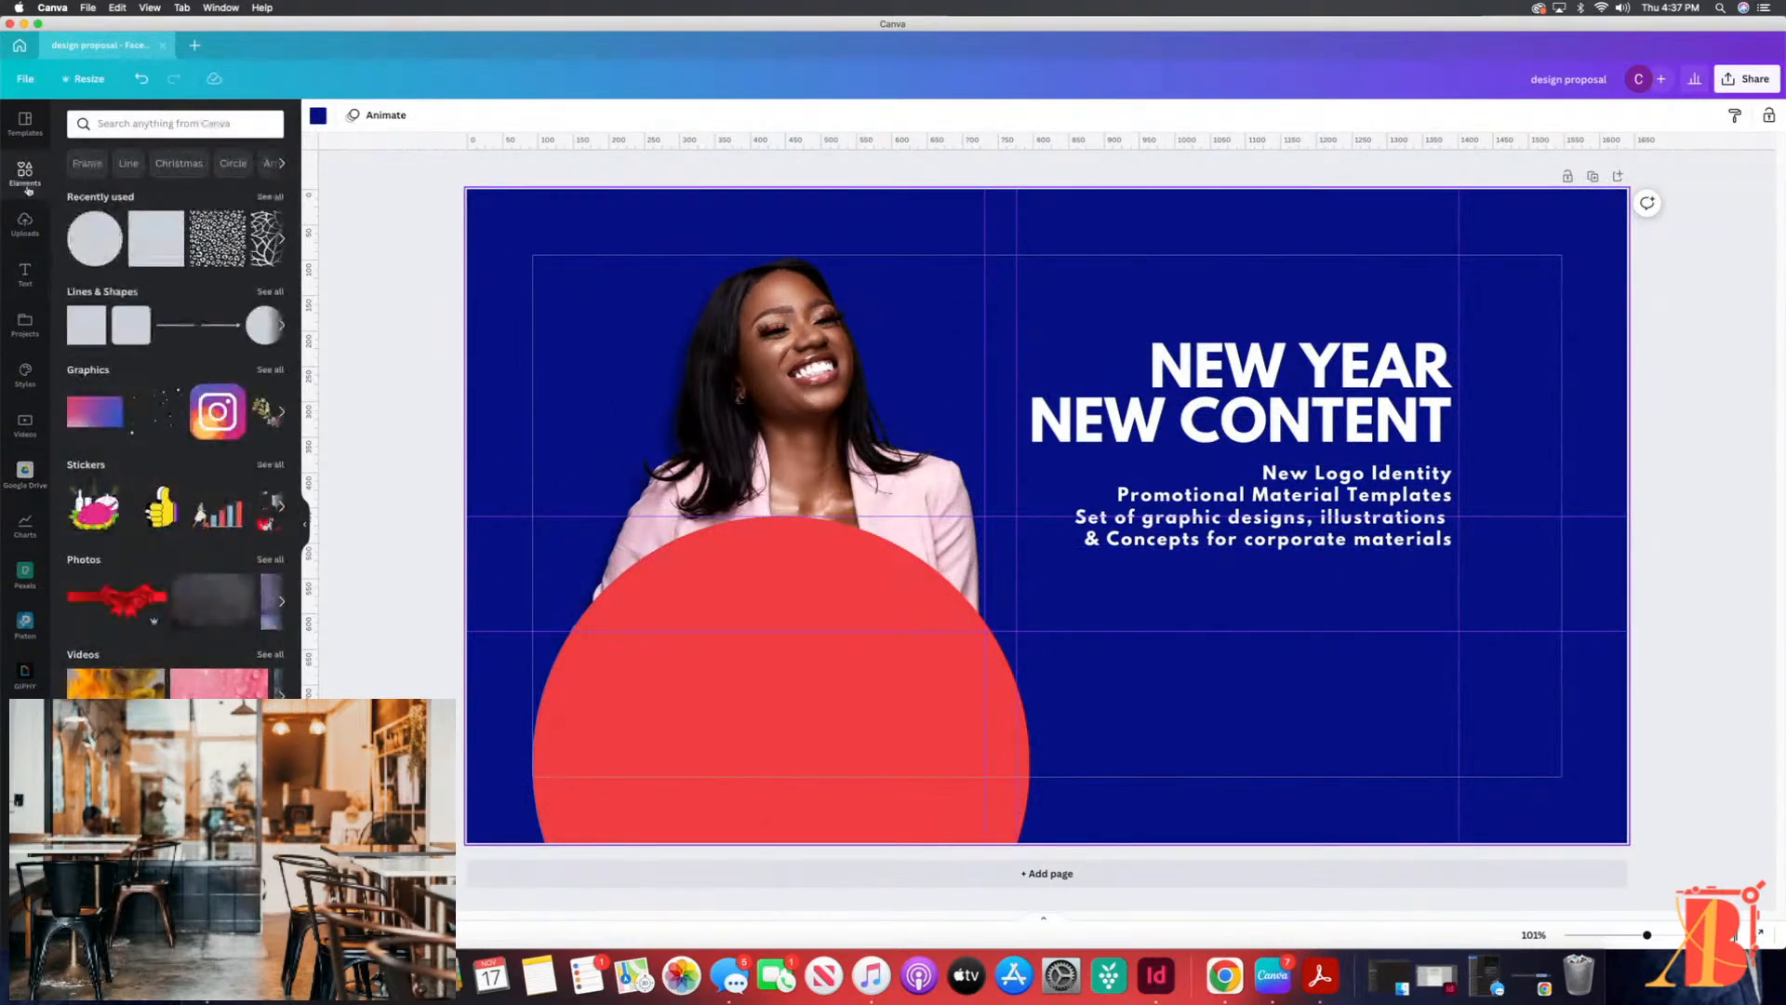
{"action": "left_click", "coordinate": [156, 242]}
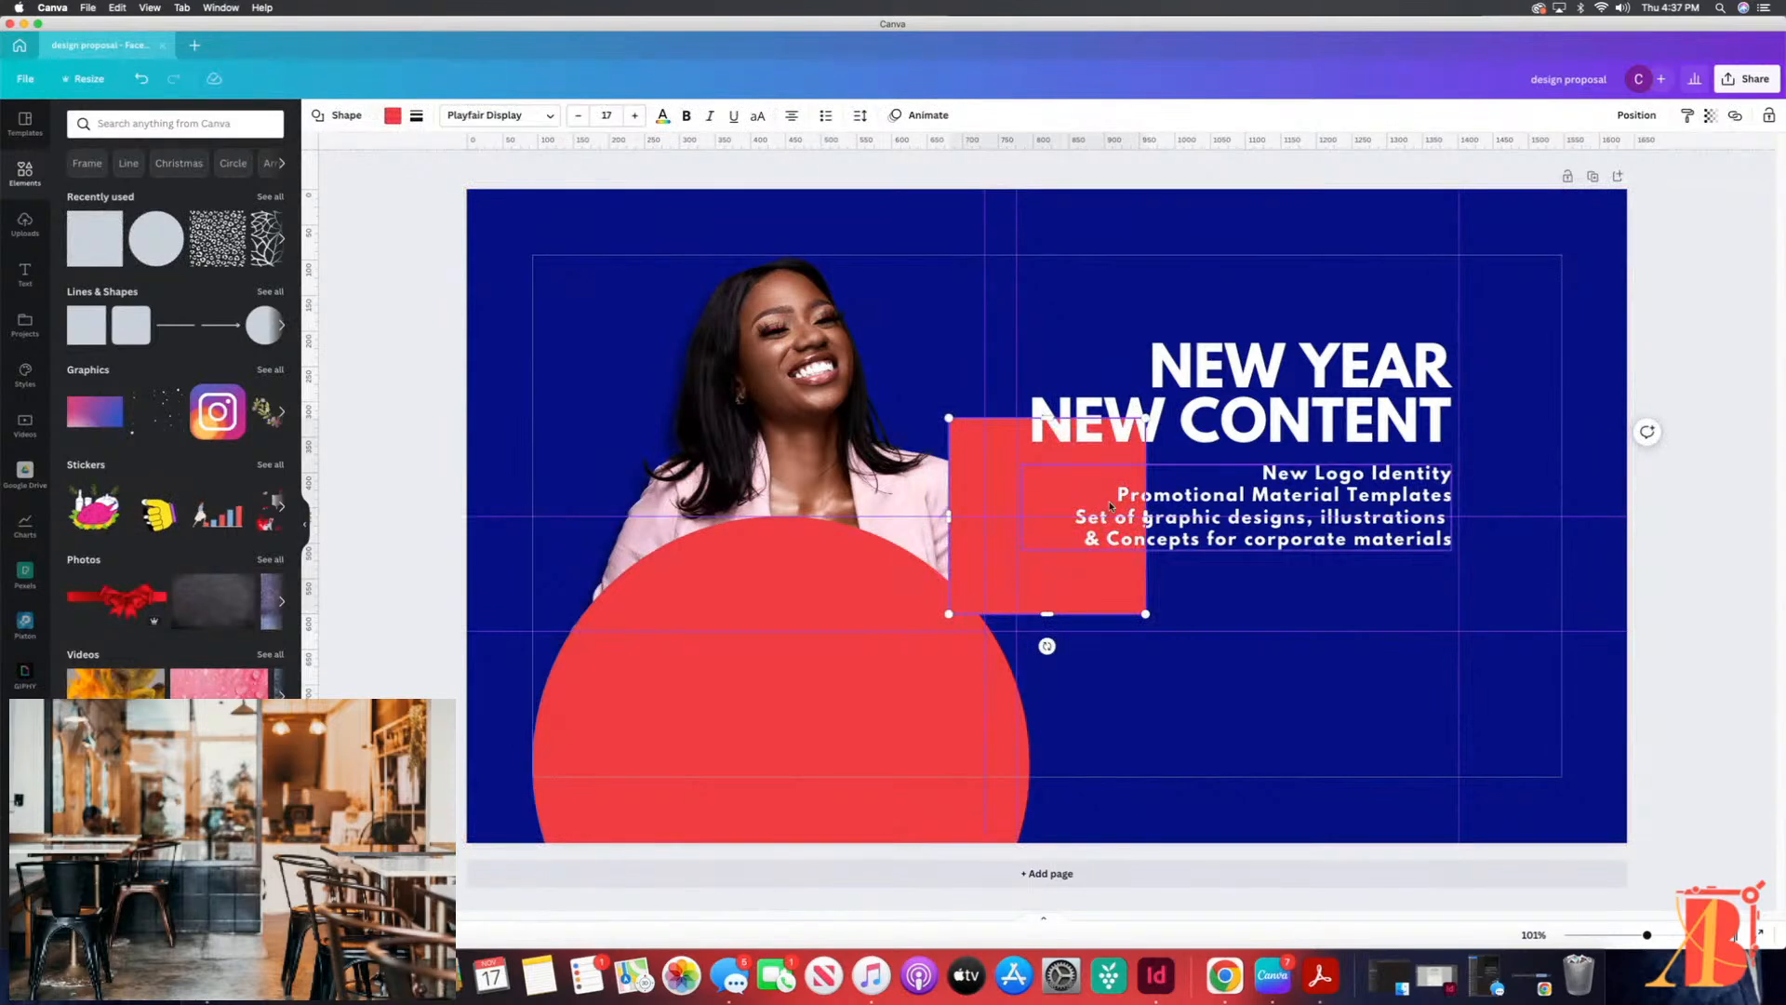
Step: Flatten the red square into a narrow bar and place it beneath the description text
{"action": "left_click_drag", "start_coordinate": [1048, 417], "coordinate": [1356, 590]}
{"action": "left_click", "coordinate": [1195, 602]}
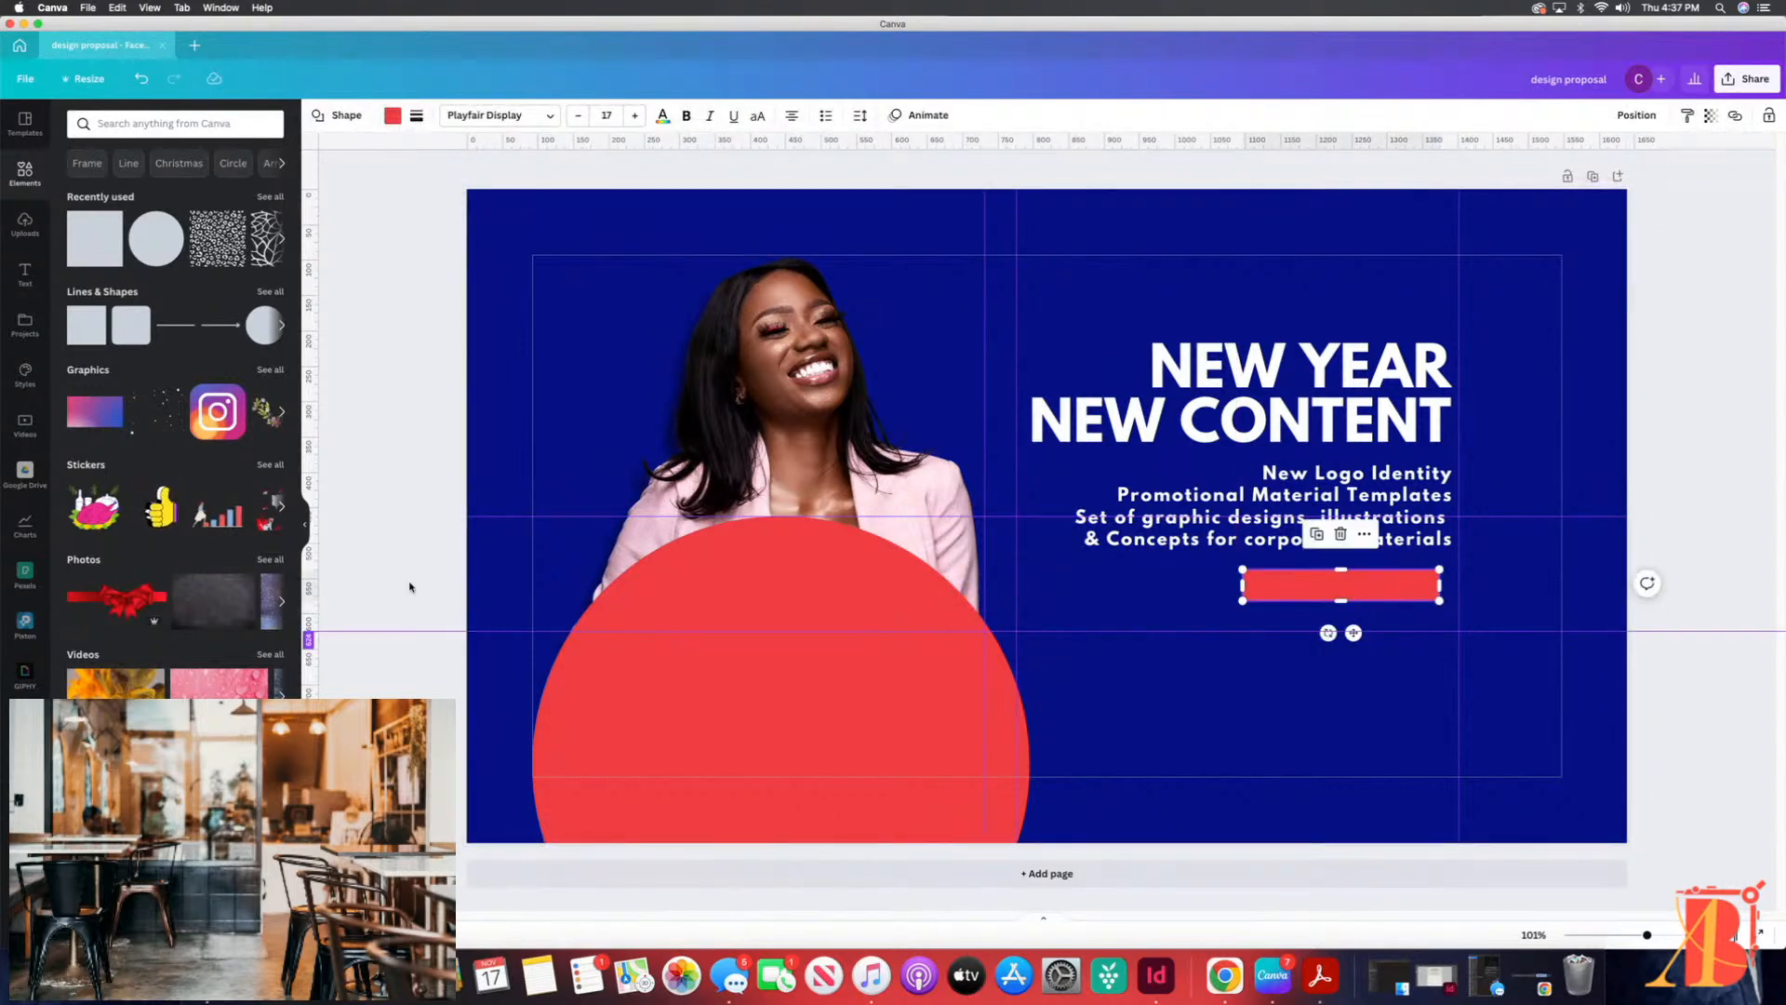
{"action": "left_click", "coordinate": [159, 121]}
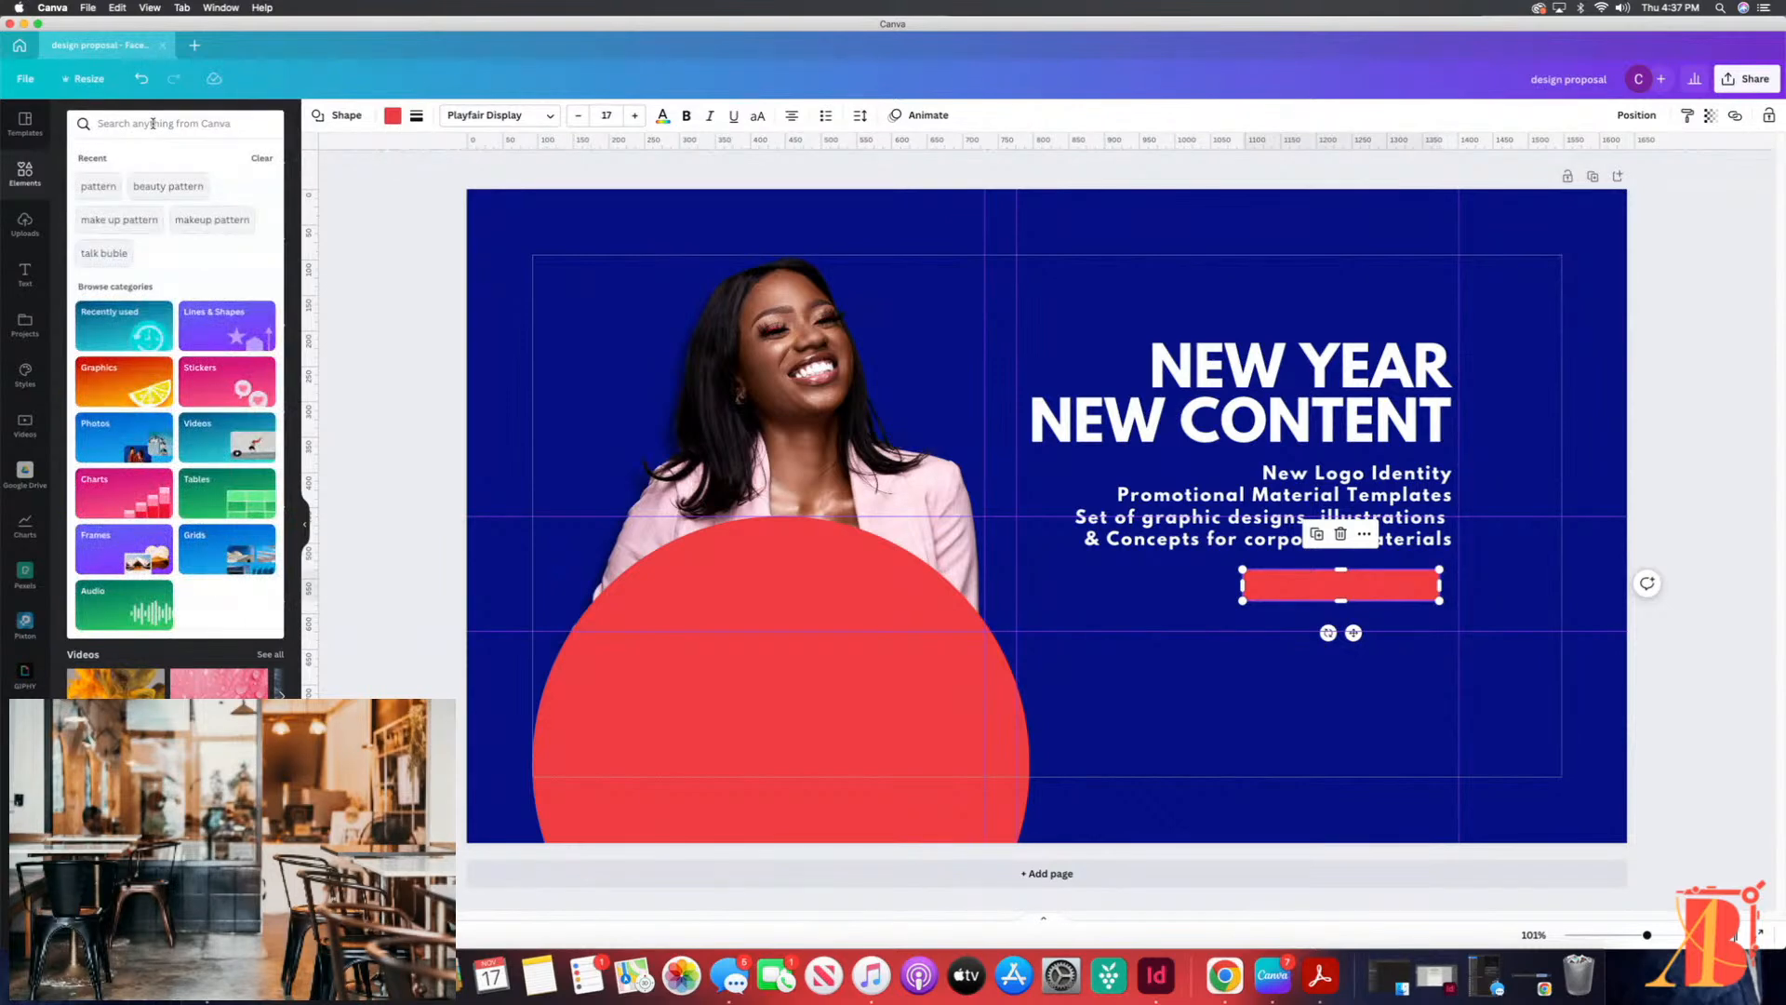
{"action": "type", "text": "arrow"}
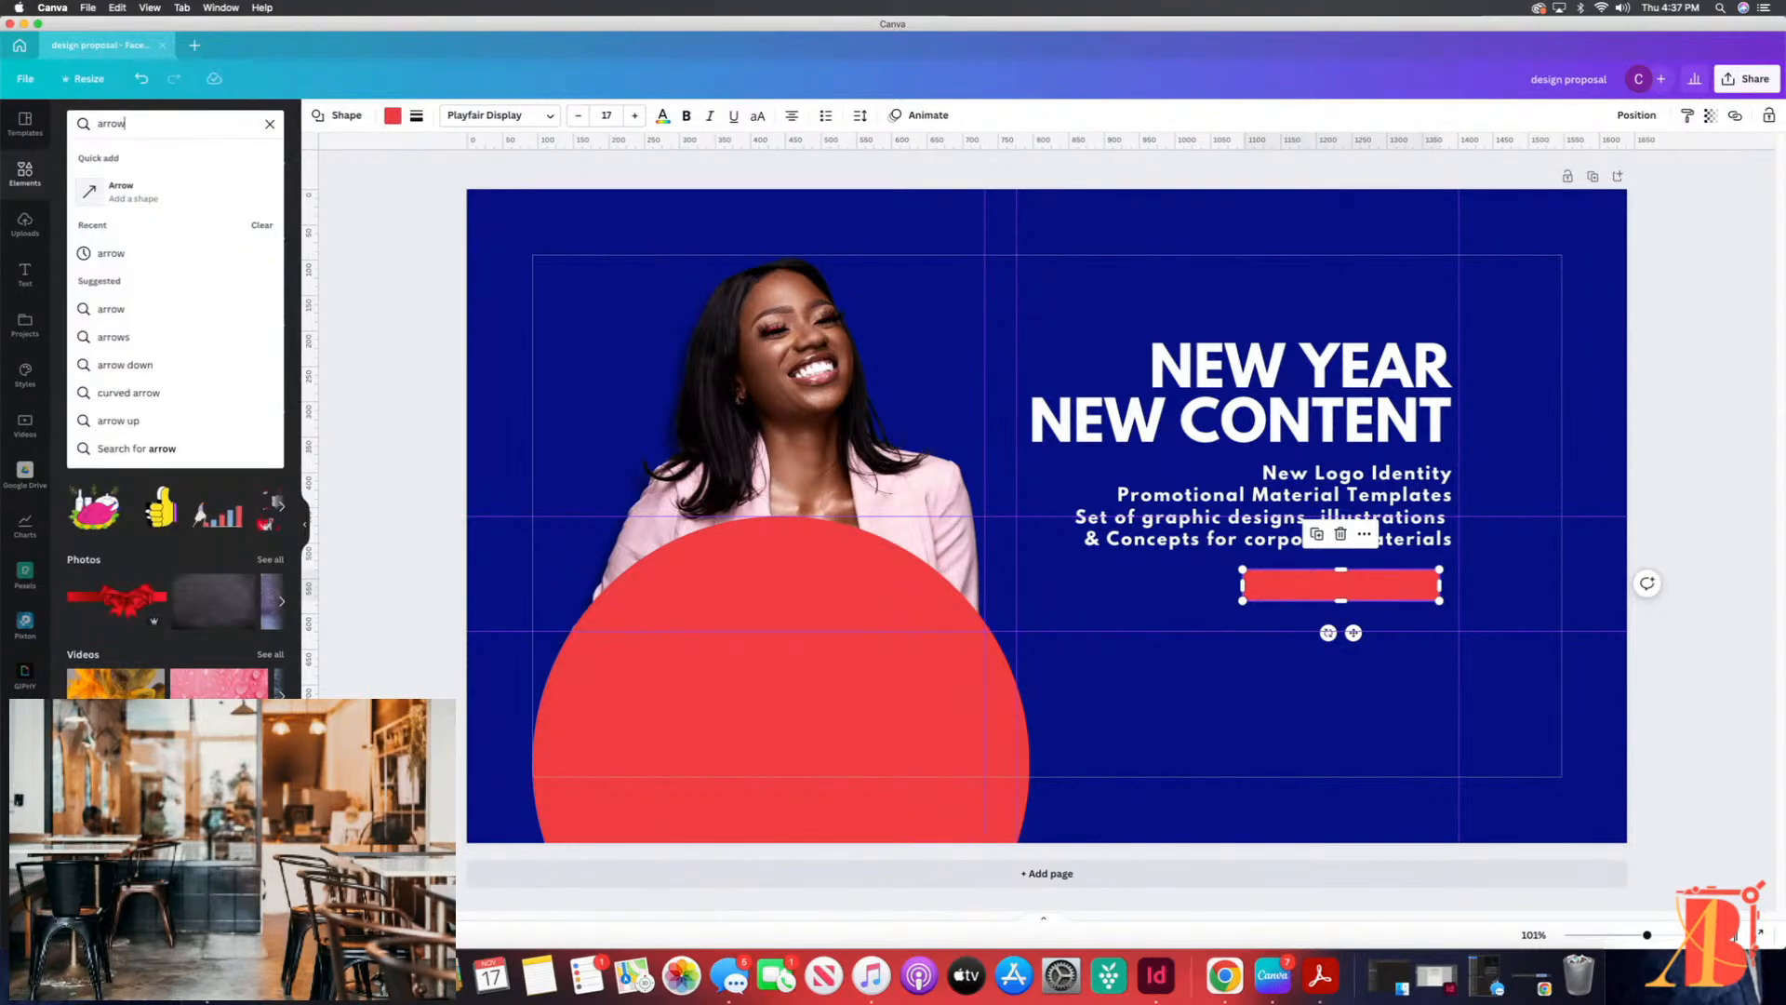
{"action": "left_click", "coordinate": [99, 197]}
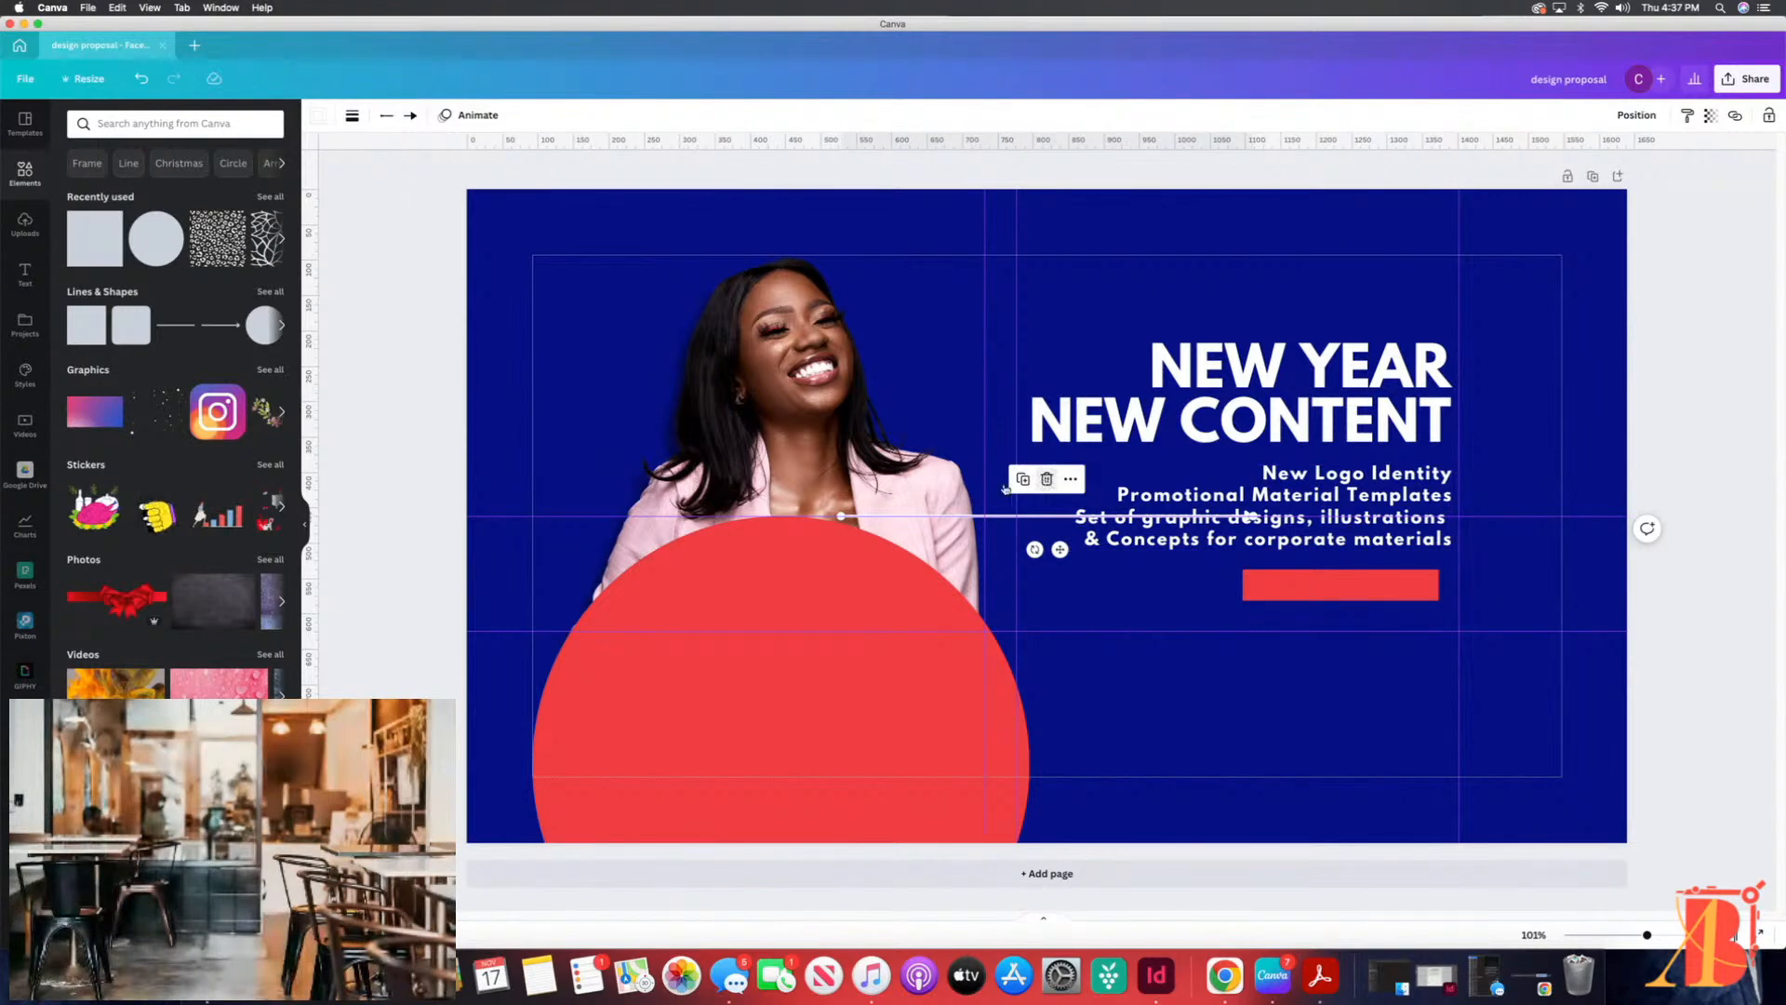
{"action": "left_click", "coordinate": [1044, 478]}
Step: Search the elements for "arrow", show all matching graphics and add the thin S-curved arrow to the cover
{"action": "left_click", "coordinate": [134, 123]}
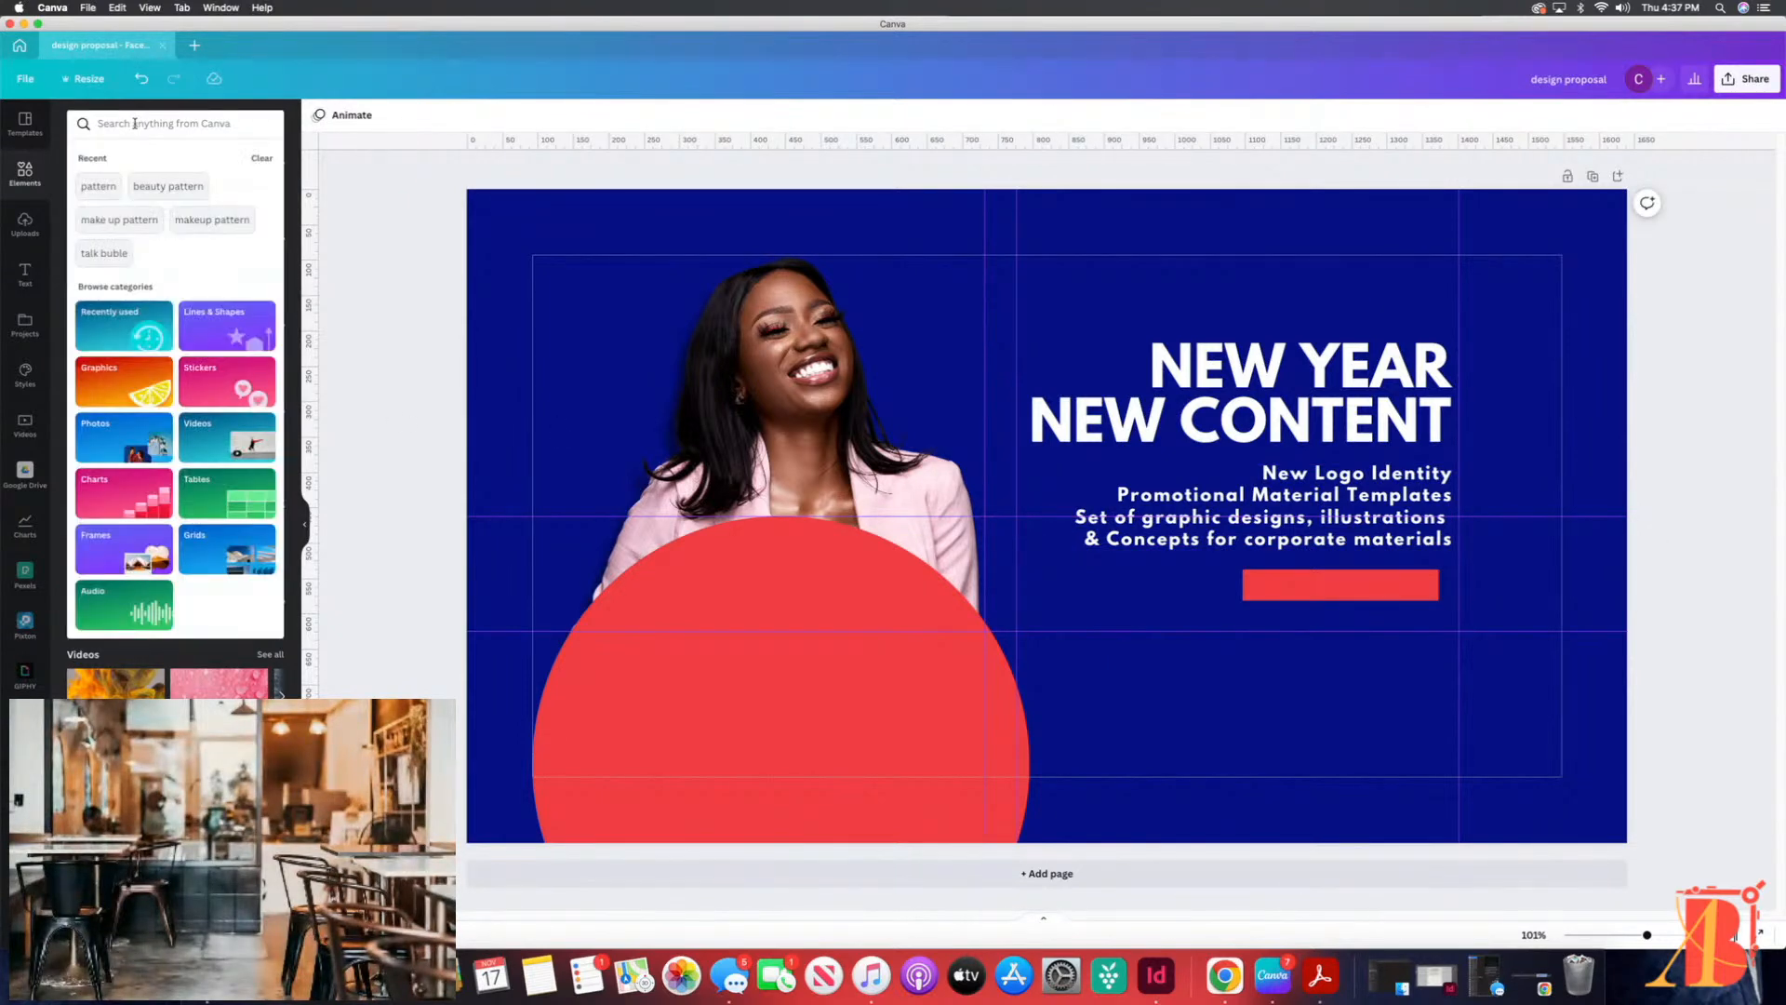
{"action": "type", "text": "arr"}
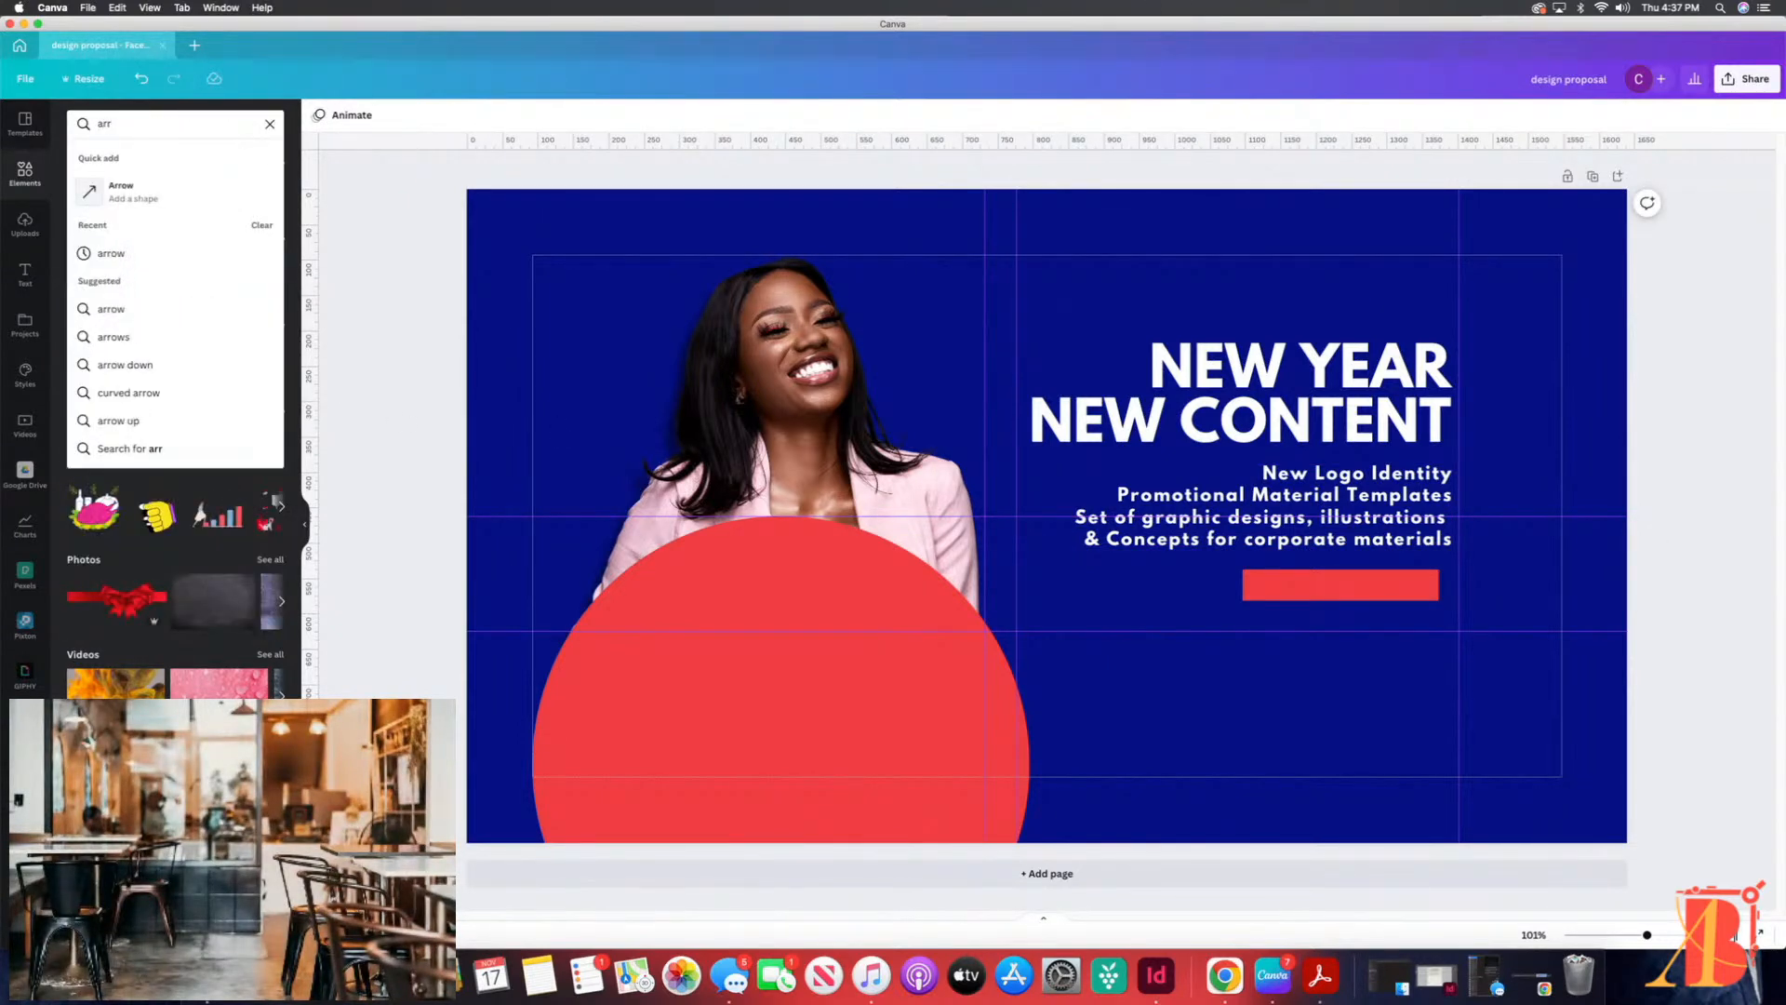
{"action": "type", "text": "ow"}
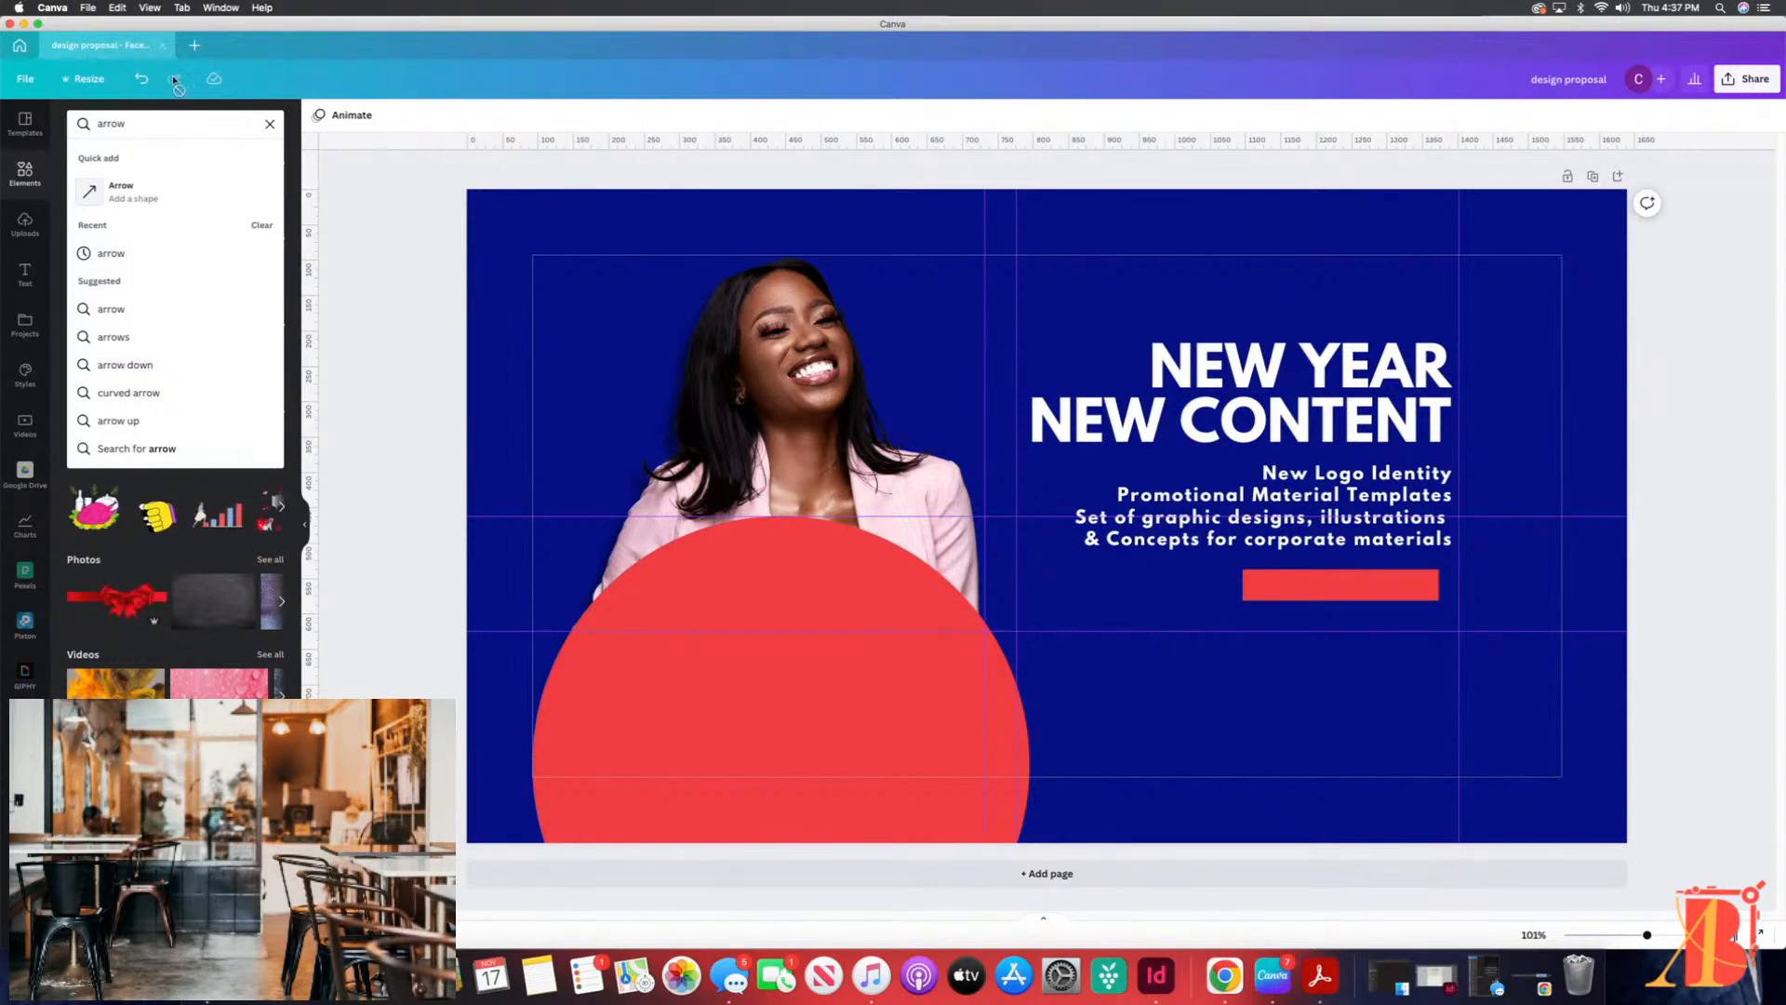
{"action": "left_click", "coordinate": [131, 254]}
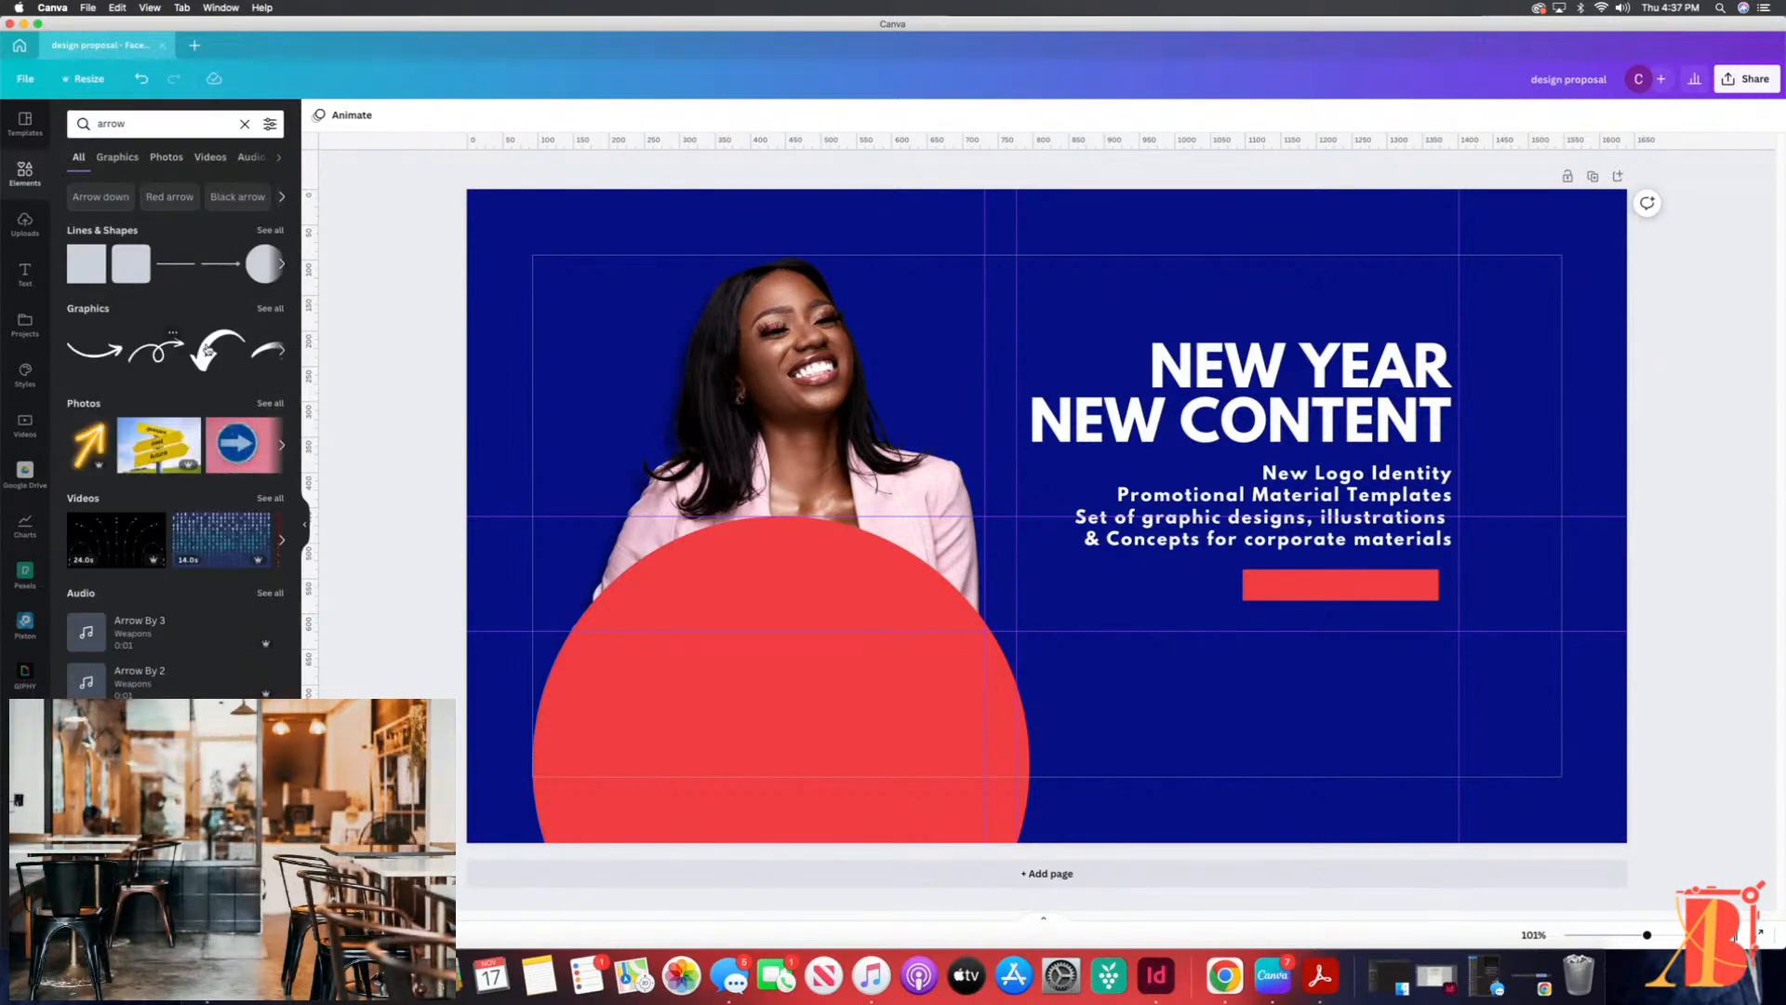
{"action": "left_click", "coordinate": [271, 309]}
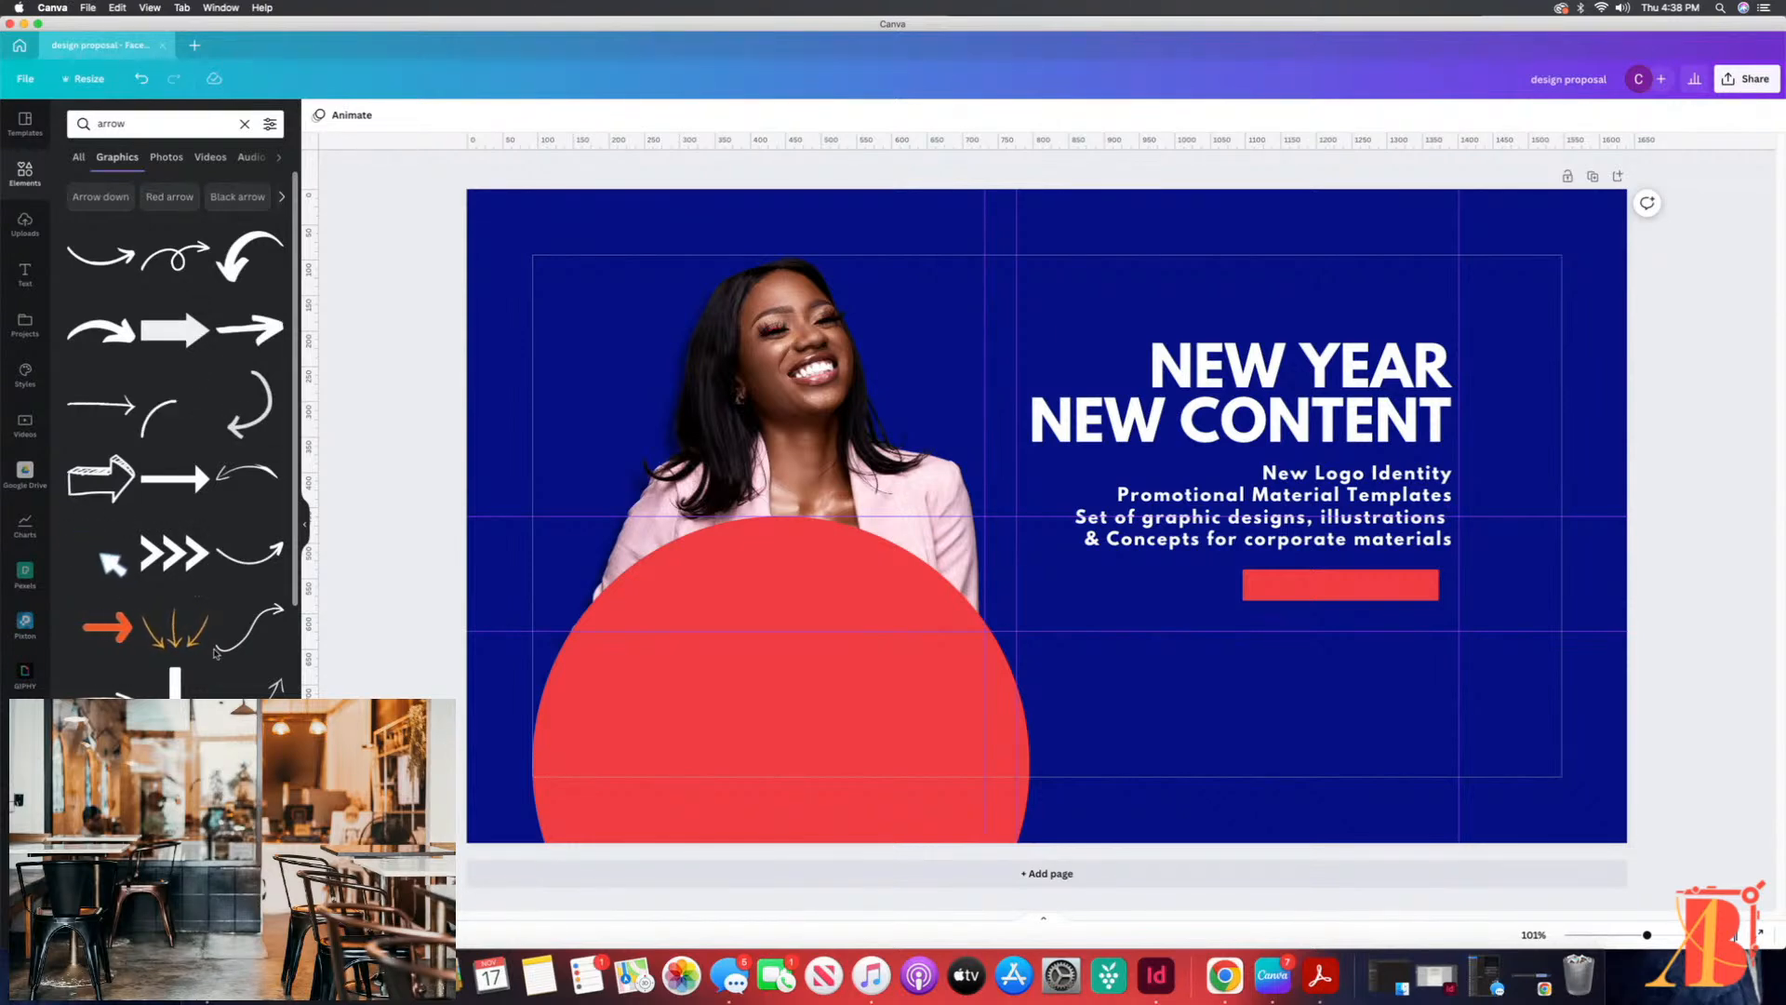
{"action": "left_click", "coordinate": [253, 631]}
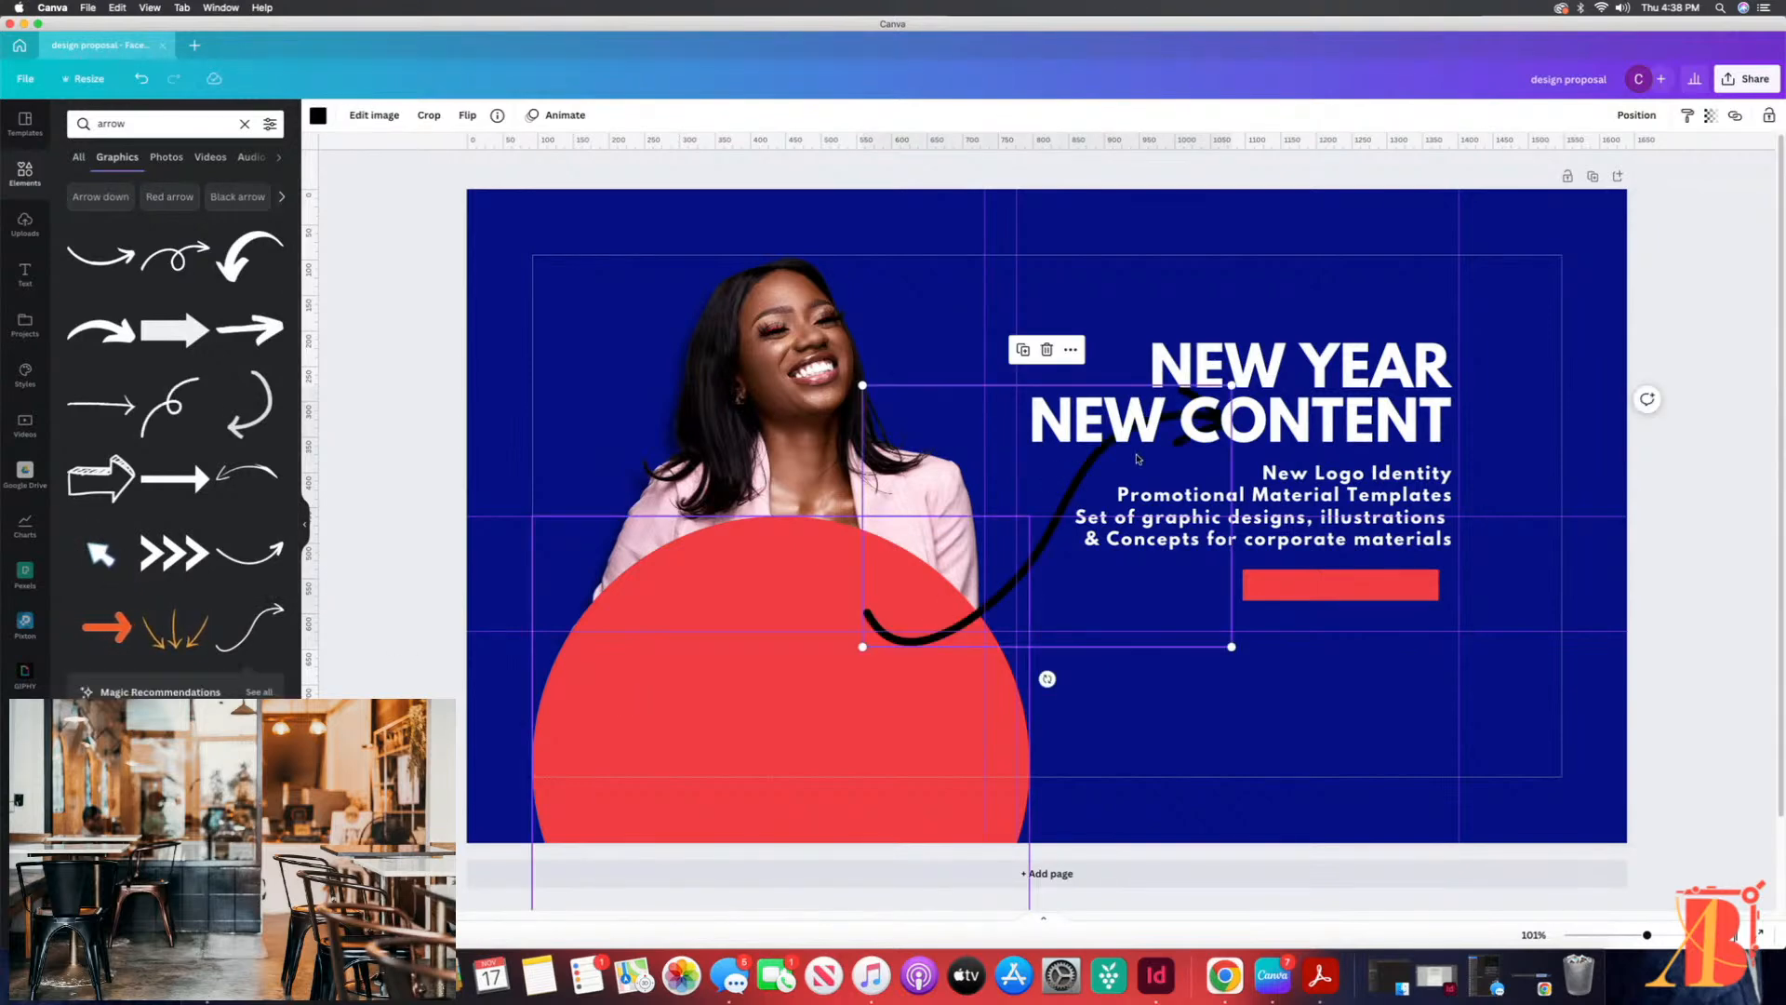
Step: Rotate the curved arrow to point downward, shrink it and place its tail at the left end of the red bar
{"action": "left_click_drag", "start_coordinate": [1047, 679], "coordinate": [886, 484]}
{"action": "left_click_drag", "start_coordinate": [1114, 612], "coordinate": [1344, 848]}
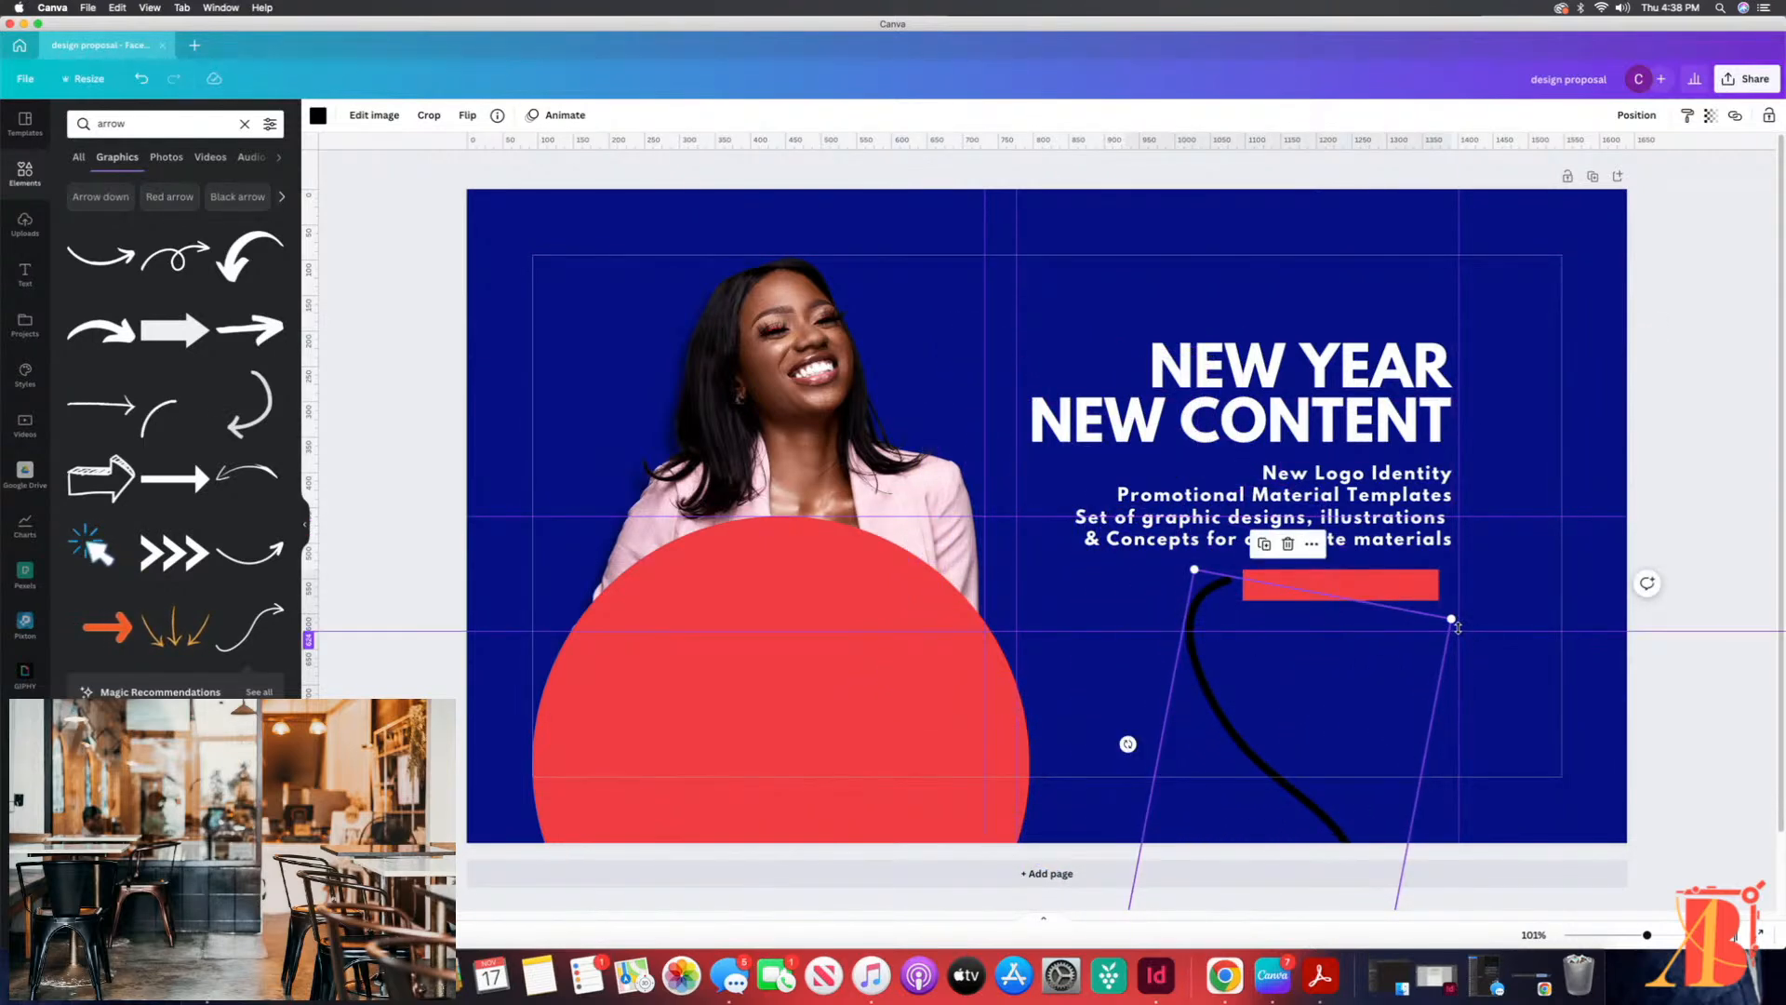
{"action": "left_click_drag", "start_coordinate": [1449, 618], "coordinate": [1285, 776]}
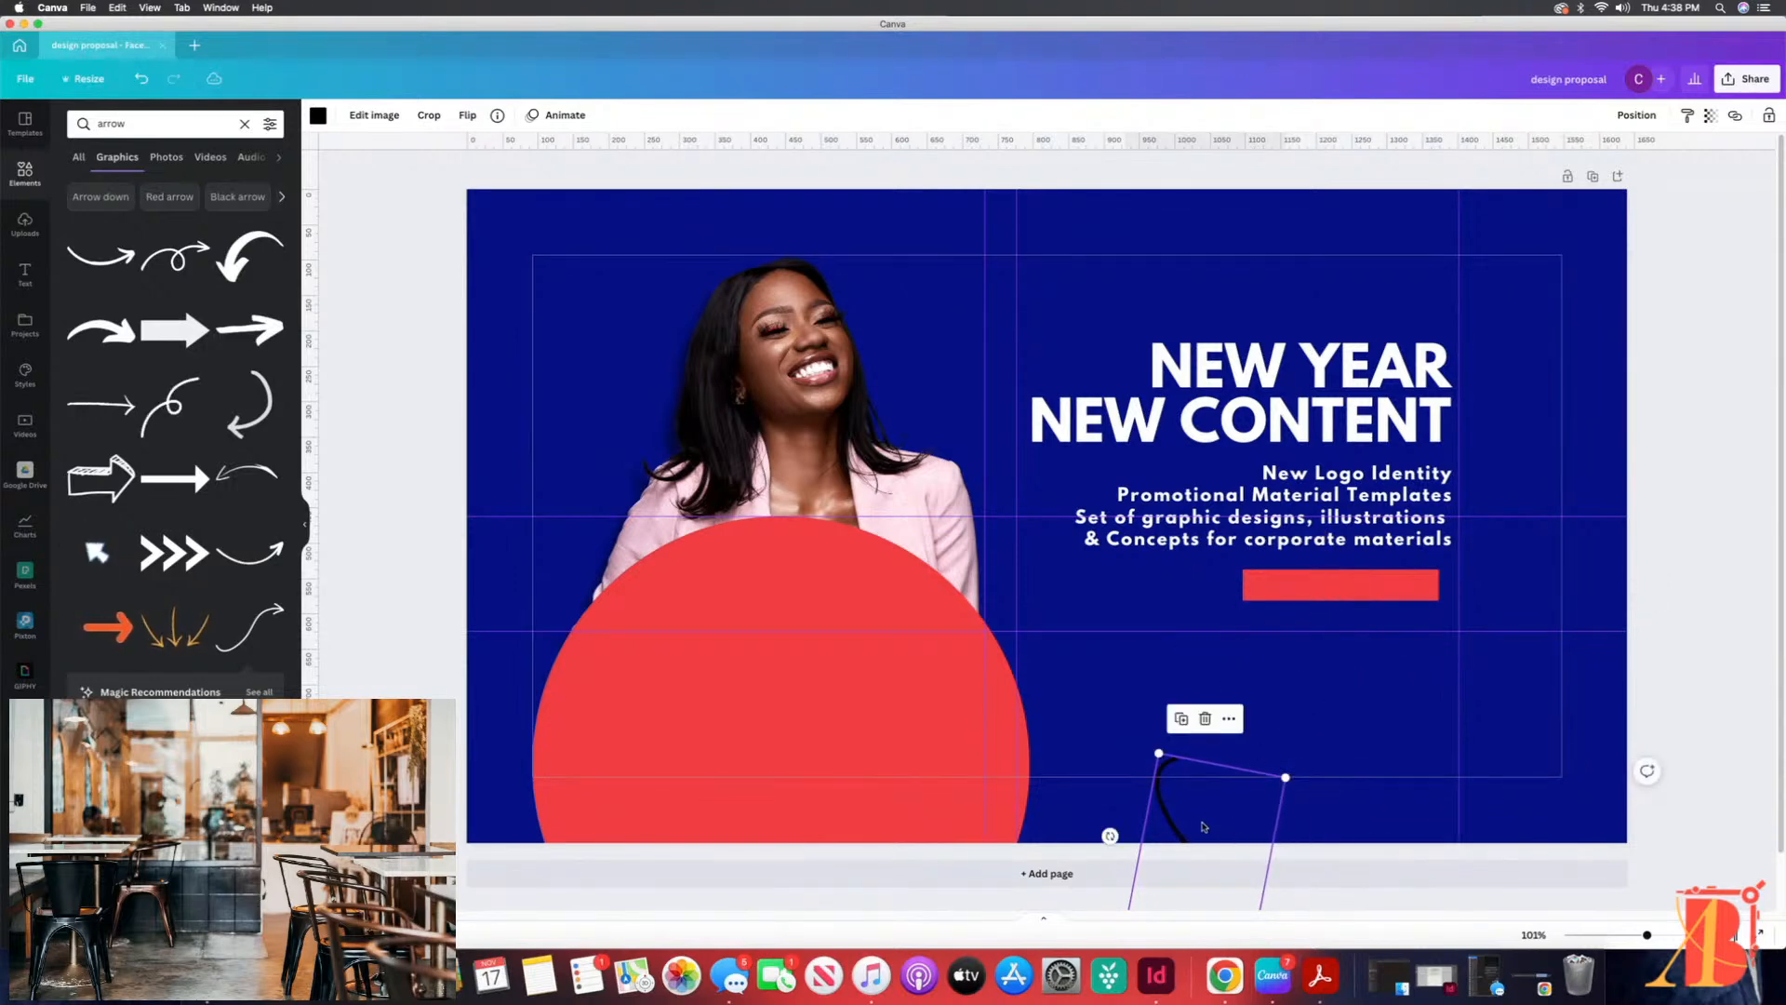
{"action": "left_click_drag", "start_coordinate": [1166, 824], "coordinate": [1240, 652]}
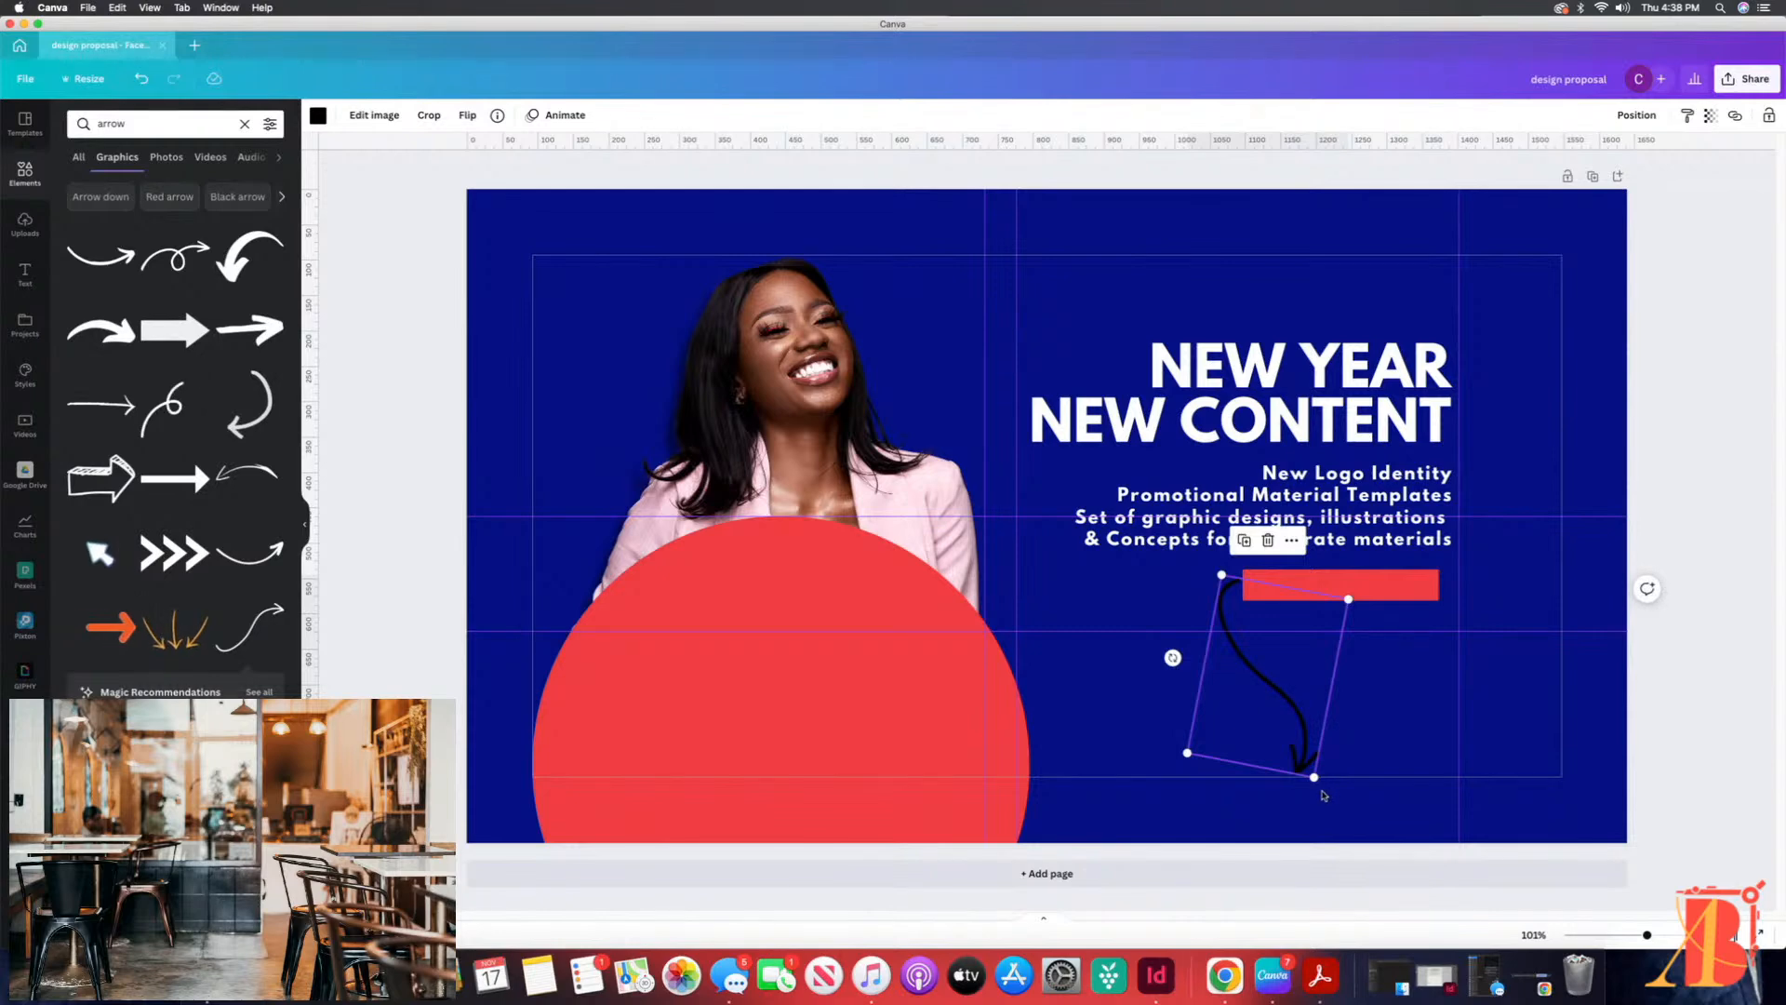
{"action": "left_click_drag", "start_coordinate": [1315, 779], "coordinate": [1298, 744]}
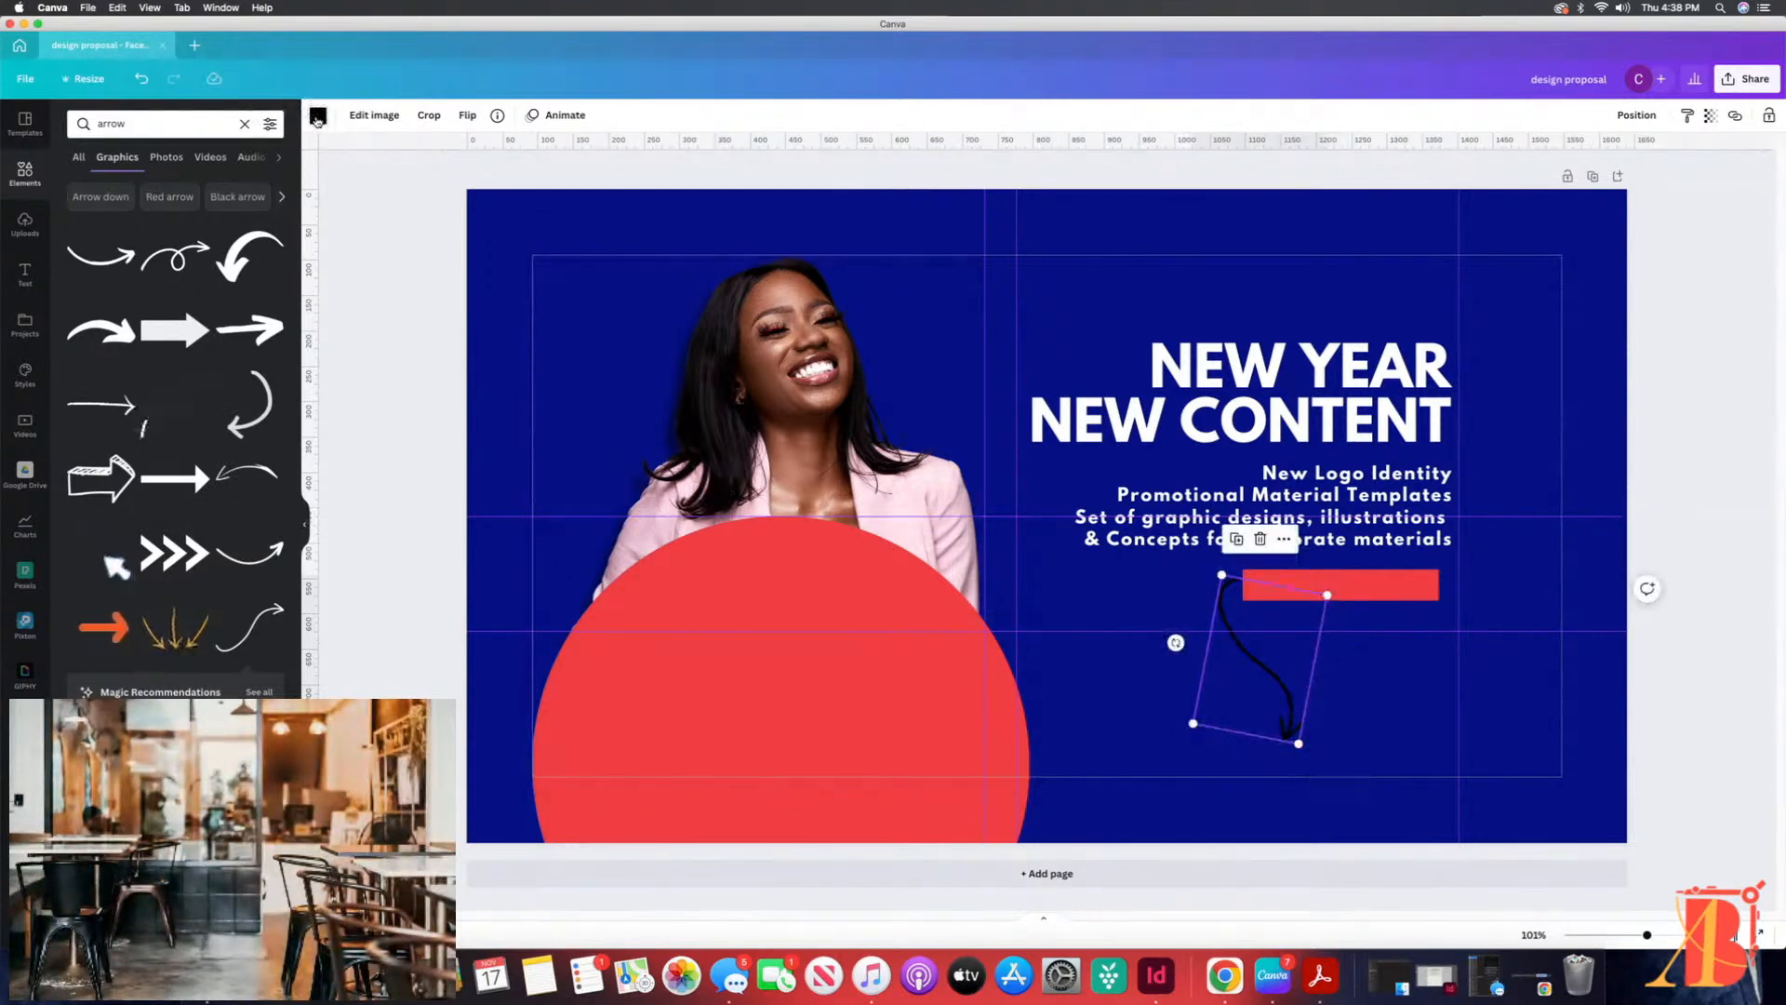
Step: Recolor the curved arrow with the document's red and fine-tune its size, rotation and position beside the bar
{"action": "left_click", "coordinate": [317, 115]}
{"action": "left_click", "coordinate": [195, 190]}
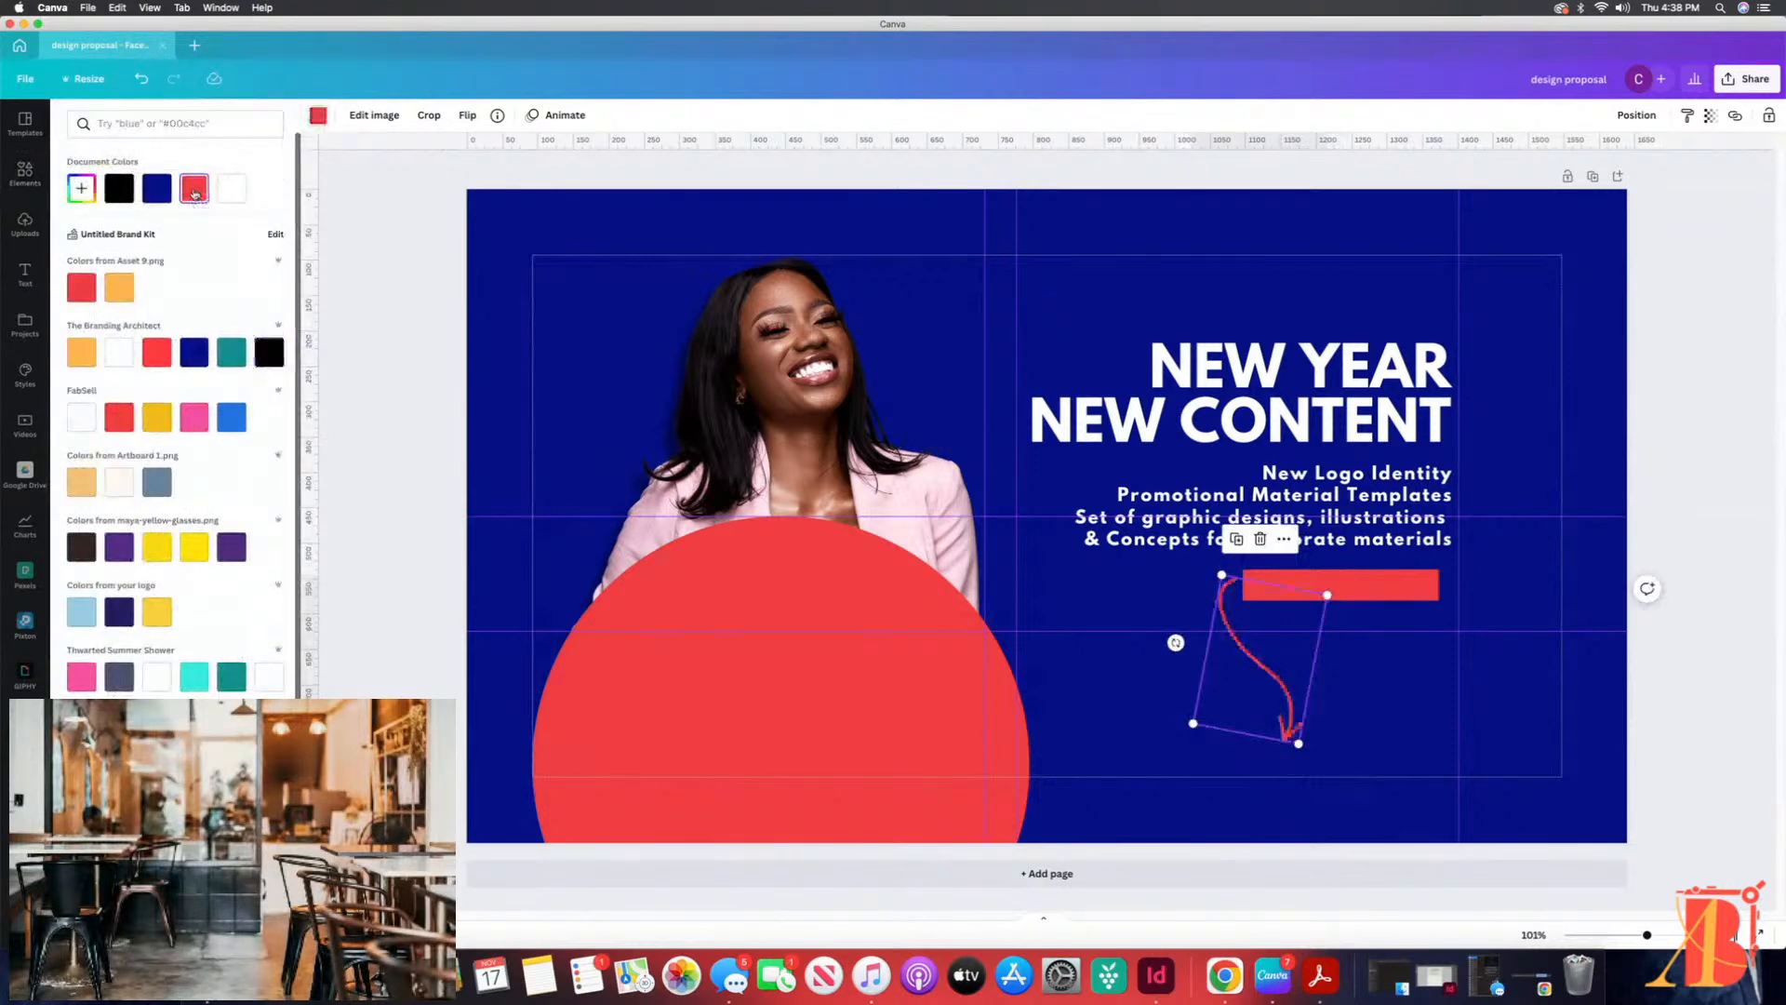
{"action": "left_click", "coordinate": [1383, 693]}
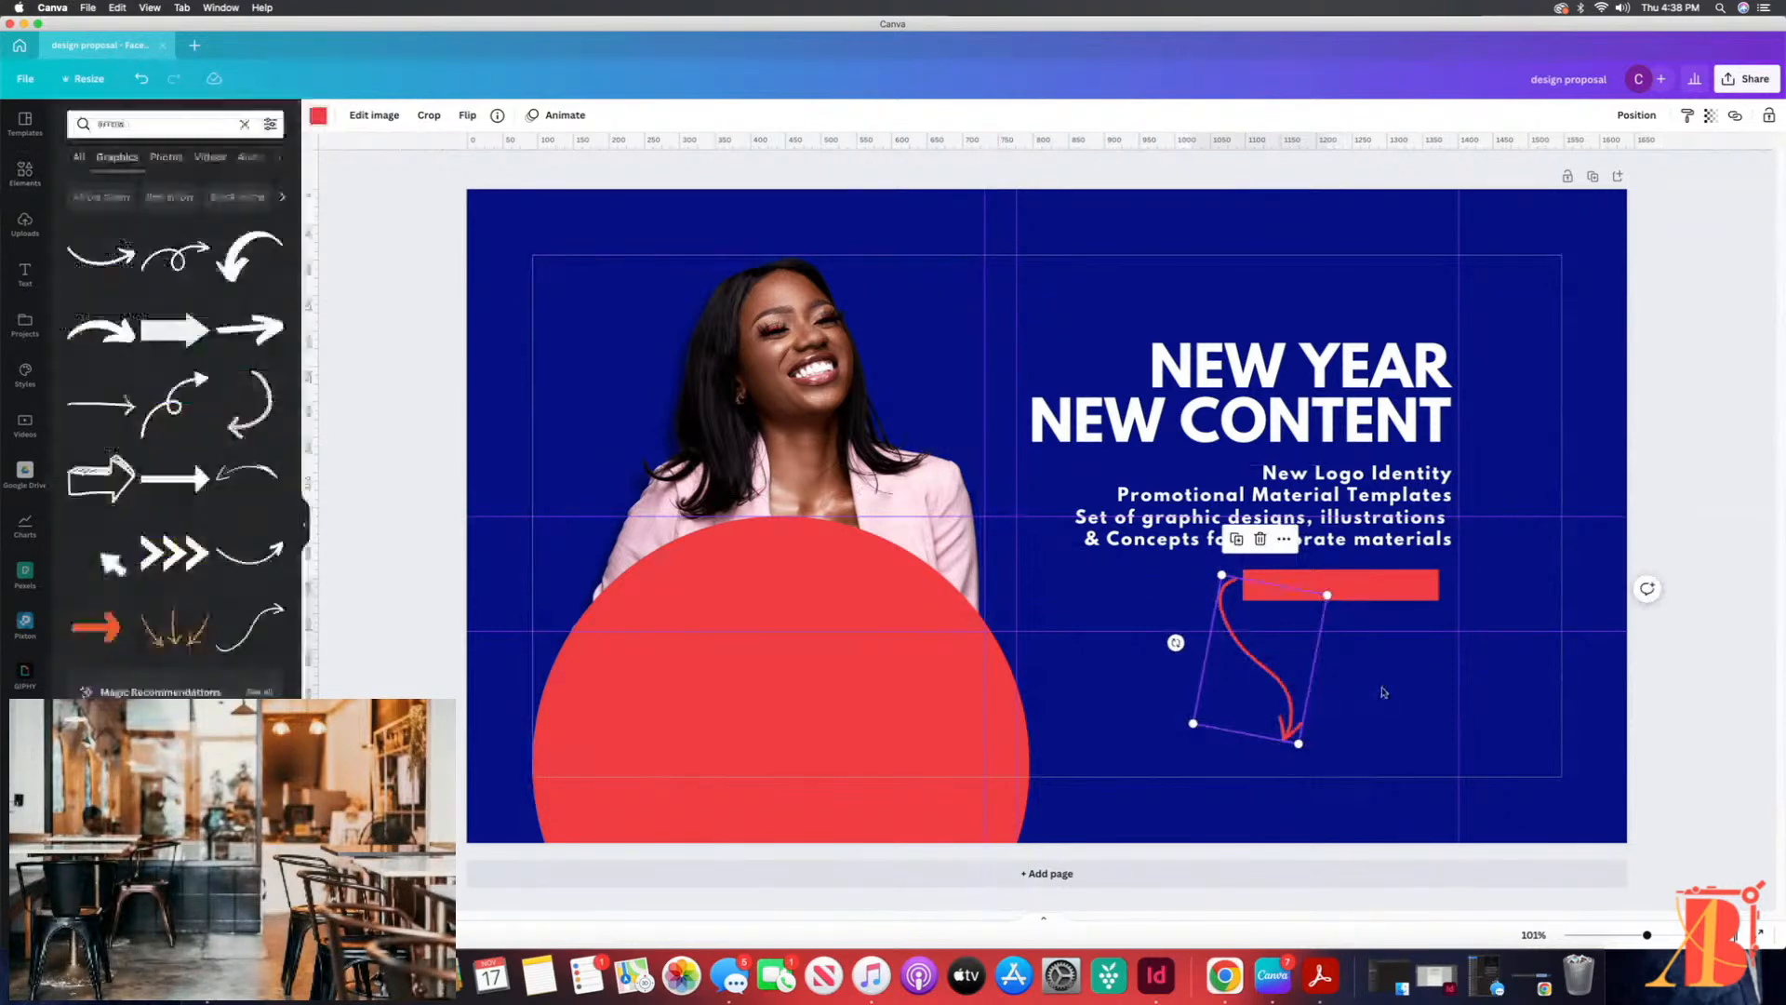
{"action": "left_click_drag", "start_coordinate": [1328, 595], "coordinate": [1330, 591]}
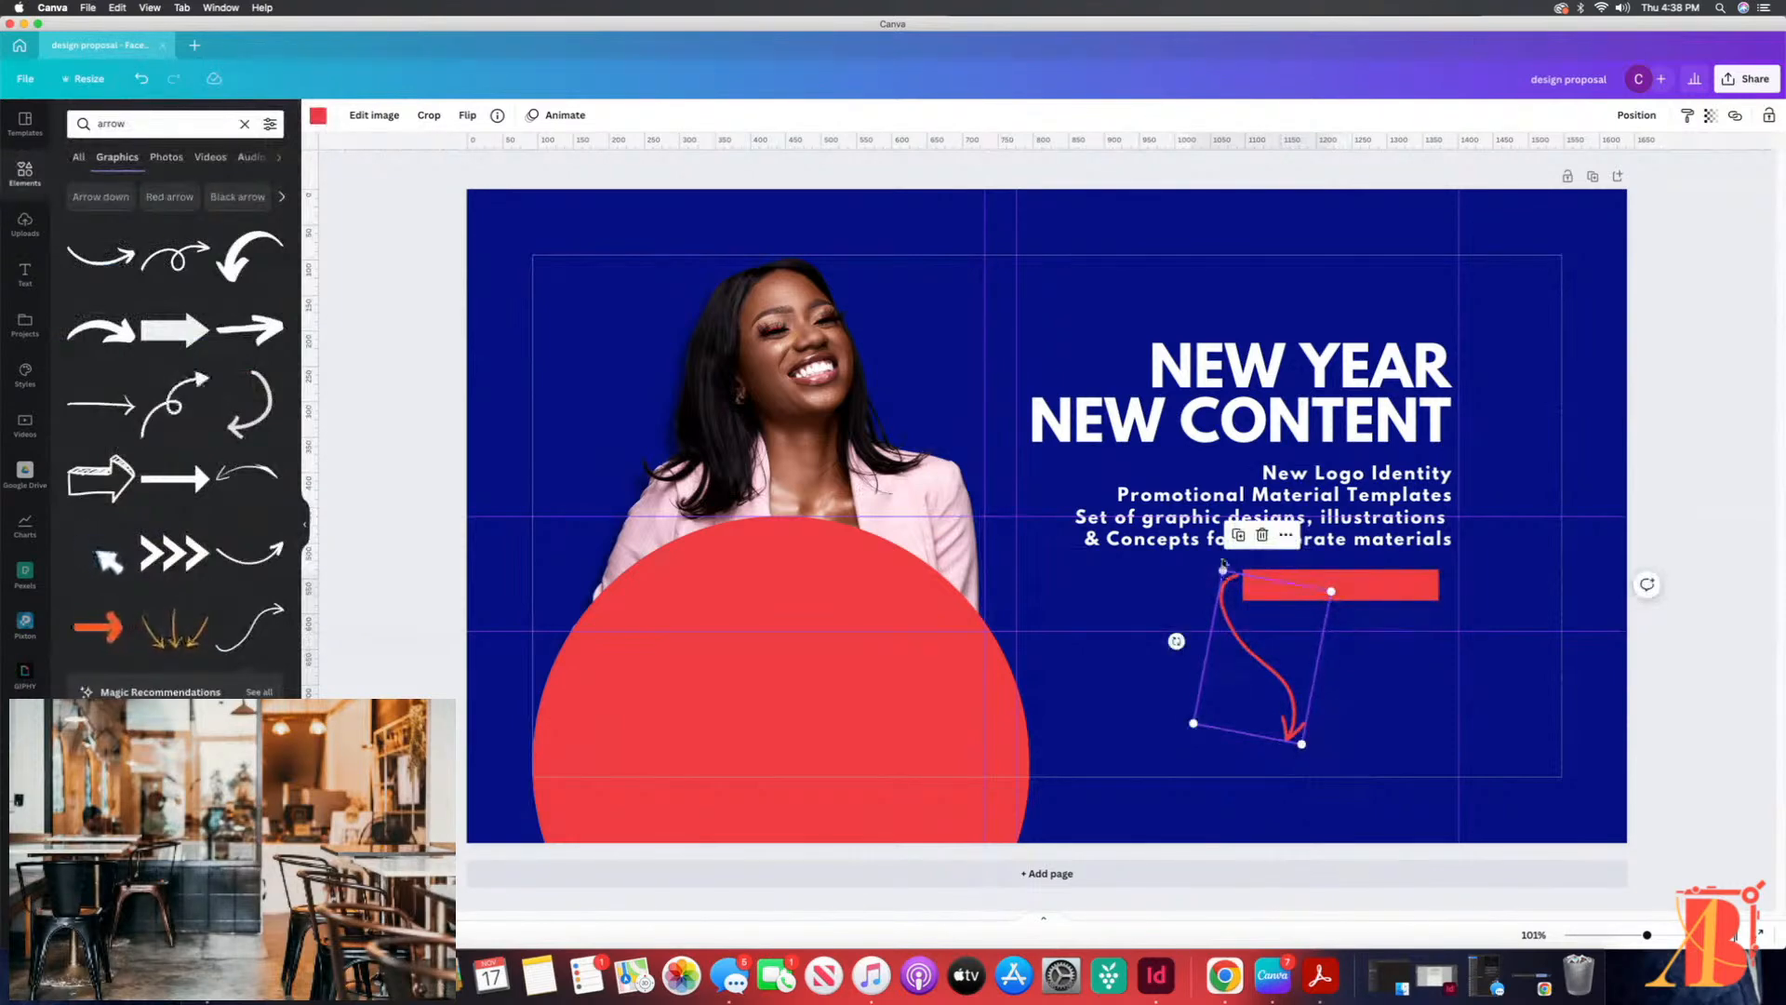
{"action": "left_click_drag", "start_coordinate": [1176, 641], "coordinate": [1170, 633]}
{"action": "left_click_drag", "start_coordinate": [1288, 719], "coordinate": [1283, 724]}
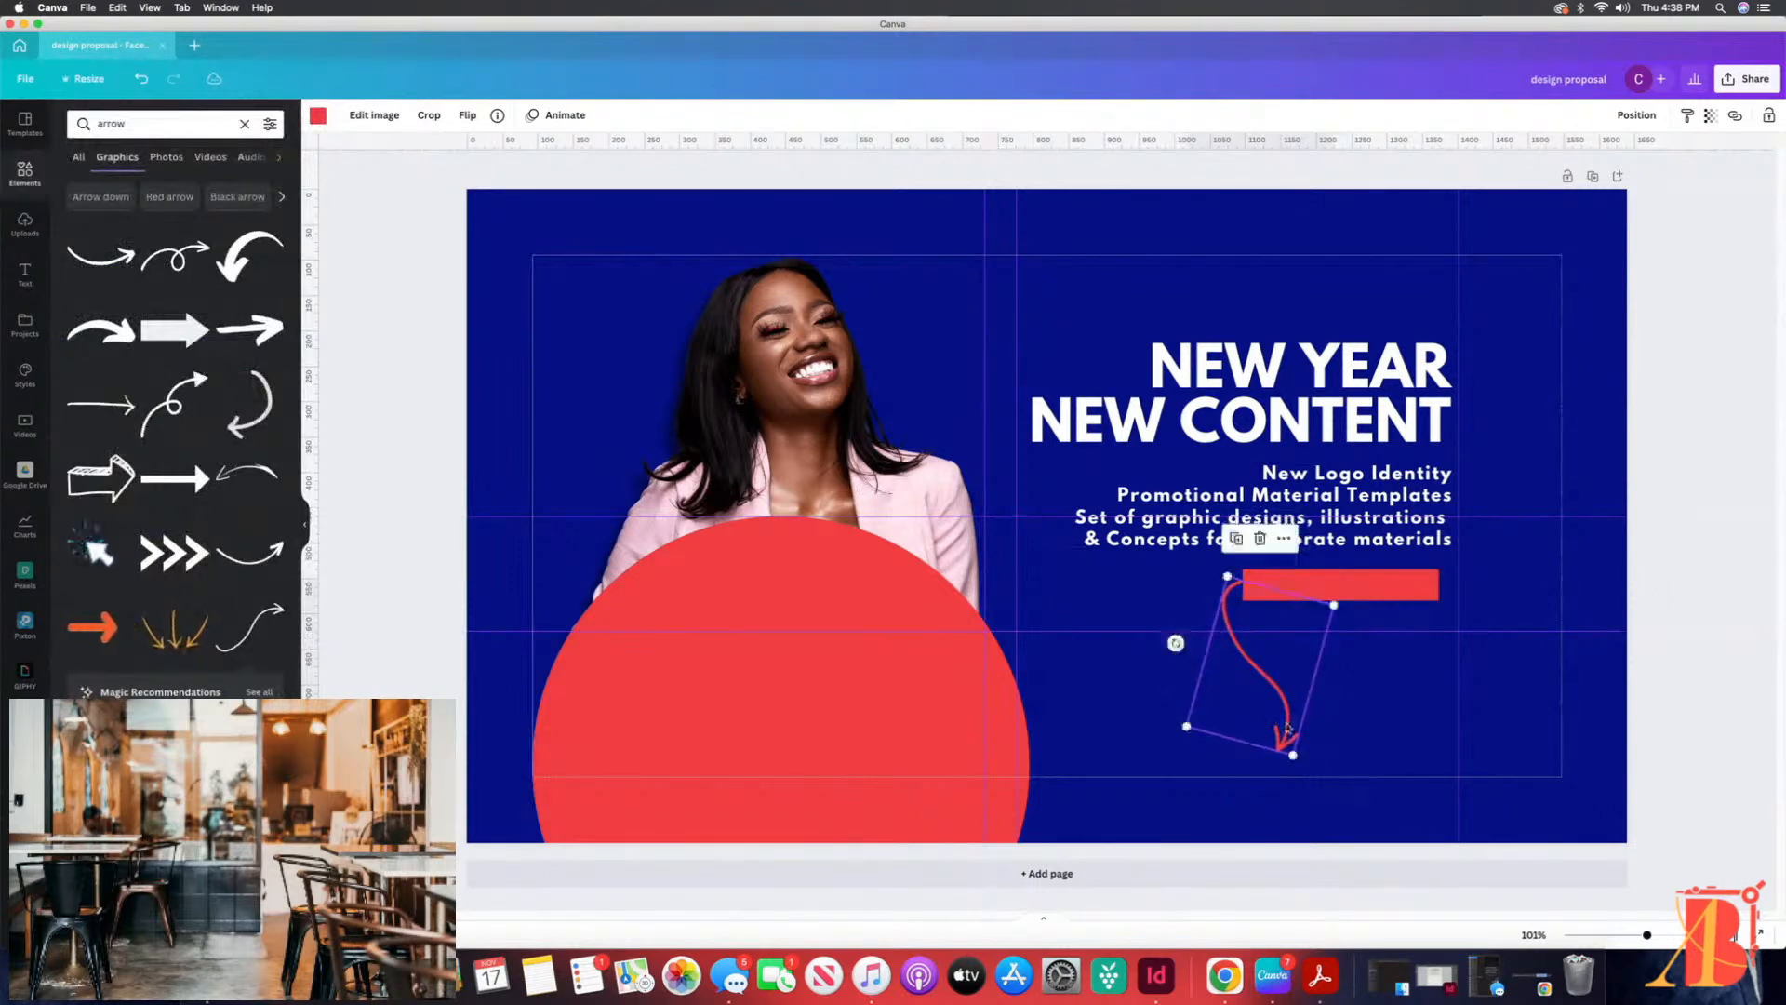
{"action": "left_click", "coordinate": [1371, 723]}
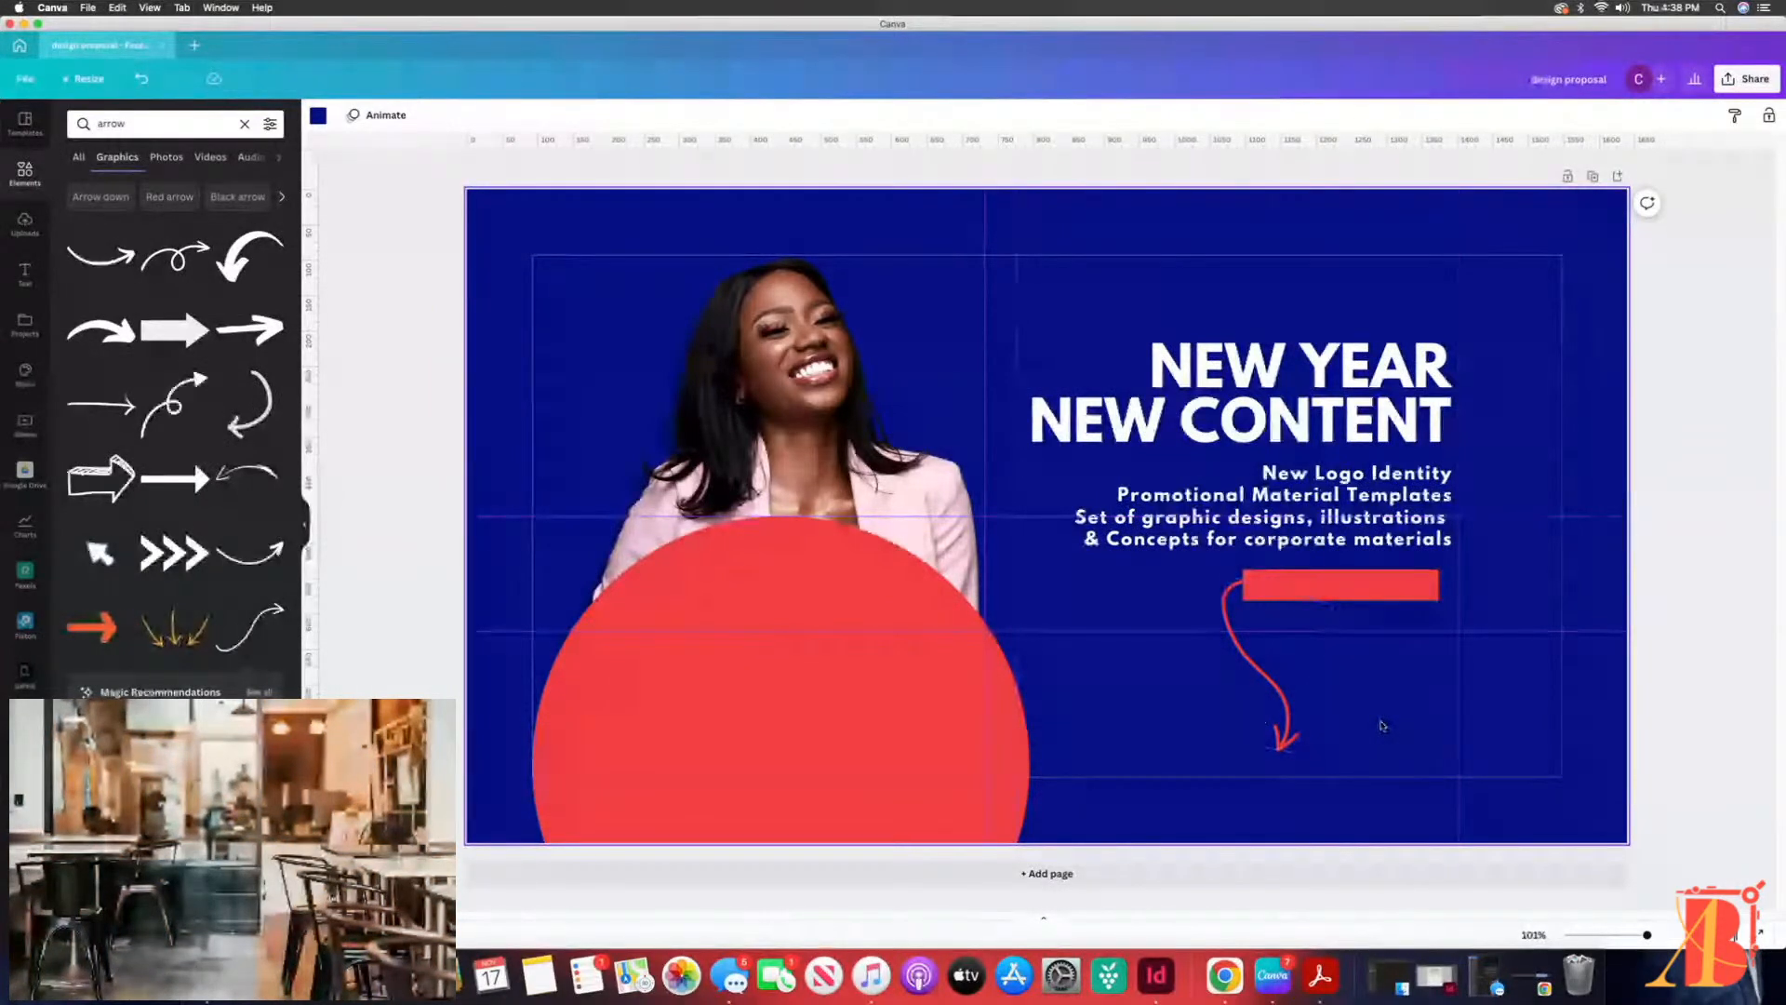
{"action": "left_click", "coordinate": [1281, 689]}
{"action": "left_click", "coordinate": [1219, 667]}
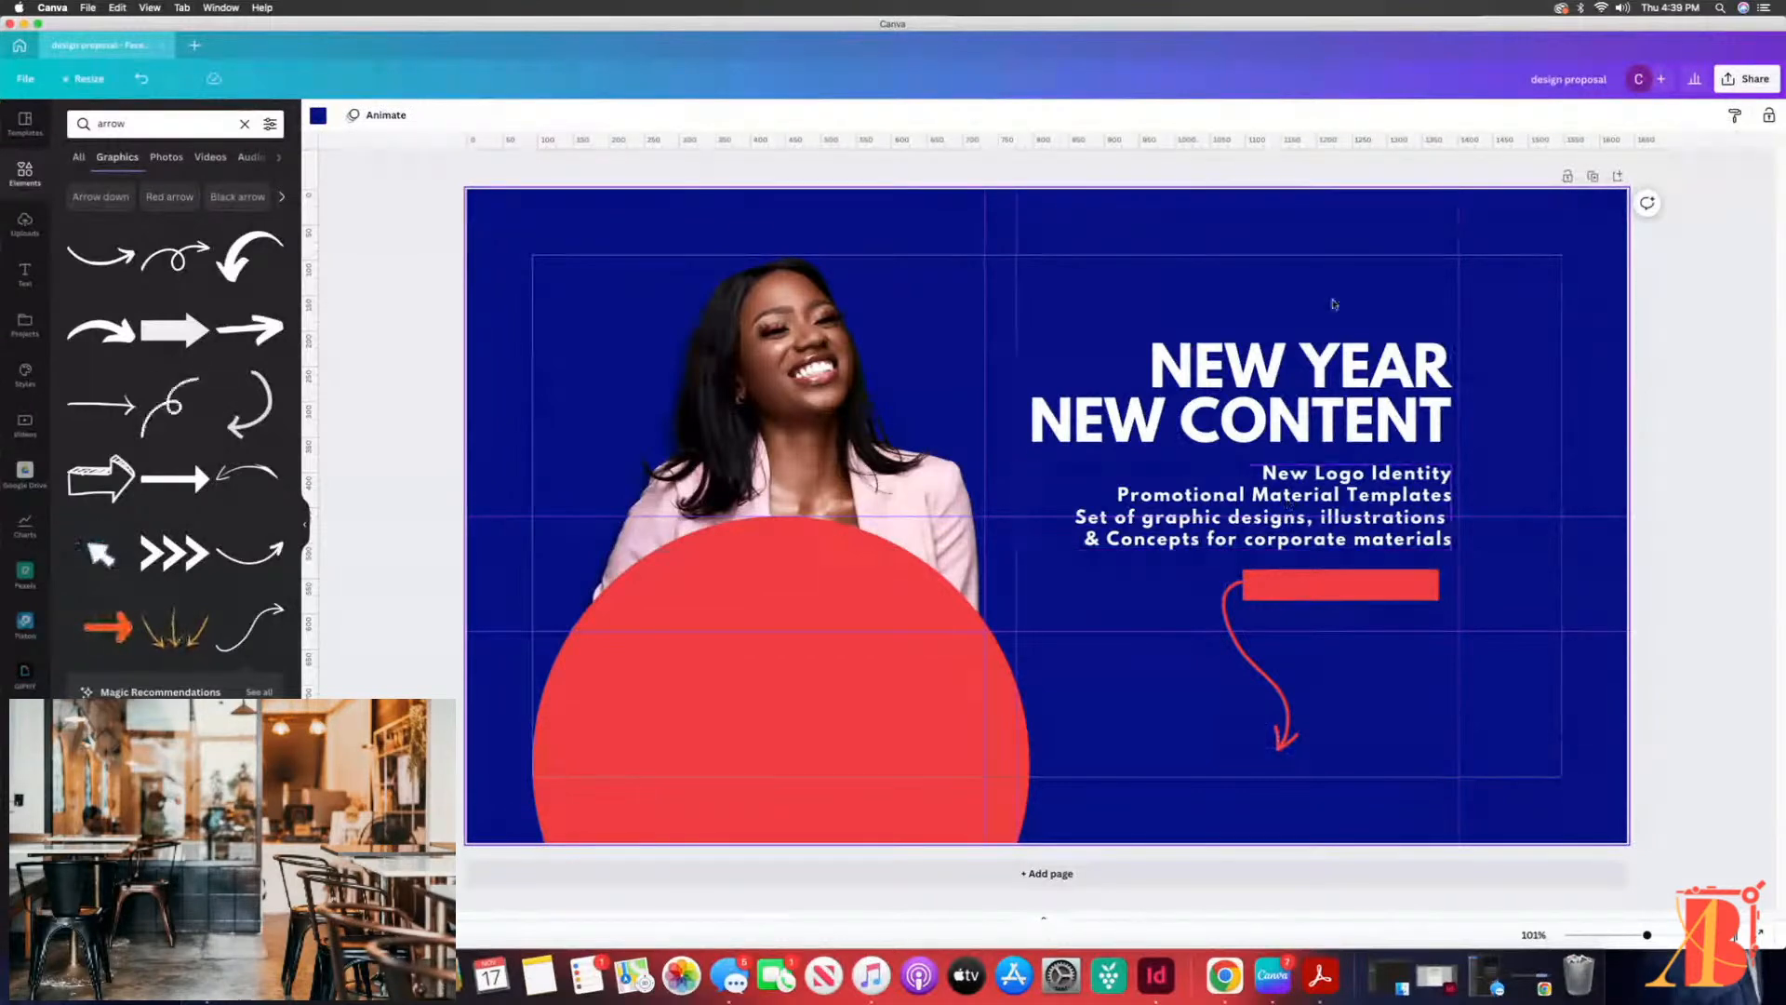
{"action": "left_click", "coordinate": [1313, 491]}
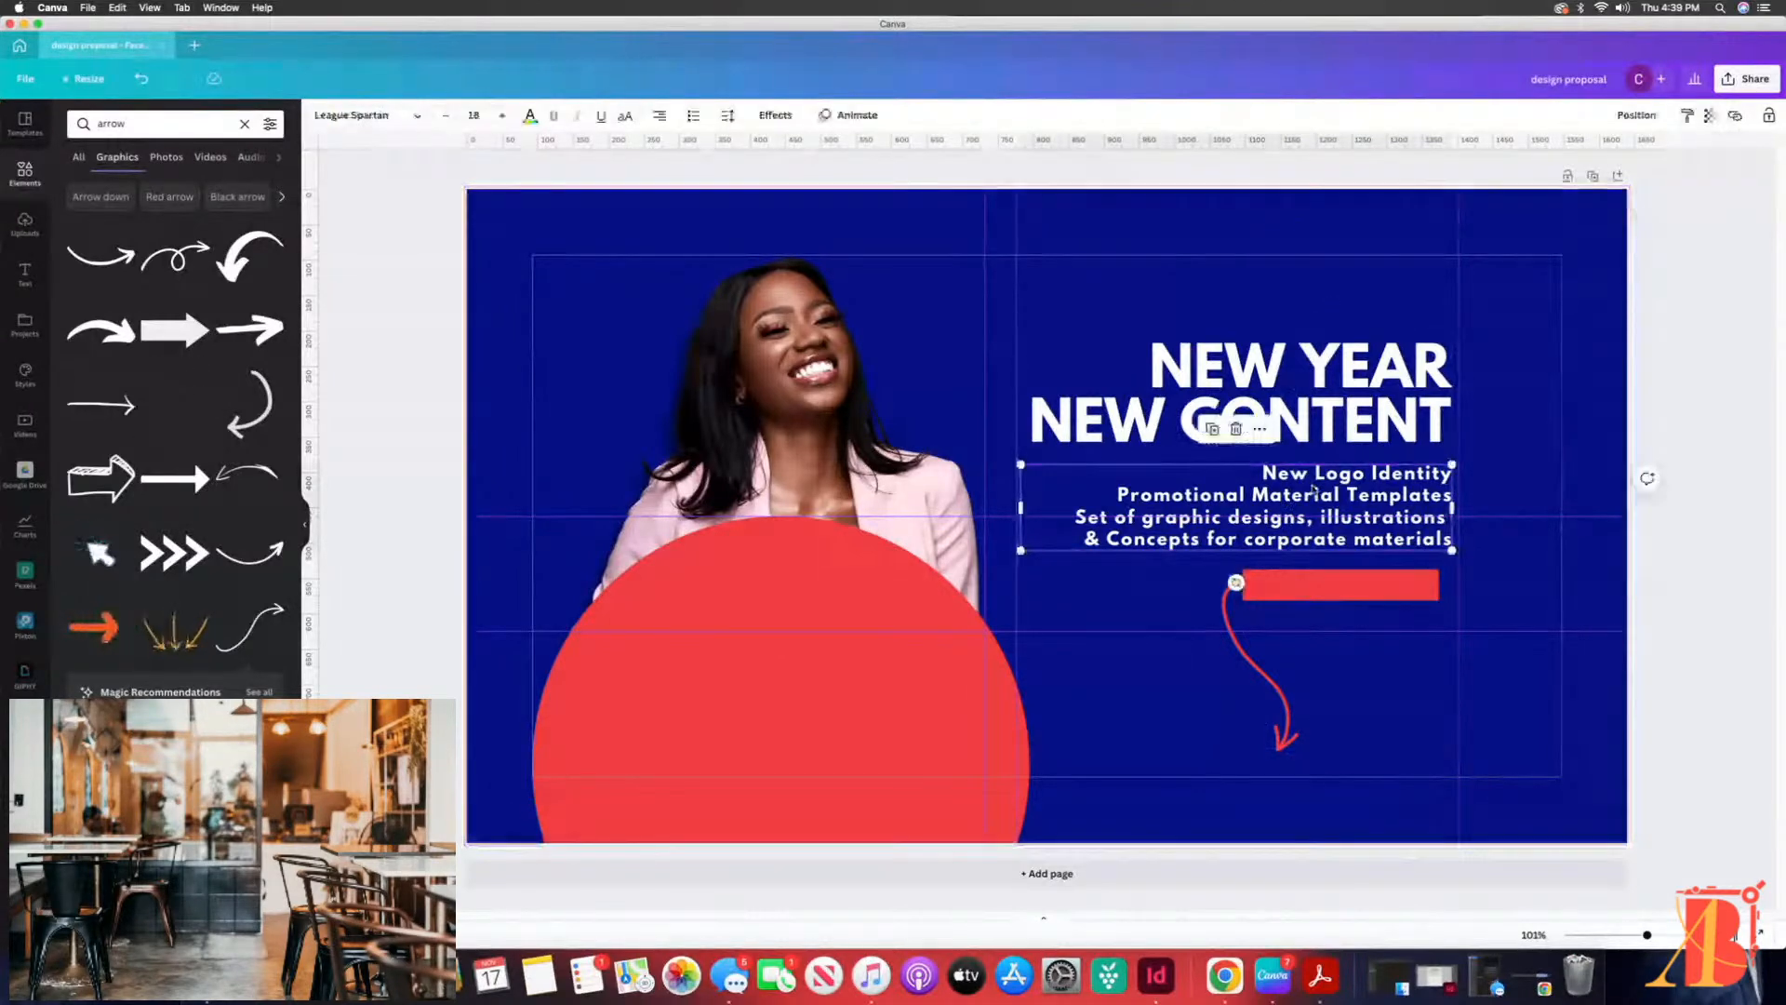
{"action": "left_click", "coordinate": [1098, 367]}
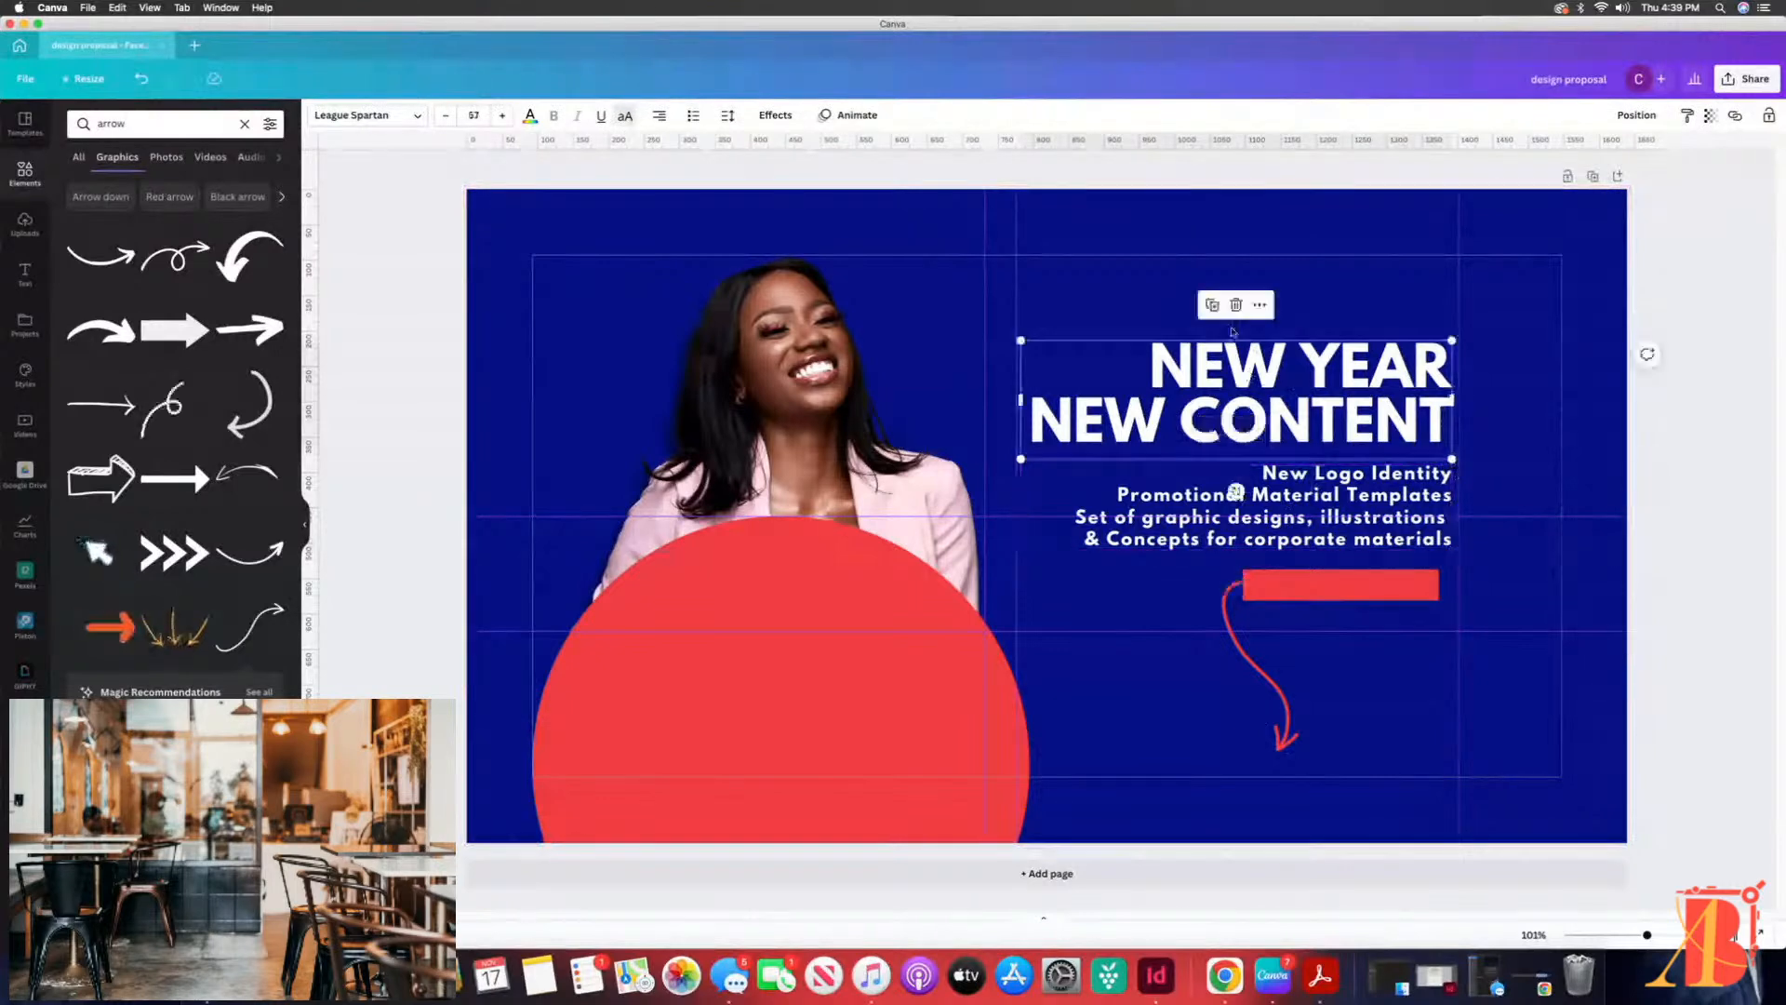
{"action": "left_click", "coordinate": [1088, 310]}
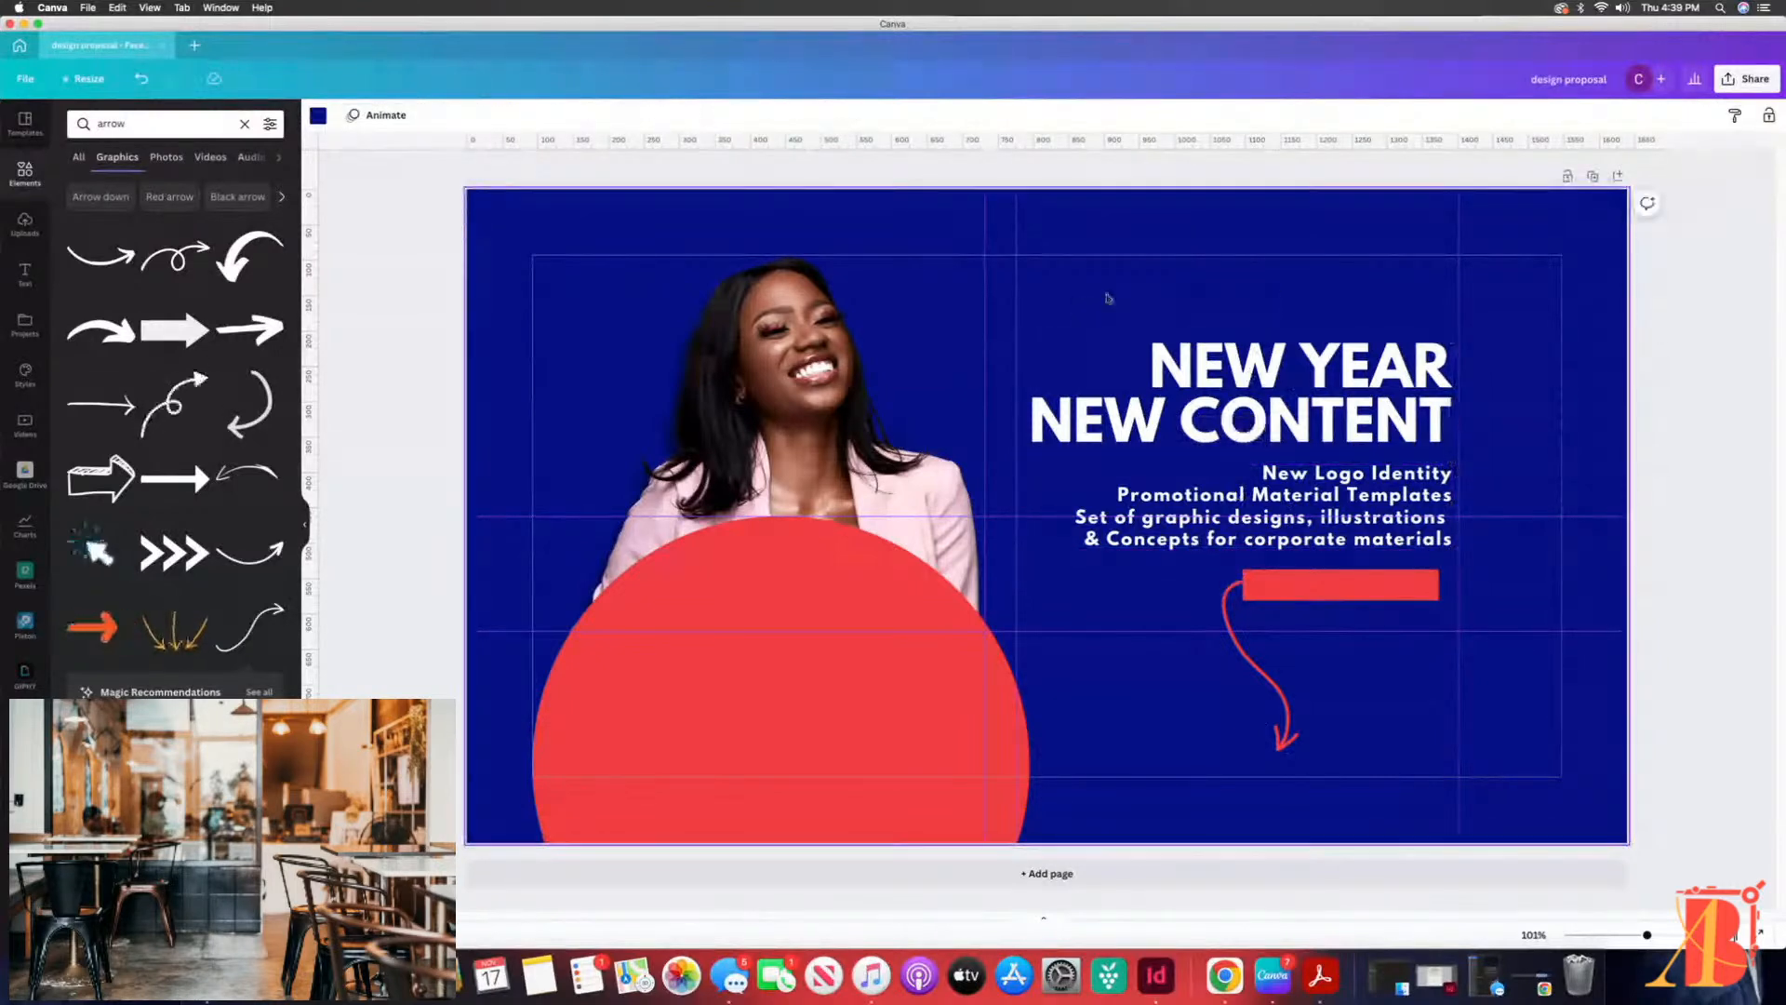
Step: Add the text "Click The Link Below" inside the red bar
{"action": "left_click", "coordinate": [1345, 588]}
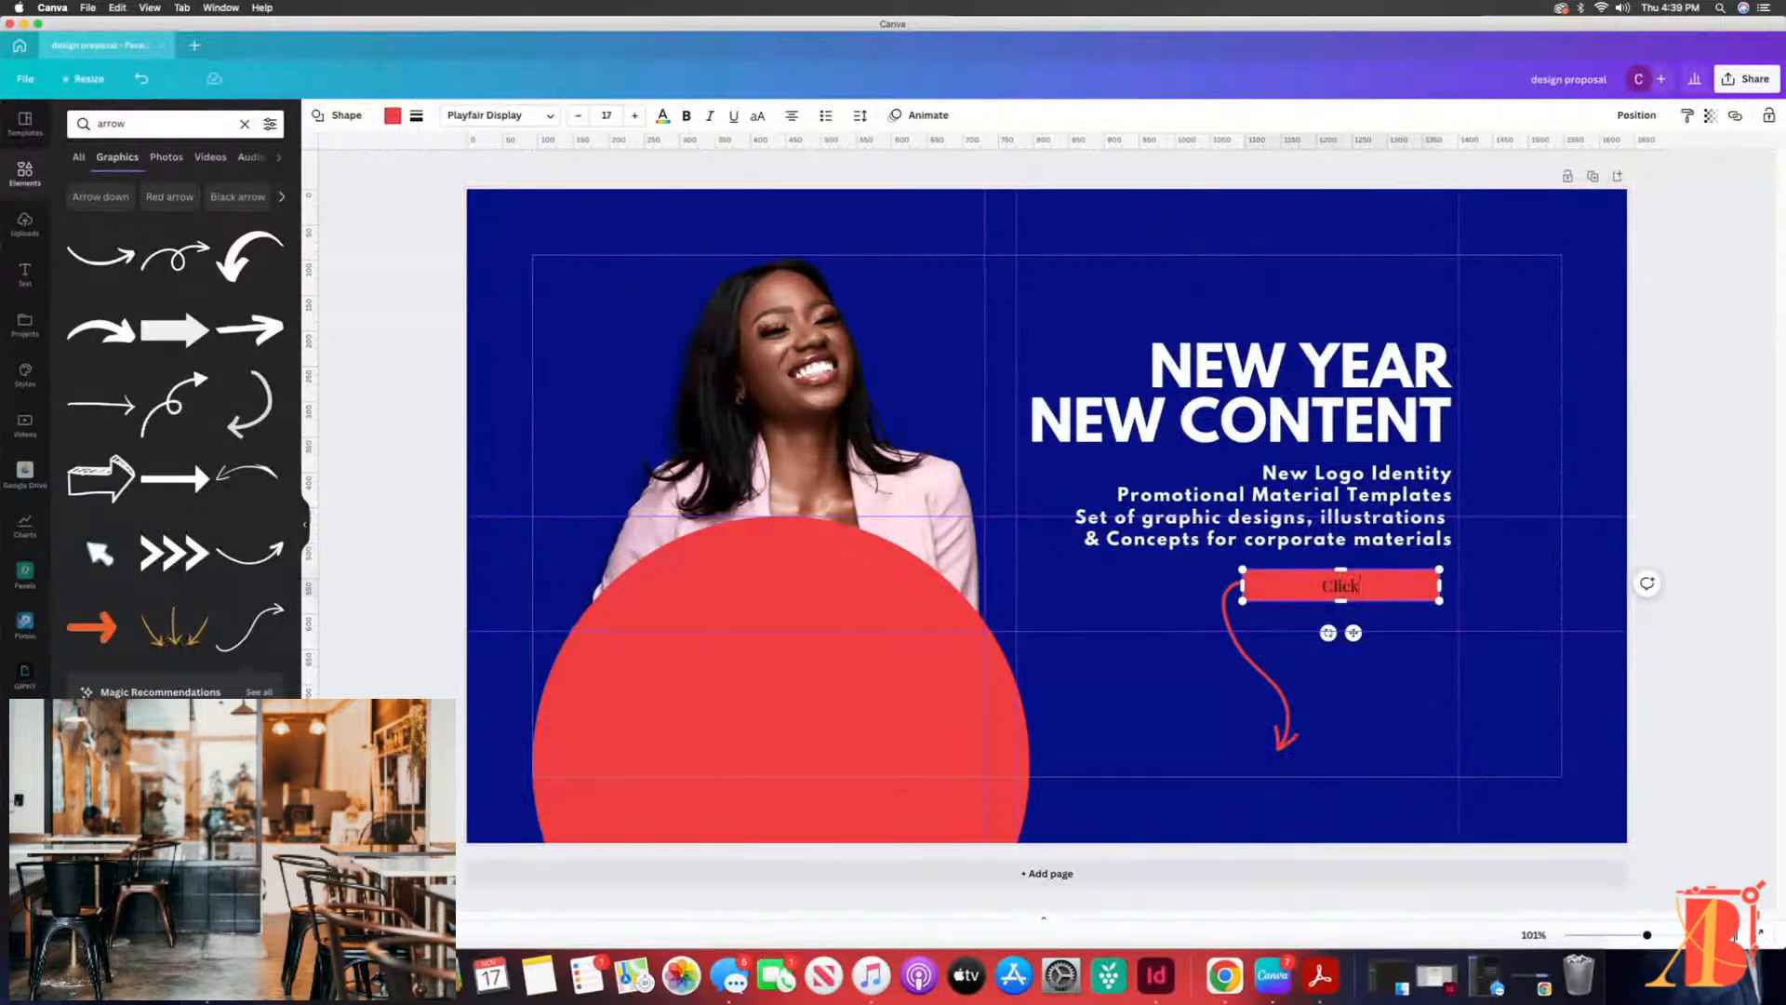
{"action": "type", "text": "Click Her Link Belo"}
{"action": "type", "text": "w"}
Step: Format the red bar's text in the League Spartan font and color it white
{"action": "left_click_drag", "start_coordinate": [1264, 585], "coordinate": [1419, 586]}
{"action": "left_click", "coordinate": [517, 118]}
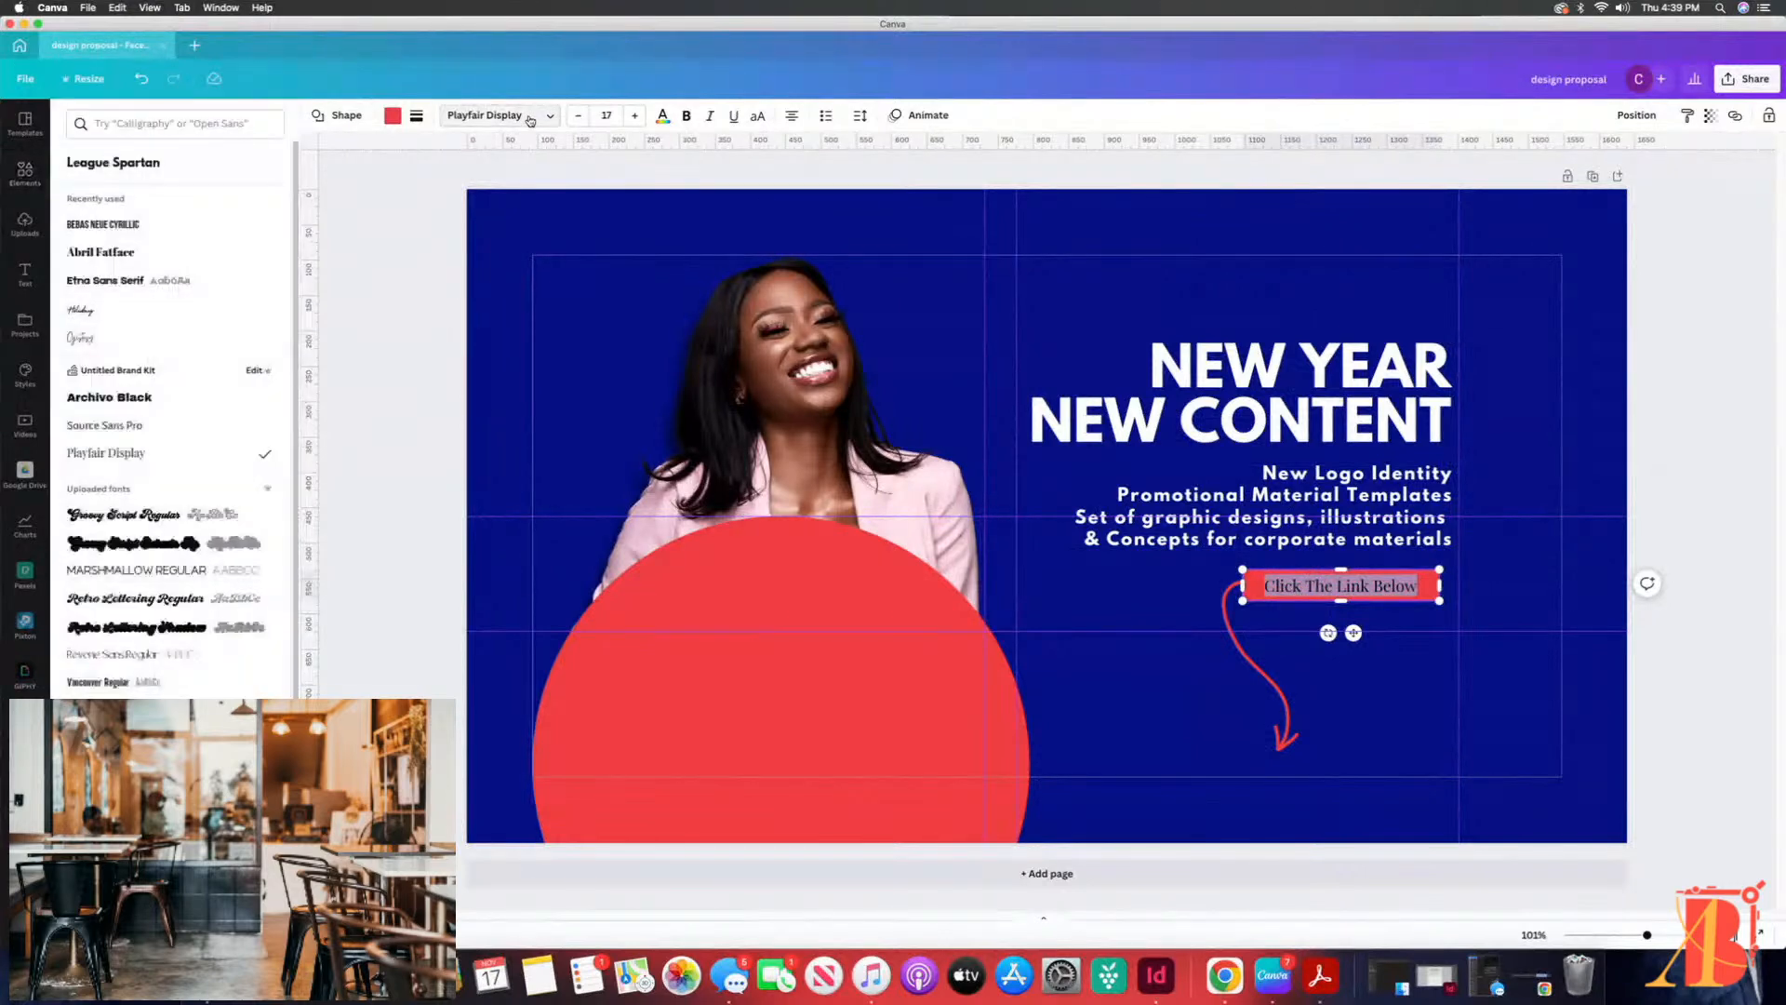
{"action": "left_click", "coordinate": [99, 171]}
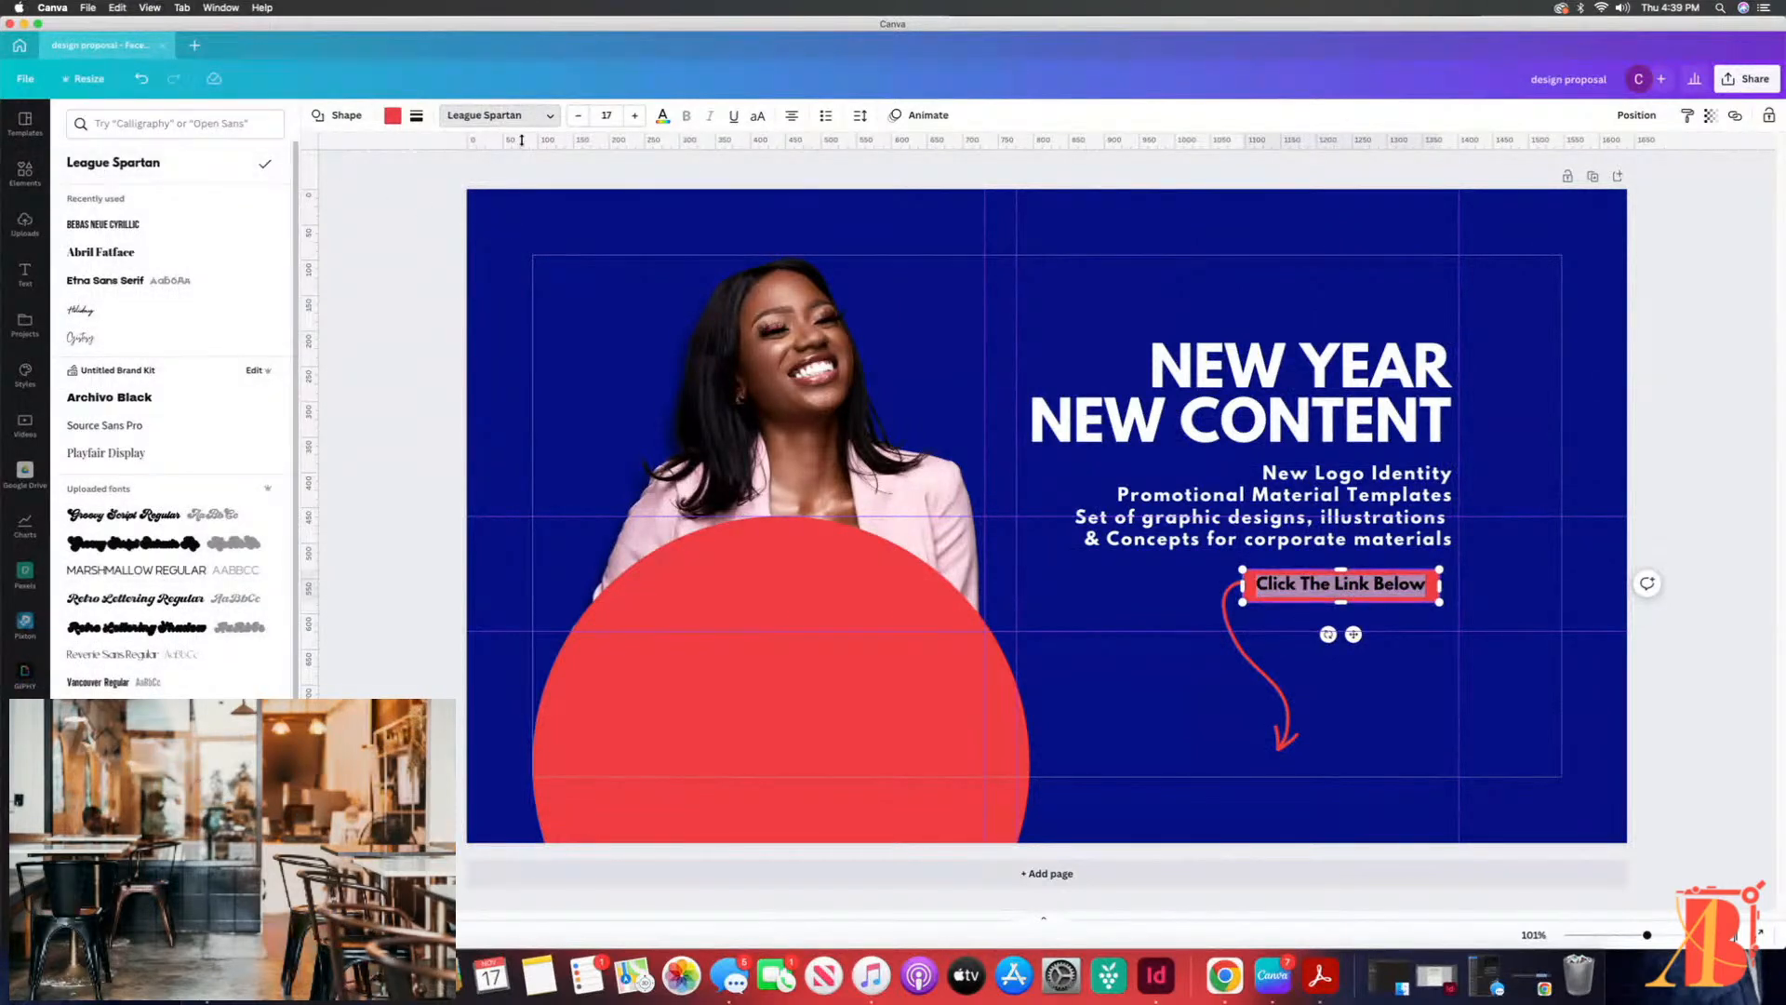
{"action": "left_click", "coordinate": [662, 116]}
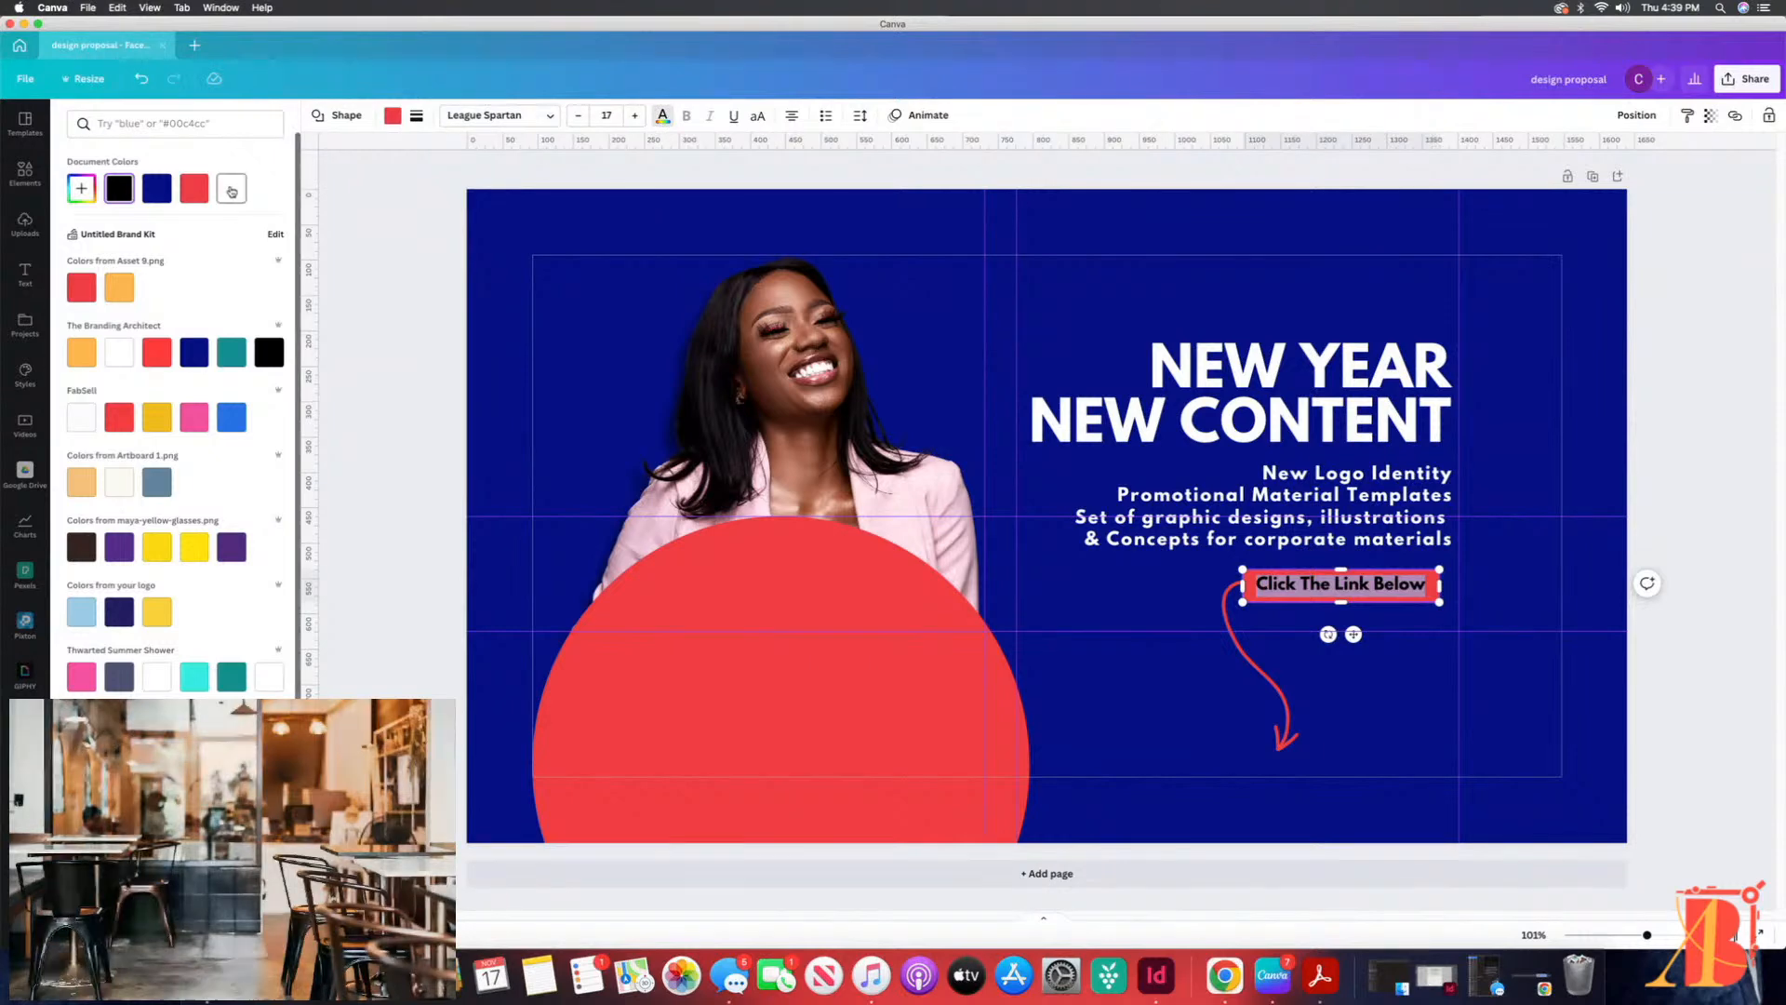
{"action": "left_click", "coordinate": [231, 188]}
{"action": "left_click", "coordinate": [1401, 680]}
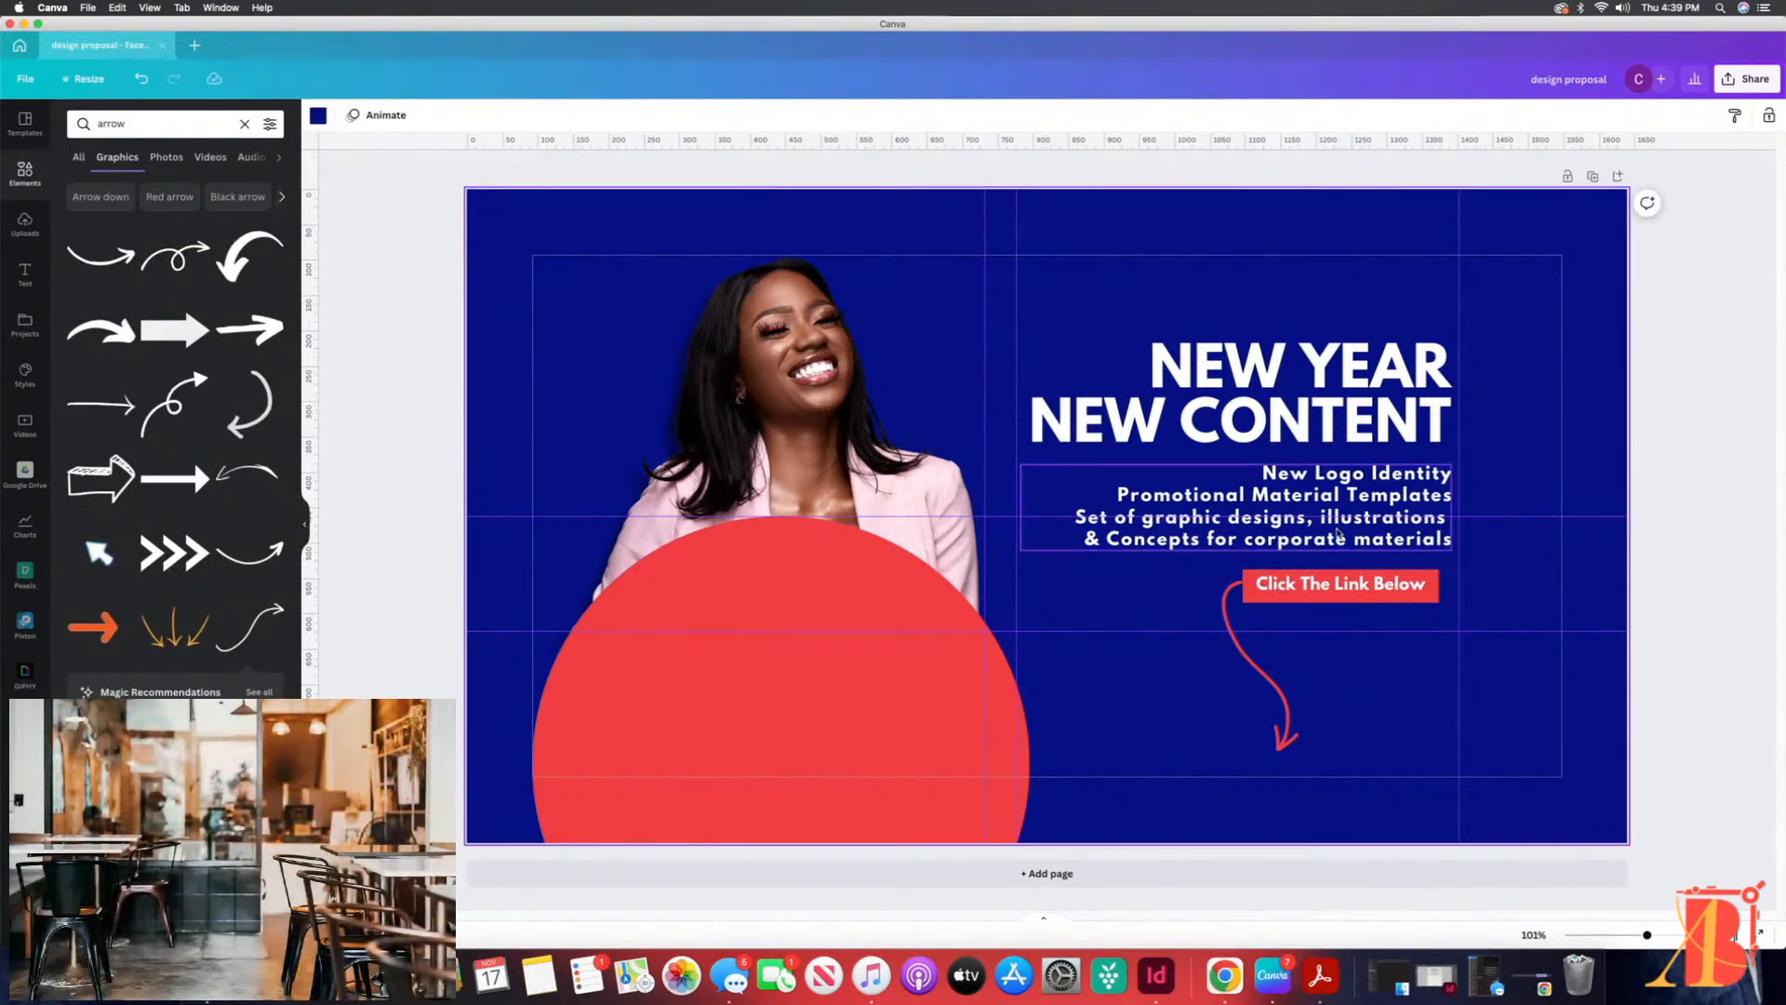
Step: Move the large red circle away from the woman's photo and delete it
{"action": "left_click_drag", "start_coordinate": [711, 636], "coordinate": [409, 307]}
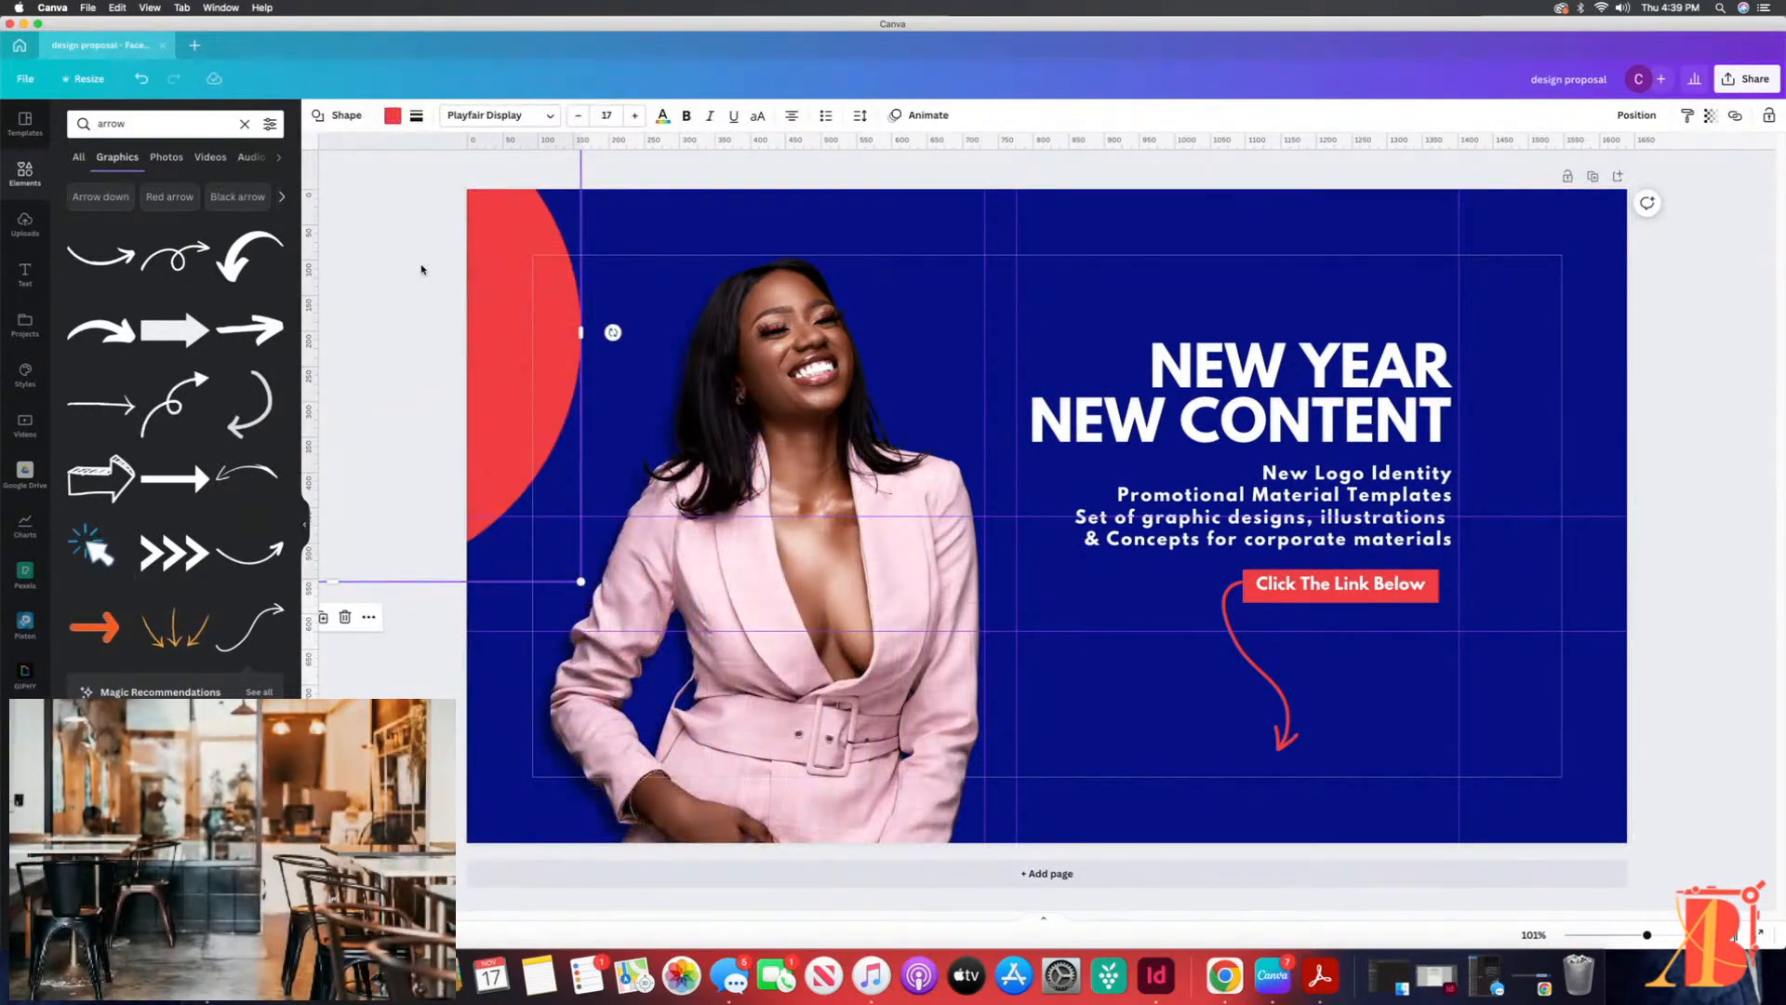
{"action": "key", "text": "Delete"}
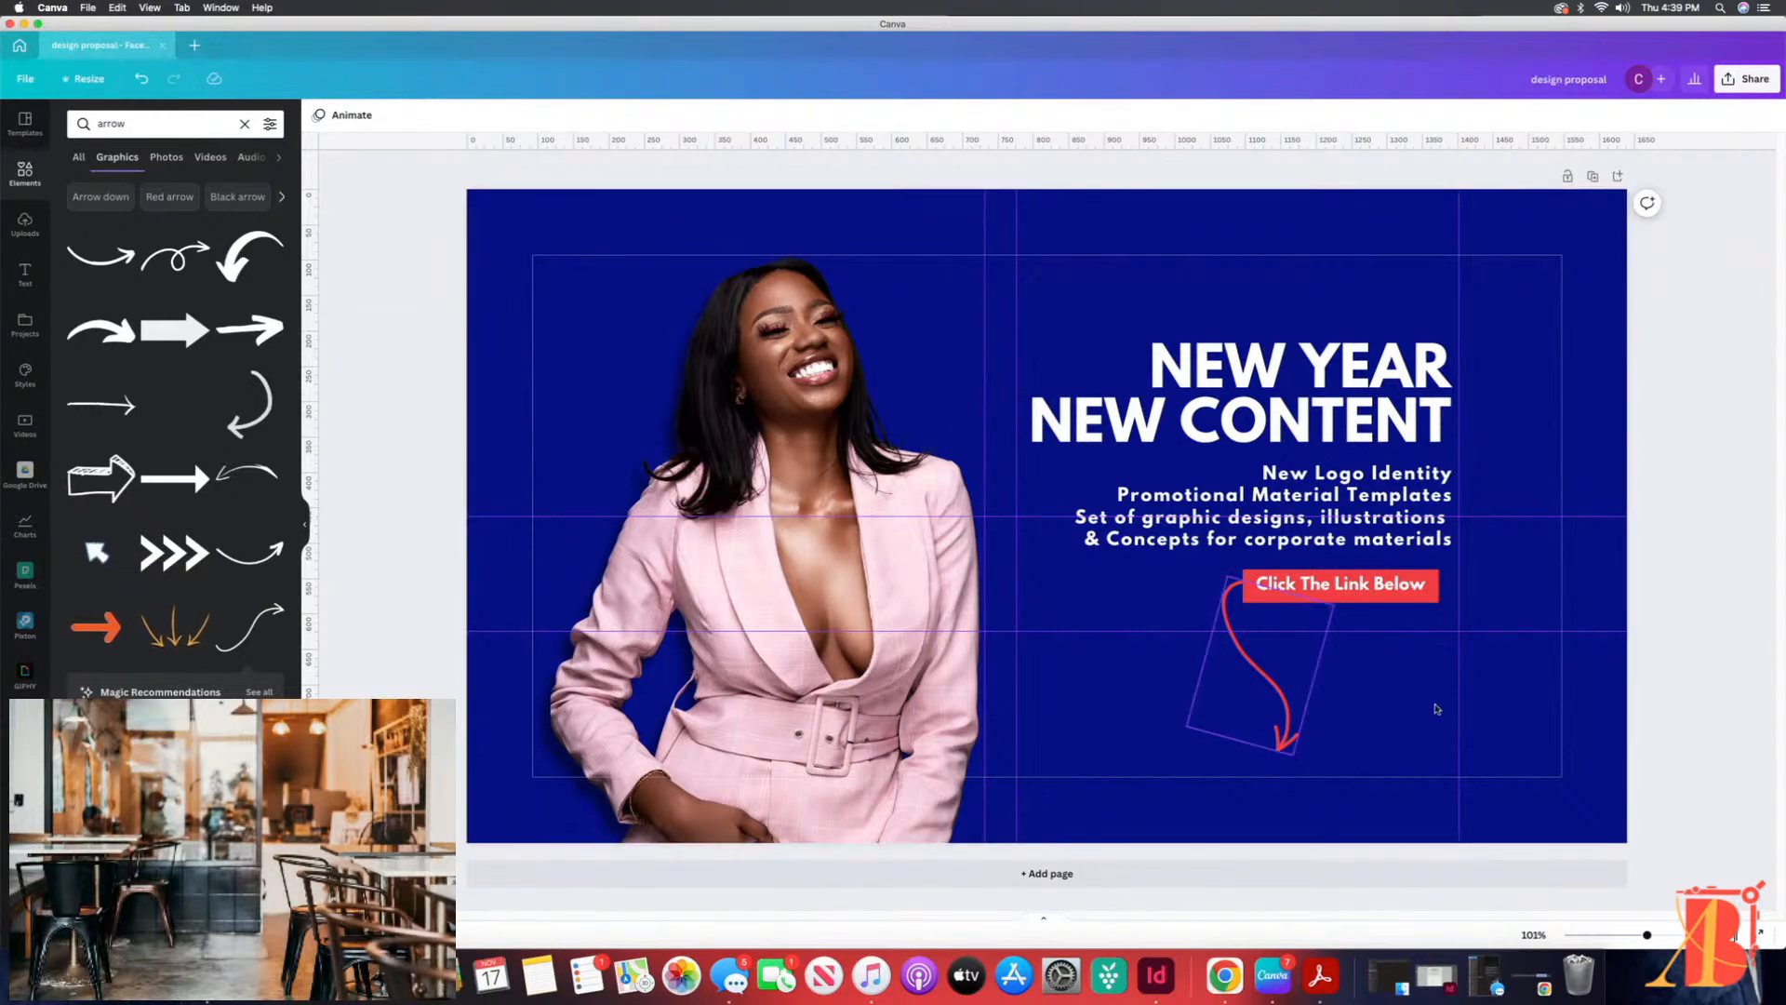
Step: Search the elements for "pattern", narrow the results to graphics and add the green wavy stripe pattern to the cover
{"action": "left_click", "coordinate": [244, 123]}
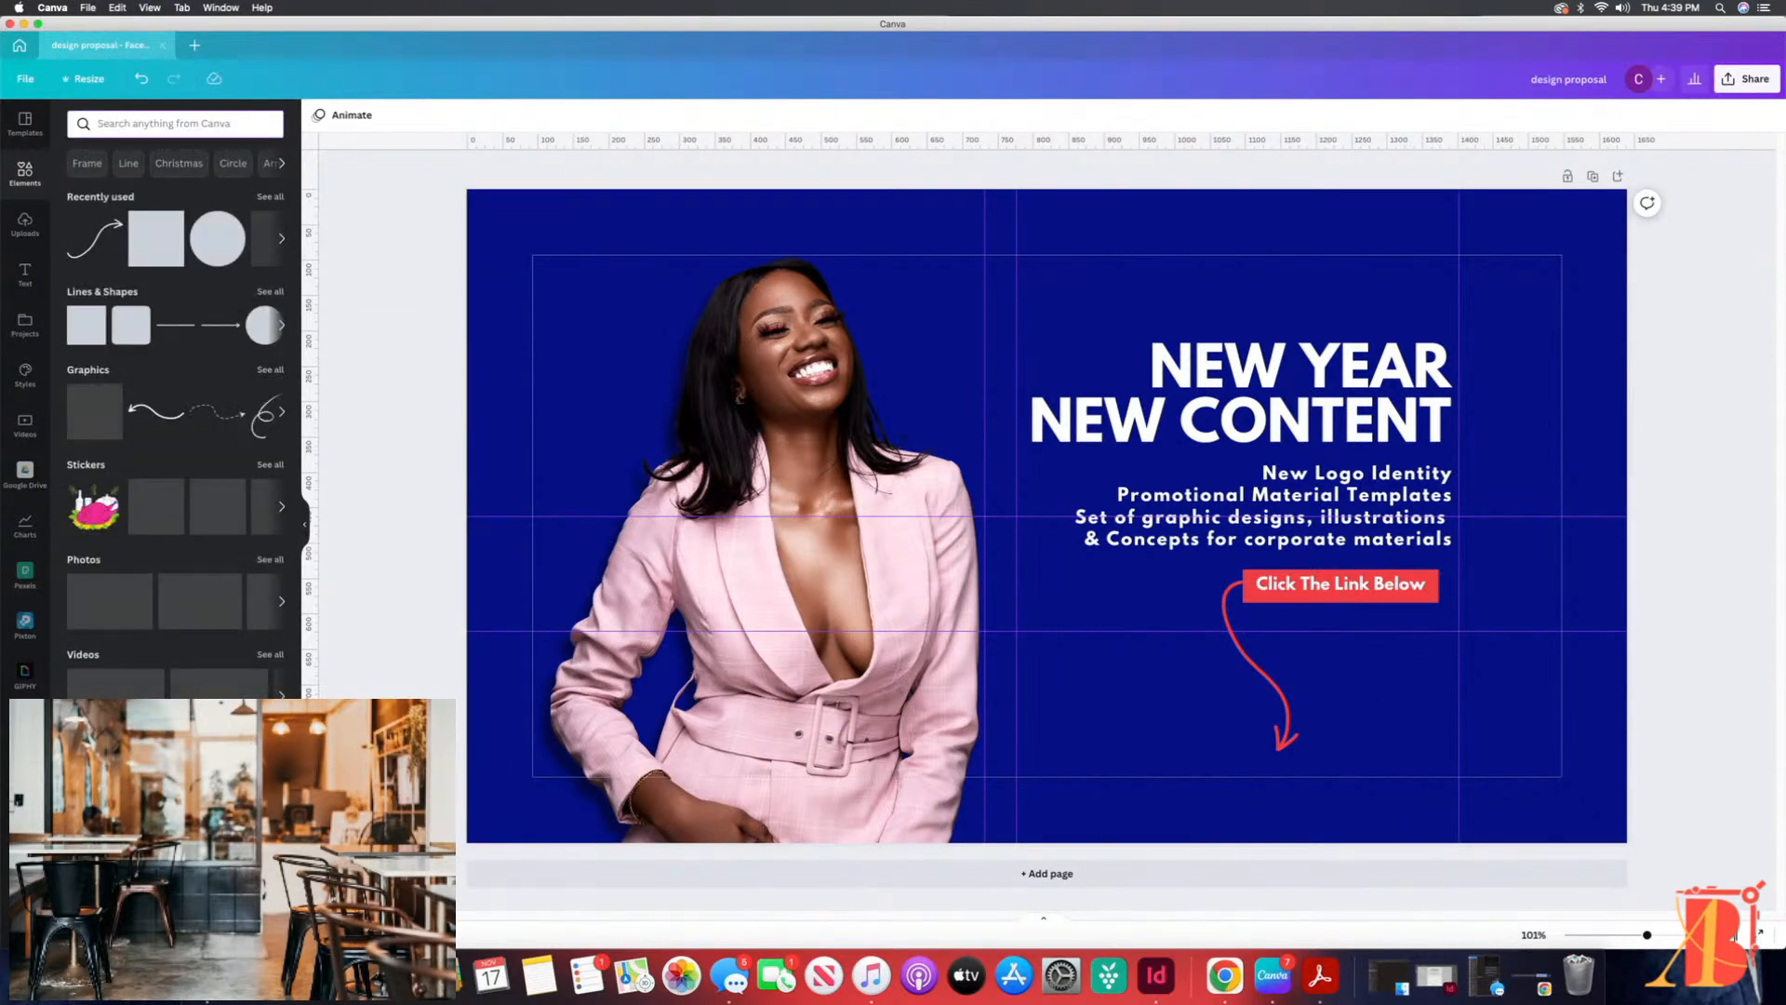
{"action": "type", "text": "patter"}
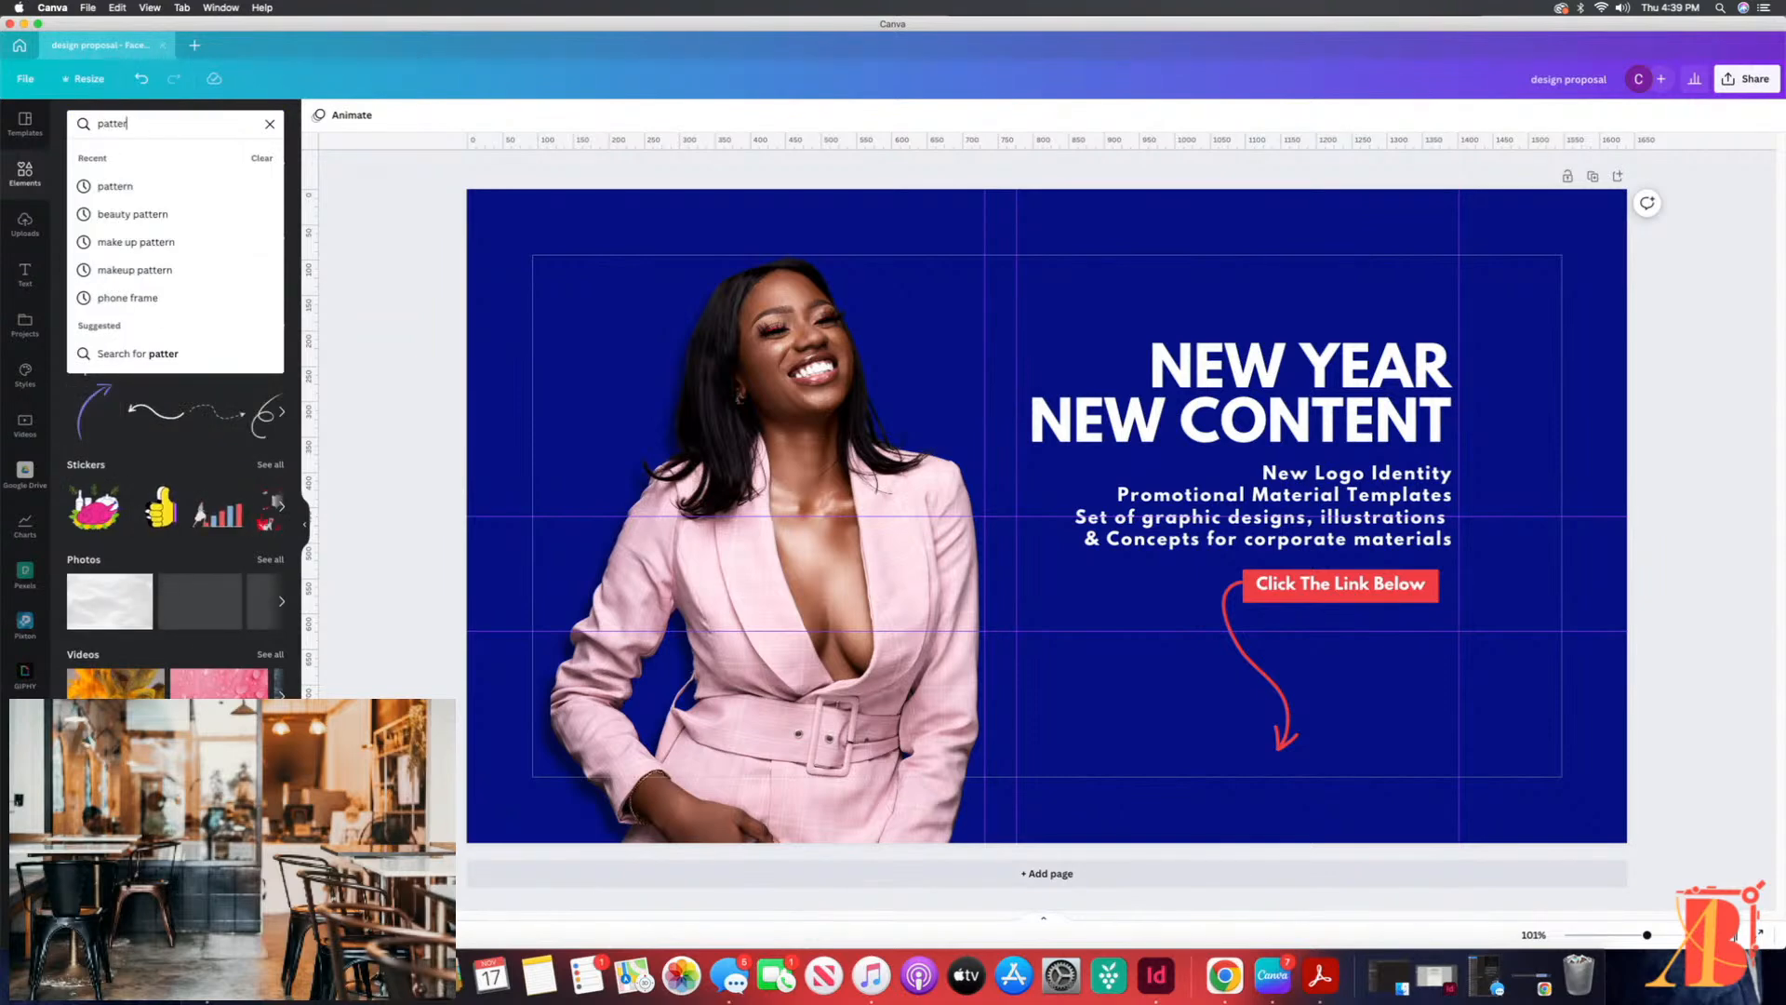
{"action": "type", "text": "n"}
{"action": "key", "text": "Return"}
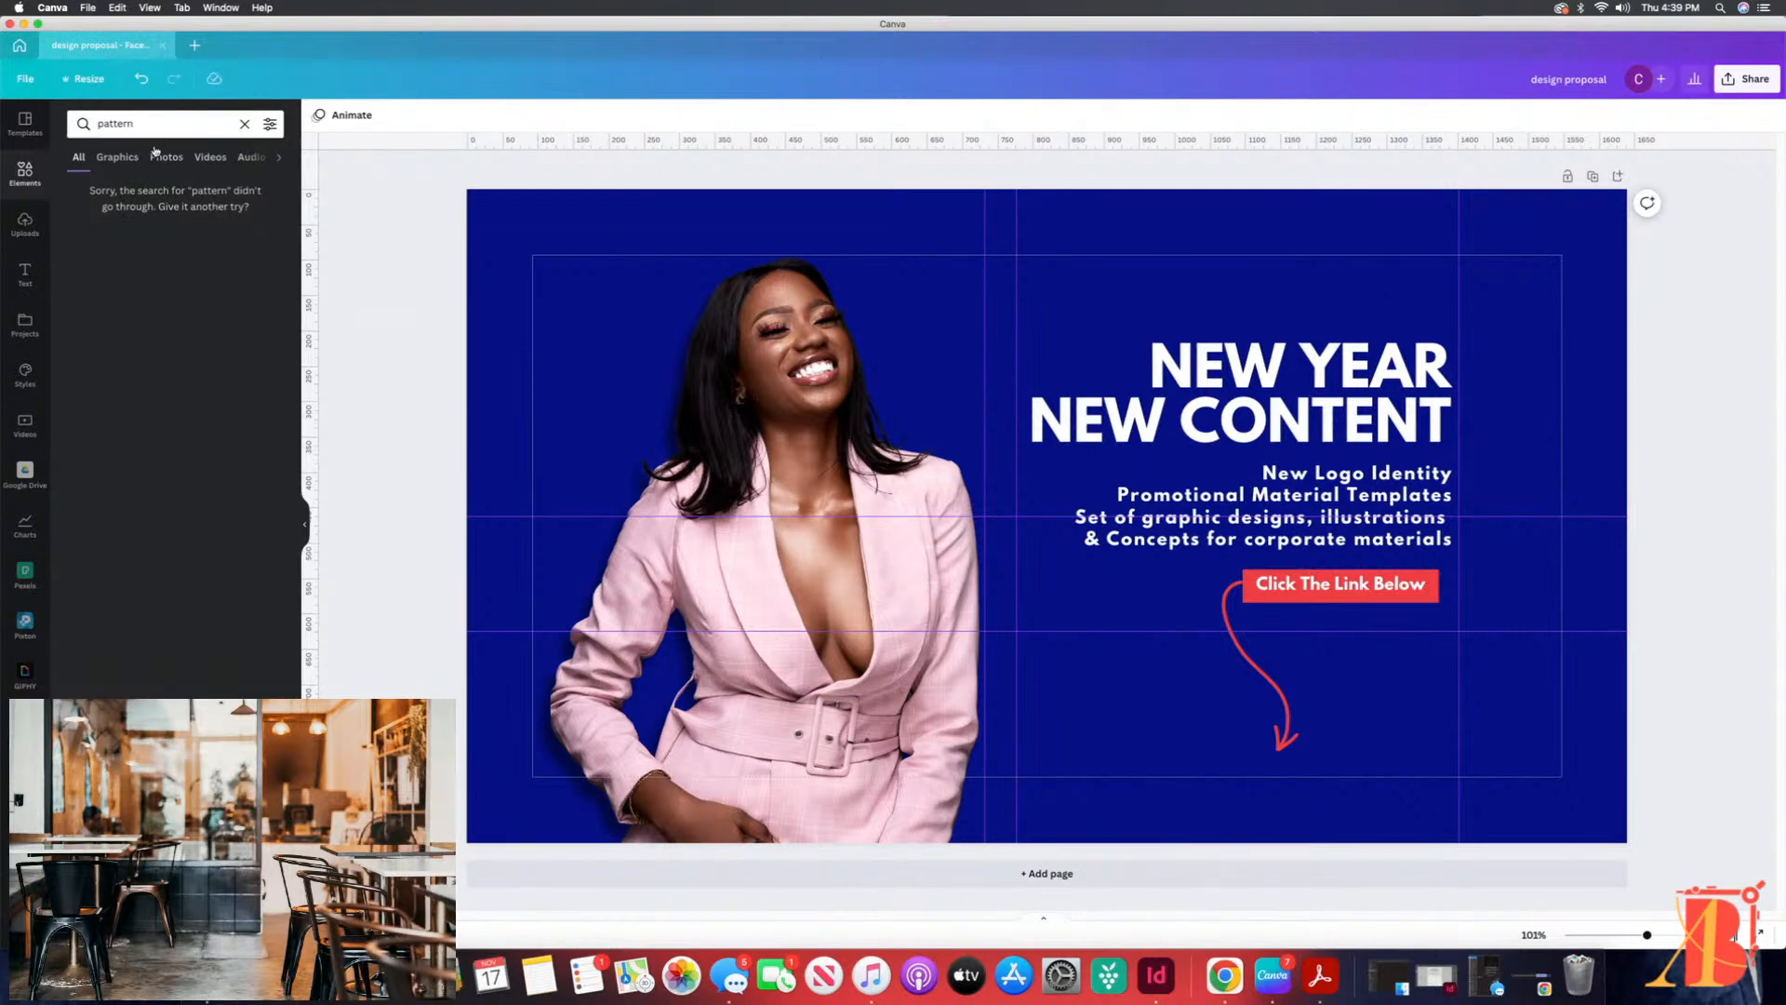
{"action": "left_click", "coordinate": [116, 158]}
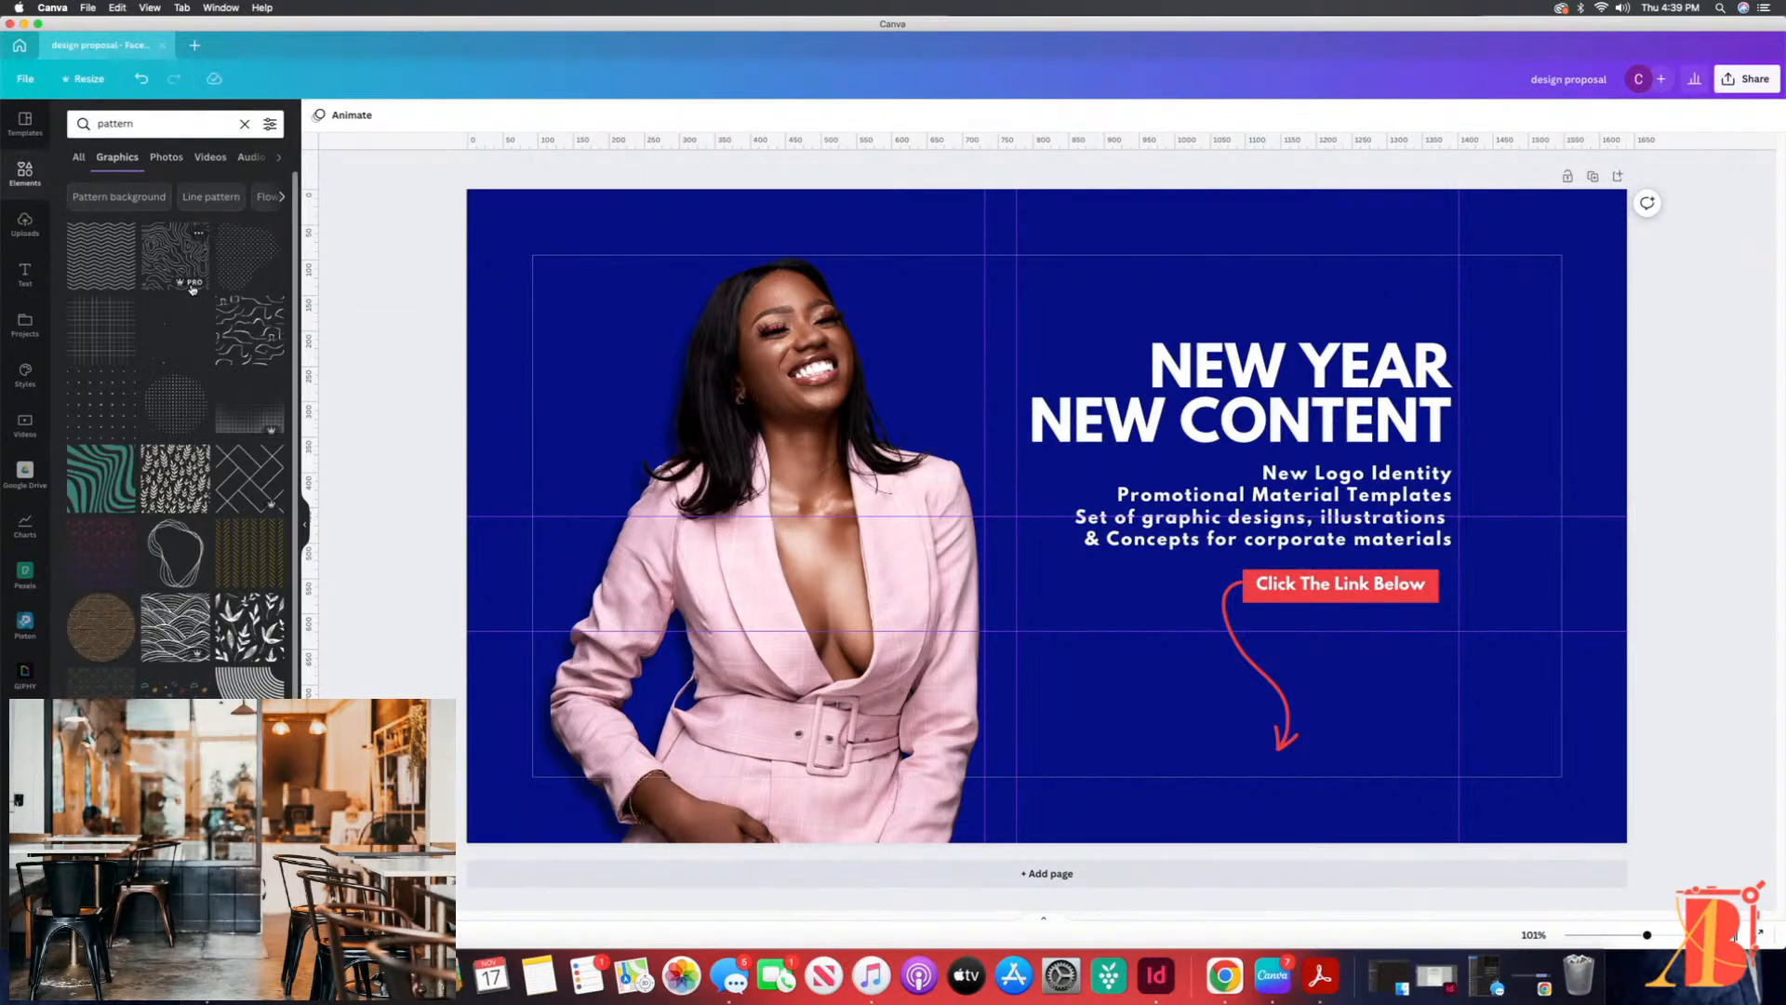
{"action": "left_click", "coordinate": [89, 477]}
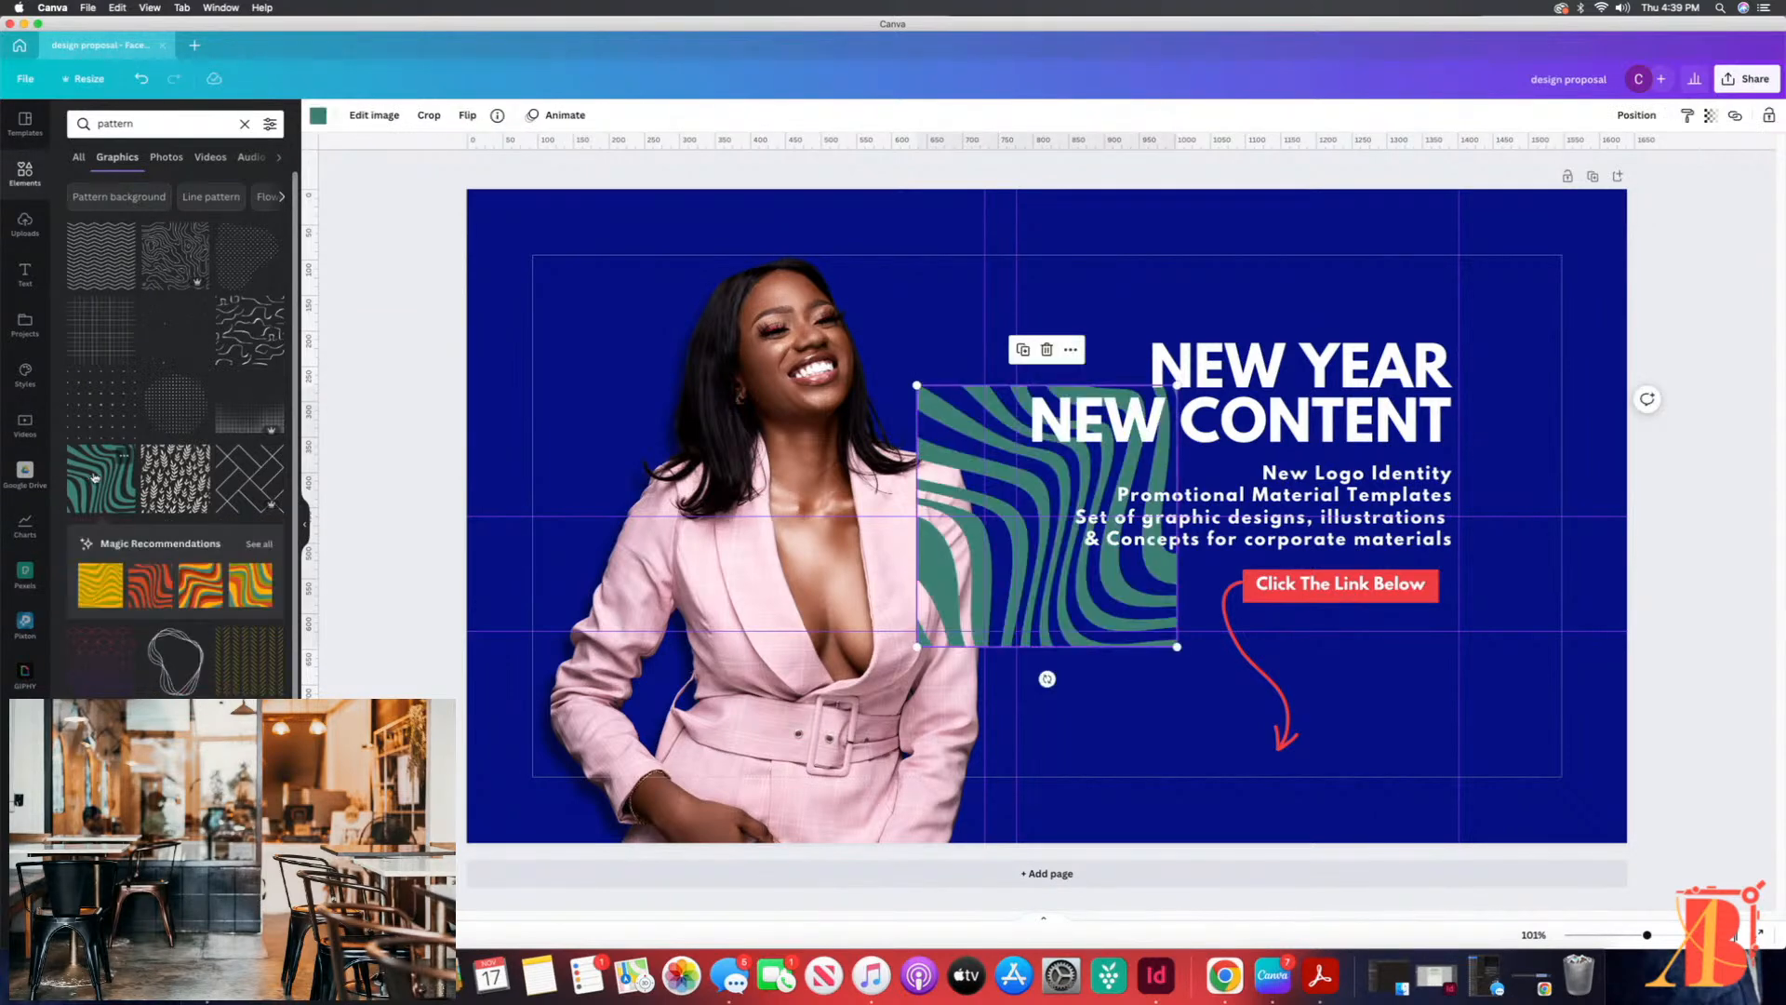
Step: Move the green wavy stripe pattern to the cover's lower-left corner and enlarge it until it fills the whole cover
{"action": "mouse_move", "coordinate": [1052, 609]}
{"action": "left_mouse_down"}
{"action": "mouse_move", "coordinate": [741, 690]}
{"action": "mouse_move", "coordinate": [621, 778]}
{"action": "left_mouse_up"}
{"action": "mouse_move", "coordinate": [725, 586]}
{"action": "left_mouse_down"}
{"action": "mouse_move", "coordinate": [949, 359]}
{"action": "mouse_move", "coordinate": [1684, 335]}
{"action": "mouse_move", "coordinate": [1770, 299]}
{"action": "mouse_move", "coordinate": [1754, 298]}
{"action": "mouse_move", "coordinate": [1753, 26]}
{"action": "left_mouse_up"}
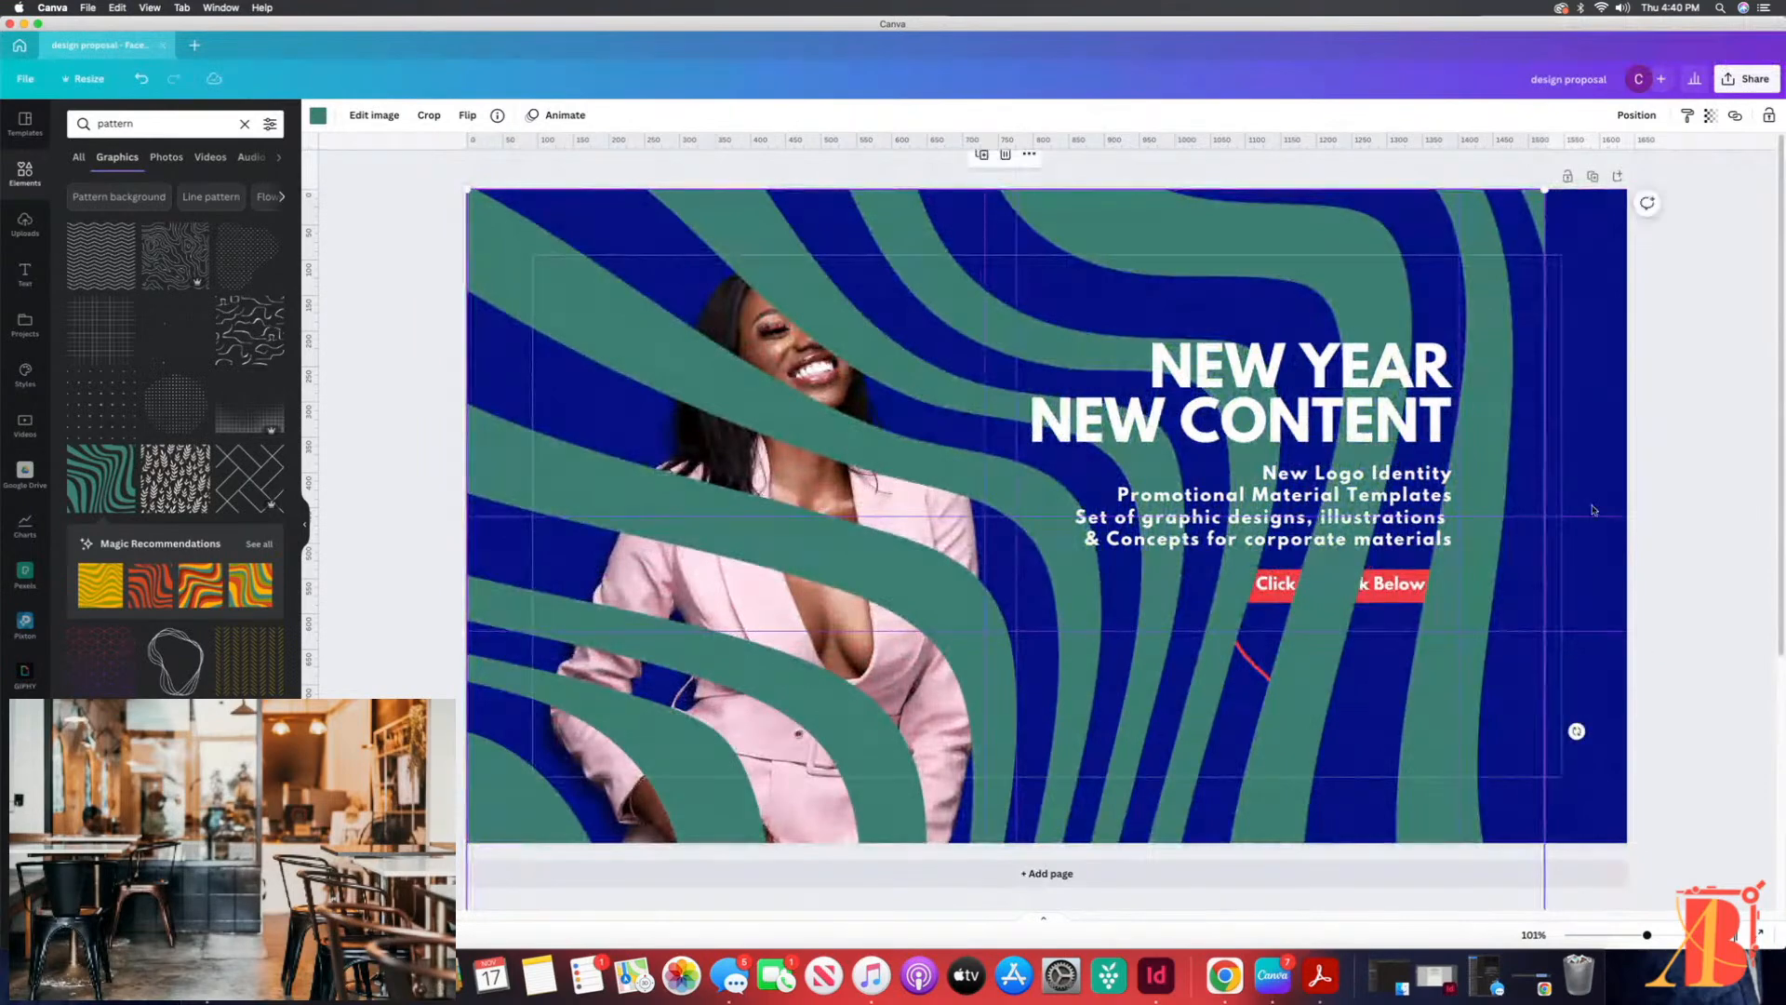
{"action": "left_click_drag", "start_coordinate": [1547, 187], "coordinate": [1636, 97]}
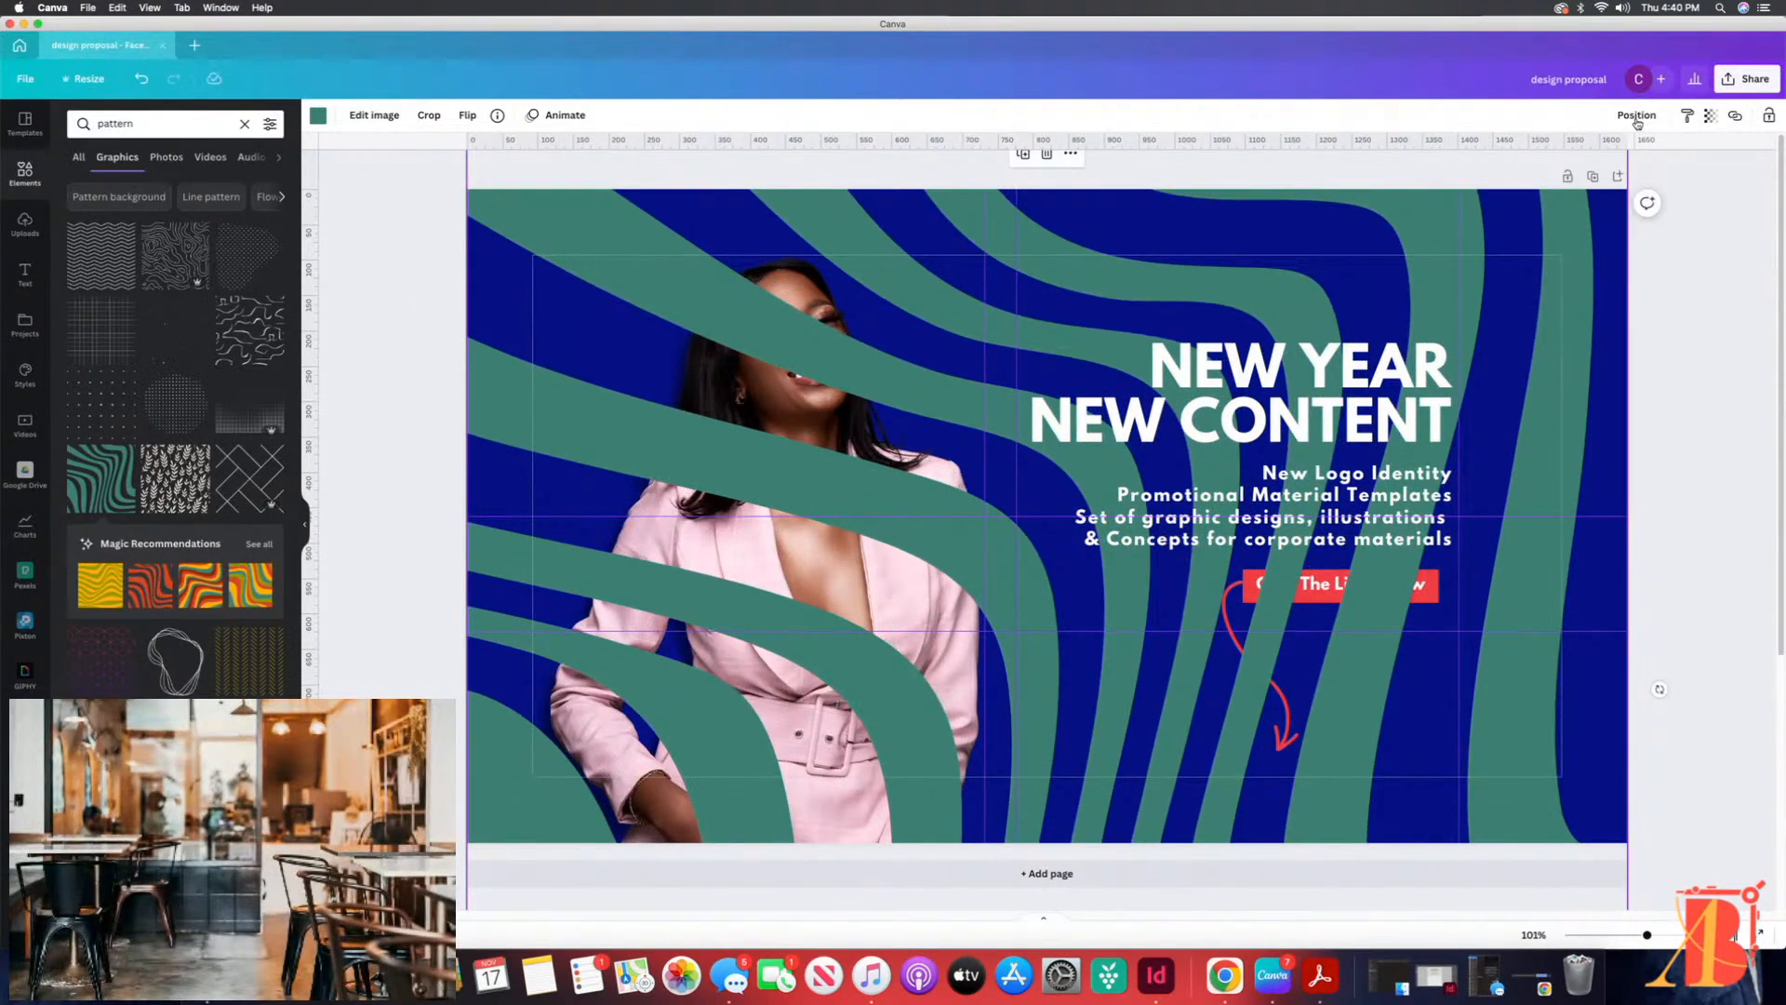
Step: Set the pattern's transparency to 26 and send it to the back, behind the photo and text
{"action": "left_click", "coordinate": [1710, 115]}
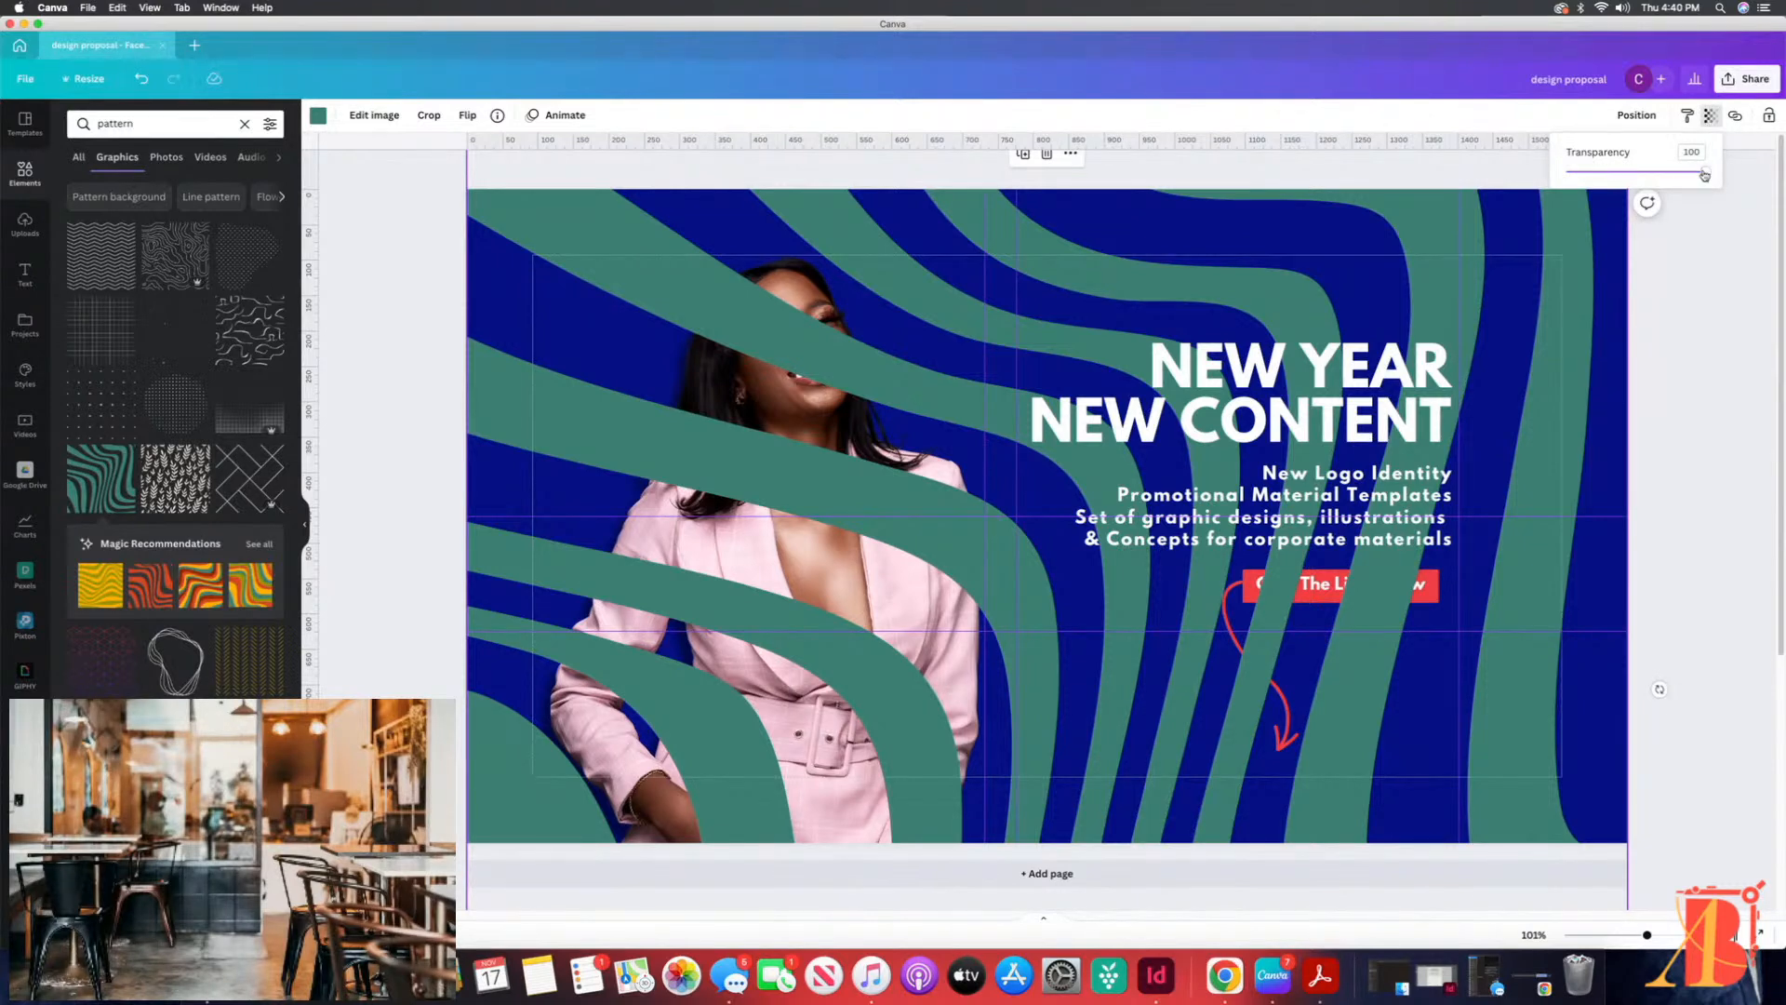
{"action": "left_click_drag", "start_coordinate": [1695, 177], "coordinate": [1602, 186]}
{"action": "left_click", "coordinate": [1637, 116]}
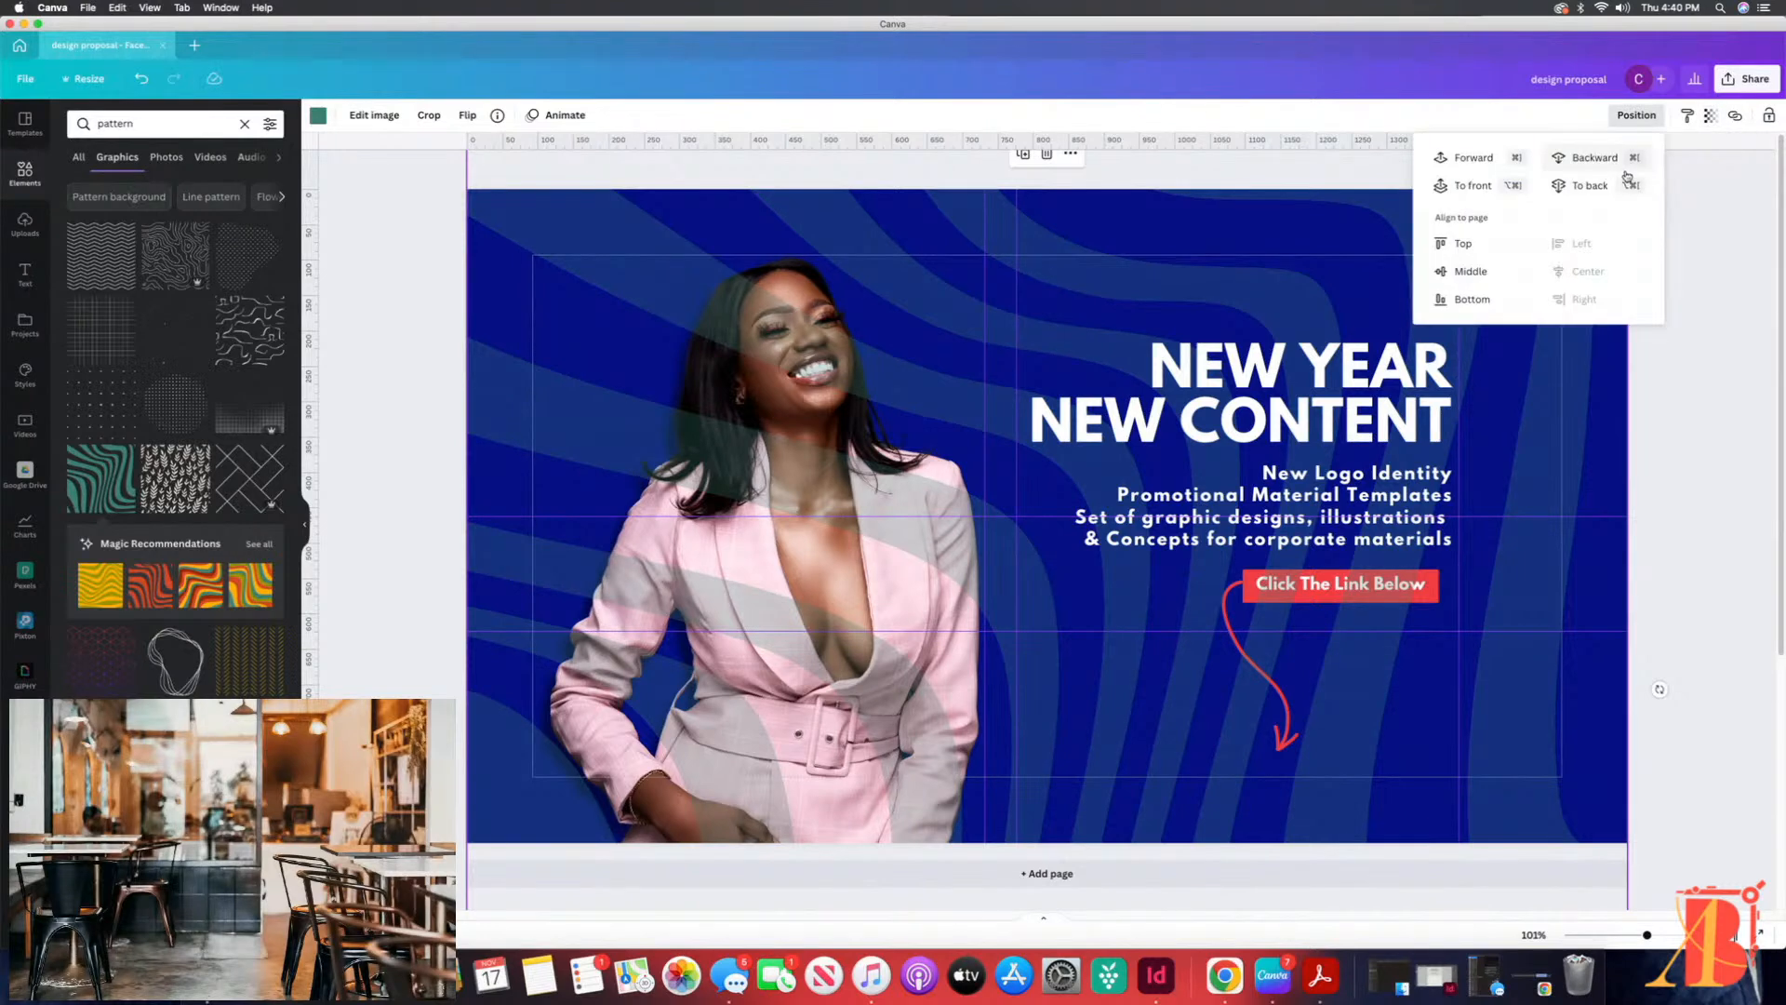
{"action": "left_click", "coordinate": [1587, 186]}
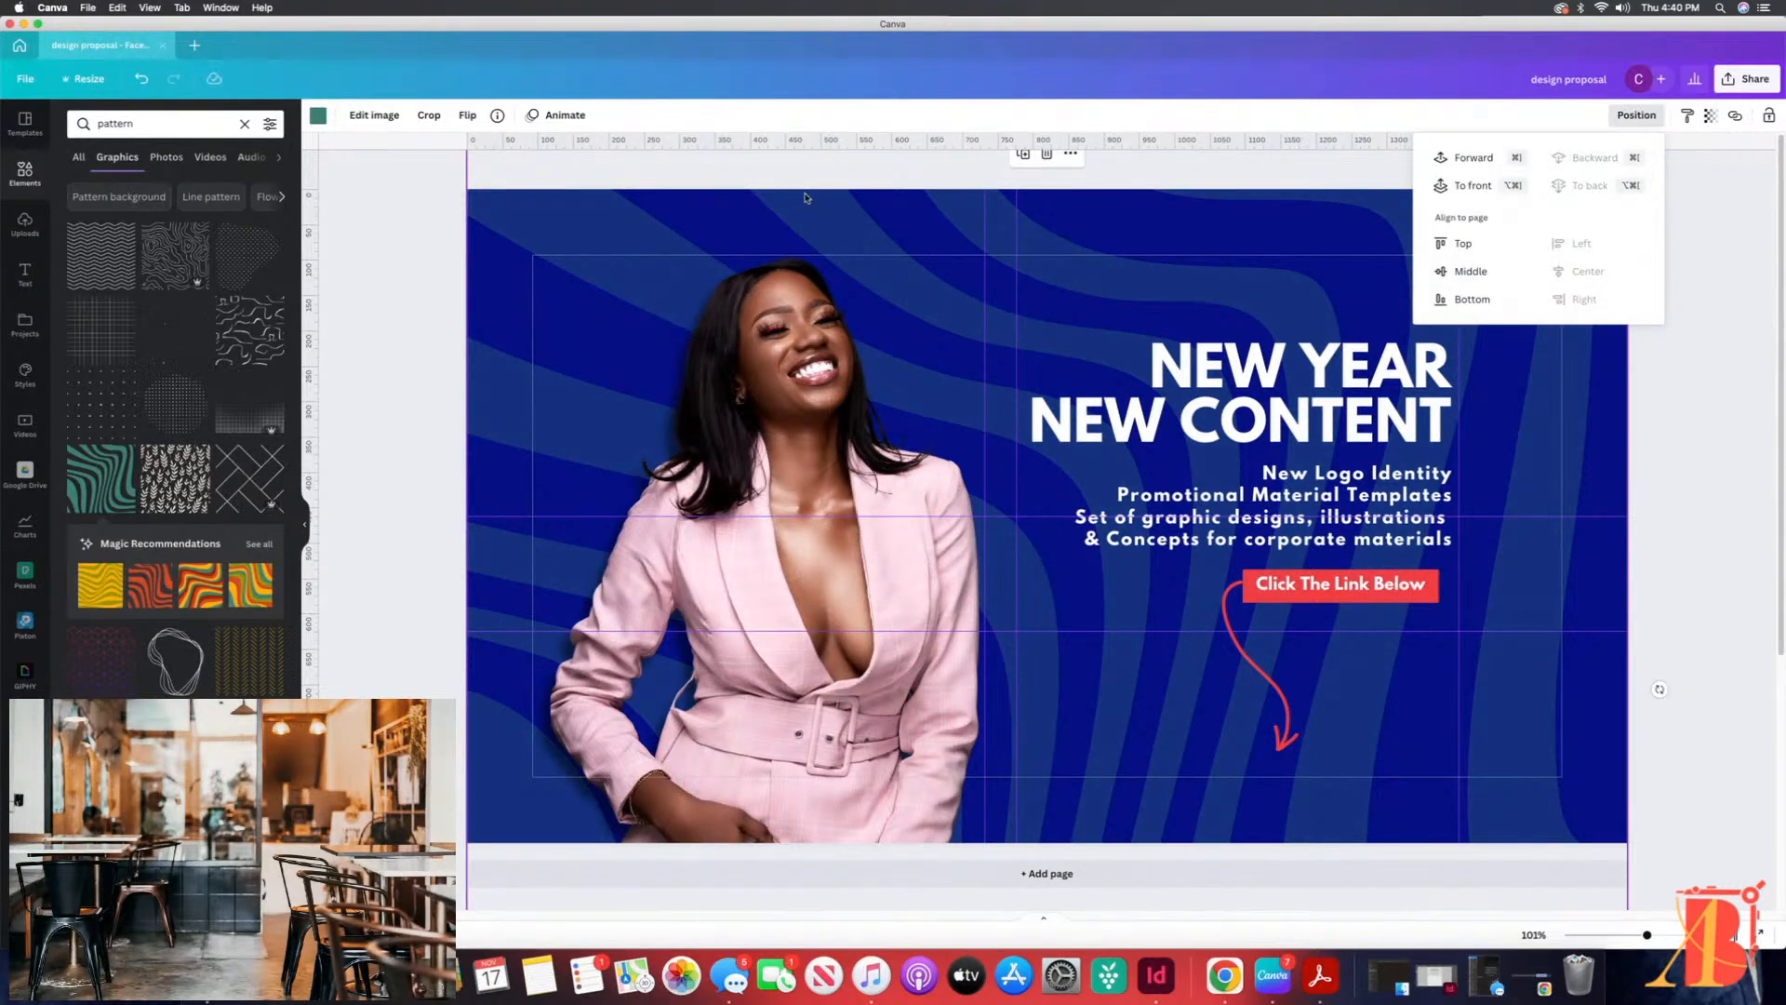
Step: Recolor the wavy pattern, trying the brand kit's orange before settling on white
{"action": "left_click", "coordinate": [317, 115]}
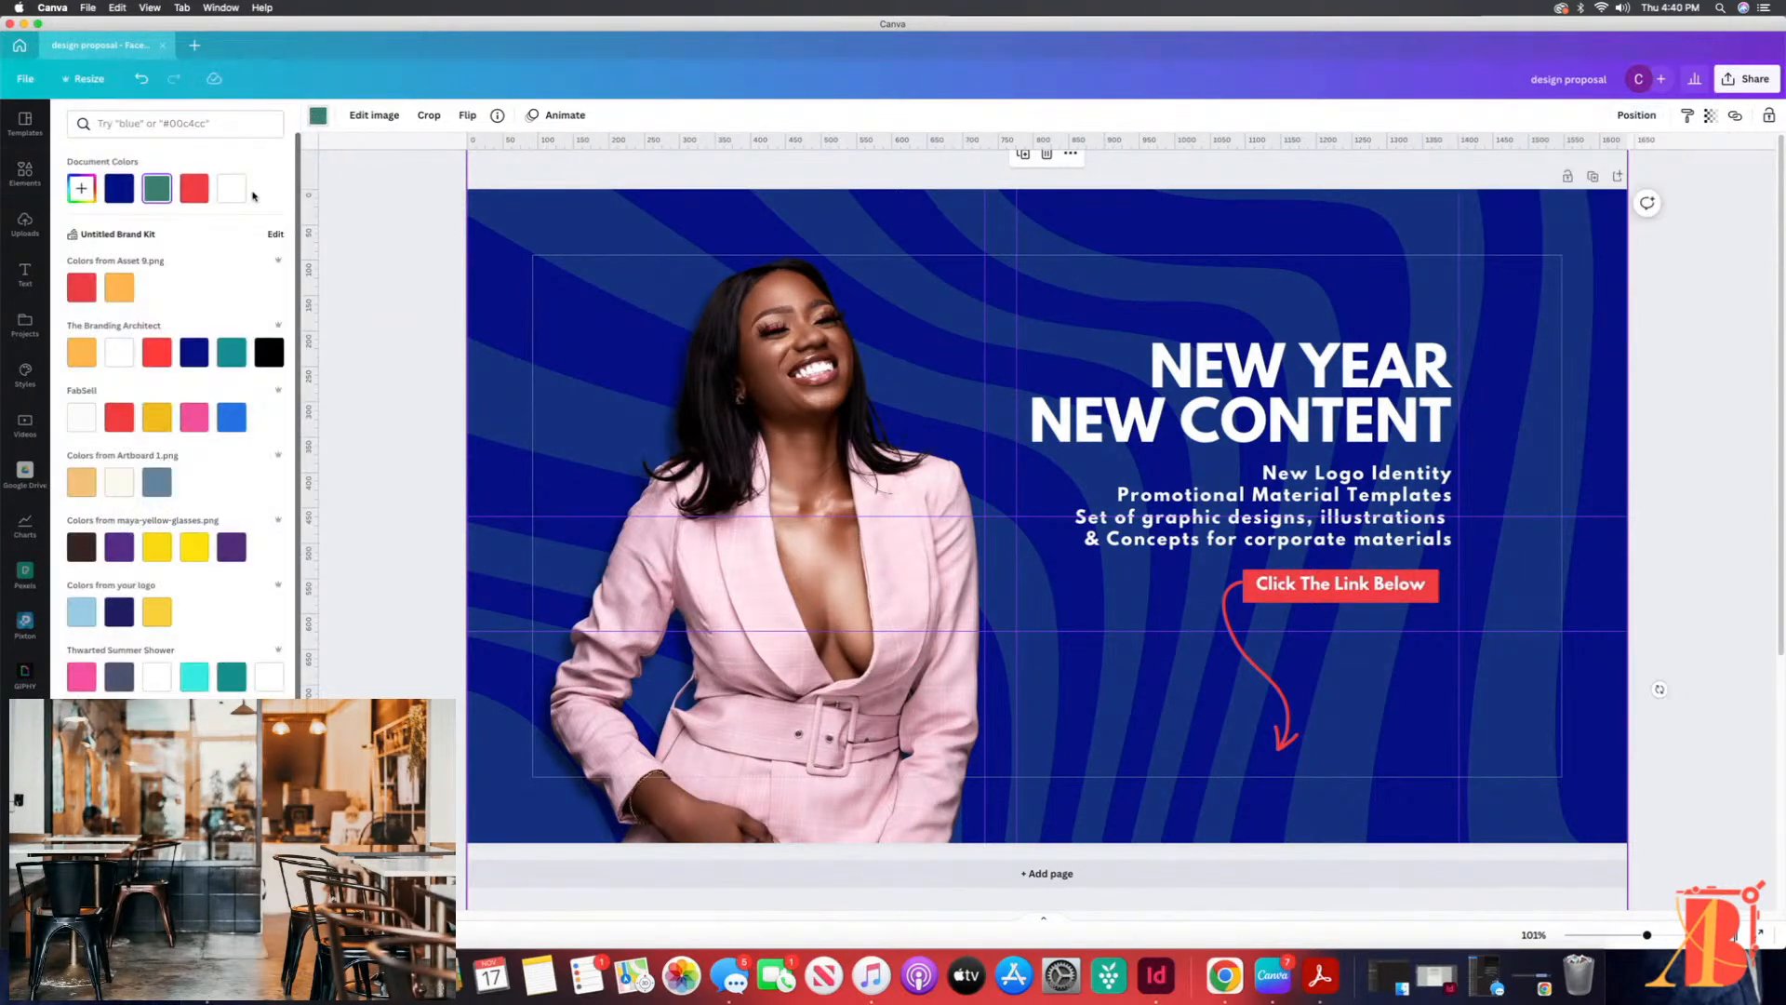
{"action": "left_click", "coordinate": [232, 189]}
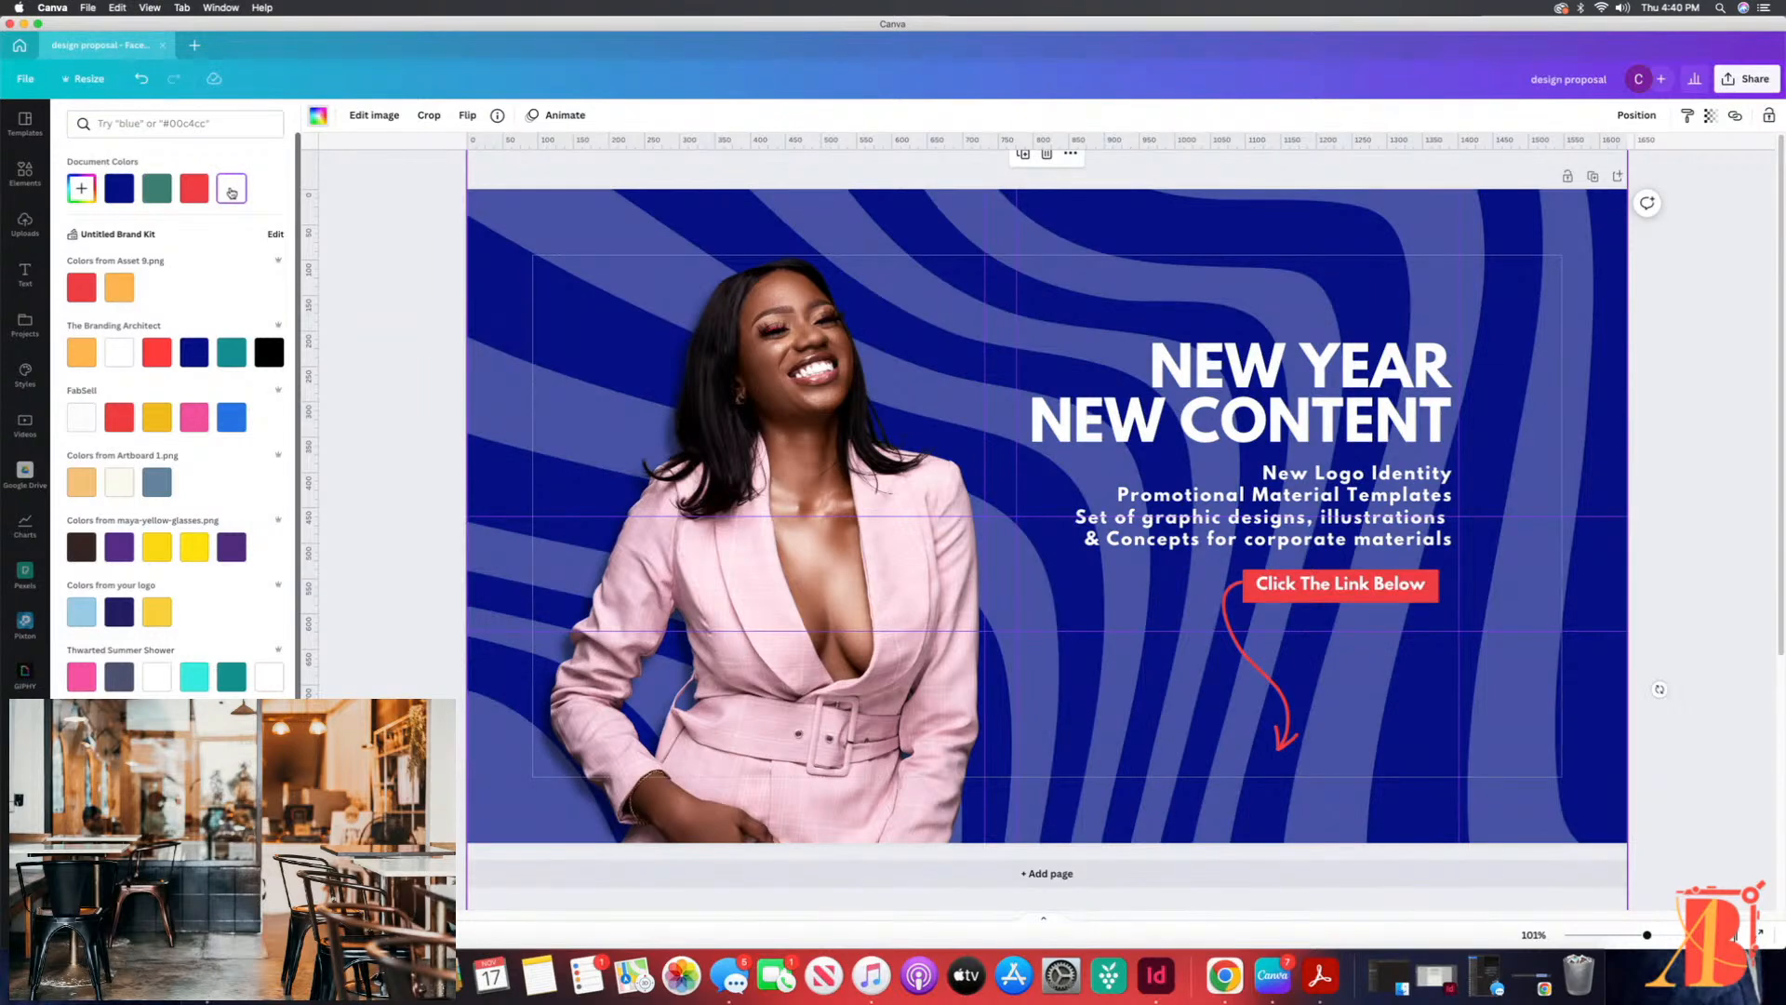
{"action": "left_click", "coordinate": [81, 352]}
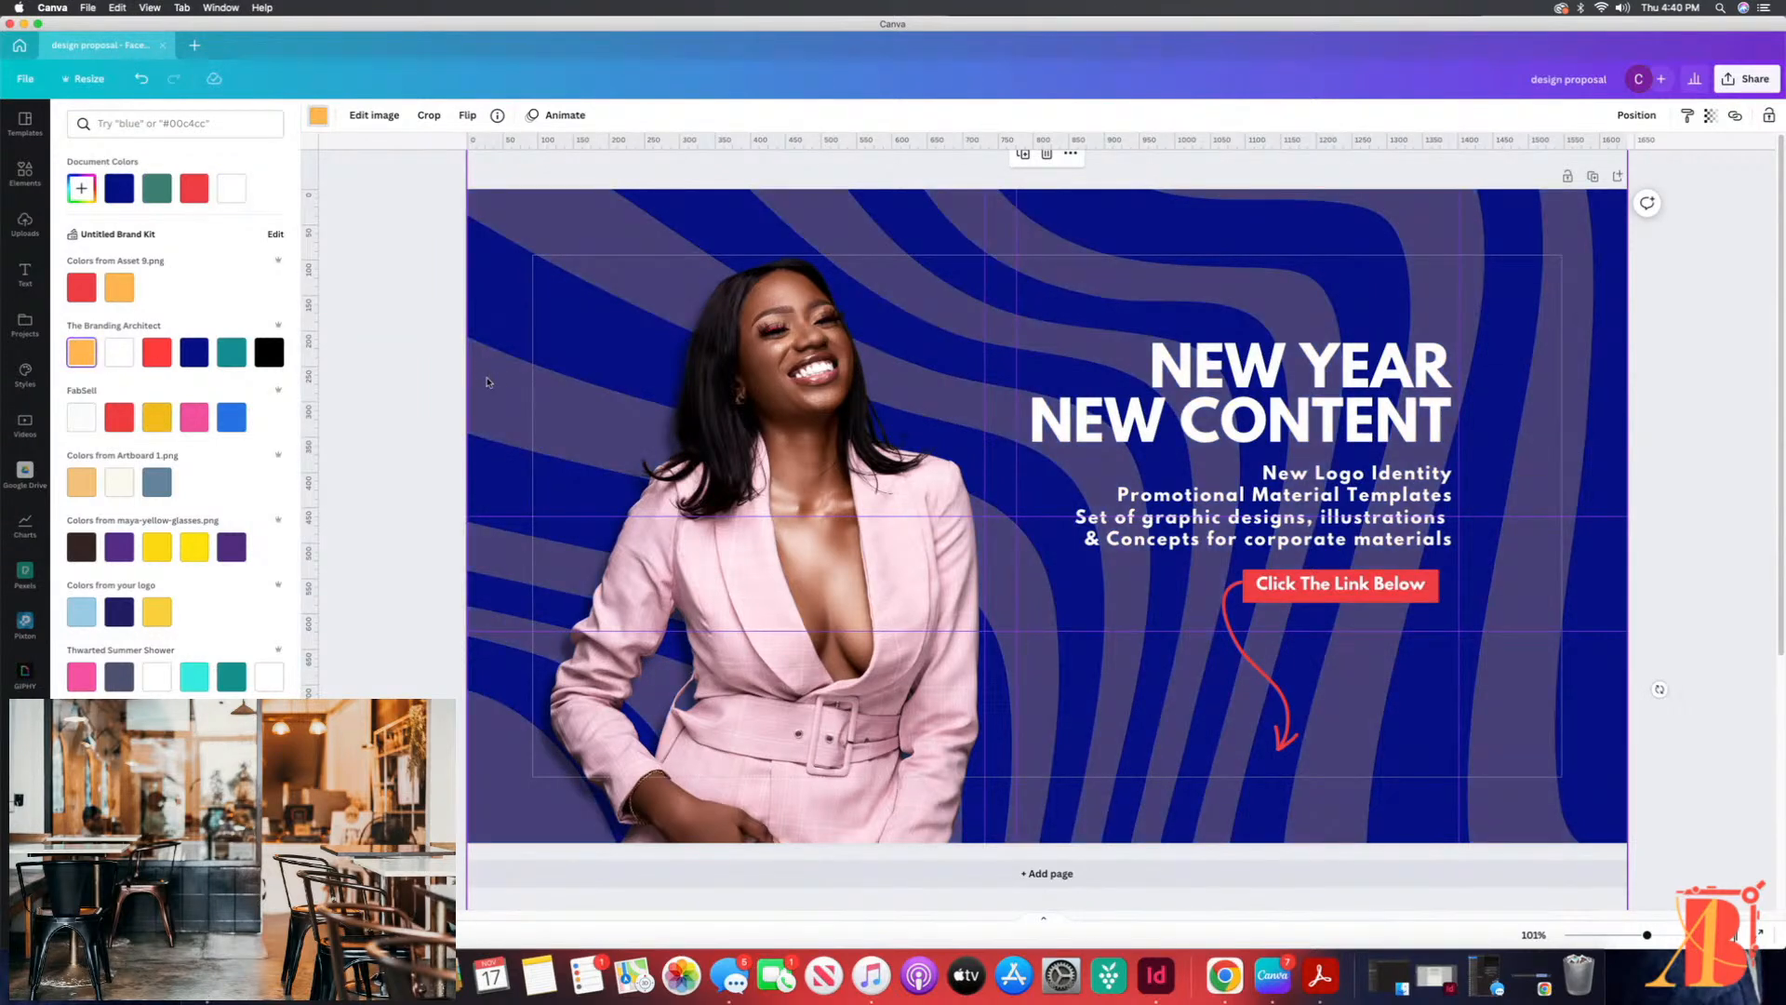
{"action": "left_click", "coordinate": [232, 190]}
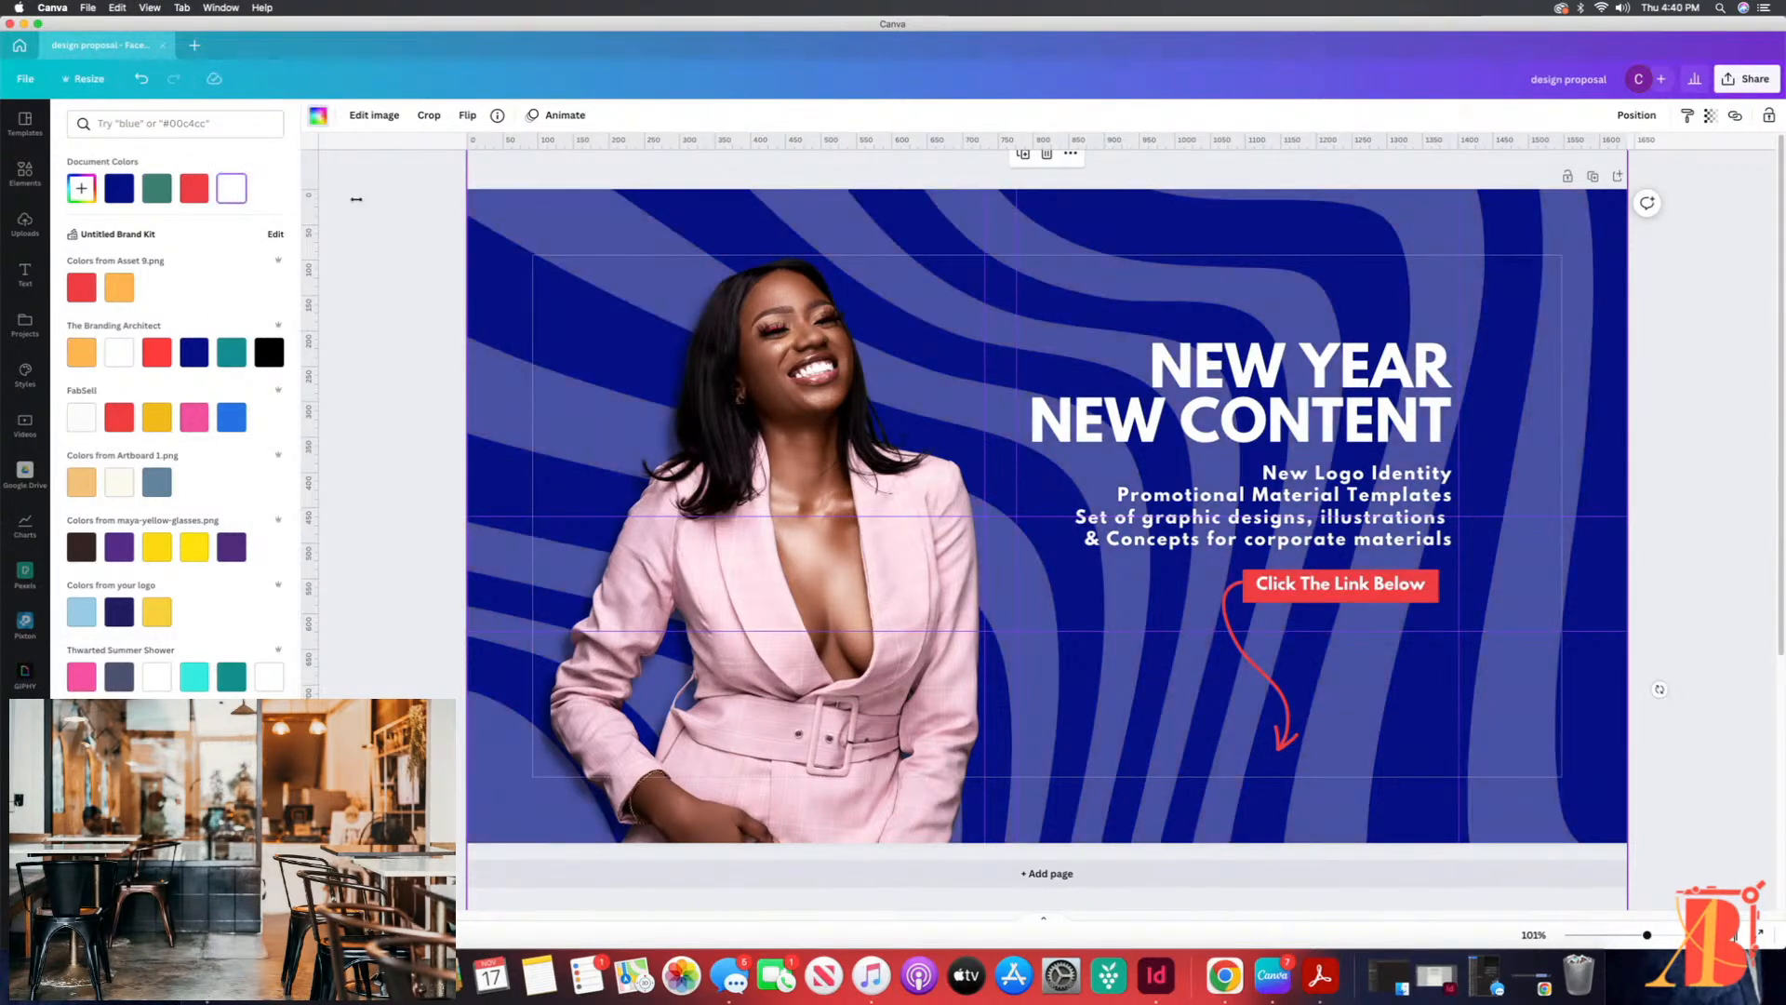
Step: Fade the white pattern further by lowering its transparency value to about 16
{"action": "left_click", "coordinate": [1709, 115]}
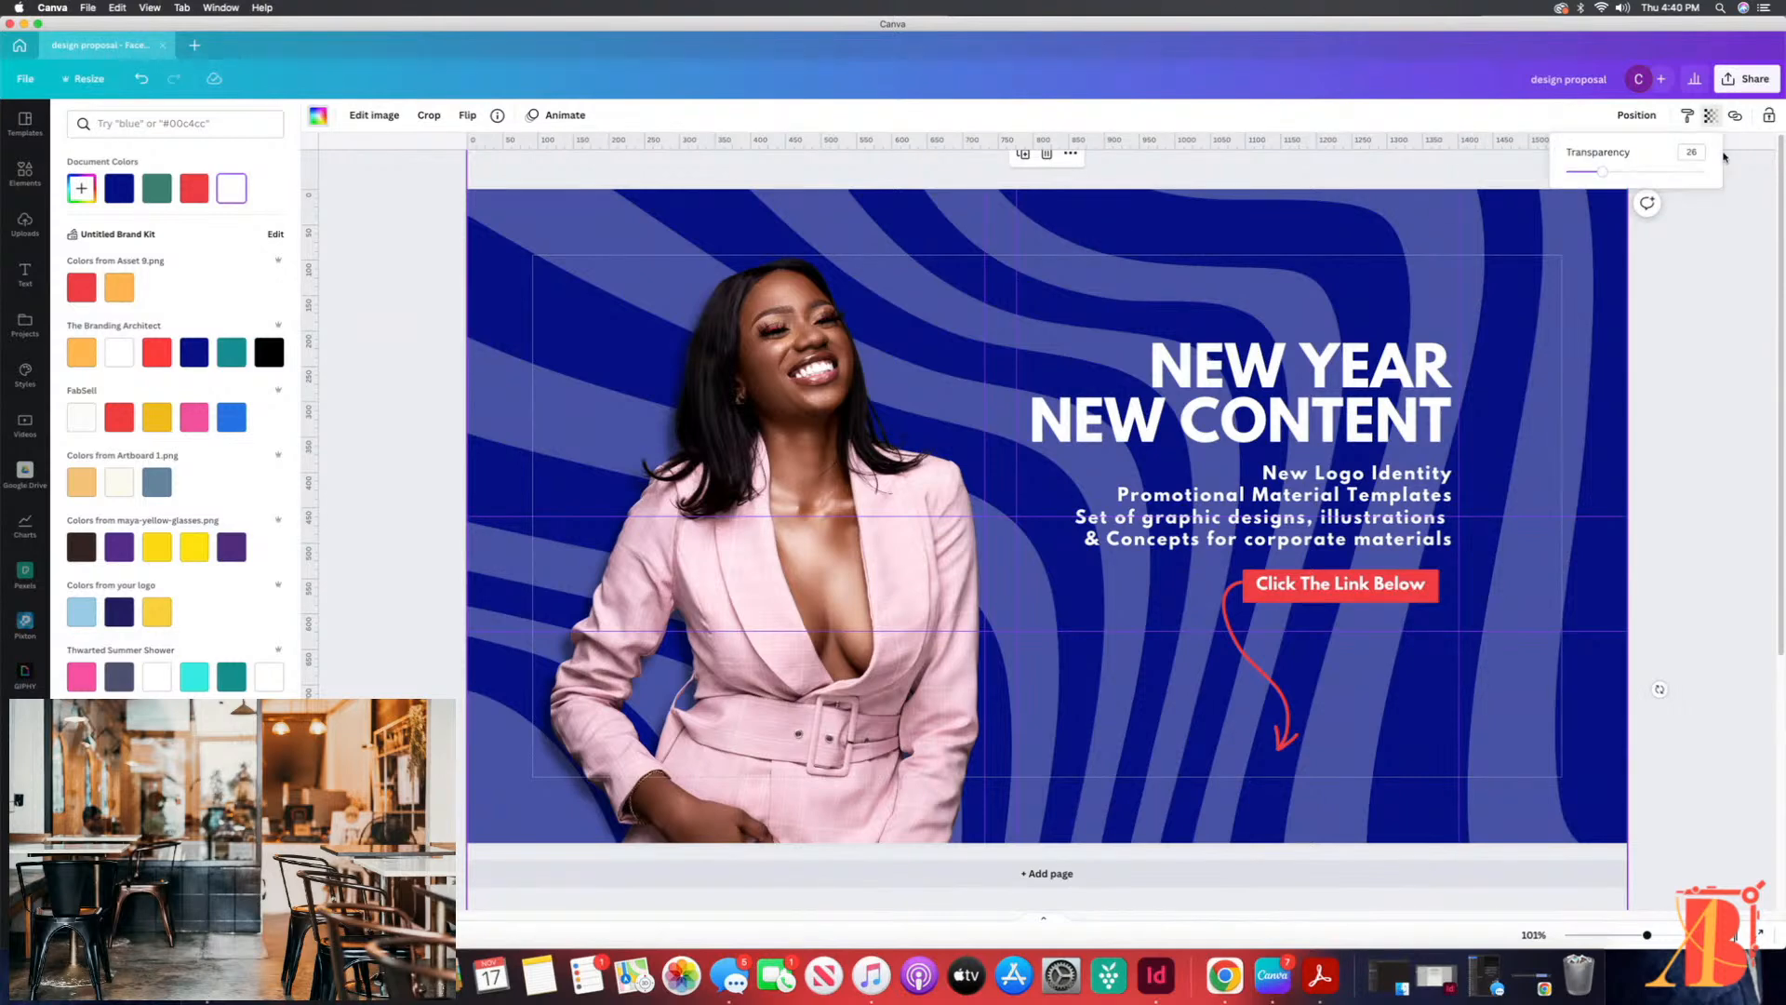
{"action": "left_click_drag", "start_coordinate": [1602, 172], "coordinate": [1588, 173]}
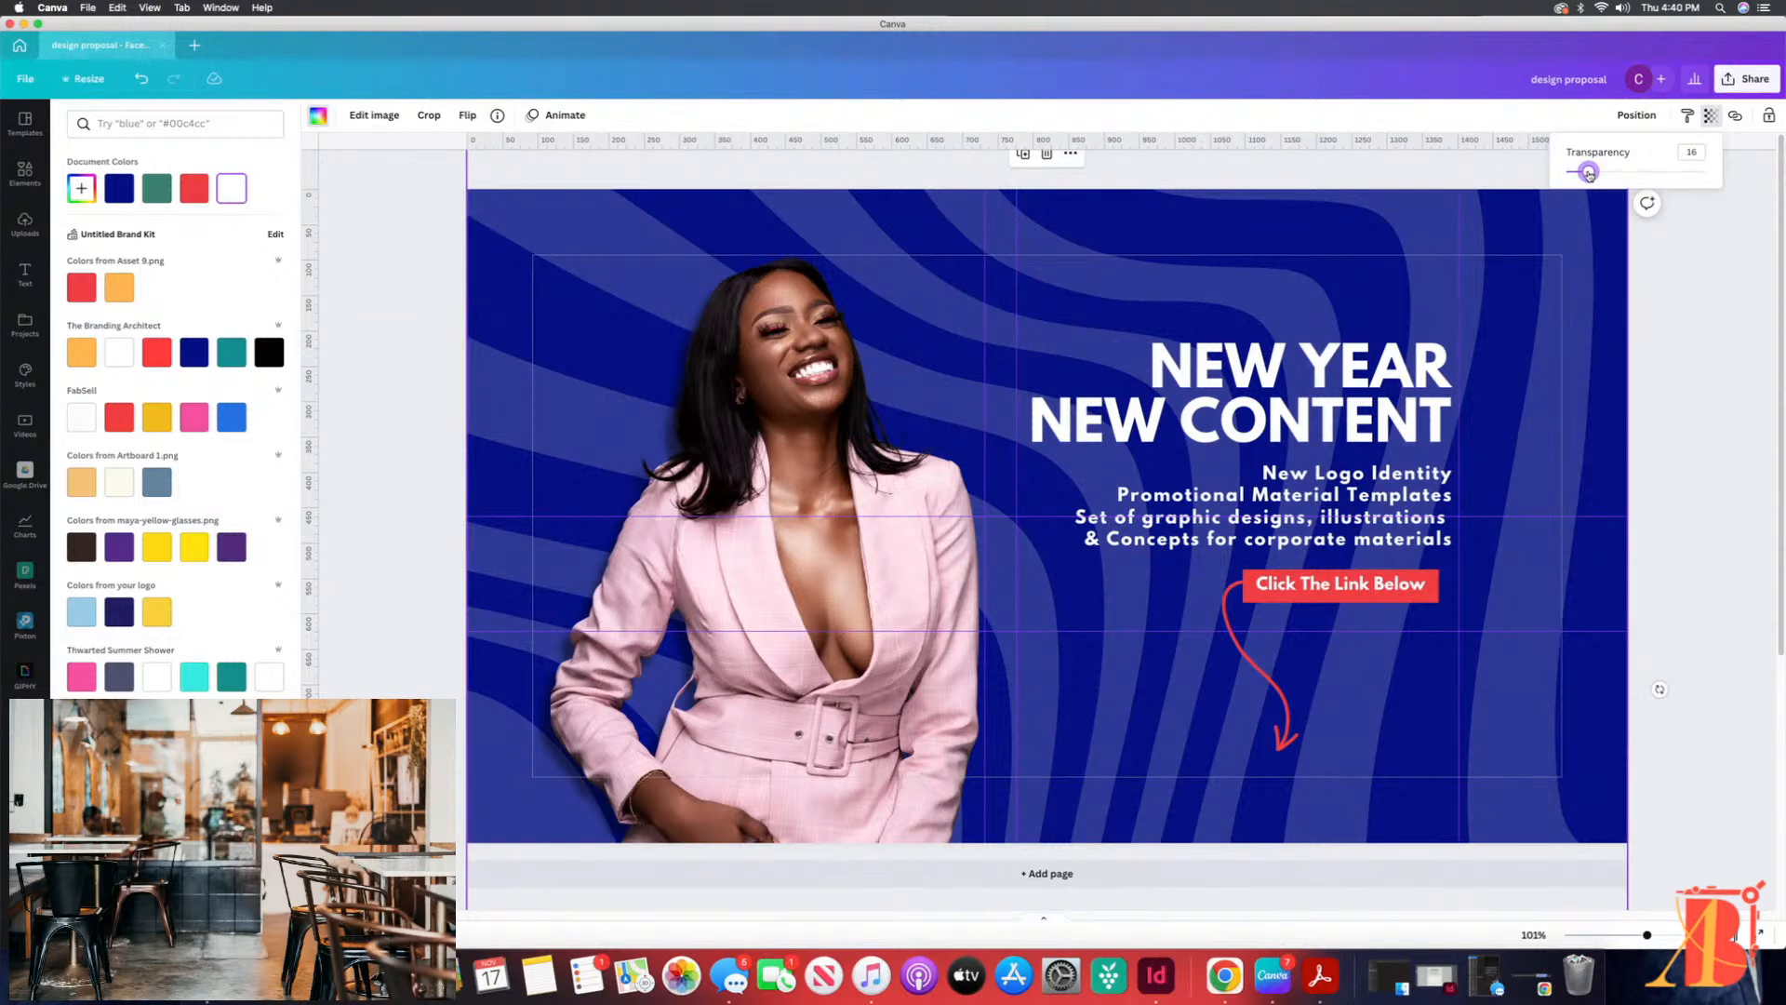
{"action": "left_click_drag", "start_coordinate": [1587, 174], "coordinate": [1584, 174]}
{"action": "left_click", "coordinate": [1581, 312]}
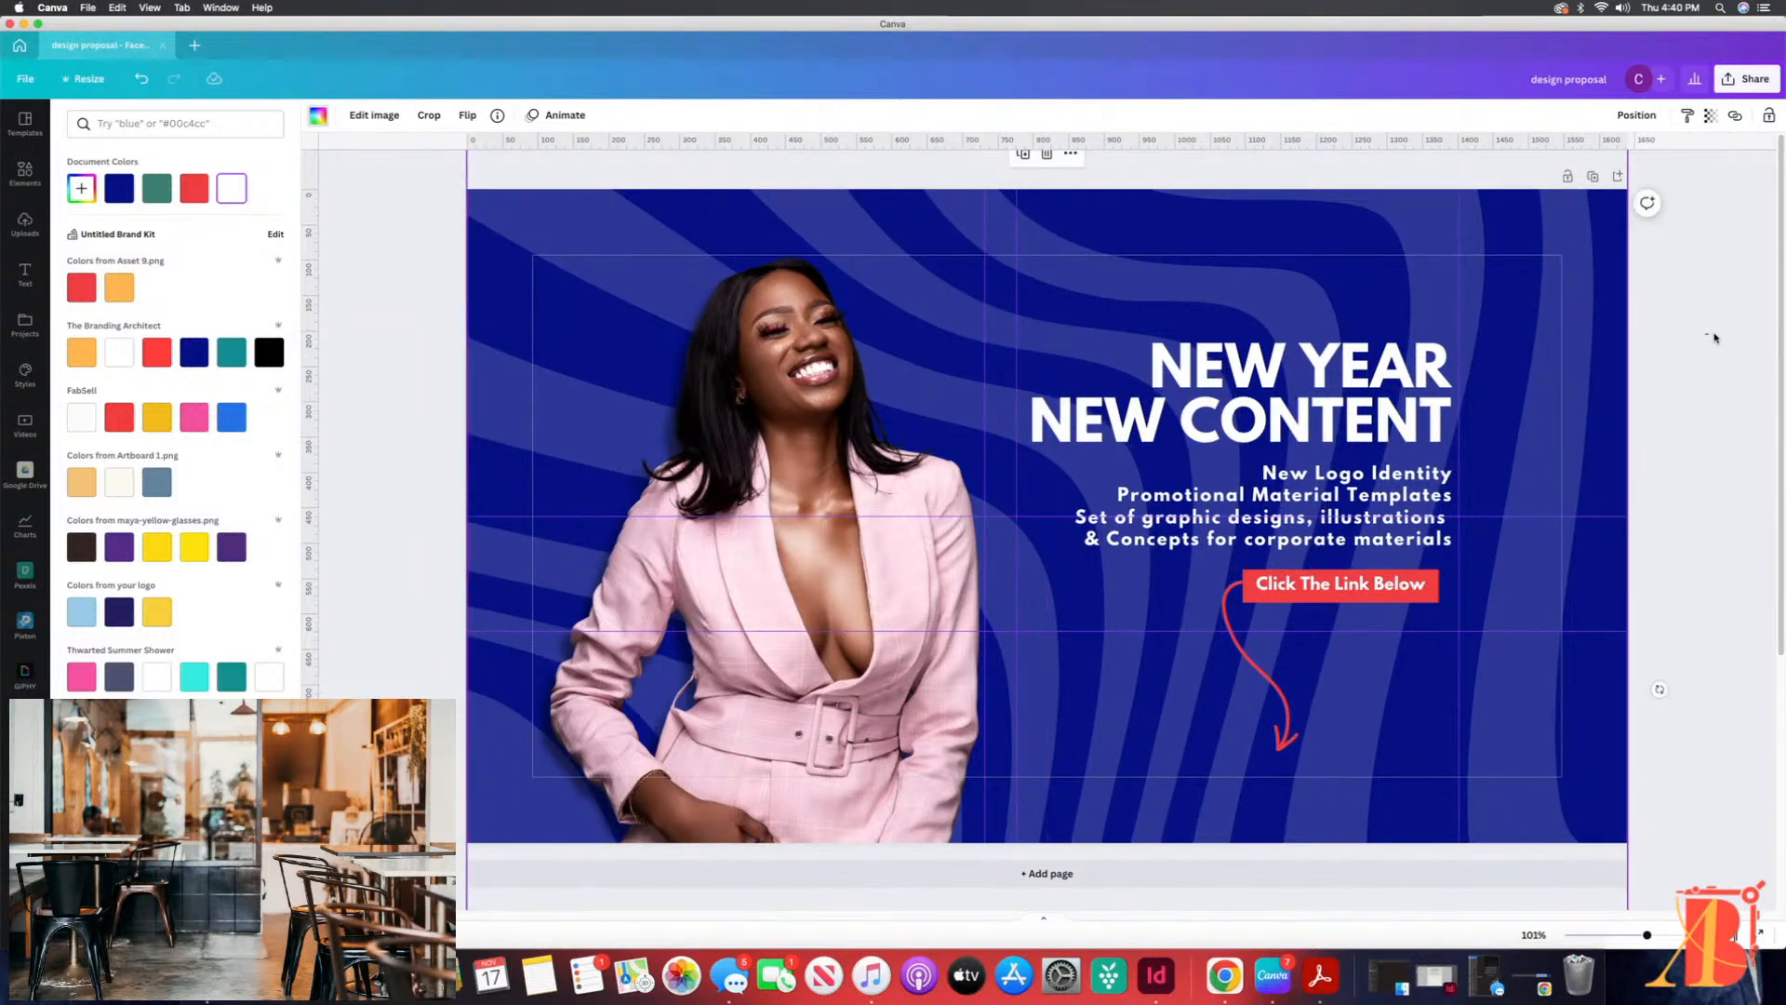
{"action": "left_click", "coordinate": [1715, 338]}
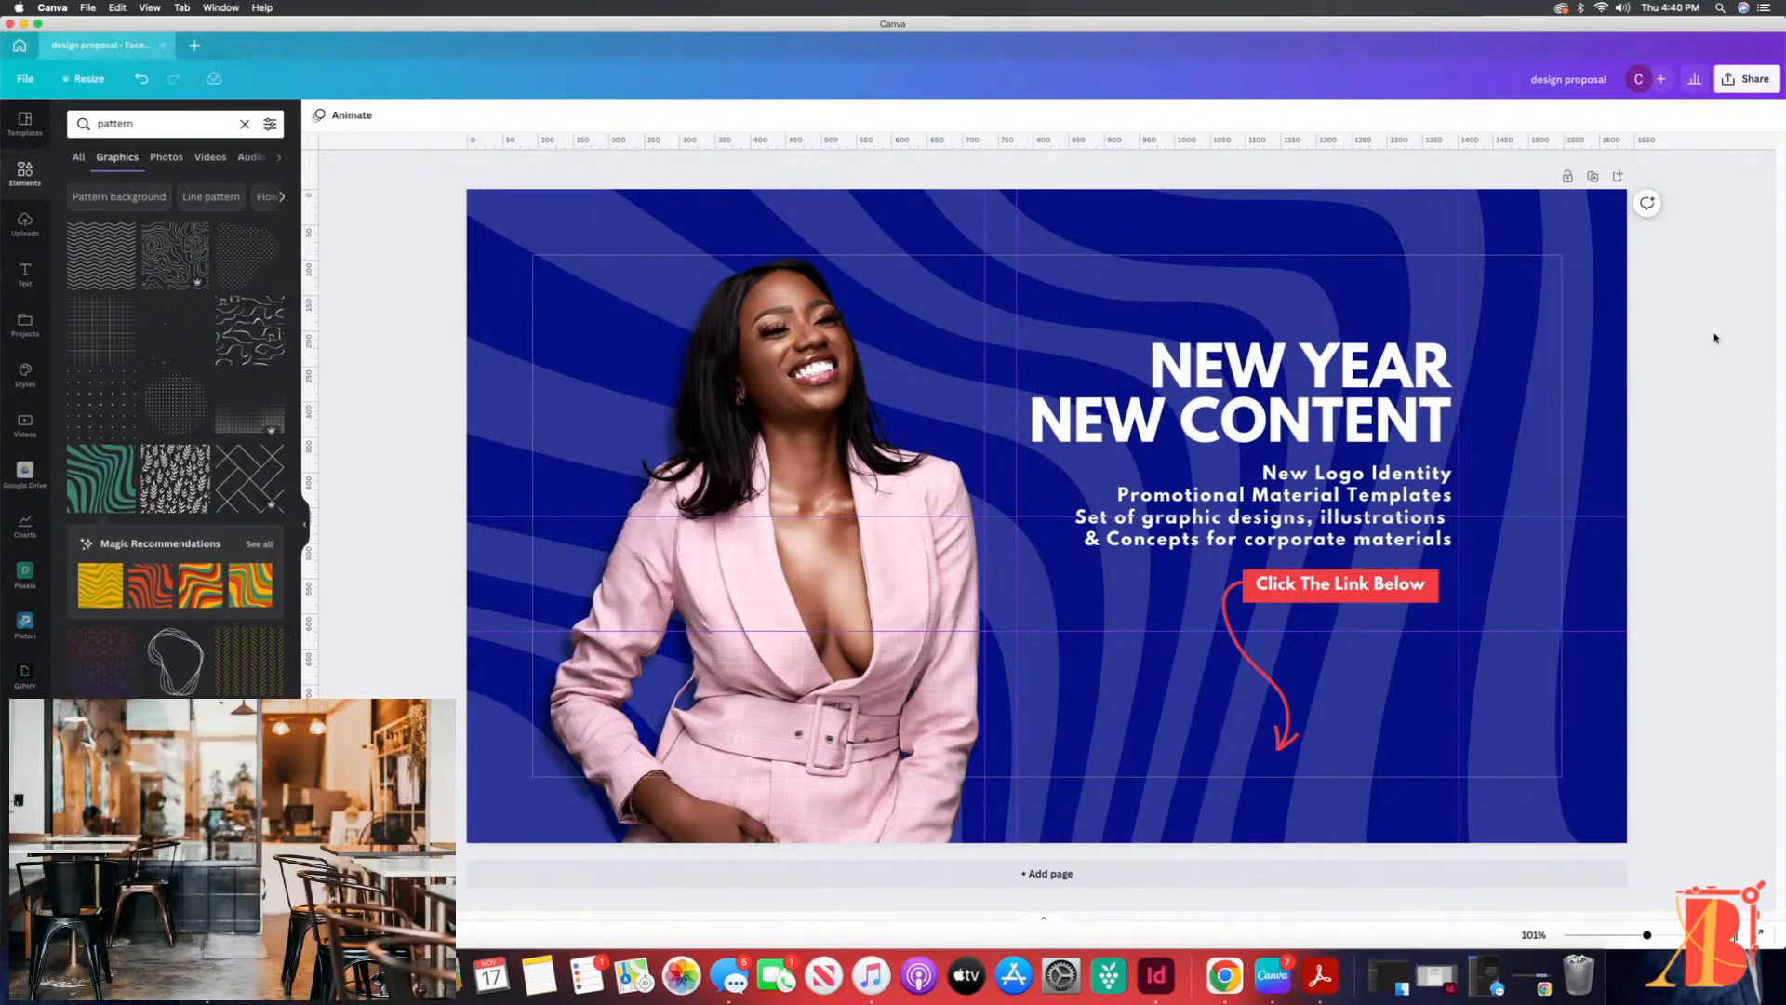
Step: Narrow the text box of the services list under the headline by pulling in its left edge
{"action": "left_click", "coordinate": [1366, 488]}
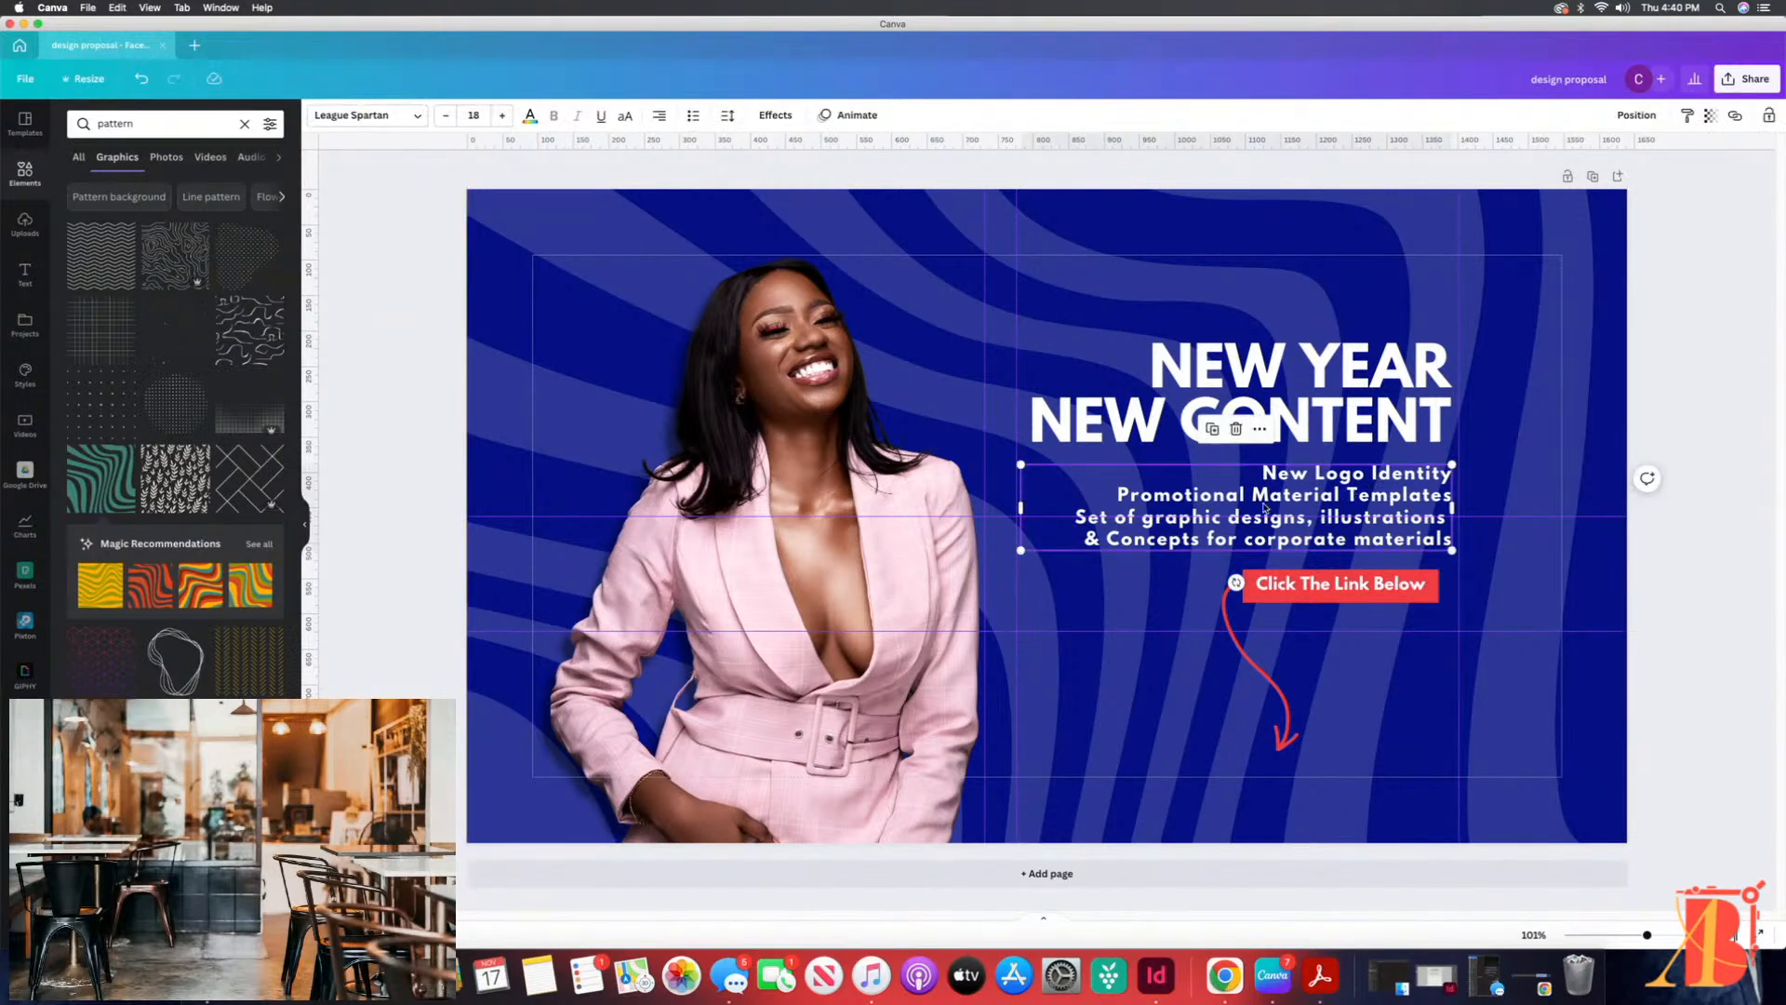
{"action": "left_click_drag", "start_coordinate": [1021, 510], "coordinate": [1061, 514]}
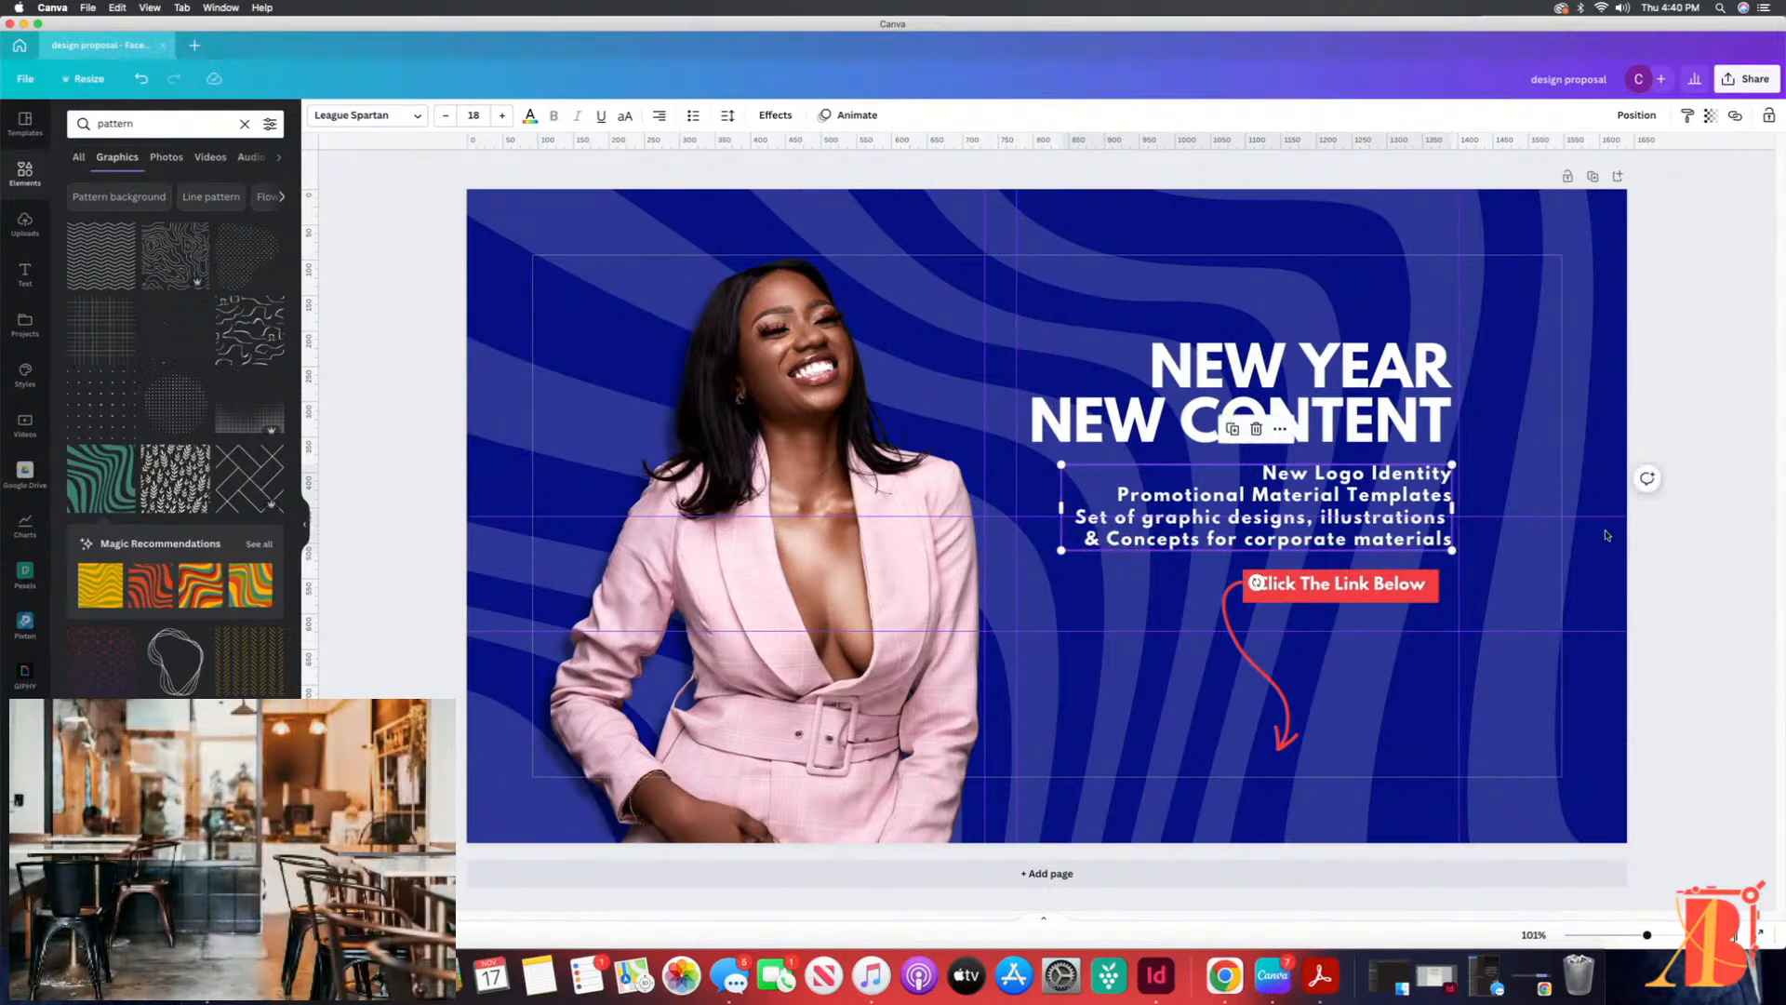
{"action": "left_click", "coordinate": [1509, 451]}
{"action": "left_click", "coordinate": [1384, 387]}
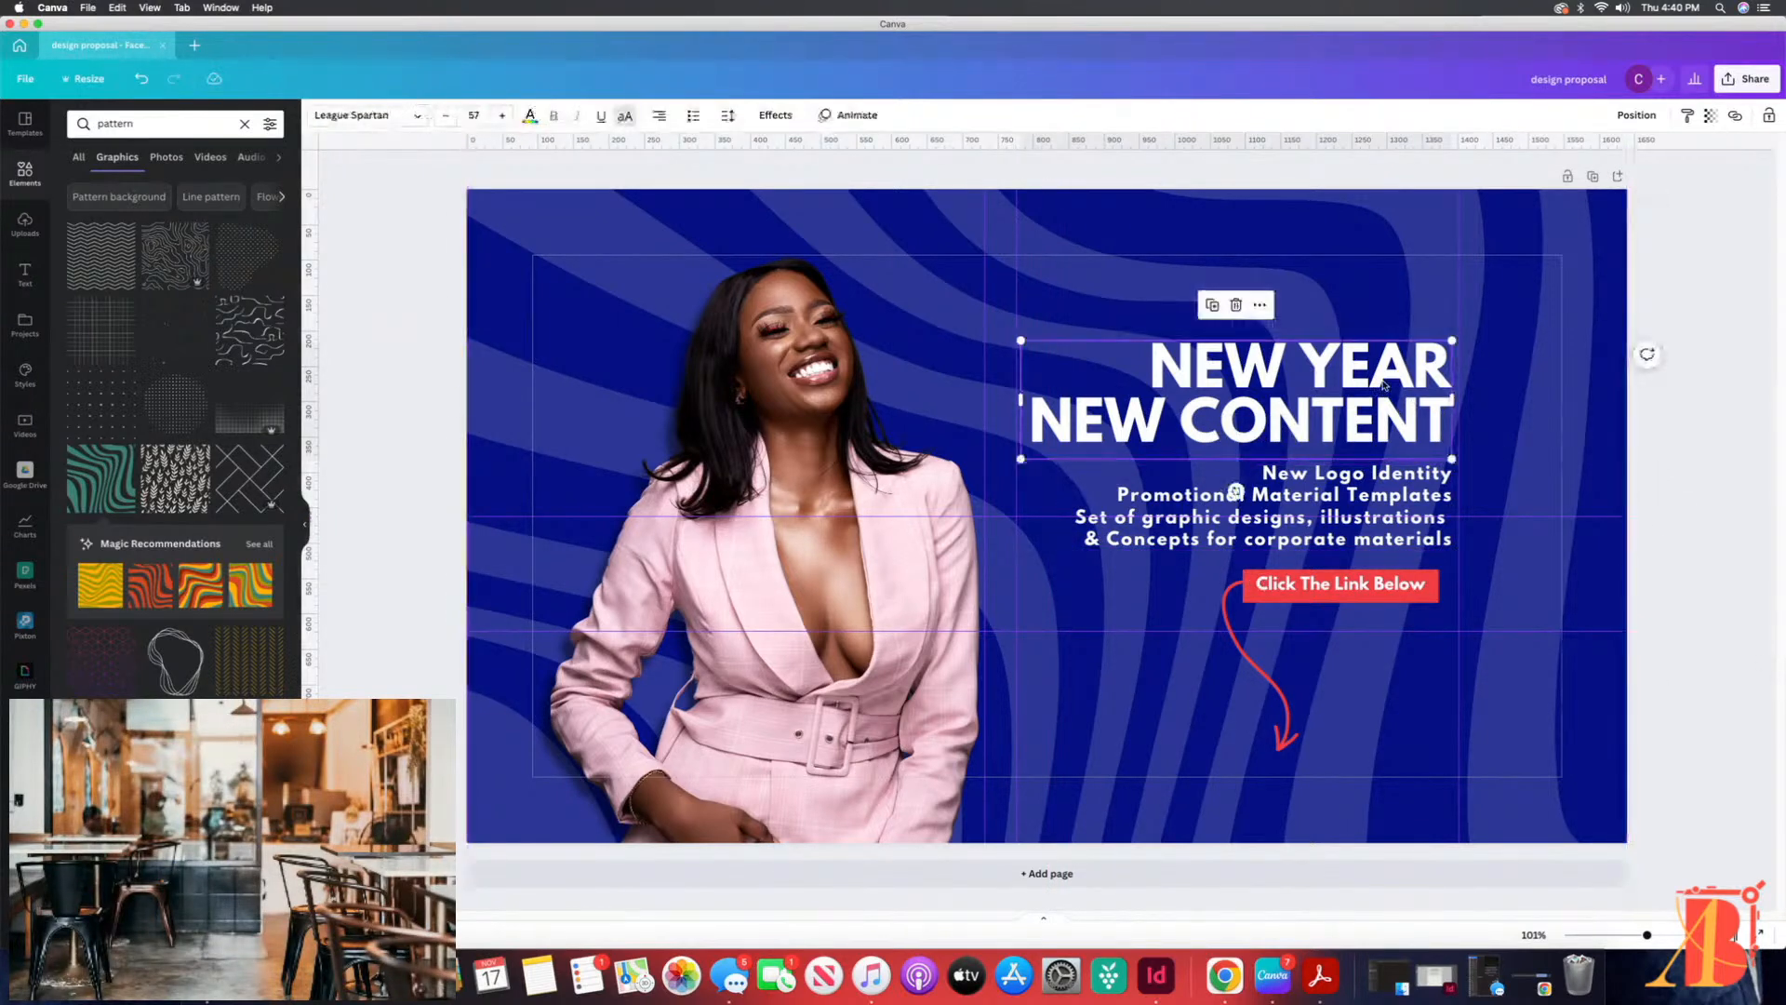
{"action": "left_click", "coordinate": [937, 607]}
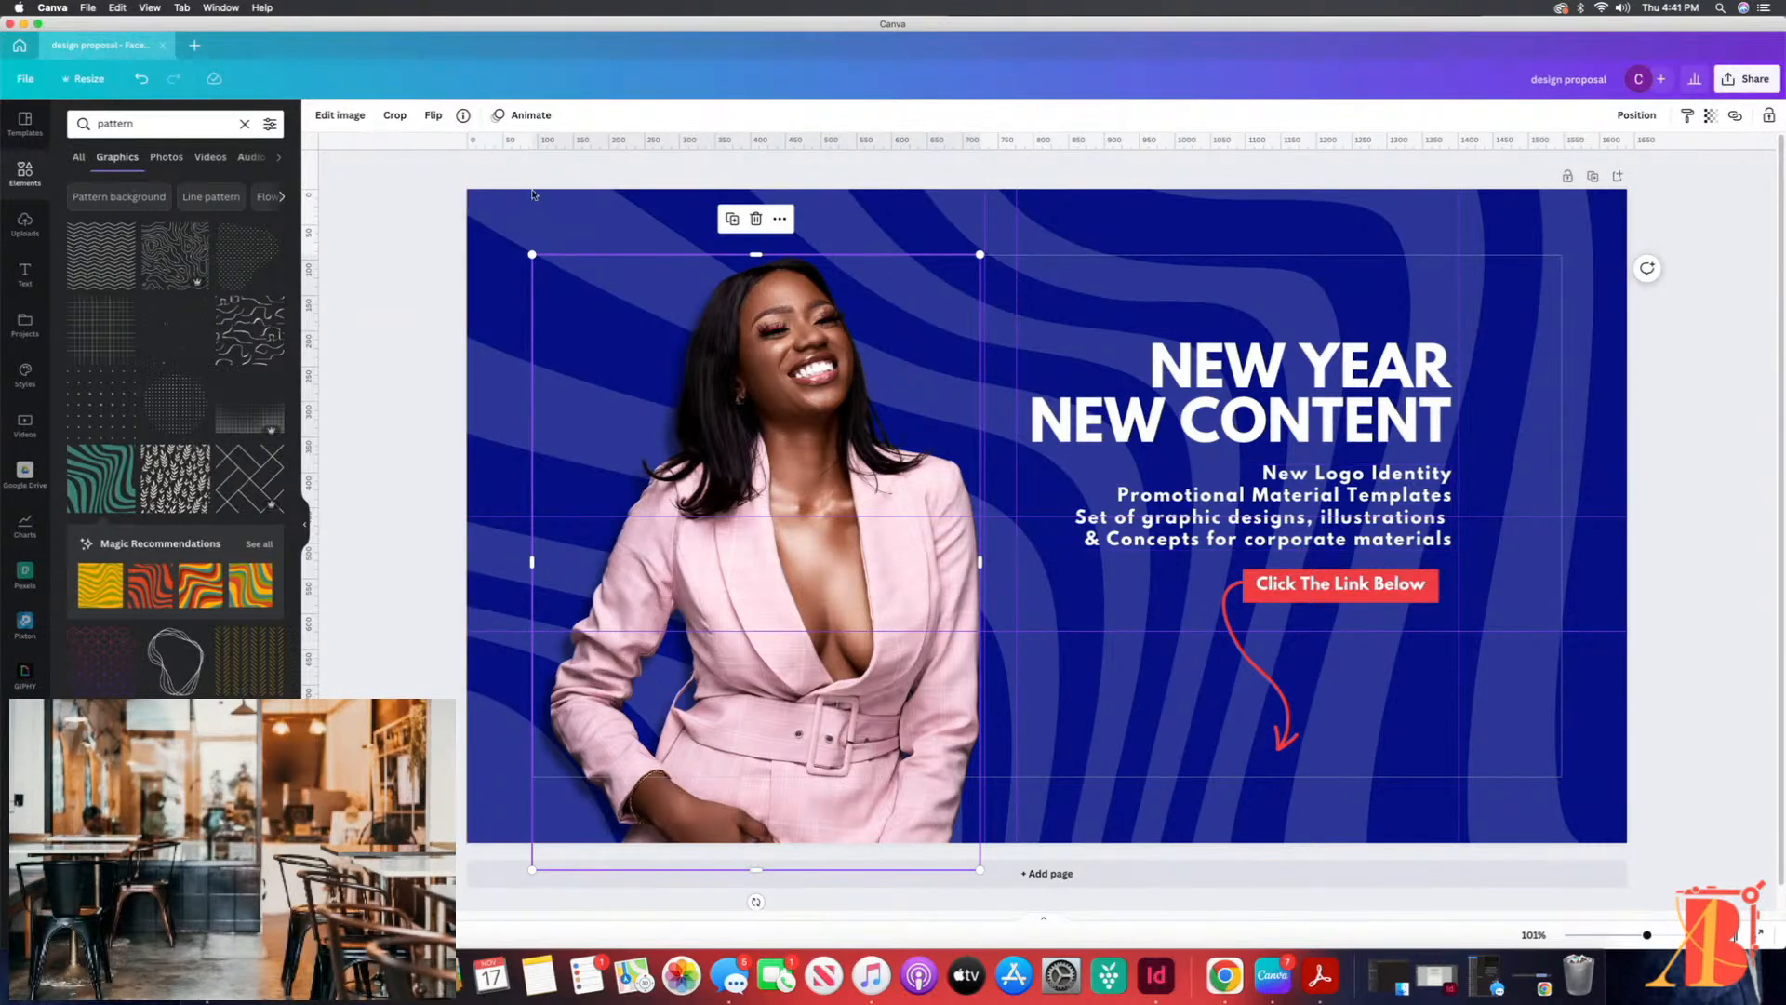
Step: Set the background pattern's transparency to 10 and deselect it
{"action": "left_click", "coordinate": [509, 216]}
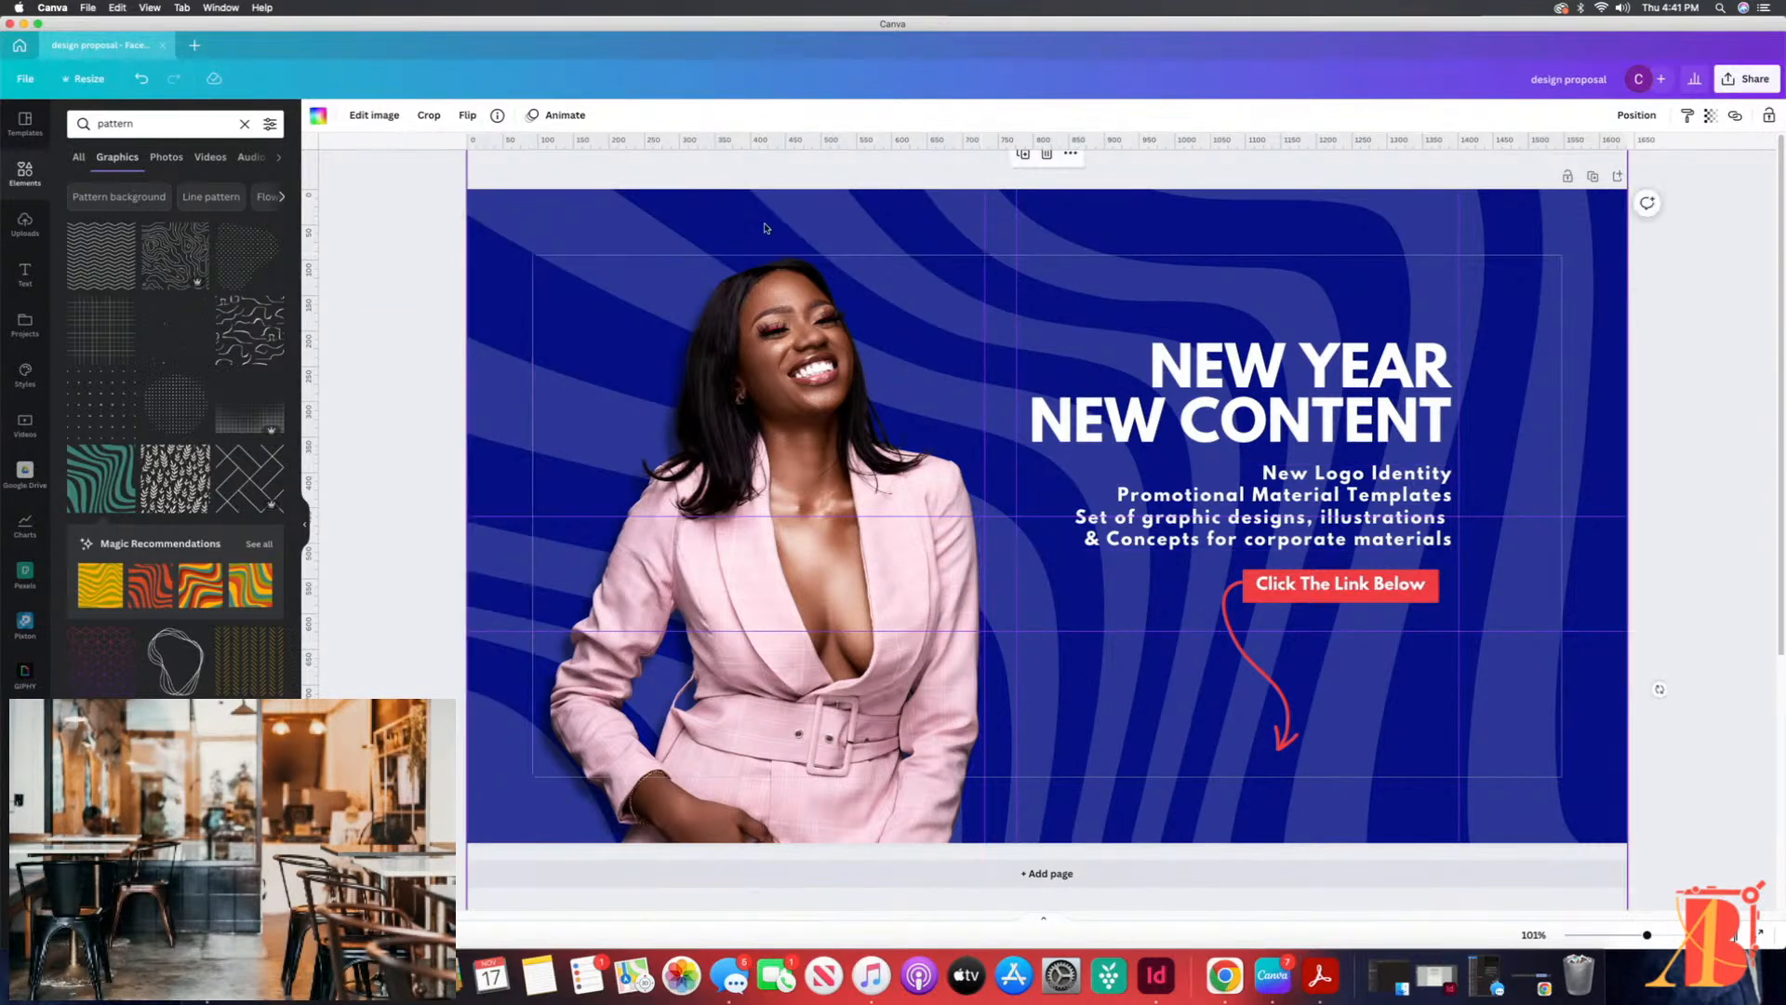
{"action": "left_click", "coordinate": [1714, 119]}
{"action": "left_click_drag", "start_coordinate": [1596, 172], "coordinate": [1580, 173]}
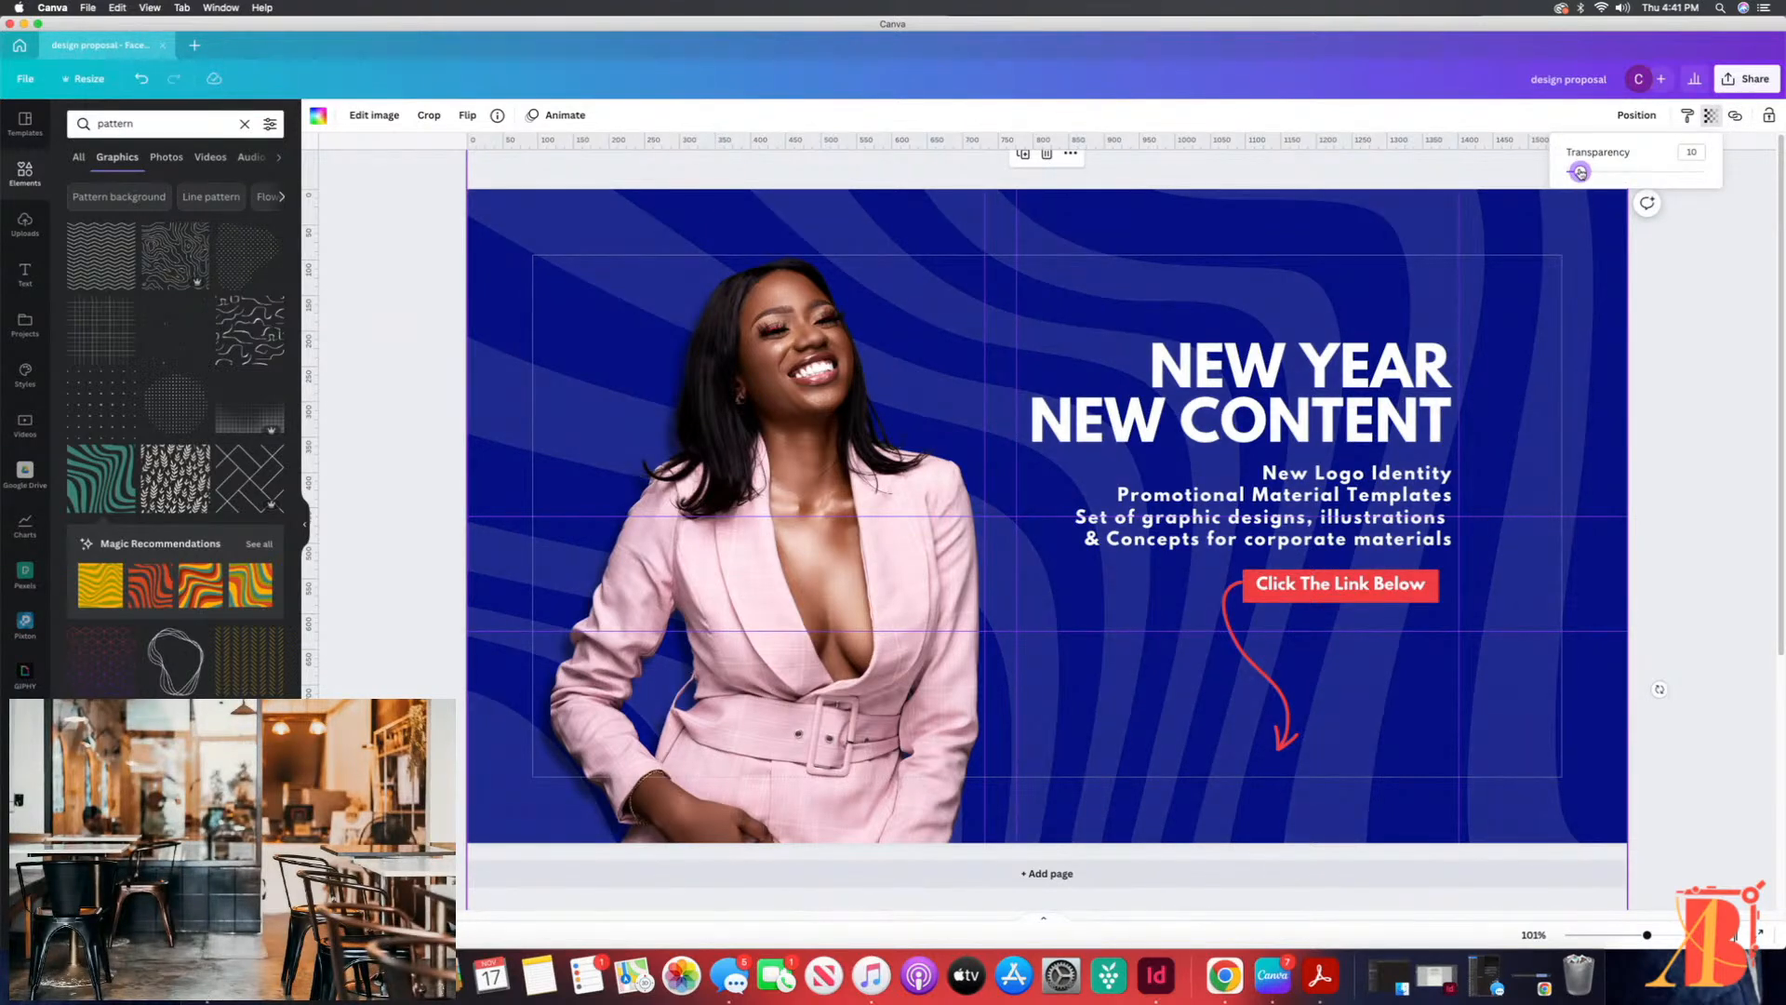
{"action": "left_click", "coordinate": [1741, 221]}
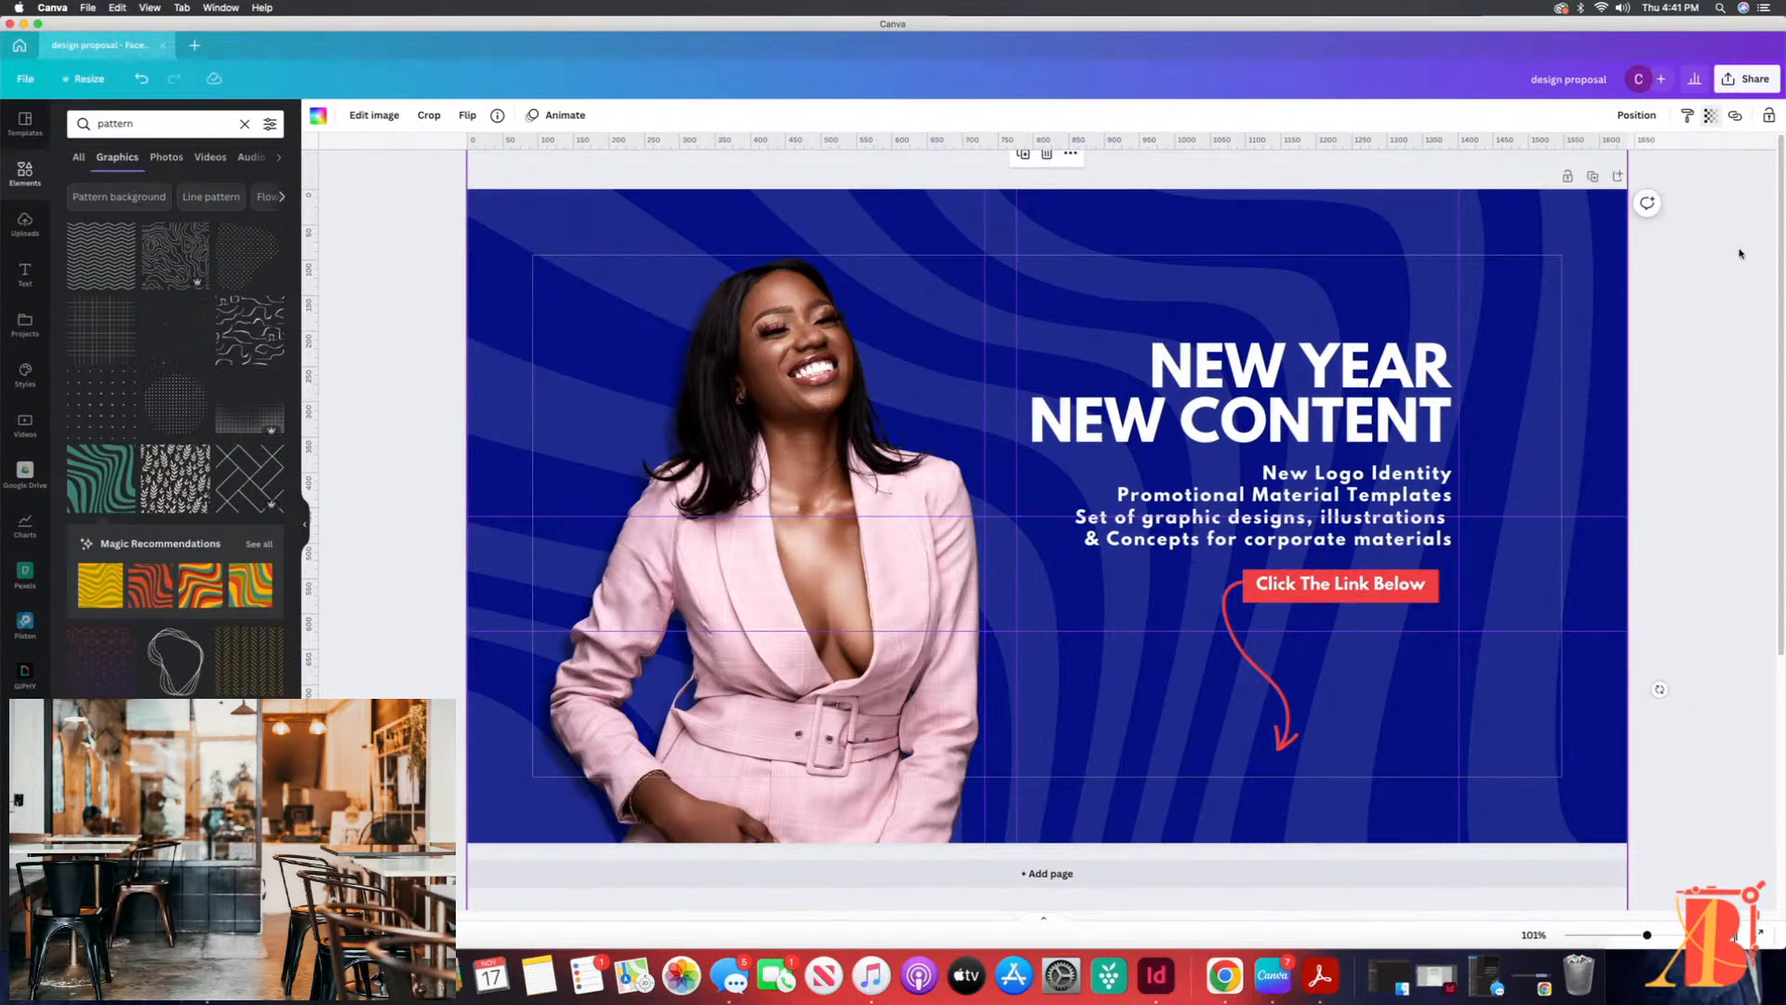
{"action": "left_click", "coordinate": [1707, 304]}
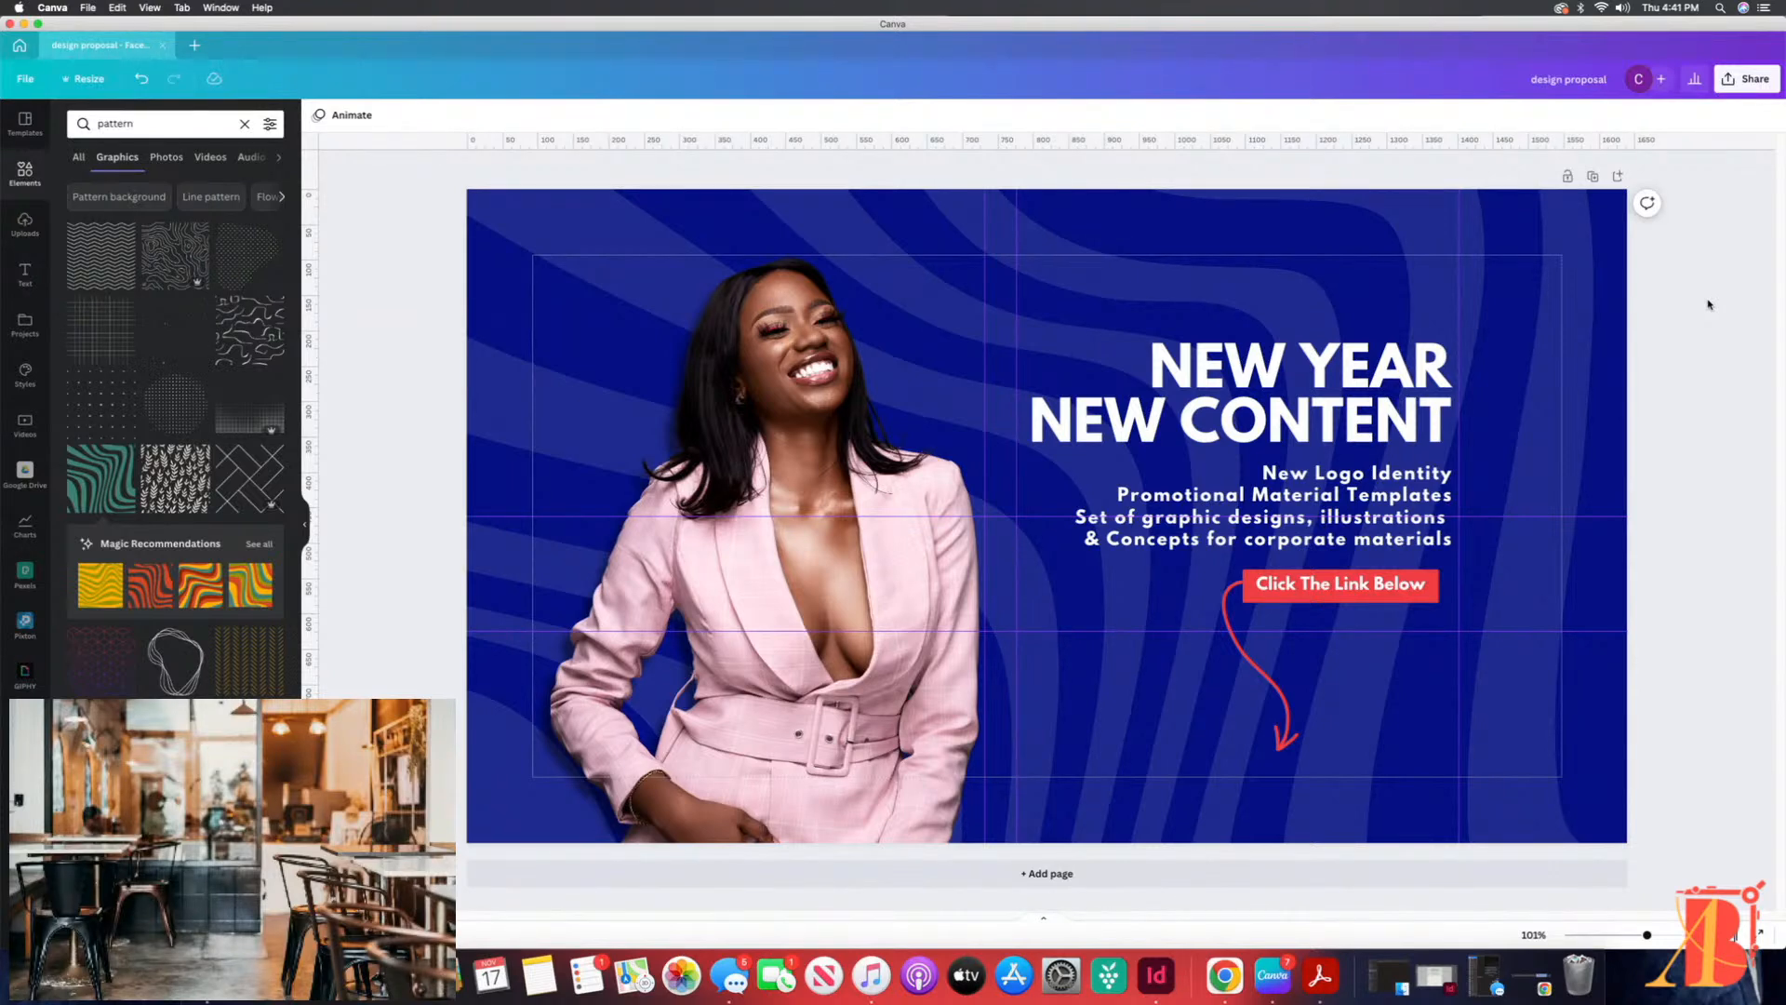
Step: Crop the empty left edge of the woman's photo and shift the photo left against the margin guide
{"action": "left_click", "coordinate": [757, 368]}
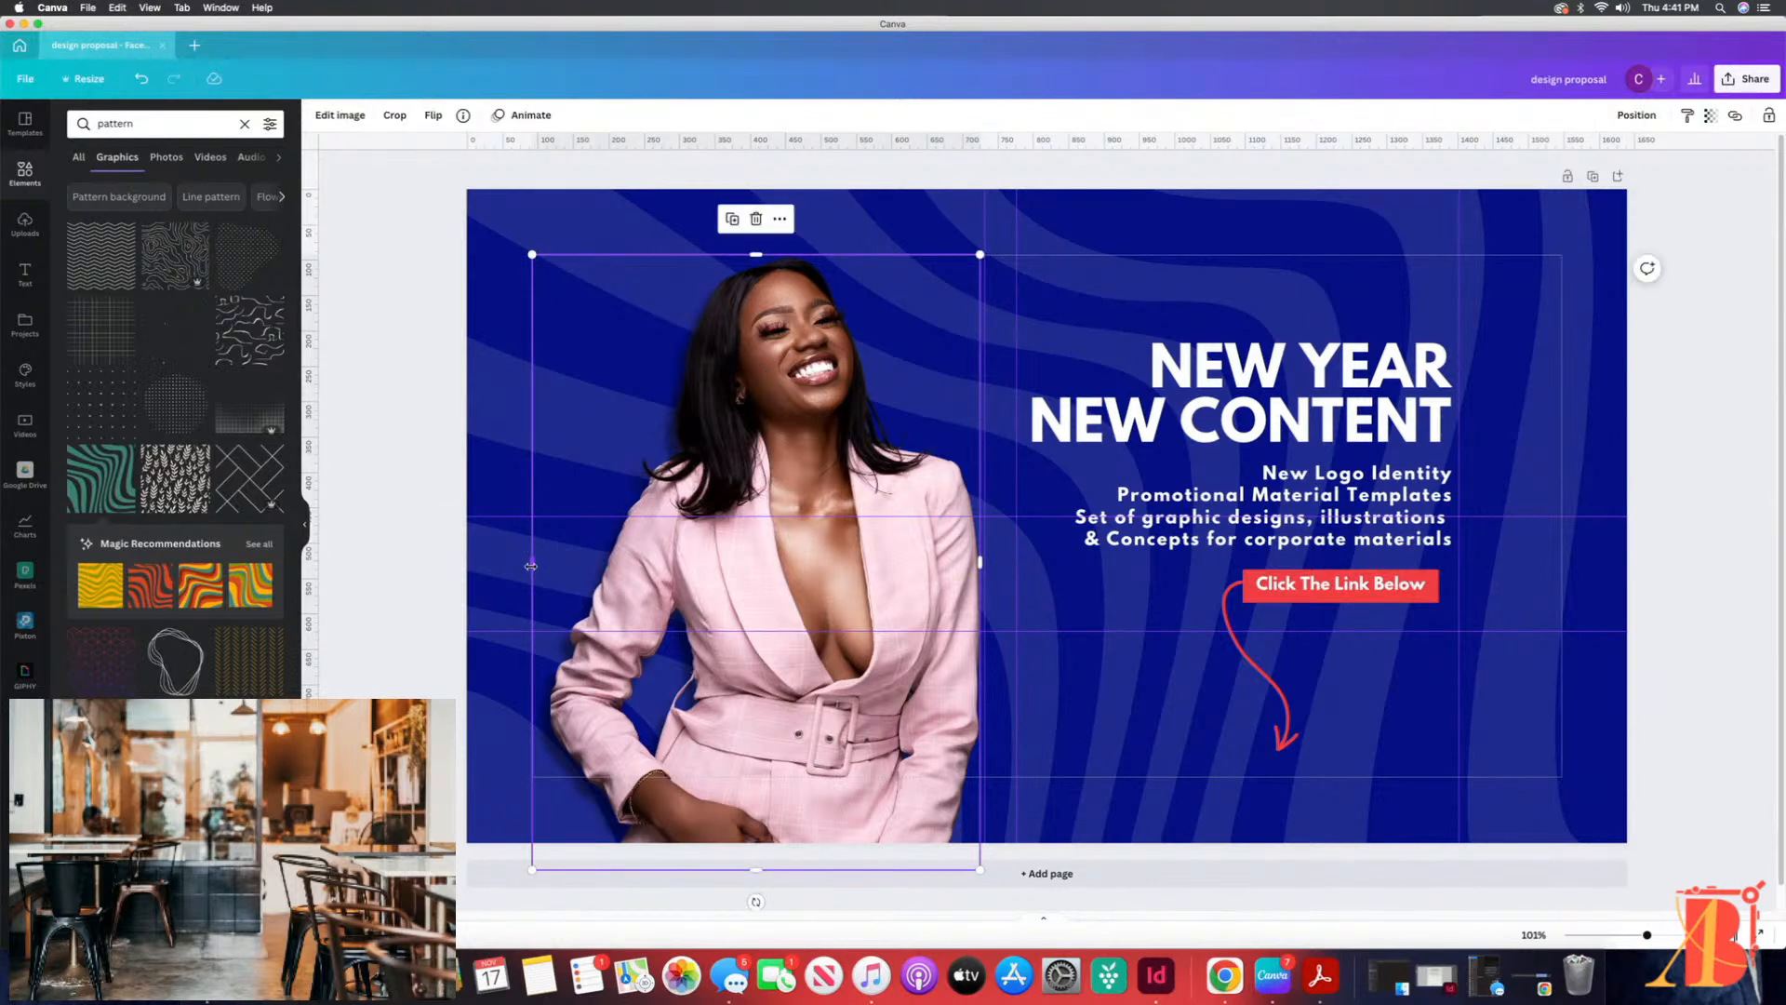
{"action": "left_click_drag", "start_coordinate": [530, 569], "coordinate": [543, 569]}
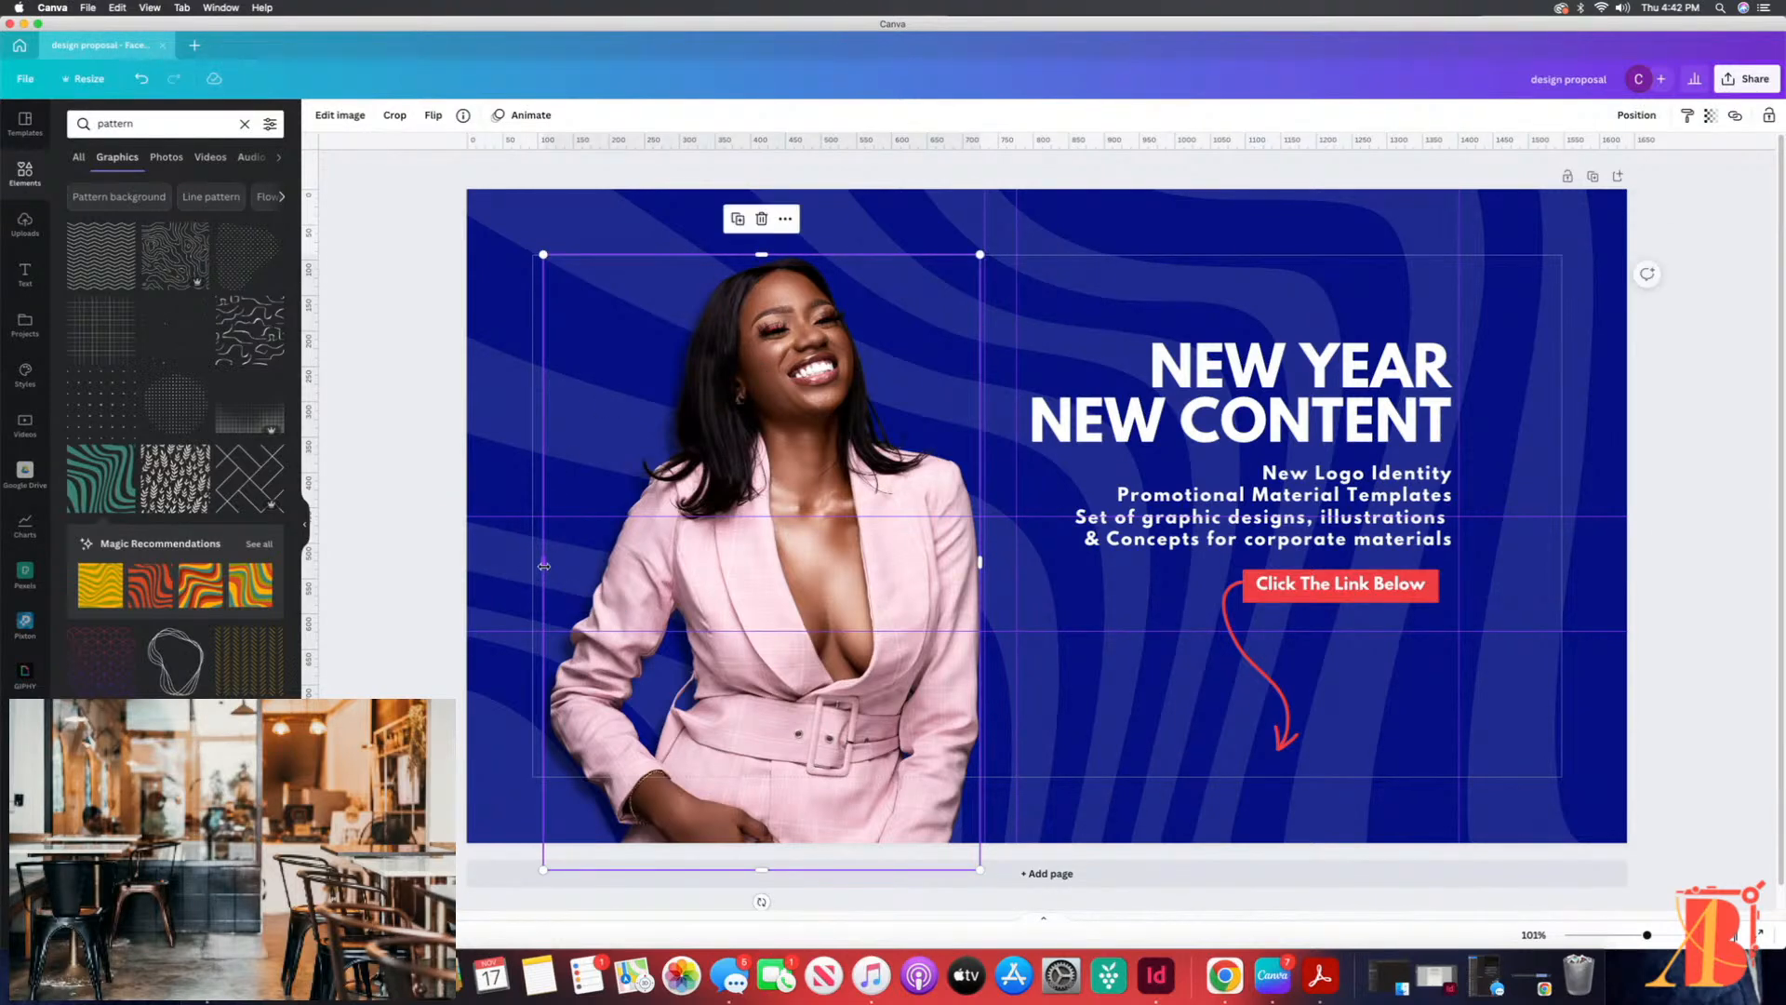
{"action": "left_click_drag", "start_coordinate": [734, 563], "coordinate": [723, 562]}
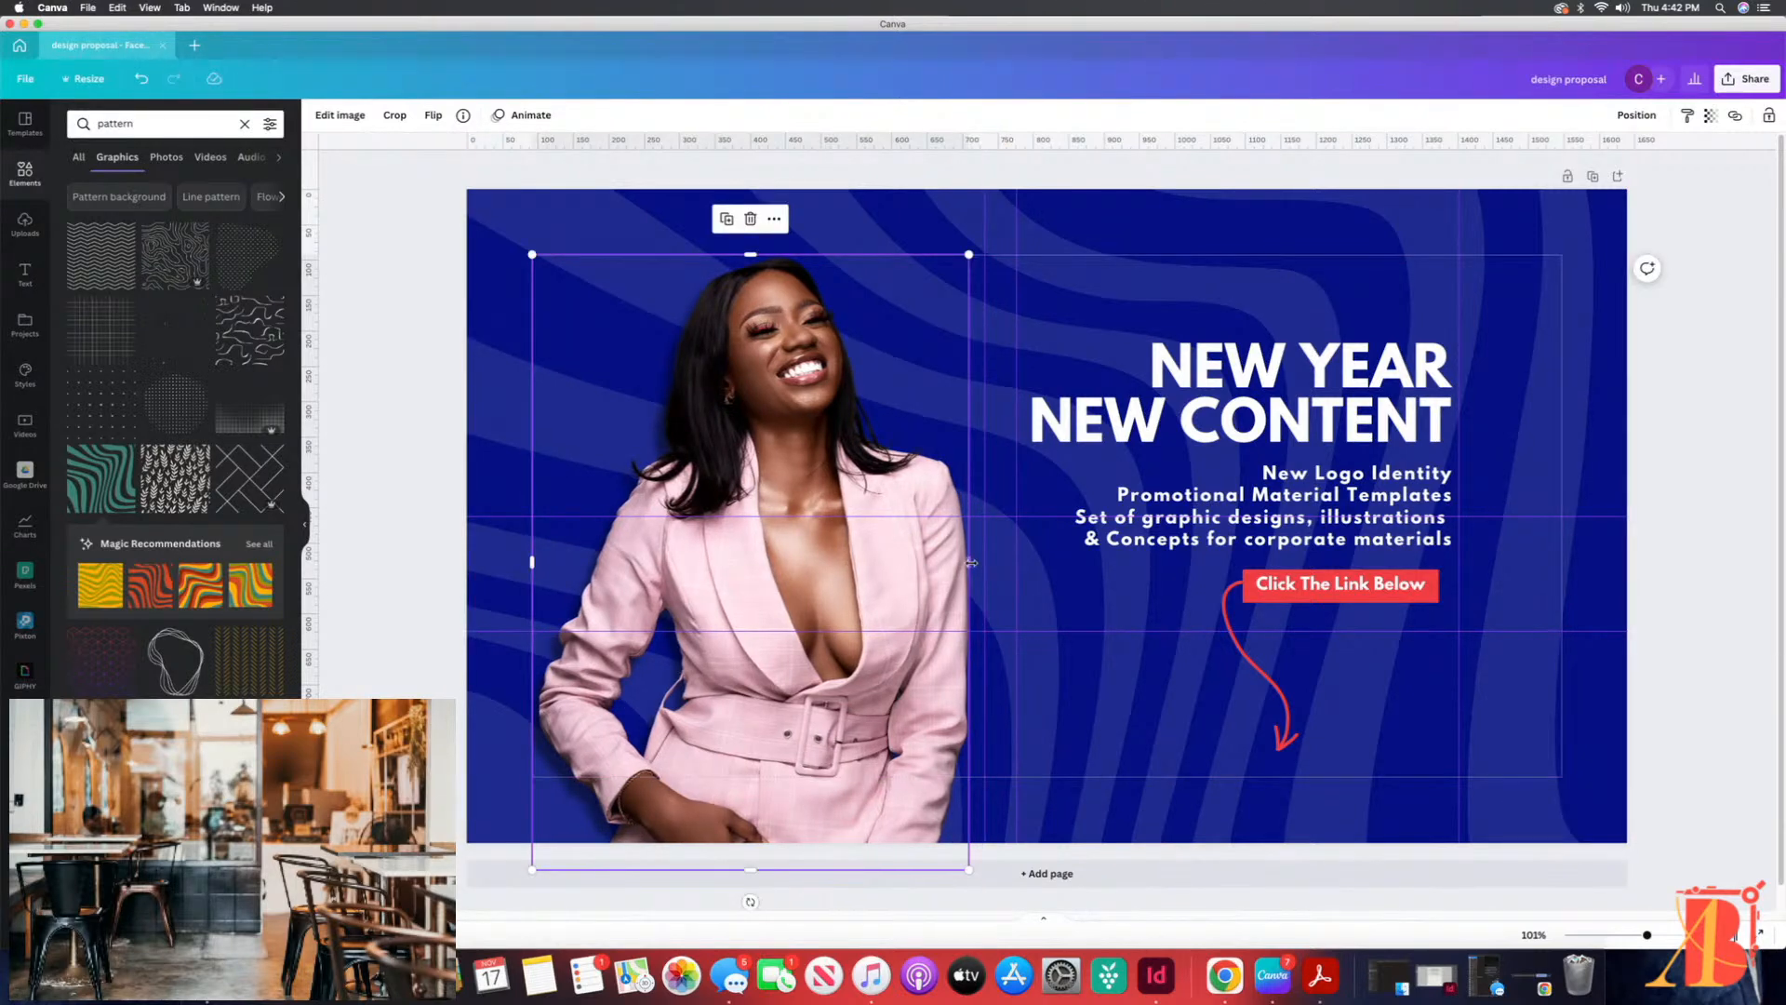
{"action": "left_click_drag", "start_coordinate": [971, 563], "coordinate": [971, 563]}
Step: Lock the wavy background pattern in place and deselect it
{"action": "left_click", "coordinate": [1107, 211]}
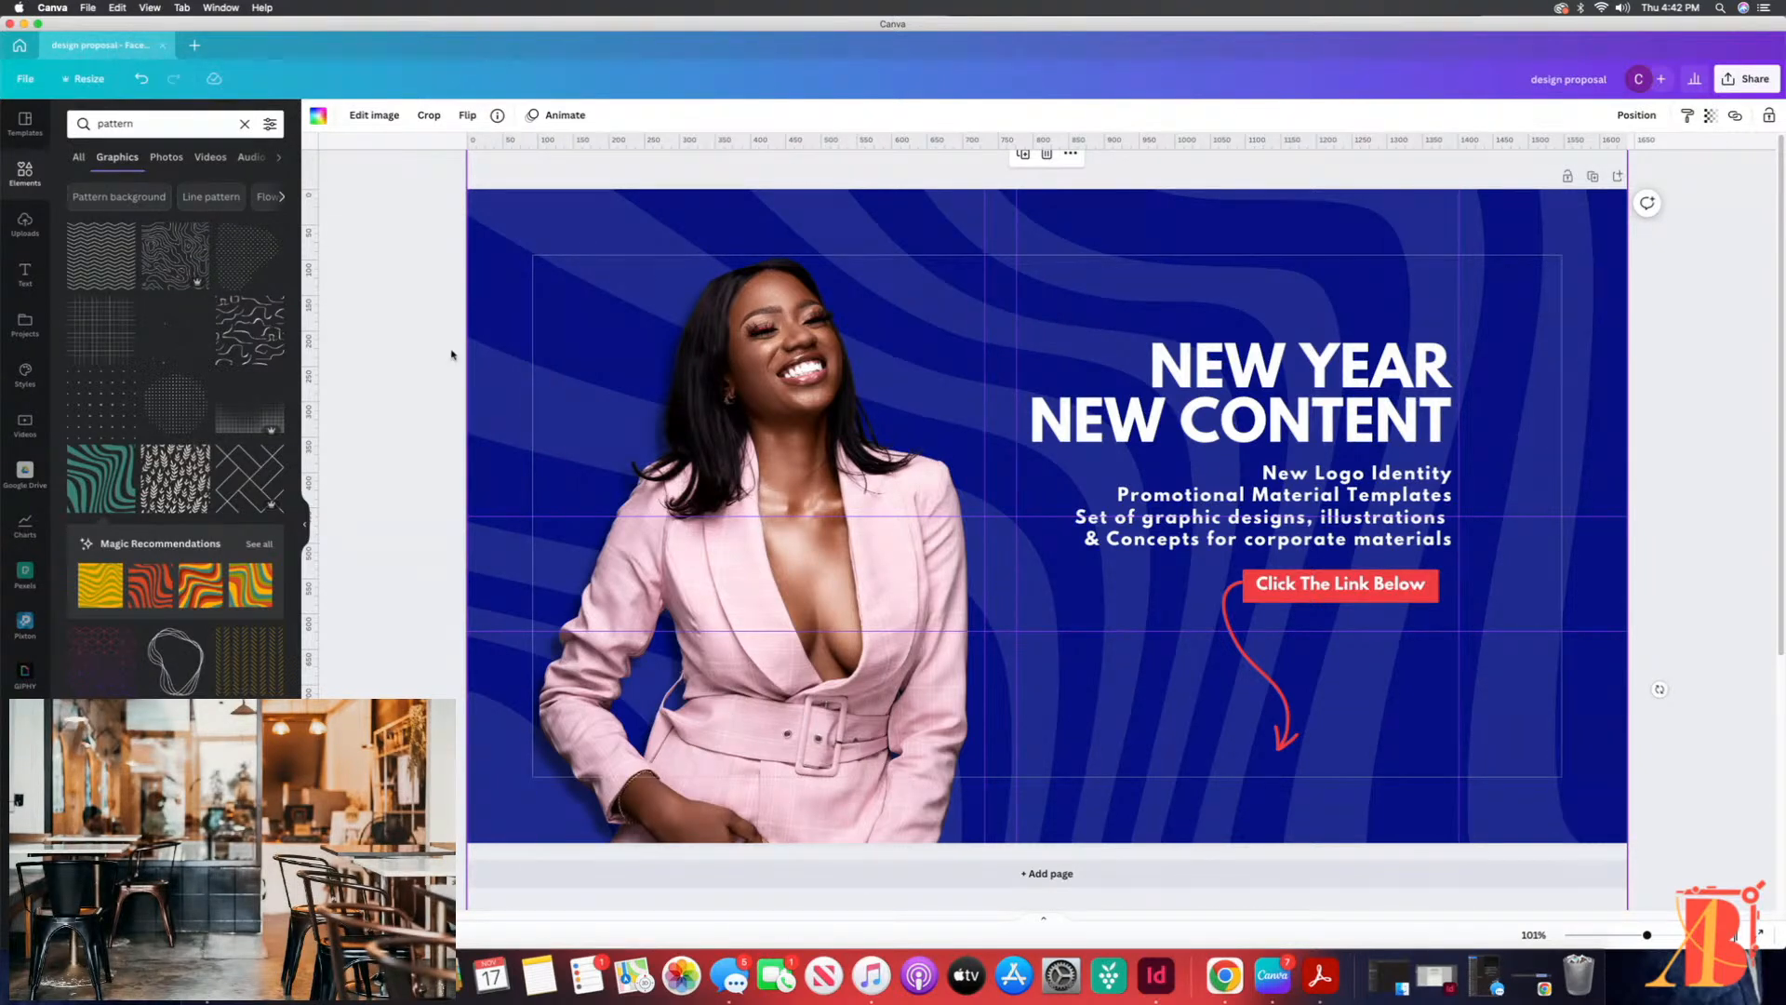
{"action": "left_click", "coordinate": [1769, 117]}
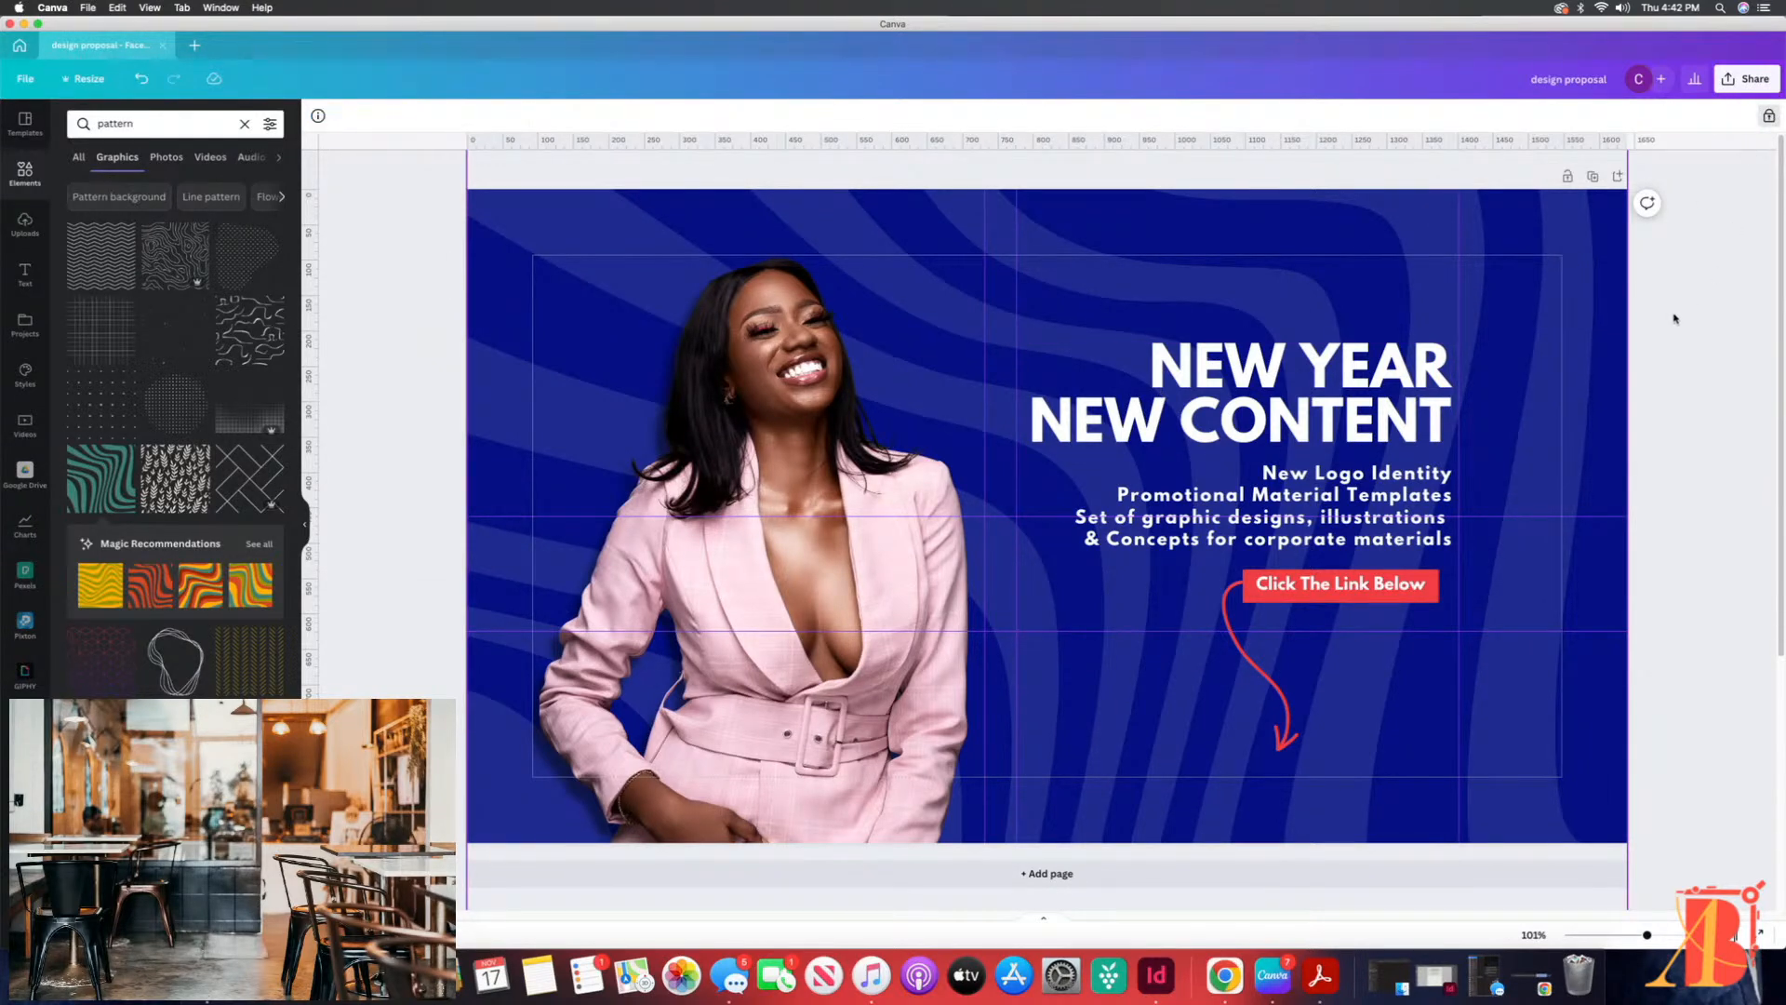
{"action": "left_click", "coordinate": [1702, 321]}
Step: Check that the woman's photo can be selected and moved independently of the locked background pattern
{"action": "left_click", "coordinate": [1592, 202]}
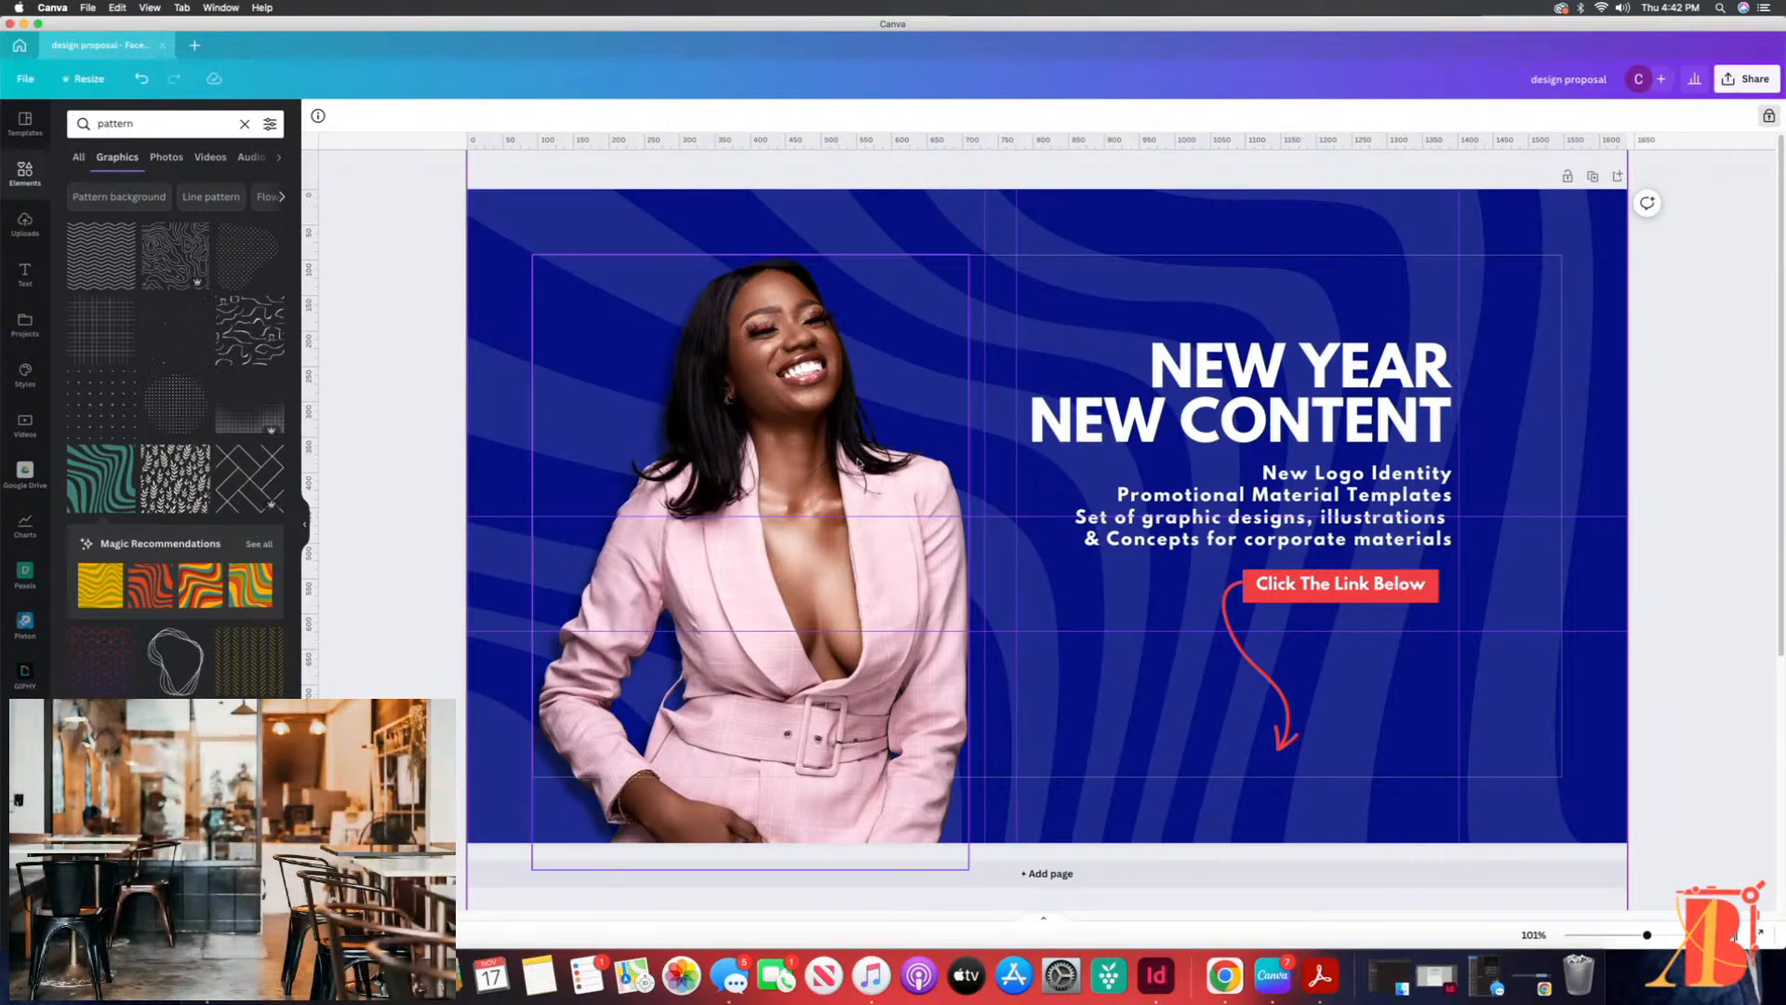
{"action": "left_click", "coordinate": [735, 331]}
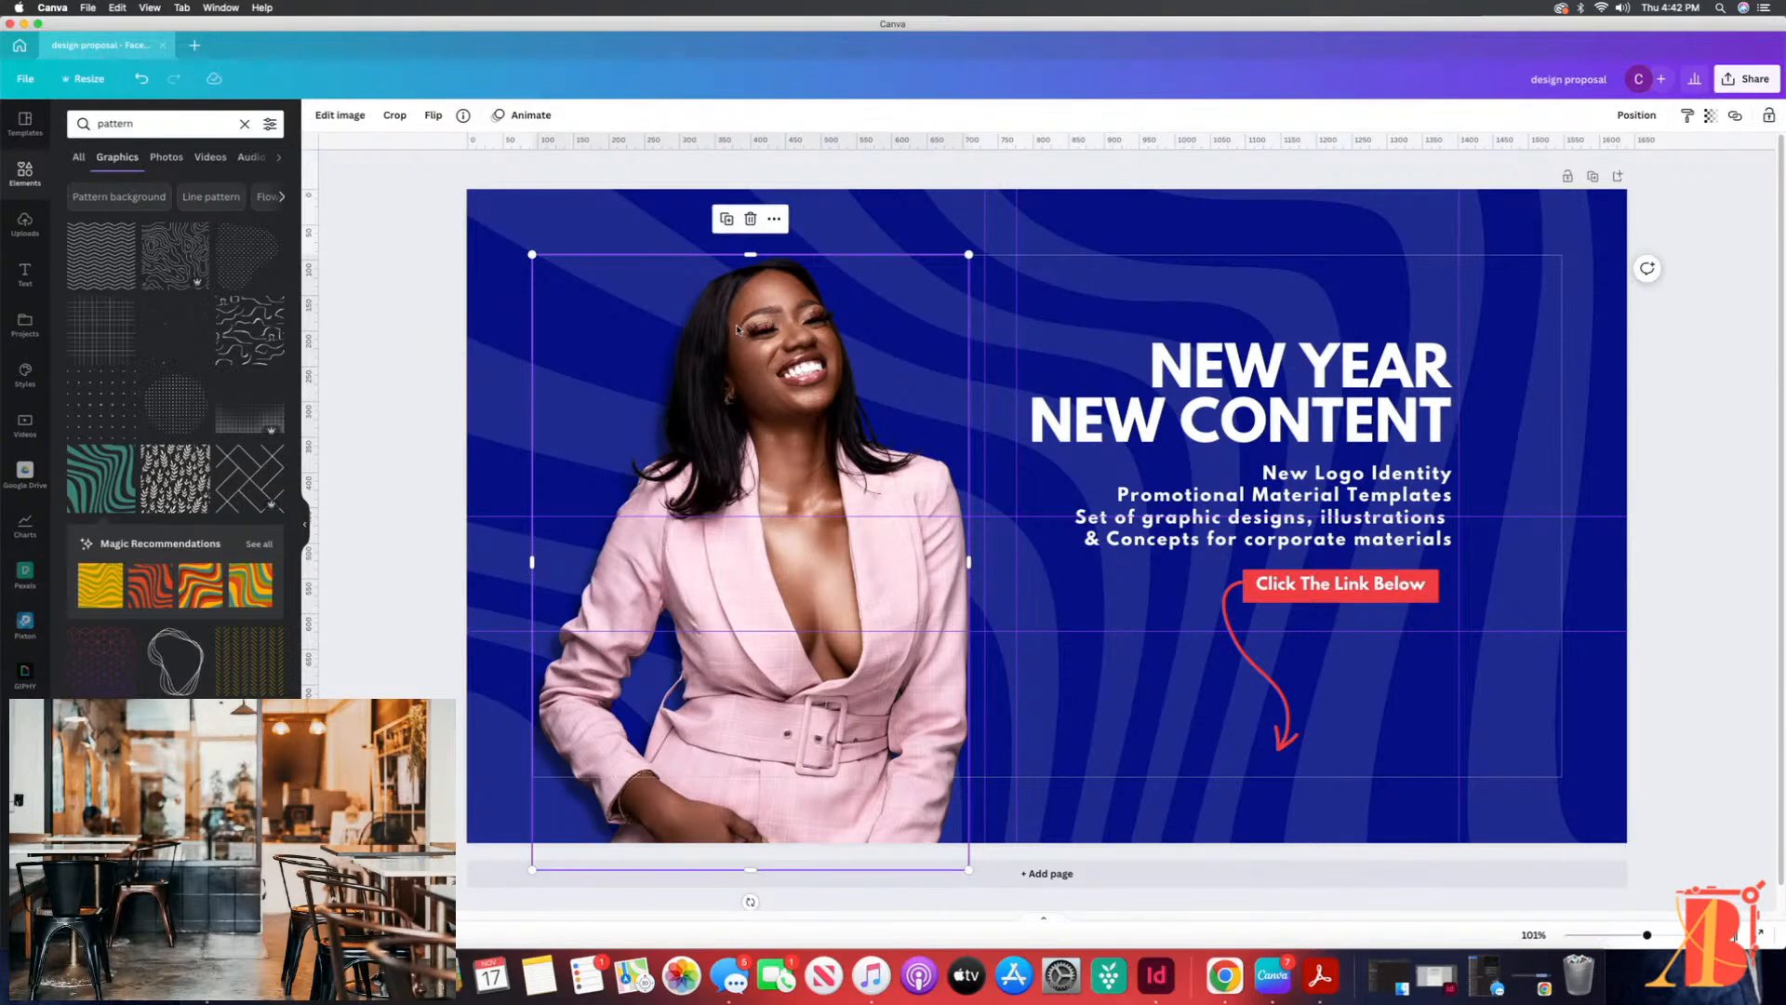
{"action": "left_click_drag", "start_coordinate": [740, 349], "coordinate": [744, 350]}
{"action": "left_click", "coordinate": [508, 219]}
{"action": "left_click", "coordinate": [748, 339]}
{"action": "left_click", "coordinate": [436, 338]}
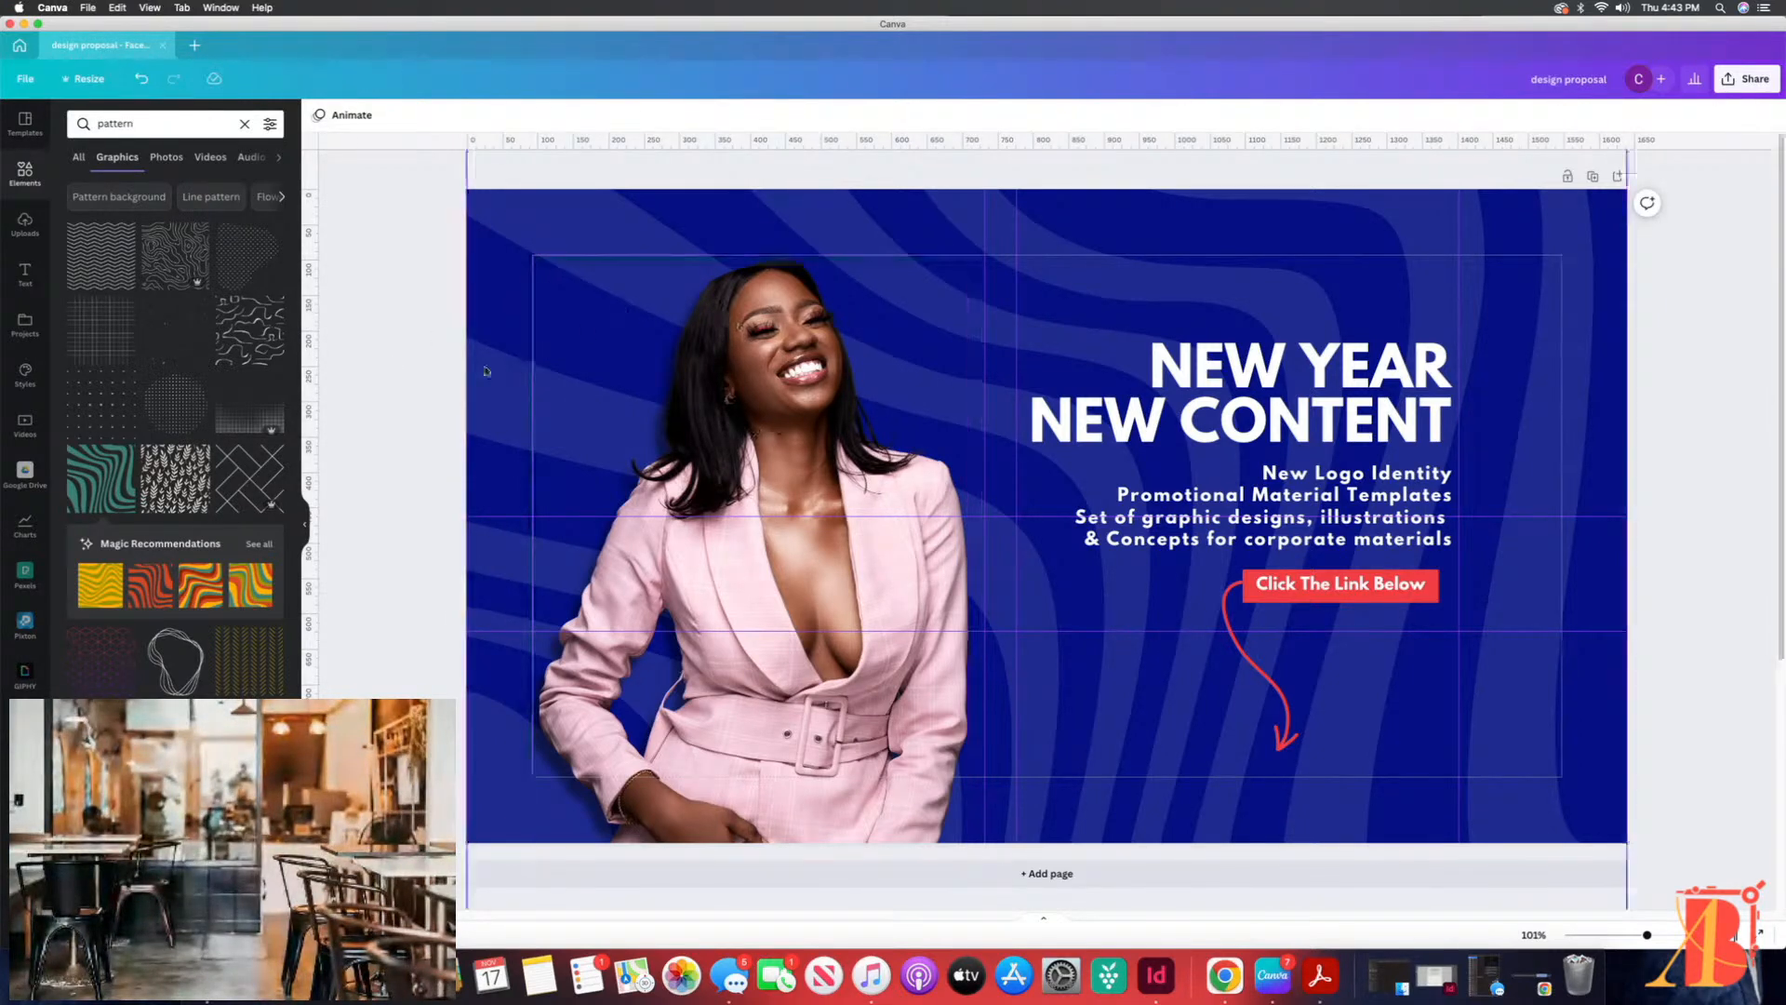
{"action": "left_click", "coordinate": [477, 256]}
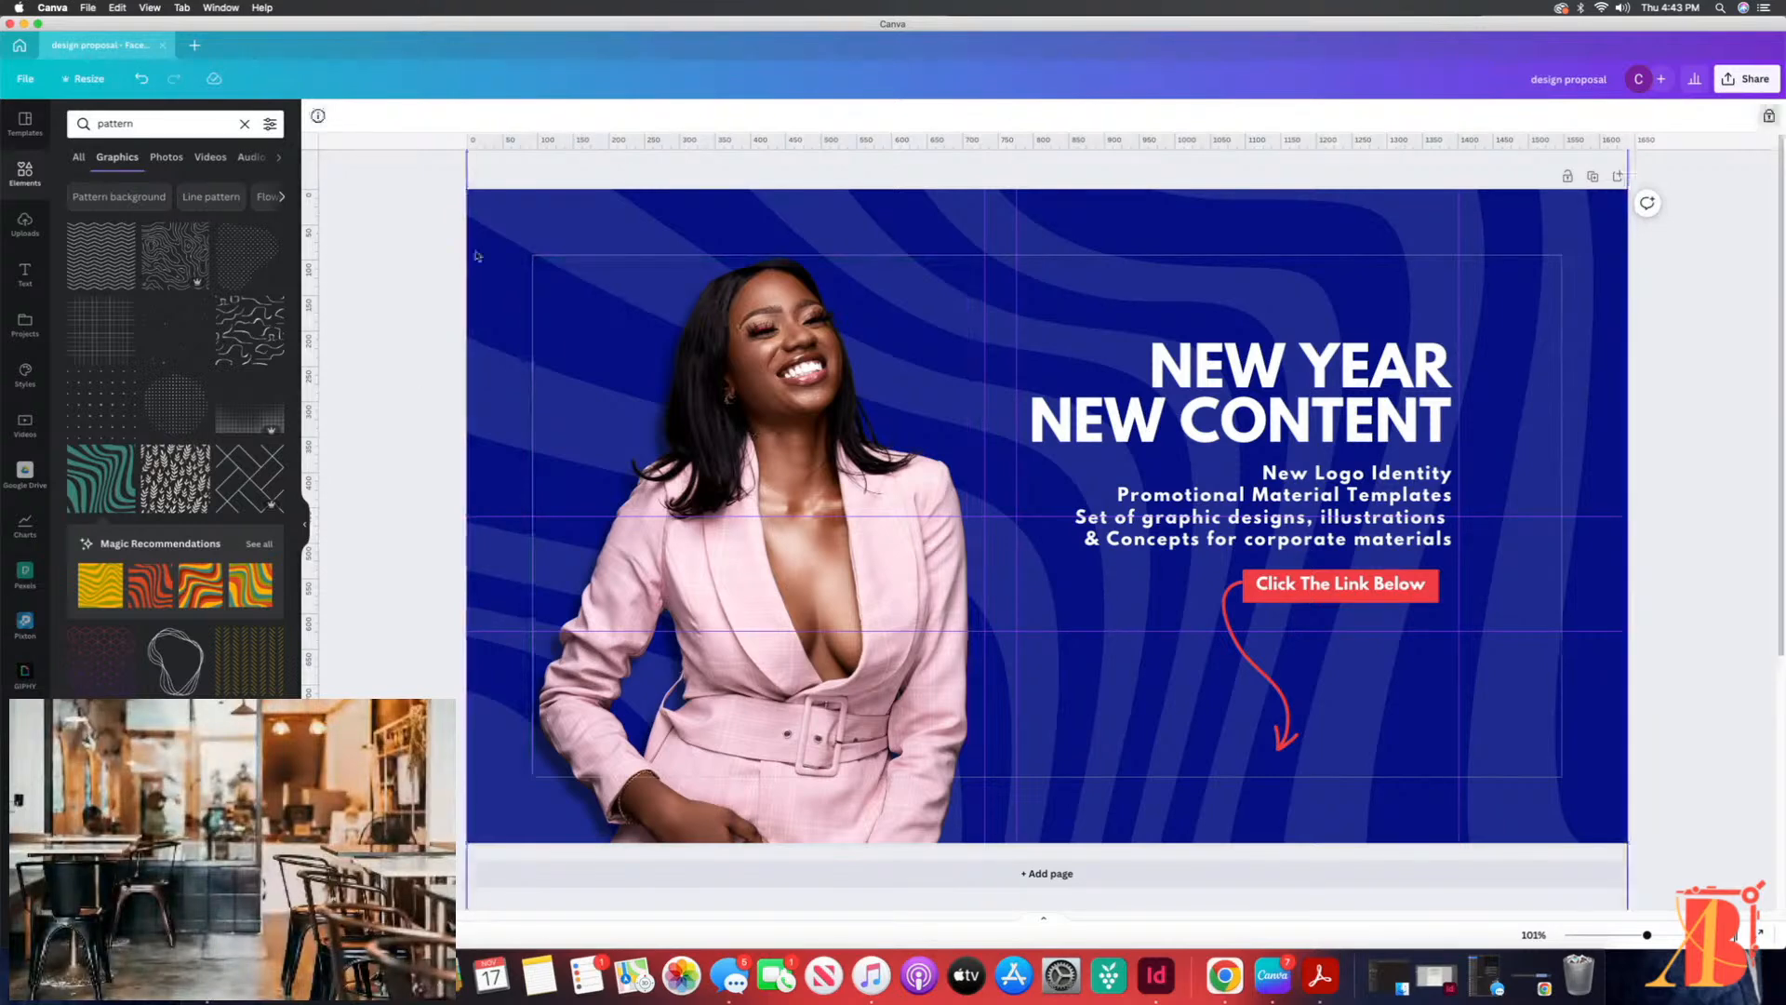
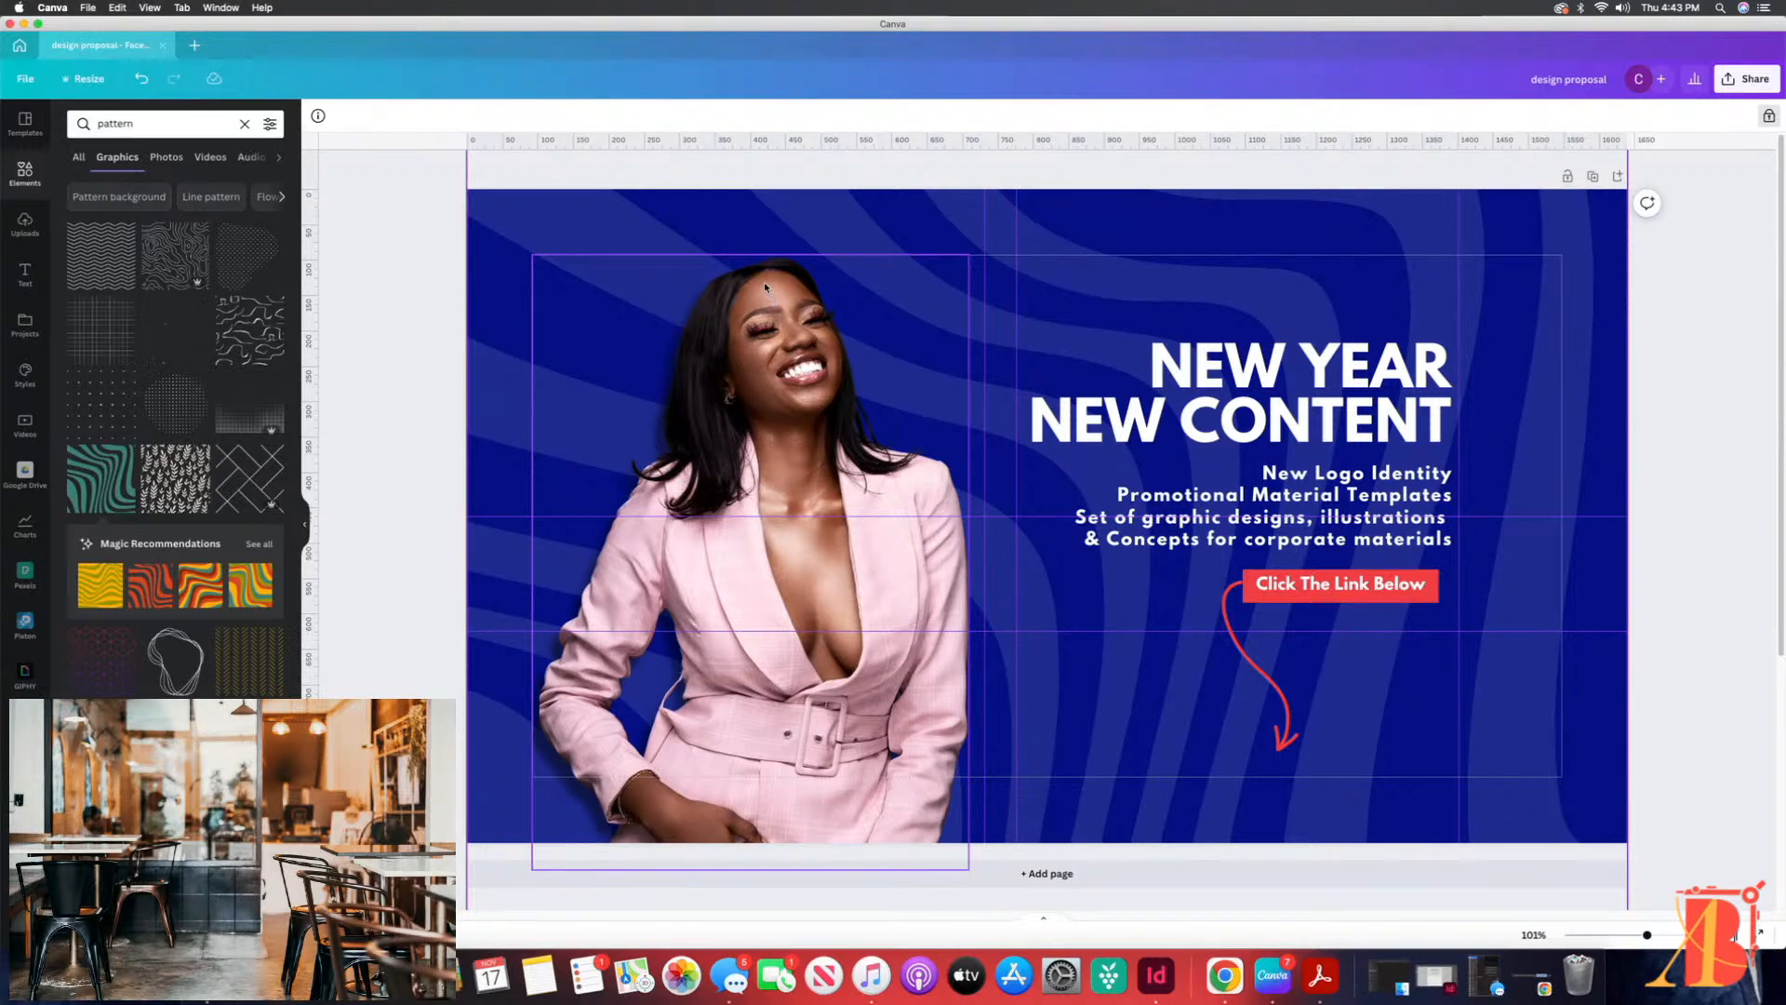
Step: Look over the design's file options, including rulers, guides, margins and saving, without changing any of them
{"action": "left_click", "coordinate": [435, 339]}
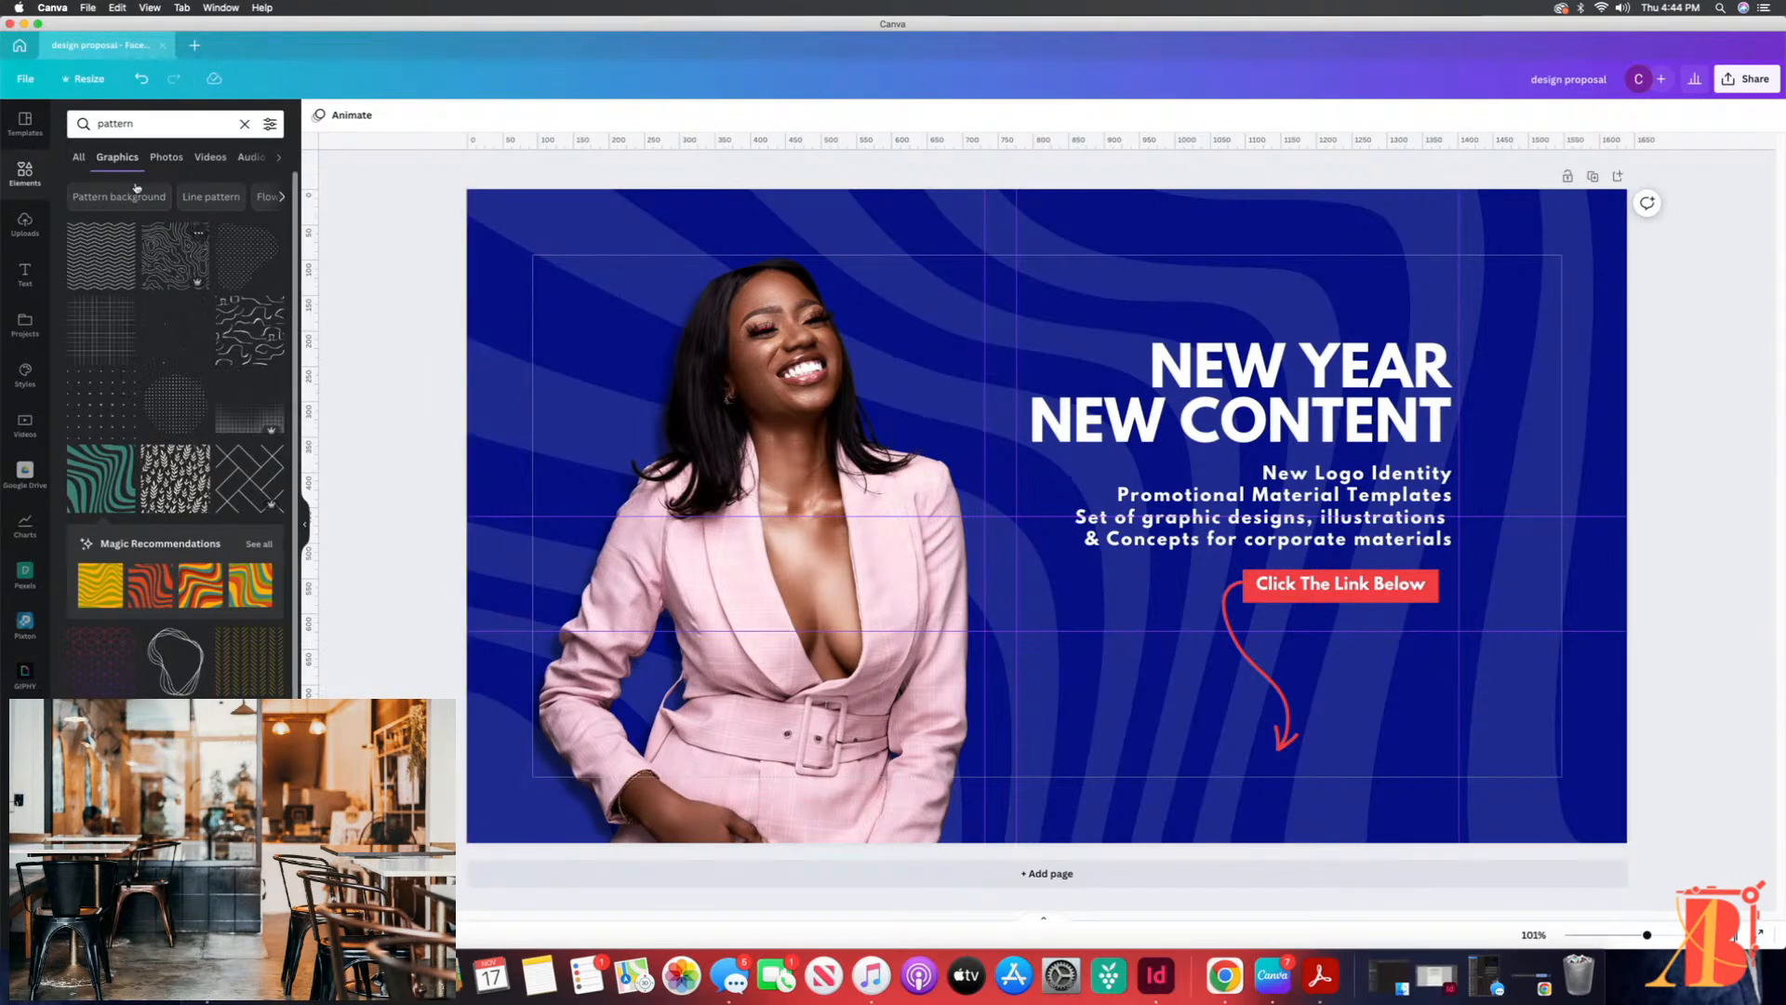
{"action": "left_click", "coordinate": [26, 79]}
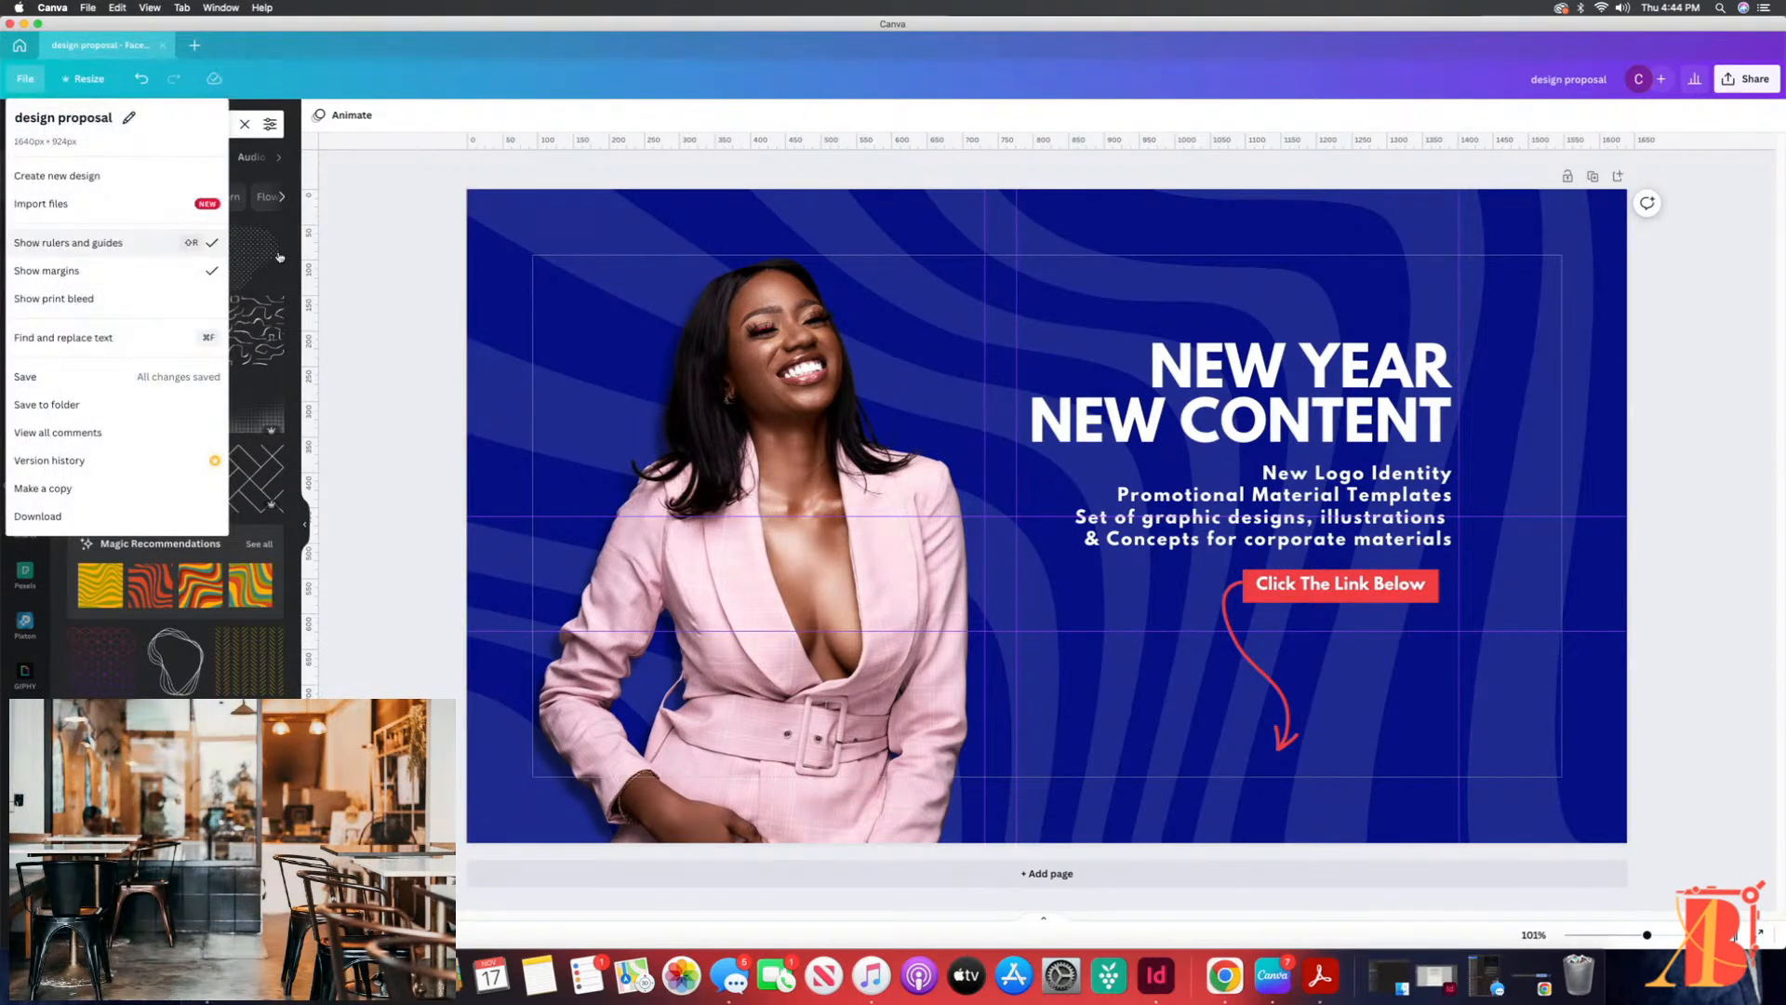
{"action": "key", "text": "Escape"}
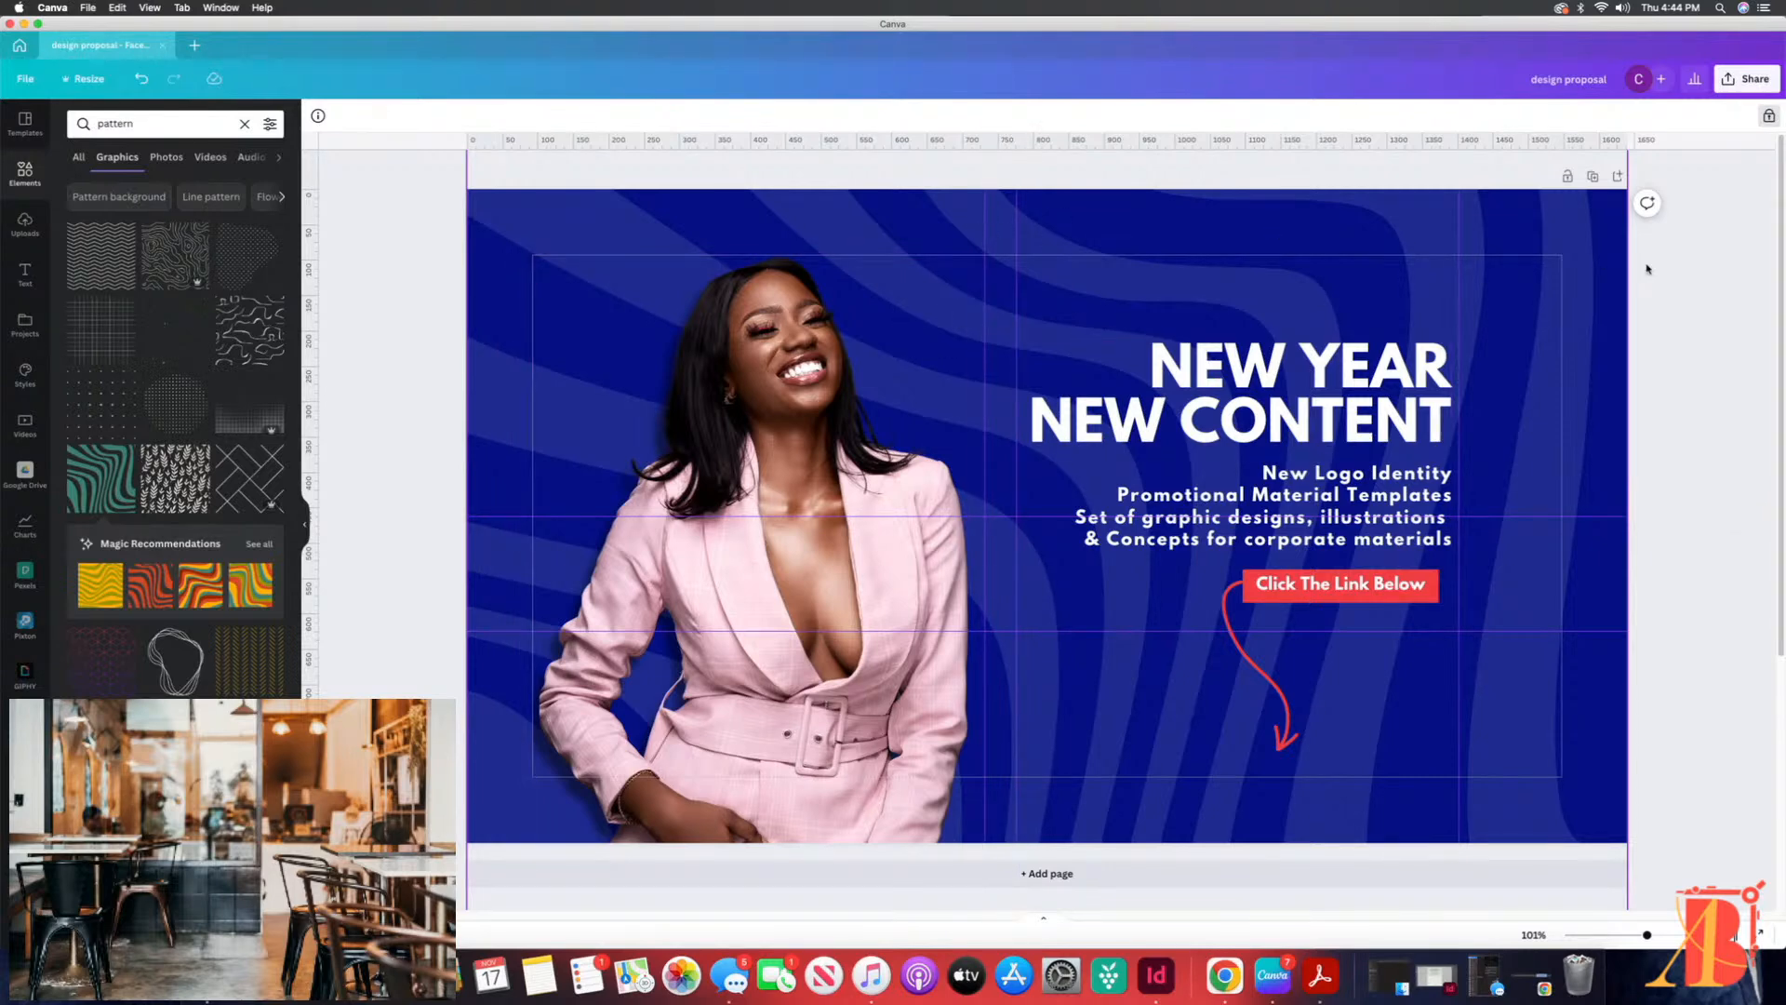
Step: Examine the design's download settings, comparing the available file types with PNG kept selected and trying a larger export size
{"action": "left_click", "coordinate": [1744, 80]}
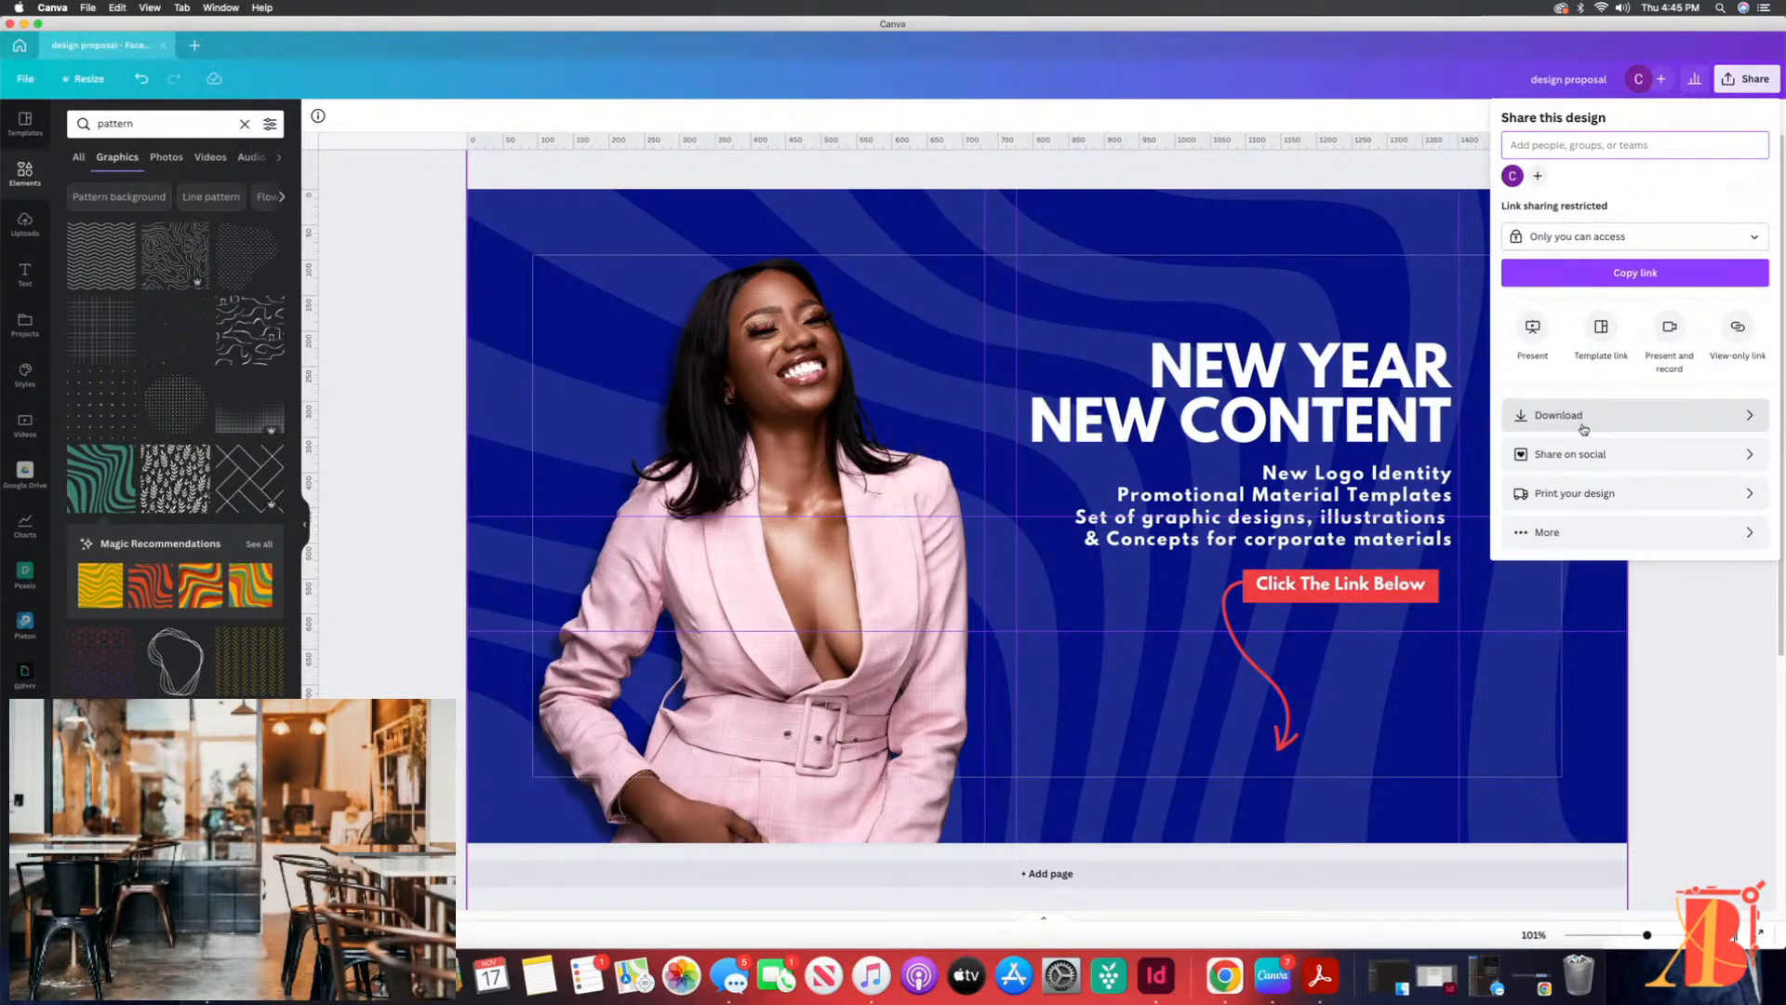
{"action": "left_click", "coordinate": [1628, 418]}
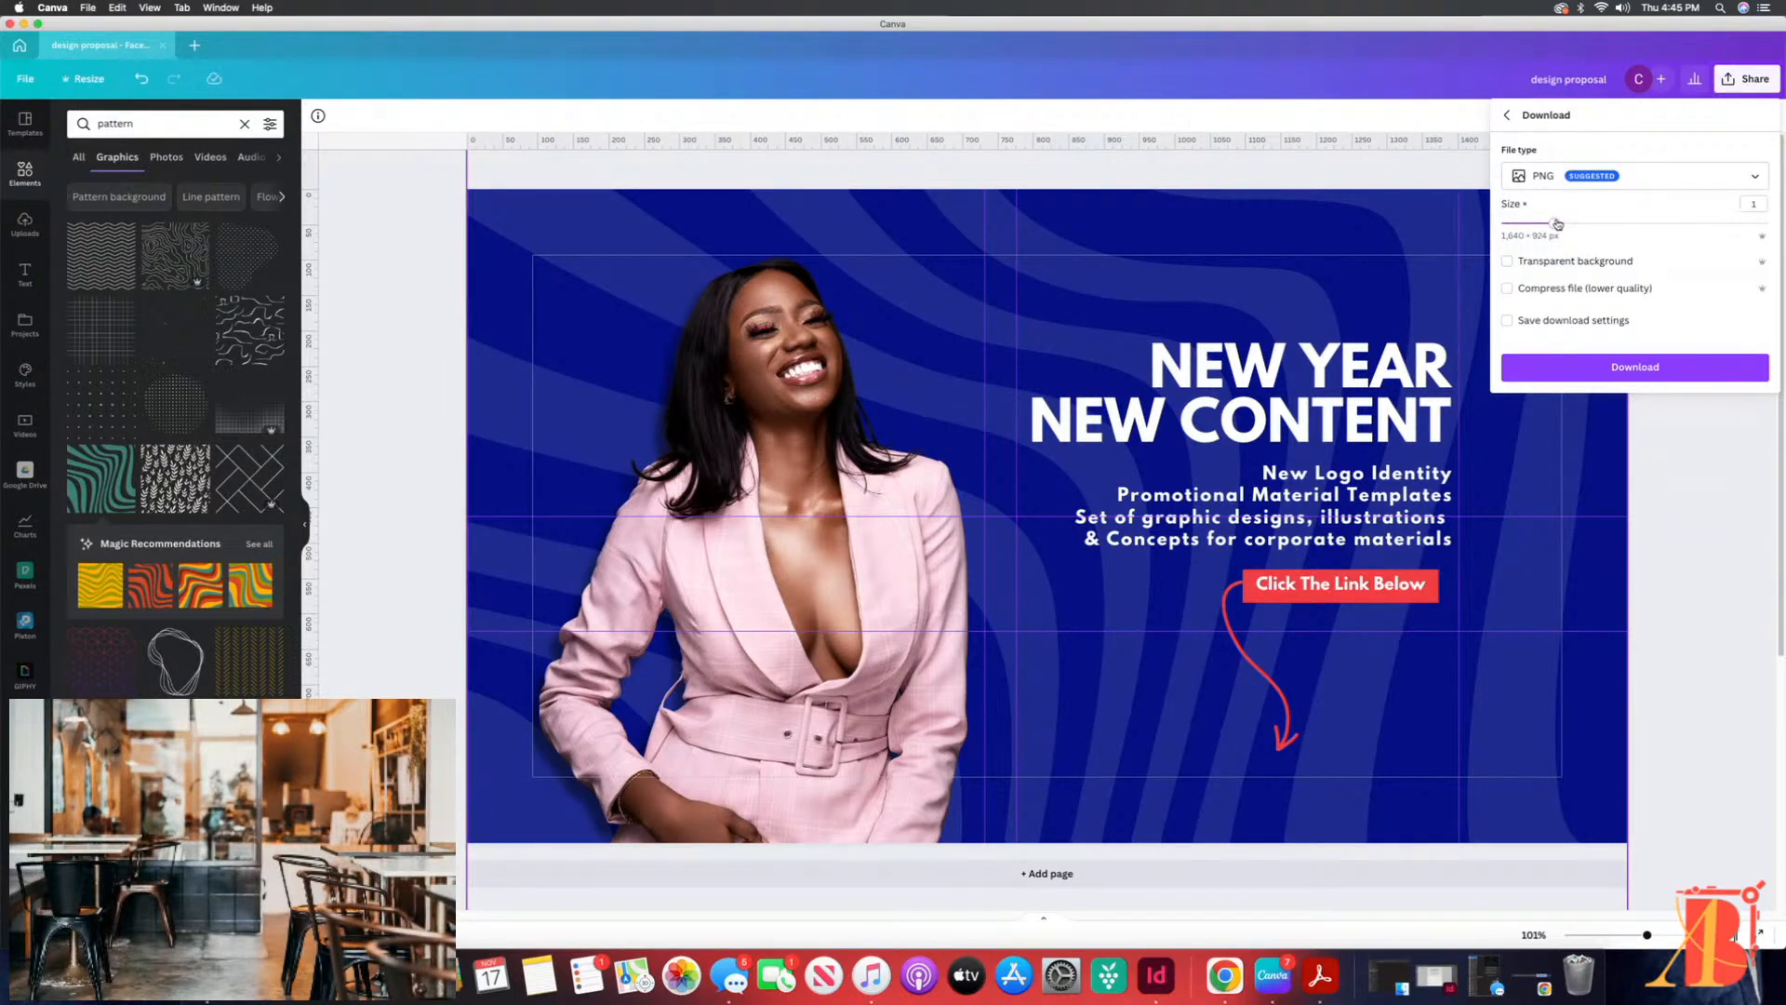
{"action": "left_click", "coordinate": [1630, 183]}
{"action": "left_click", "coordinate": [1652, 261]}
{"action": "left_click", "coordinate": [1646, 172]}
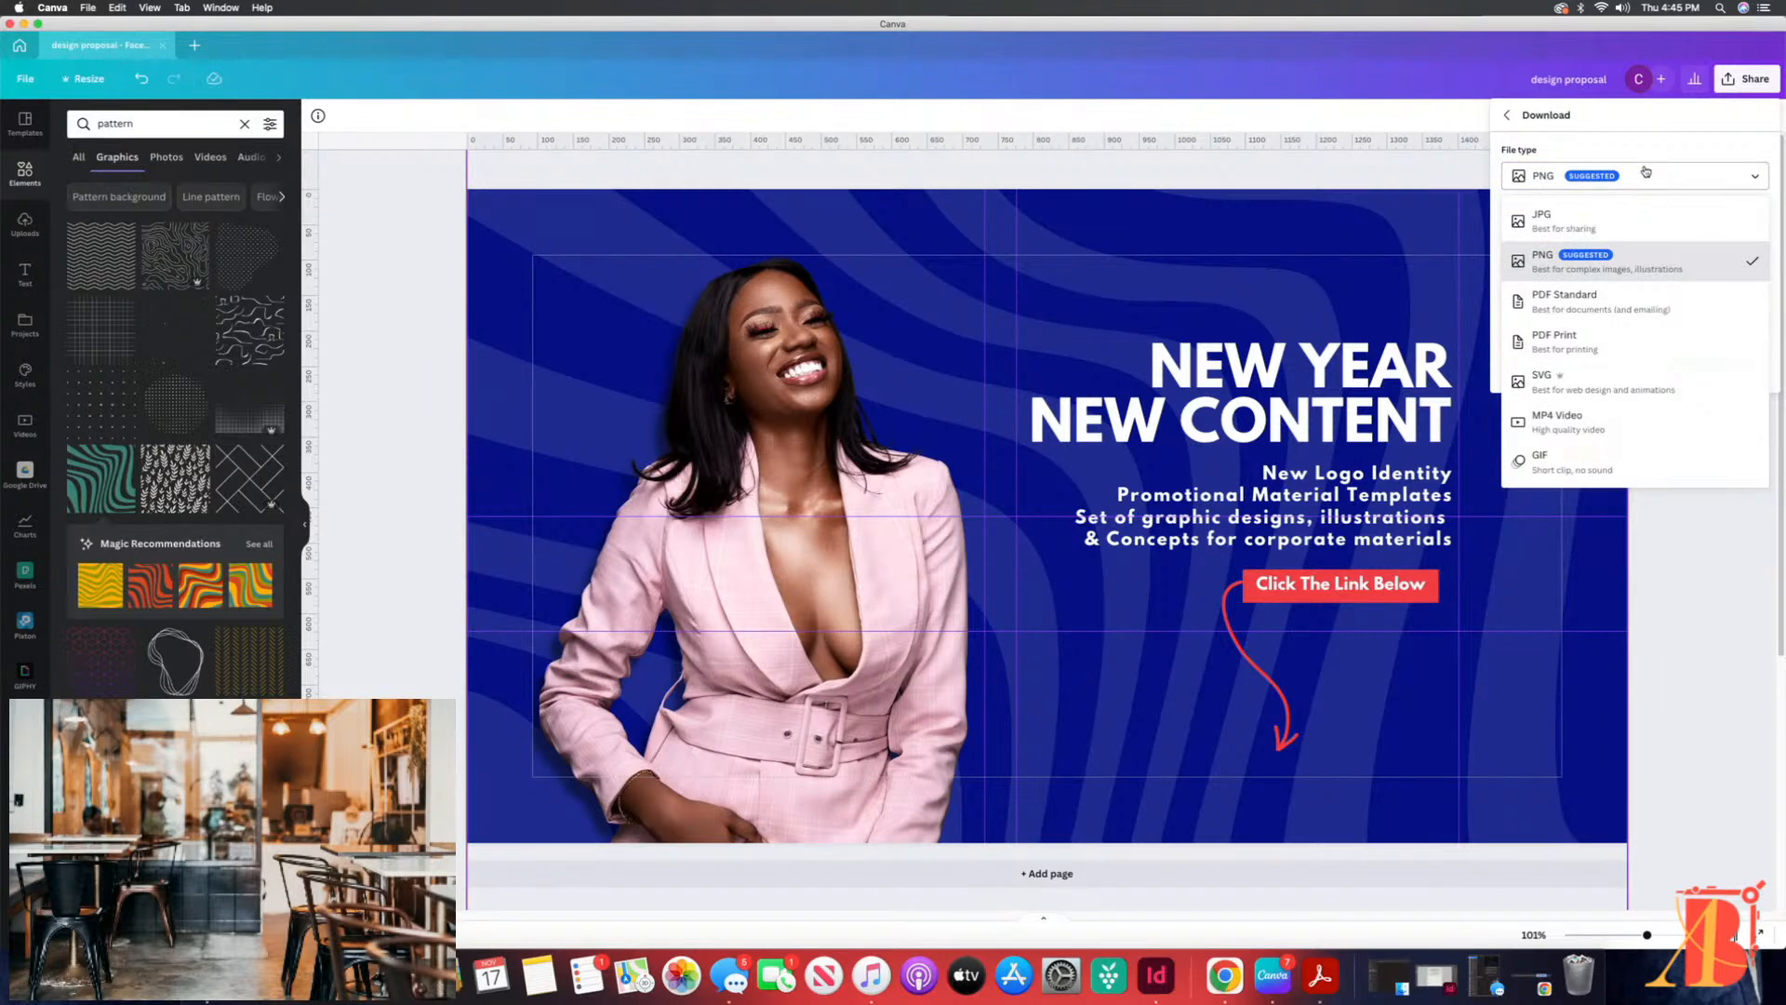
{"action": "left_click", "coordinate": [1623, 267]}
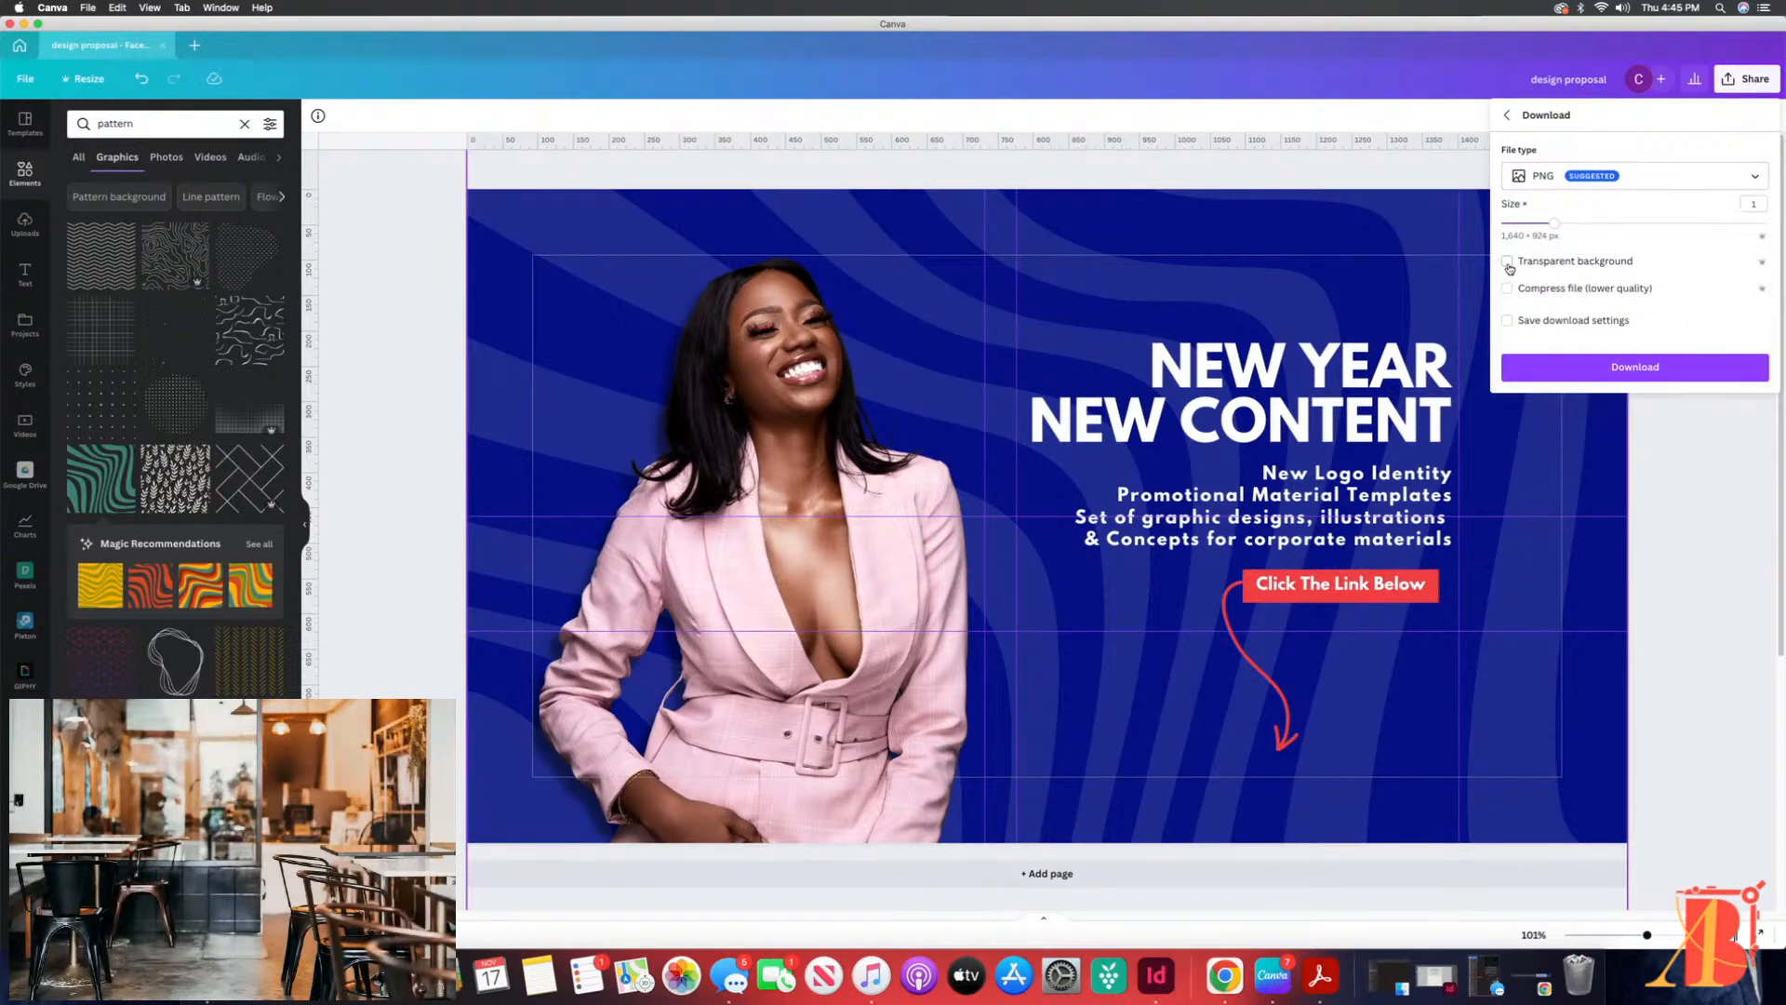
{"action": "left_click", "coordinate": [1605, 177]}
{"action": "left_click", "coordinate": [1619, 134]}
{"action": "left_click_drag", "start_coordinate": [1556, 225], "coordinate": [1604, 226]}
Step: Inspect the woman's cut-out photo at 208% magnification, especially the edges around her hair and face
{"action": "left_click", "coordinate": [719, 376]}
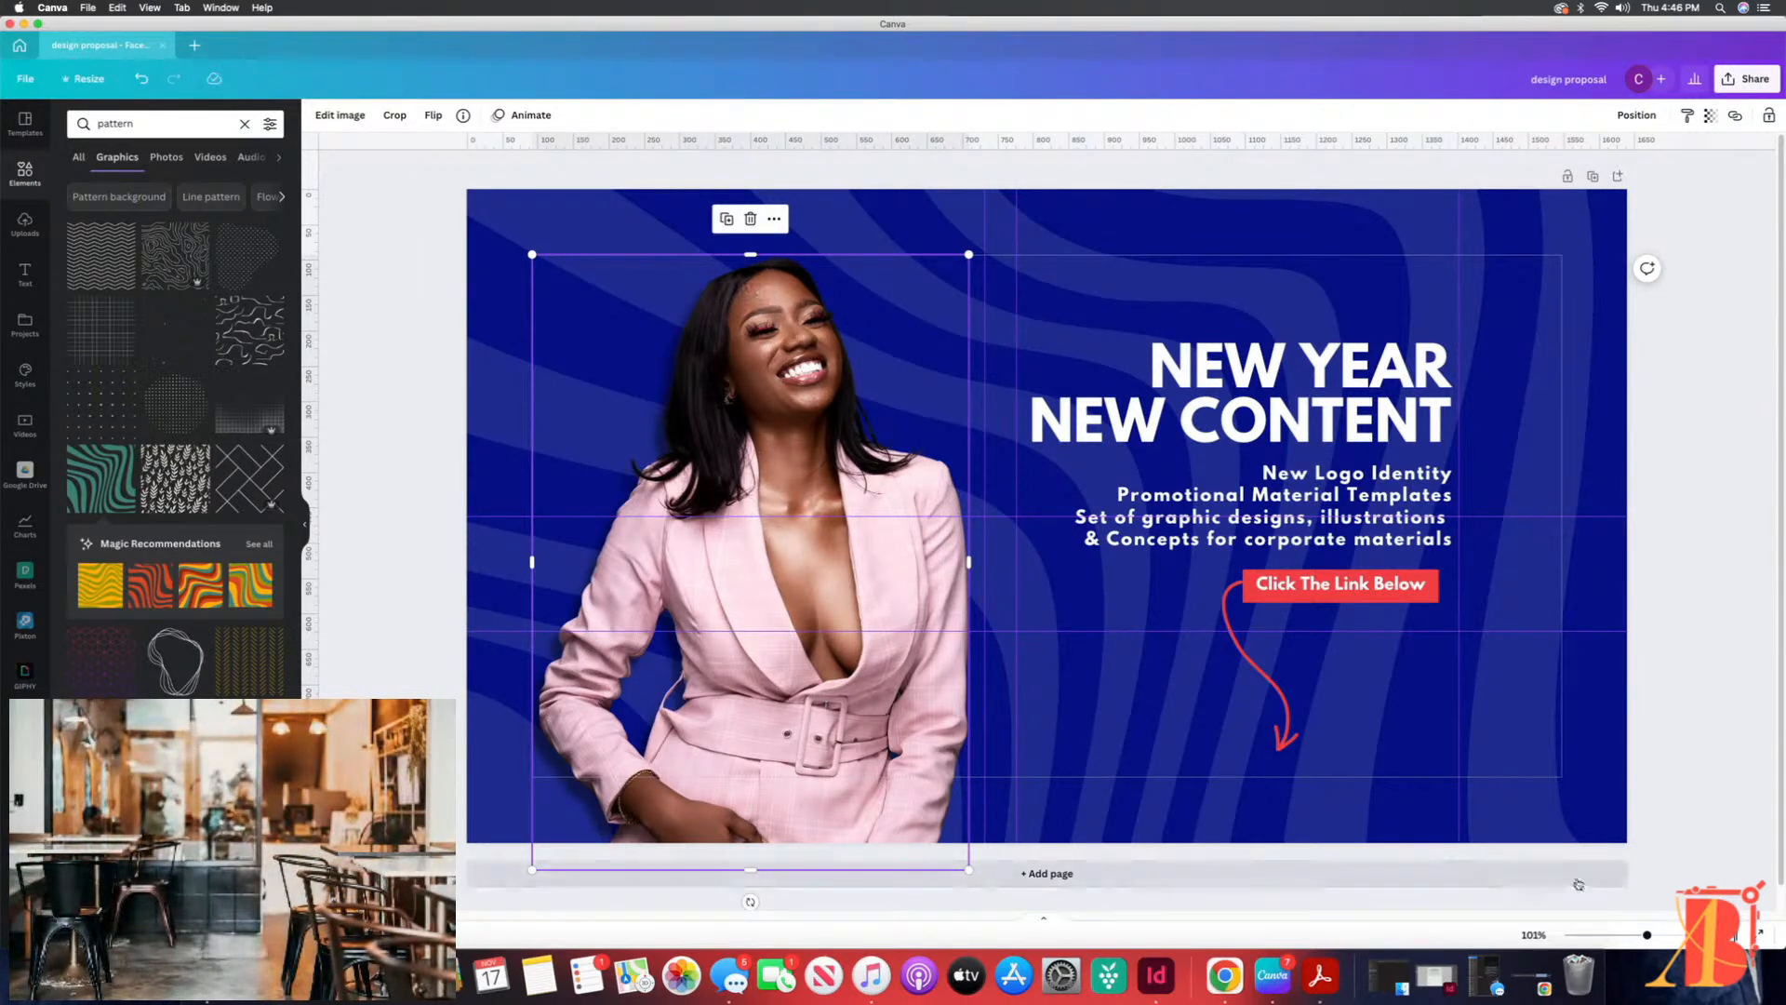
{"action": "left_click_drag", "start_coordinate": [1647, 934], "coordinate": [1674, 934]}
{"action": "scroll", "coordinate": [1048, 521], "scroll_direction": "left", "scroll_amount": 5}
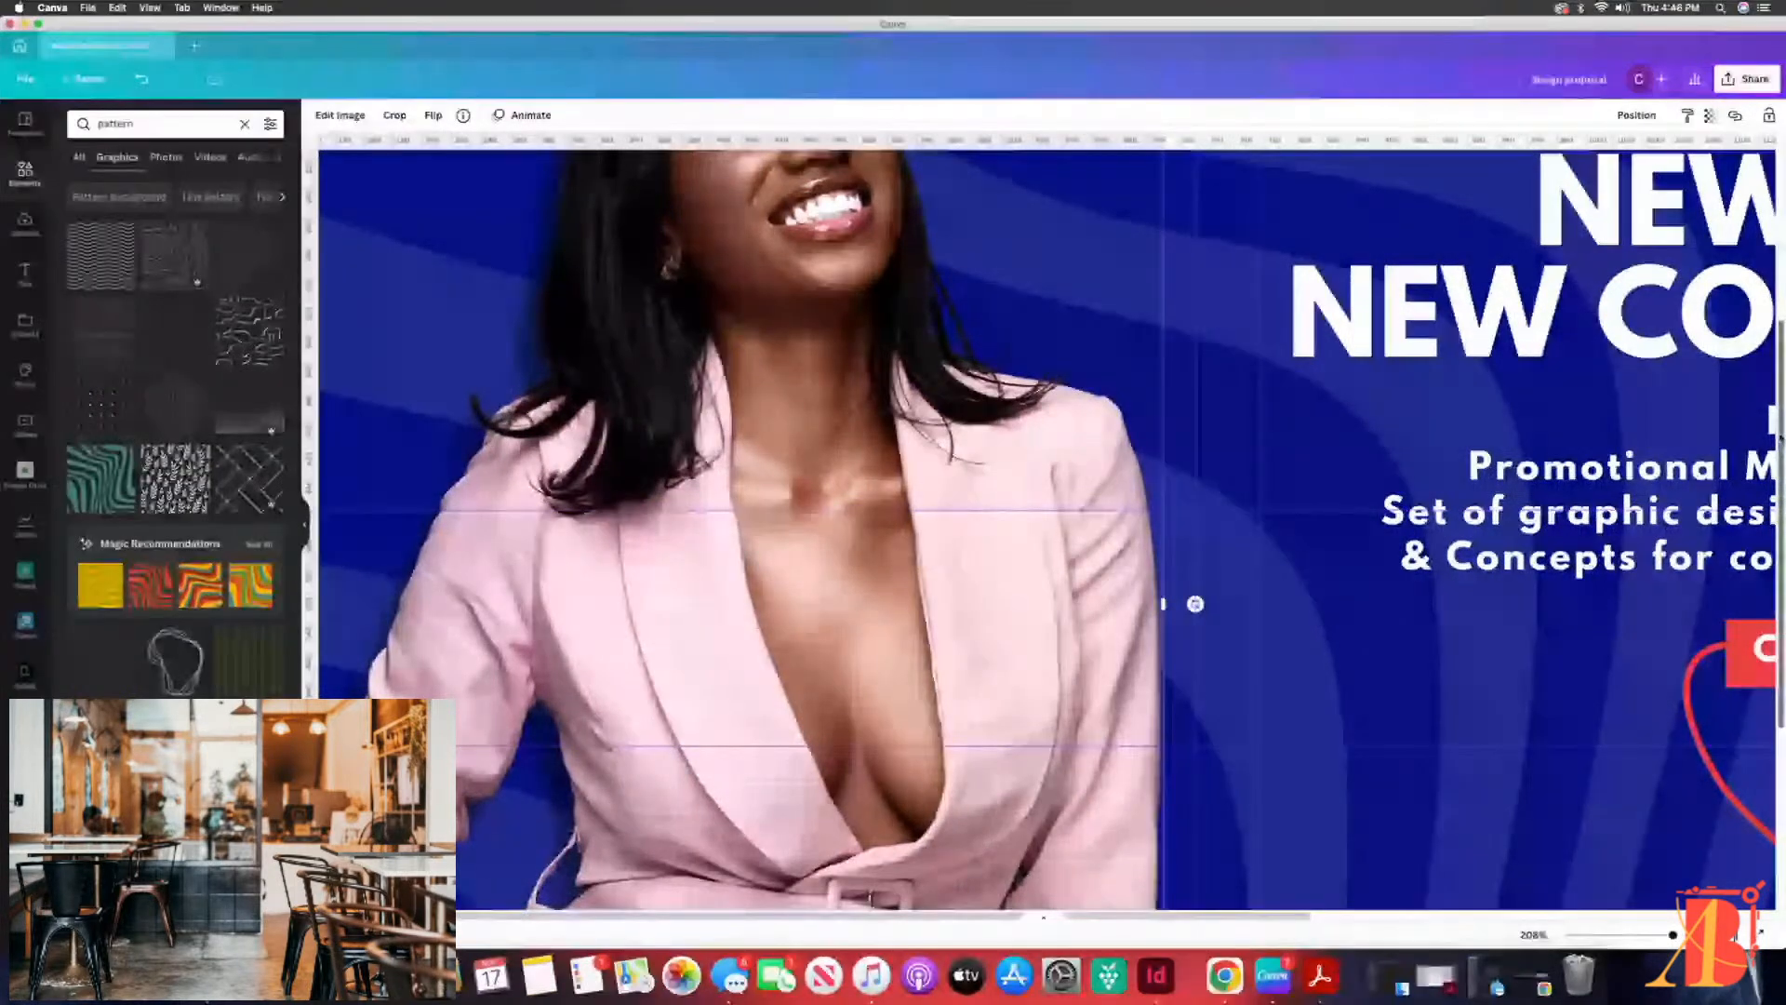
{"action": "scroll", "coordinate": [1780, 437], "scroll_direction": "up", "scroll_amount": 5}
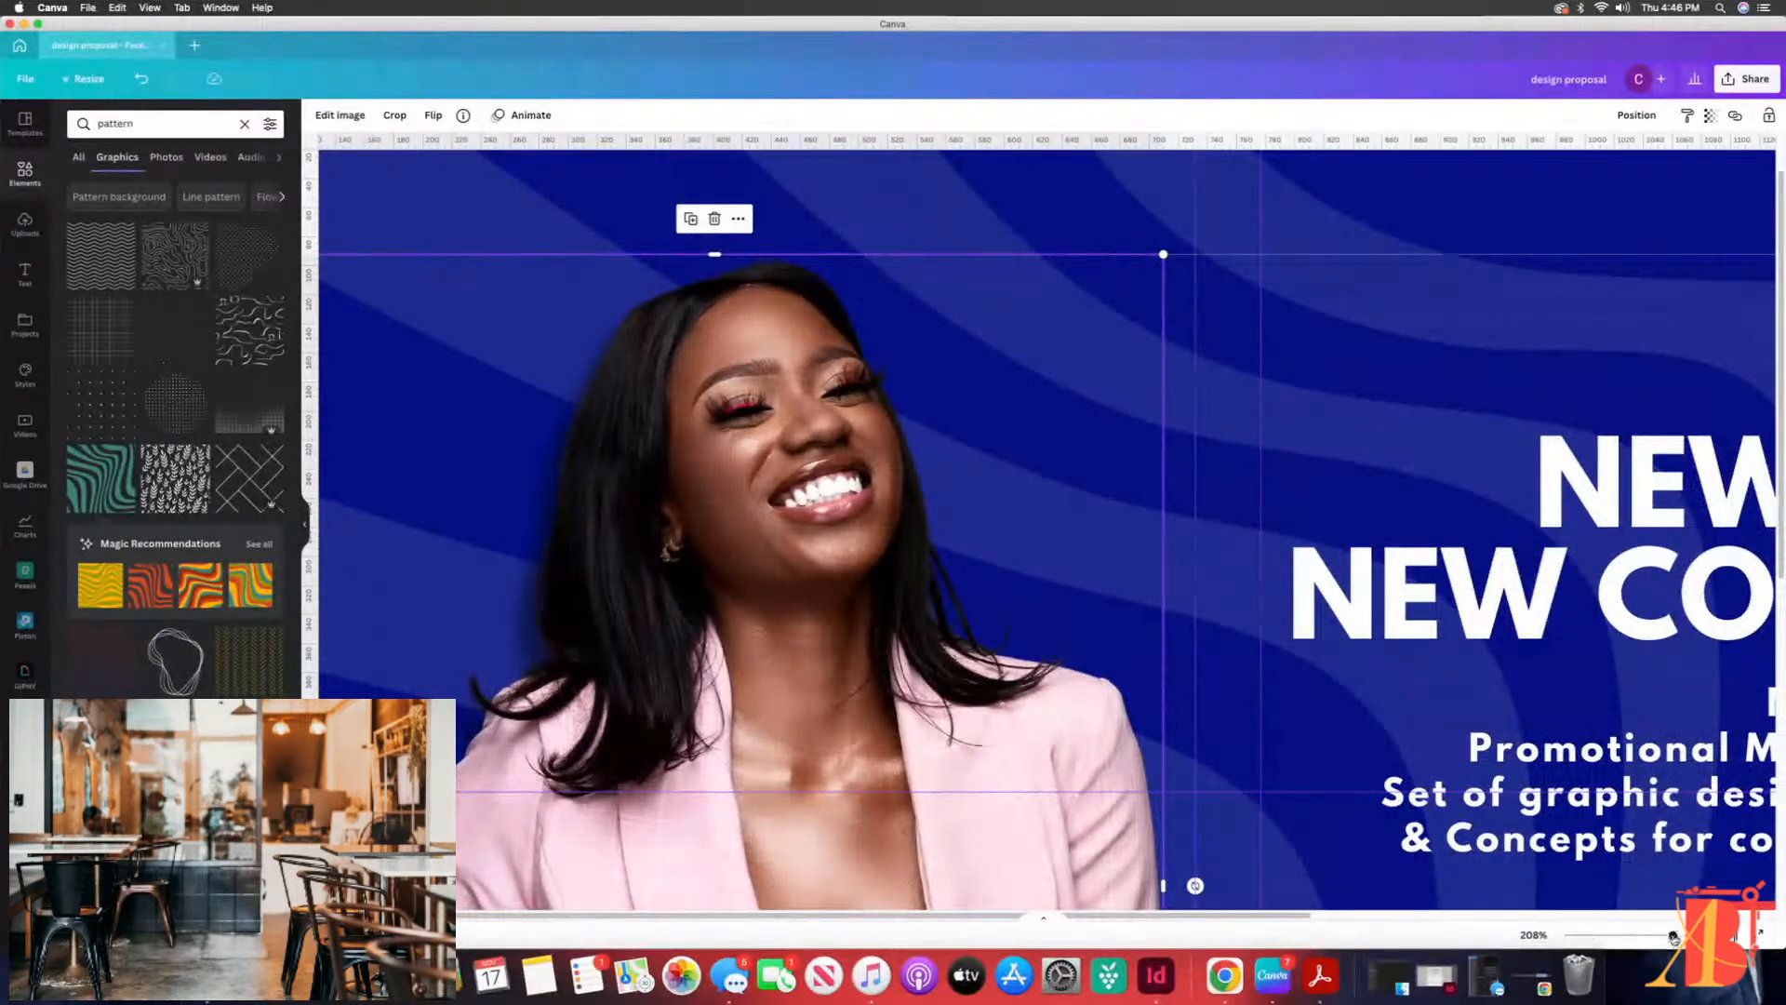
{"action": "left_click_drag", "start_coordinate": [1672, 935], "coordinate": [1639, 936]}
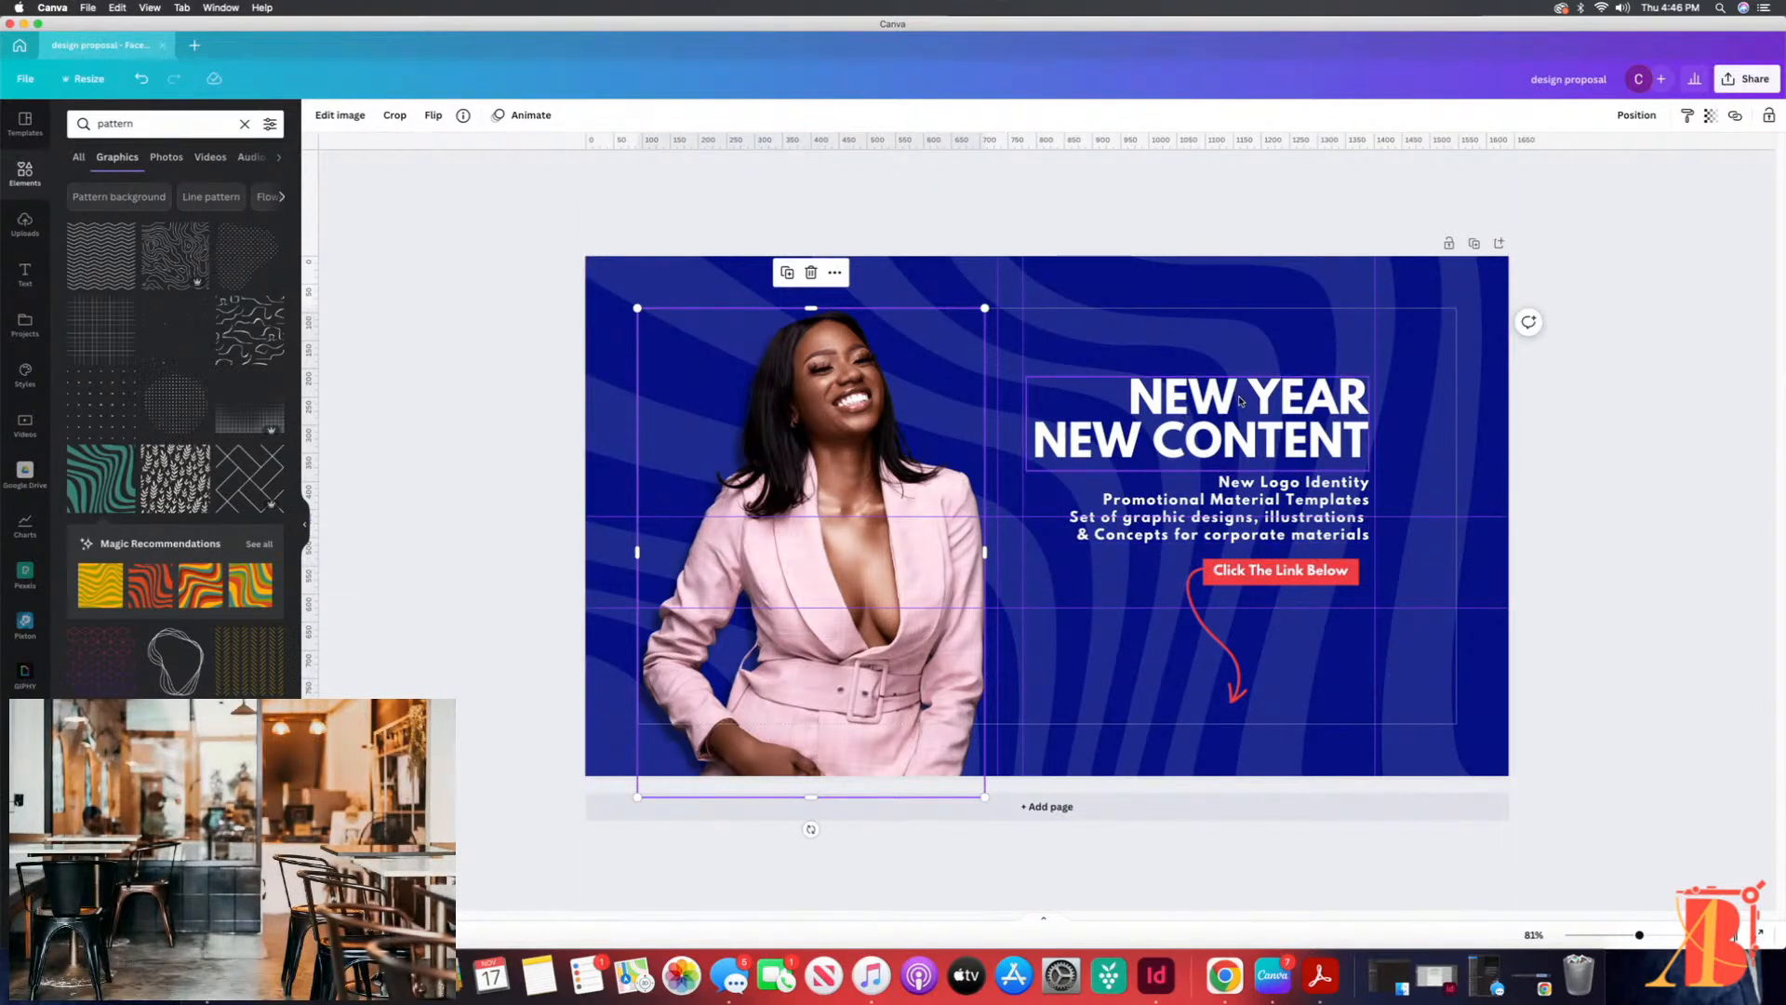
Step: Inspect the heading and the locked wavy background pattern across the finished cover
{"action": "left_click", "coordinate": [1183, 422]}
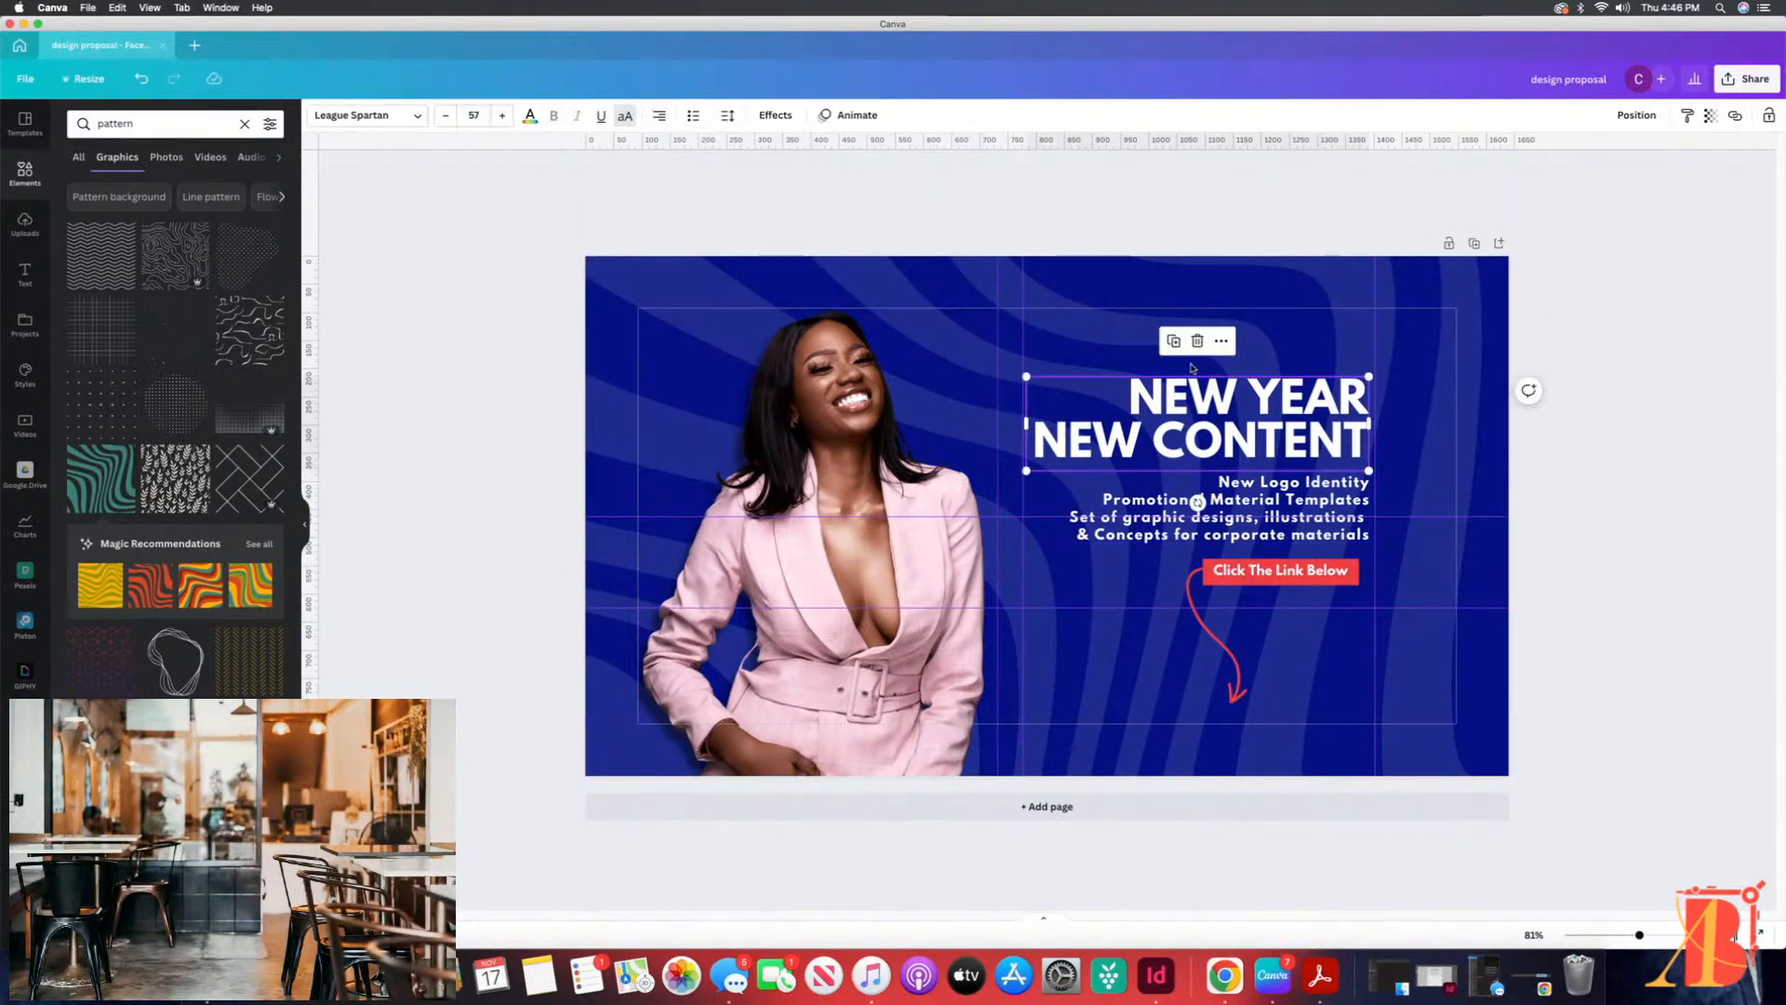
{"action": "left_click", "coordinate": [502, 319]}
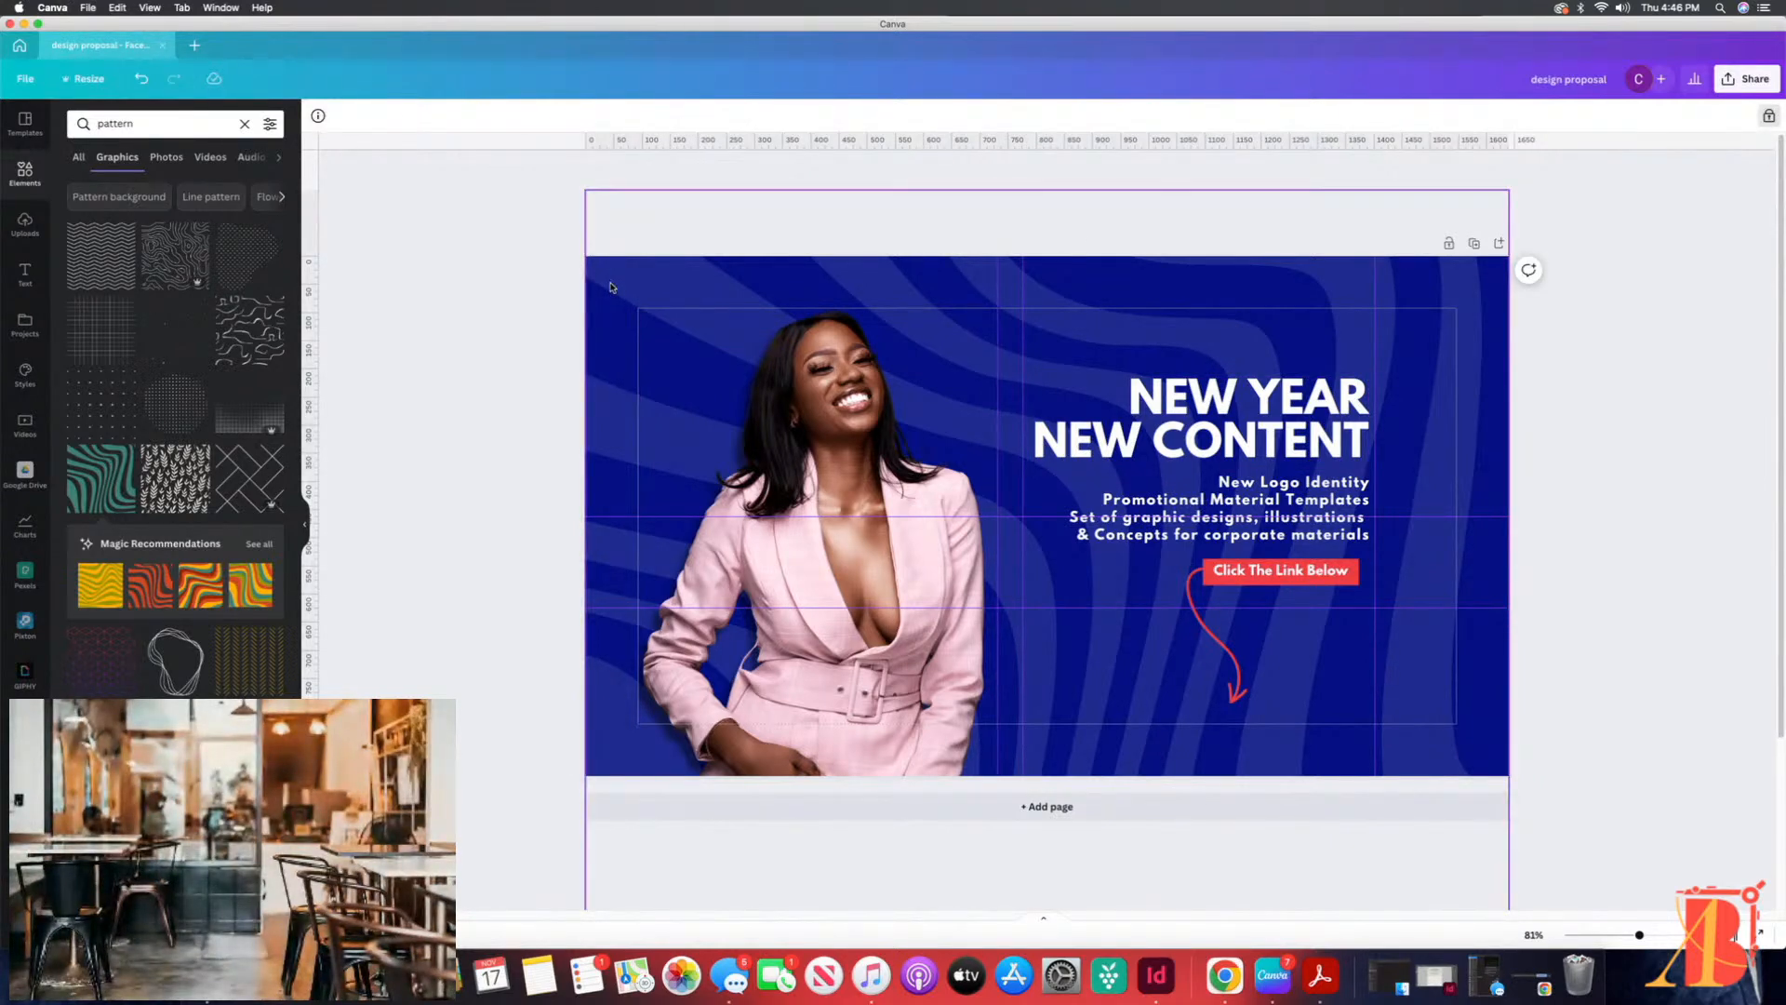
{"action": "left_click", "coordinate": [532, 286]}
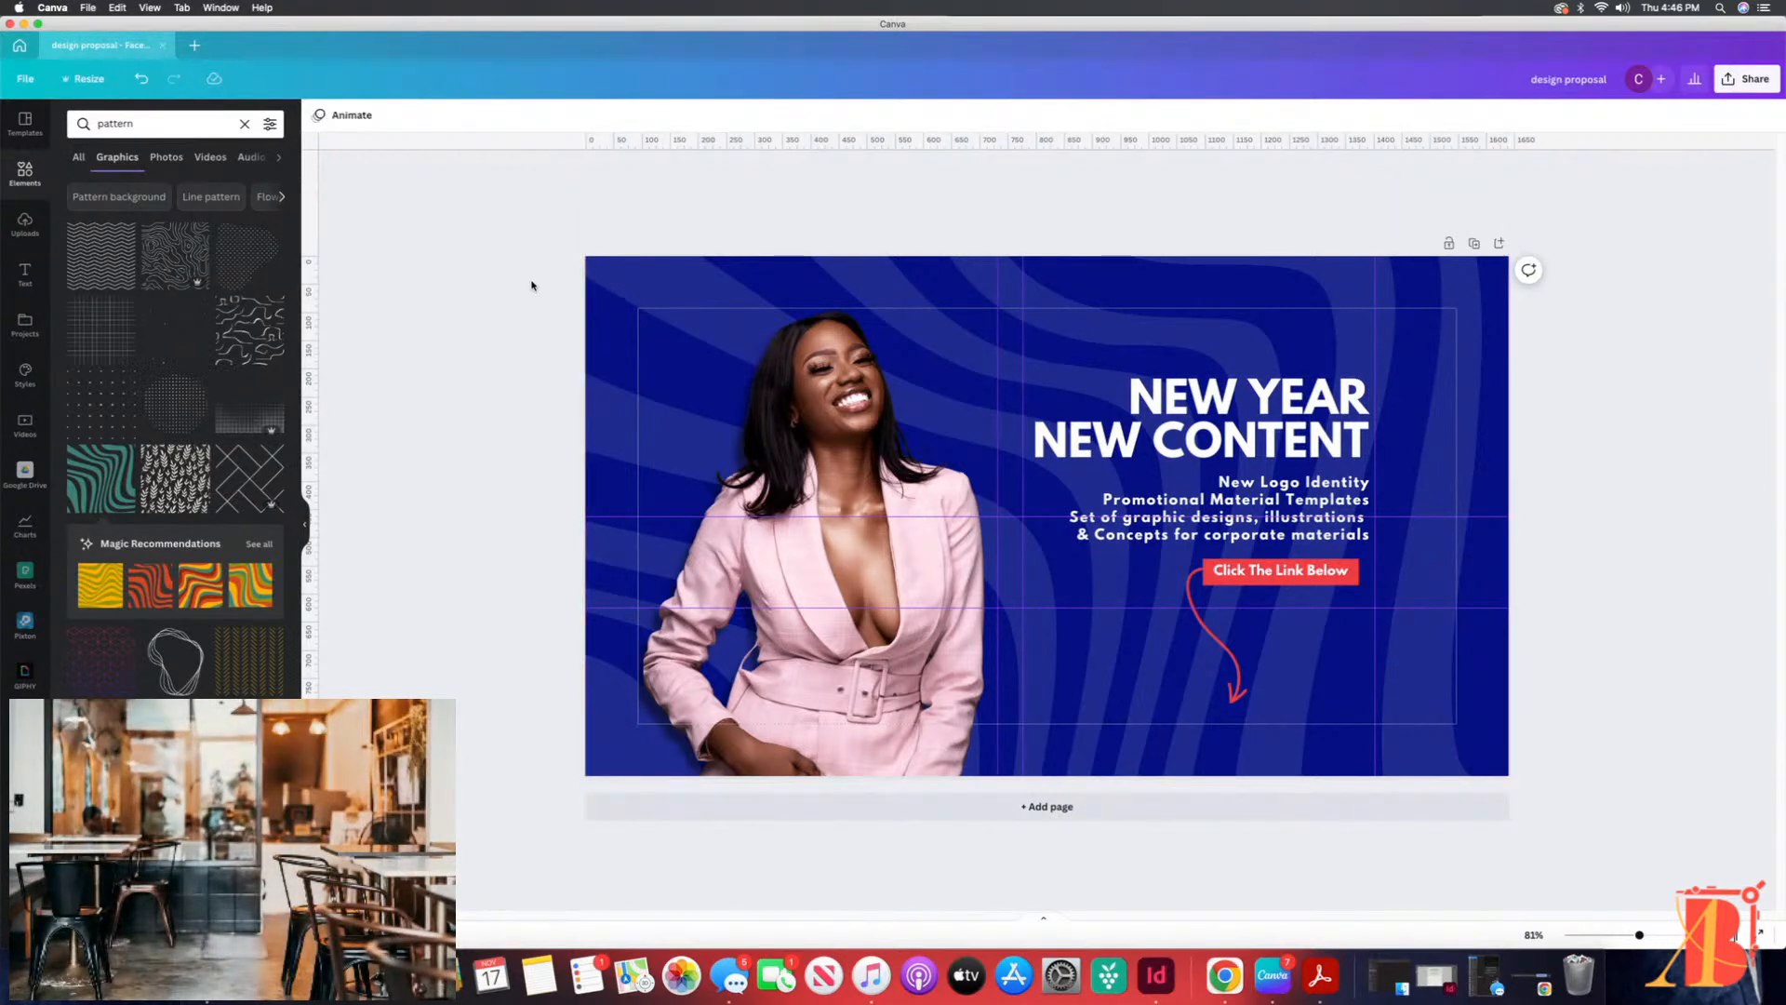
{"action": "left_click", "coordinate": [603, 289]}
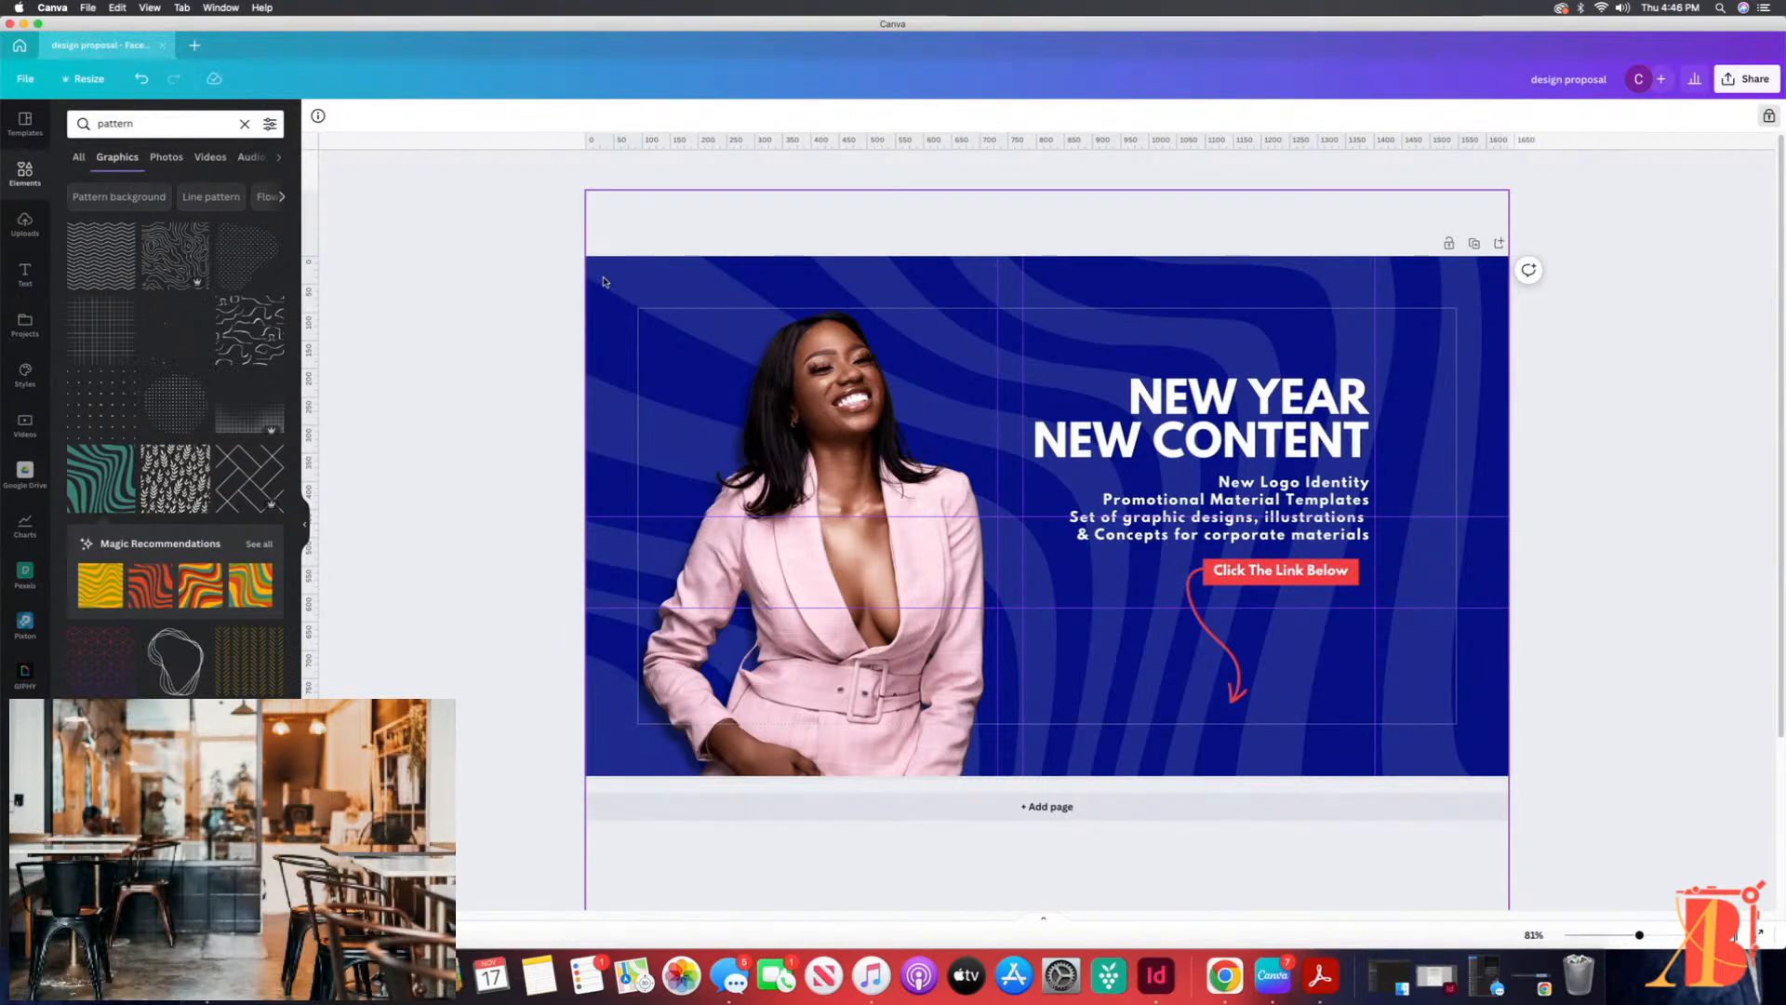
{"action": "left_click", "coordinate": [503, 279]}
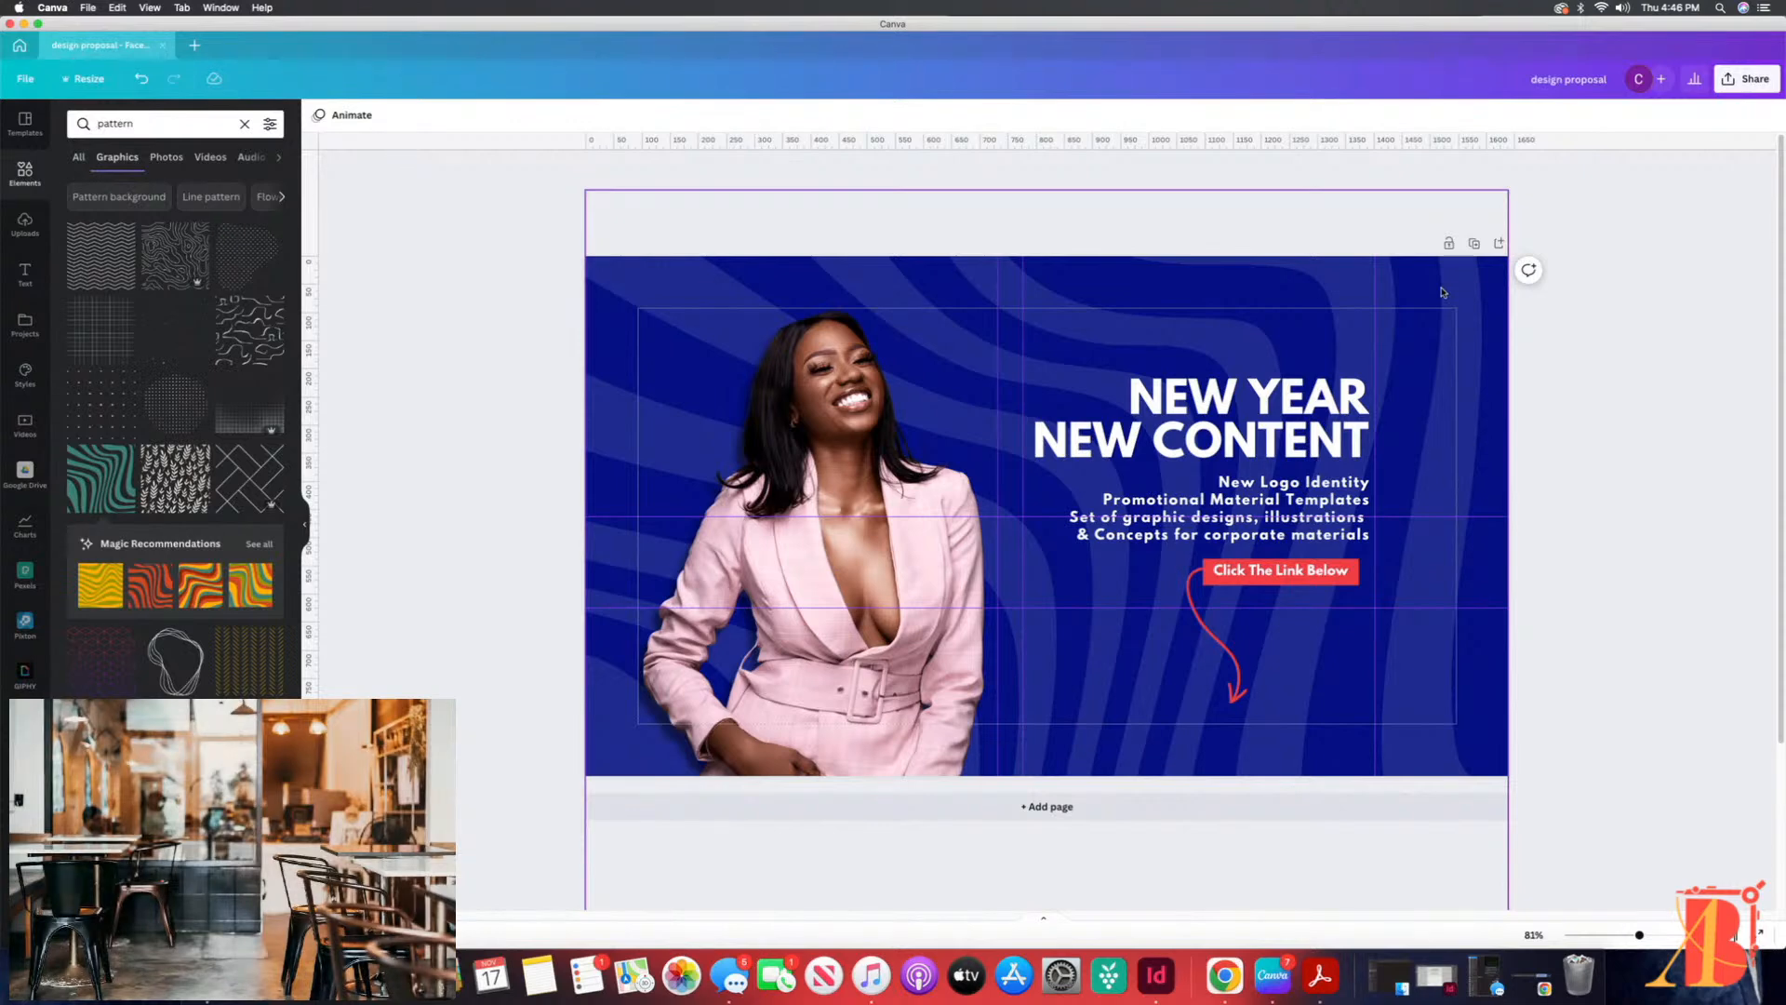
{"action": "left_click", "coordinate": [595, 281]}
{"action": "left_click", "coordinate": [416, 335]}
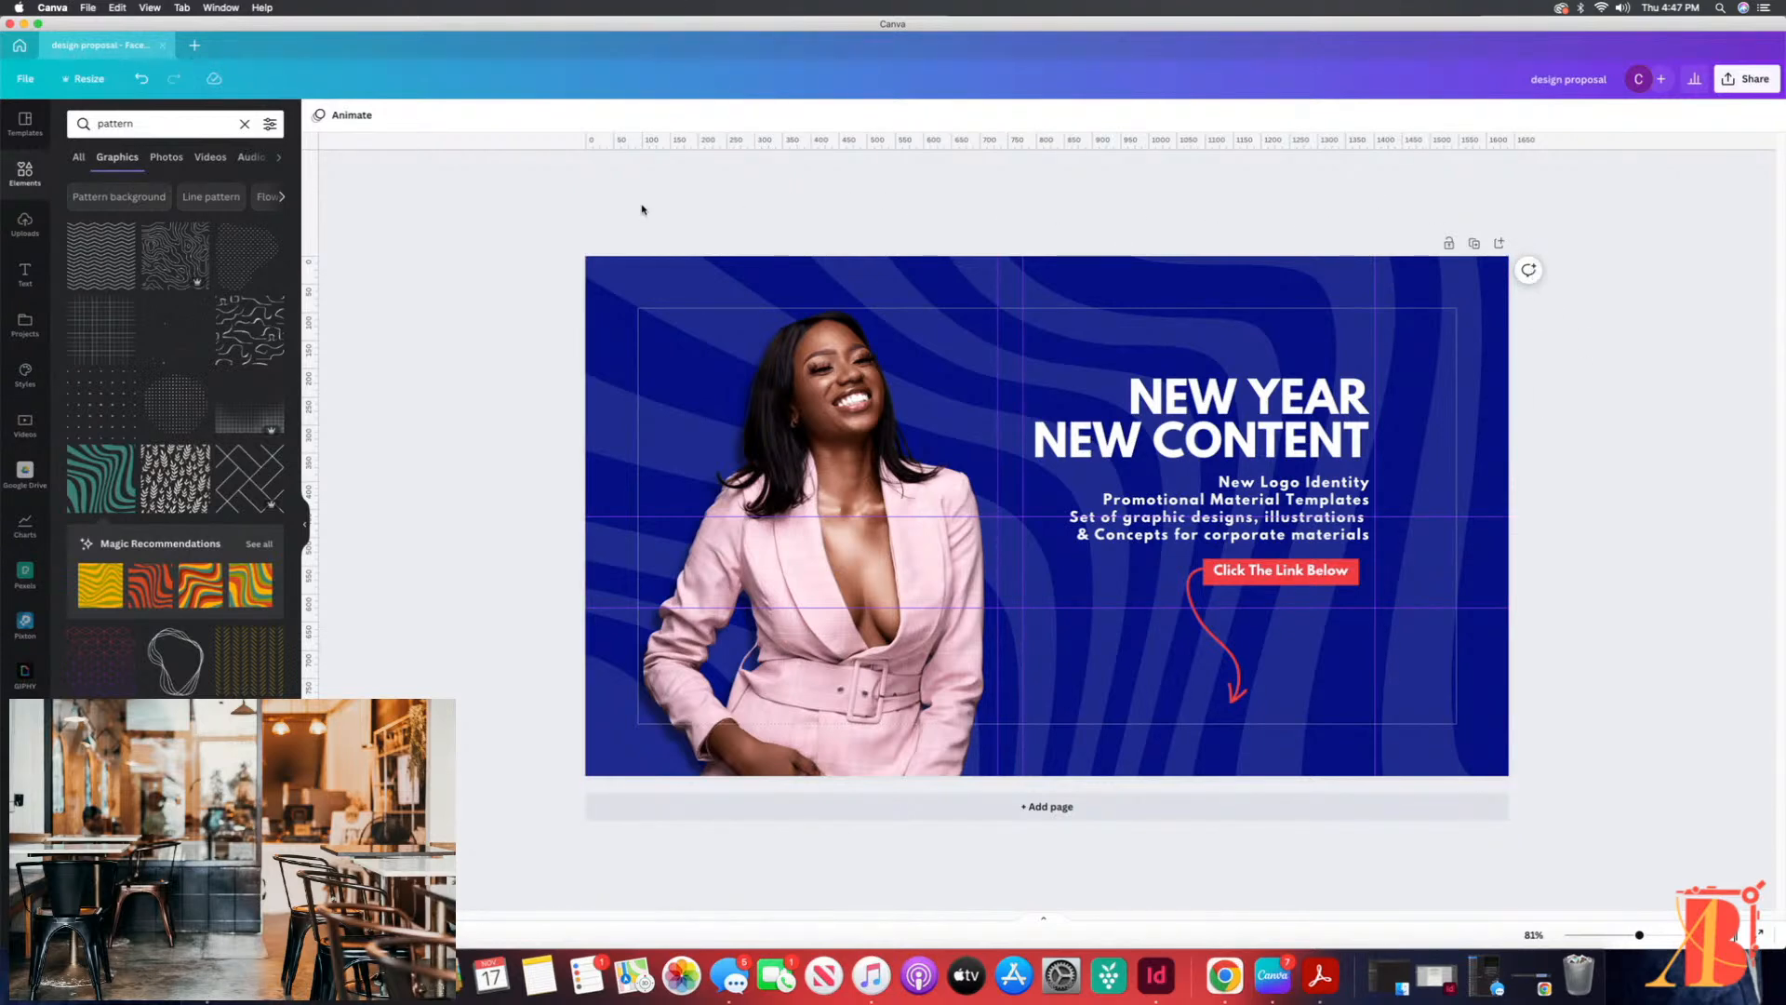
{"action": "left_click_drag", "start_coordinate": [559, 229], "coordinate": [1592, 841]}
{"action": "left_click", "coordinate": [1610, 702]}
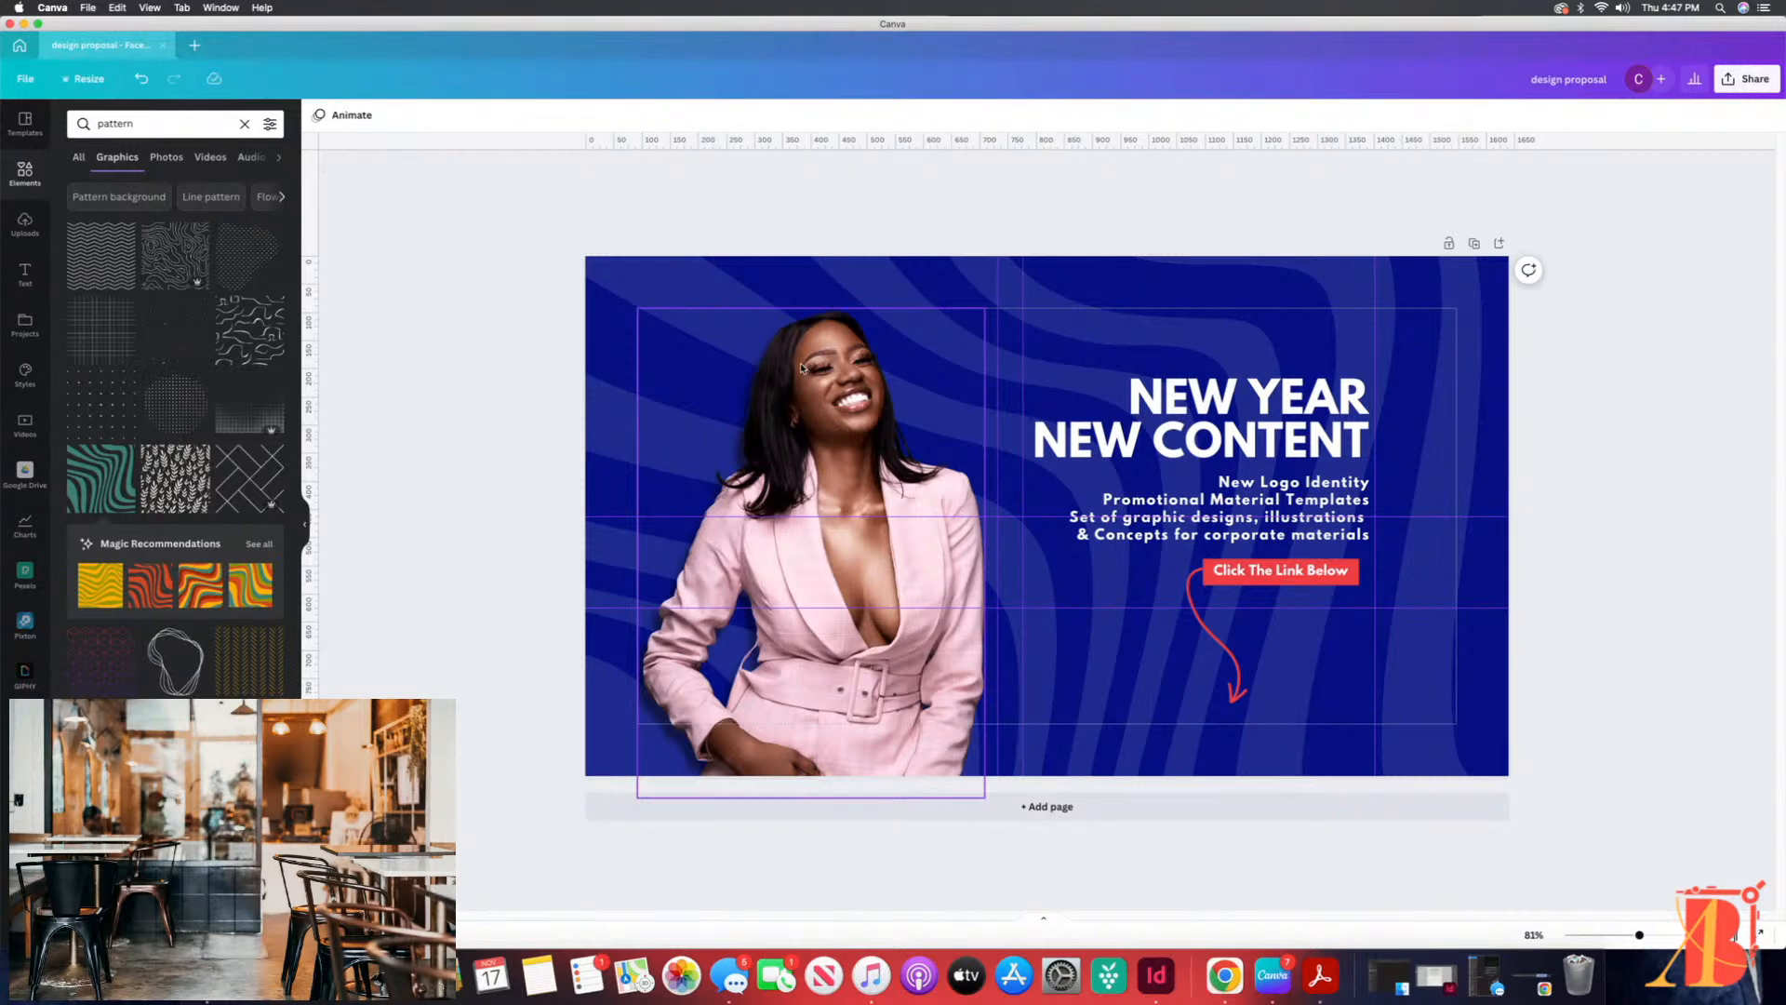
Step: Review the cover's individual elements: the woman's photo, the heading, the service list, the red call-to-action bar and the background pattern
{"action": "left_click", "coordinate": [941, 342]}
{"action": "left_click", "coordinate": [1154, 405]}
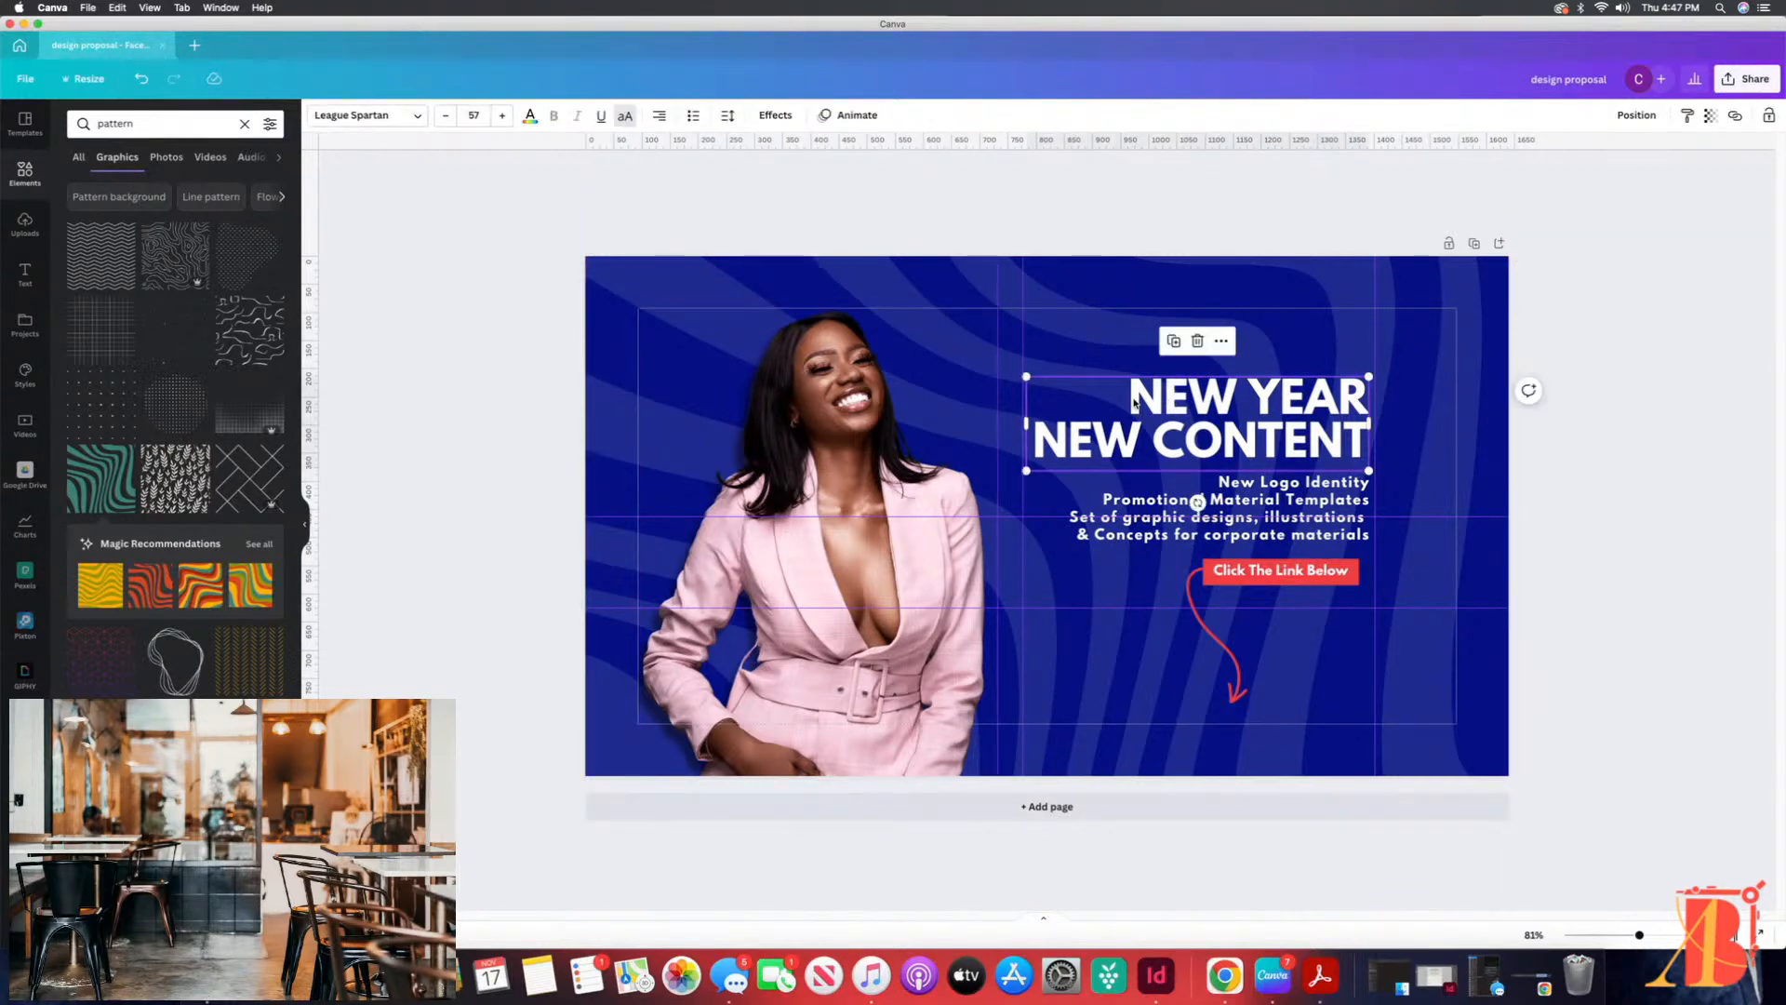
{"action": "triple_click", "coordinate": [1131, 397]}
{"action": "double_click", "coordinate": [1126, 396]}
{"action": "left_click_drag", "start_coordinate": [1125, 396], "coordinate": [1380, 448]}
{"action": "left_click", "coordinate": [832, 418]}
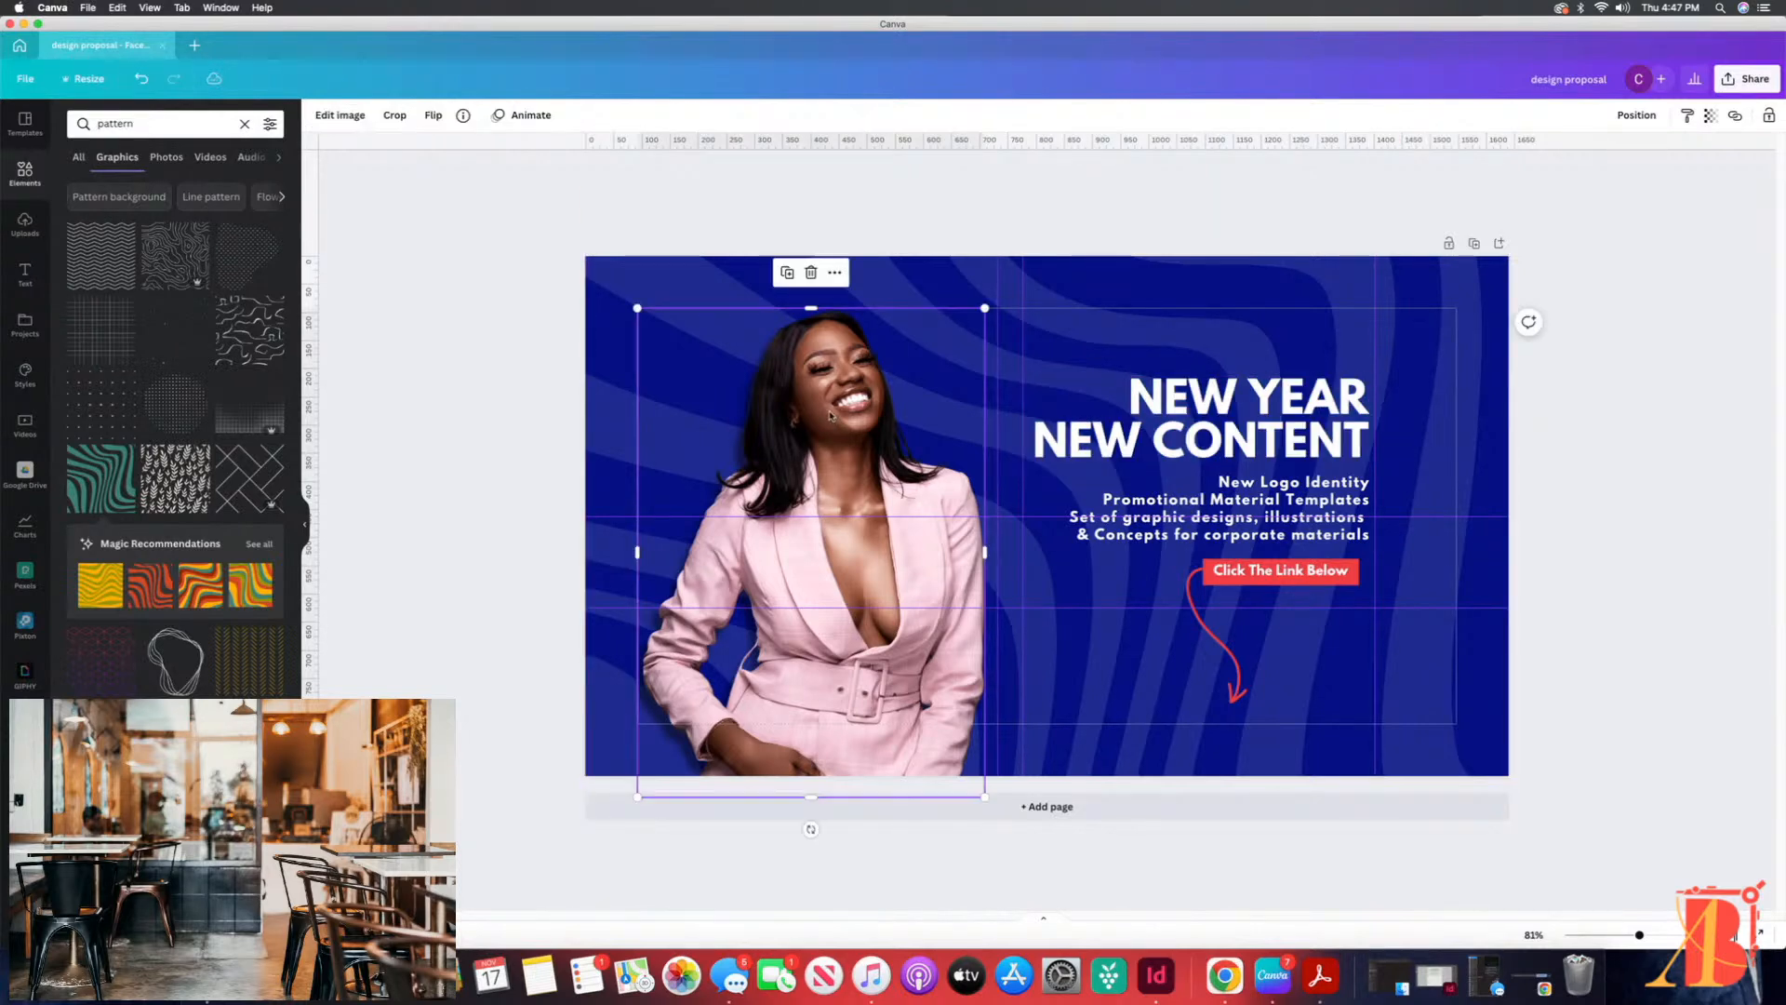
{"action": "left_click", "coordinate": [1300, 500]}
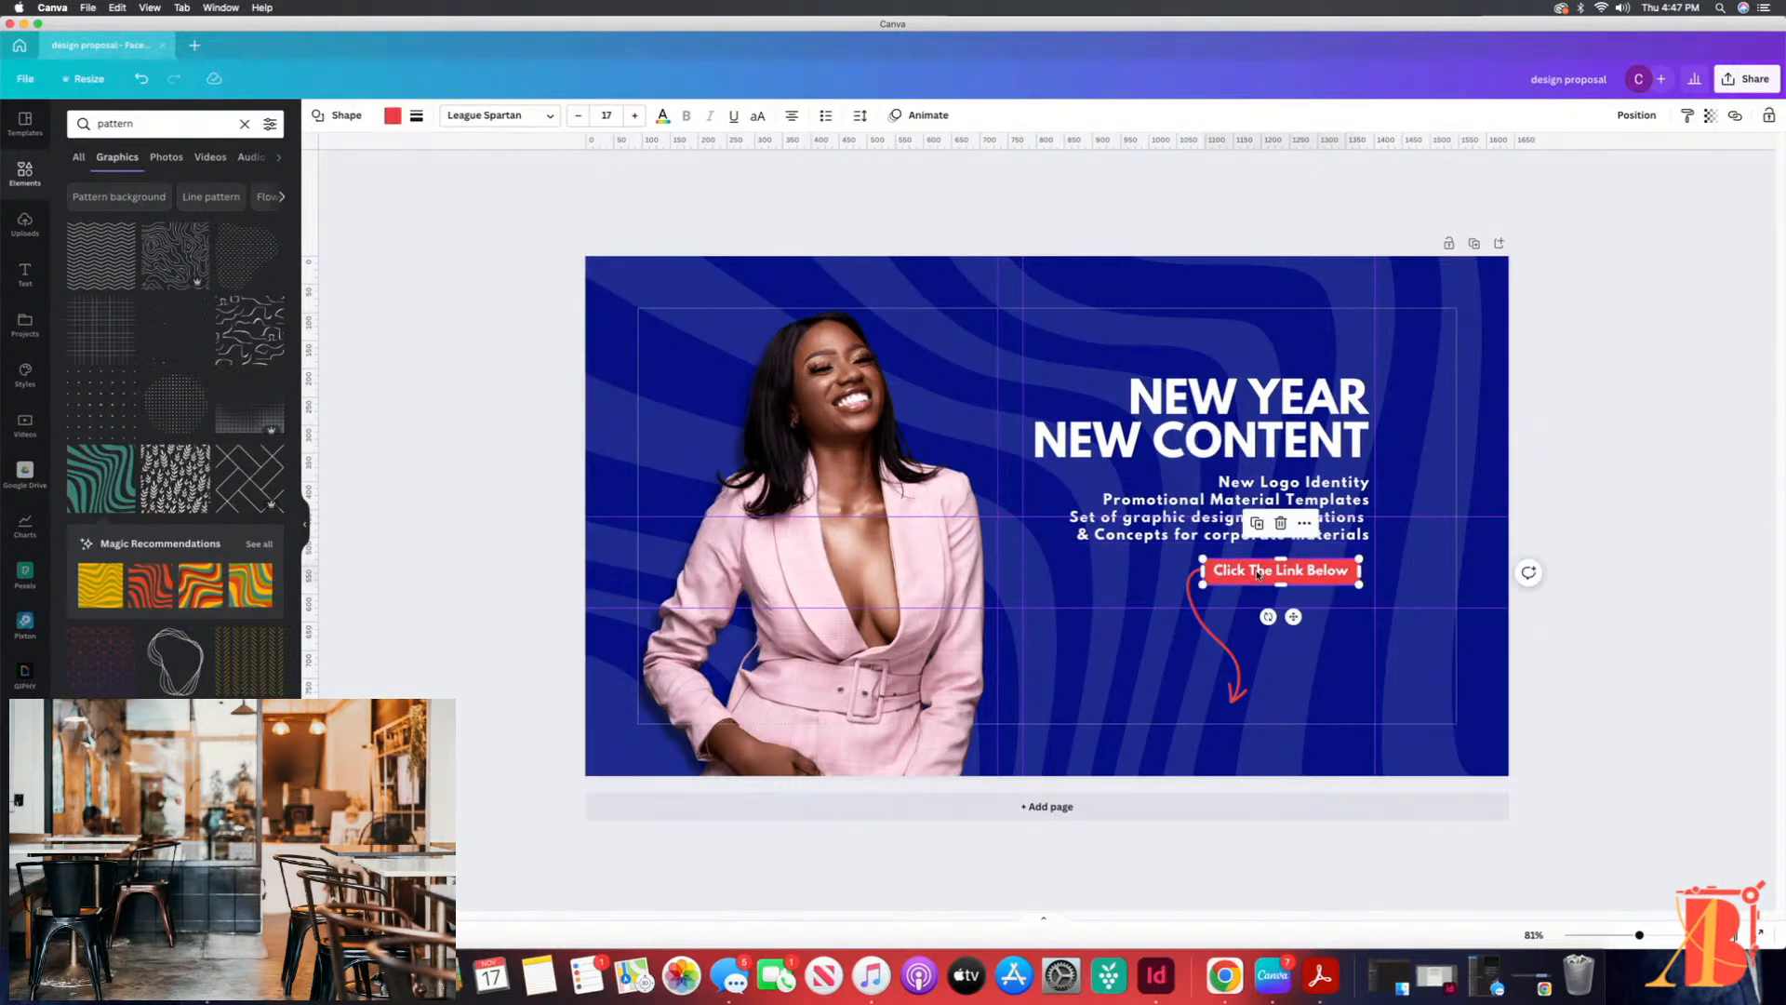
{"action": "left_click", "coordinate": [1092, 296]}
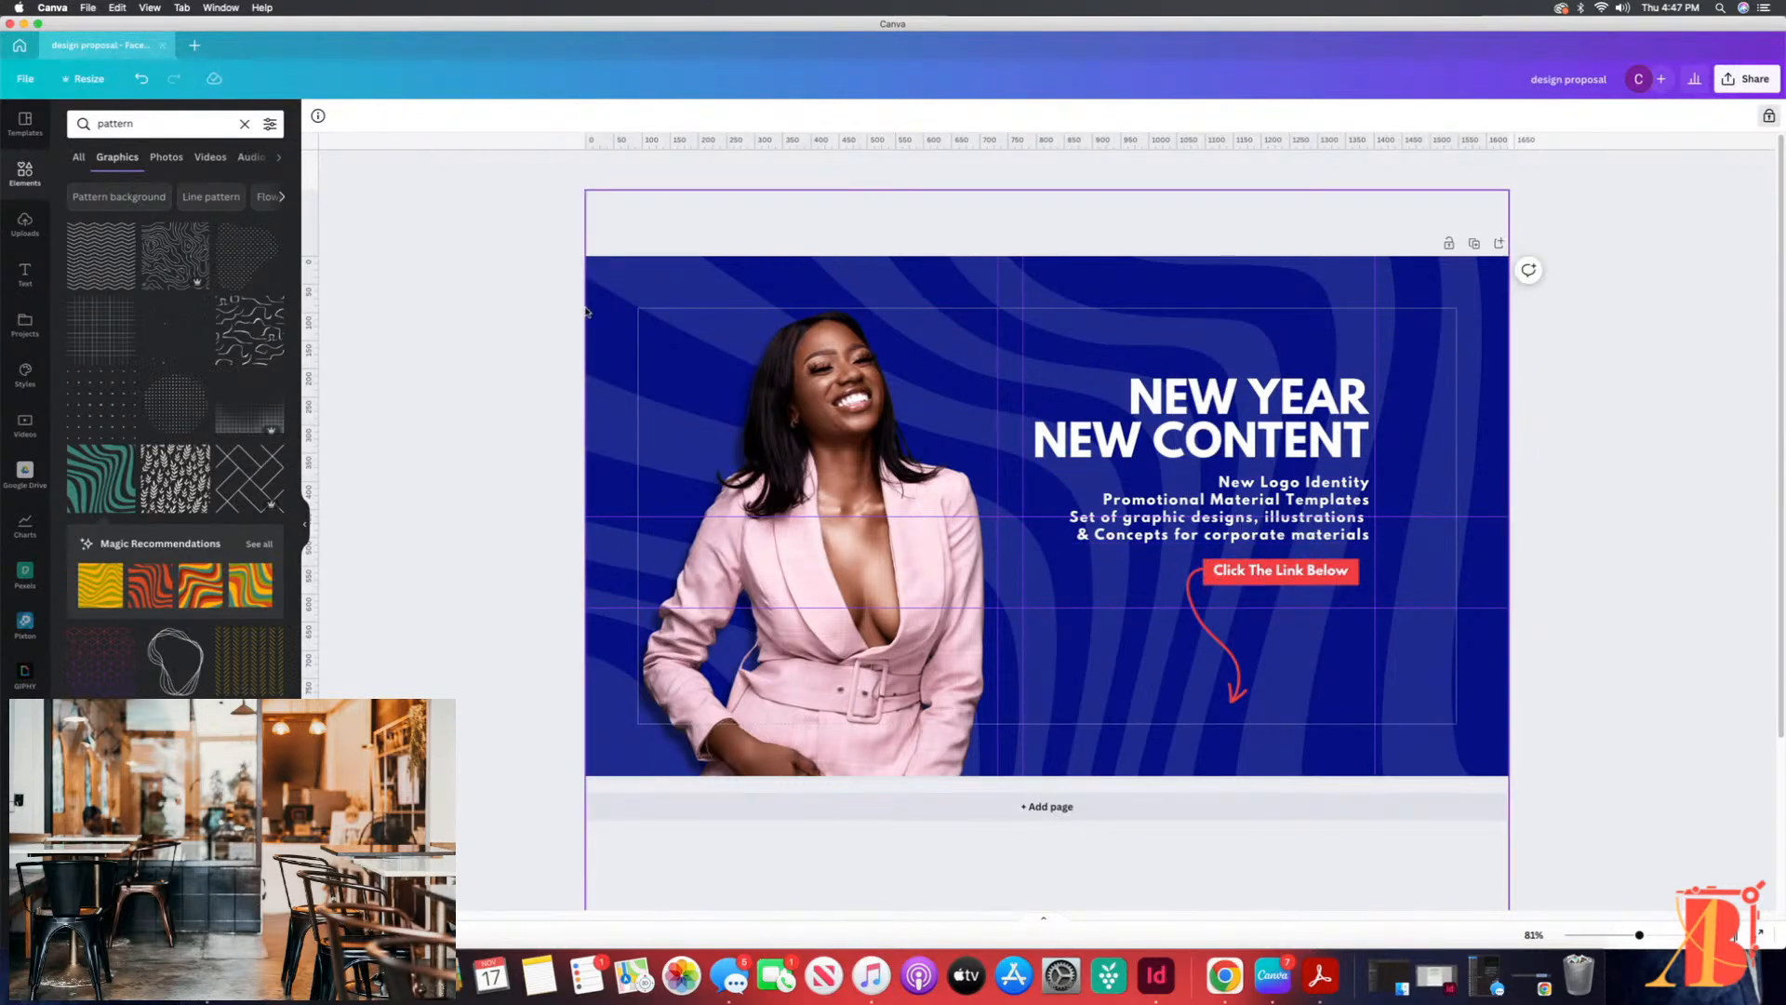
{"action": "left_click", "coordinate": [529, 321]}
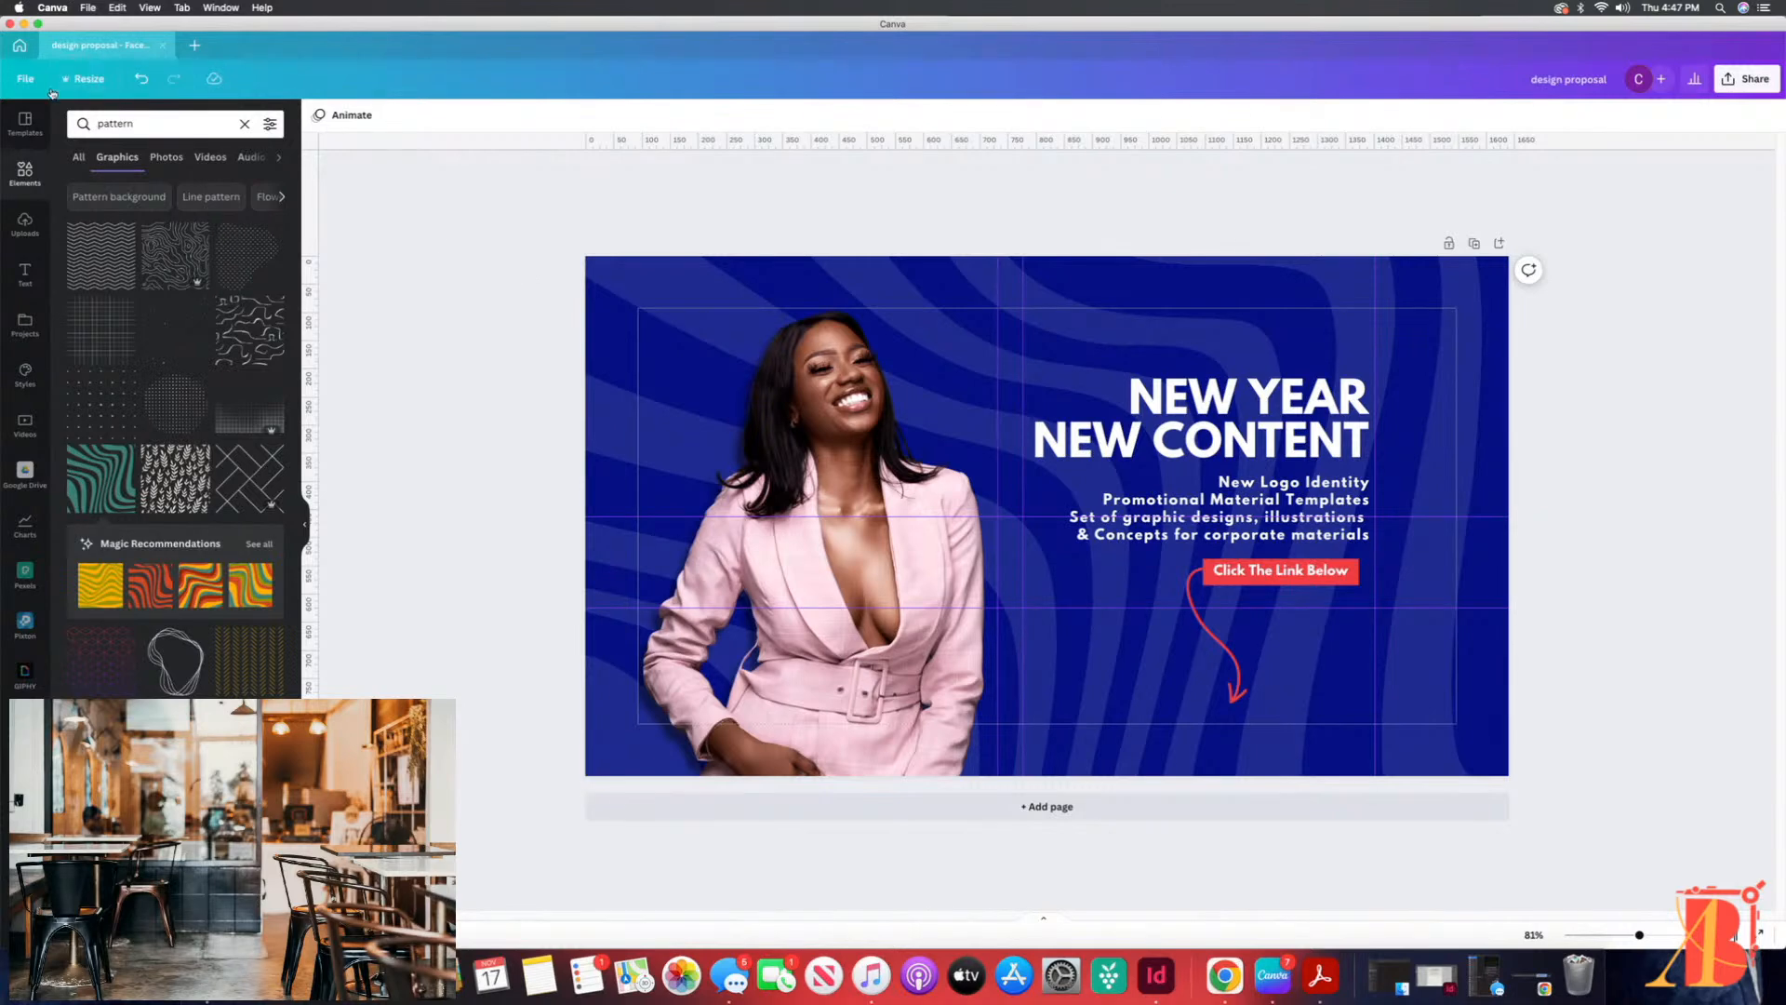
{"action": "left_click", "coordinate": [161, 46]}
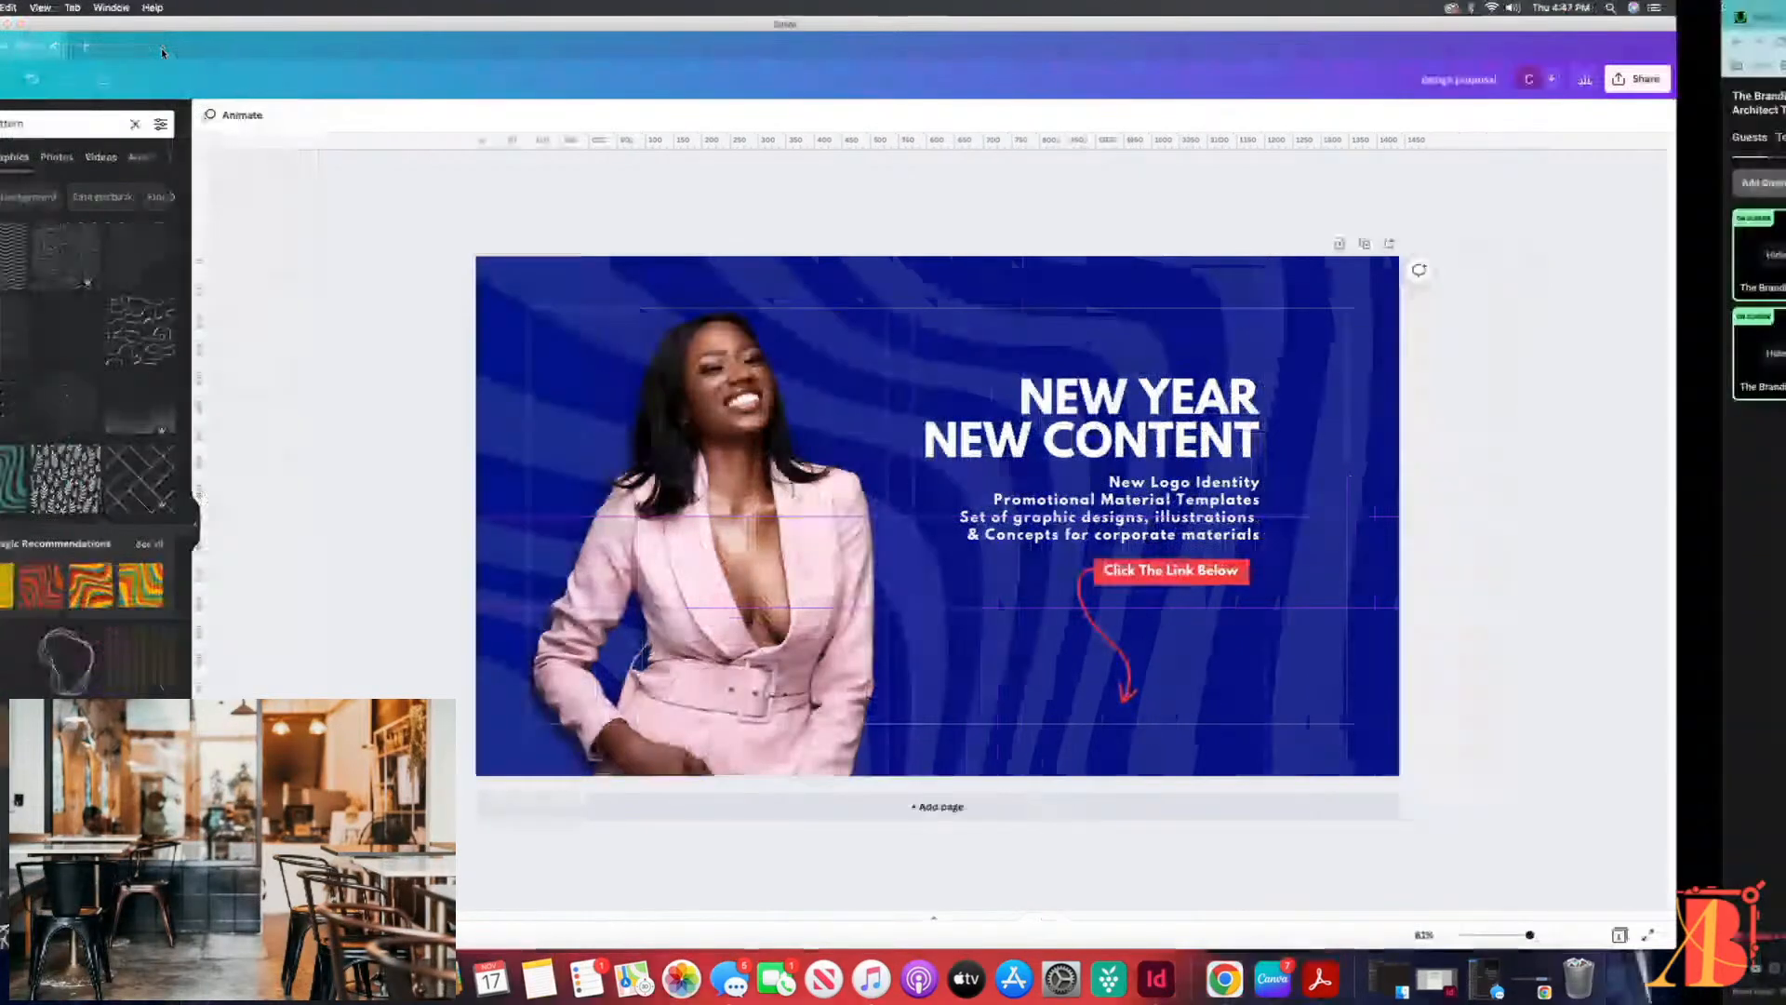